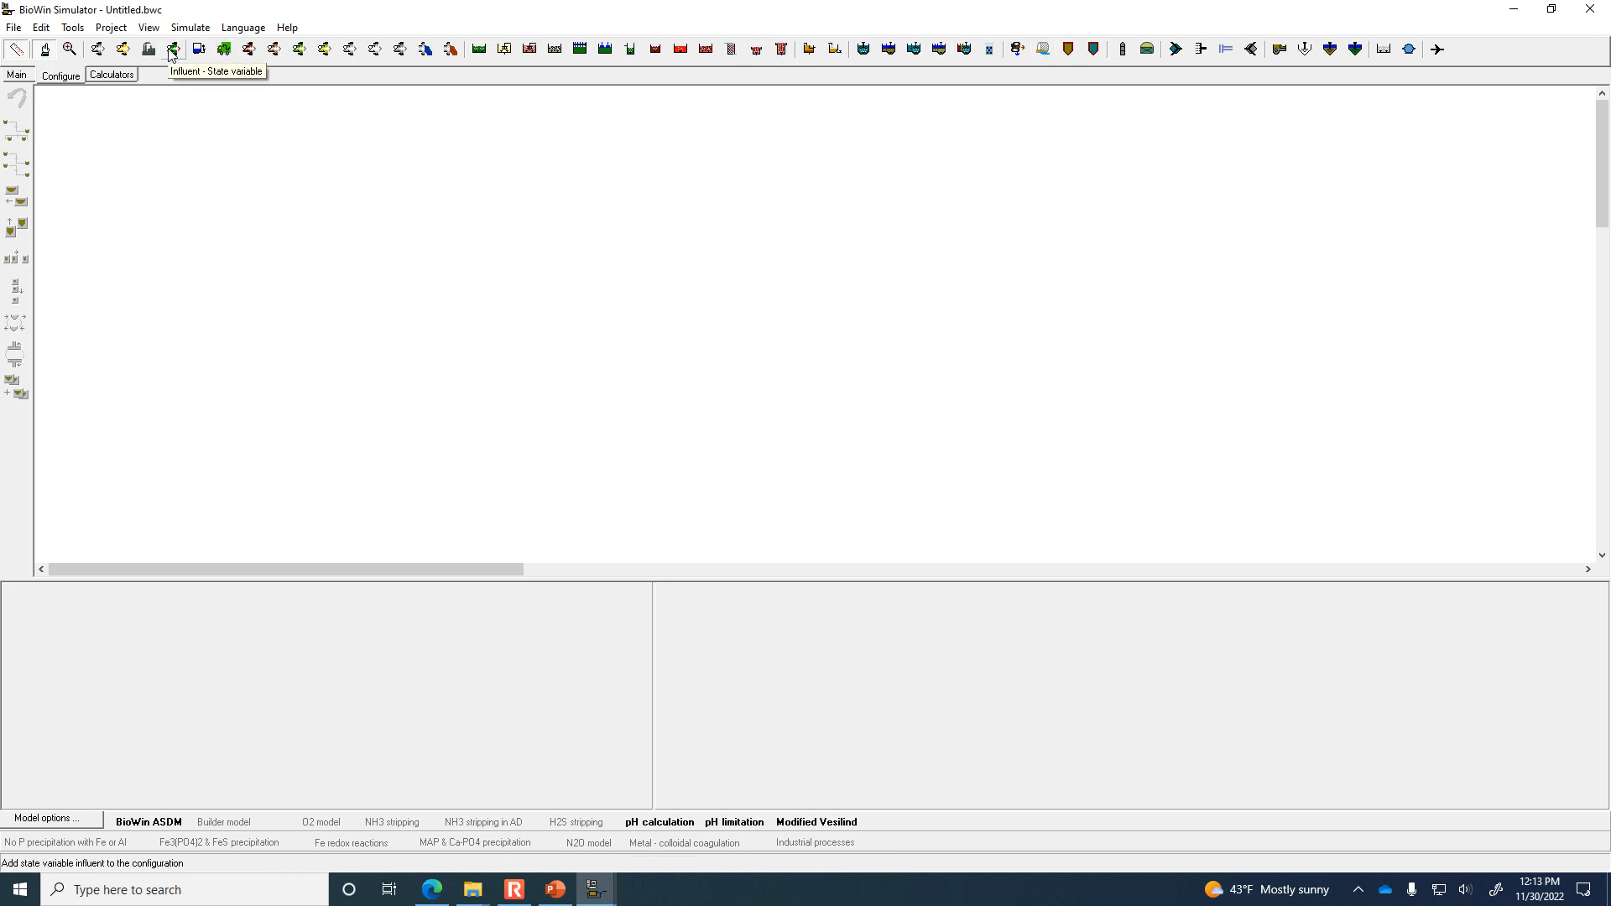
Place a BOD influent near the upper edge of the blank flowsheet and a bioreactor beside it.
{"action": "left_click", "coordinate": [124, 50]}
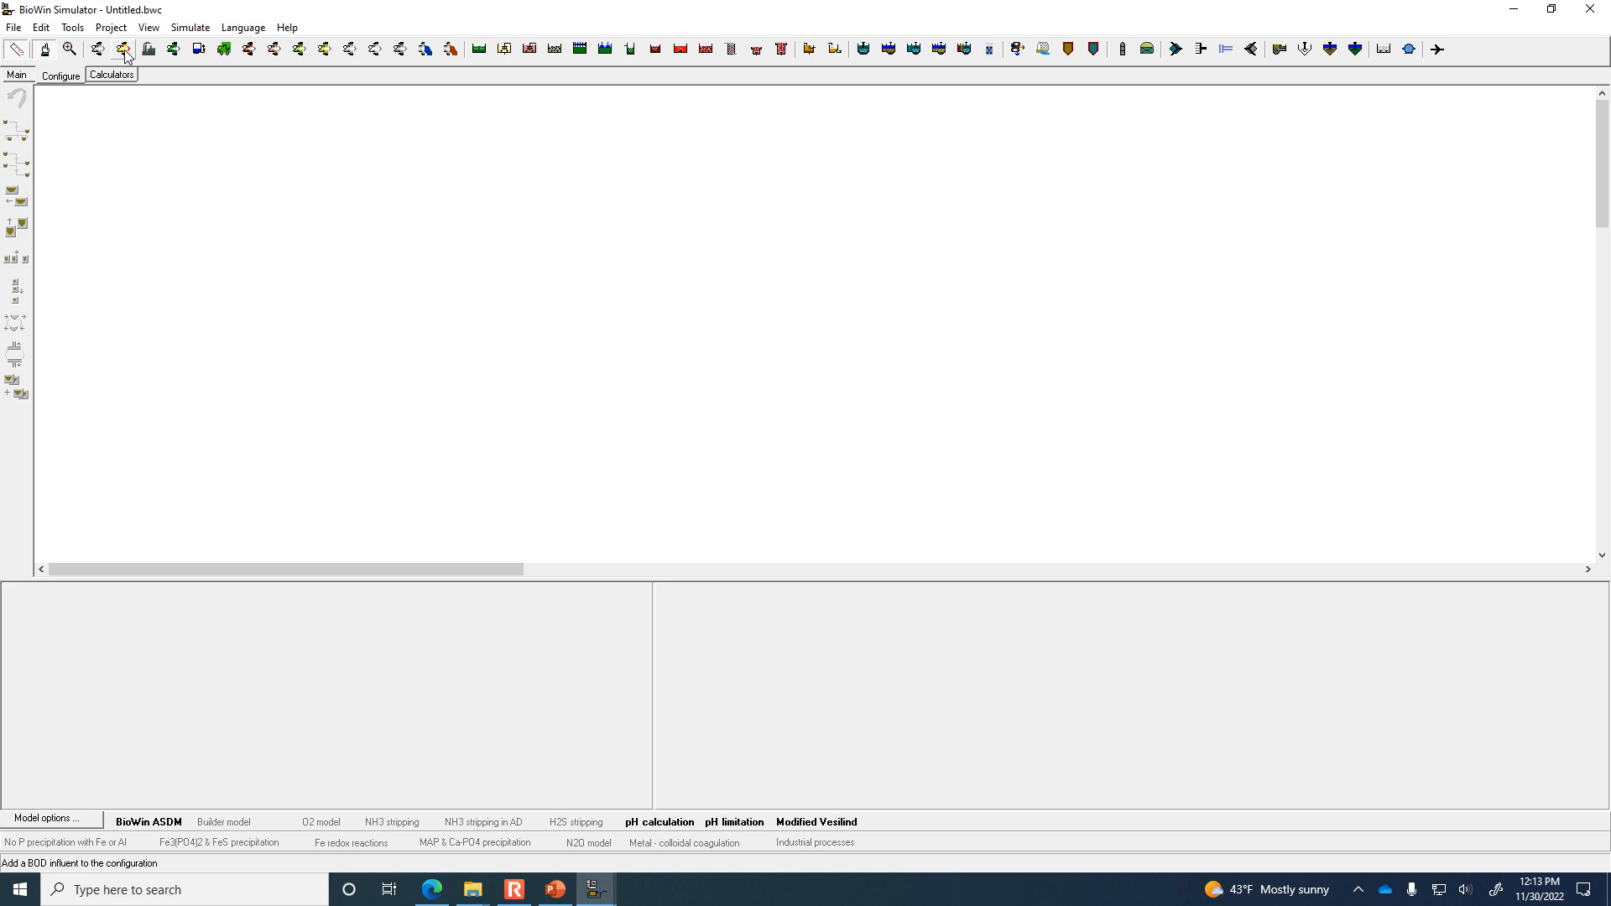
{"action": "left_click", "coordinate": [124, 50]}
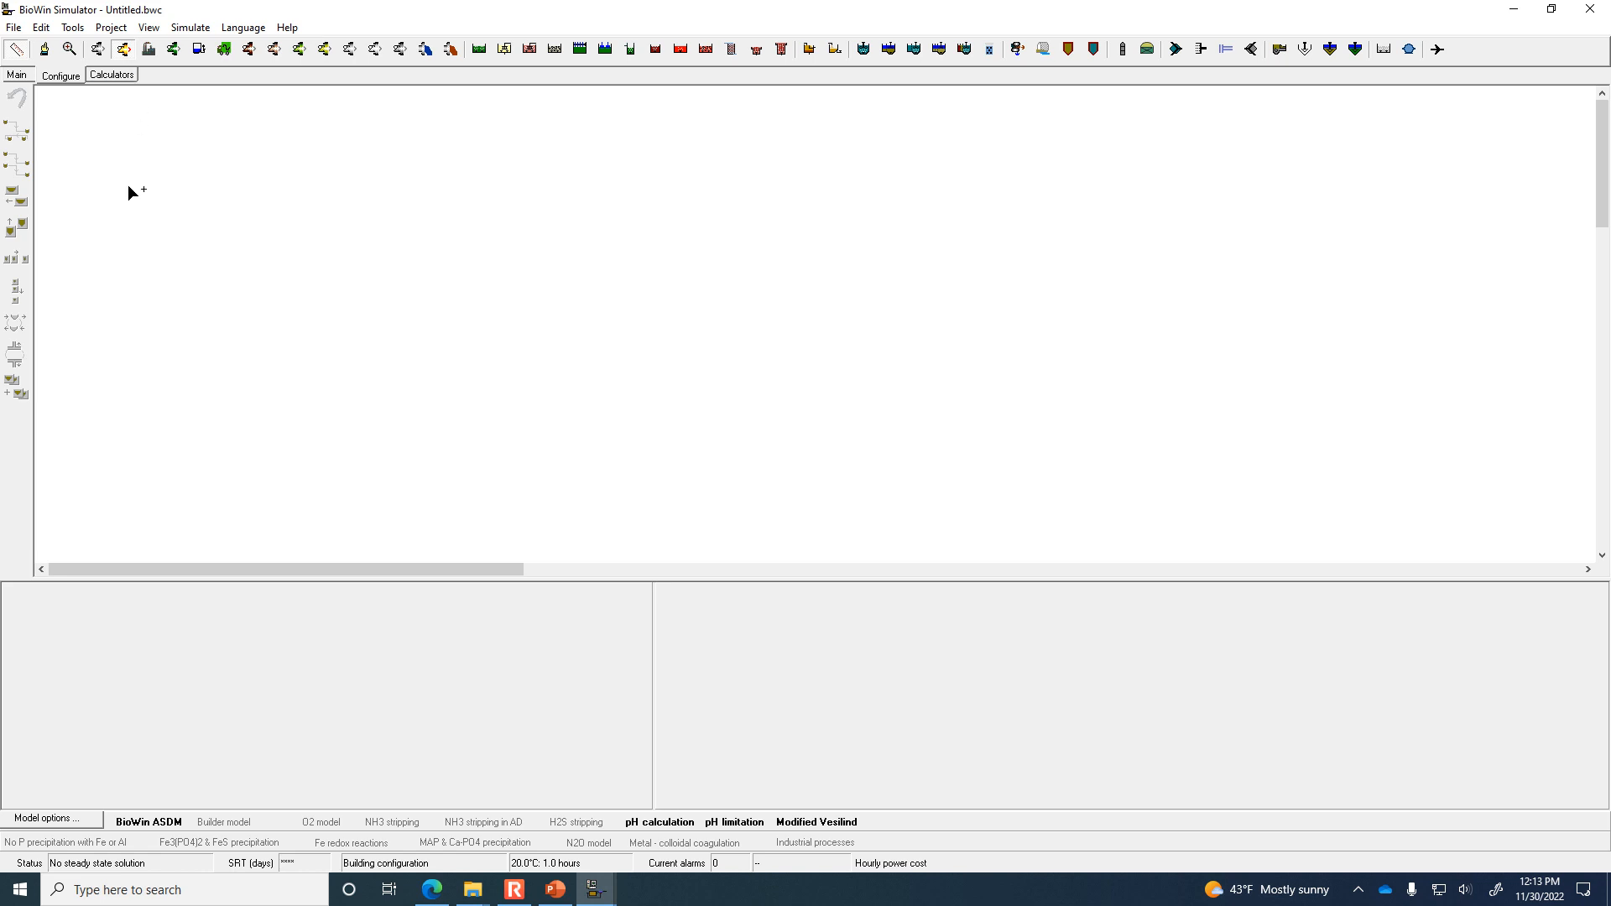
{"action": "left_click", "coordinate": [130, 206]}
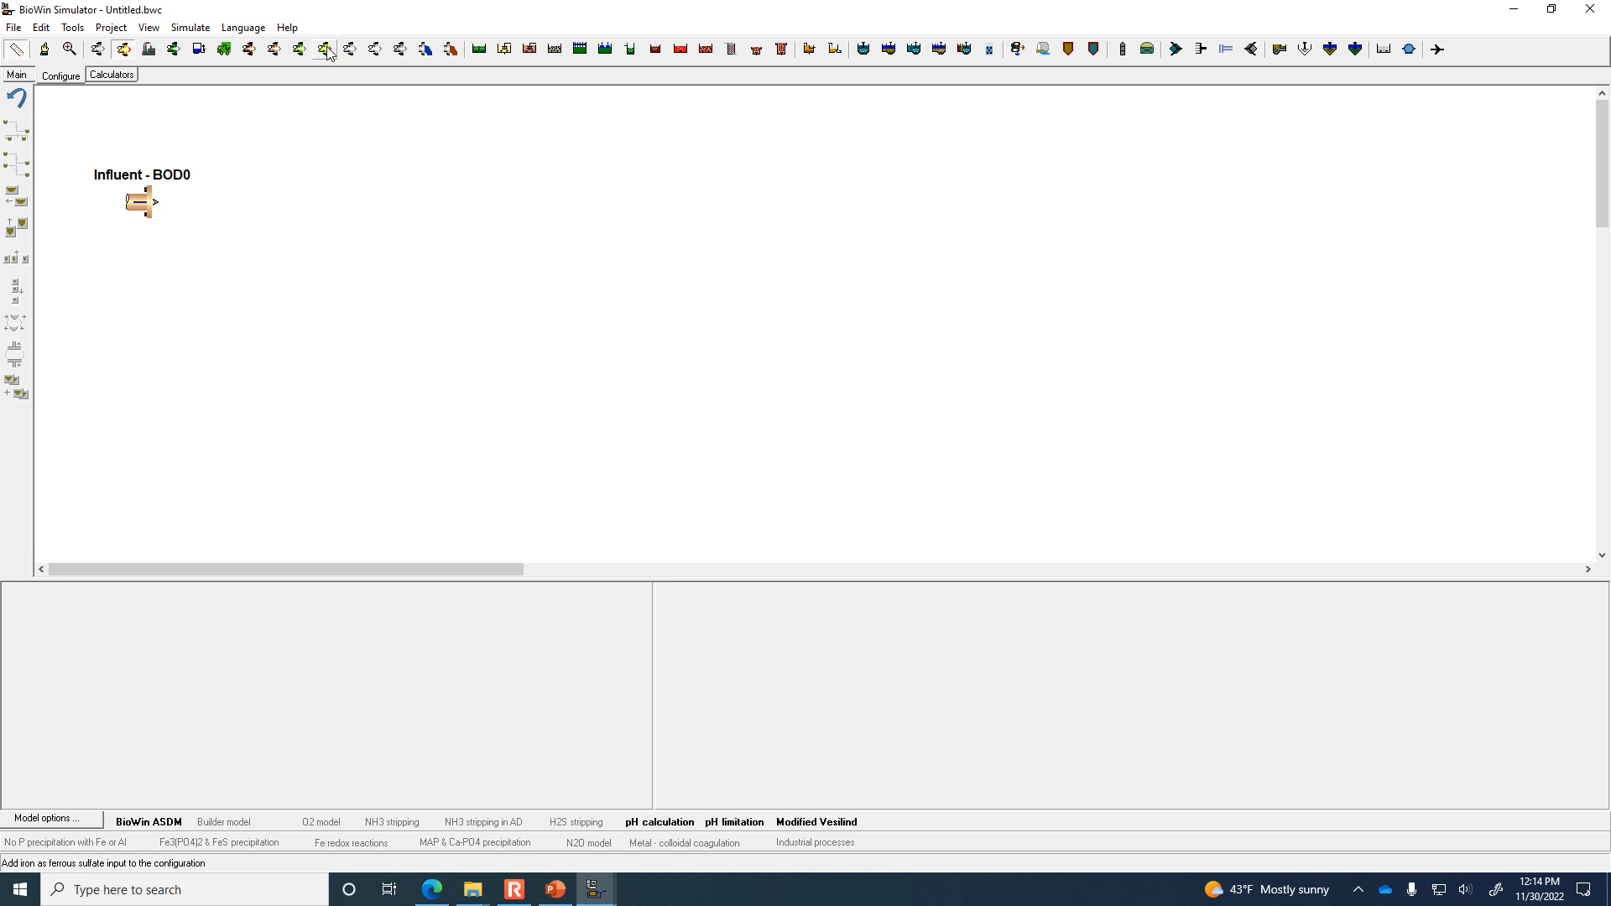
{"action": "left_click", "coordinate": [475, 50]}
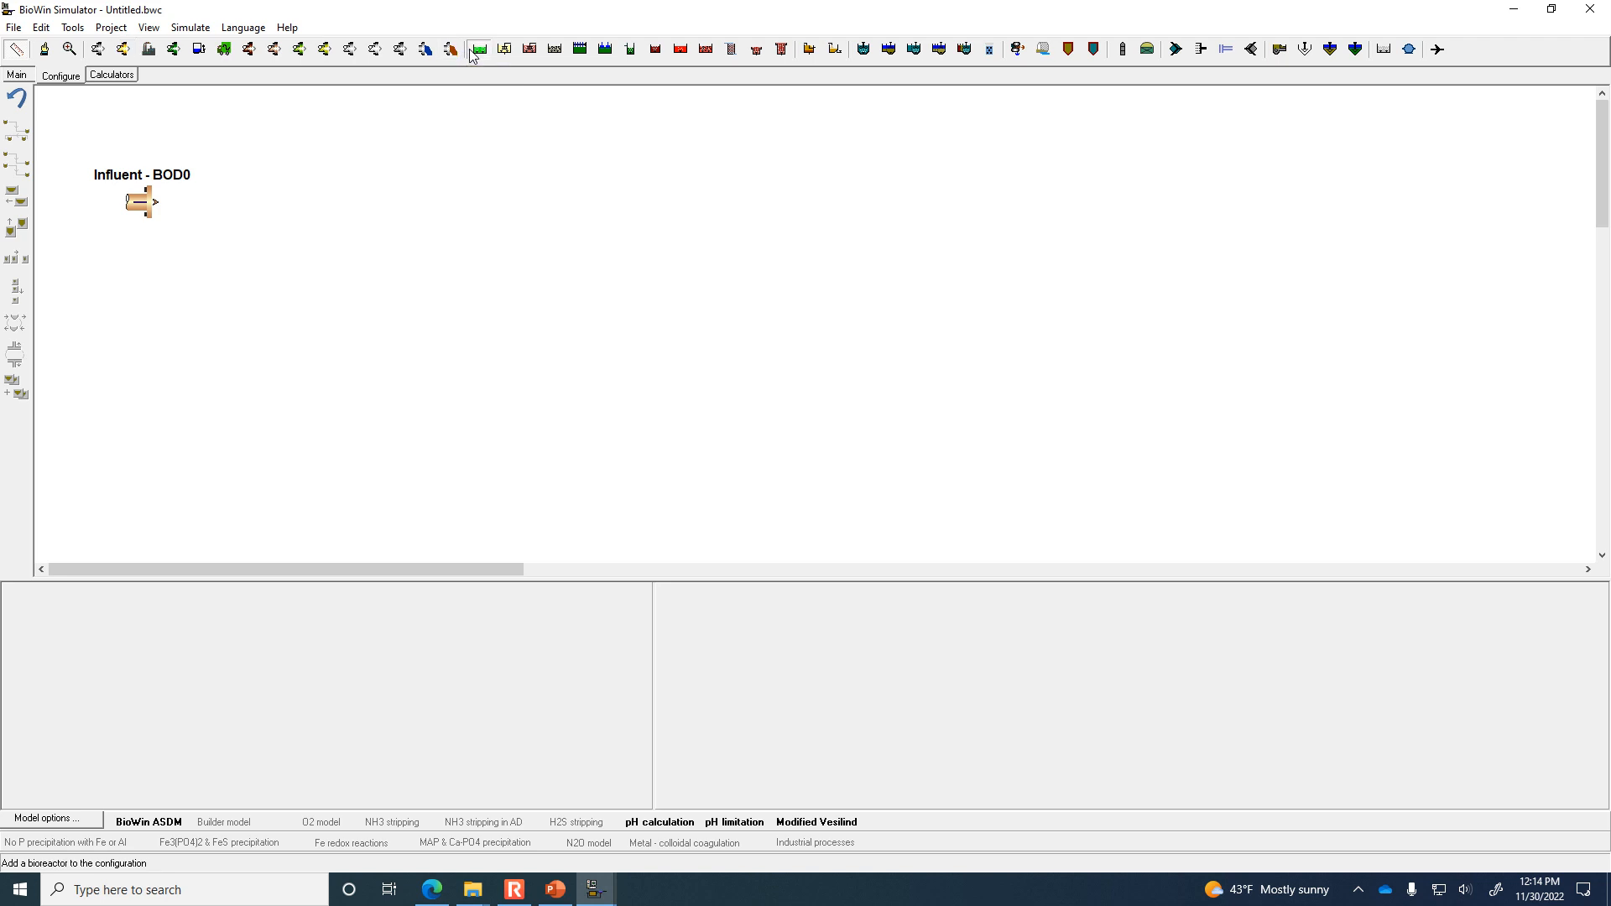
{"action": "left_click", "coordinate": [372, 200]}
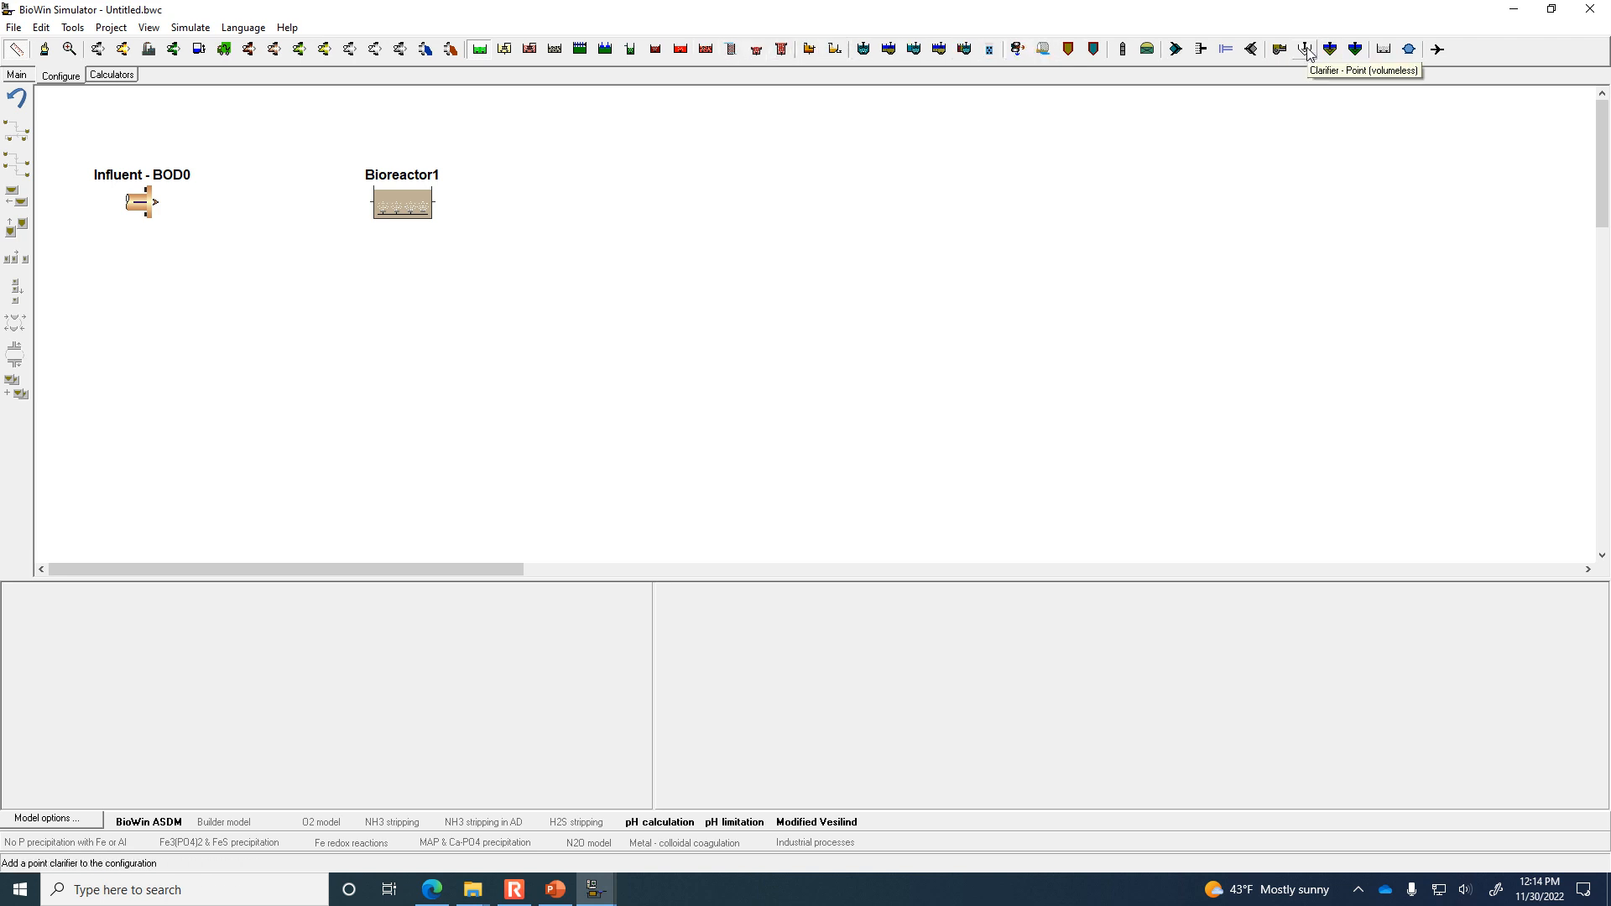
Add an ideal clarifier beyond the bioreactor, with effluent and sludge outlets past it and a splitter below.
{"action": "left_click", "coordinate": [1337, 54]}
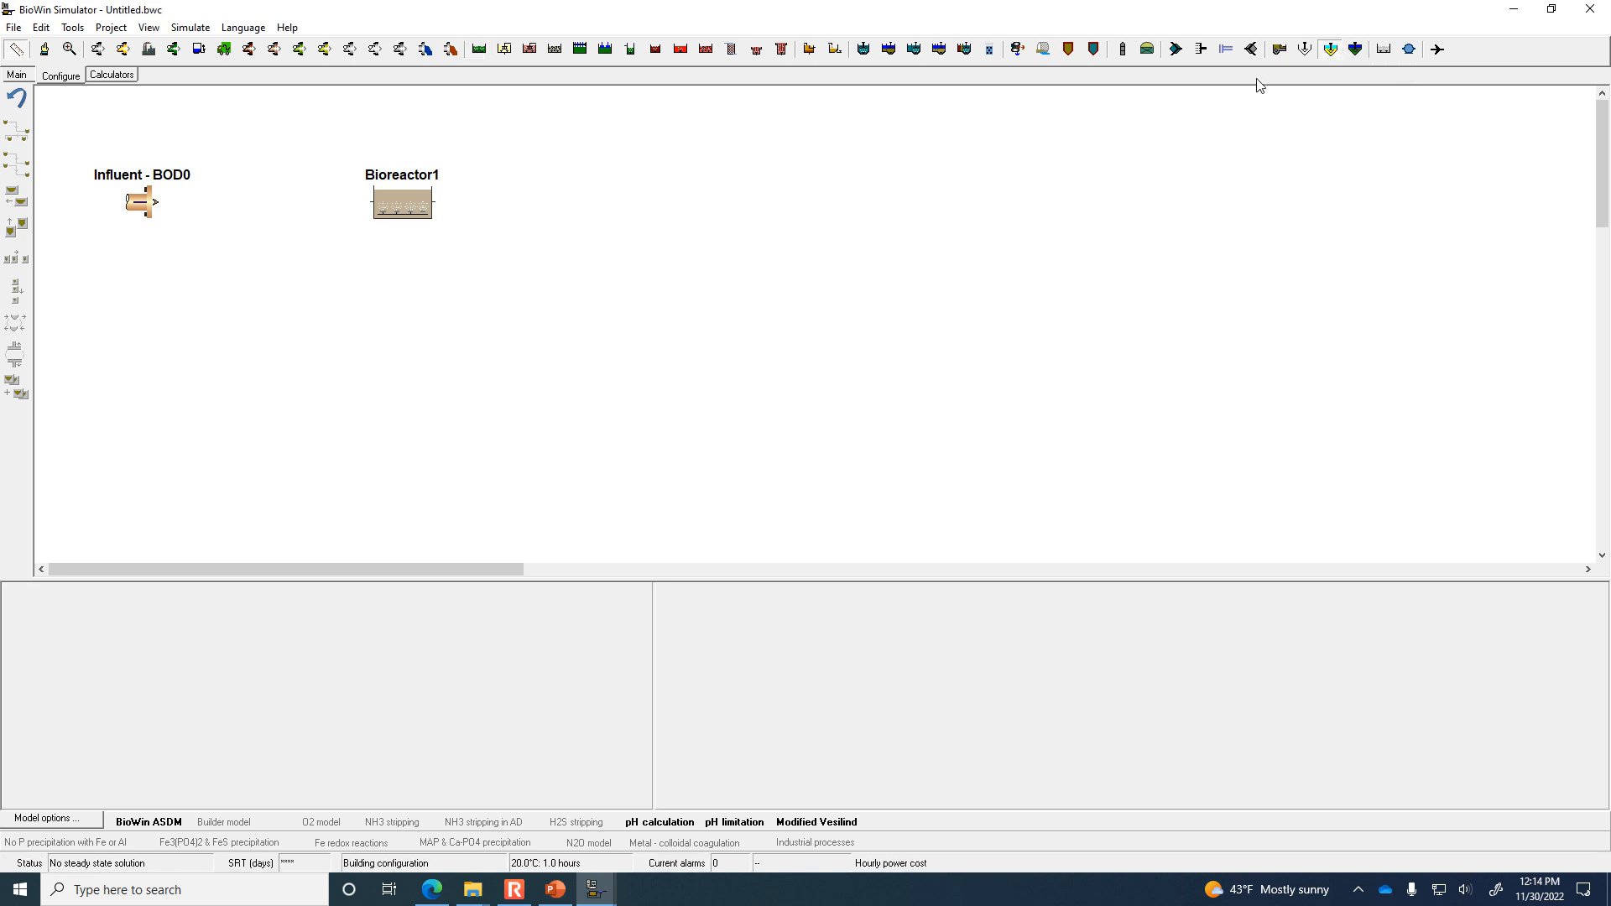
{"action": "left_click", "coordinate": [673, 190]}
{"action": "left_click", "coordinate": [428, 52]}
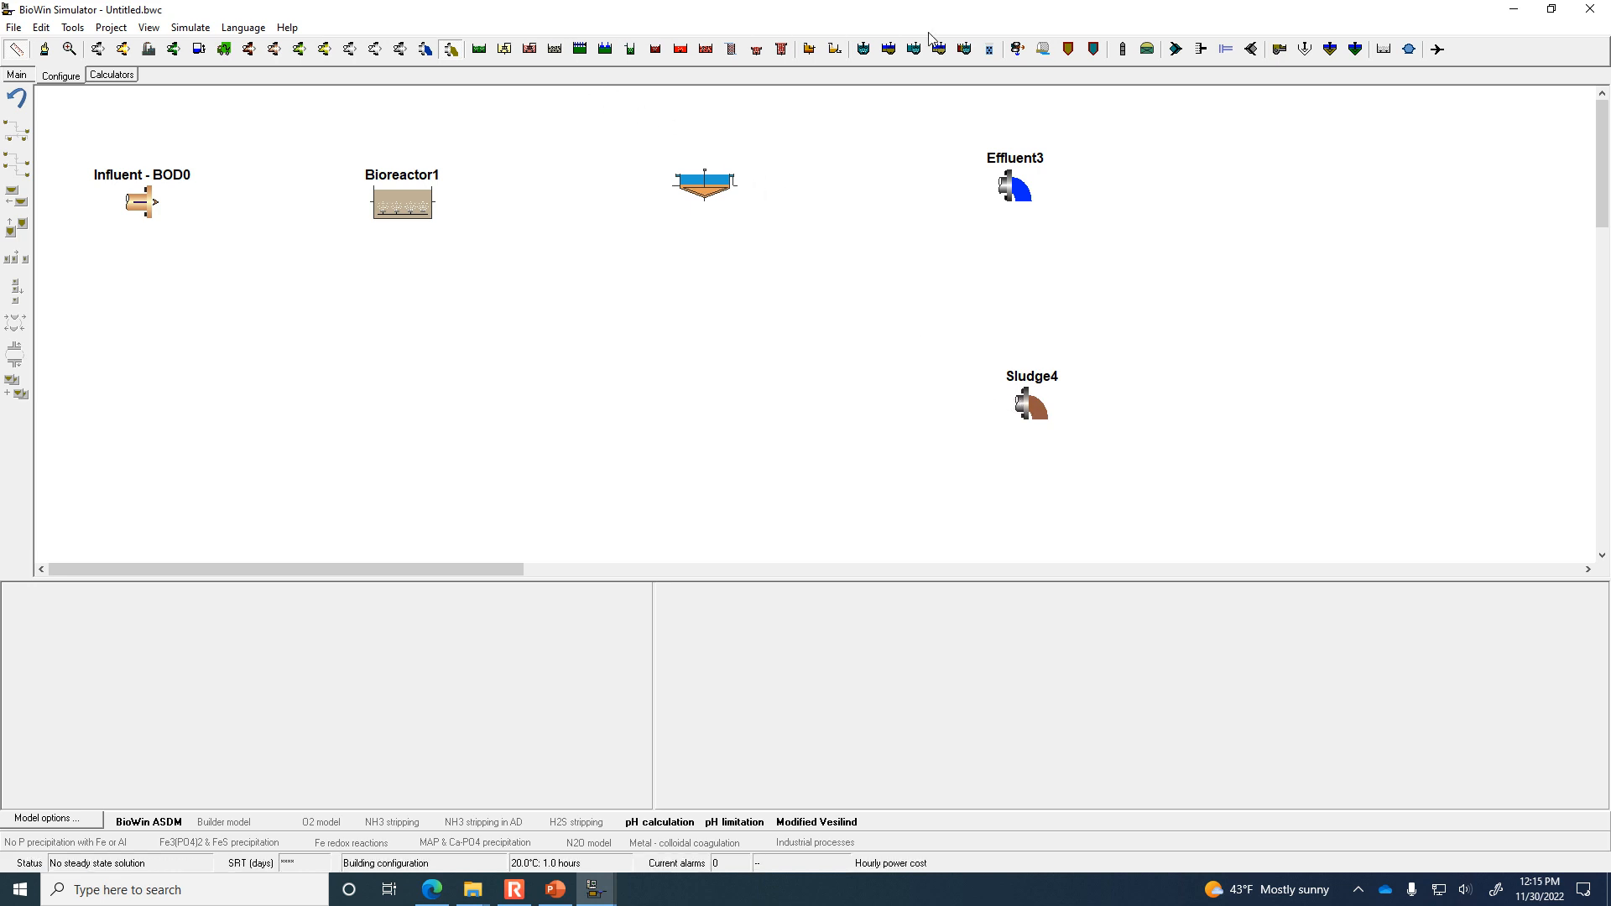
{"action": "left_click", "coordinate": [1251, 51]}
Connect the BOD influent to the bioreactor's inlet with a pipe.
{"action": "left_click", "coordinate": [1436, 51]}
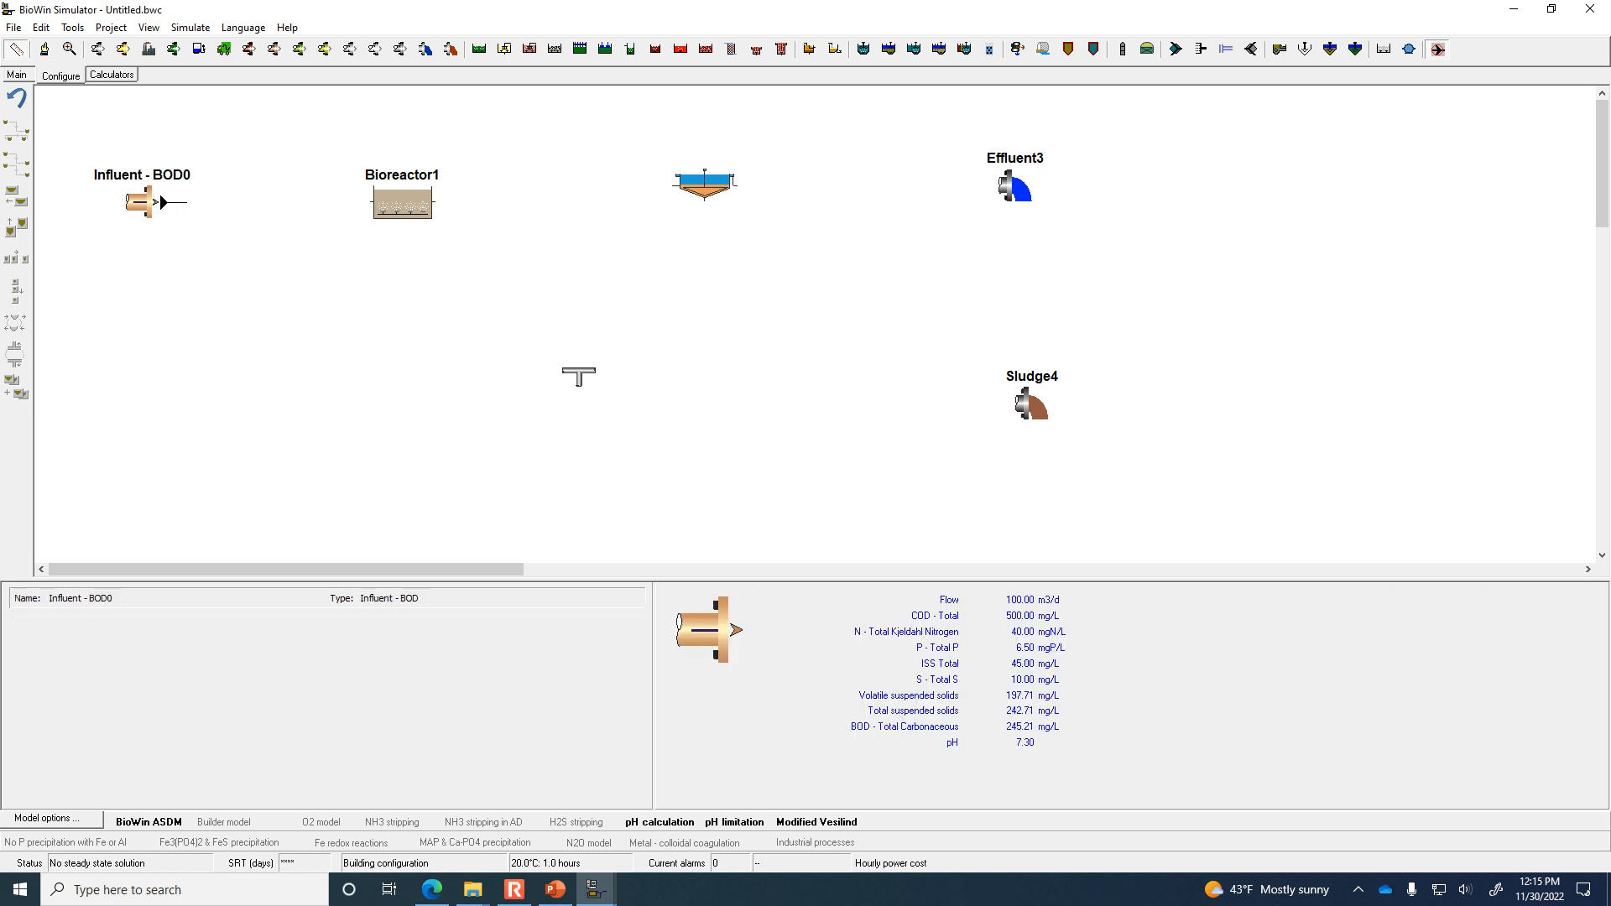
{"action": "mouse_move", "coordinate": [160, 202]}
{"action": "left_mouse_down"}
{"action": "mouse_move", "coordinate": [189, 201]}
{"action": "mouse_move", "coordinate": [160, 201]}
{"action": "left_mouse_up"}
{"action": "left_click", "coordinate": [376, 202]}
{"action": "left_click", "coordinate": [378, 201]}
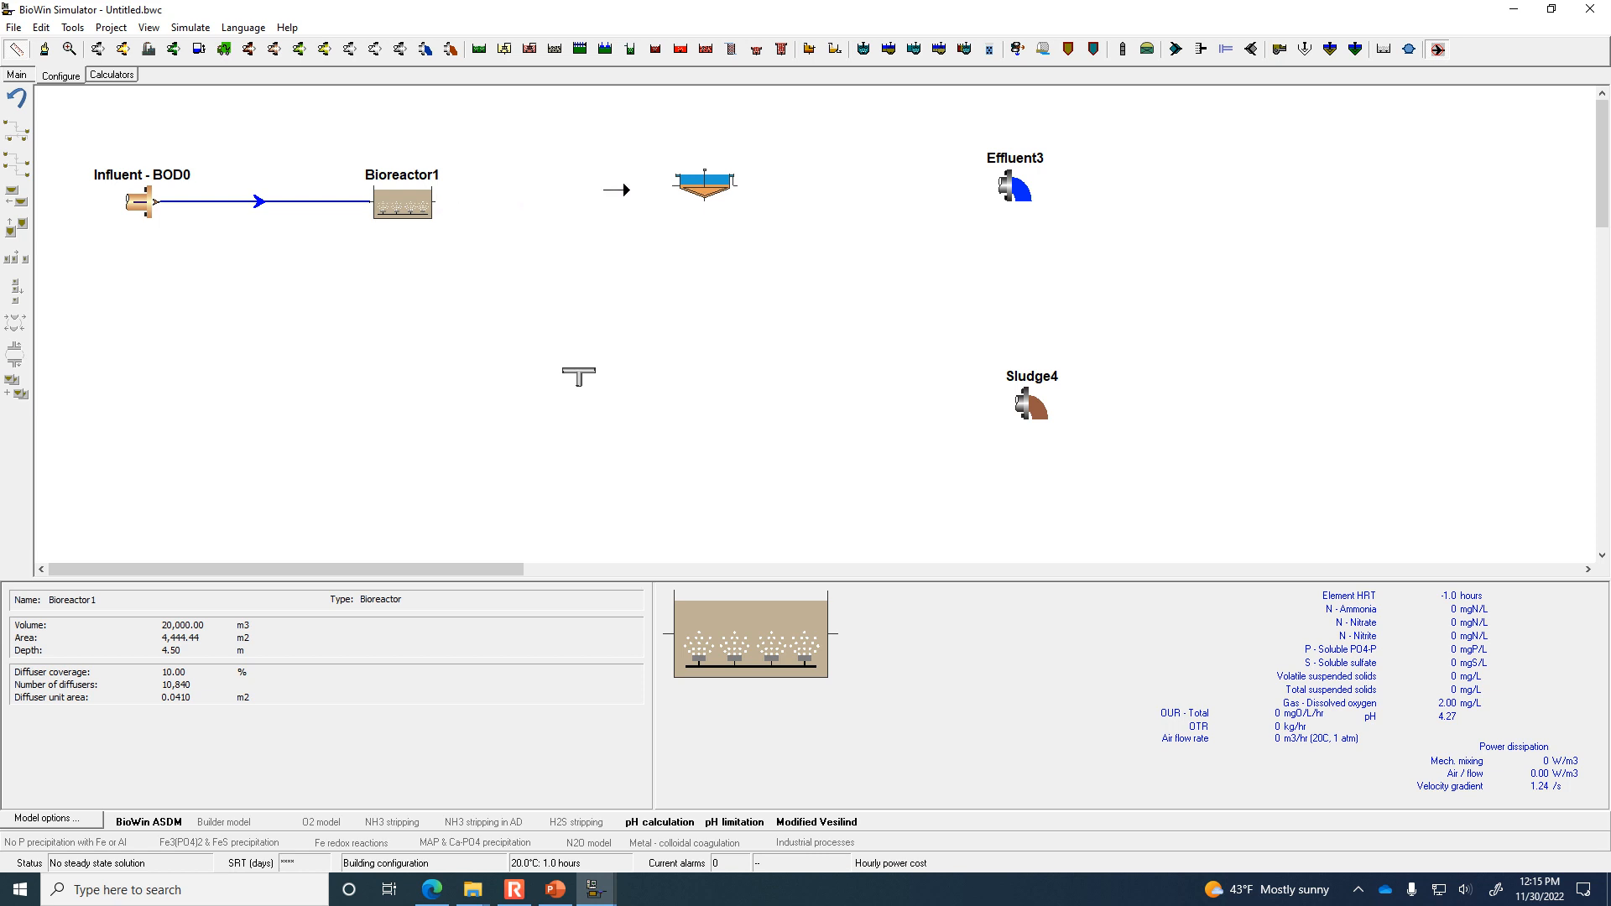
Pipe the bioreactor's outlet to the ideal clarifier's inlet, and the clarifier's overflow to the effluent.
{"action": "left_click", "coordinate": [669, 185]}
{"action": "left_click", "coordinate": [676, 185]}
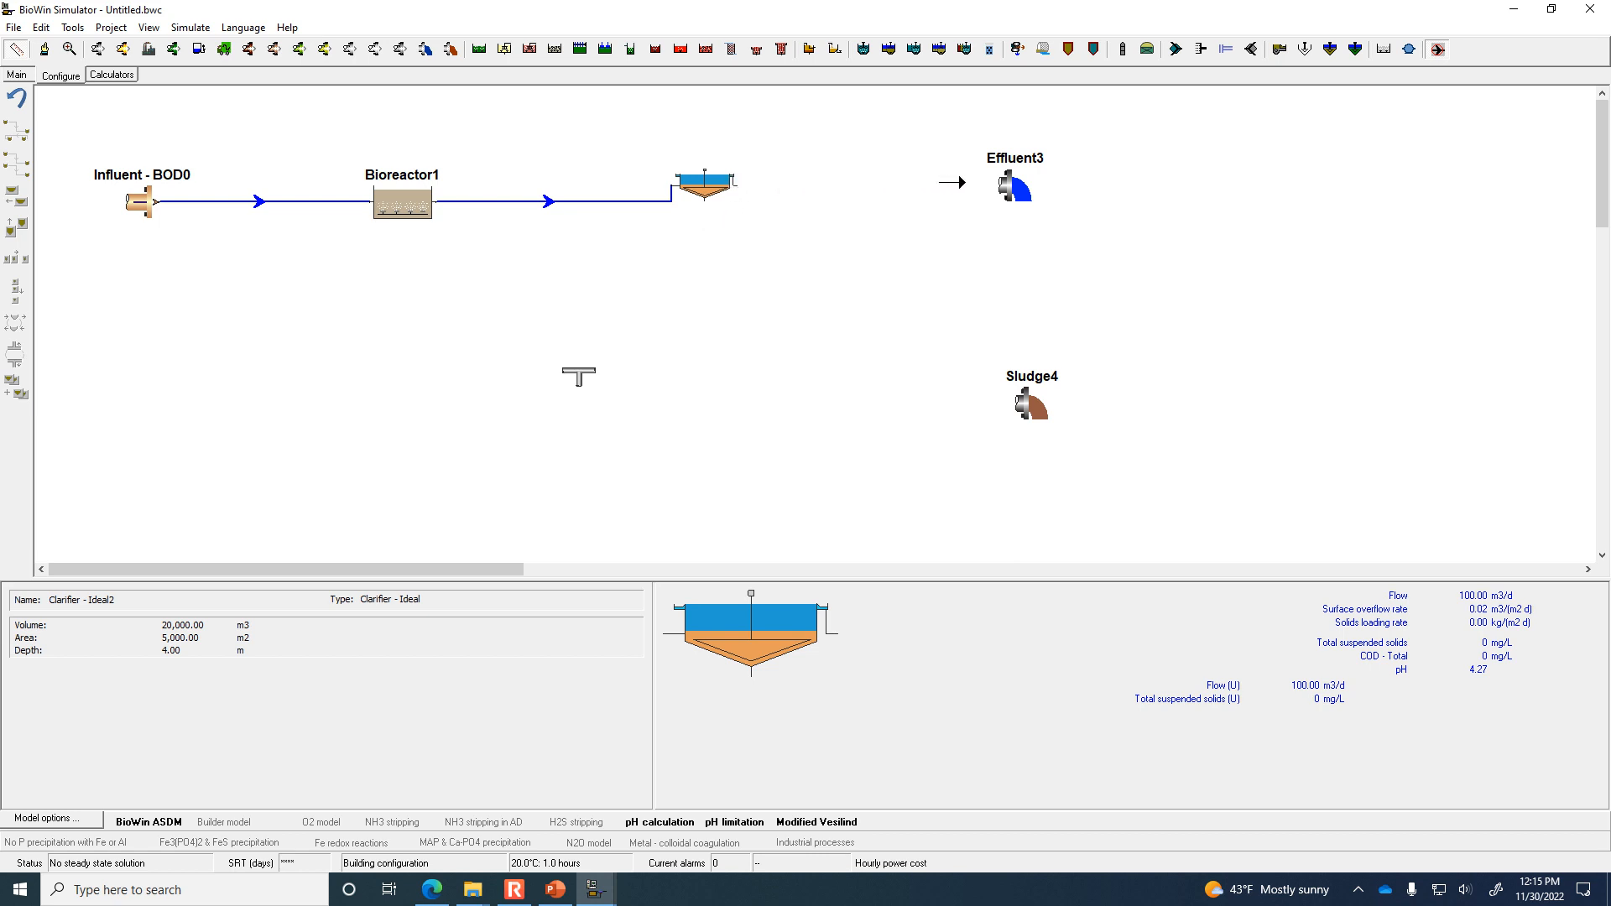
{"action": "left_click", "coordinate": [999, 185]}
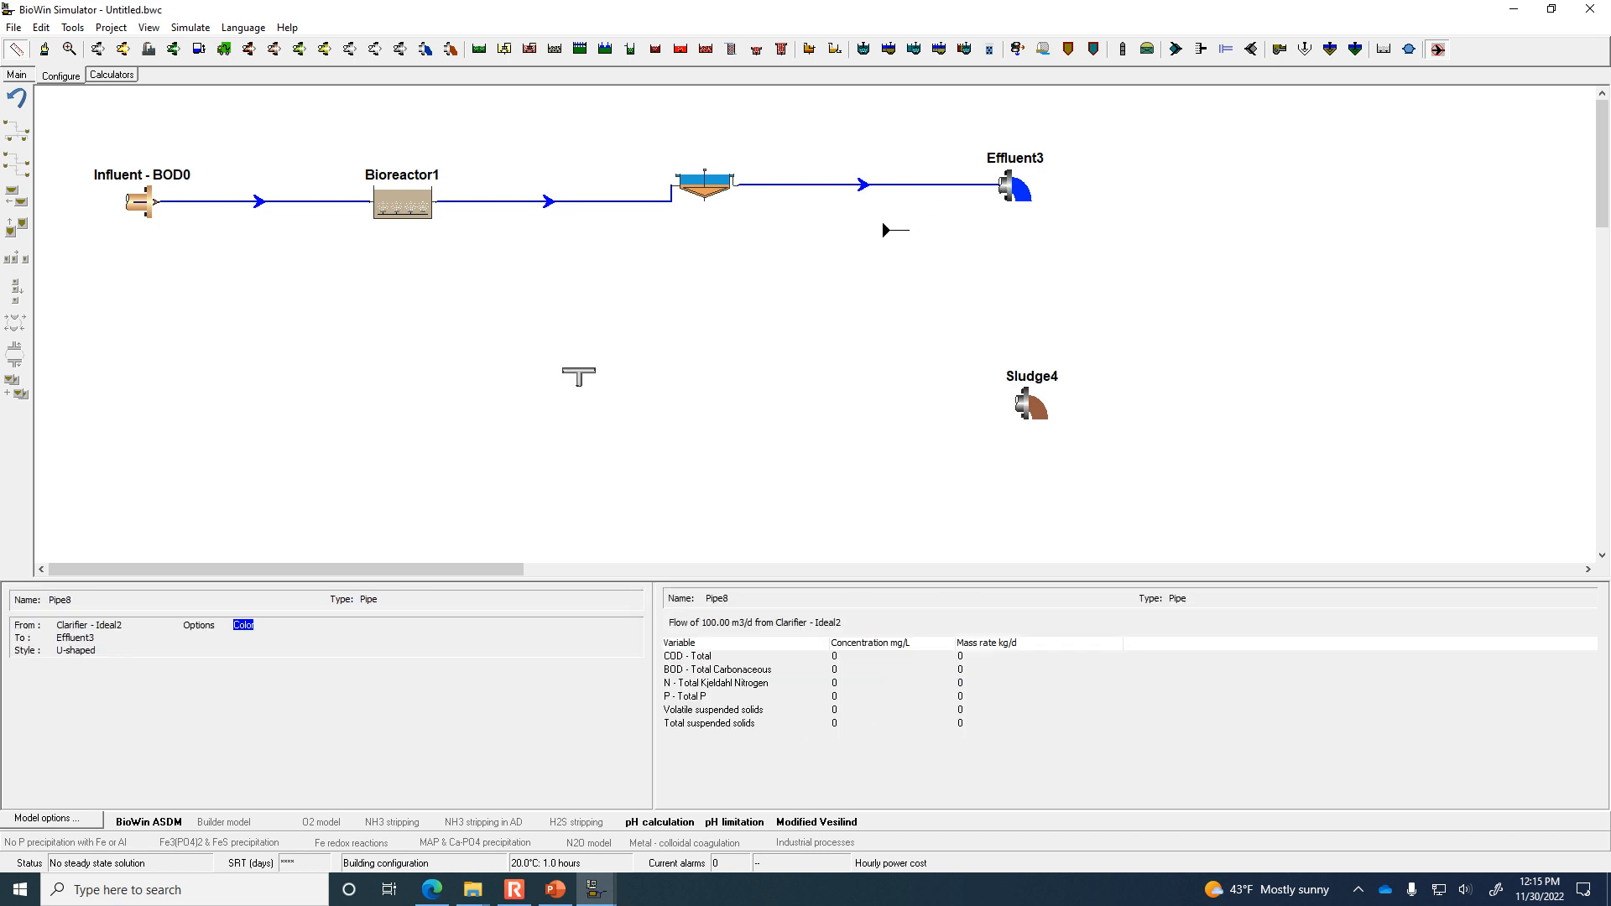
Draw a pipe from the clarifier's underflow to the splitter.
{"action": "left_click", "coordinate": [706, 203]}
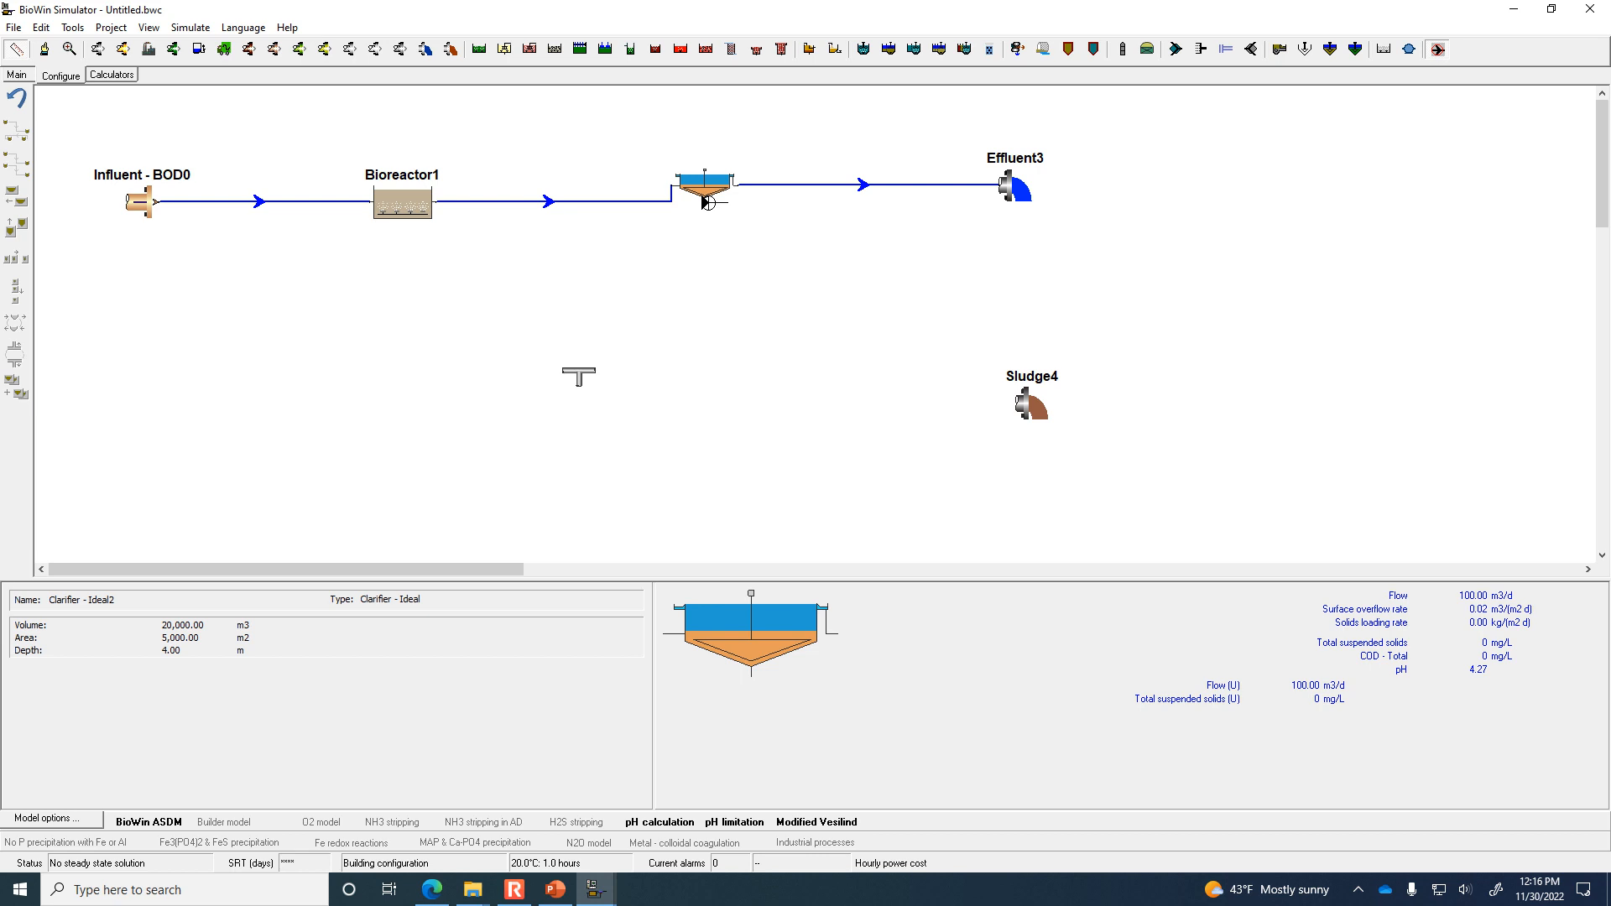
{"action": "left_click", "coordinate": [591, 370]}
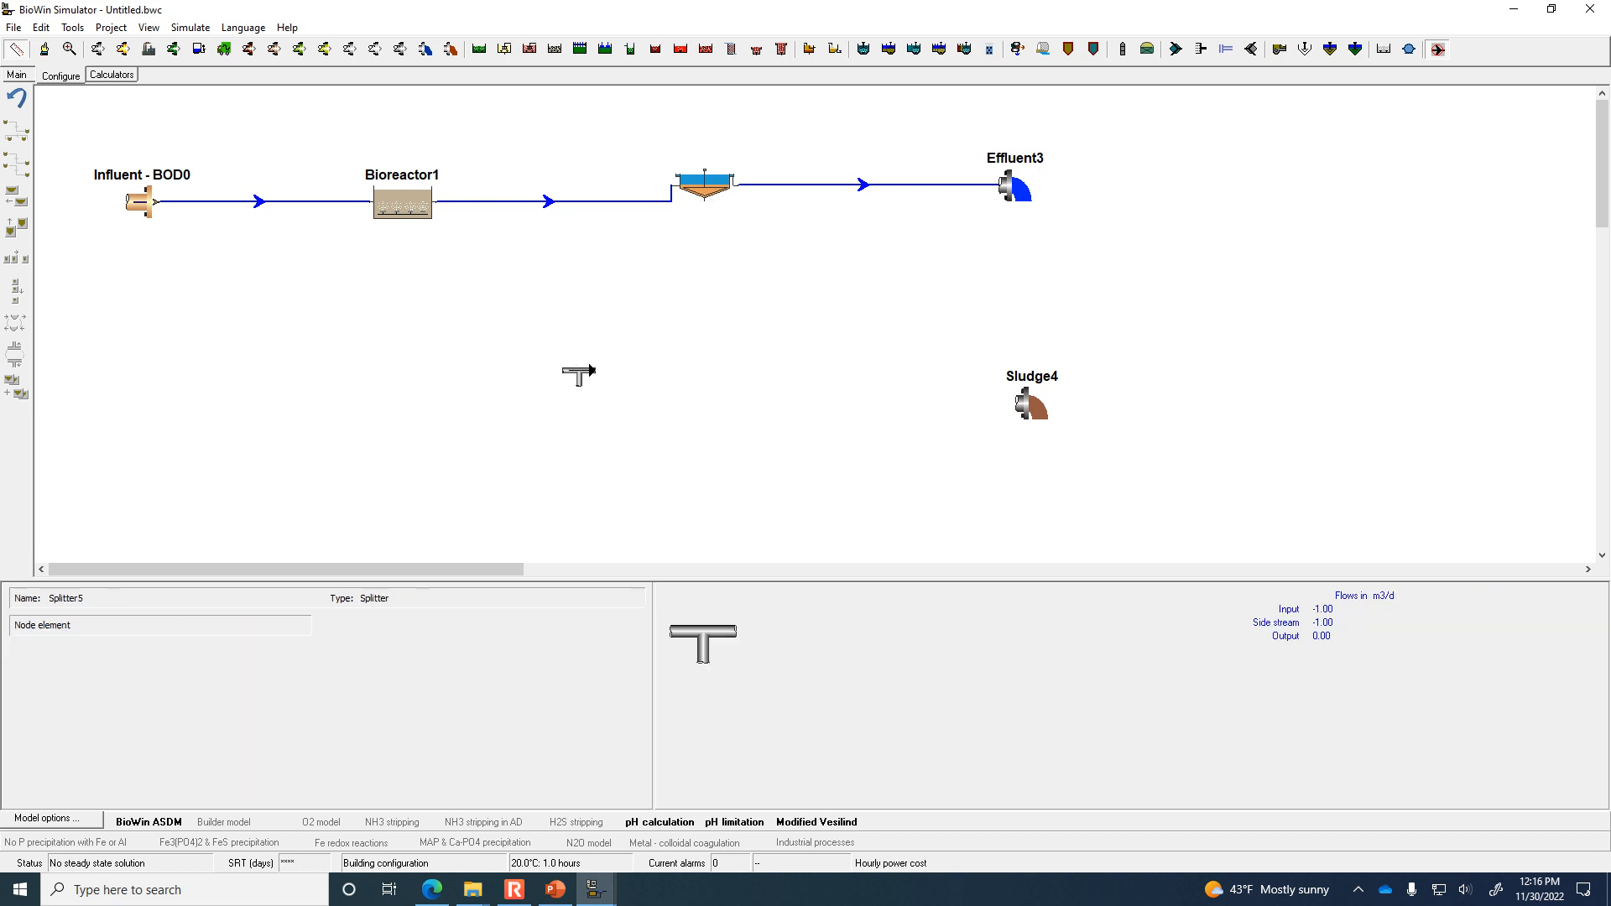
{"action": "left_click", "coordinate": [592, 372]}
Delete the pipe running between the clarifier's underflow and the splitter.
{"action": "left_click", "coordinate": [42, 54]}
{"action": "left_click", "coordinate": [636, 206]}
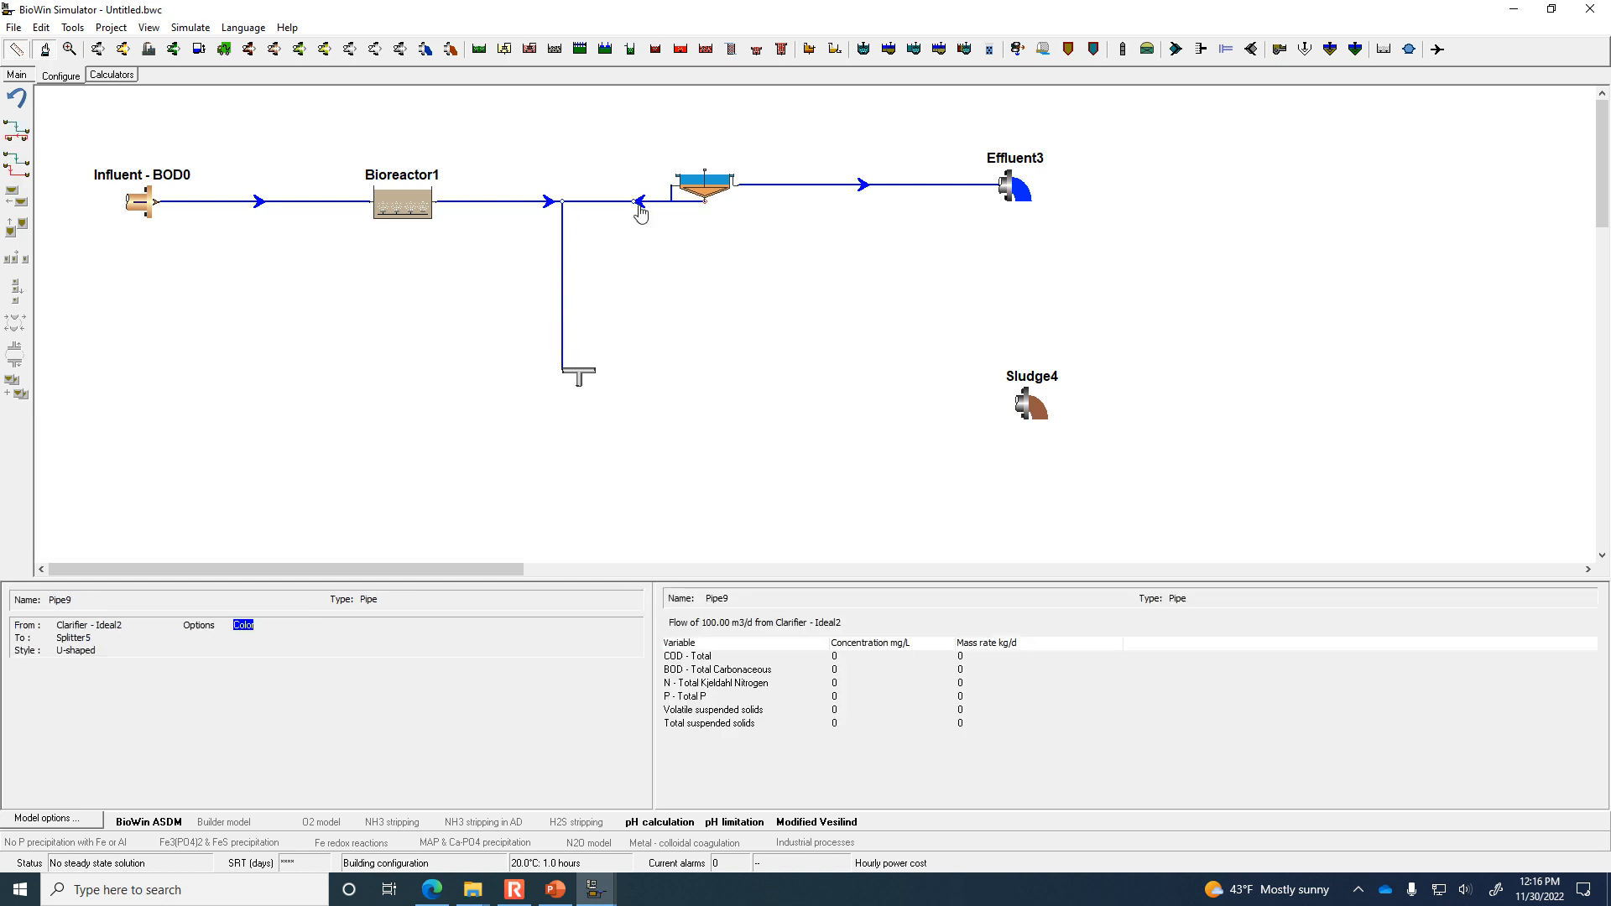
{"action": "key", "text": "Delete"}
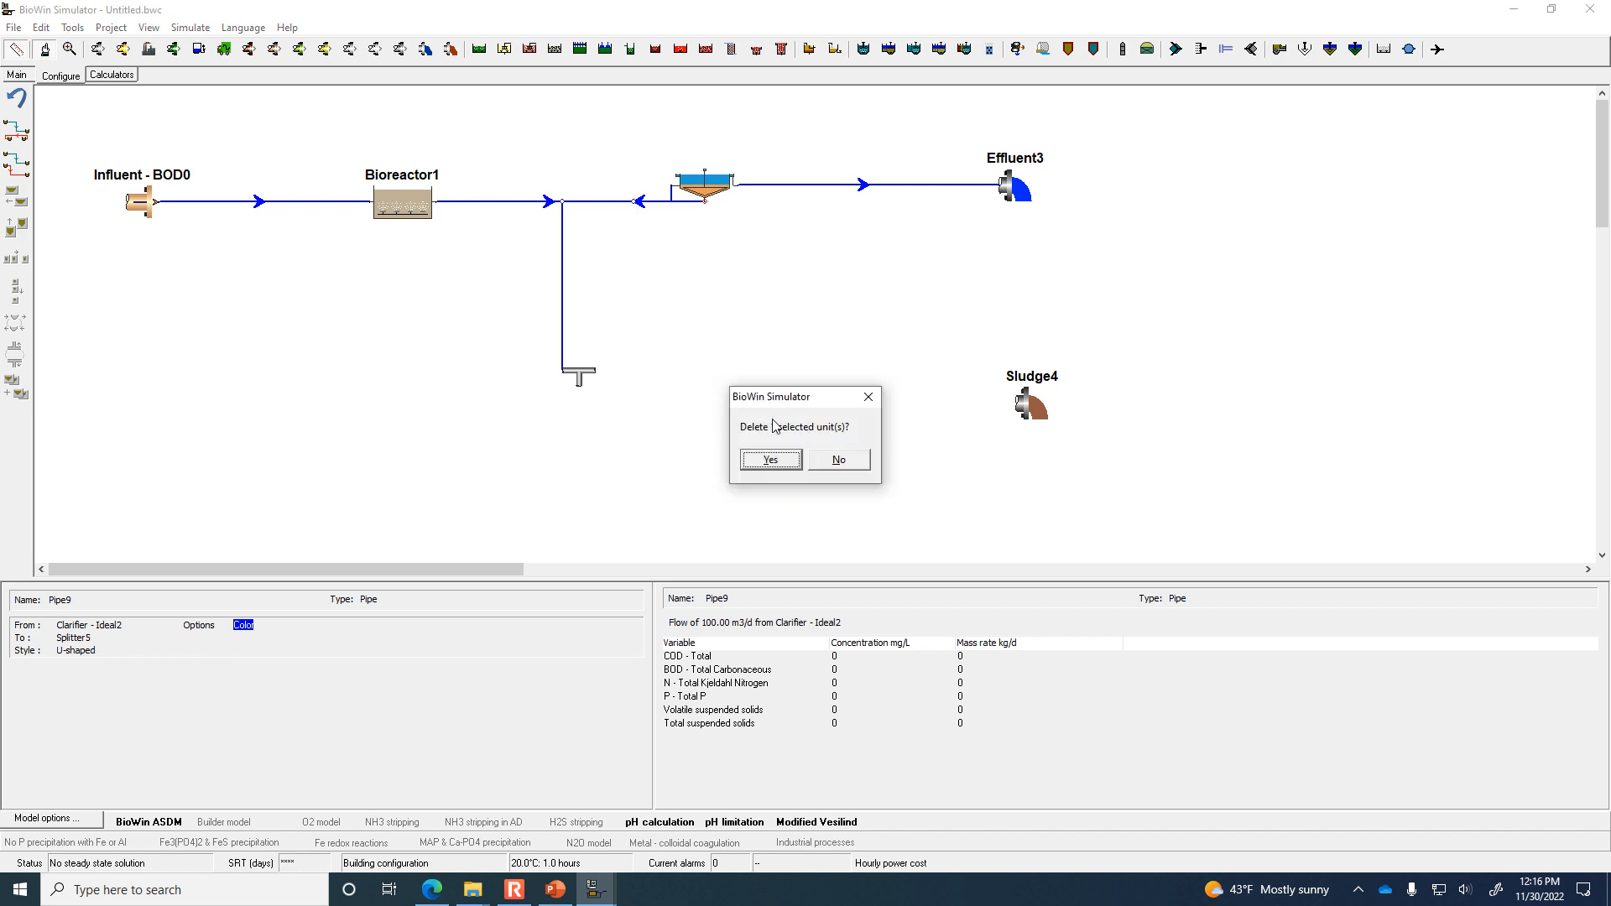
{"action": "left_click", "coordinate": [772, 464]}
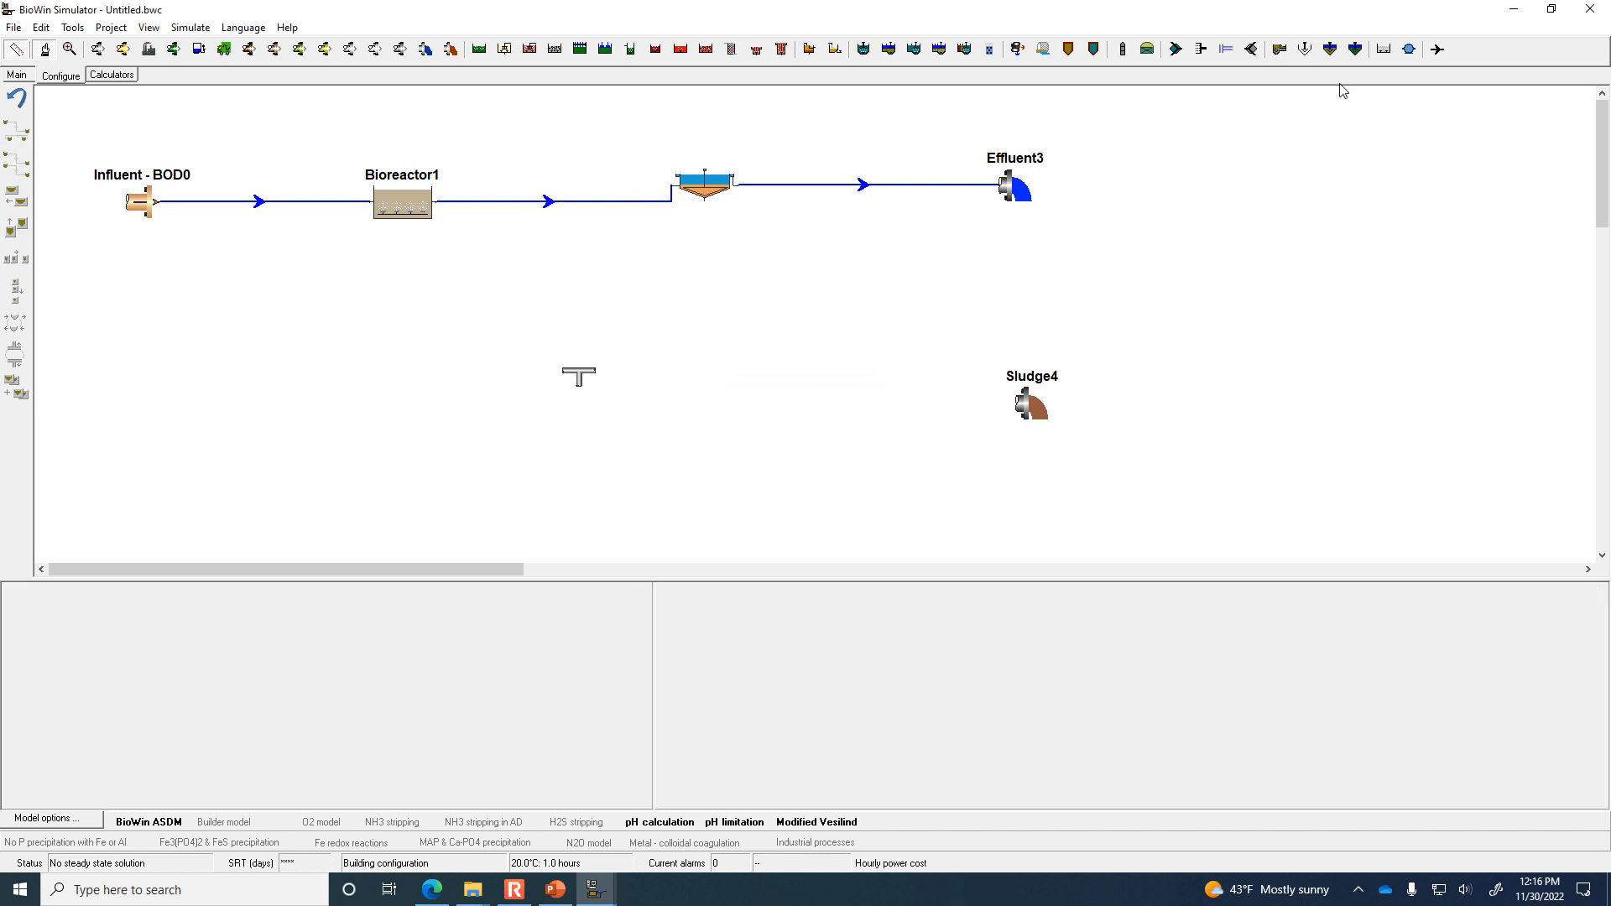
Connect the clarifier's underflow to the splitter's inlet with a new pipe.
{"action": "left_click", "coordinate": [1437, 48]}
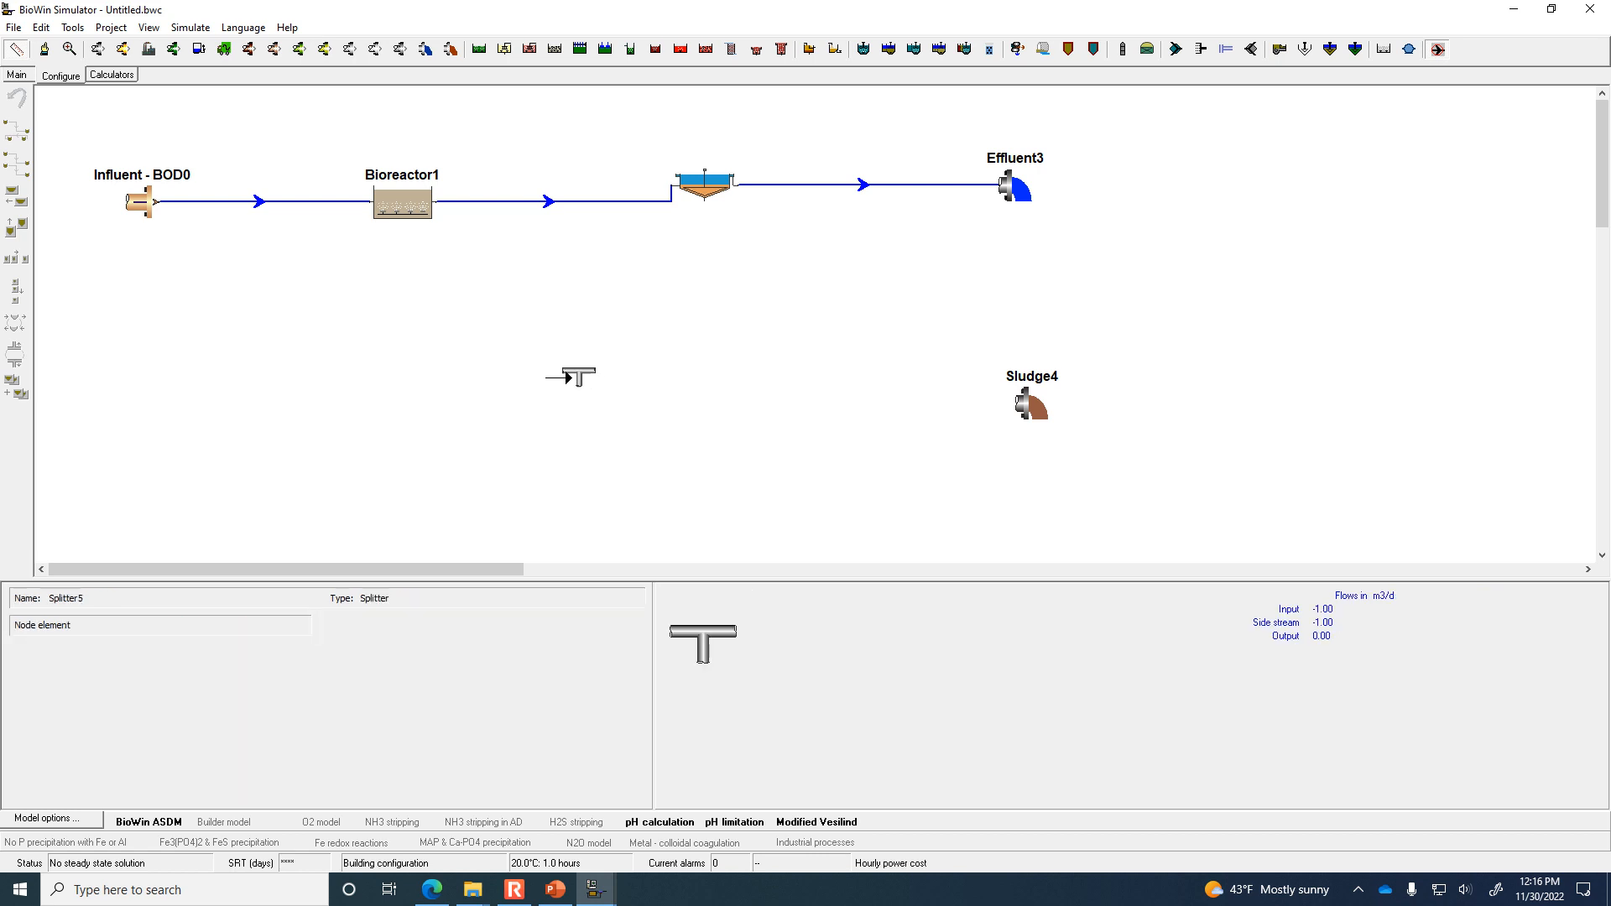
{"action": "left_click", "coordinate": [572, 372]}
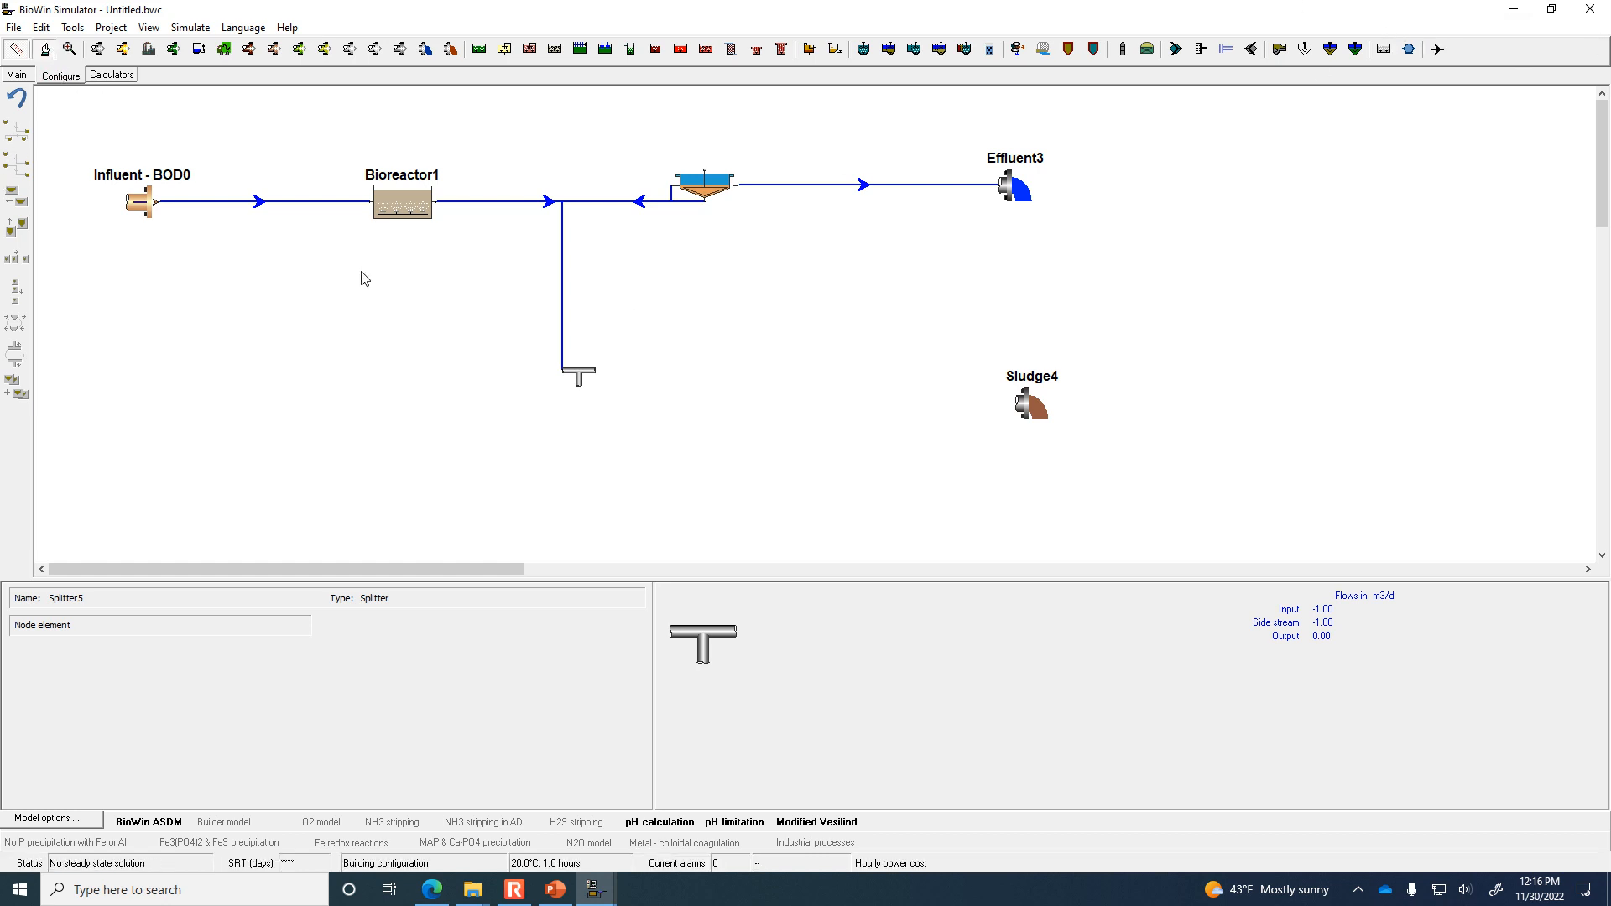
{"action": "left_click", "coordinate": [401, 205]}
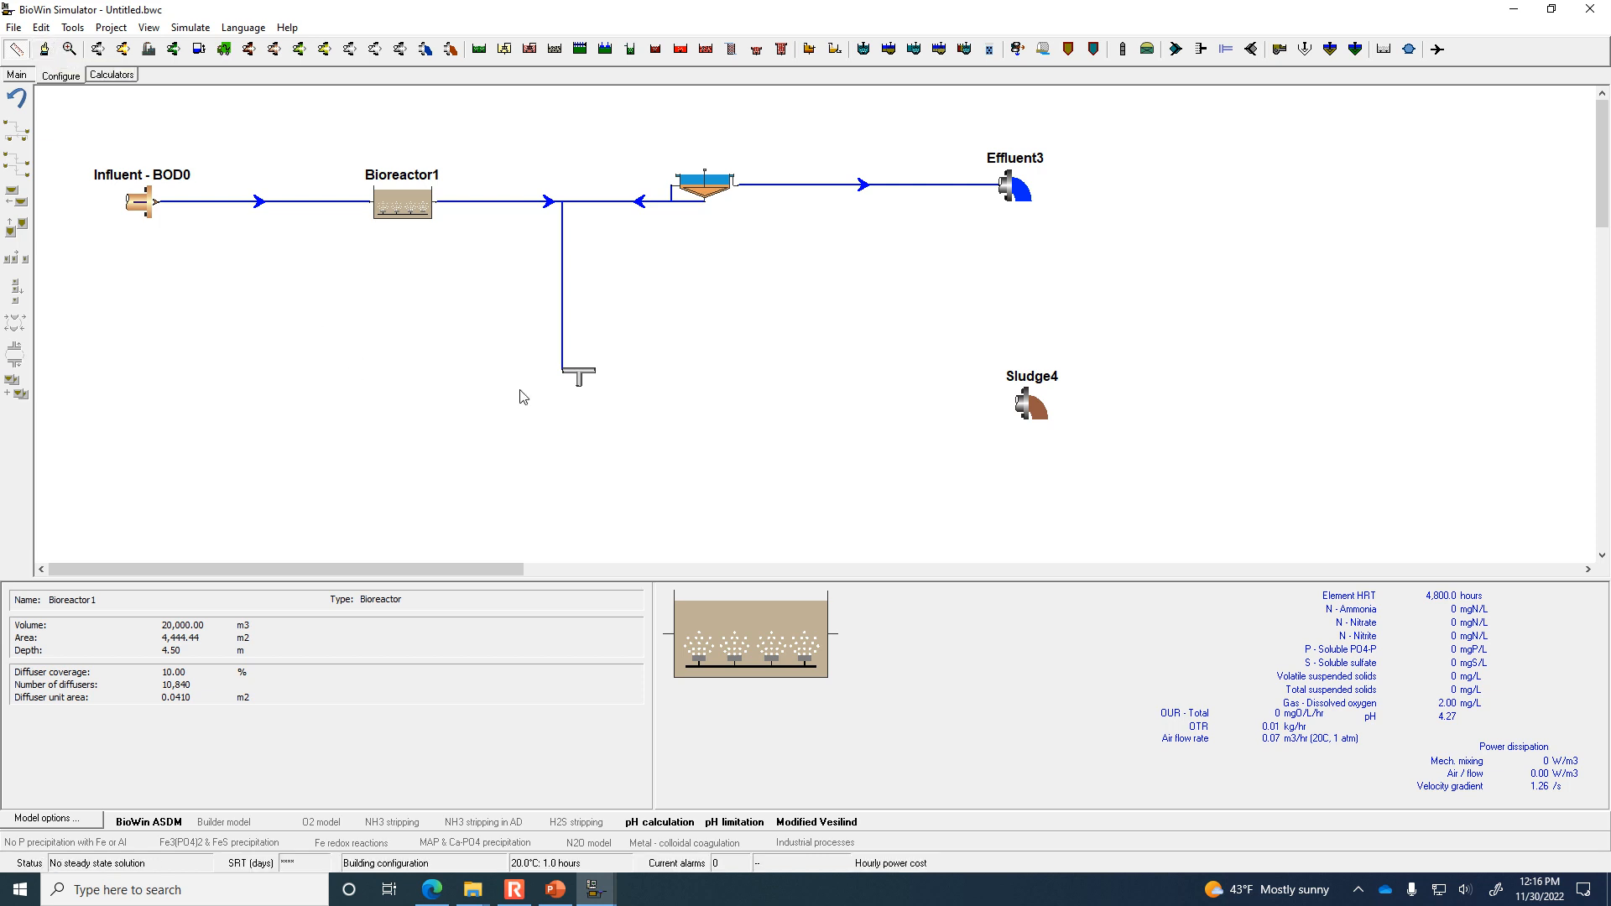
Move the splitter so that it sits directly beneath the clarifier.
{"action": "left_click", "coordinate": [579, 376]}
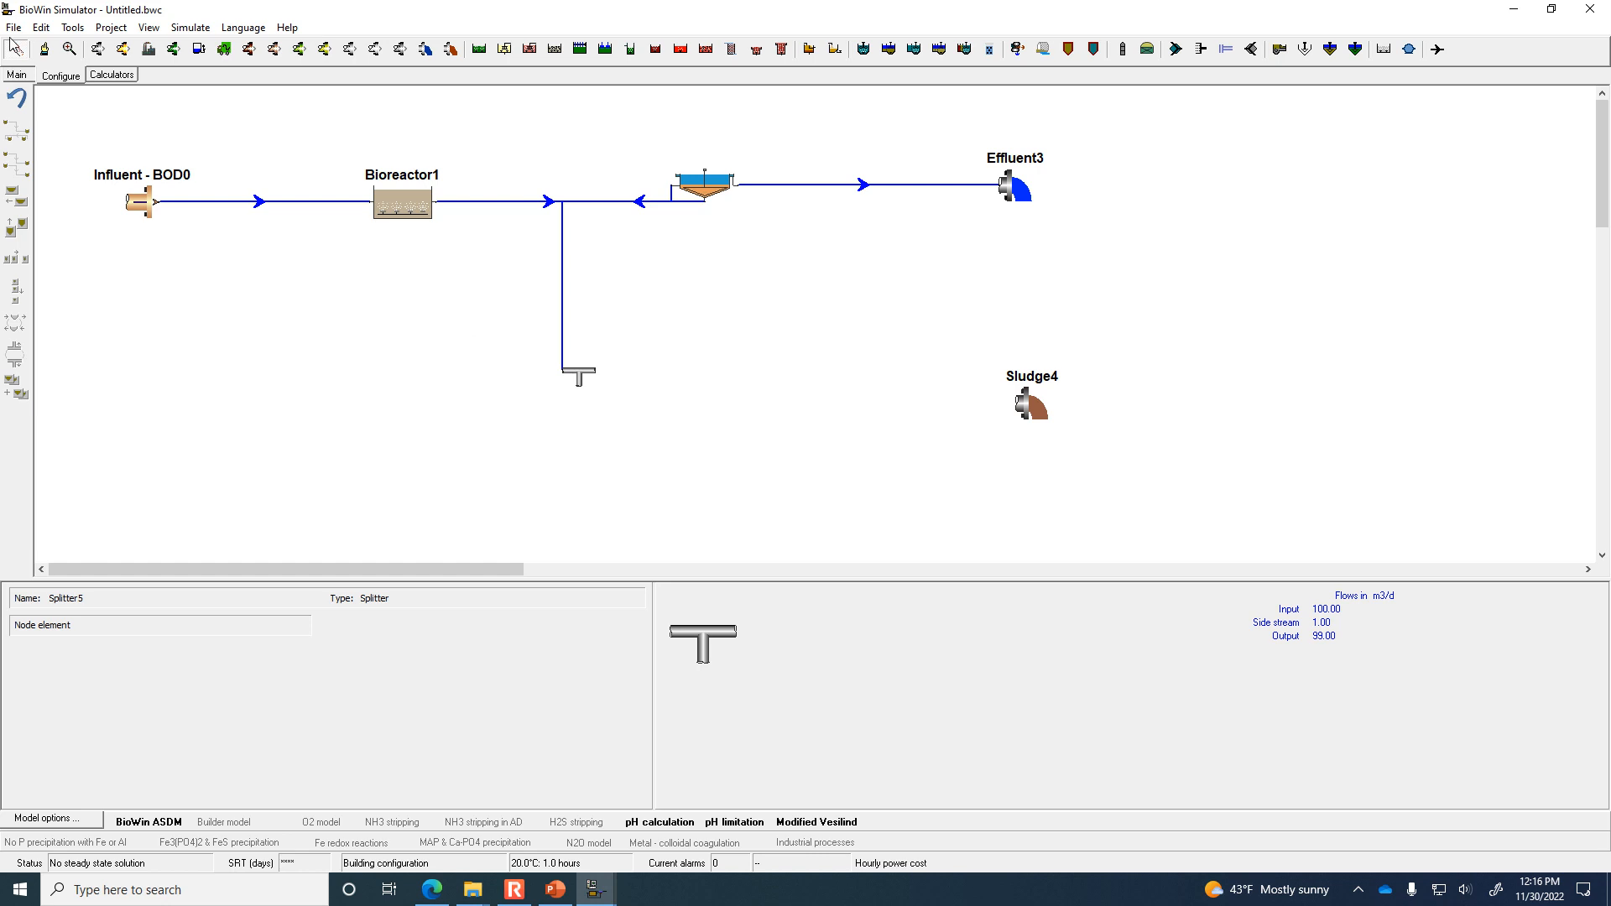
{"action": "left_click_drag", "start_coordinate": [580, 383], "coordinate": [709, 421]}
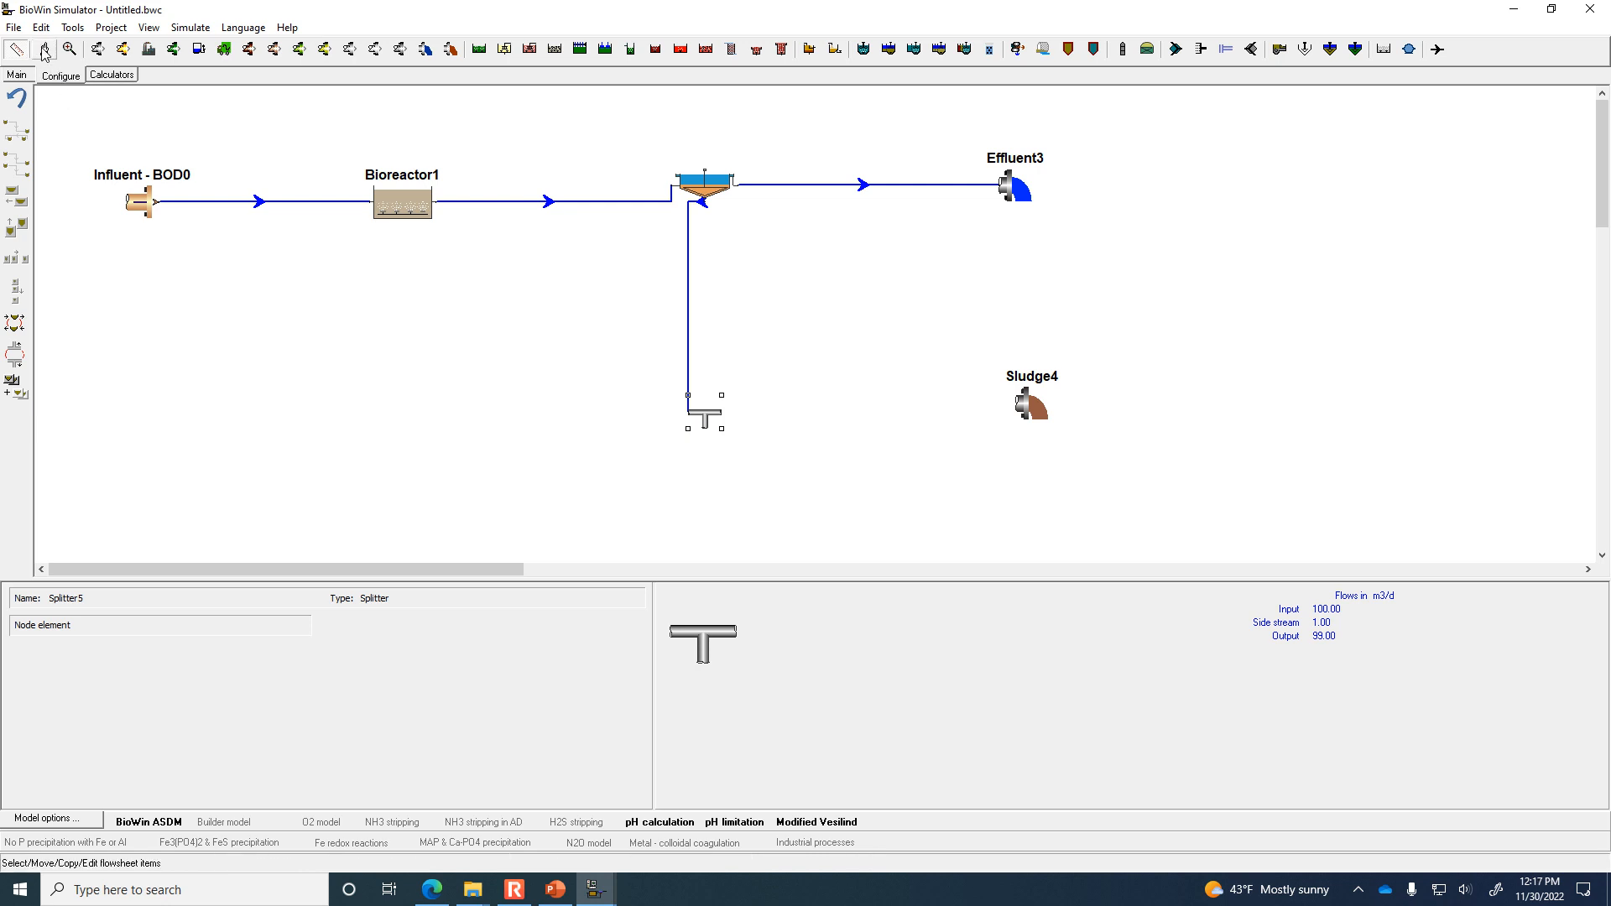
{"action": "mouse_move", "coordinate": [403, 208]}
{"action": "mouse_move", "coordinate": [403, 208]}
{"action": "left_mouse_down"}
{"action": "mouse_move", "coordinate": [399, 312]}
{"action": "mouse_move", "coordinate": [405, 210]}
{"action": "left_mouse_up"}
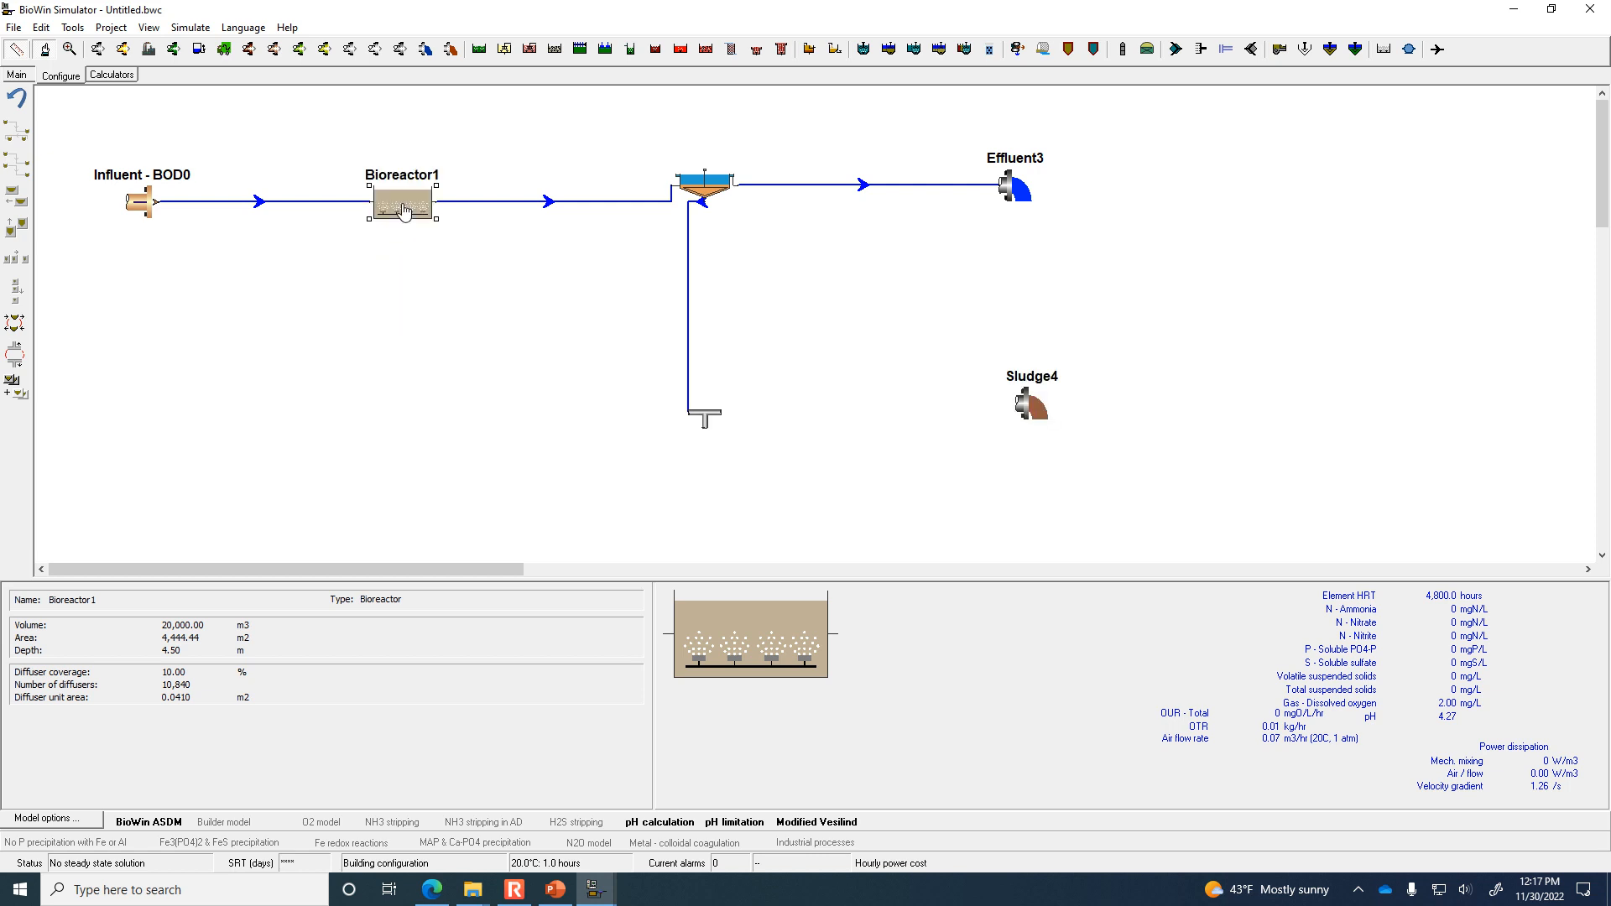
Try rerouting the bioreactor-to-clarifier pipe along a lower path, and undo the change.
{"action": "left_click", "coordinate": [550, 206]}
{"action": "left_click_drag", "start_coordinate": [551, 208], "coordinate": [557, 249]}
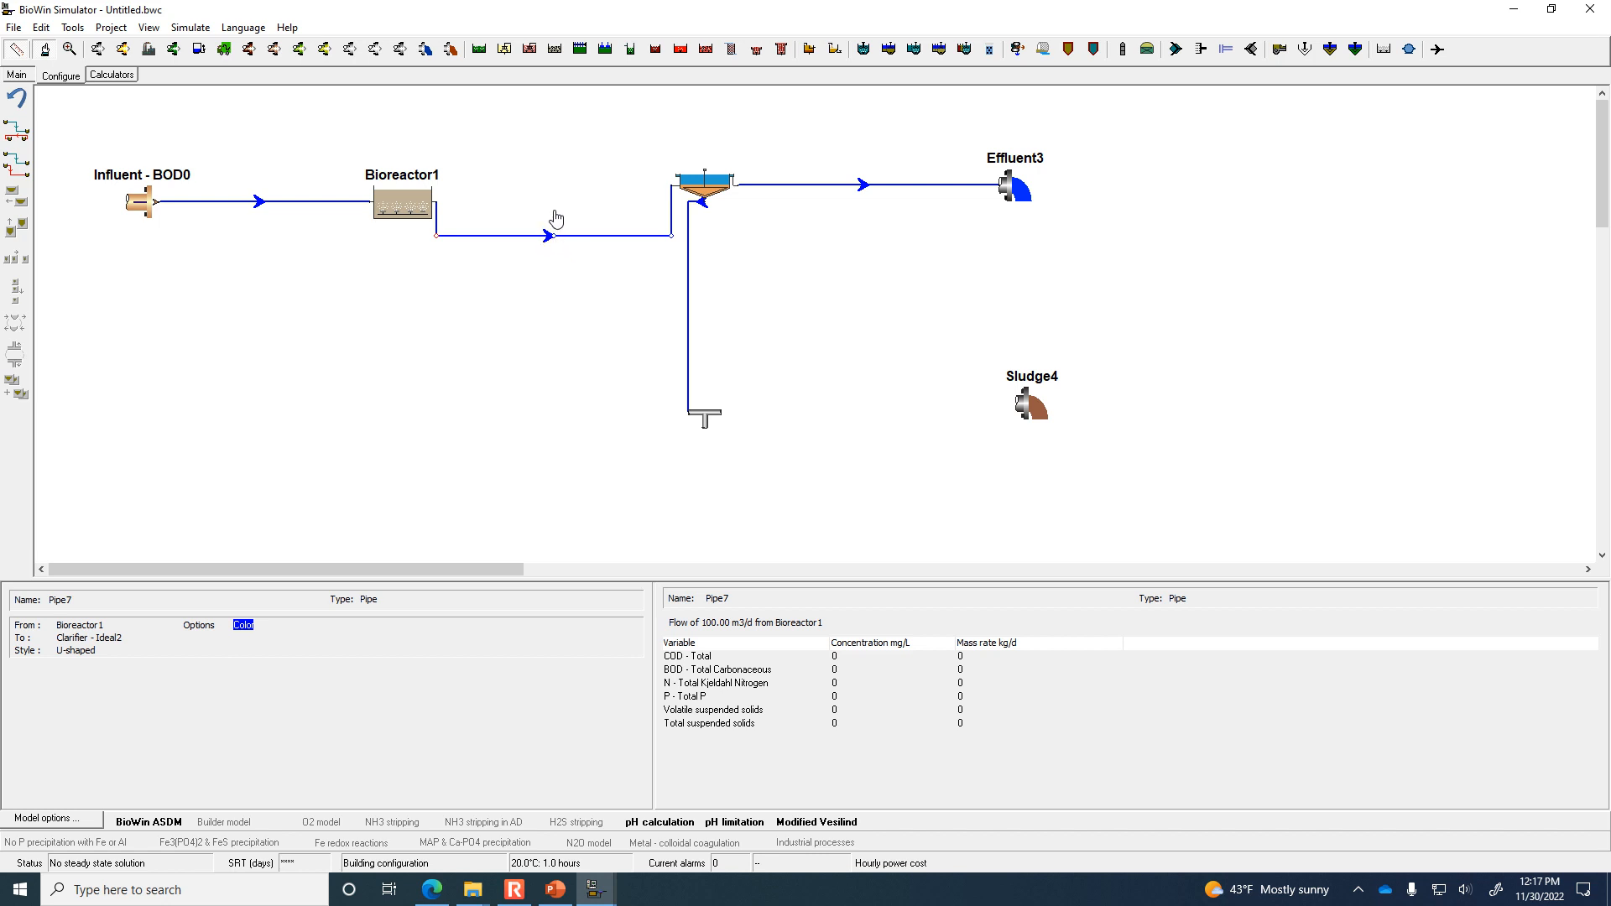
{"action": "key", "text": "ctrl+z"}
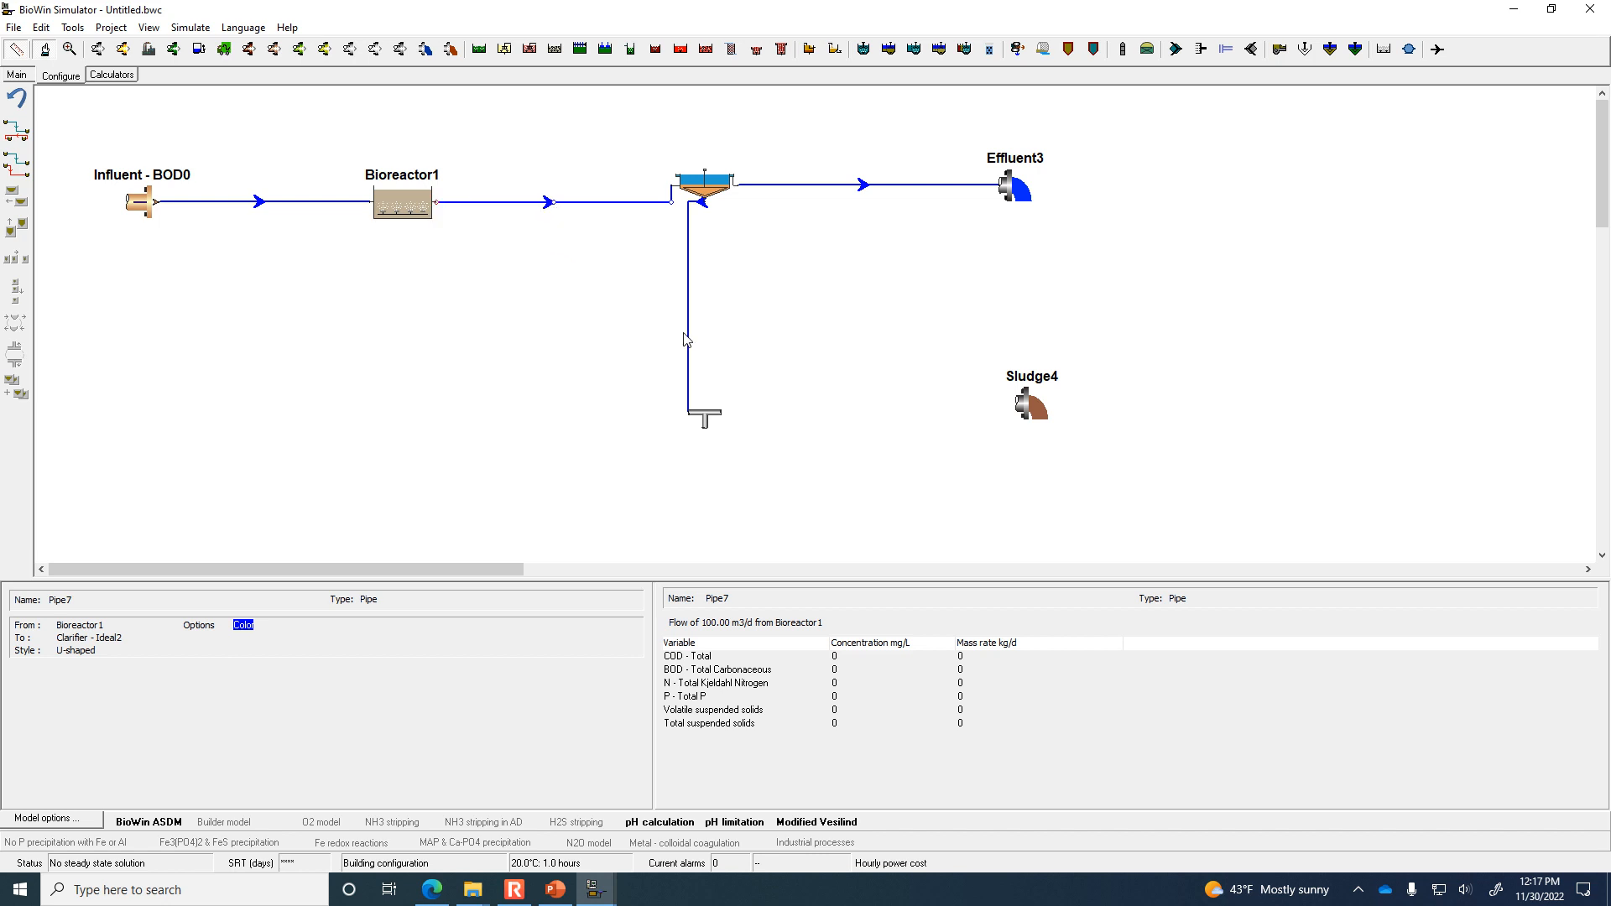
Shift the splitter slightly toward the sludge outlet so the underflow pipe runs down to its inlet without turning back.
{"action": "left_click_drag", "start_coordinate": [704, 416], "coordinate": [737, 421]}
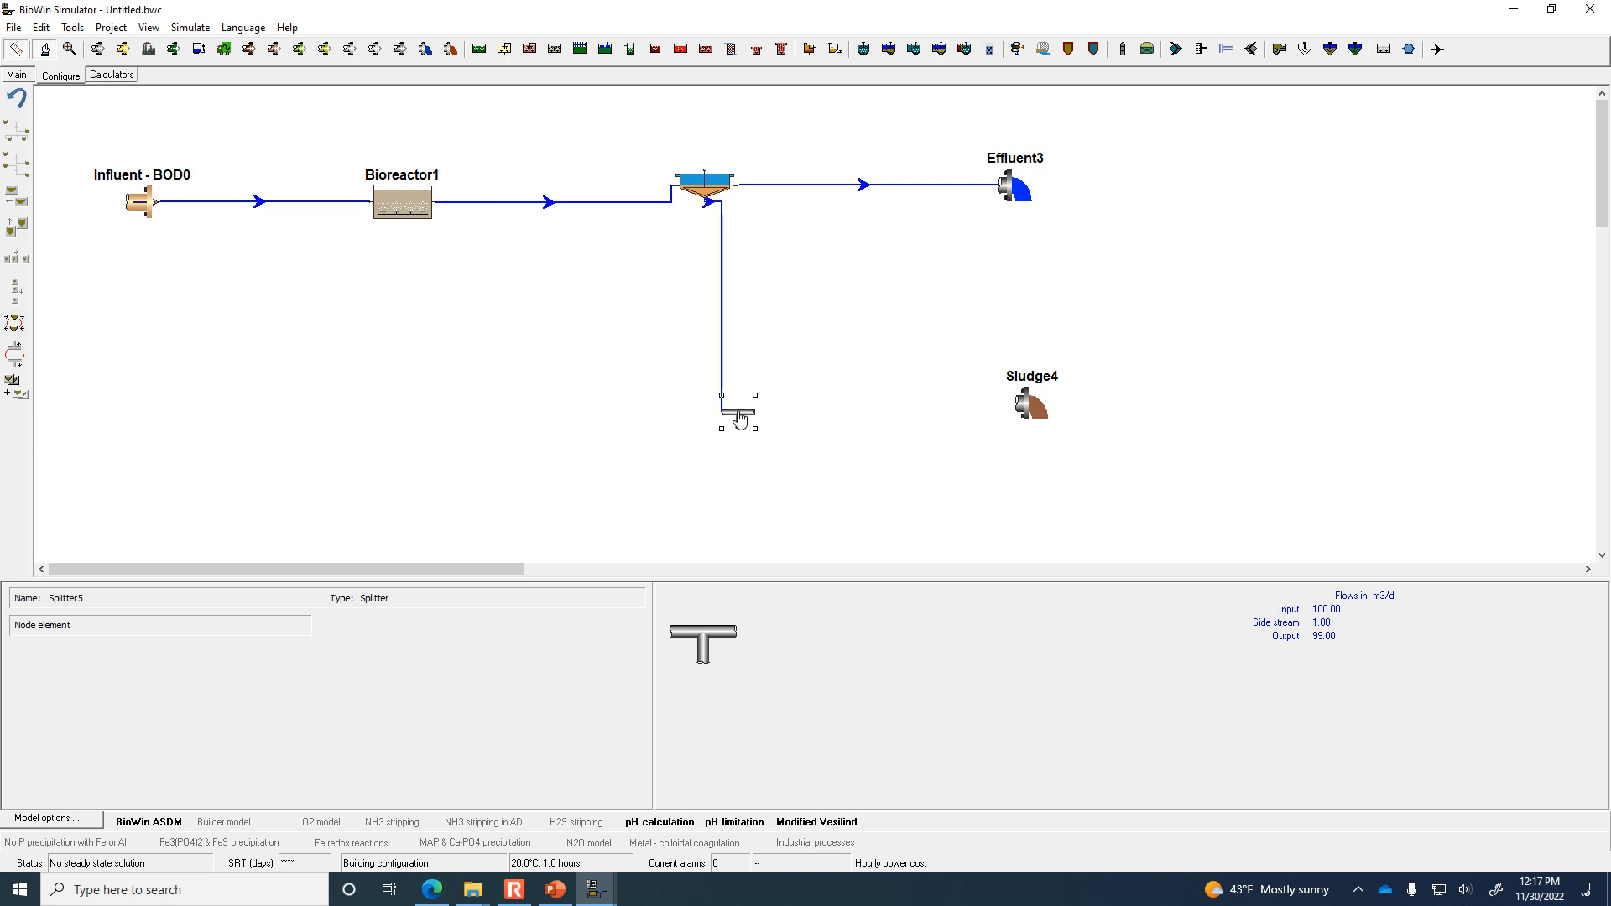
{"action": "key", "text": "ctrl+r"}
{"action": "left_click", "coordinate": [722, 211]}
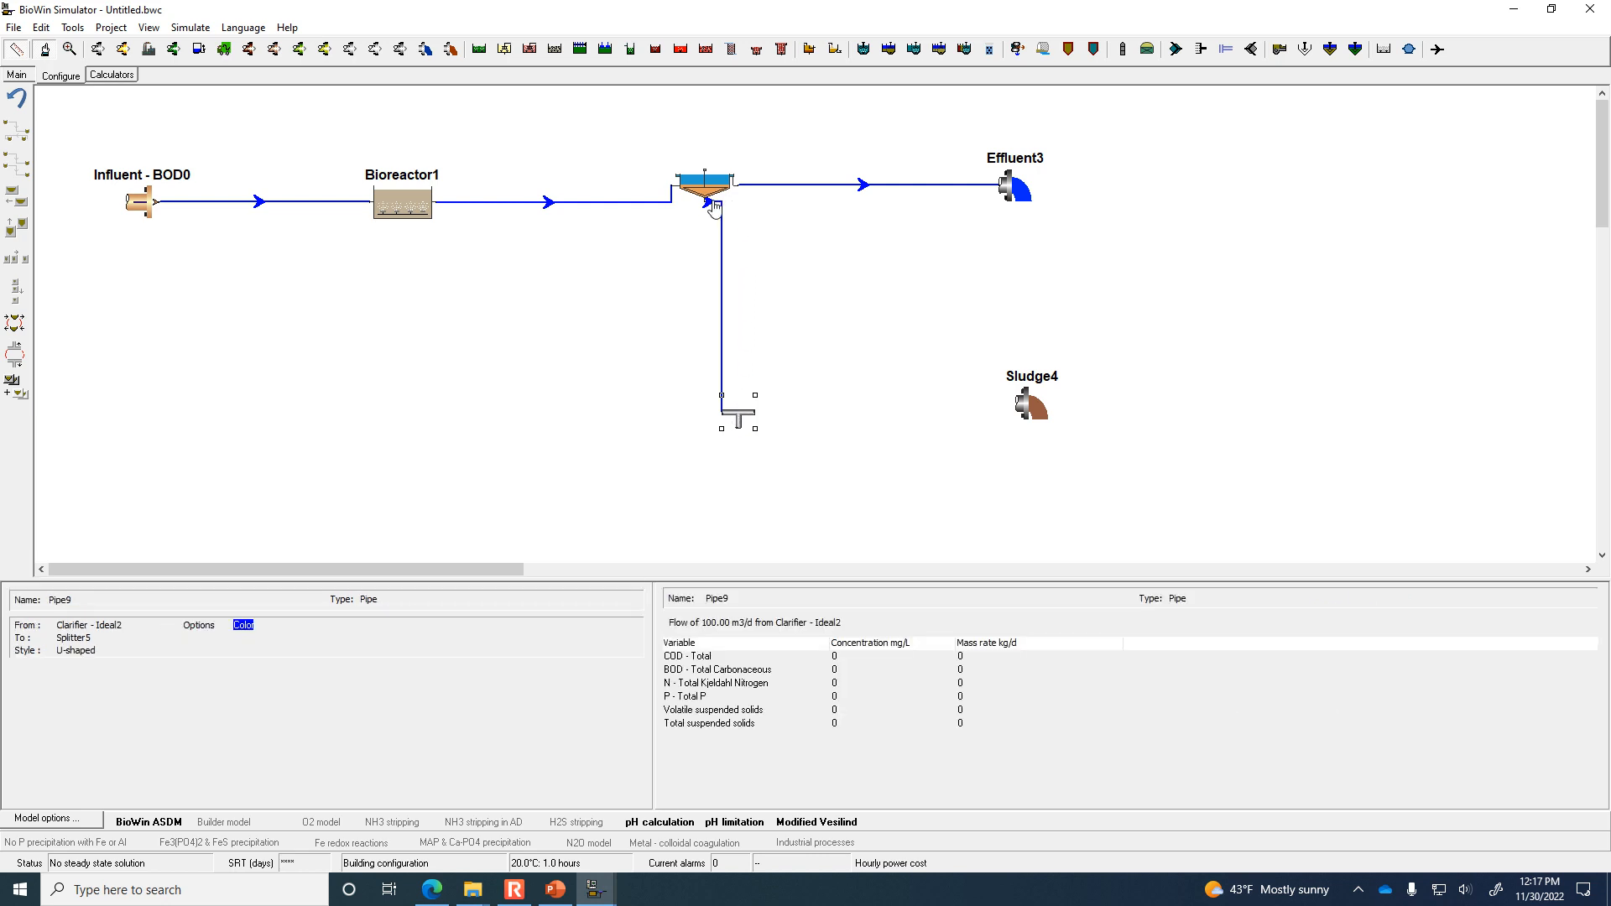
Move the clarifier down so its inlet lines up with the bioreactor's outlet pipe.
{"action": "left_click", "coordinate": [705, 192]}
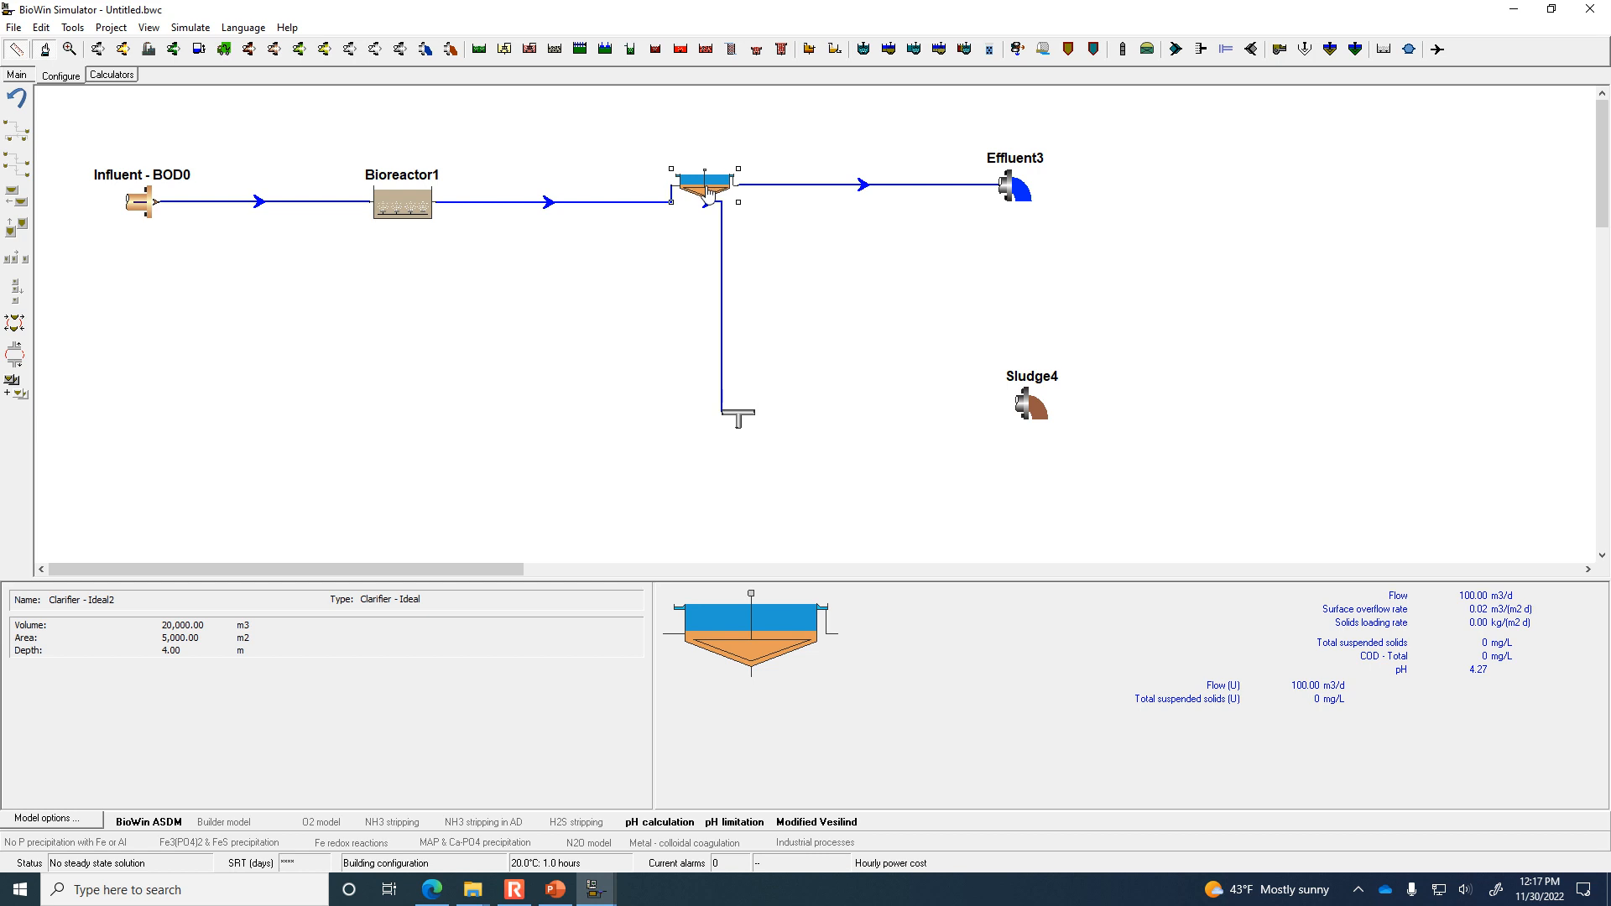
{"action": "left_click_drag", "start_coordinate": [707, 191], "coordinate": [708, 208]}
{"action": "left_click", "coordinate": [732, 198]}
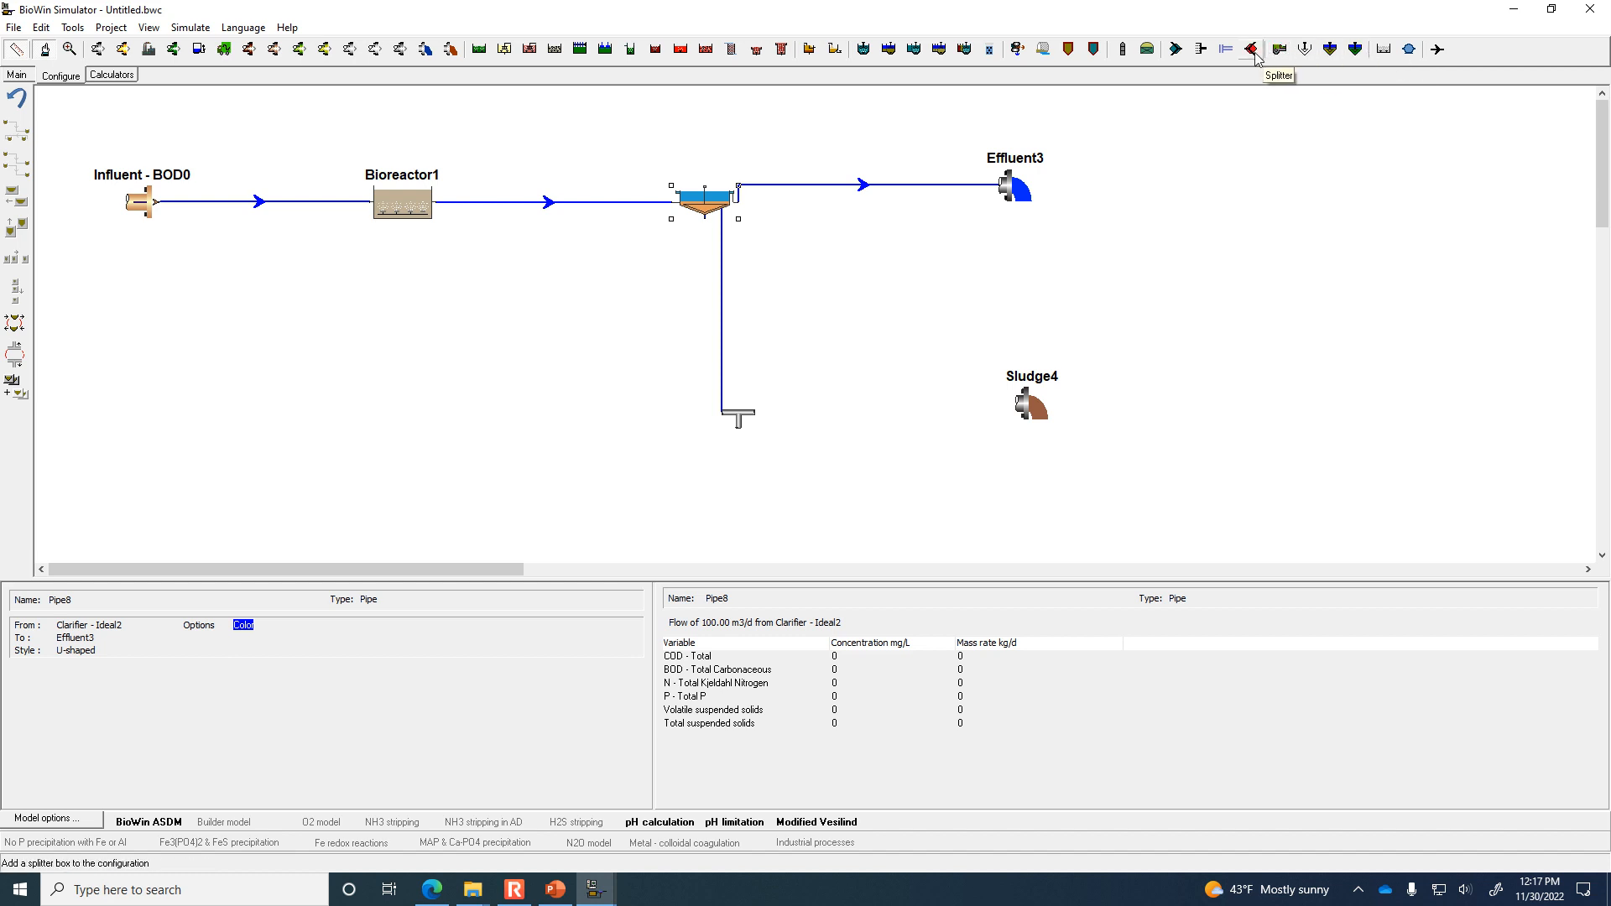
Pipe the splitter's main output to the sludge outlet and its side stream back to the bioreactor's inlet.
{"action": "left_click", "coordinate": [1438, 49]}
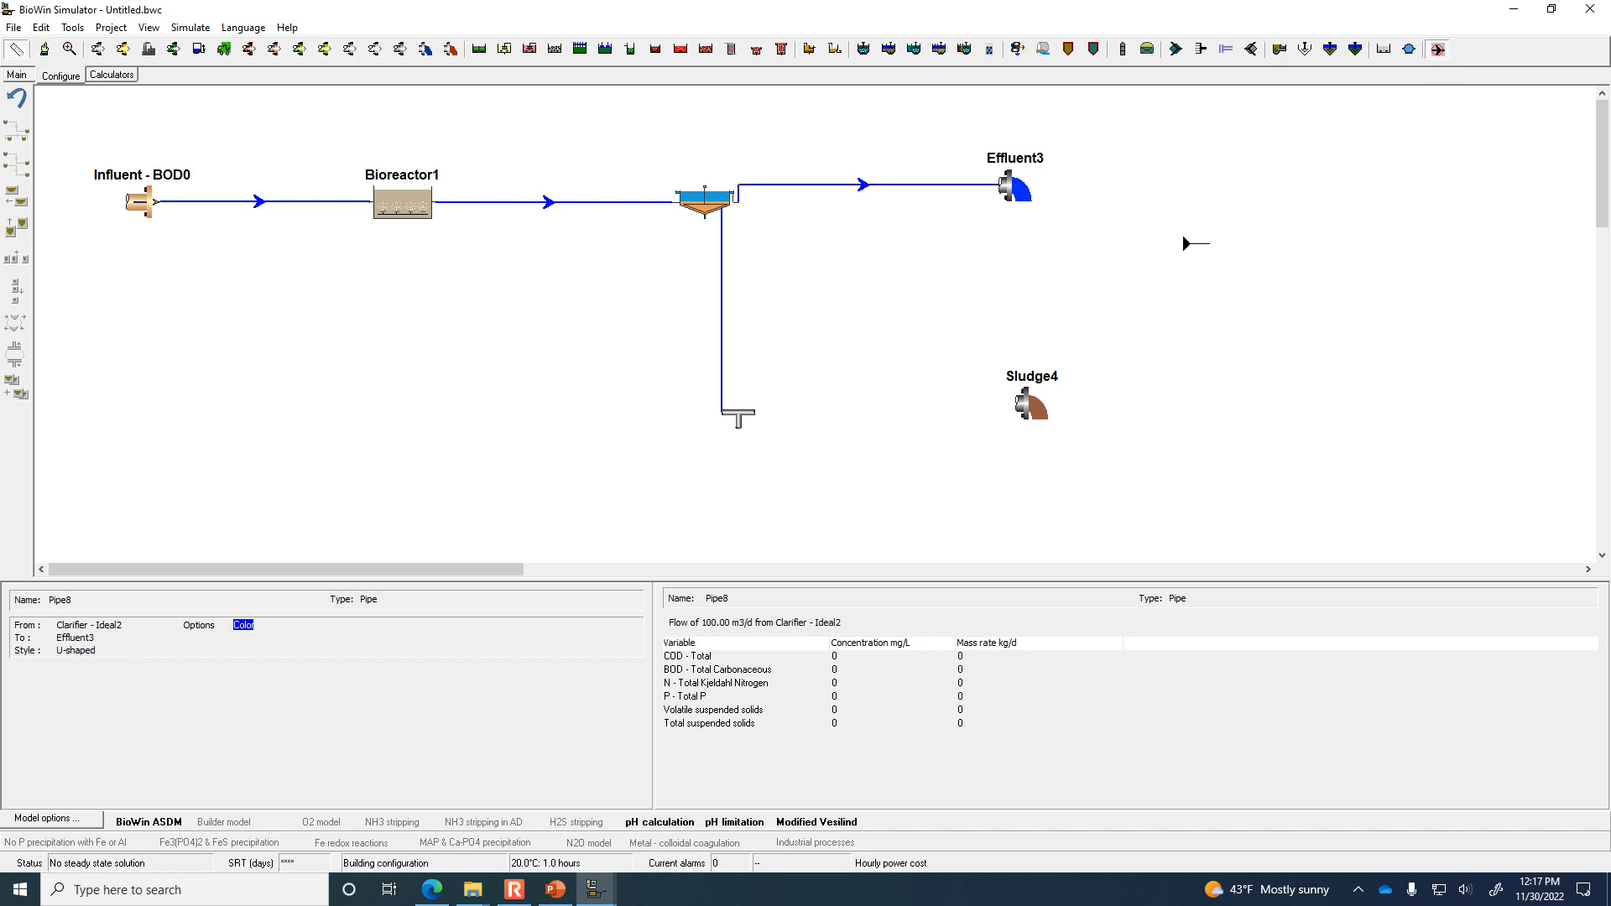
{"action": "left_click_drag", "start_coordinate": [760, 418], "coordinate": [1029, 411]}
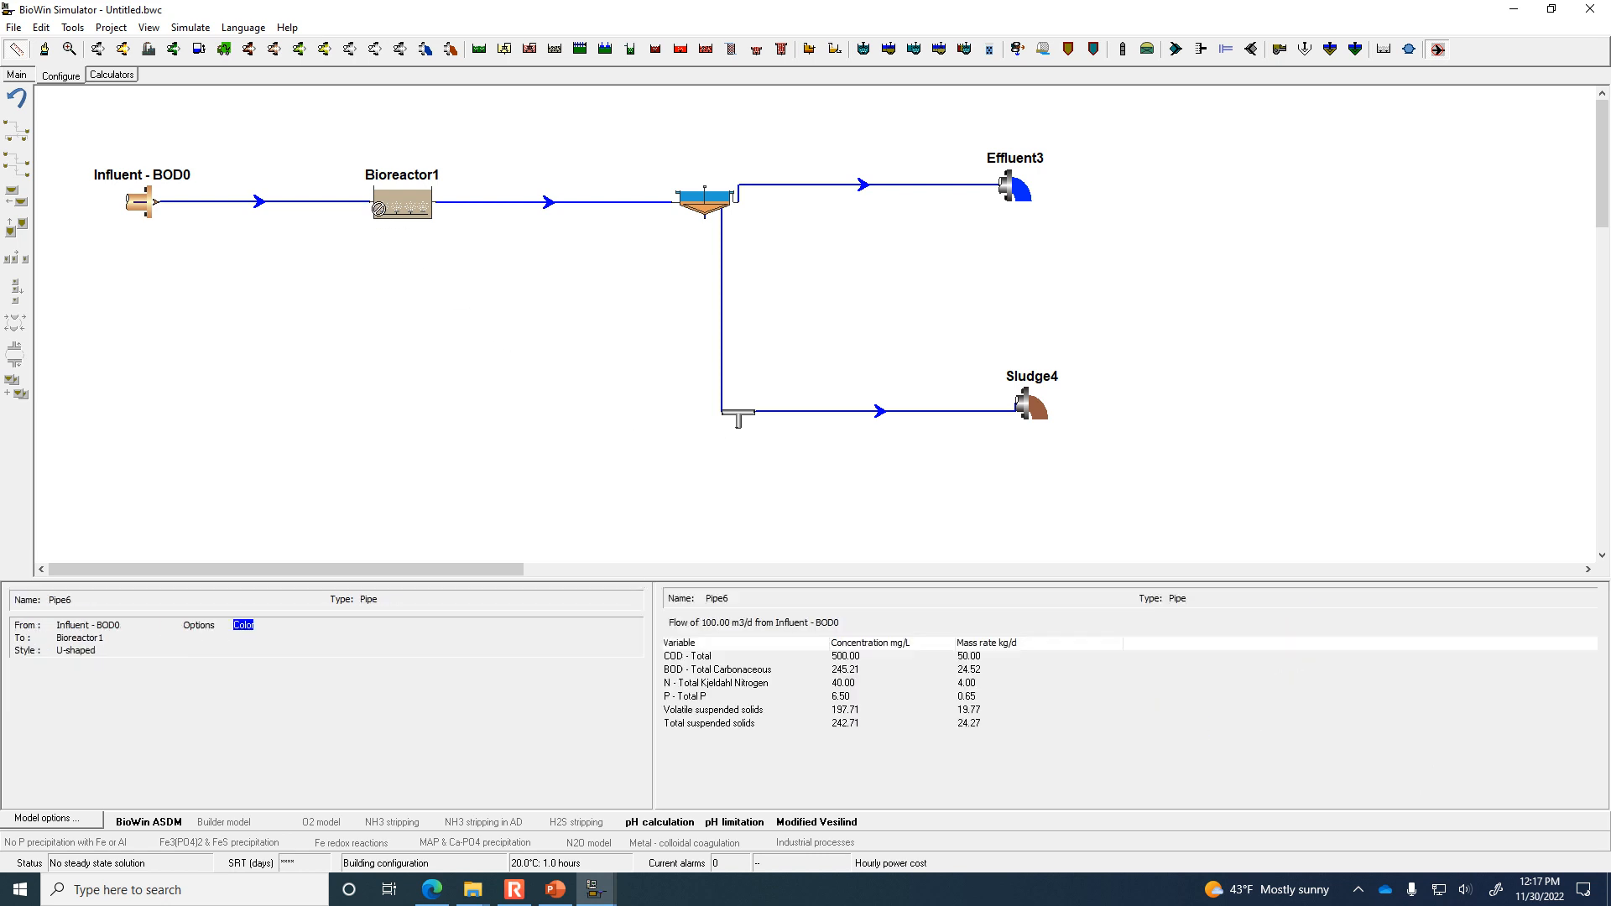
{"action": "left_click", "coordinate": [385, 212]}
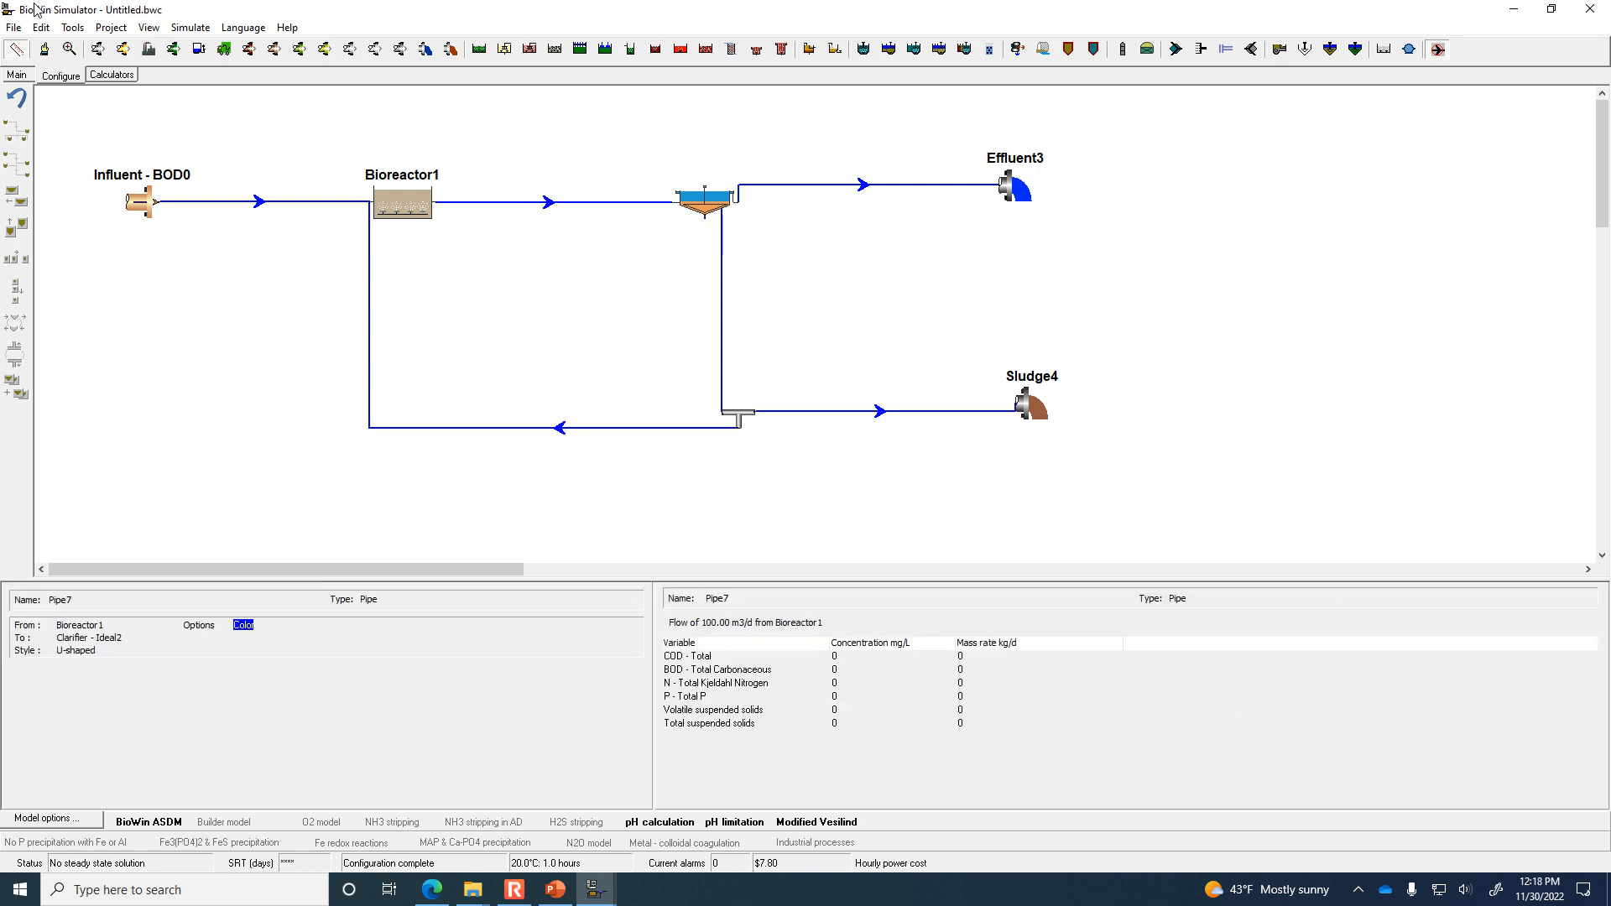
Stop drawing pipes and inspect the splitter's flow split settings, closing them without changes.
{"action": "left_click", "coordinate": [45, 49]}
{"action": "left_click", "coordinate": [737, 416]}
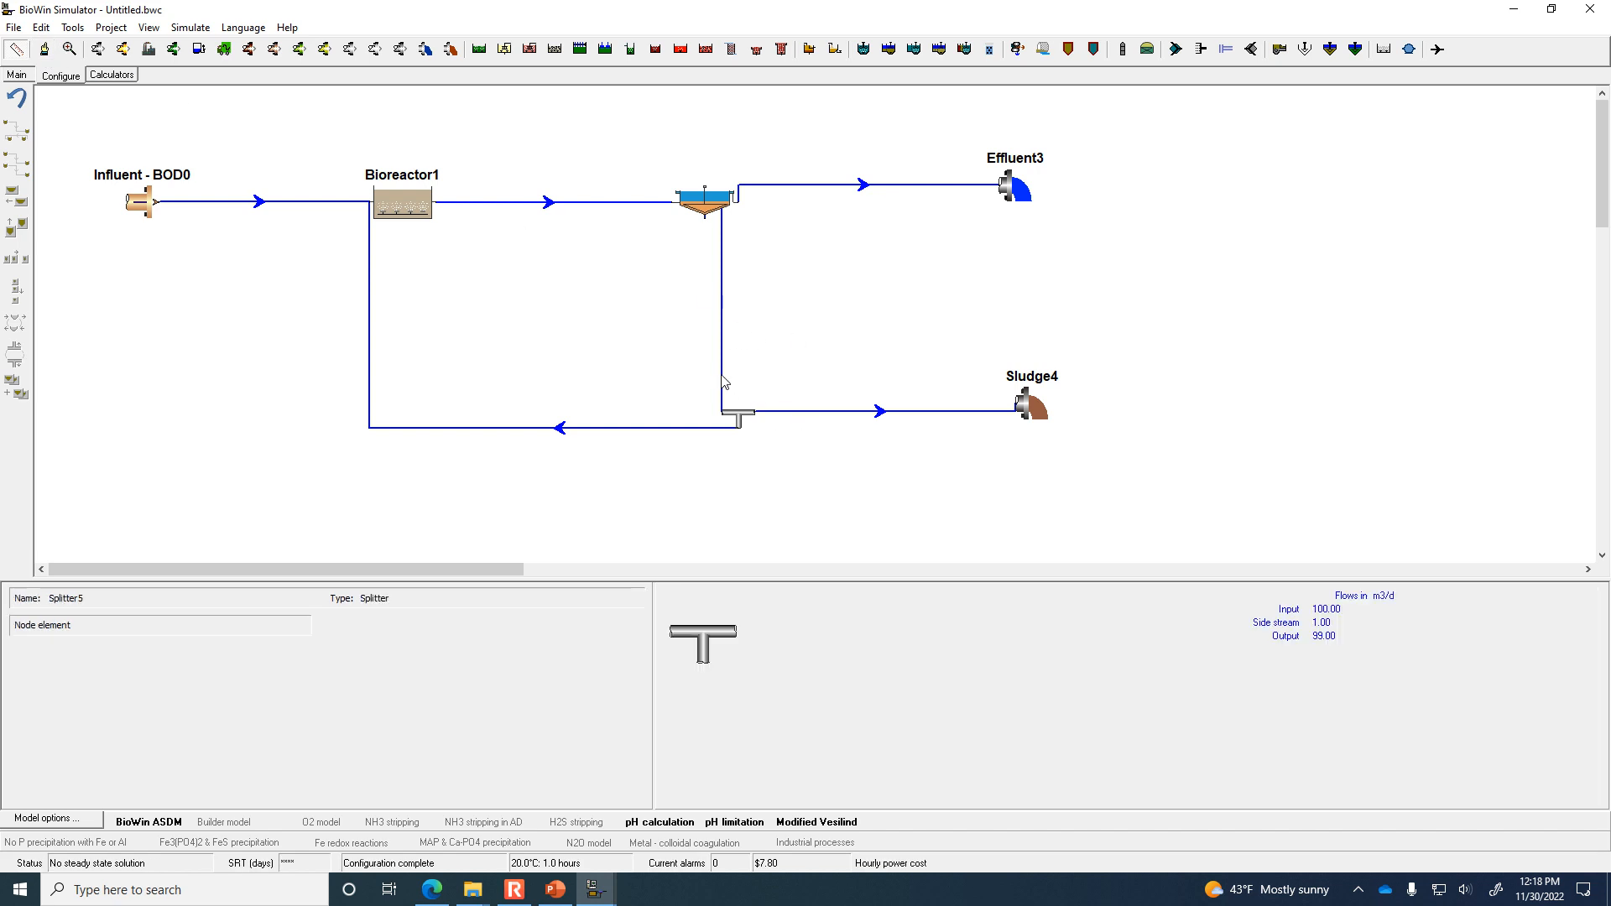
{"action": "left_click", "coordinate": [547, 202]}
{"action": "left_click", "coordinate": [705, 226]}
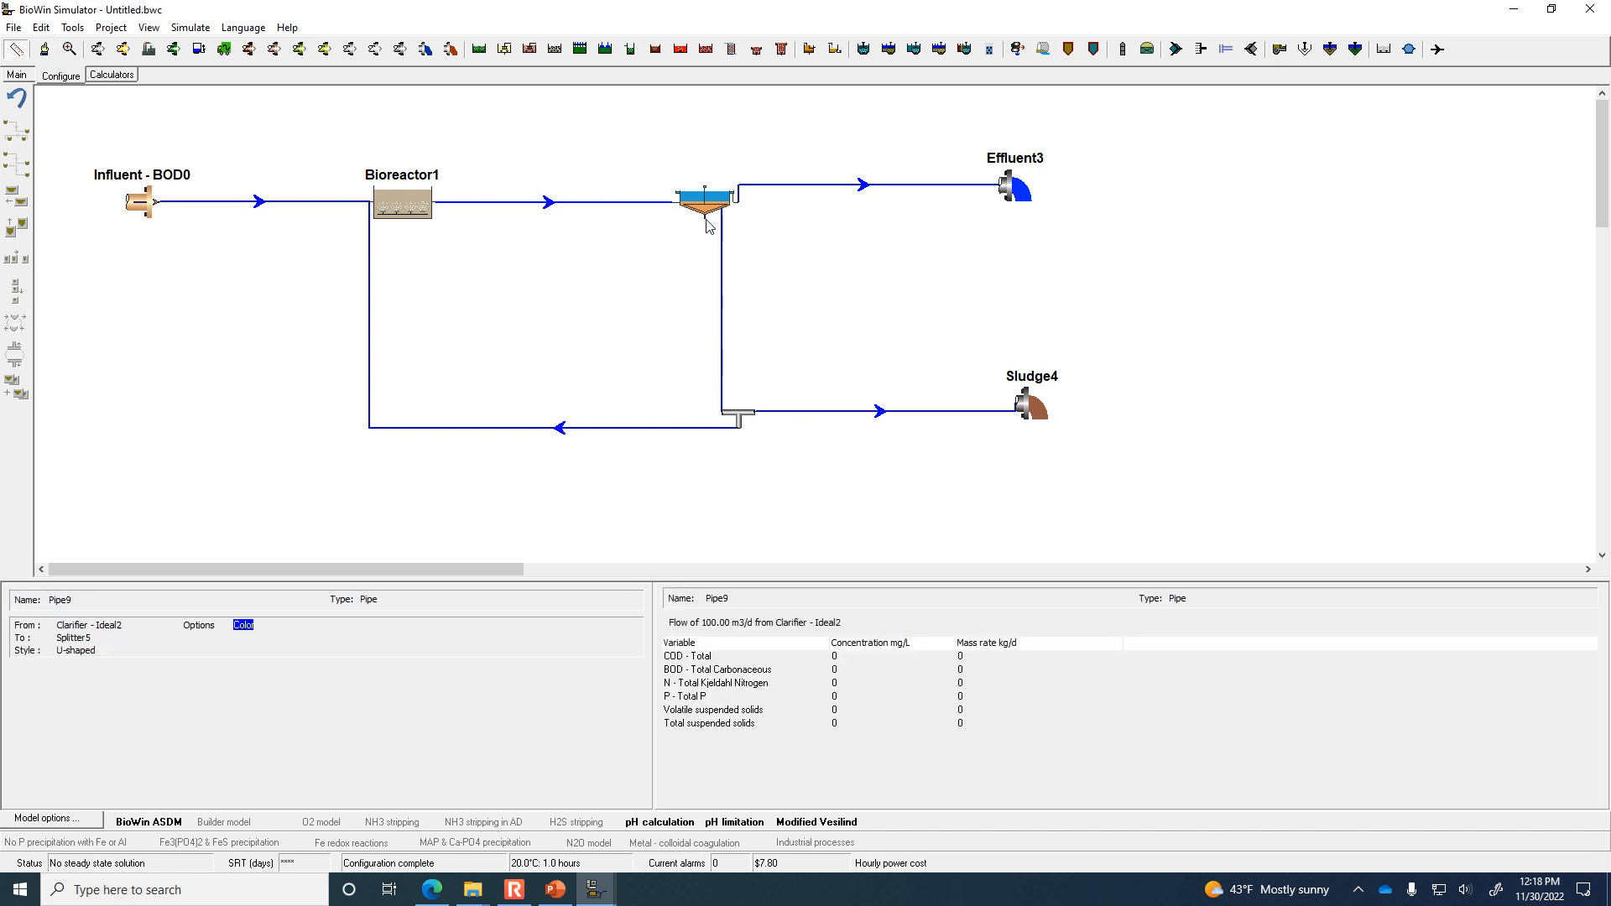
{"action": "left_click", "coordinate": [740, 416]}
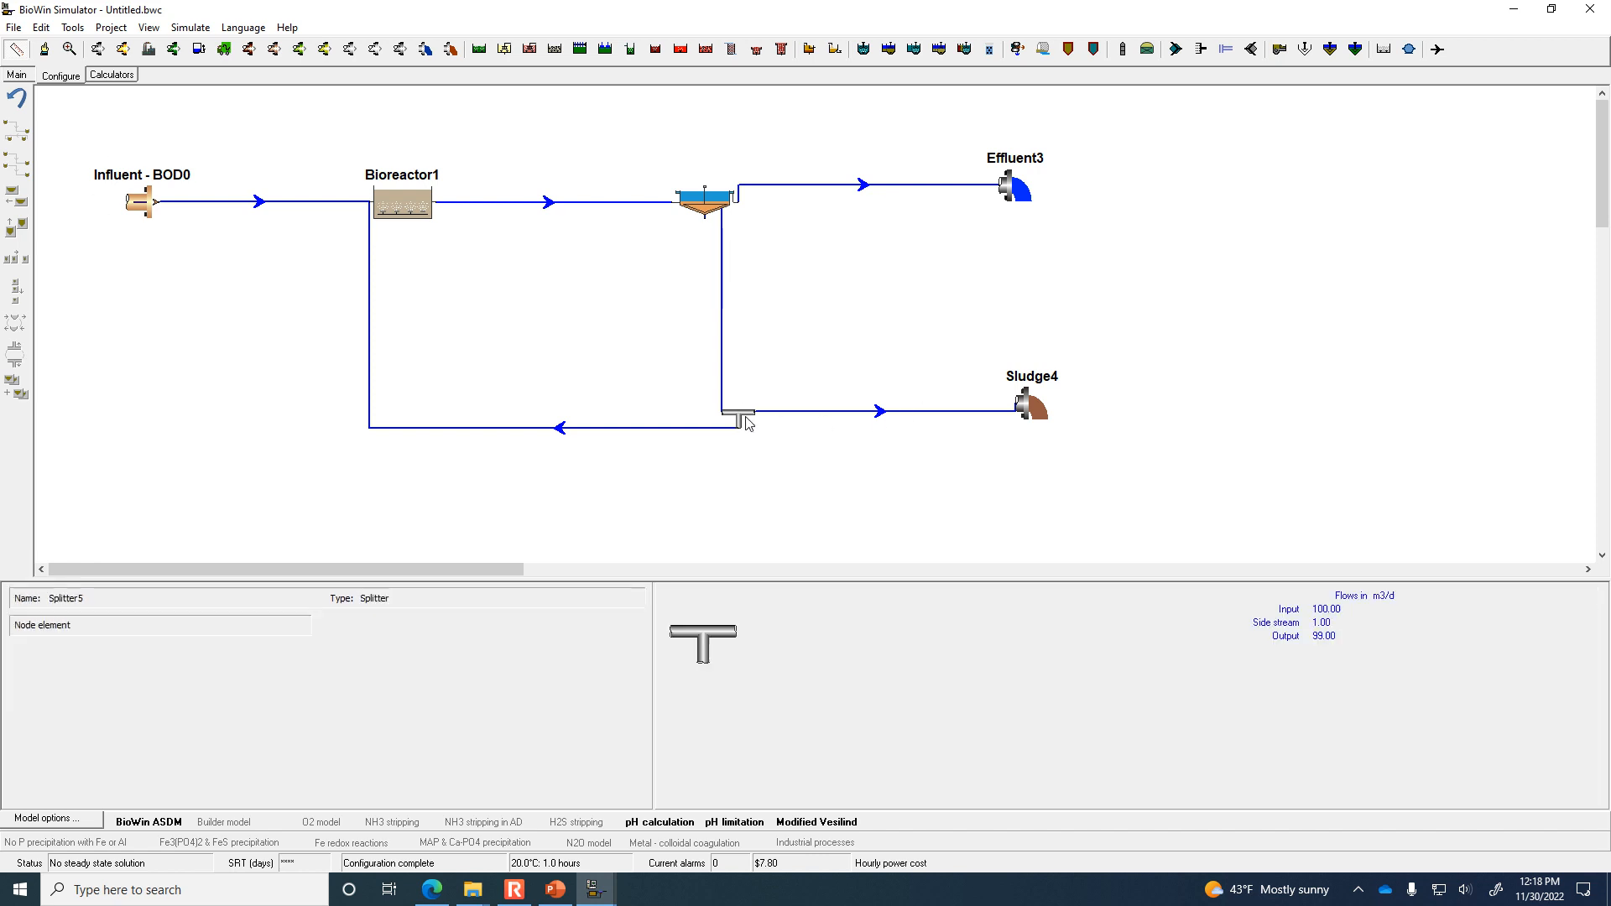
{"action": "double_click", "coordinate": [741, 417]}
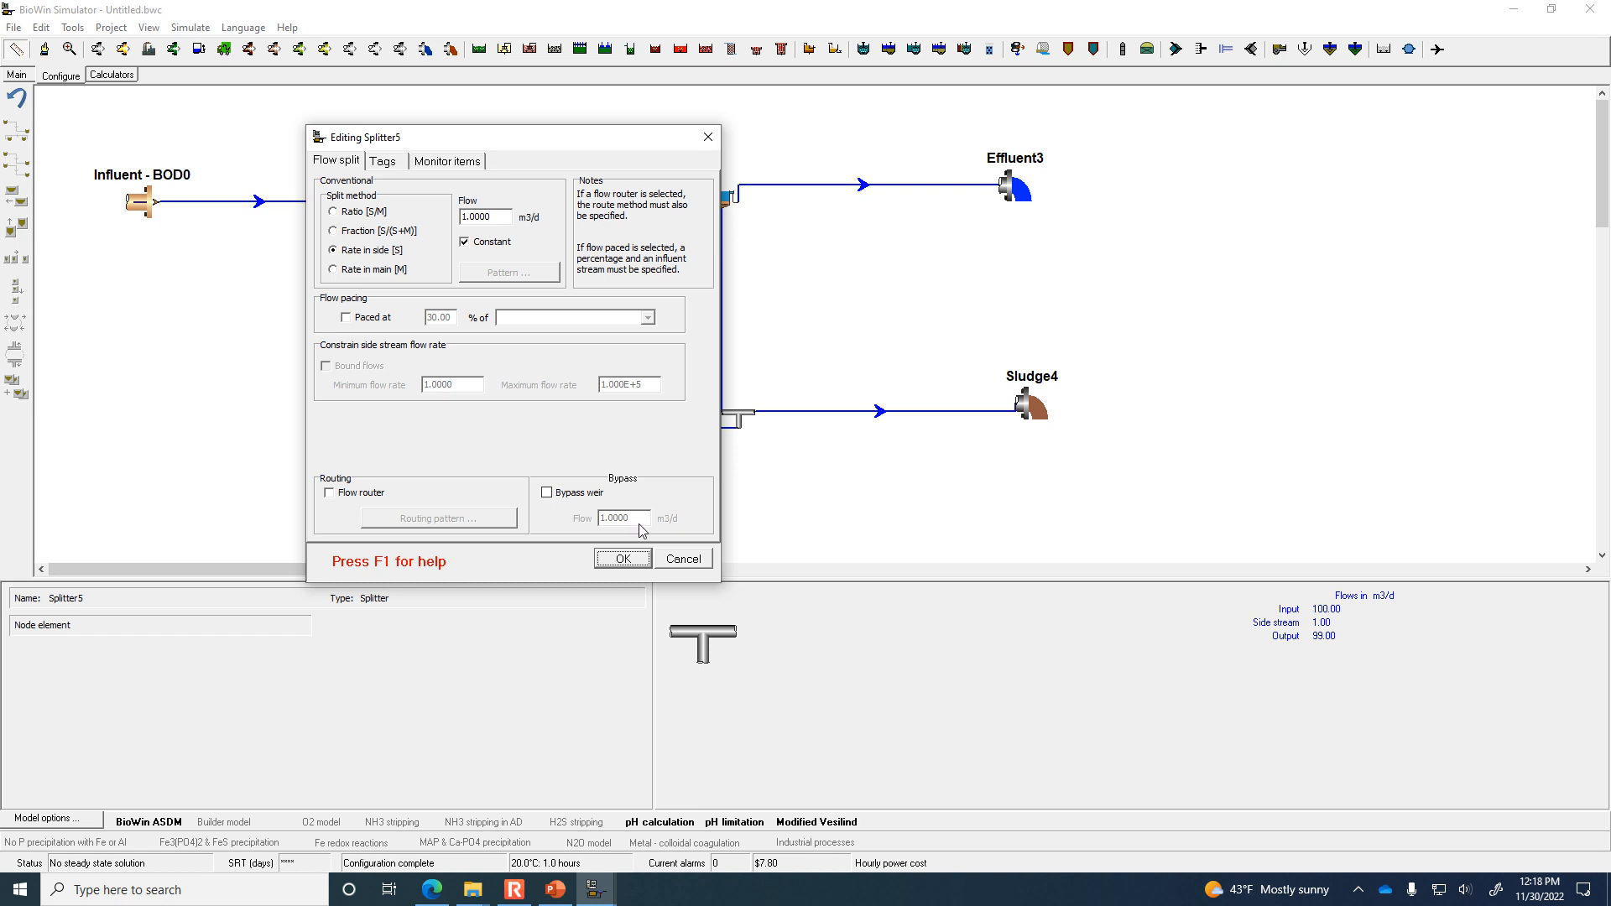
{"action": "left_click", "coordinate": [684, 560]}
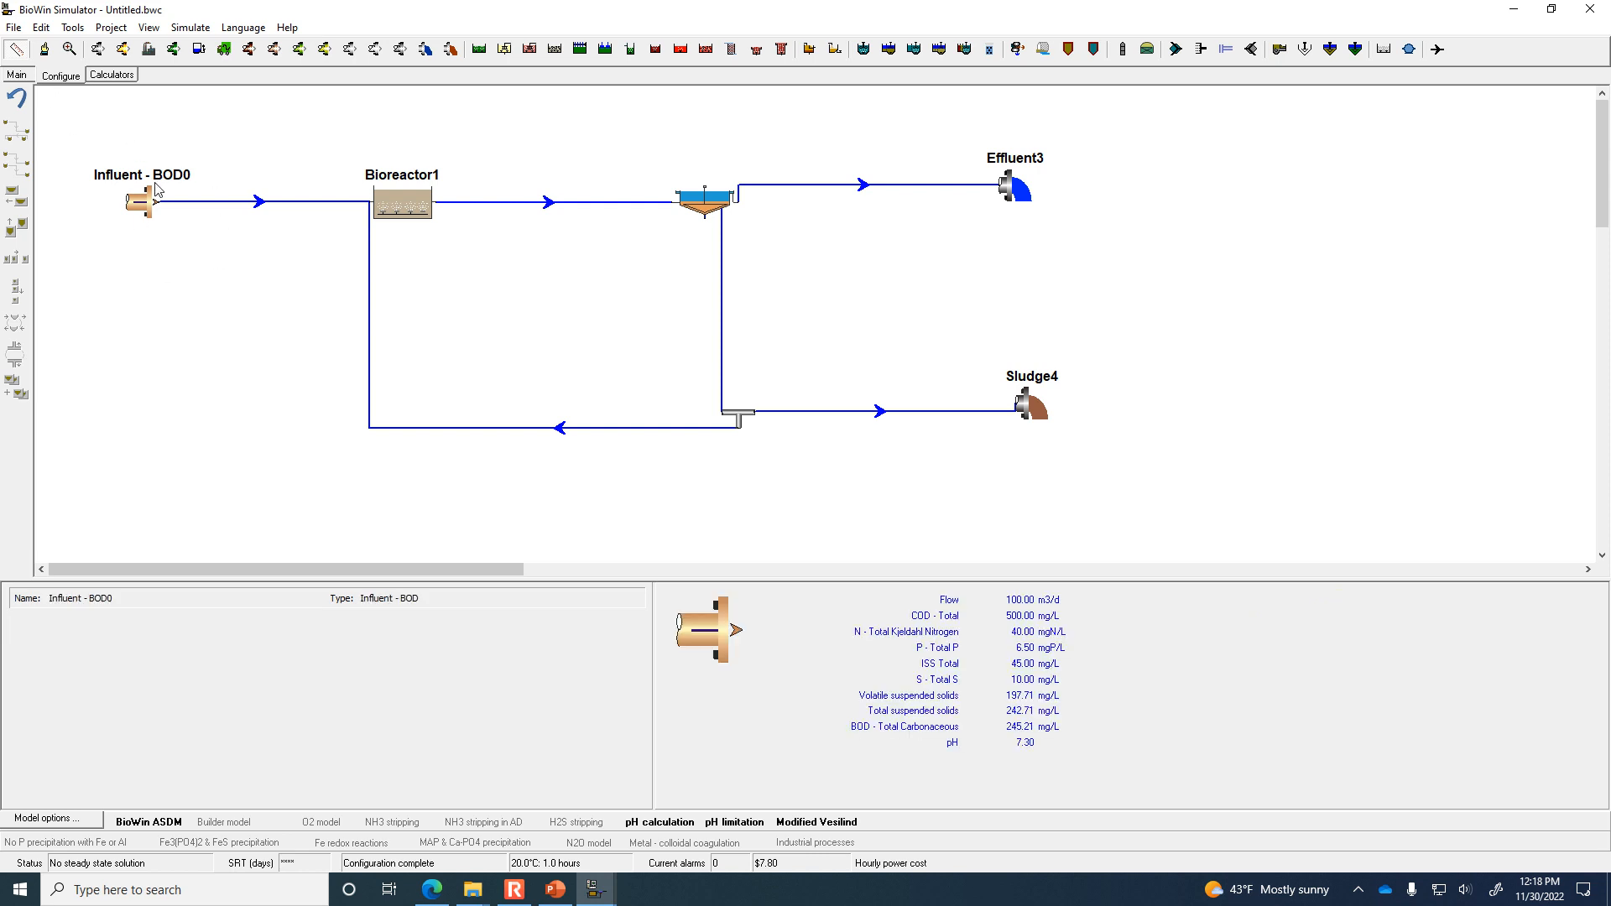
Open the BOD influent's constant input data and set its flow to 35000 m3/d.
{"action": "double_click", "coordinate": [146, 209]}
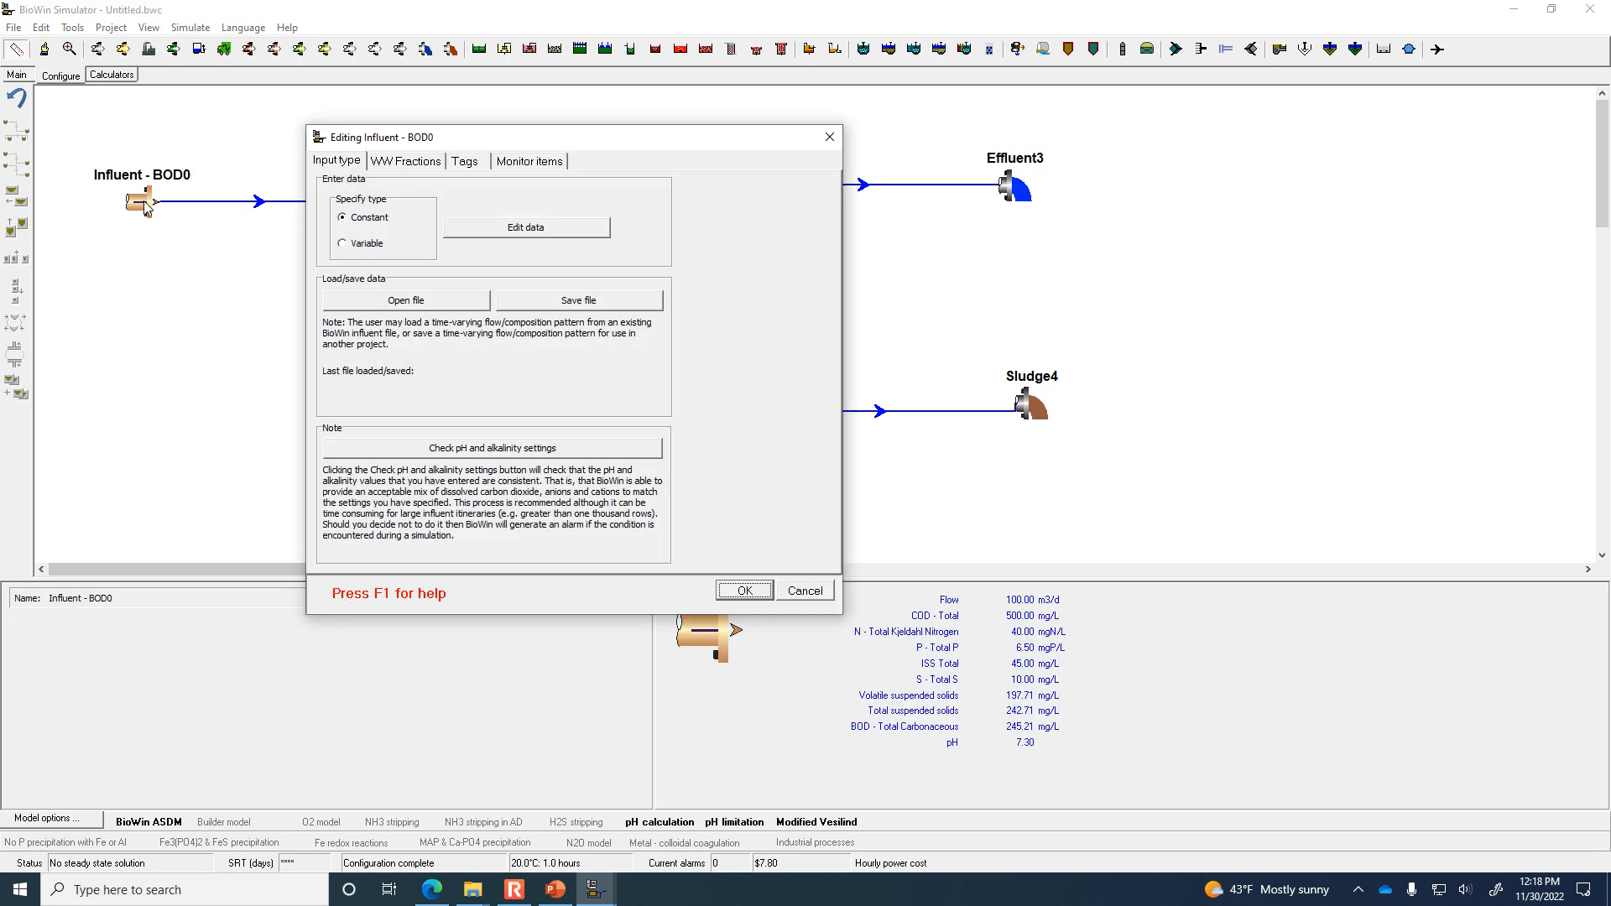
{"action": "left_click_drag", "start_coordinate": [500, 141], "coordinate": [669, 178]}
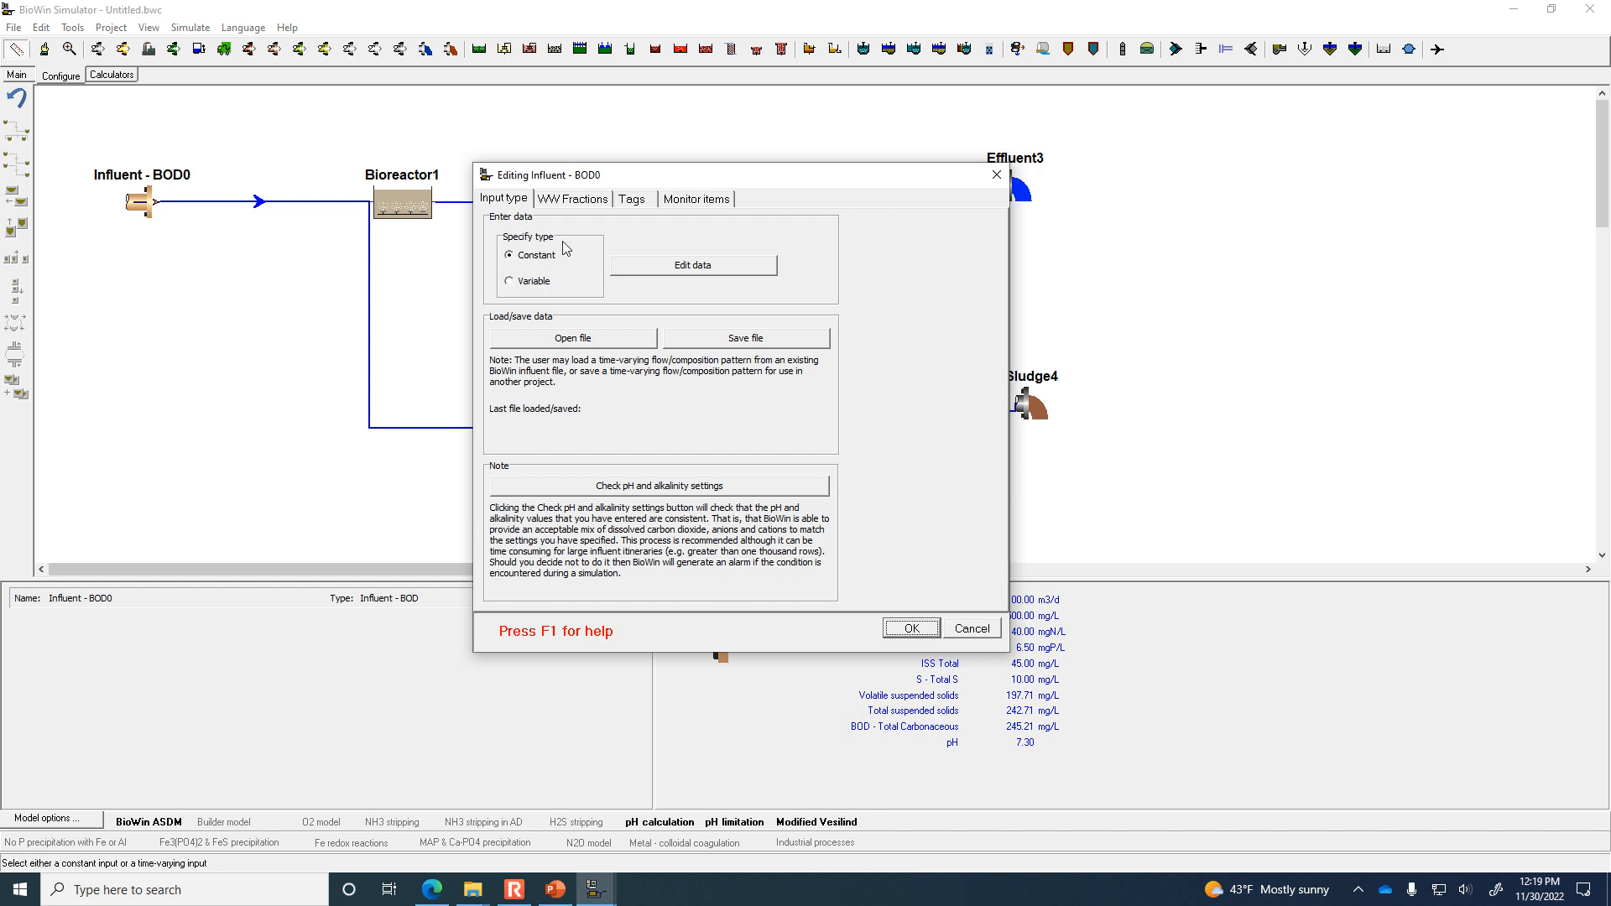
{"action": "mouse_move", "coordinate": [668, 175]}
{"action": "left_mouse_down"}
{"action": "mouse_move", "coordinate": [878, 170]}
{"action": "mouse_move", "coordinate": [780, 107]}
{"action": "mouse_move", "coordinate": [684, 163]}
{"action": "left_mouse_up"}
{"action": "left_click", "coordinate": [745, 267]}
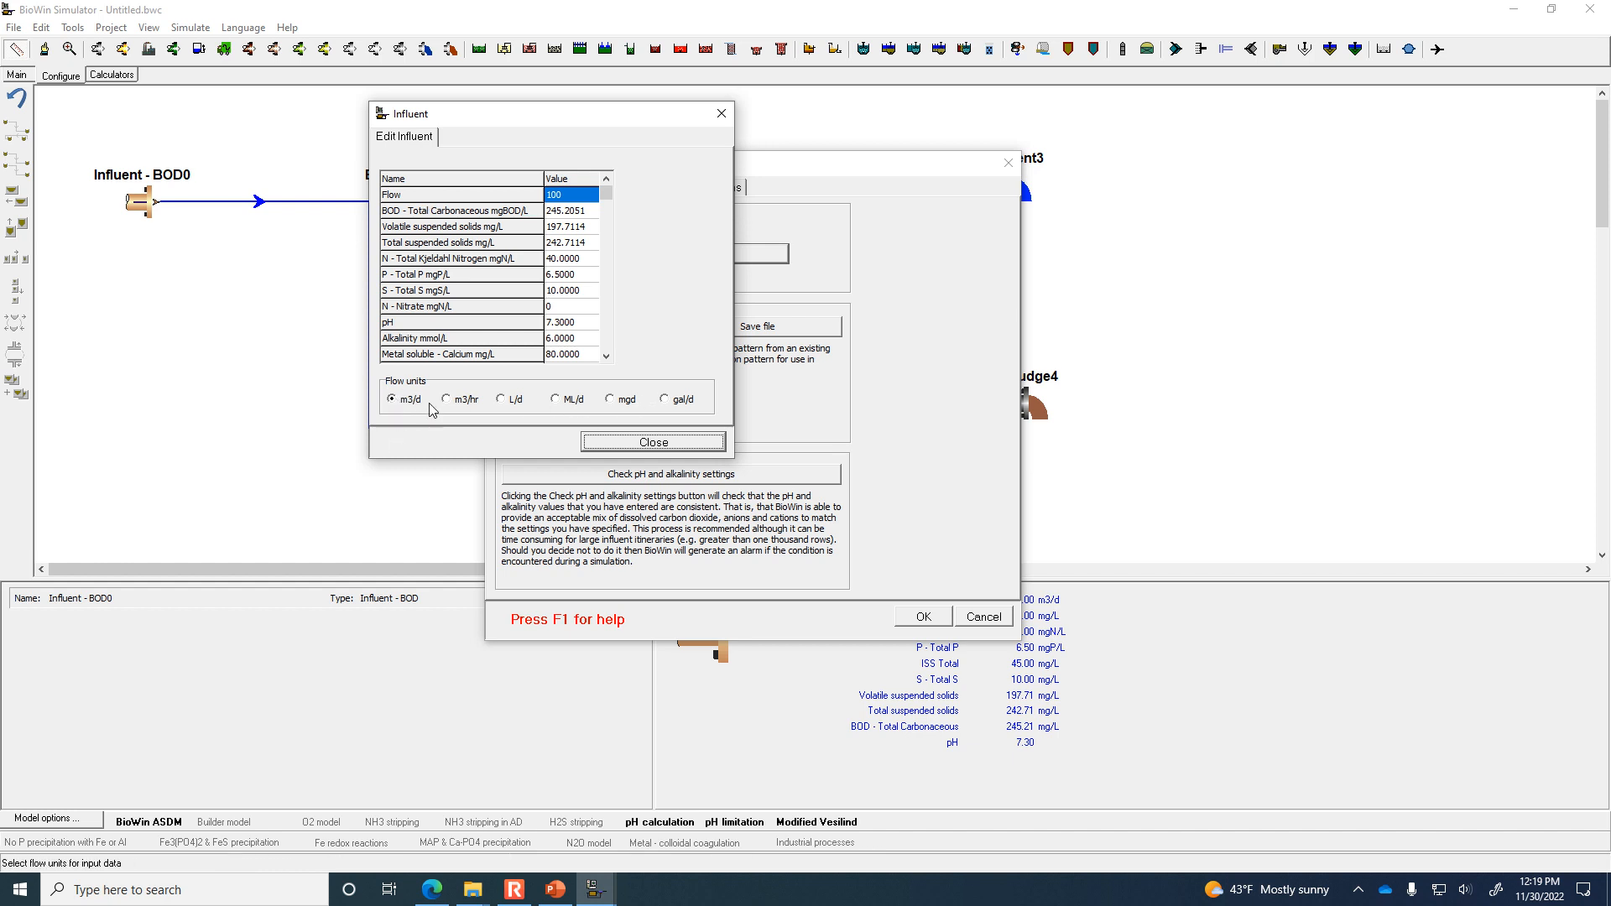
{"action": "left_click", "coordinate": [567, 195]}
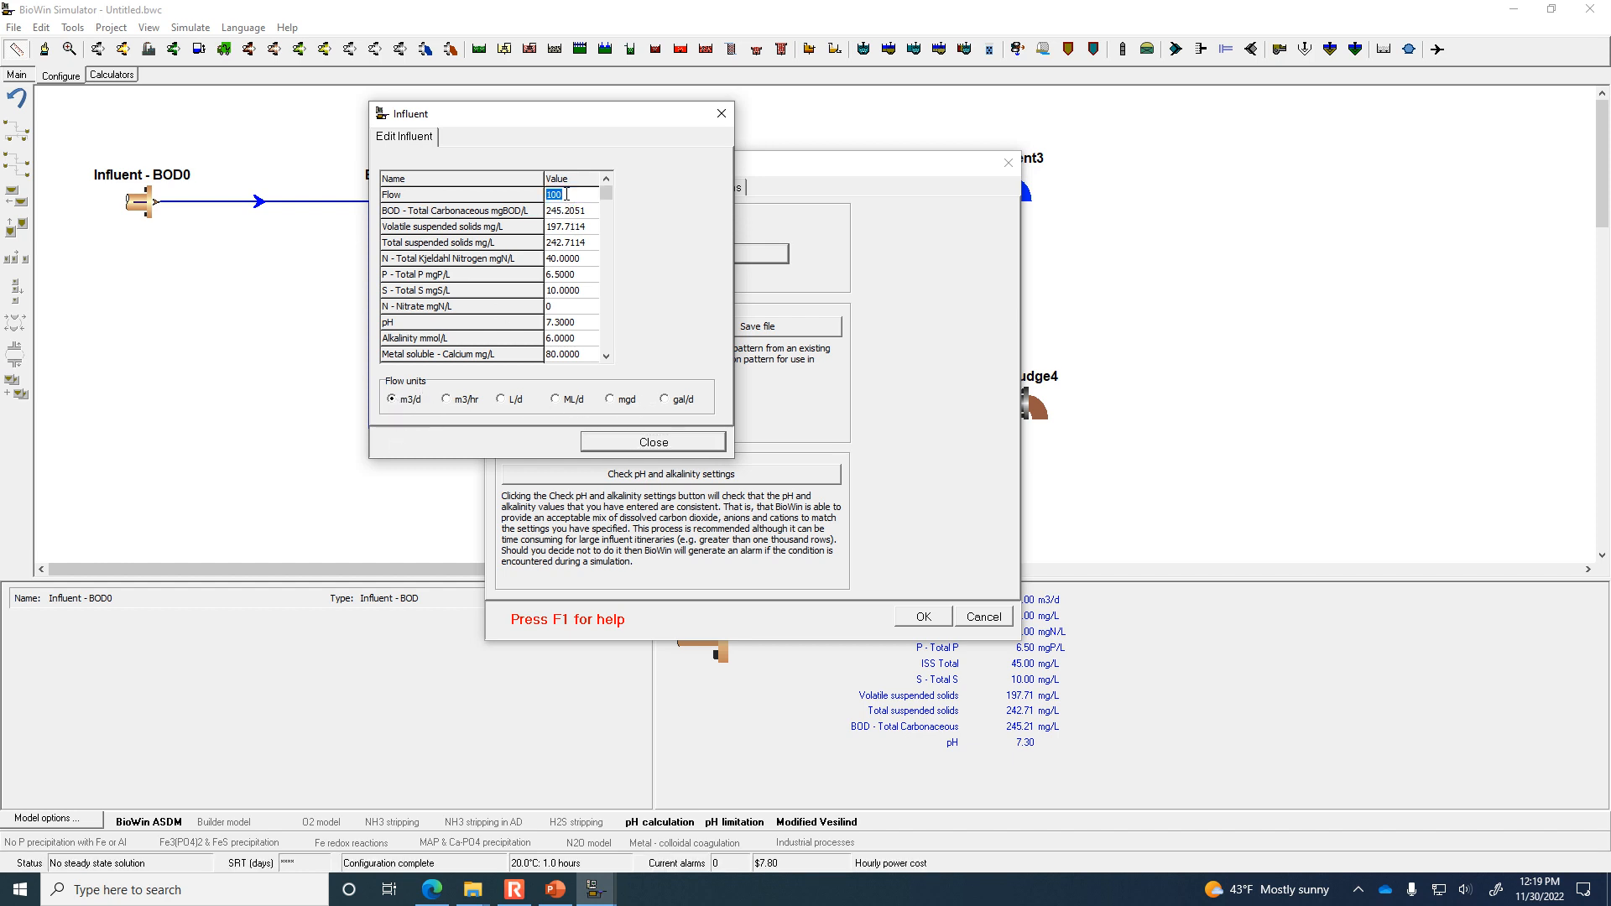
{"action": "type", "text": "35000"}
{"action": "key", "text": "Return"}
{"action": "key", "text": "Down"}
Set the influent's total carbonaceous BOD to 259 mg/L.
{"action": "left_click", "coordinate": [574, 212]}
{"action": "type", "text": "259"}
{"action": "key", "text": "Return"}
Check the influent parameters on the Example #1 slide in PowerPoint, and set the influent's total carbonaceous BOD to 127 mg/L.
{"action": "mouse_move", "coordinate": [606, 901]}
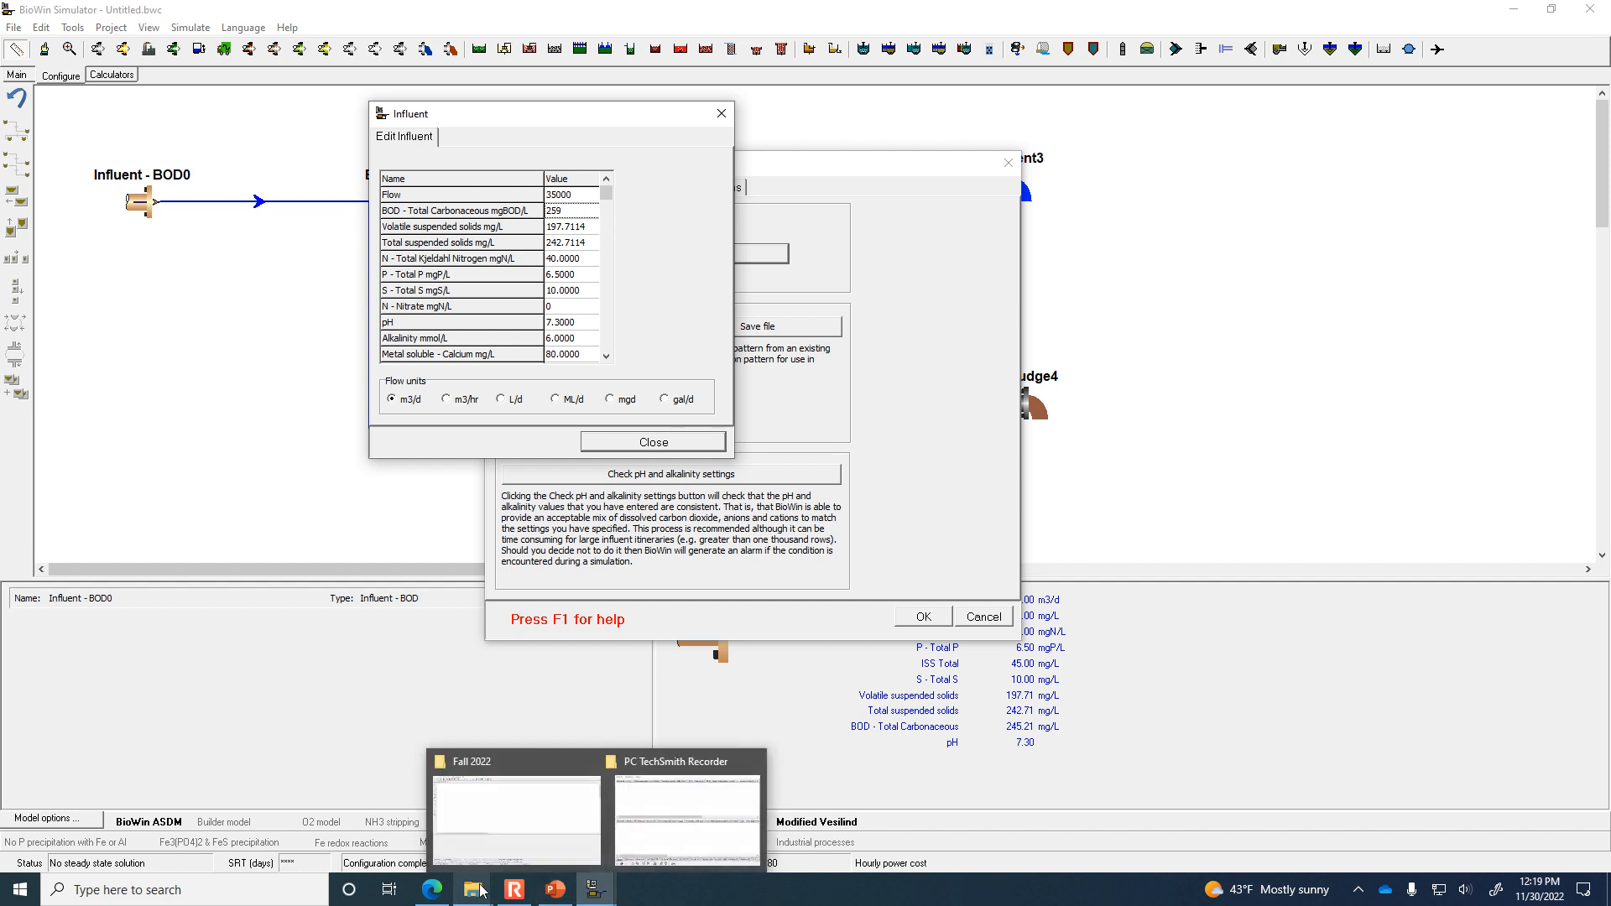
{"action": "left_click", "coordinate": [546, 893]}
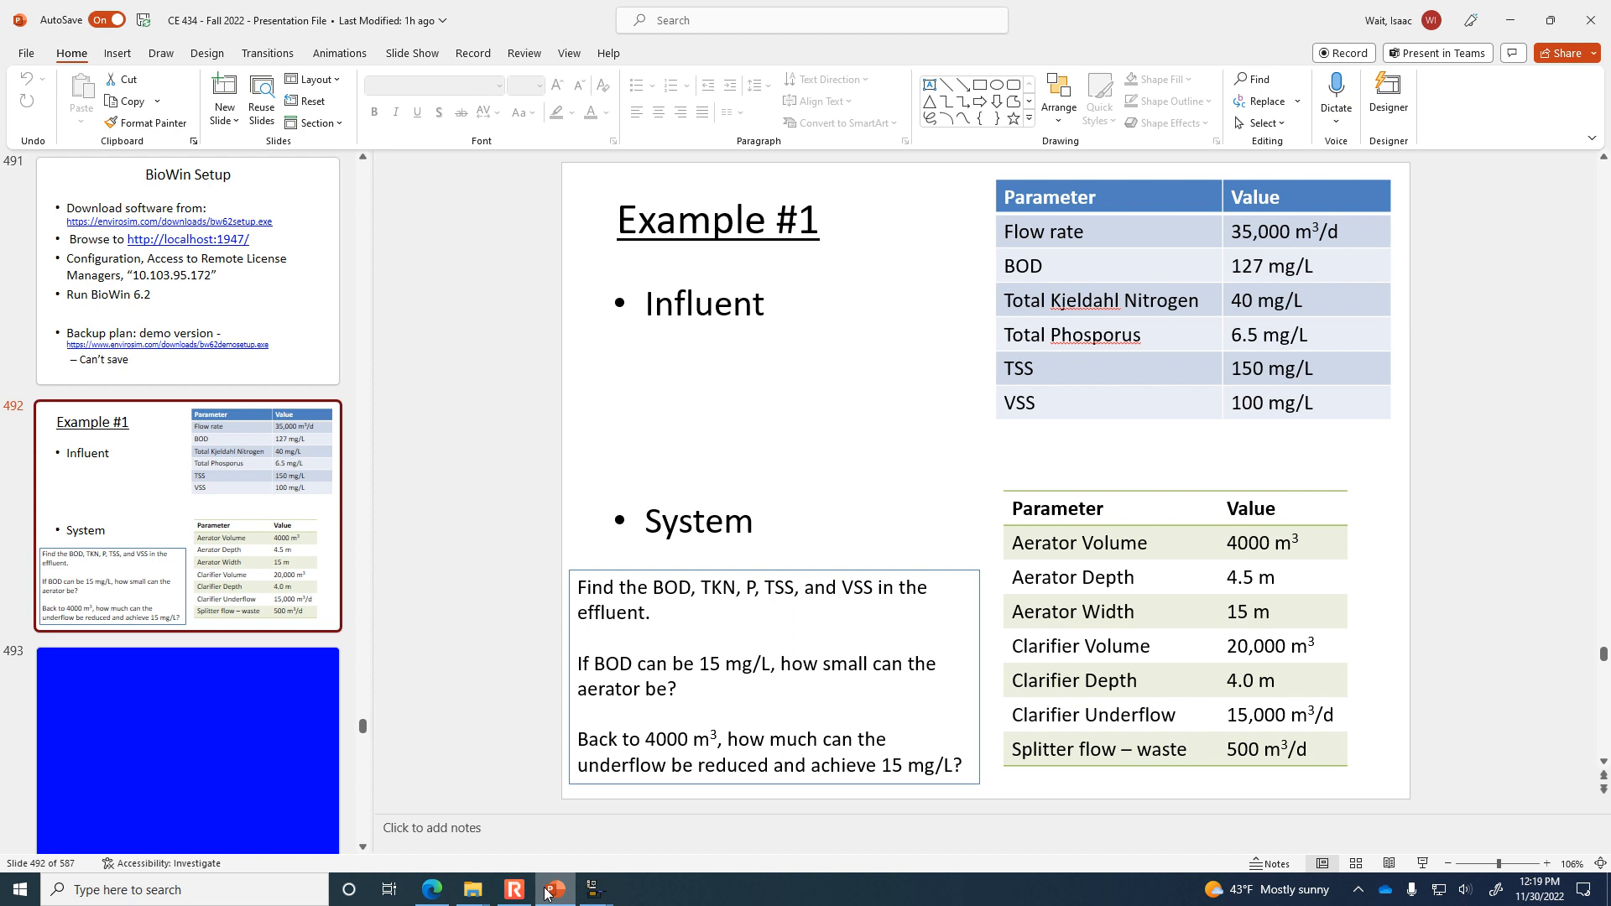
{"action": "left_click", "coordinate": [596, 889]}
{"action": "left_click", "coordinate": [703, 836]}
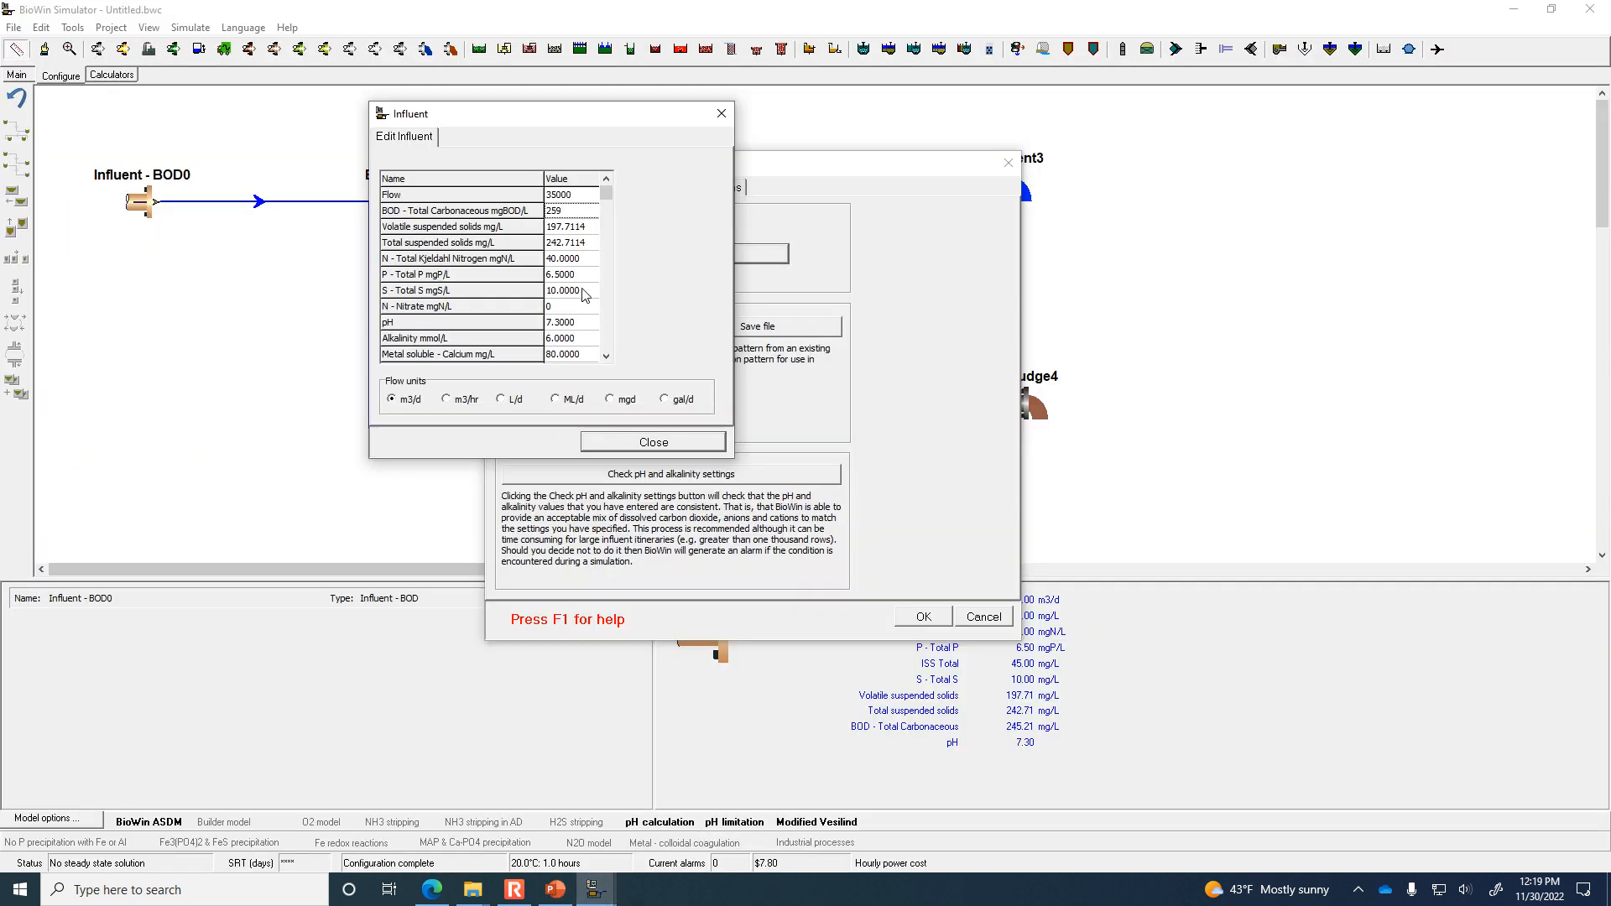
{"action": "left_click", "coordinate": [573, 211]}
{"action": "left_click", "coordinate": [585, 226]}
Recheck the example slide, and set the influent's volatile suspended solids to 100 mg/L and total suspended solids to 150 mg/L.
{"action": "left_click", "coordinate": [549, 893]}
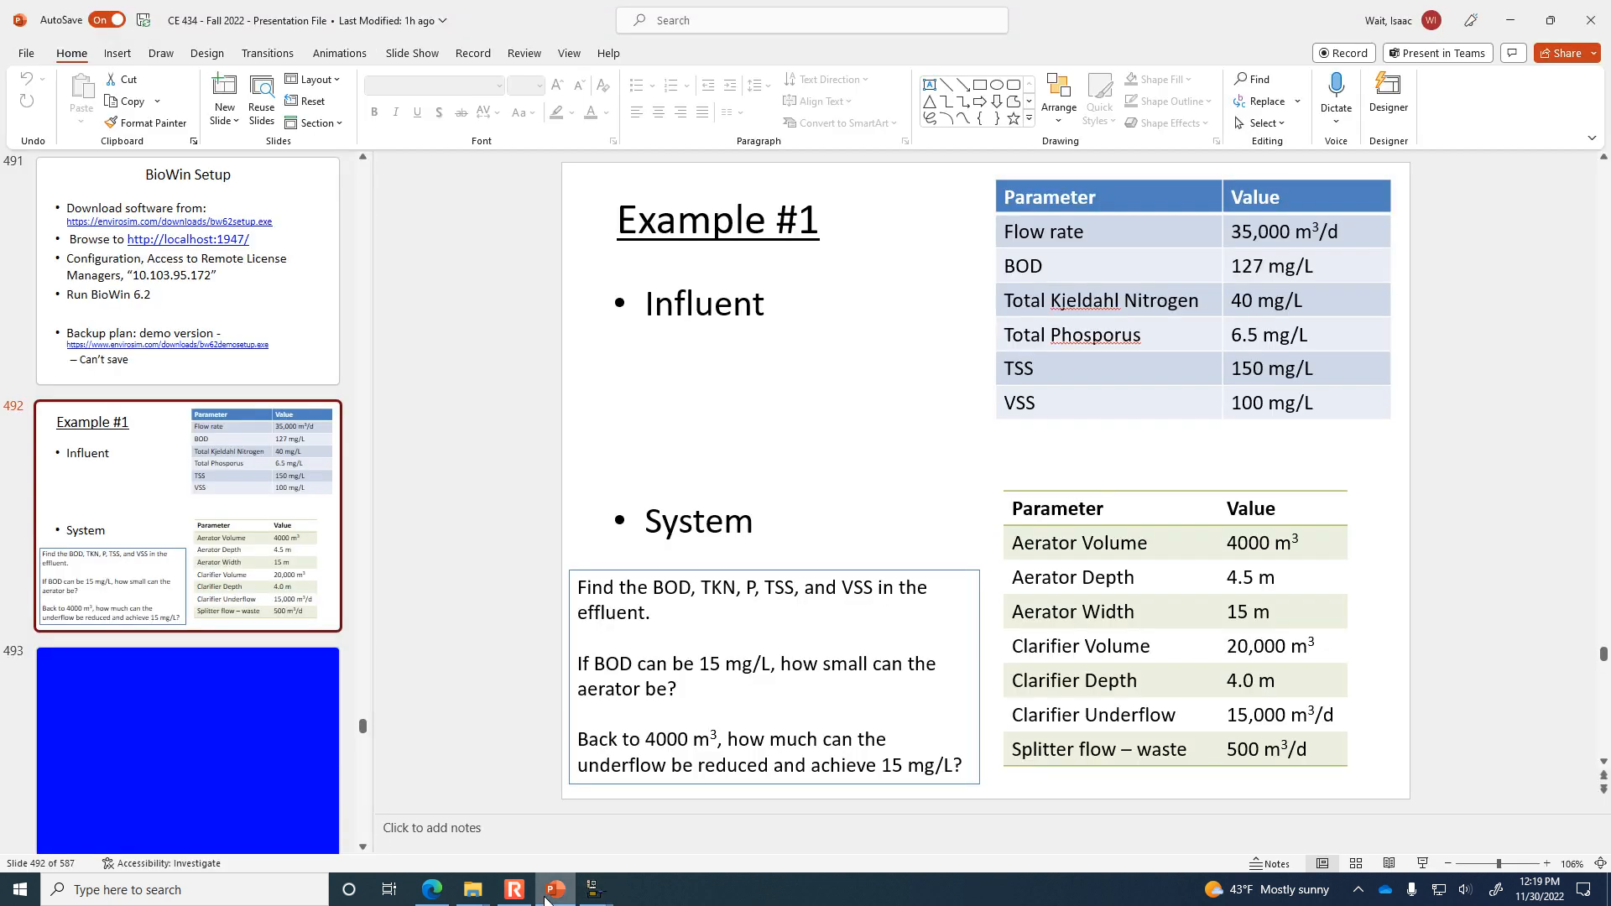
{"action": "left_click", "coordinate": [546, 897]}
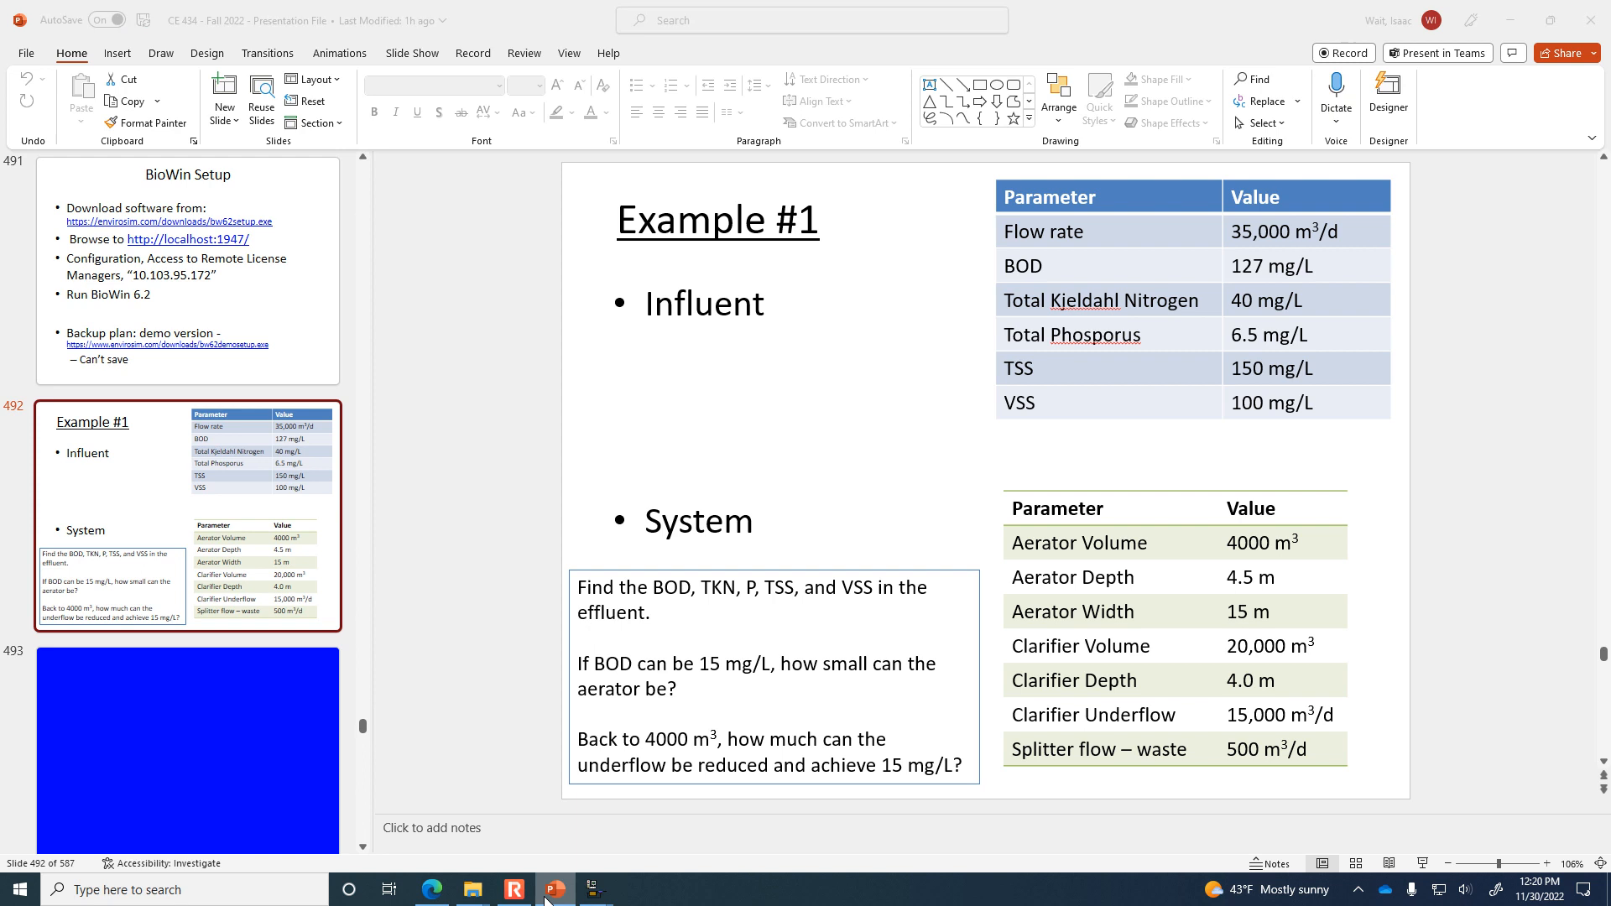
{"action": "type", "text": "150"}
{"action": "left_click", "coordinate": [581, 245]}
{"action": "left_click", "coordinate": [583, 227]}
{"action": "left_click", "coordinate": [583, 228]}
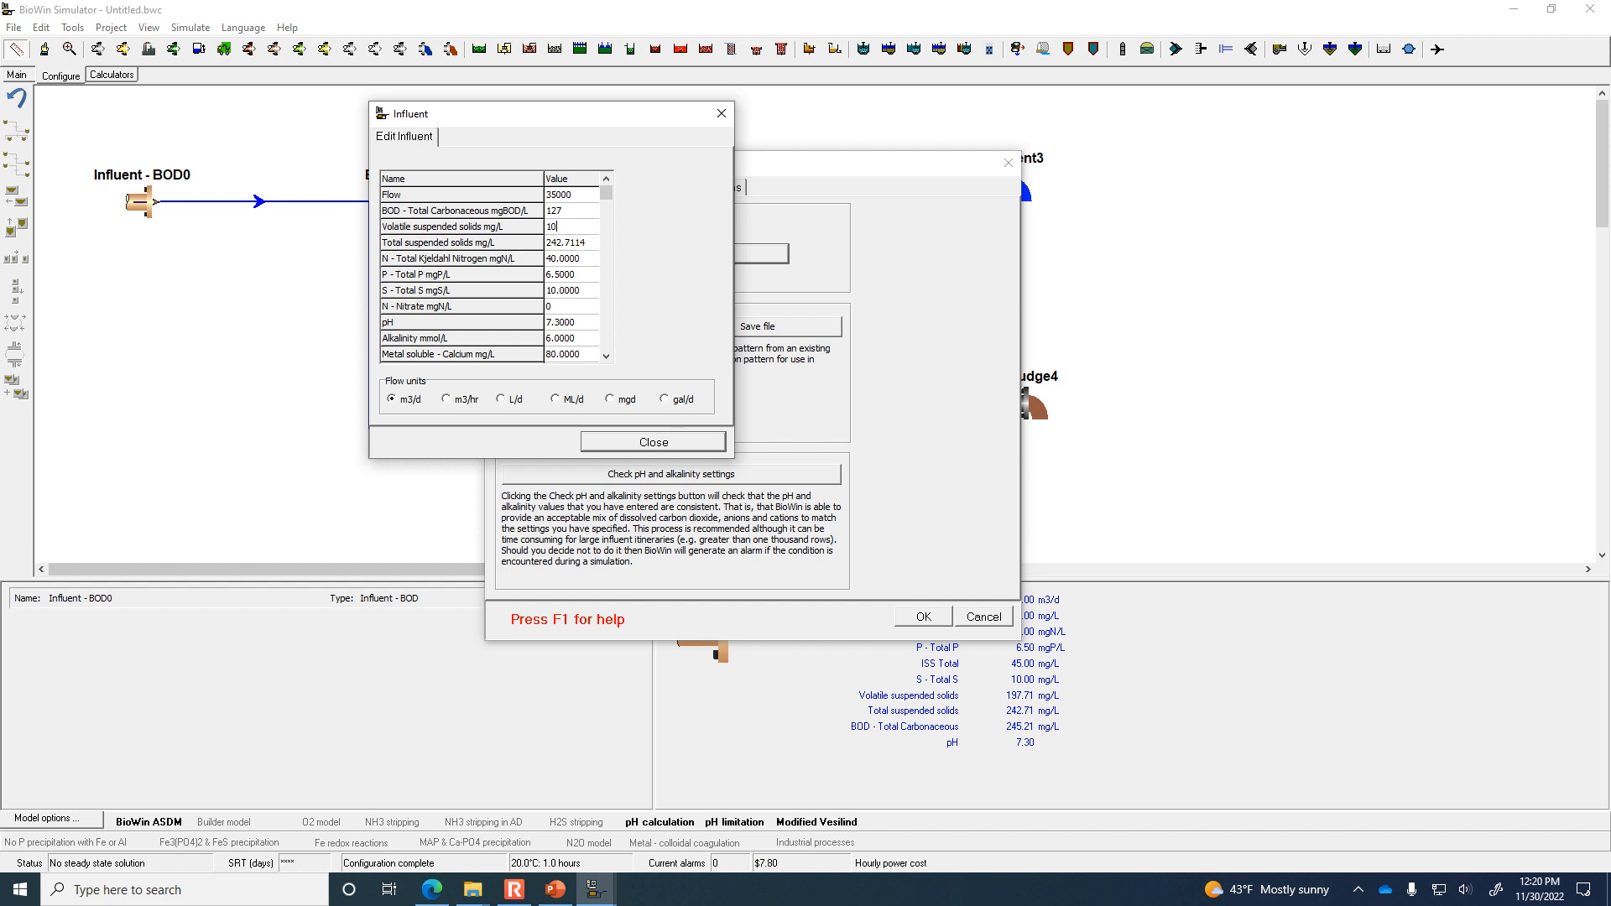
{"action": "left_click", "coordinate": [584, 228]}
{"action": "left_click", "coordinate": [581, 243]}
{"action": "type", "text": "150"}
{"action": "key", "text": "Return"}
{"action": "left_click", "coordinate": [680, 445]}
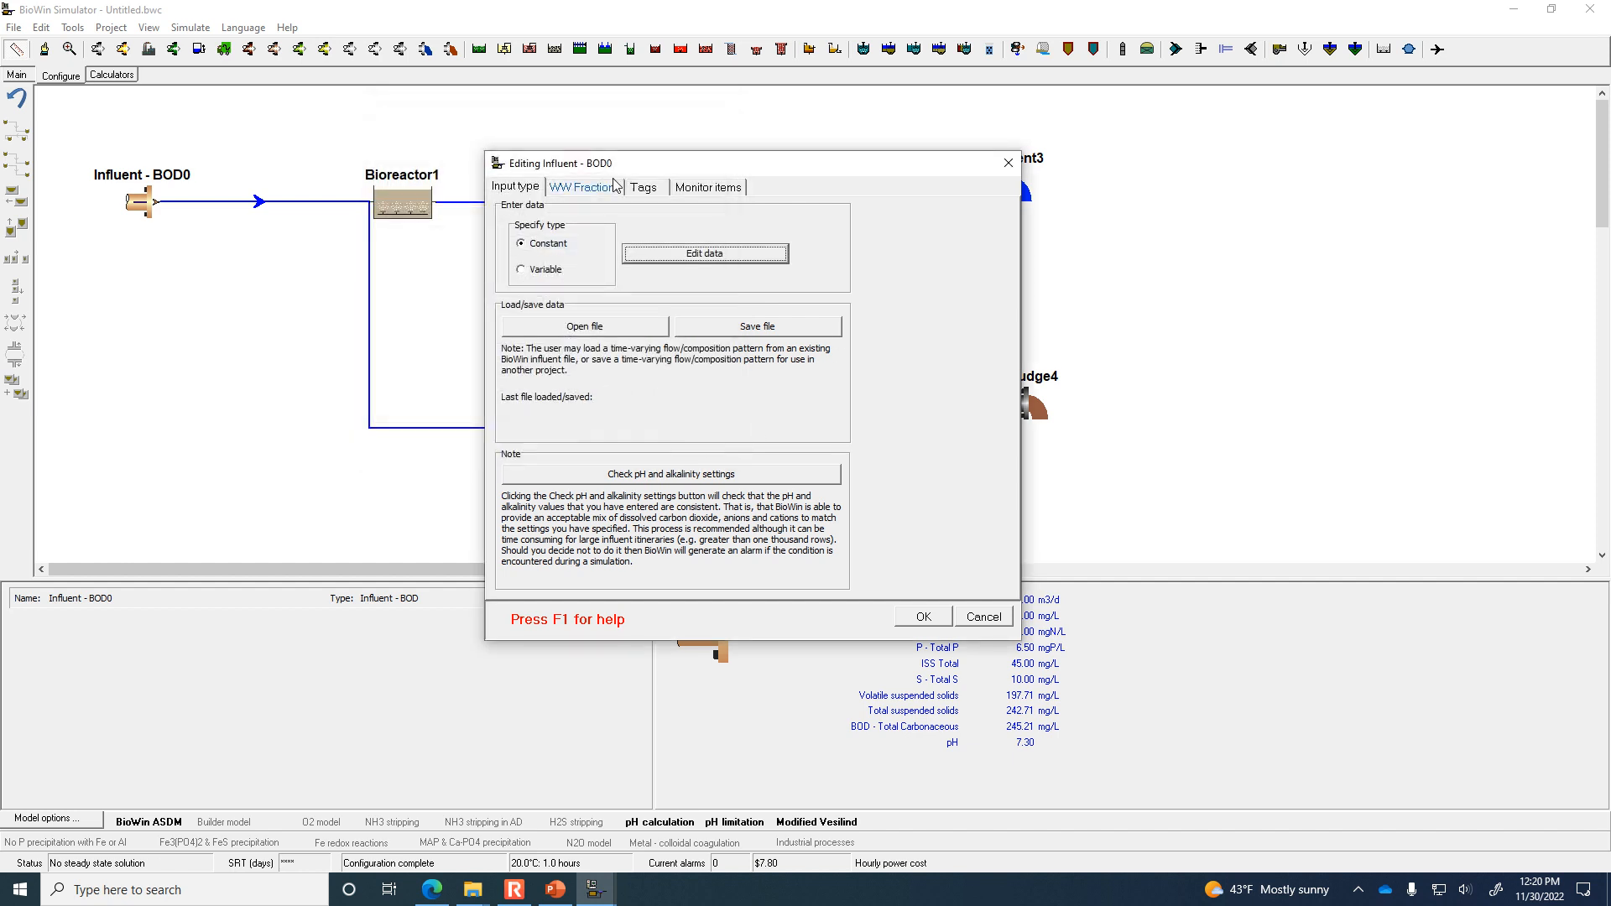
Place the influent's tag below its symbol and enable local tag parameters with BOD - Total Carbonaceous.
{"action": "left_click", "coordinate": [643, 188]}
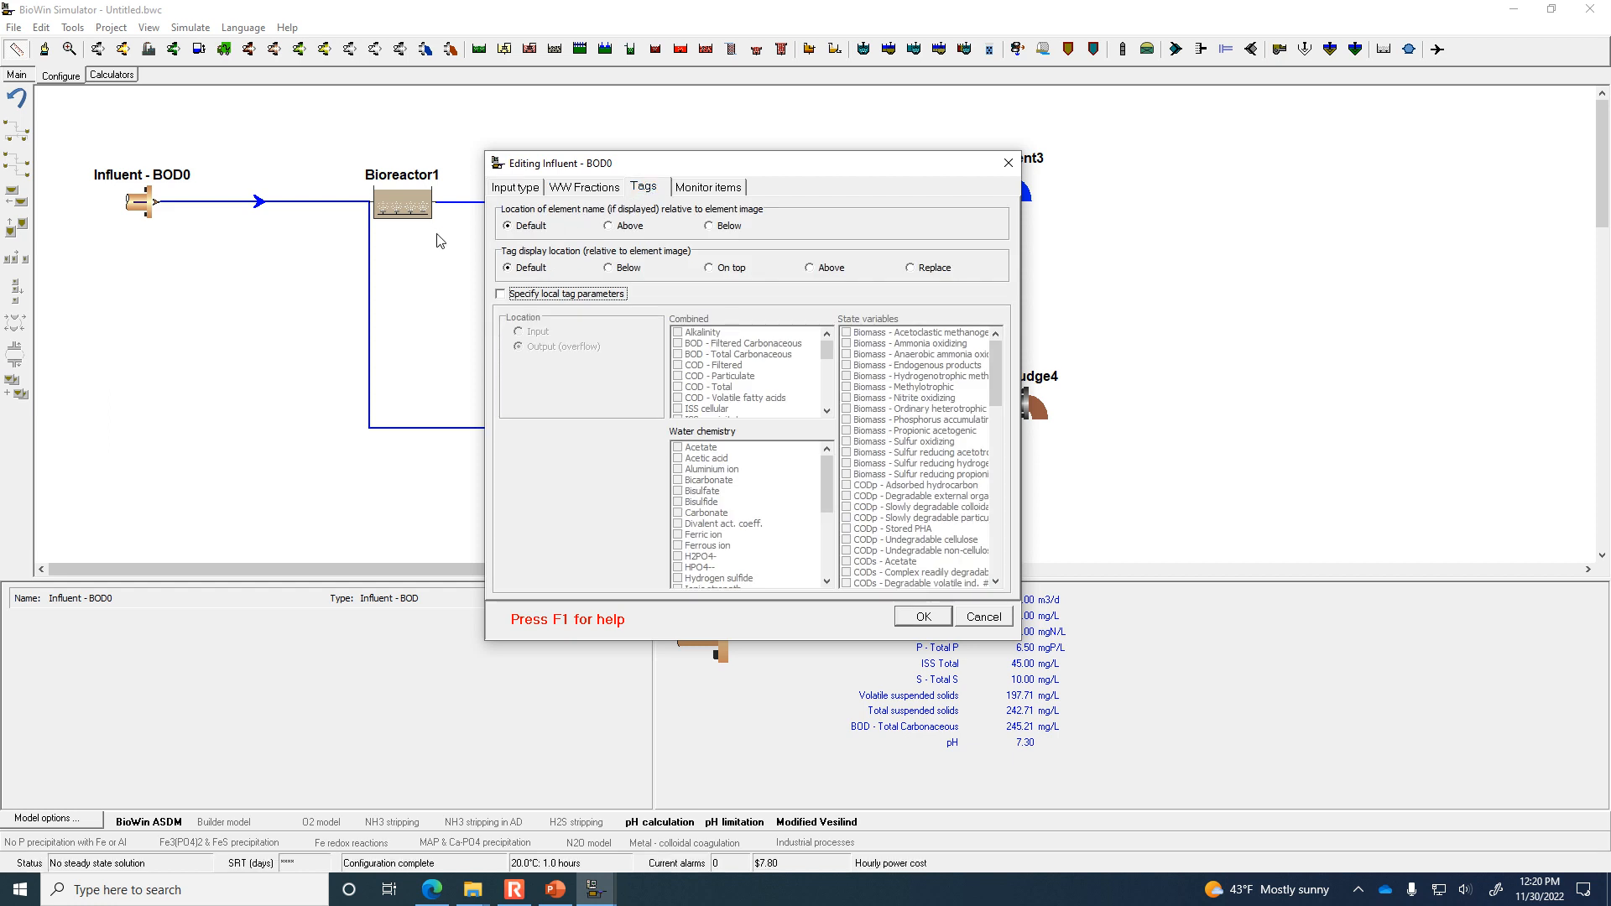
{"action": "left_click", "coordinate": [608, 269]}
{"action": "left_click", "coordinate": [502, 295]}
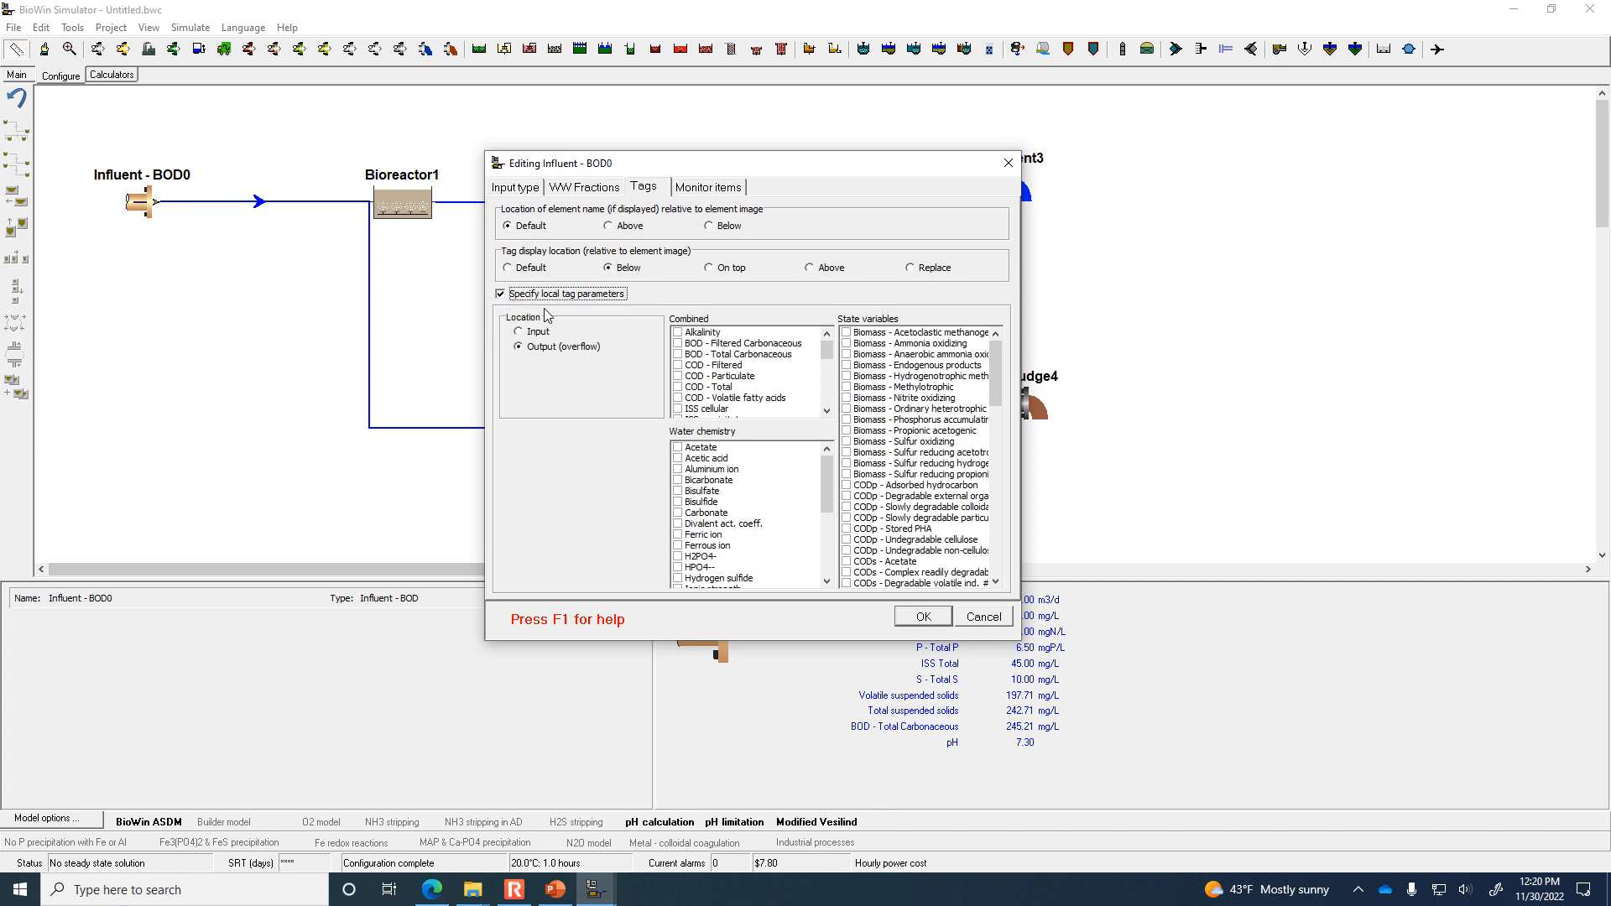
{"action": "left_click", "coordinate": [679, 355]}
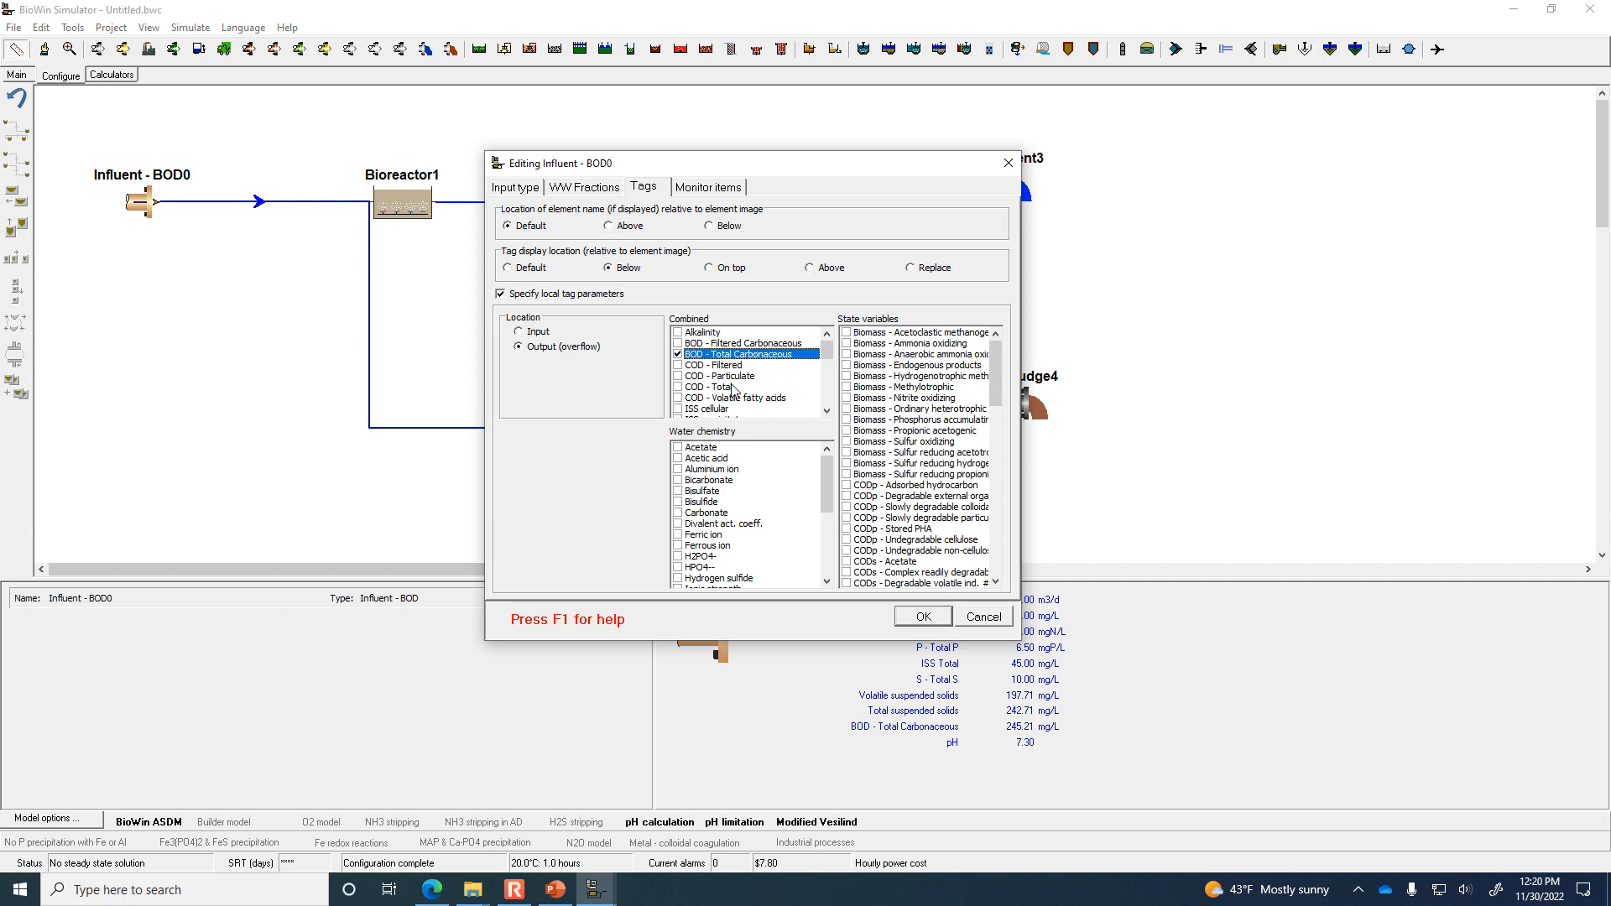
Add N - Total Kjeldahl Nitrogen and P - Total P to the influent's local tag parameters.
{"action": "left_click", "coordinate": [828, 410]}
{"action": "left_click", "coordinate": [827, 410]}
{"action": "left_click", "coordinate": [827, 411]}
{"action": "left_click", "coordinate": [828, 410]}
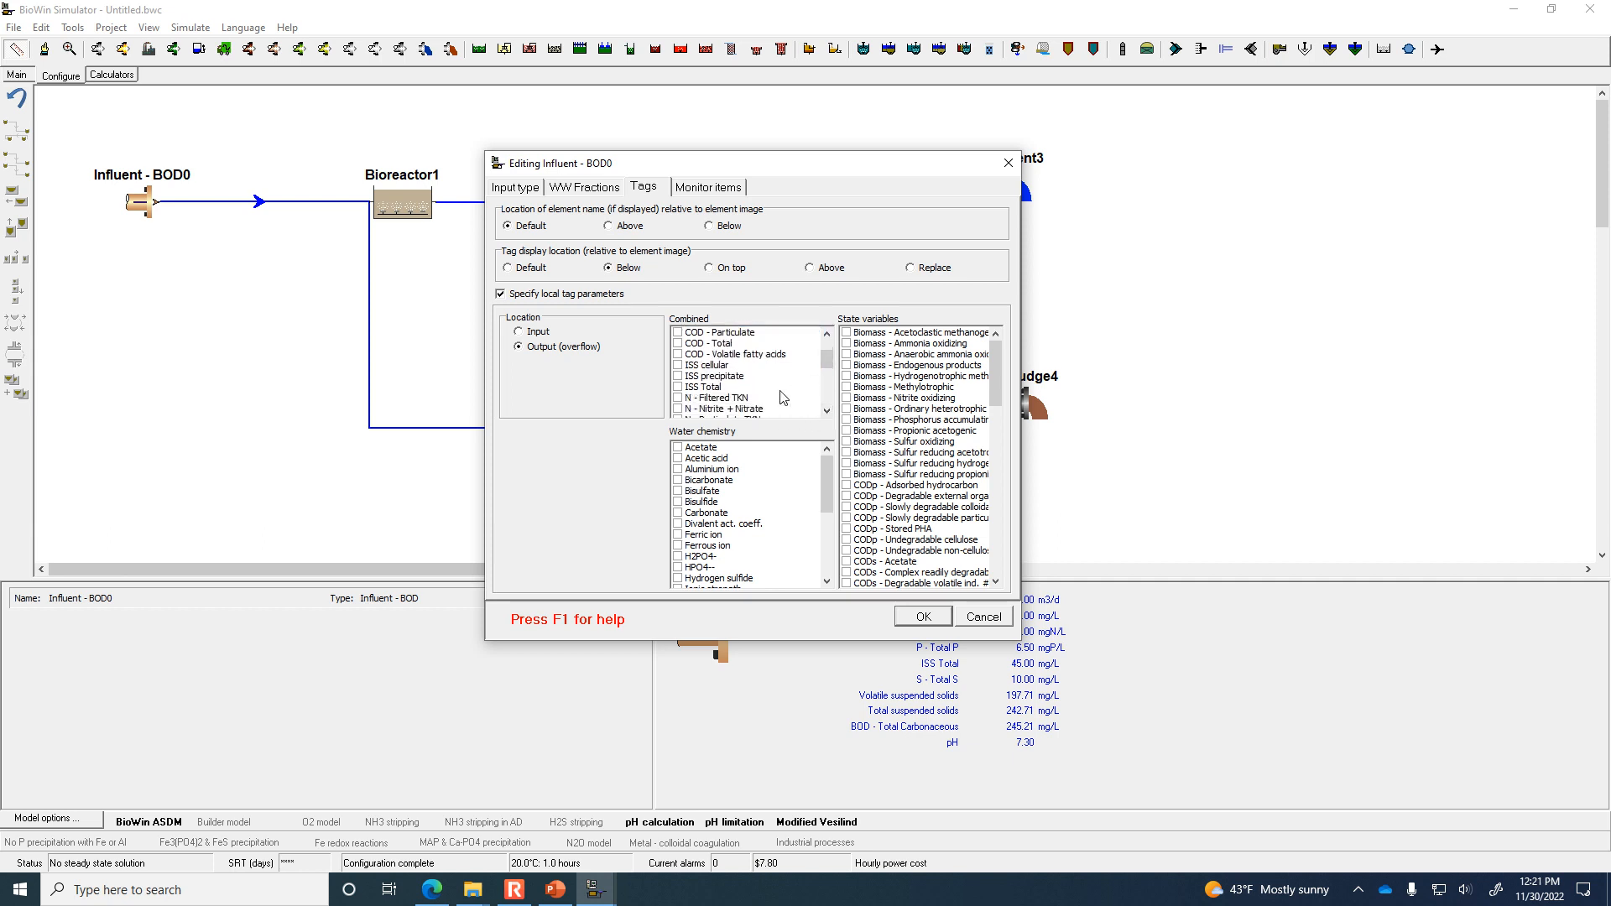
{"action": "left_click", "coordinate": [828, 410]}
{"action": "left_click", "coordinate": [828, 410]}
{"action": "left_click", "coordinate": [828, 411]}
{"action": "left_click", "coordinate": [827, 410]}
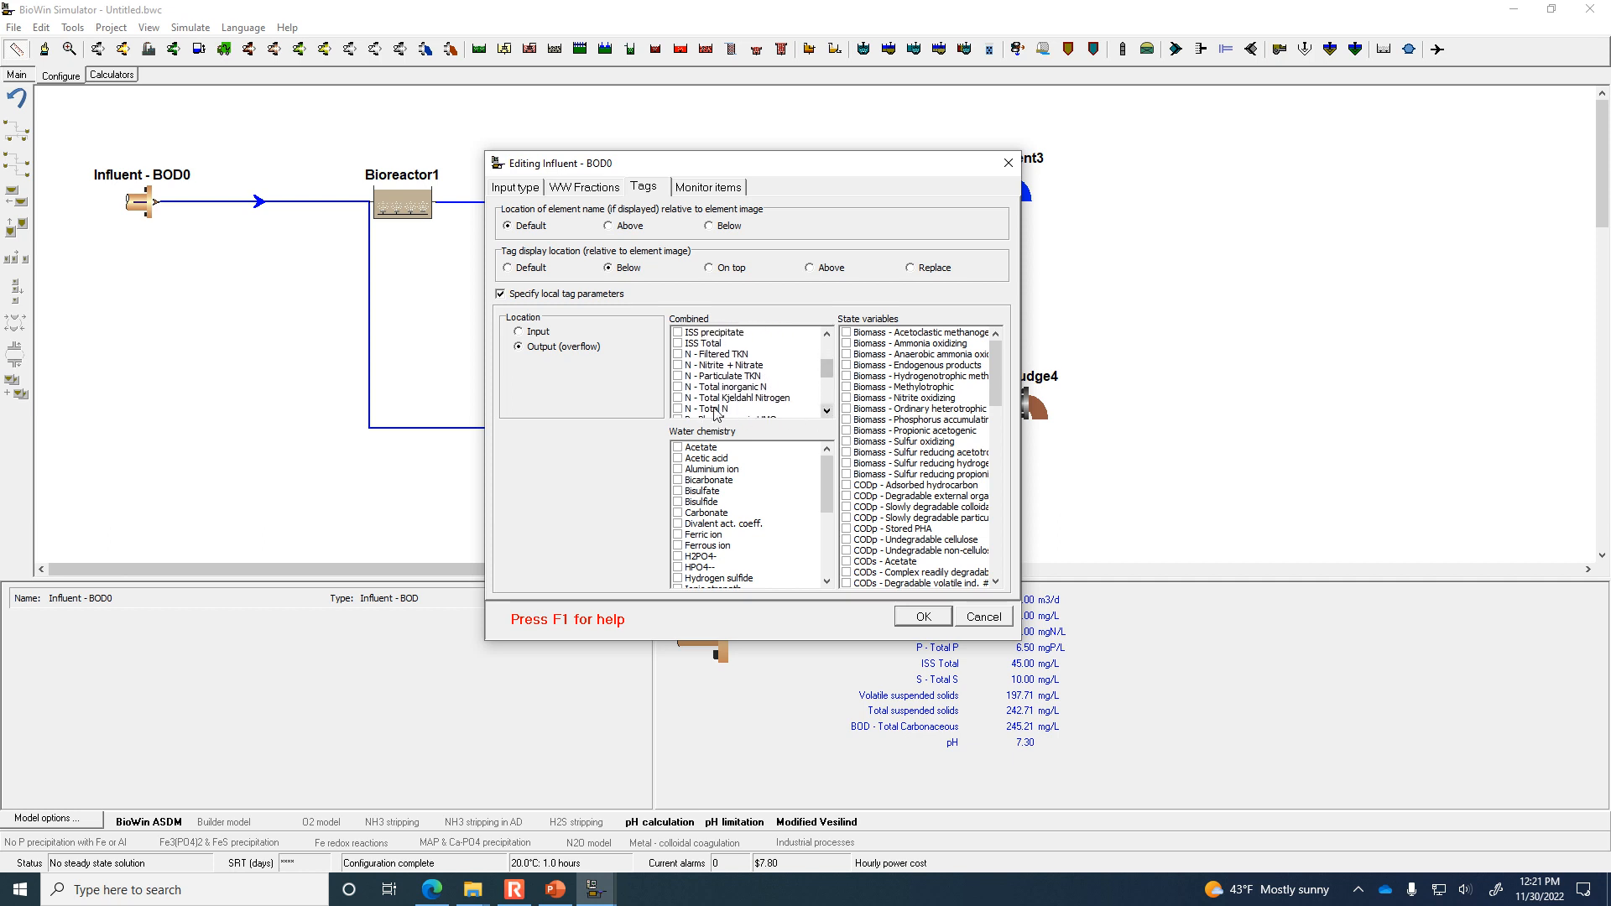
{"action": "left_click", "coordinate": [679, 398]}
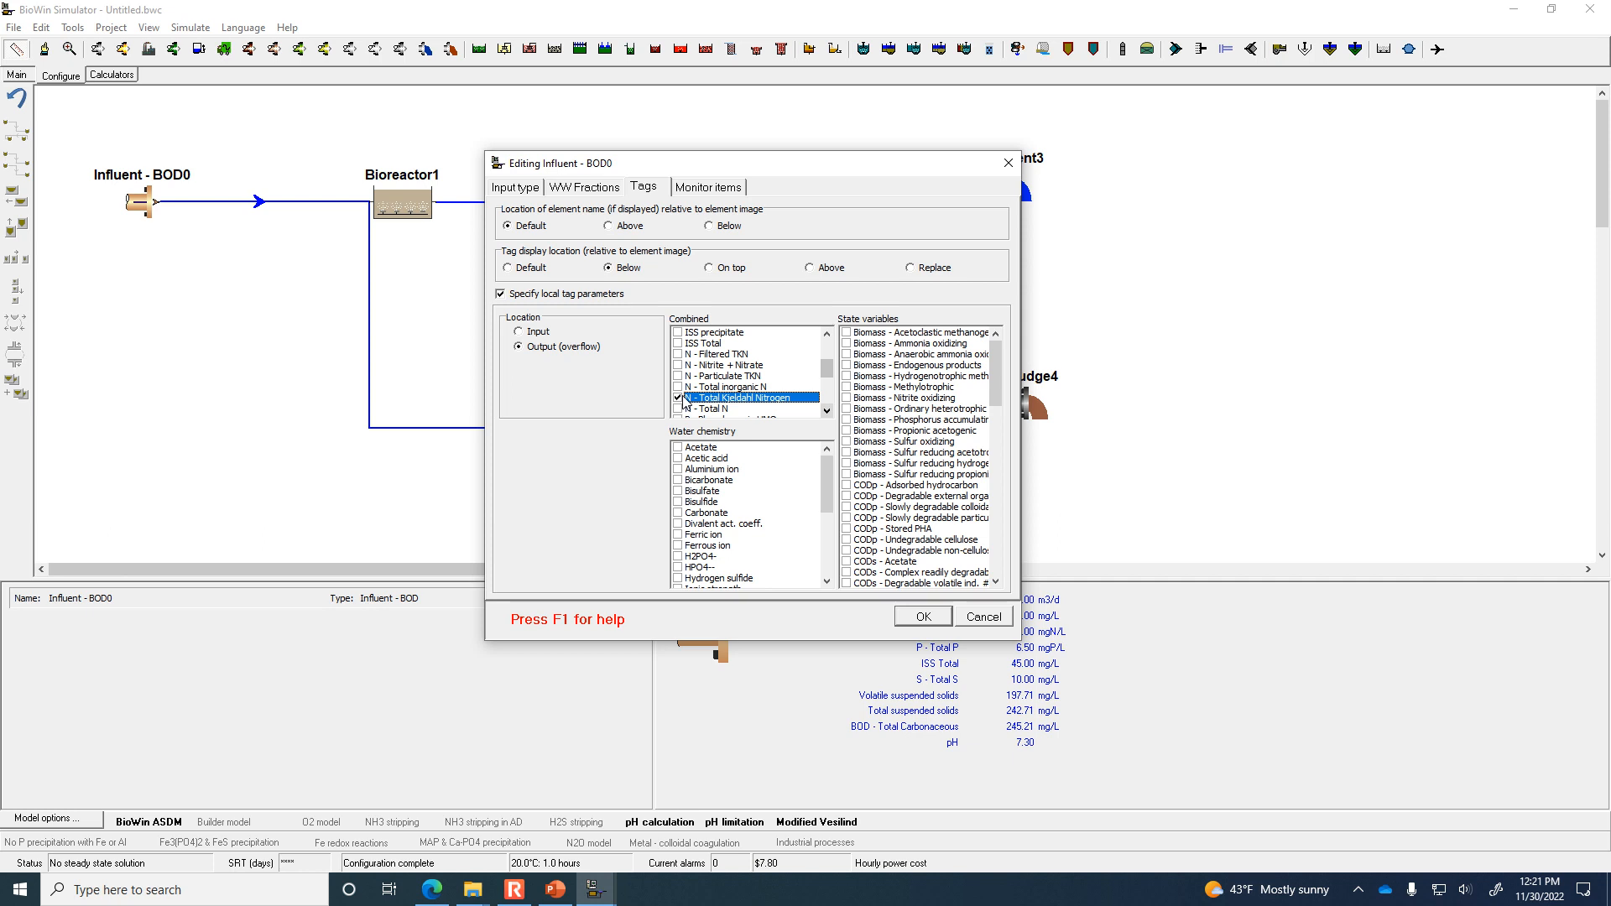
{"action": "left_click", "coordinate": [828, 412]}
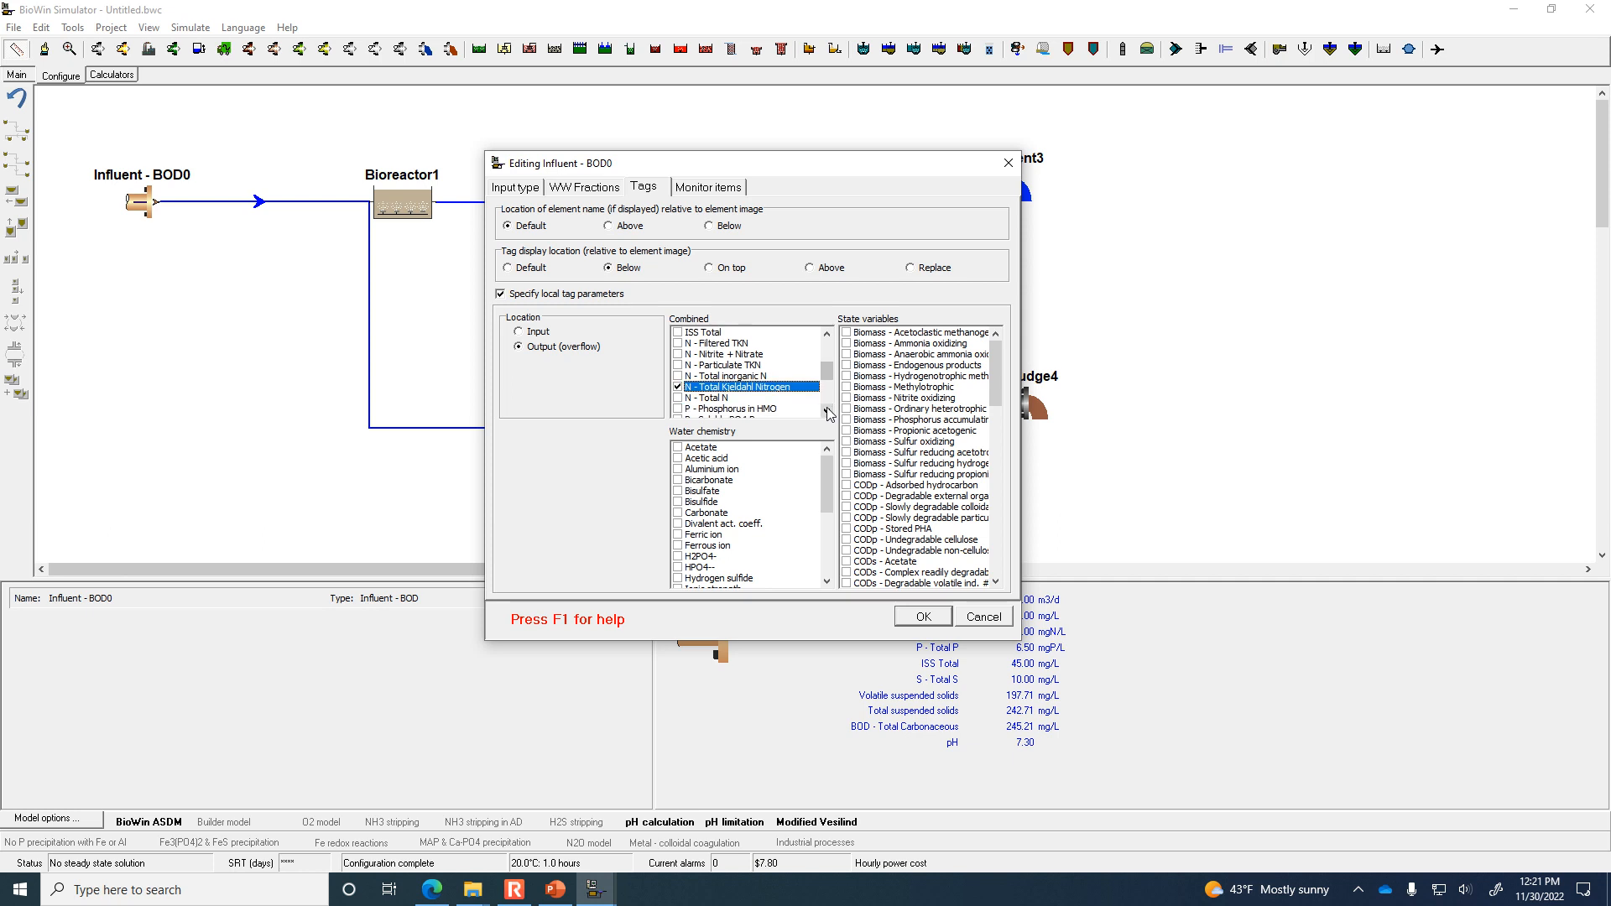
{"action": "left_click", "coordinate": [828, 413]}
{"action": "left_click", "coordinate": [827, 412]}
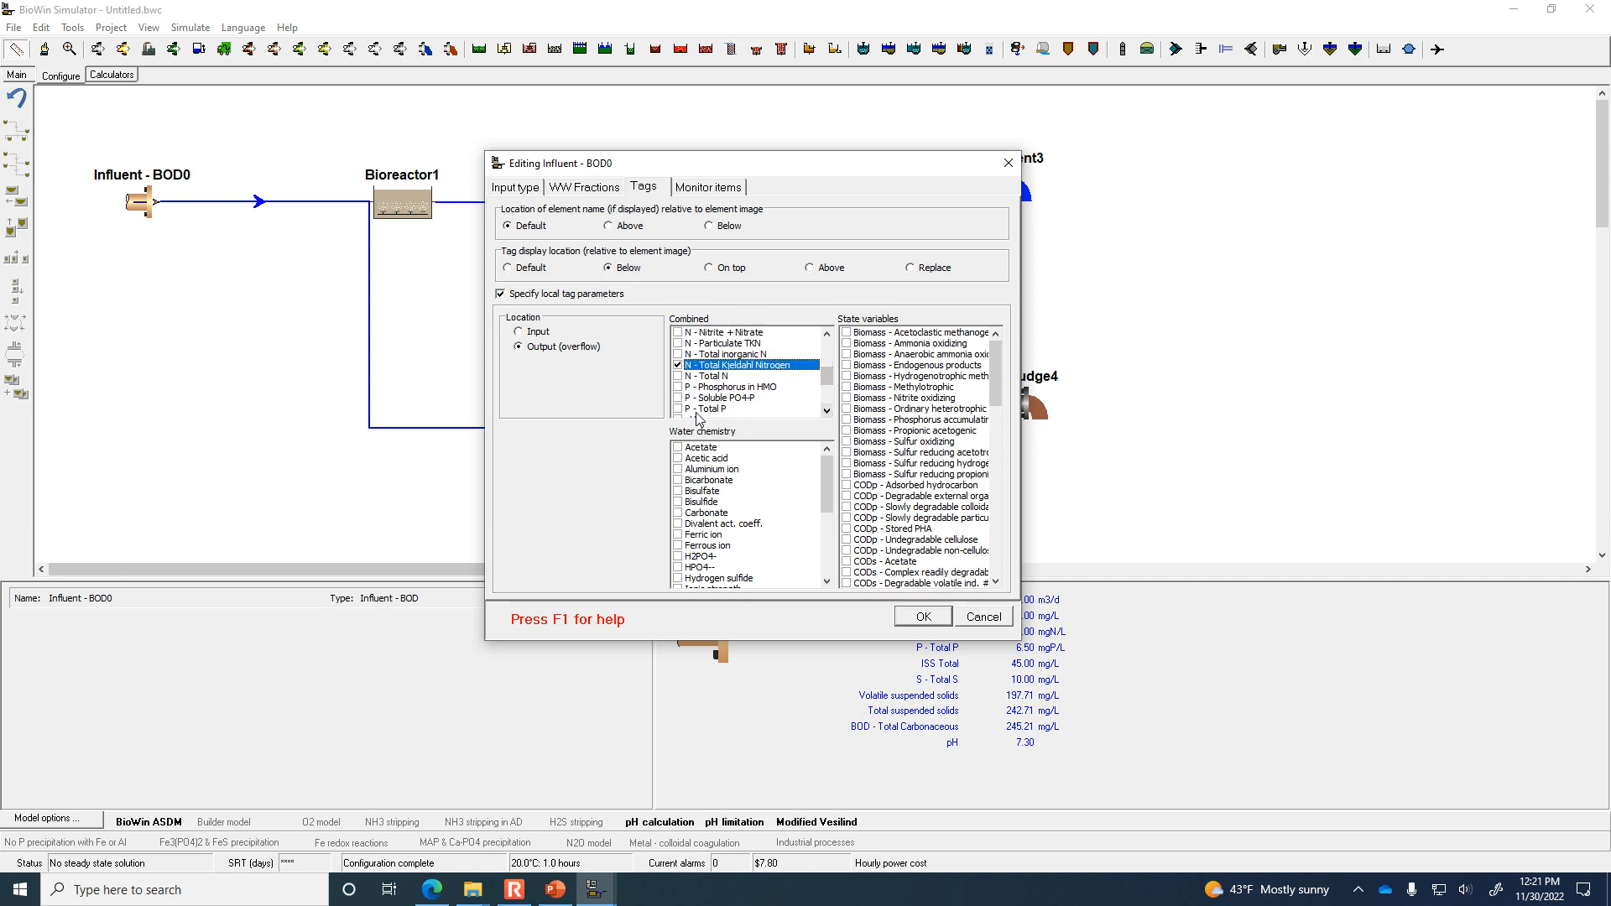
{"action": "left_click", "coordinate": [678, 409]}
Add Total suspended solids and Volatile suspended solids to the influent's tag, and apply the influent settings.
{"action": "left_click", "coordinate": [828, 412]}
{"action": "left_click", "coordinate": [828, 412]}
{"action": "left_click", "coordinate": [828, 412]}
{"action": "left_click", "coordinate": [827, 412]}
{"action": "left_click", "coordinate": [827, 412]}
{"action": "left_click", "coordinate": [827, 412]}
{"action": "left_click", "coordinate": [827, 412]}
{"action": "left_click", "coordinate": [827, 412]}
{"action": "left_click", "coordinate": [678, 399]}
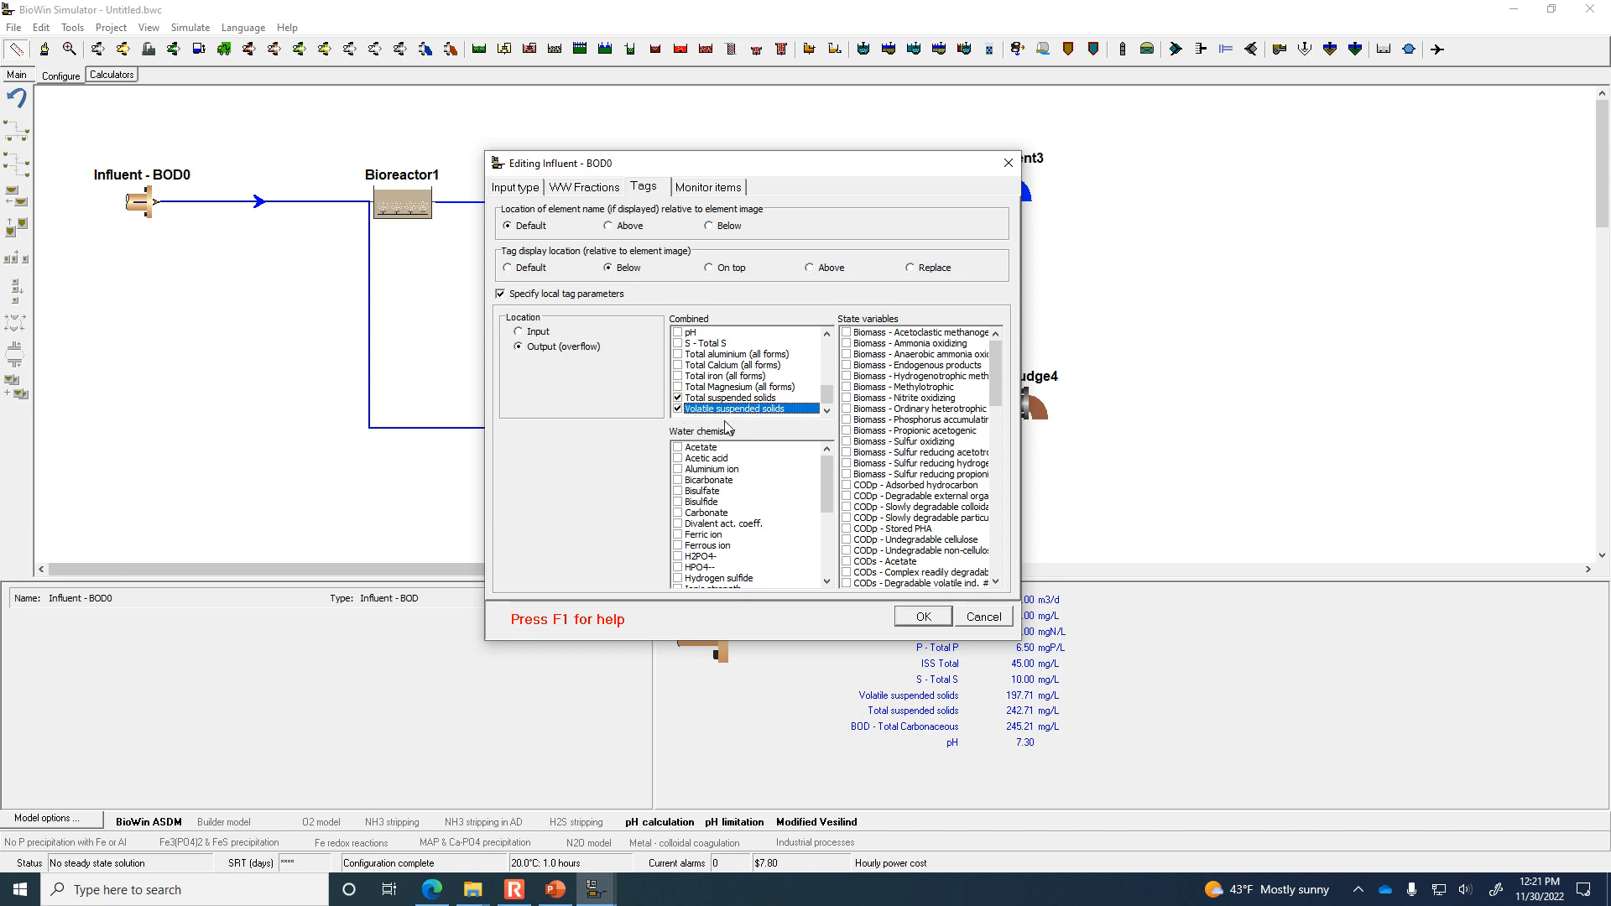
{"action": "left_click", "coordinate": [923, 617]}
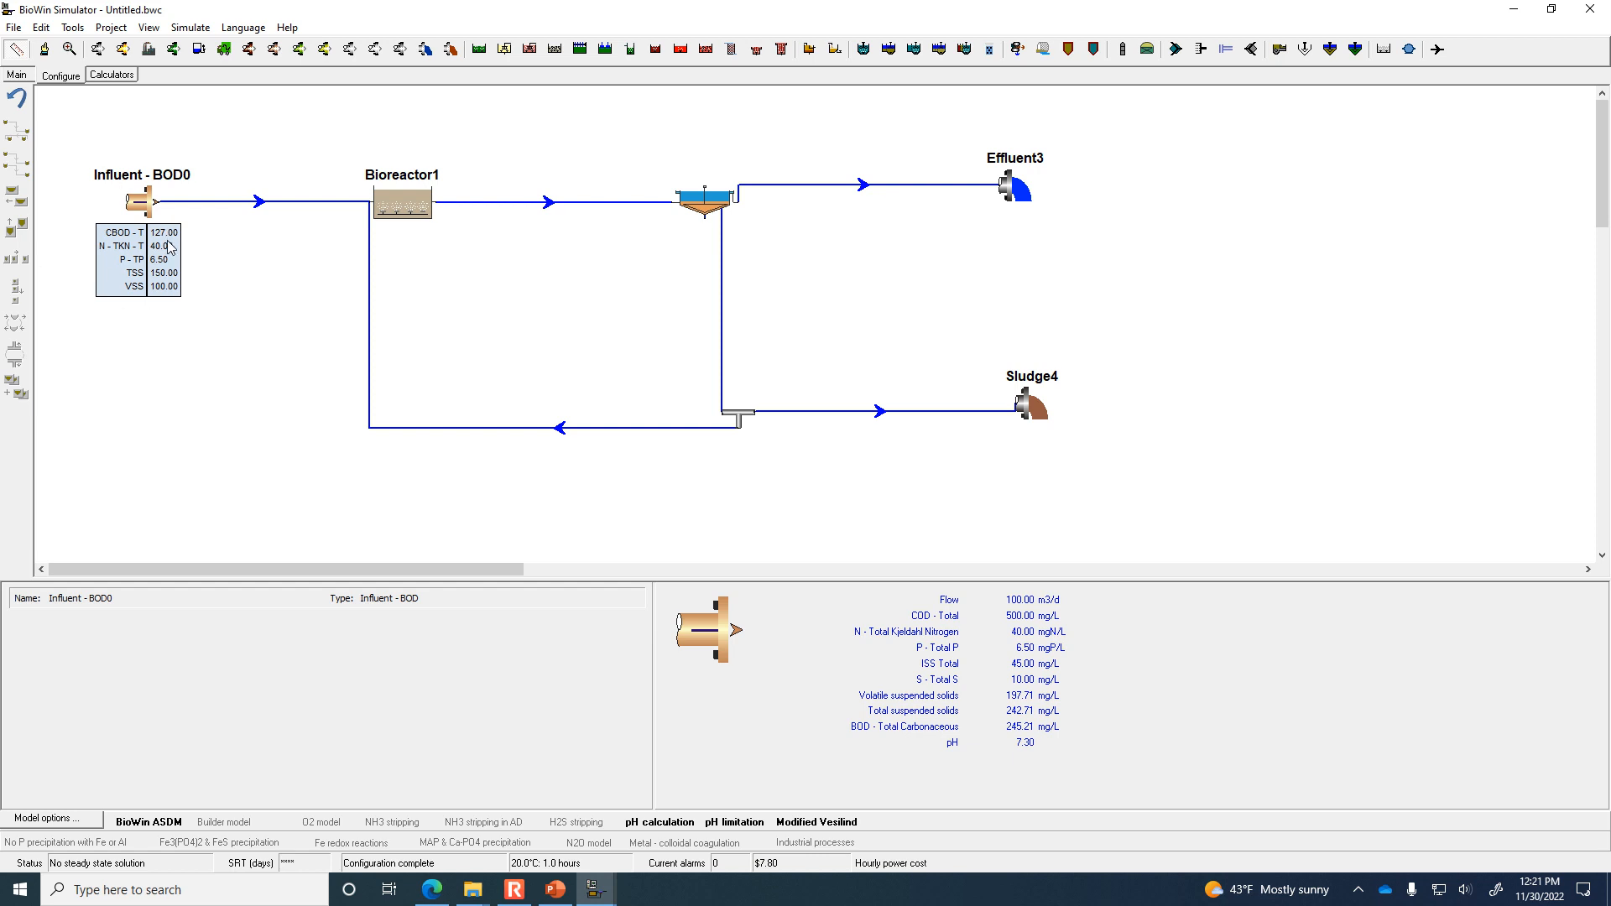
Give the influent-to-bioreactor pipe a local tag placed below it that shows Flow.
{"action": "left_click", "coordinate": [554, 891]}
{"action": "left_click", "coordinate": [554, 891]}
{"action": "left_click", "coordinate": [263, 203]}
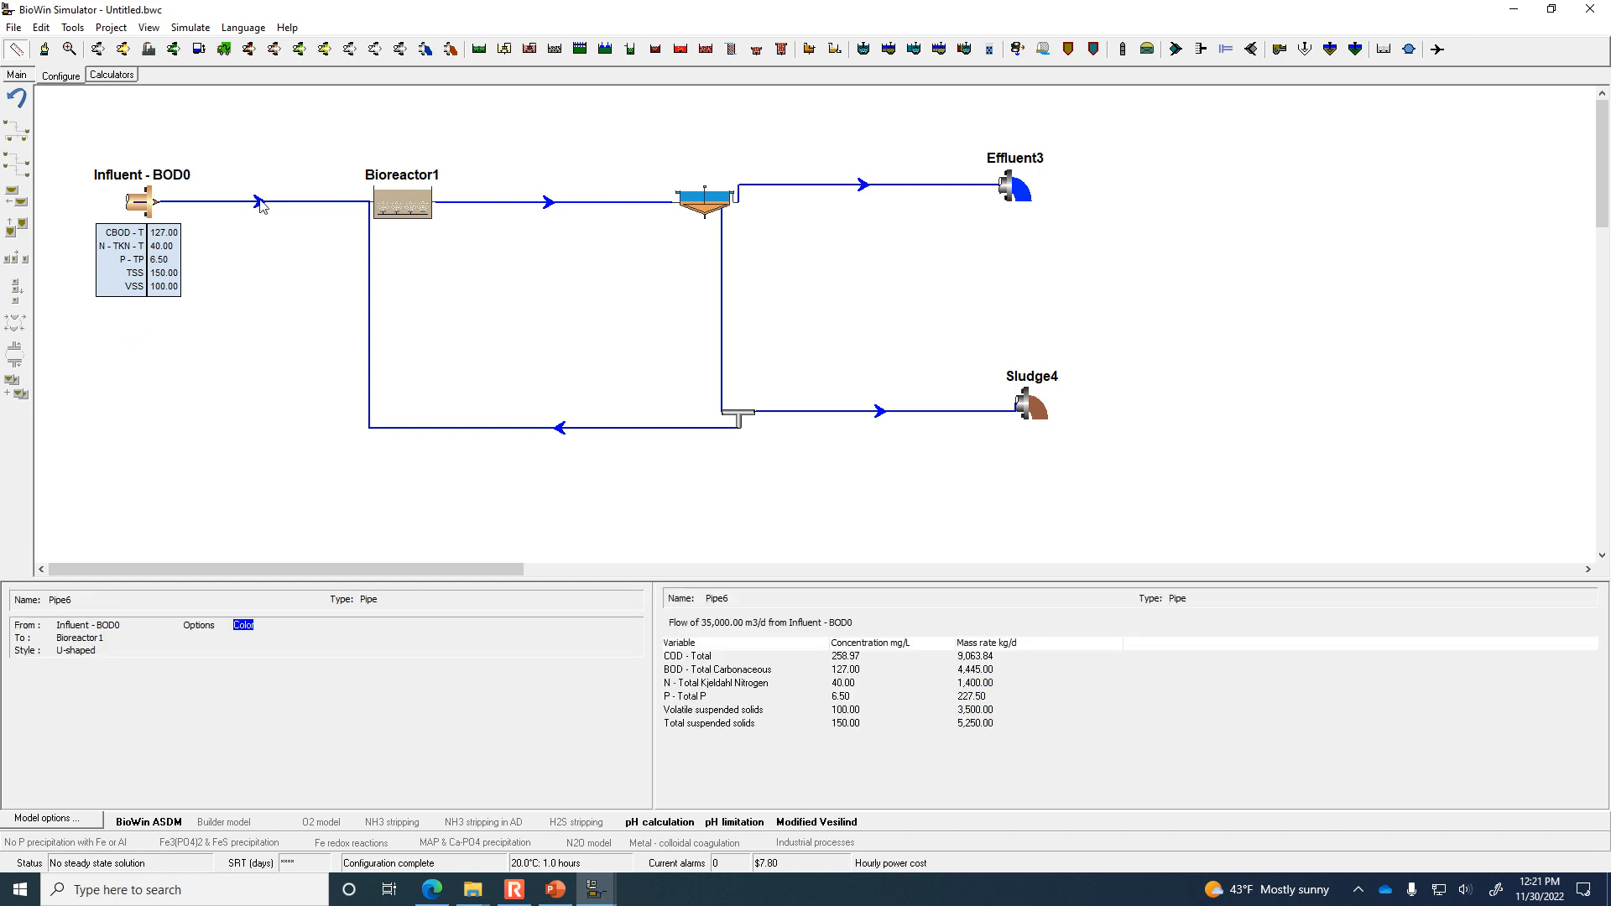
{"action": "double_click", "coordinate": [261, 205]}
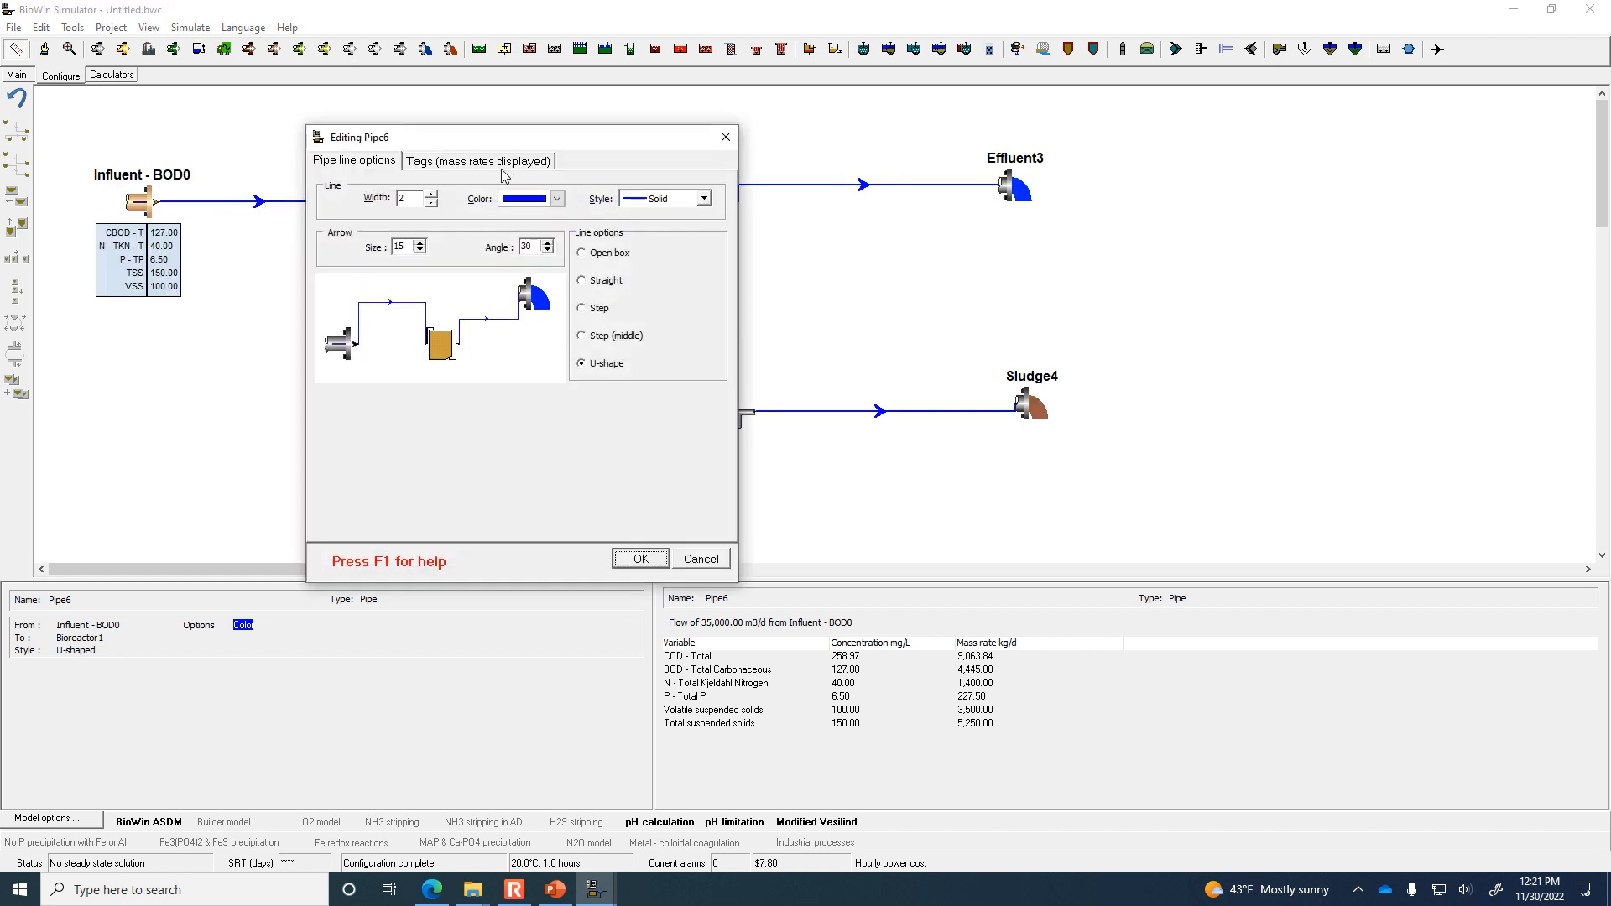
{"action": "left_click", "coordinate": [502, 167]}
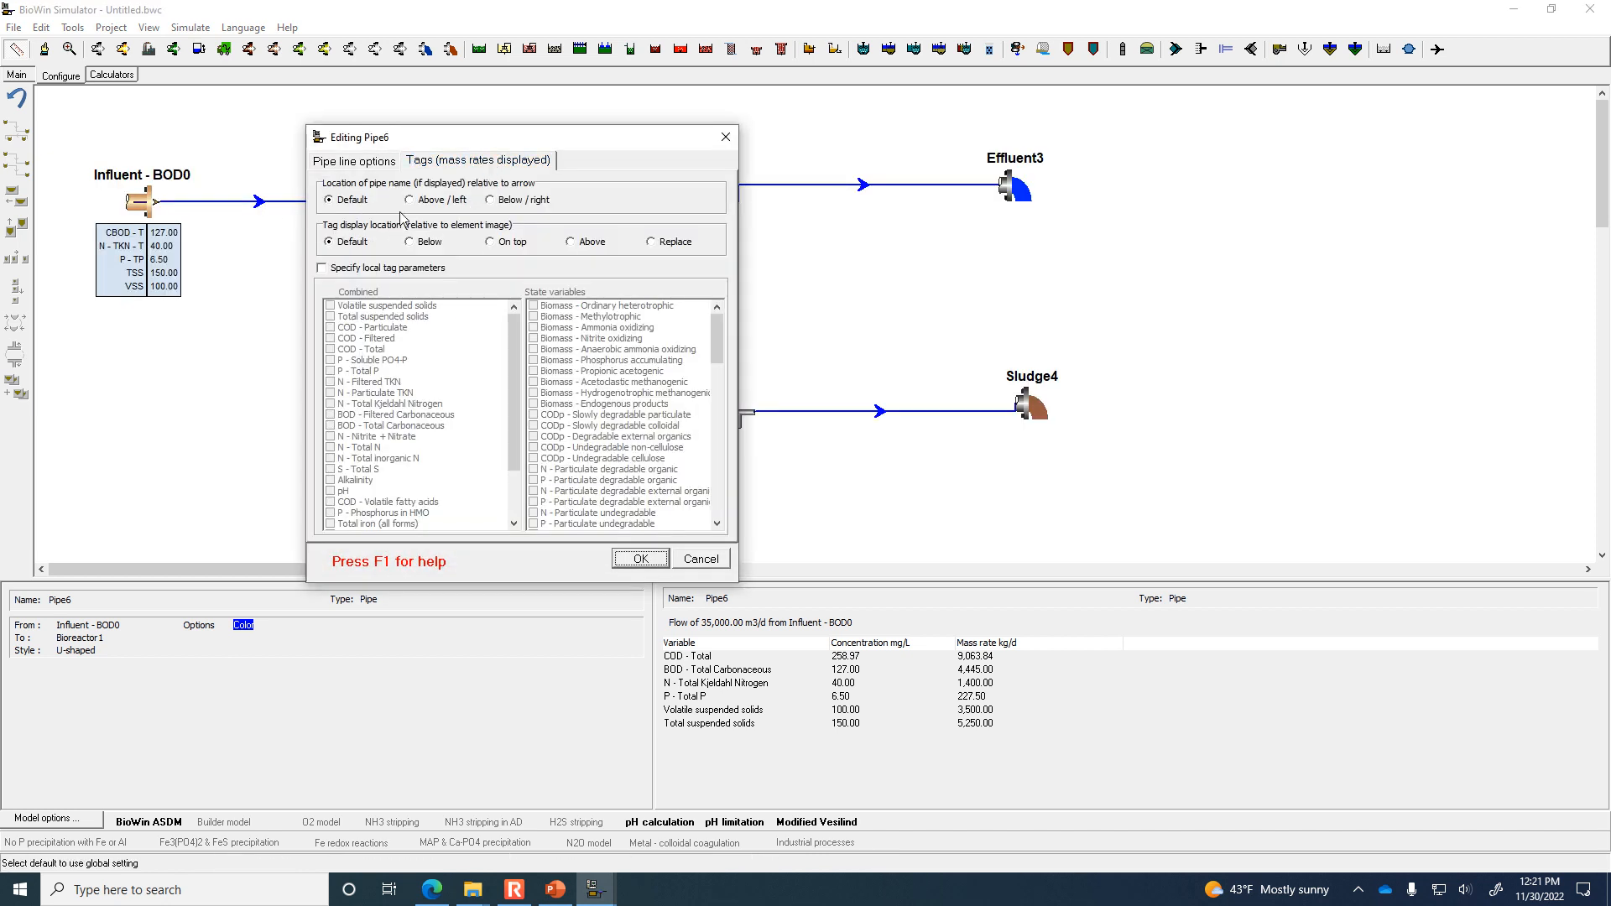
{"action": "left_click", "coordinate": [420, 242]}
{"action": "left_click", "coordinate": [324, 269]}
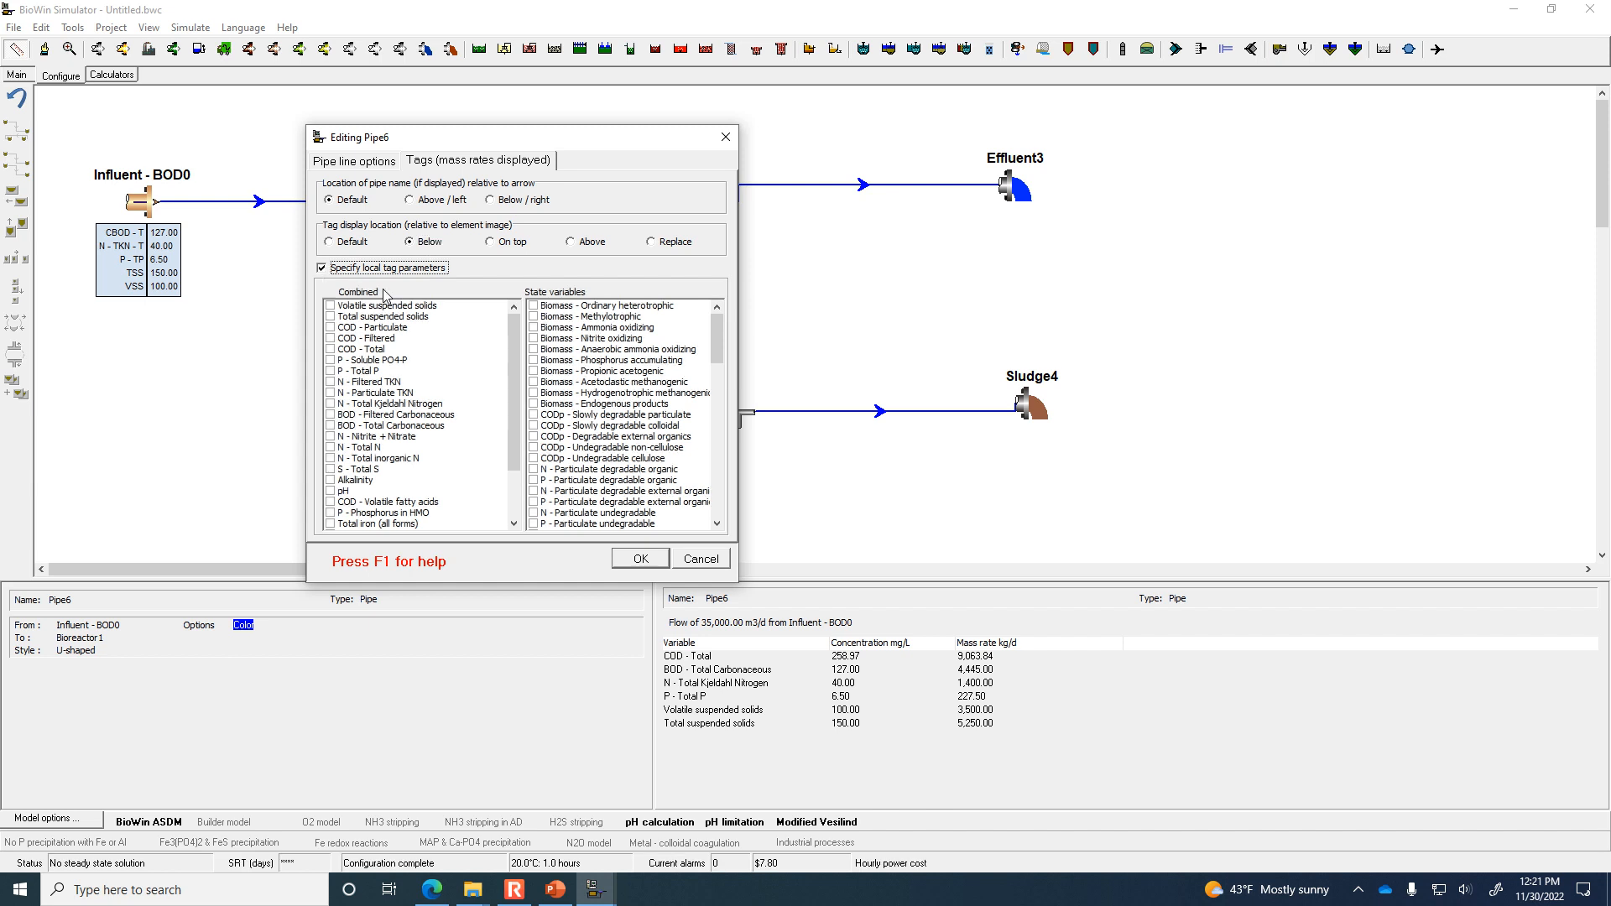
{"action": "left_click_drag", "start_coordinate": [517, 379], "coordinate": [518, 443]}
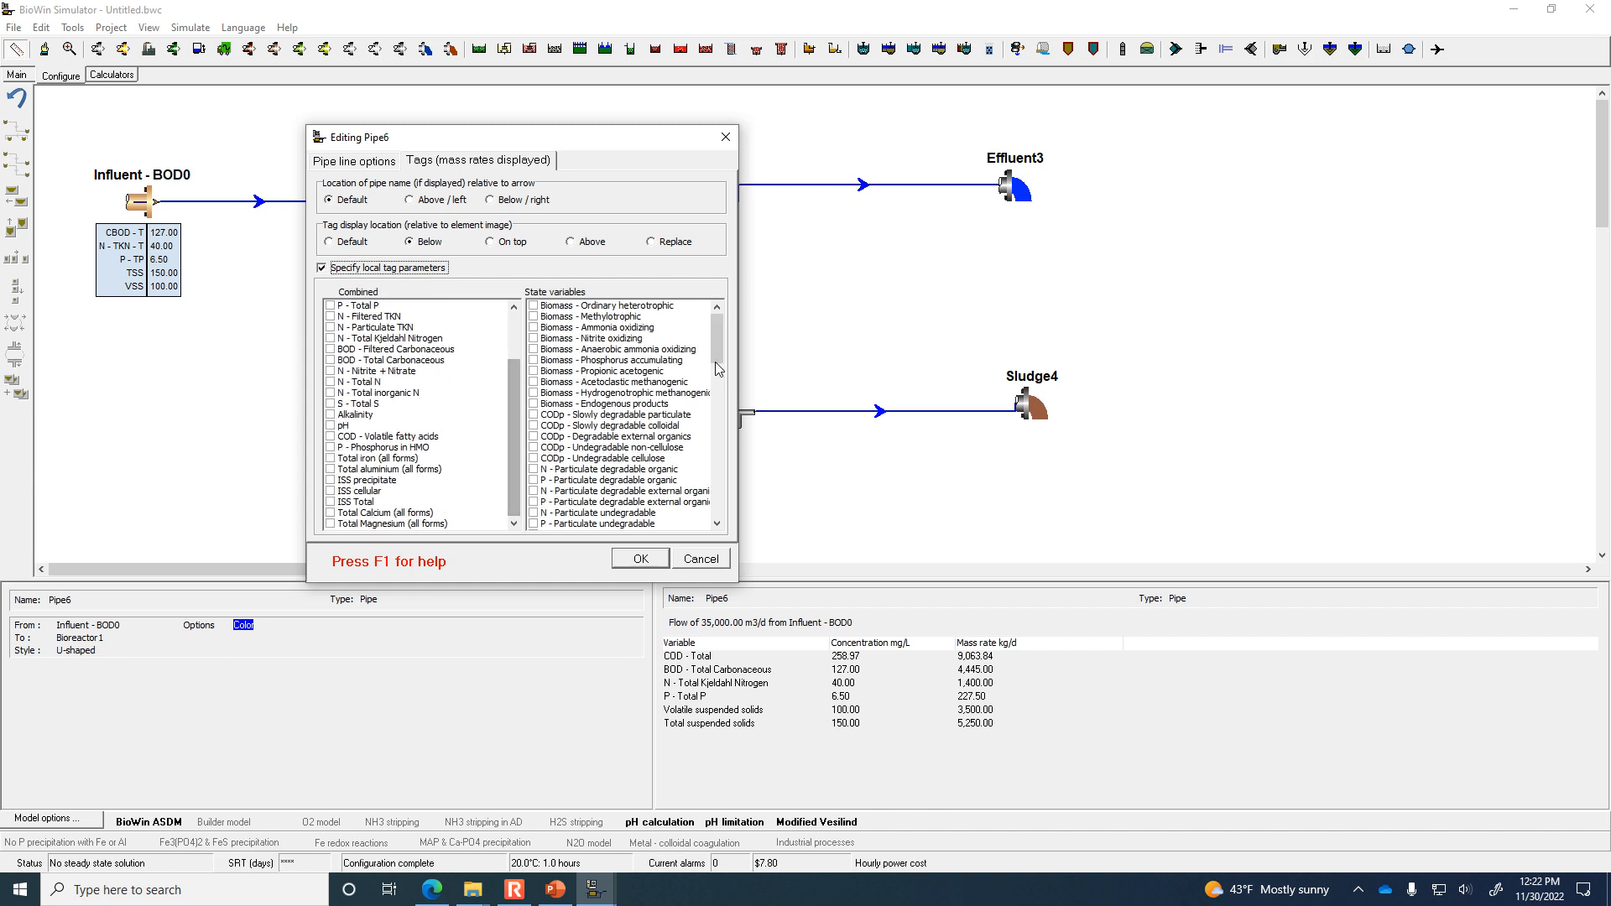
{"action": "left_click_drag", "start_coordinate": [717, 344], "coordinate": [717, 497]}
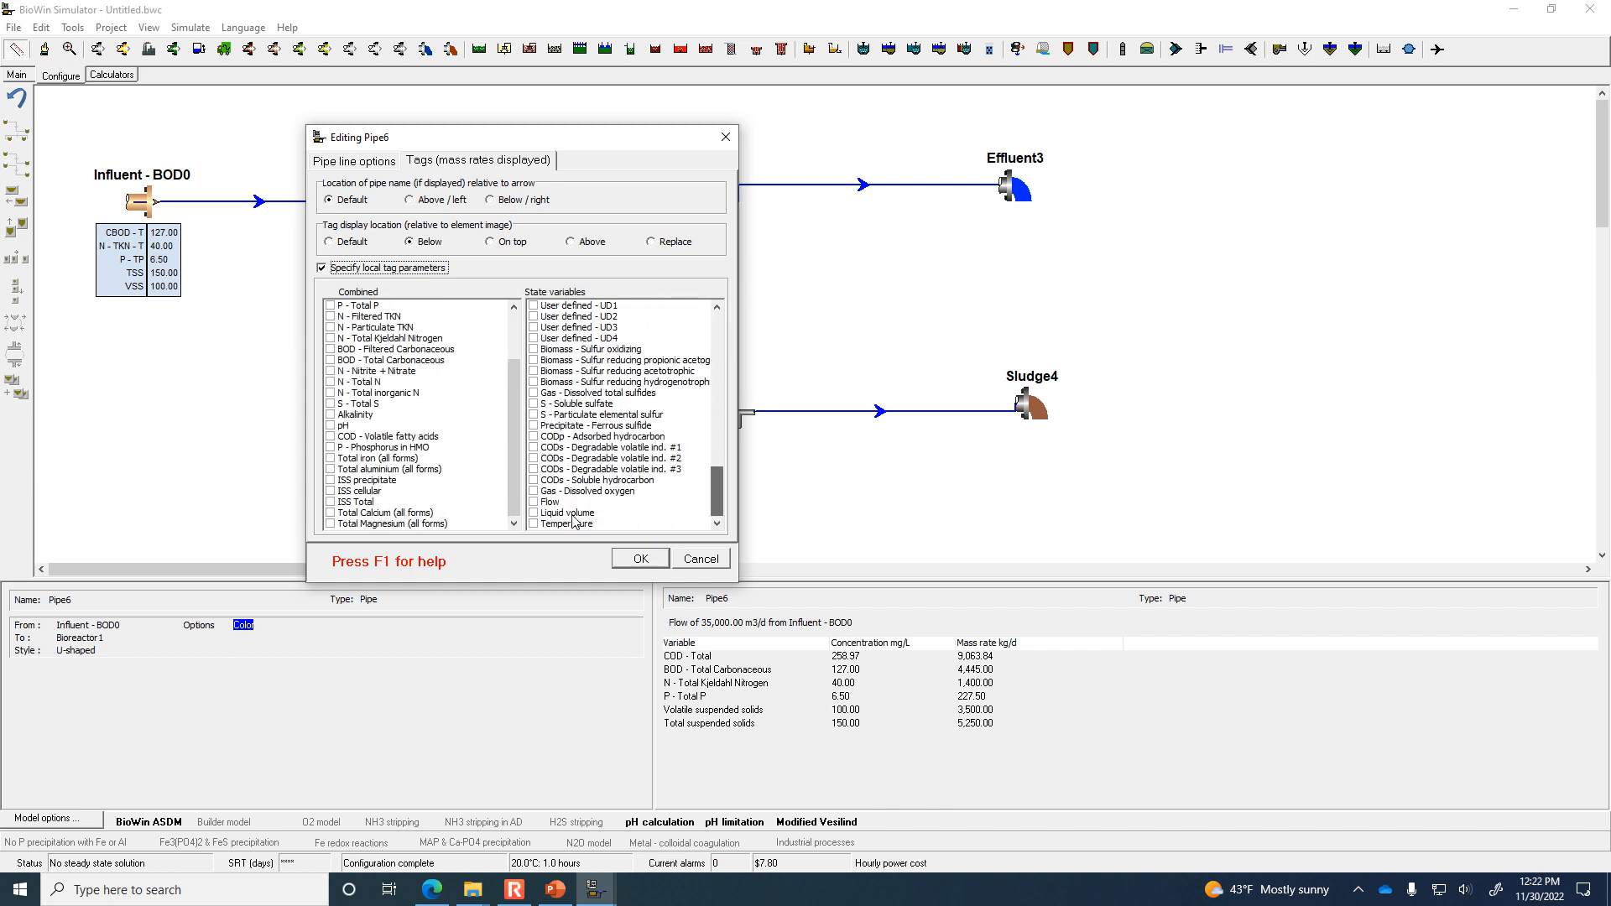
{"action": "left_click", "coordinate": [534, 502]}
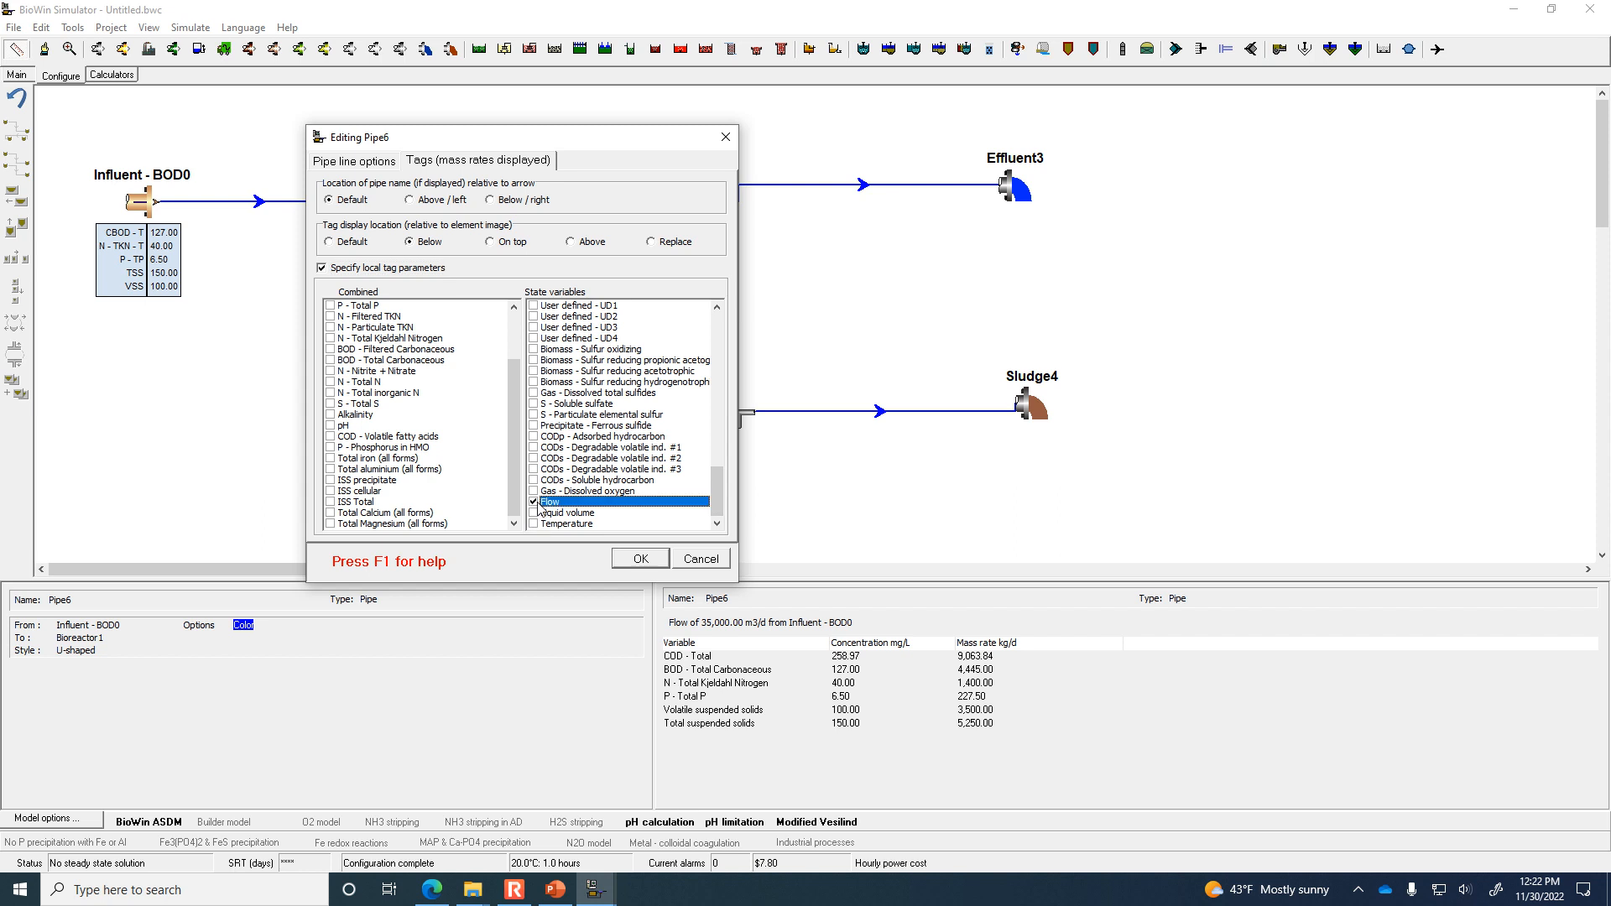
{"action": "left_click", "coordinate": [631, 563]}
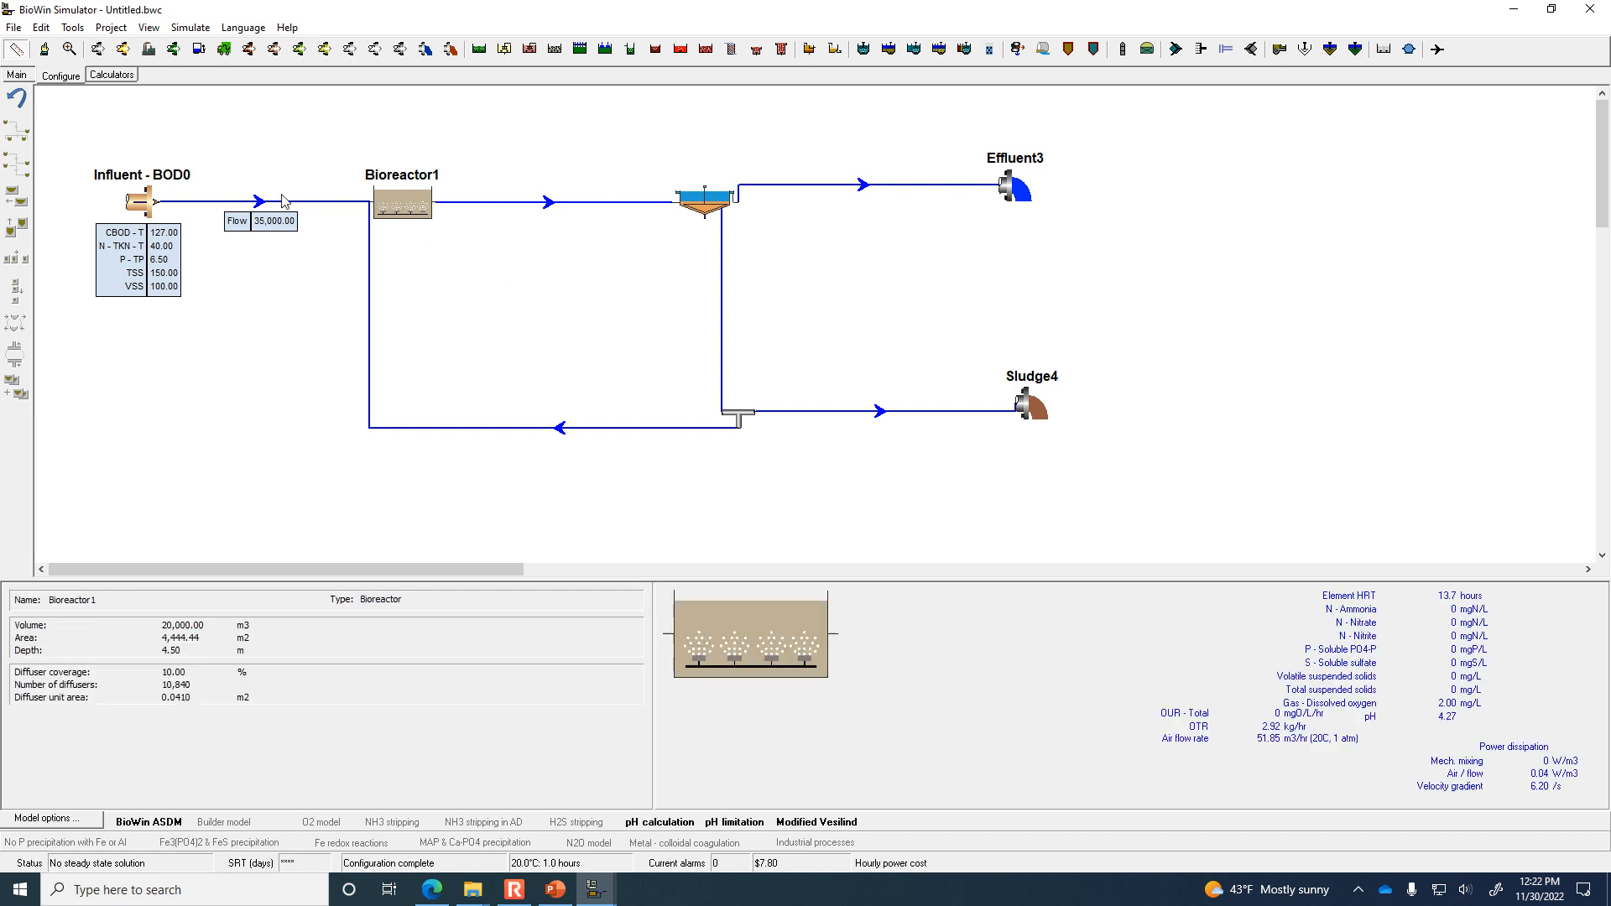
Give the bioreactor-to-clarifier pipe a local tag placed below it that shows Flow.
{"action": "double_click", "coordinate": [546, 208]}
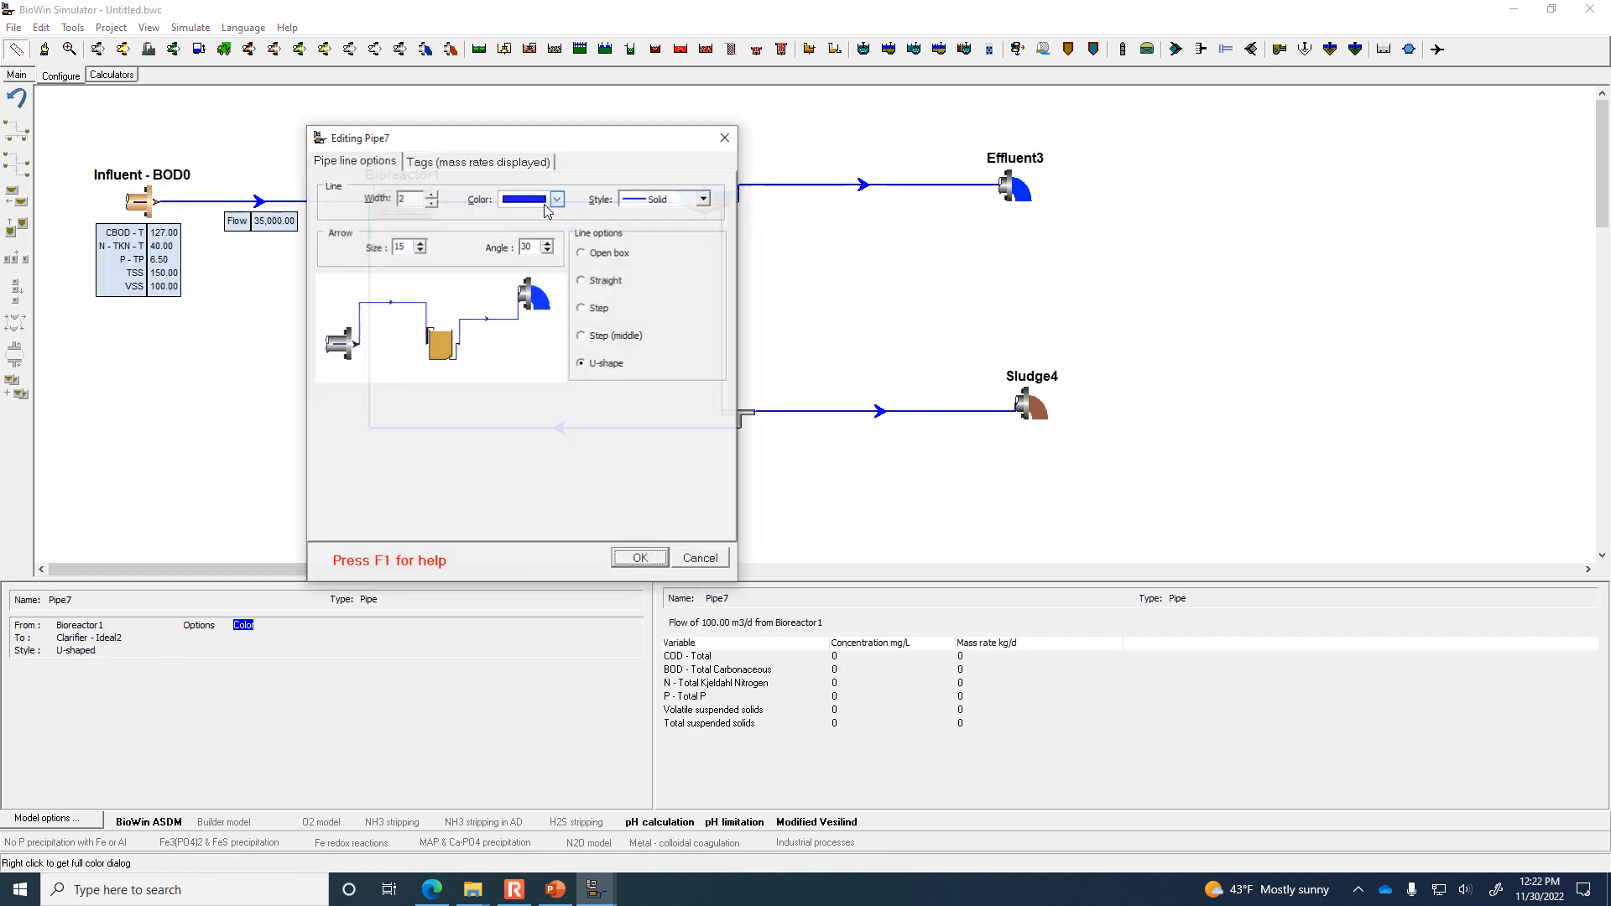
{"action": "left_click", "coordinate": [478, 159]}
{"action": "left_click", "coordinate": [373, 267]}
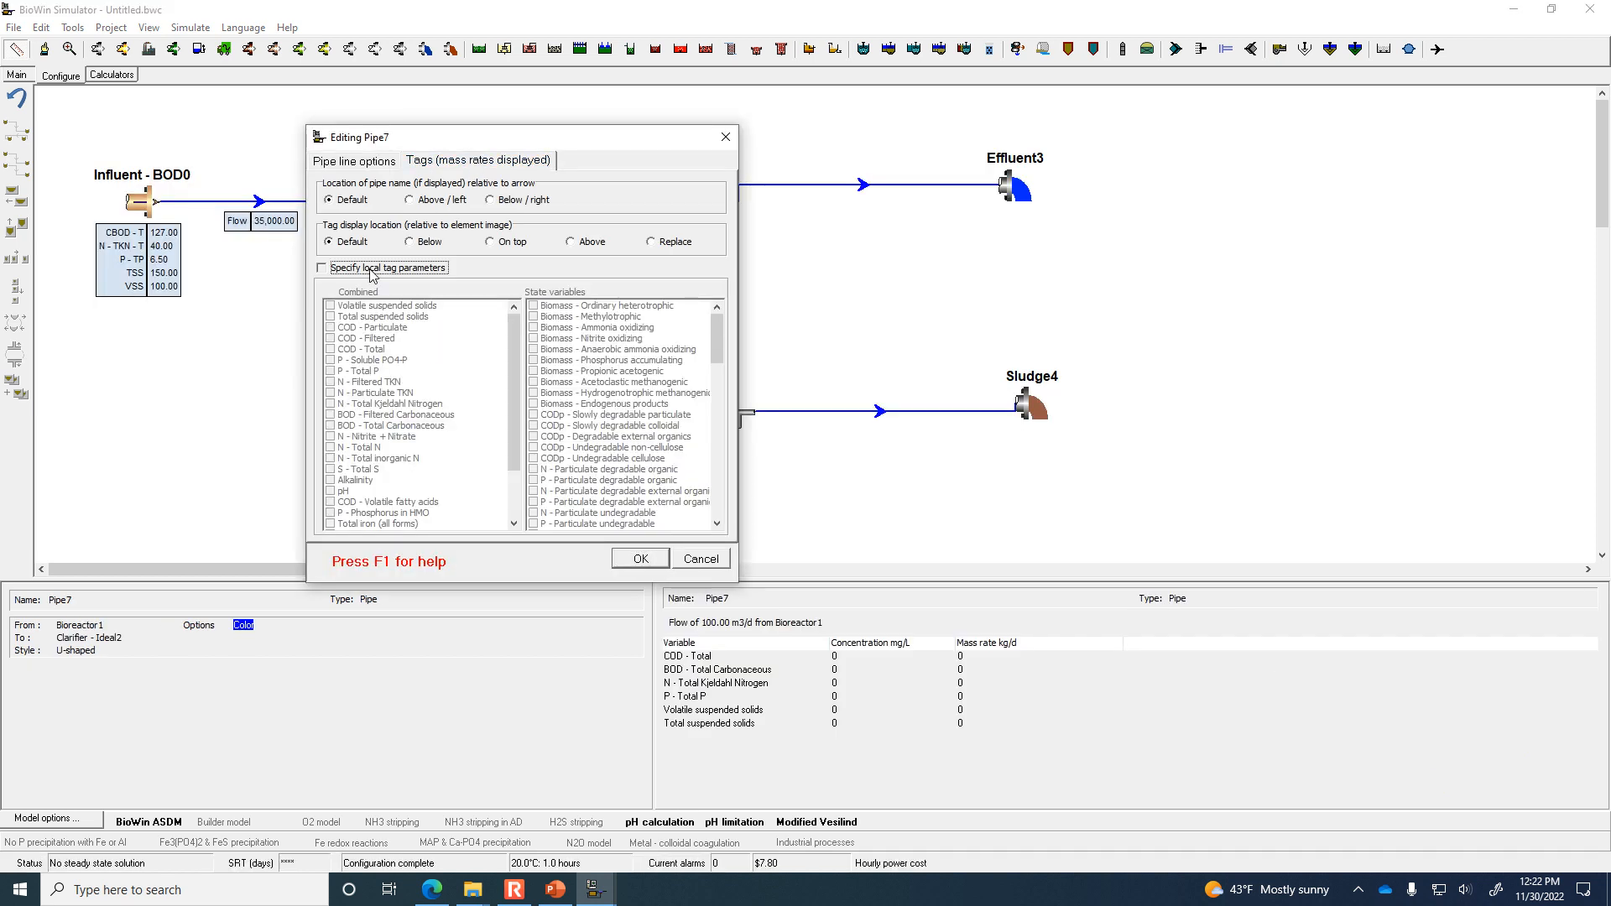
{"action": "left_click", "coordinate": [428, 242]}
{"action": "left_click_drag", "start_coordinate": [718, 344], "coordinate": [718, 501]}
{"action": "left_click", "coordinate": [534, 502]}
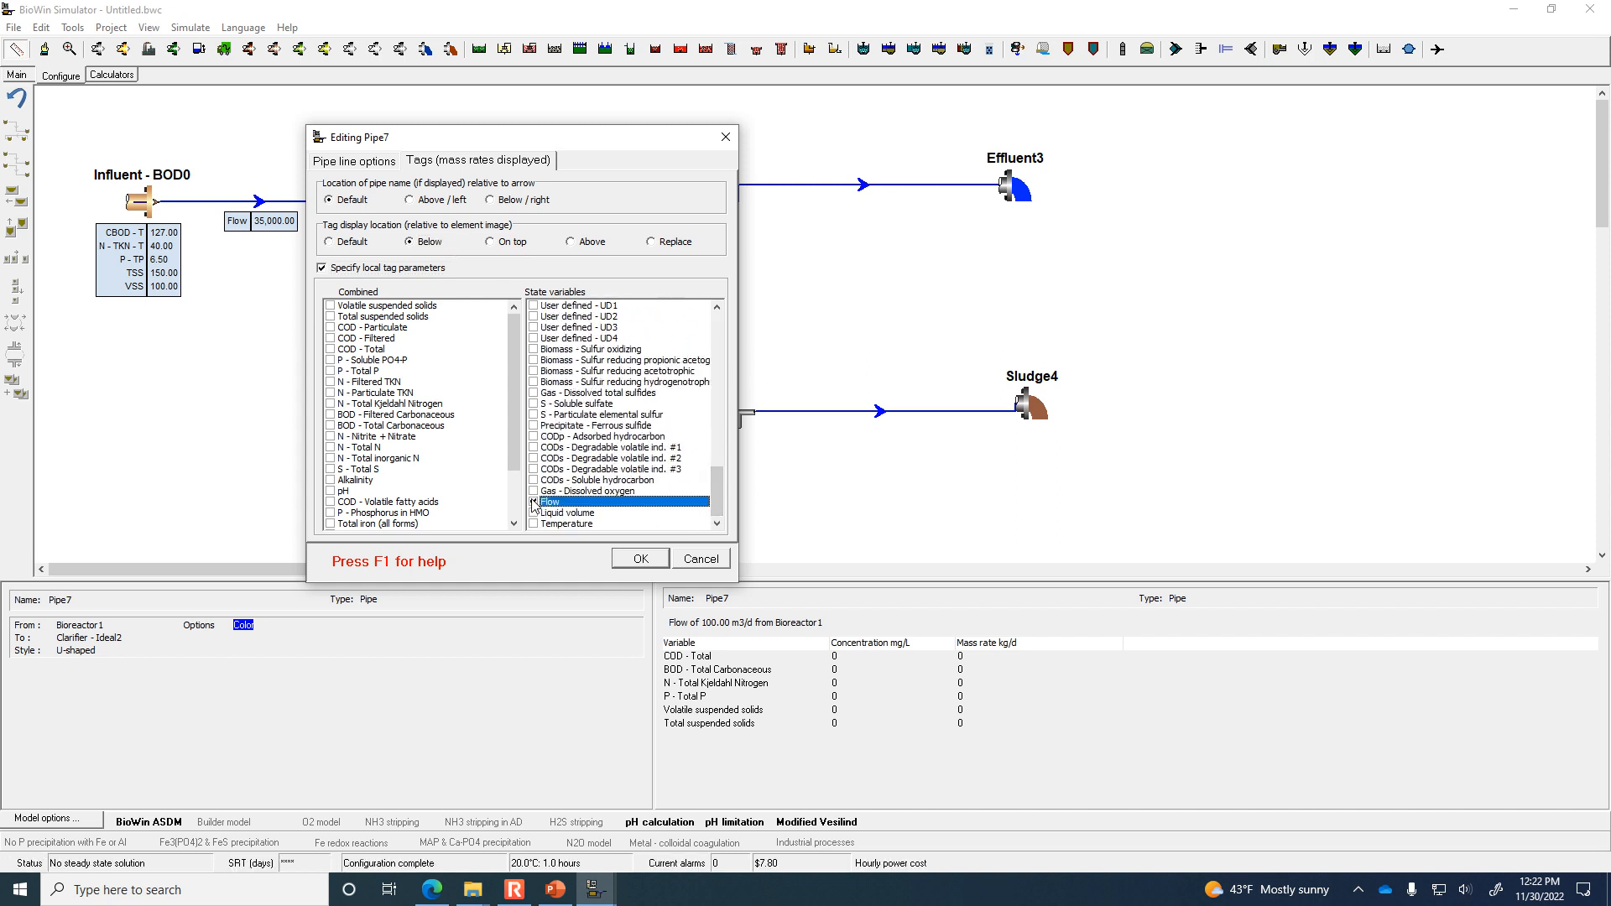
{"action": "left_click", "coordinate": [640, 559]}
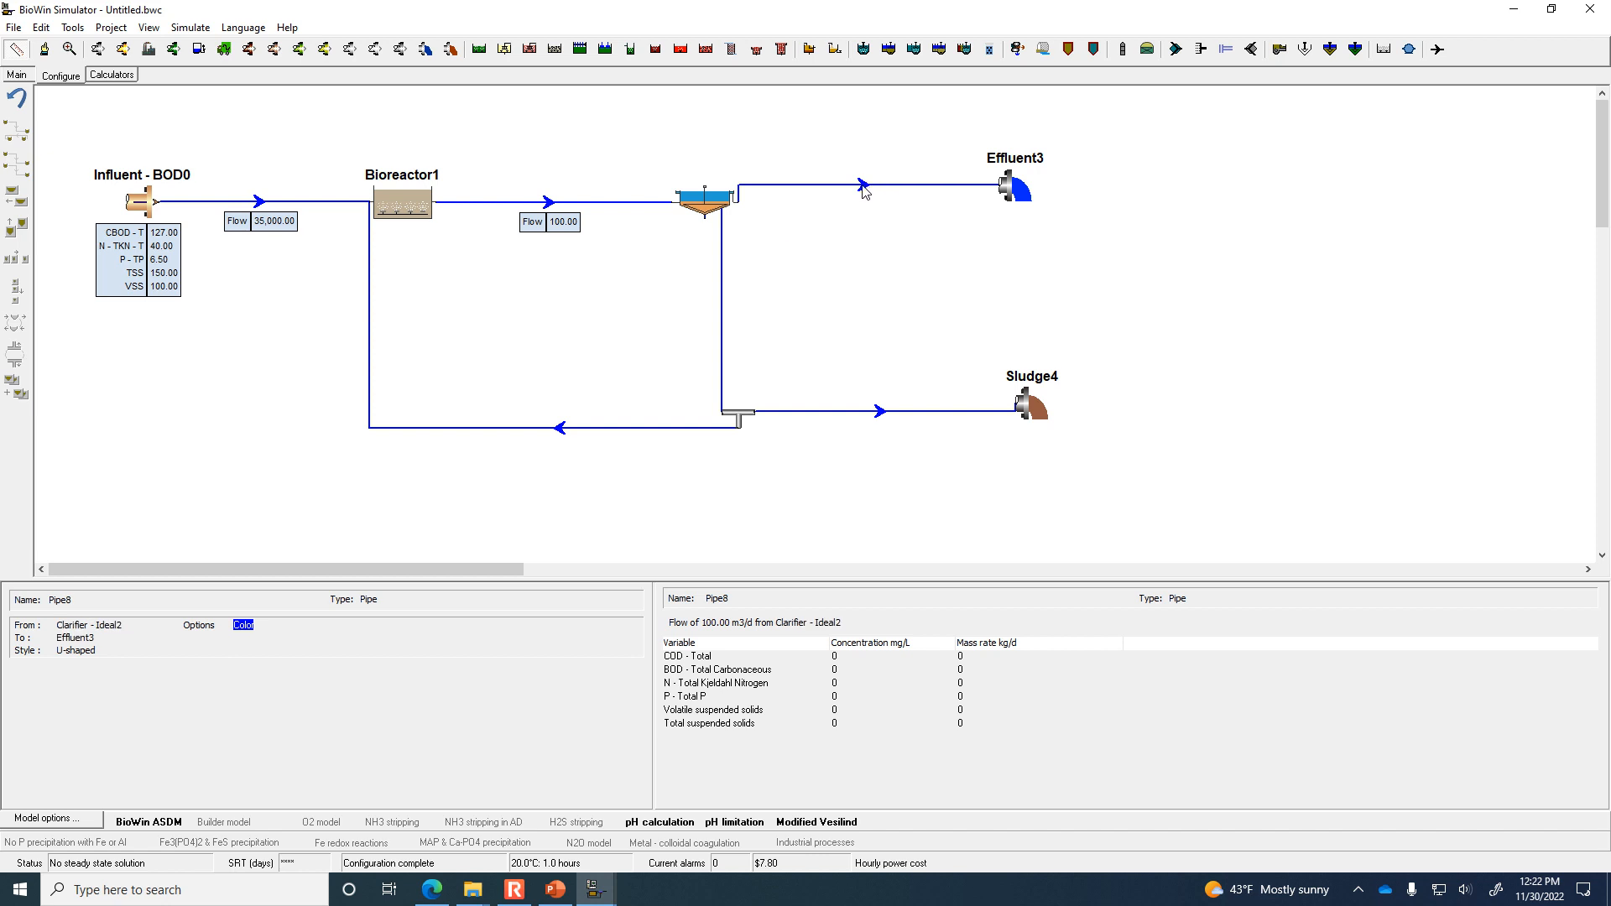
Give the clarifier-to-effluent pipe a local tag placed below it that shows Flow.
{"action": "double_click", "coordinate": [864, 191]}
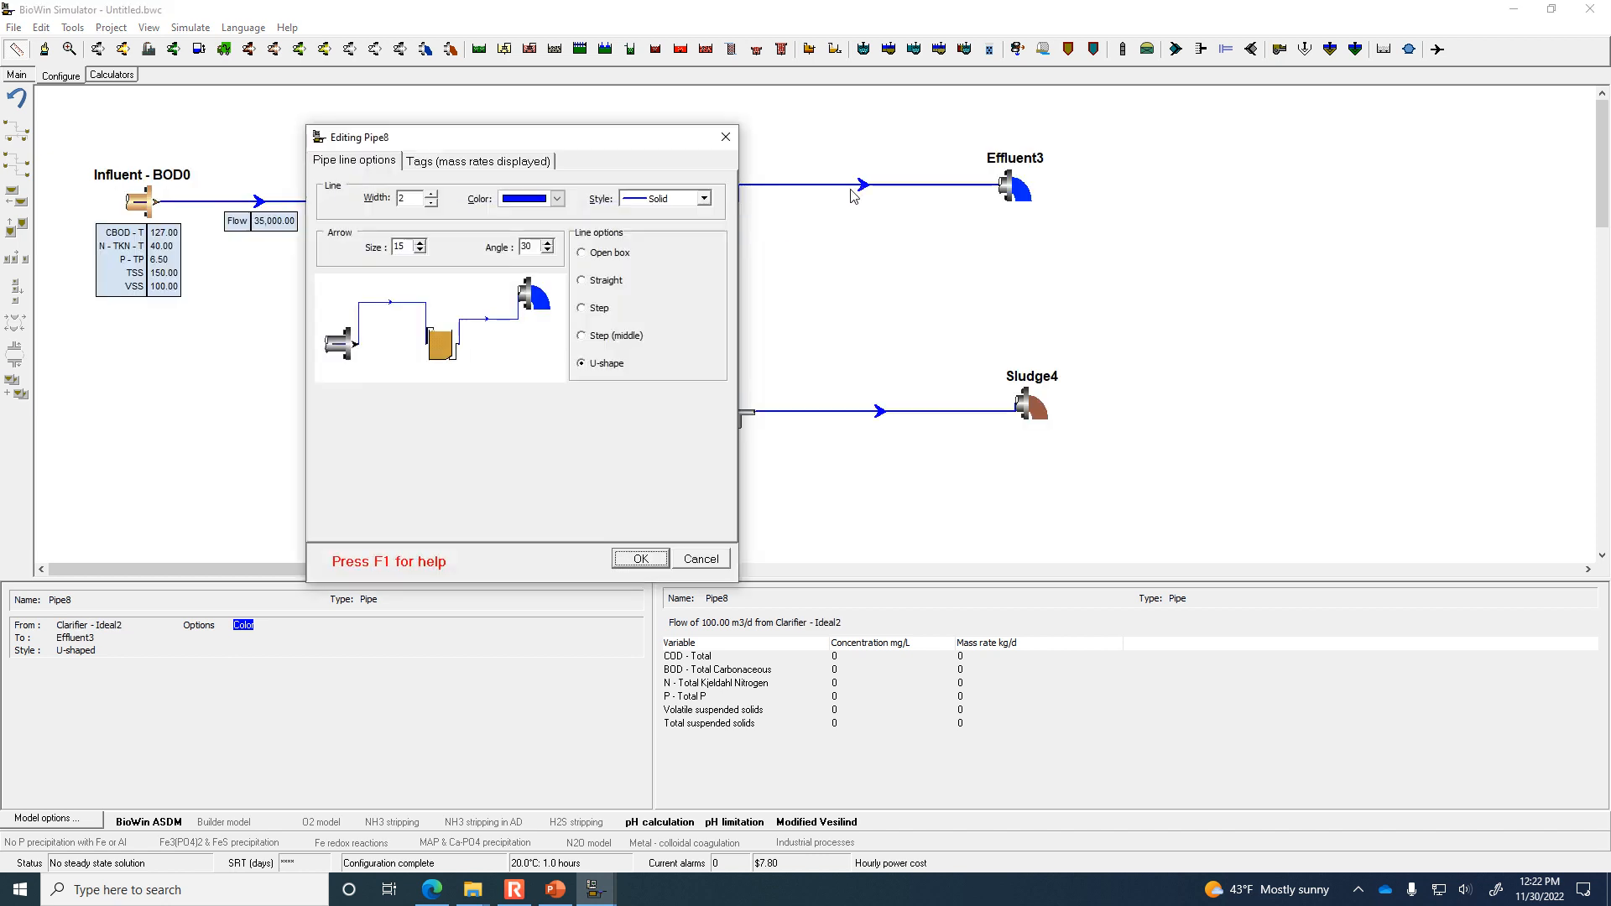
{"action": "left_click", "coordinate": [513, 163]}
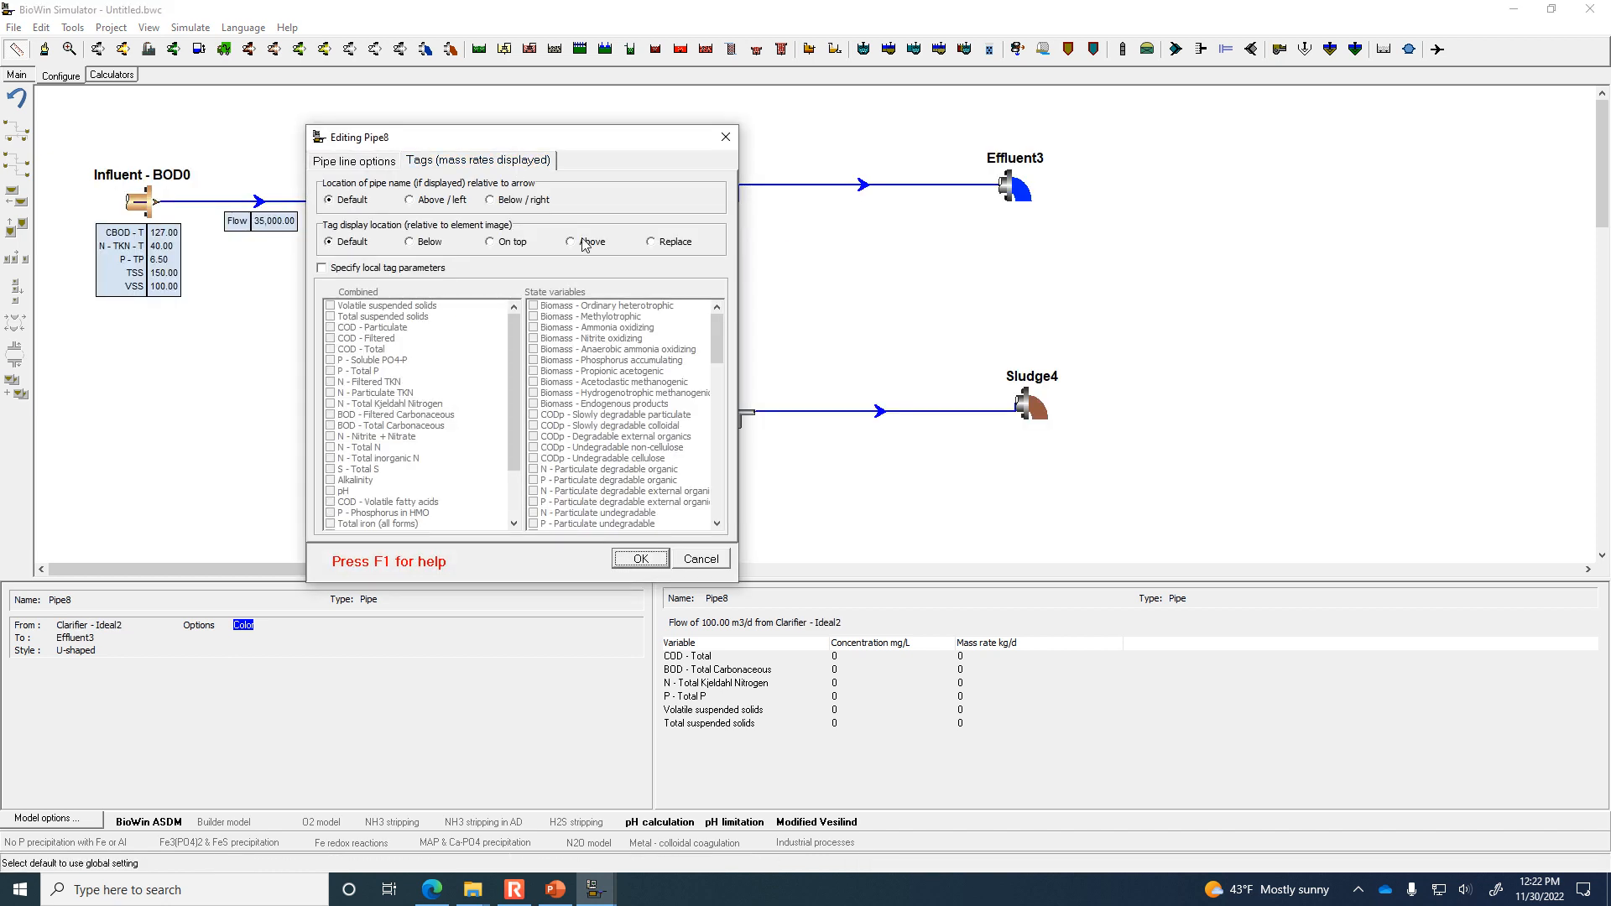
{"action": "left_click", "coordinate": [392, 273]}
{"action": "left_click_drag", "start_coordinate": [716, 336], "coordinate": [733, 520]}
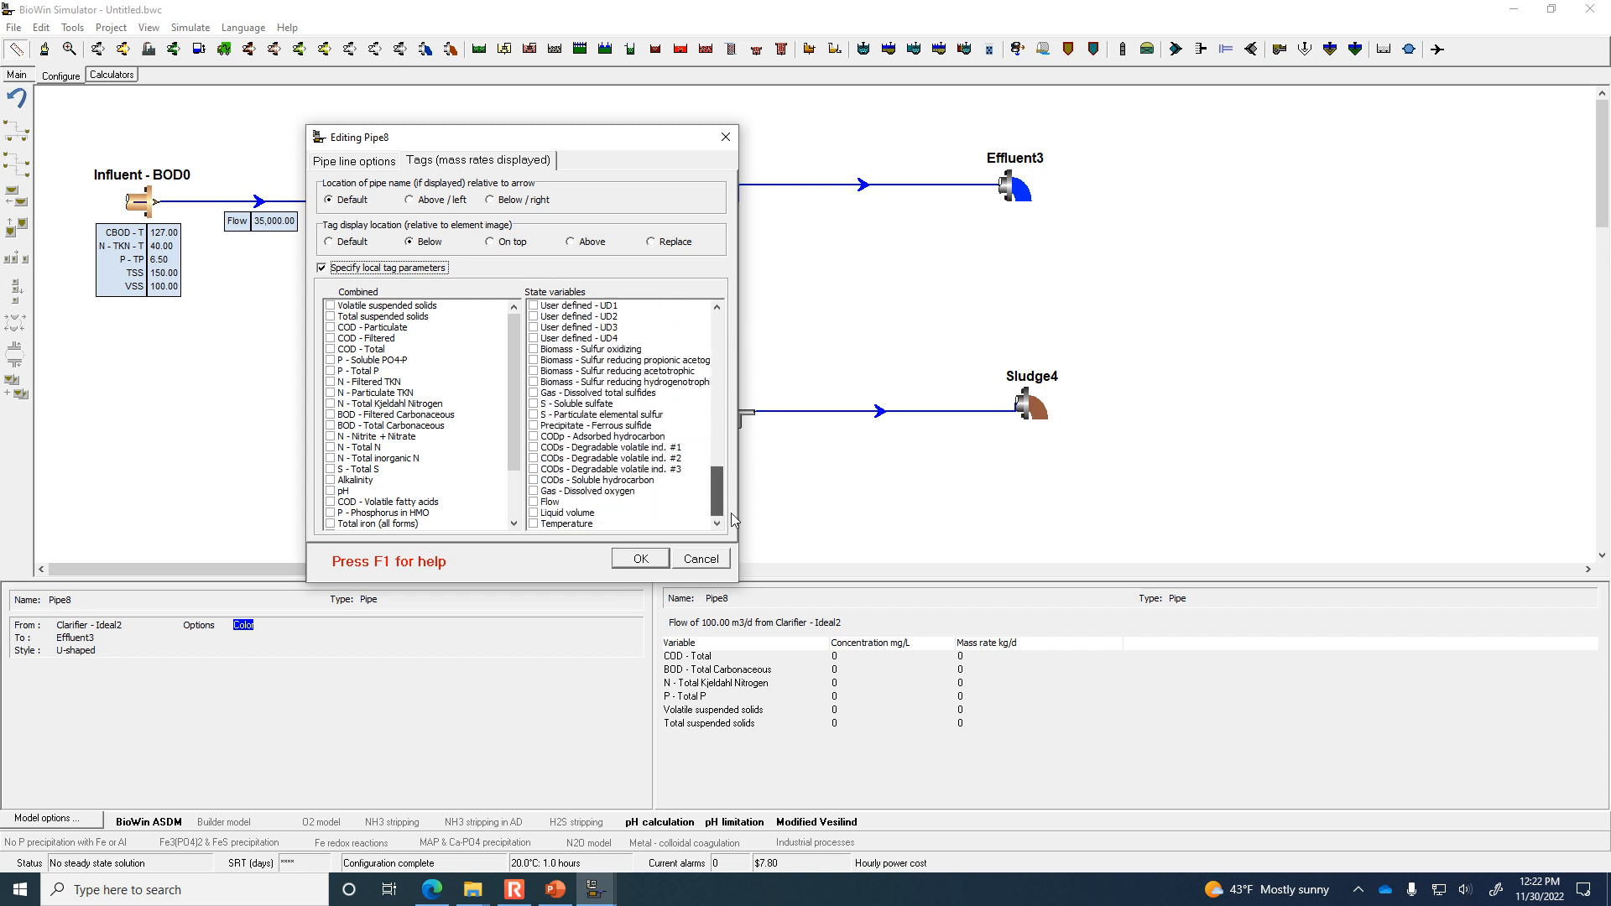
{"action": "left_click", "coordinate": [534, 502]}
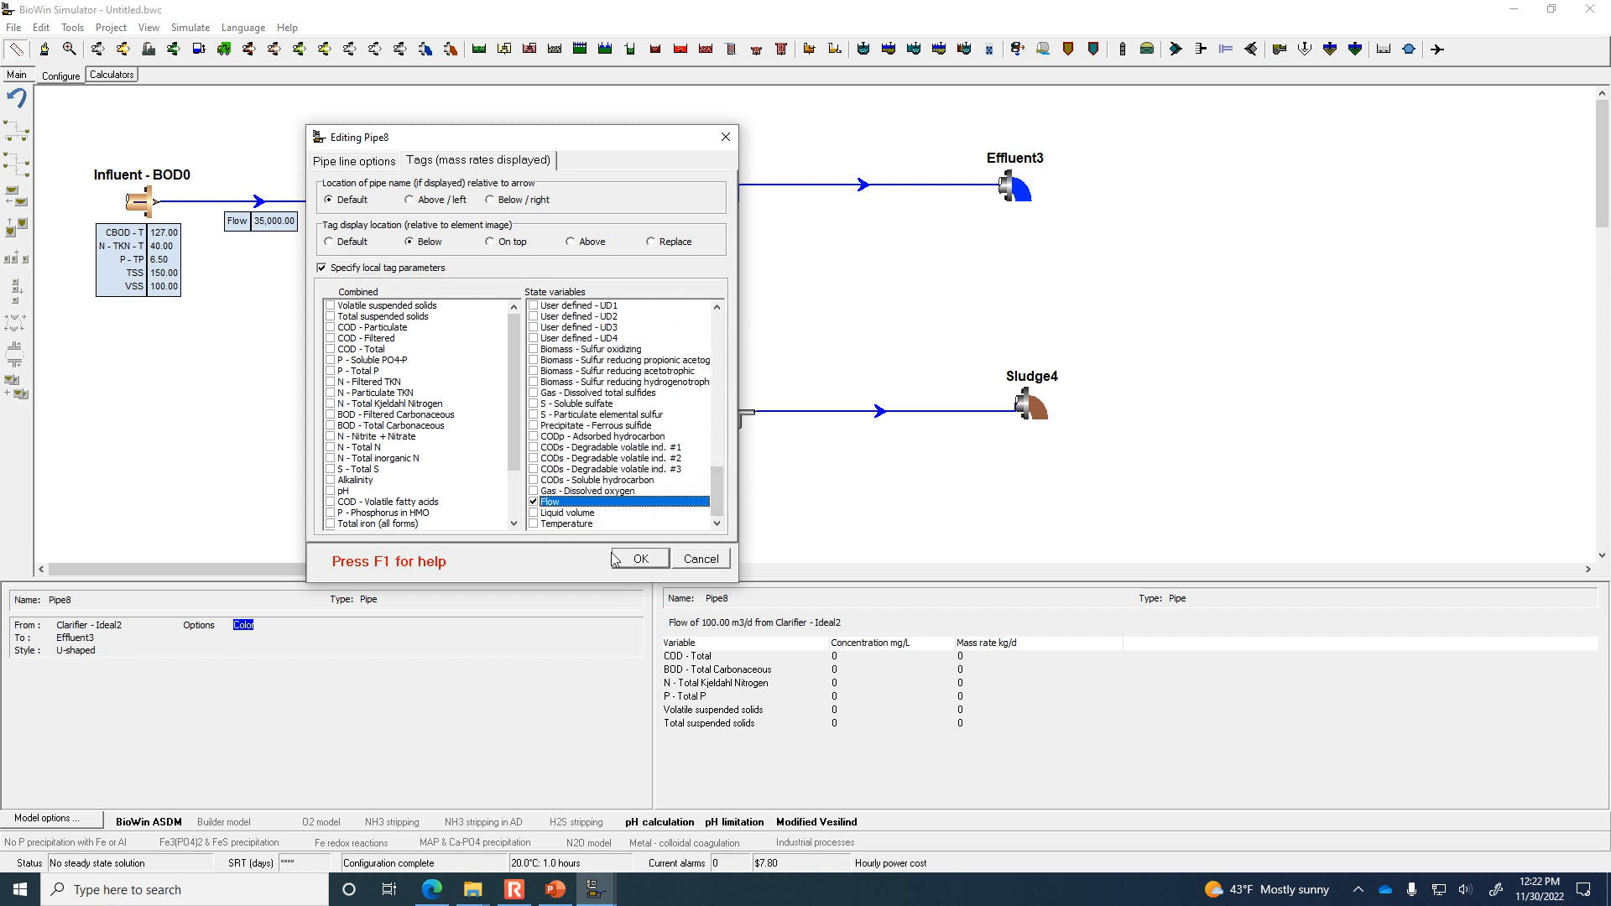
{"action": "left_click", "coordinate": [631, 561]}
Give the splitter-to-sludge pipe a local tag placed below it that shows Flow.
{"action": "left_click", "coordinate": [881, 411]}
{"action": "double_click", "coordinate": [881, 411]}
{"action": "left_click", "coordinate": [497, 161]}
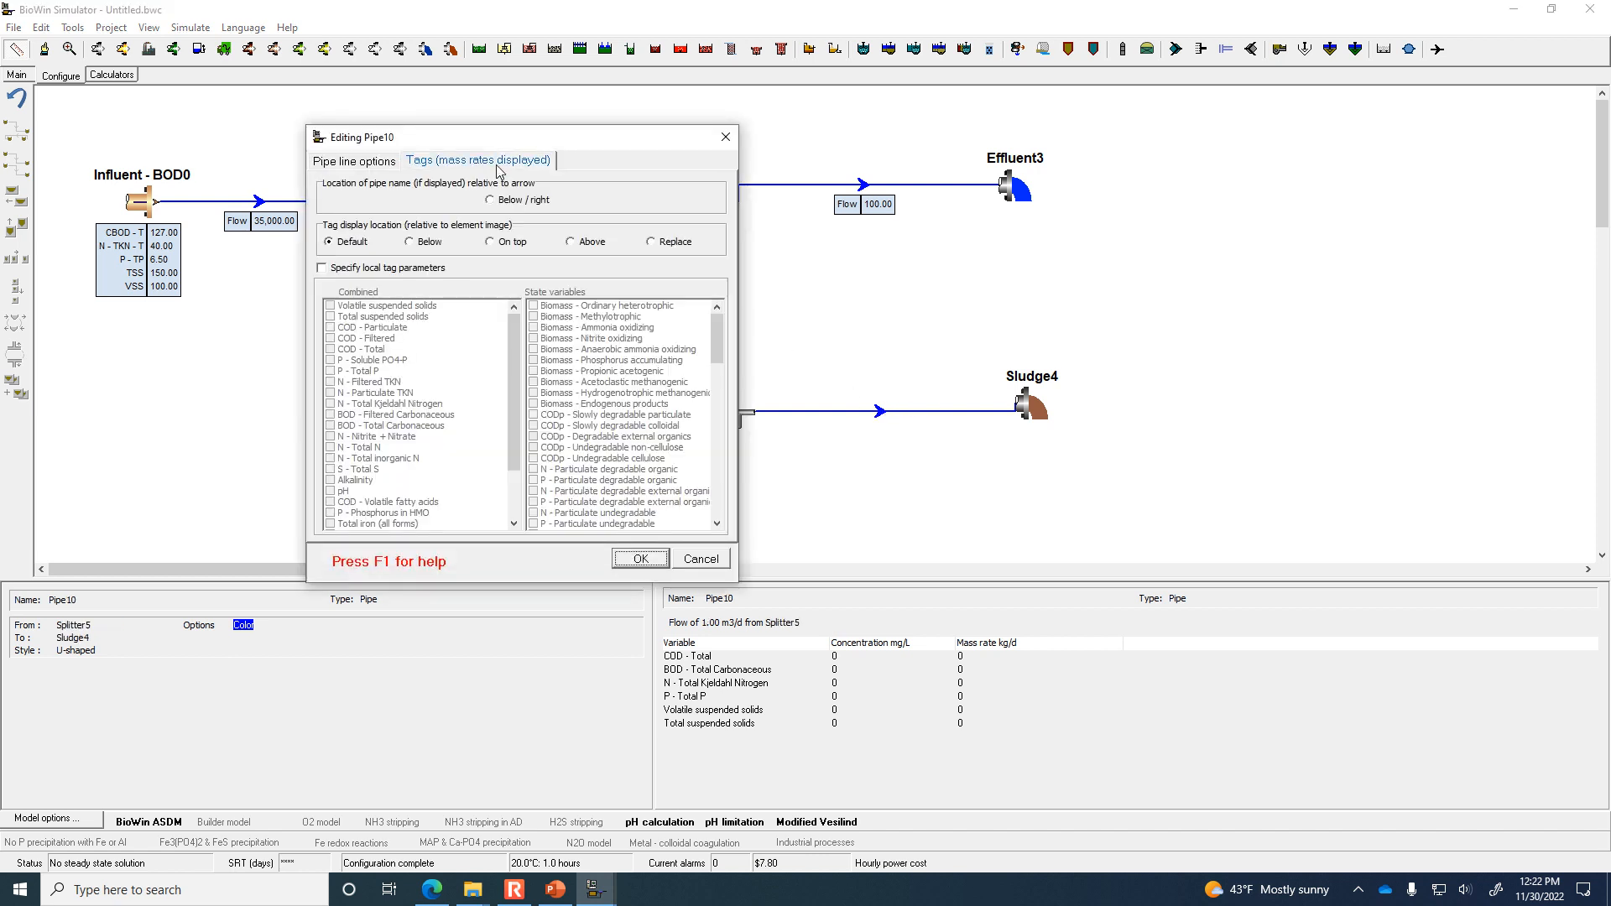
{"action": "left_click", "coordinate": [432, 243]}
{"action": "left_click", "coordinate": [419, 267]}
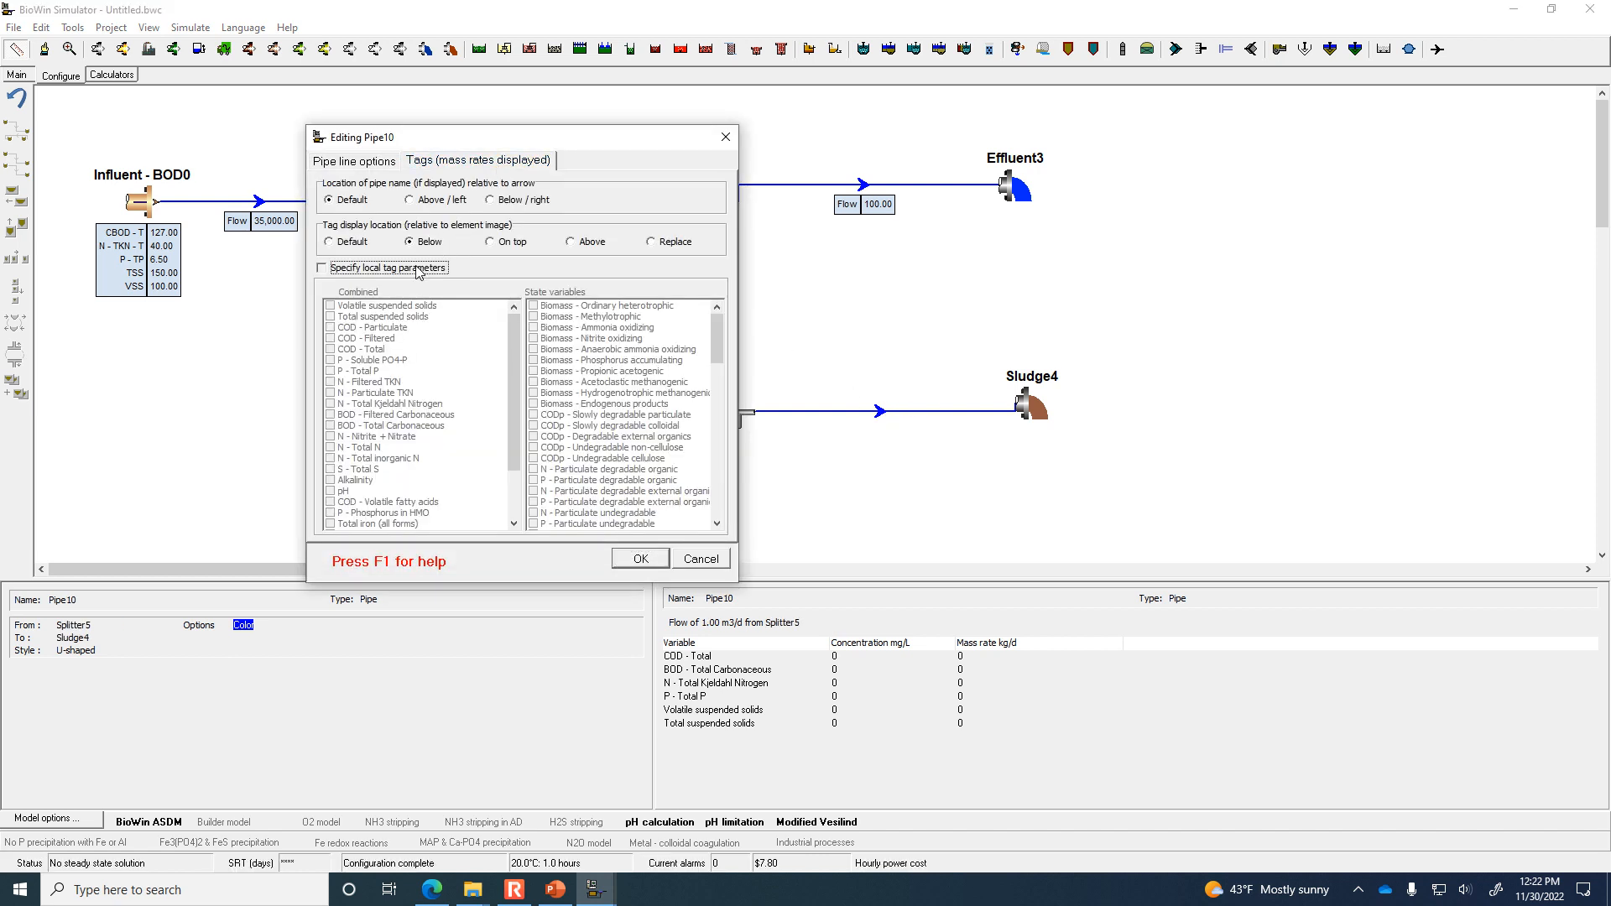
{"action": "left_click_drag", "start_coordinate": [718, 334], "coordinate": [718, 503]}
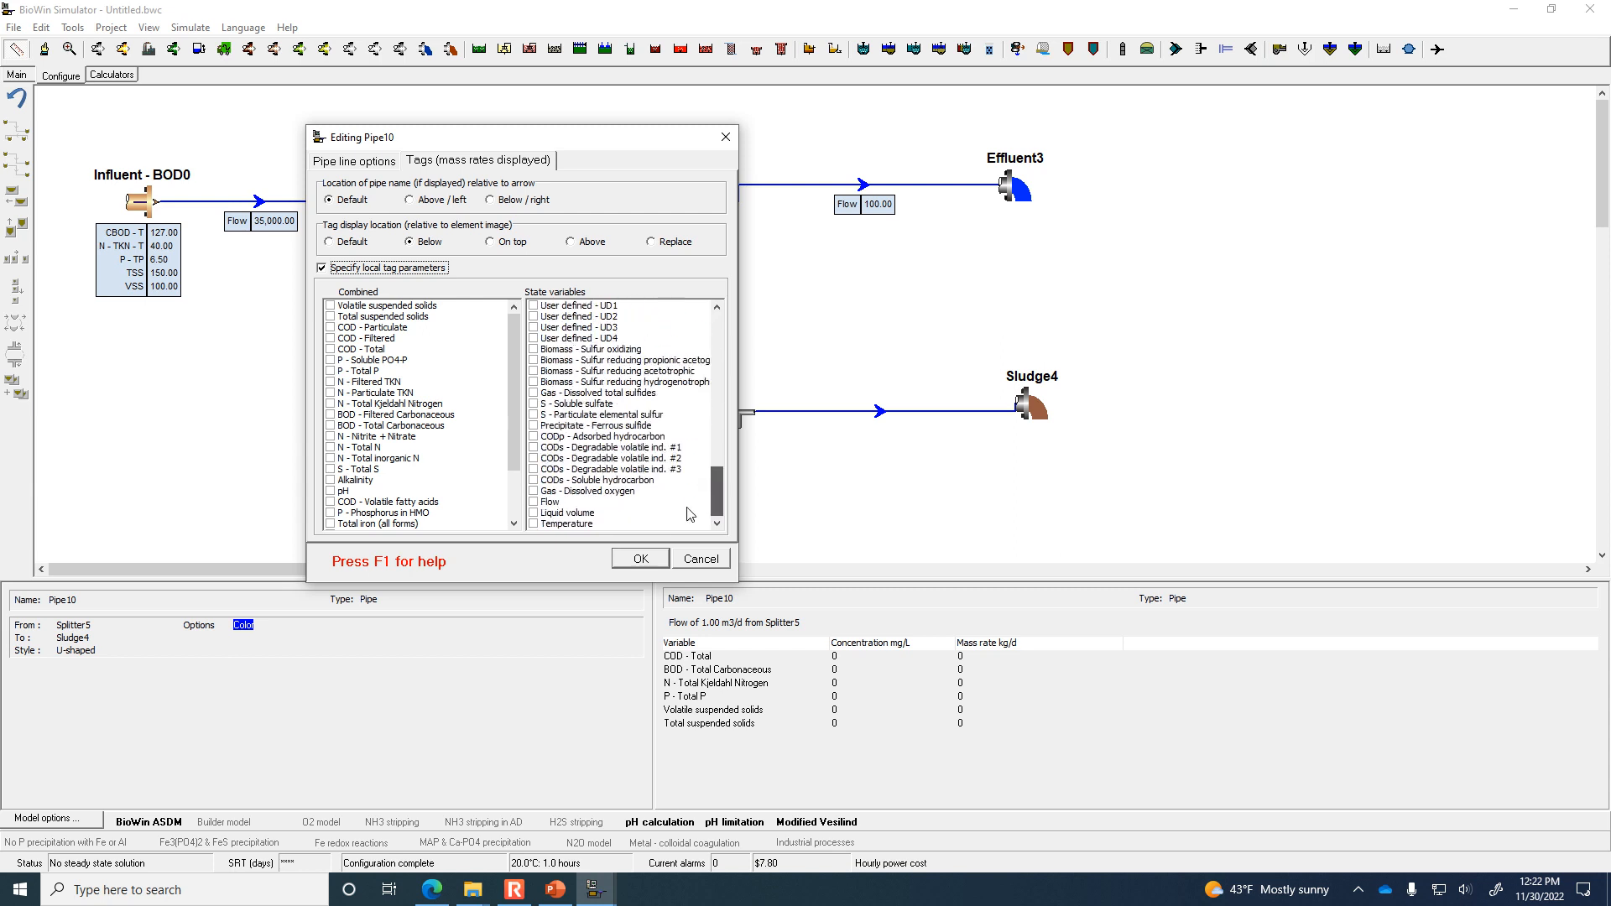
{"action": "left_click", "coordinate": [536, 503]}
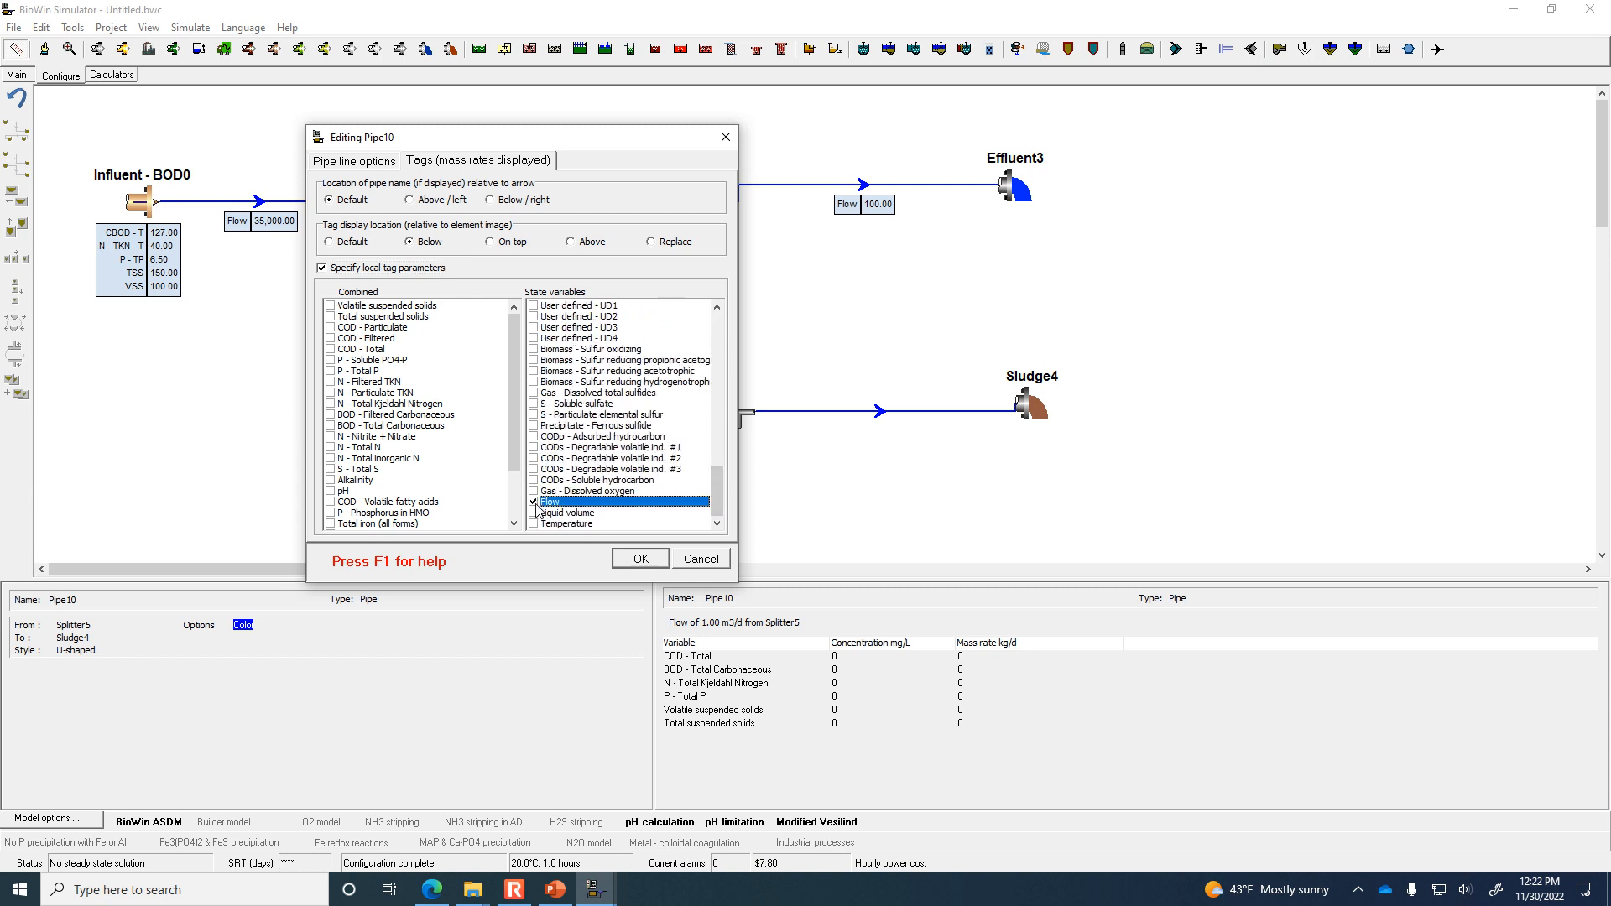
{"action": "left_click", "coordinate": [623, 558]}
Give the recycle pipe from the splitter to the bioreactor a local tag placed below it that shows Flow.
{"action": "double_click", "coordinate": [566, 428]}
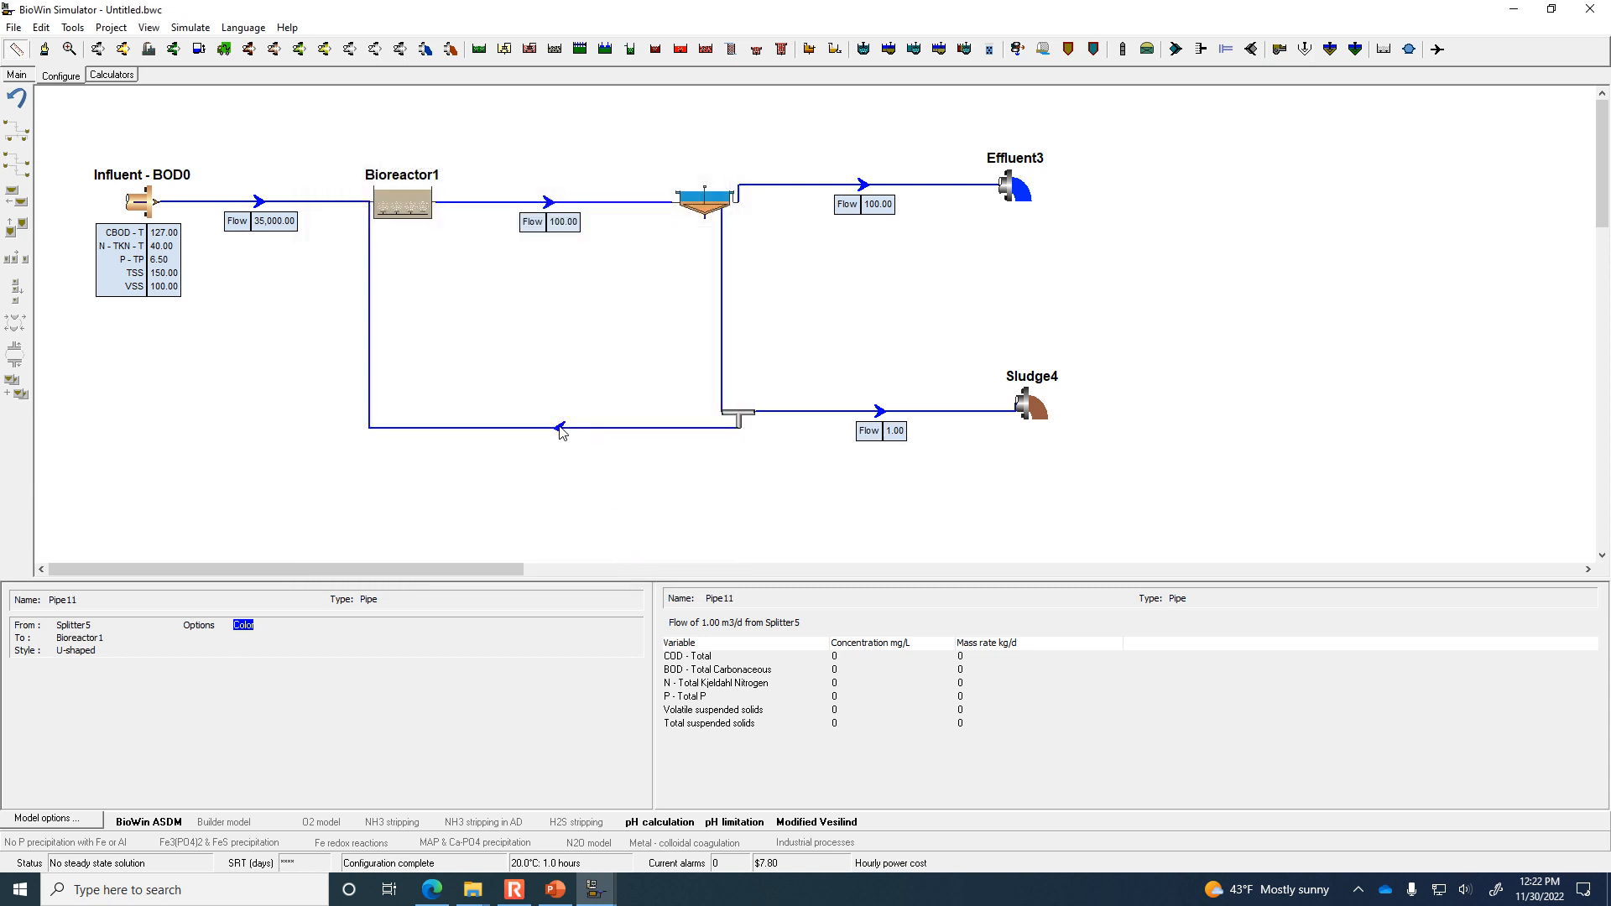
{"action": "left_click", "coordinate": [492, 160]}
{"action": "left_click", "coordinate": [430, 242]}
{"action": "left_click", "coordinate": [388, 277]}
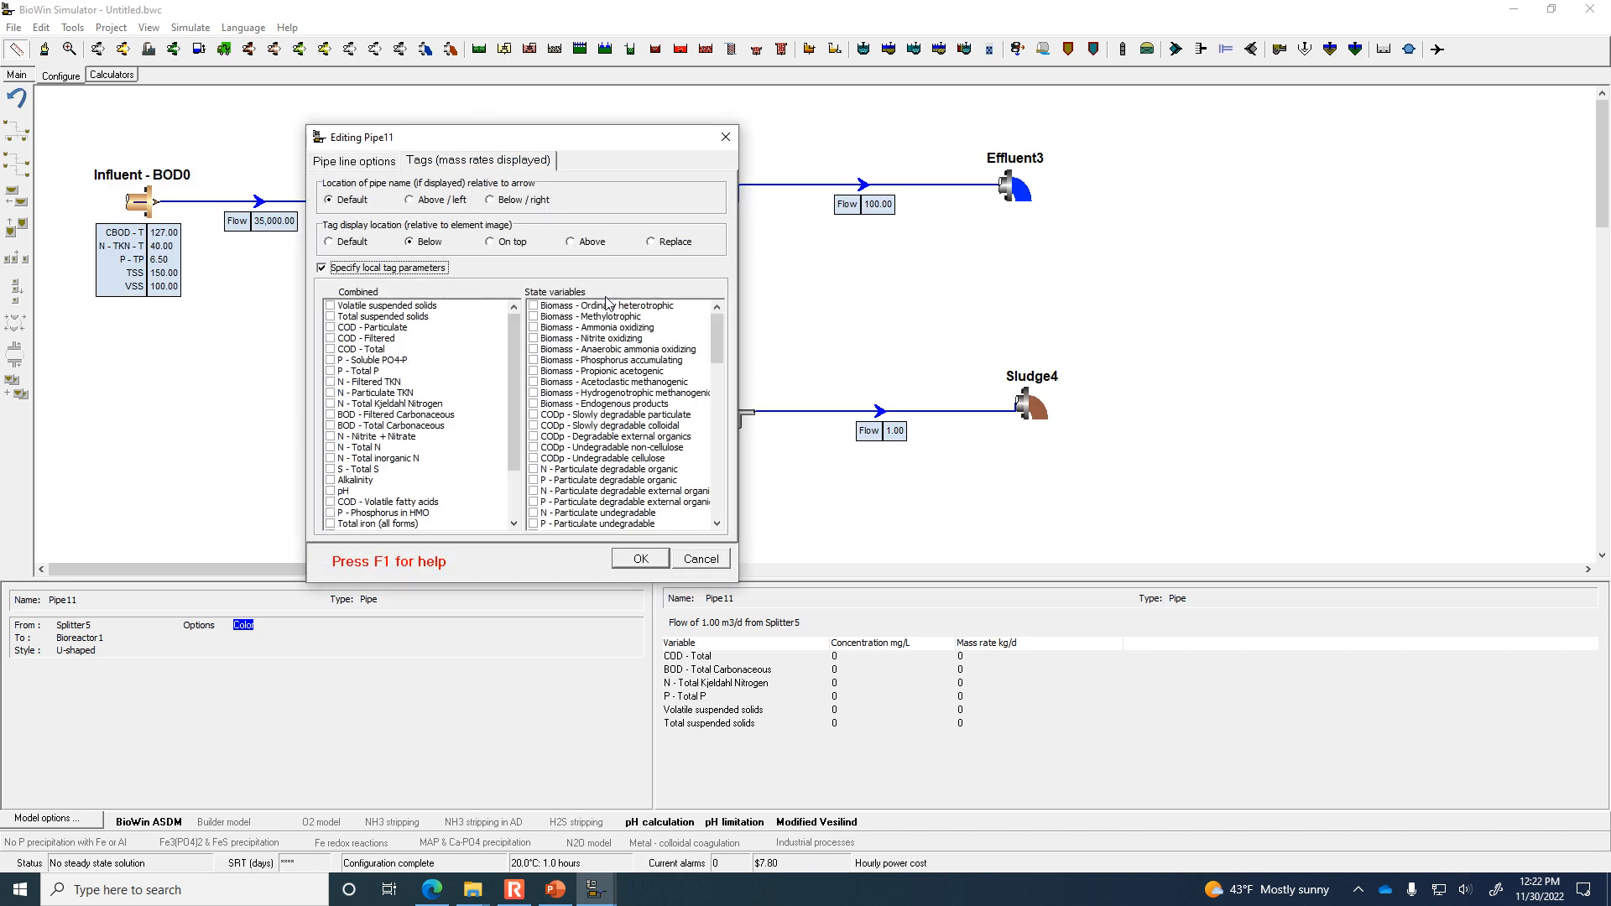
{"action": "left_click_drag", "start_coordinate": [717, 348], "coordinate": [688, 524]}
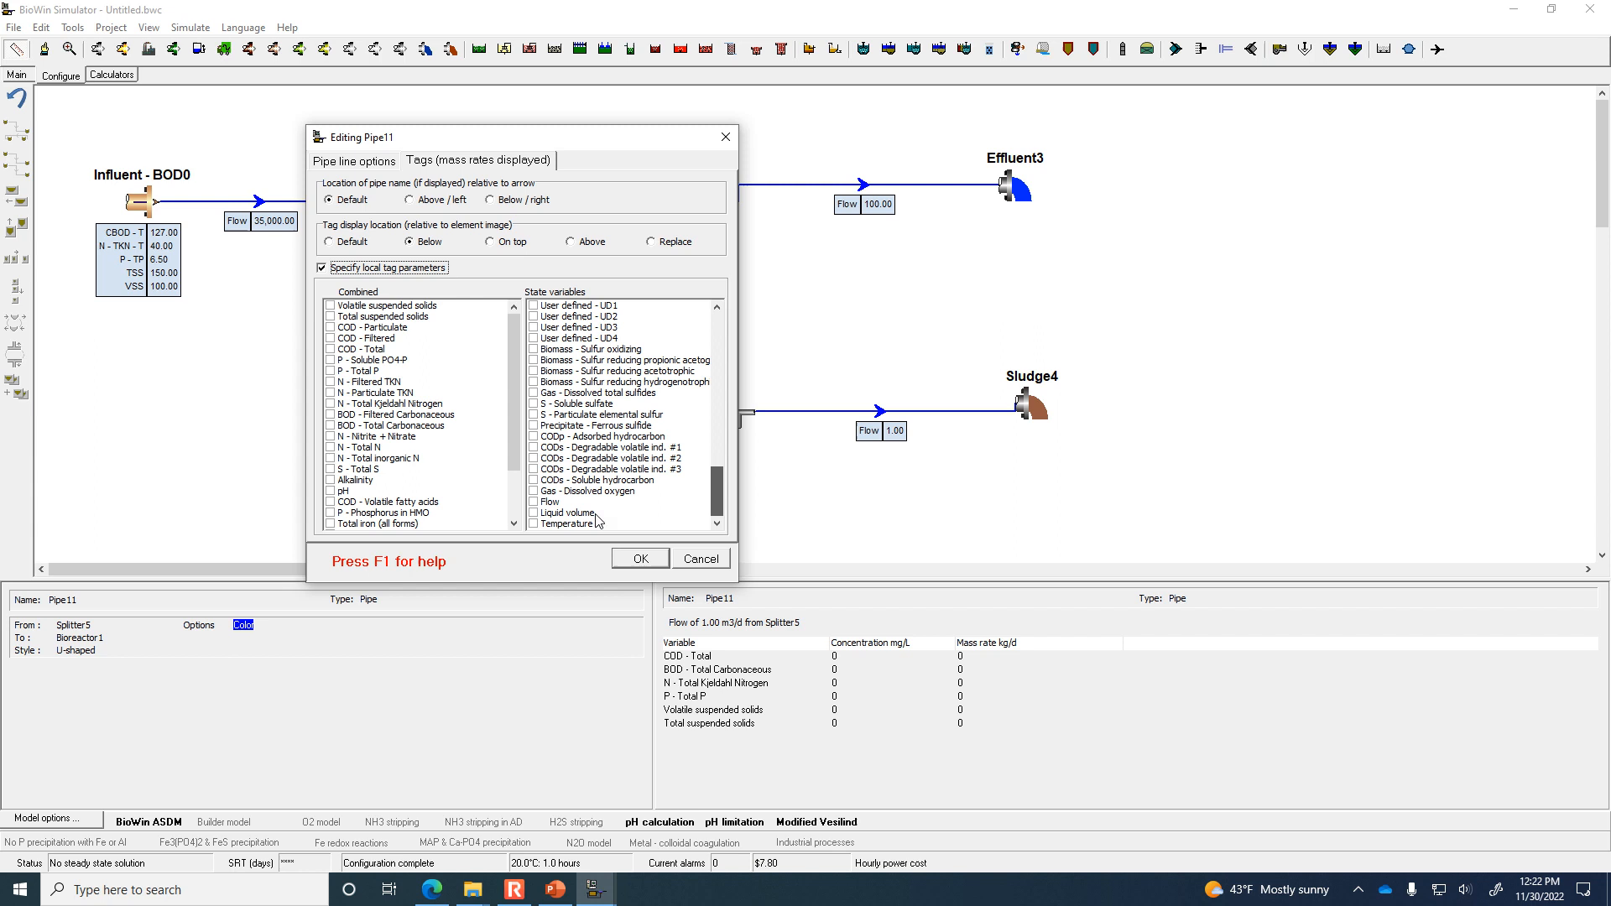
{"action": "left_click", "coordinate": [534, 502]}
{"action": "left_click", "coordinate": [631, 558]}
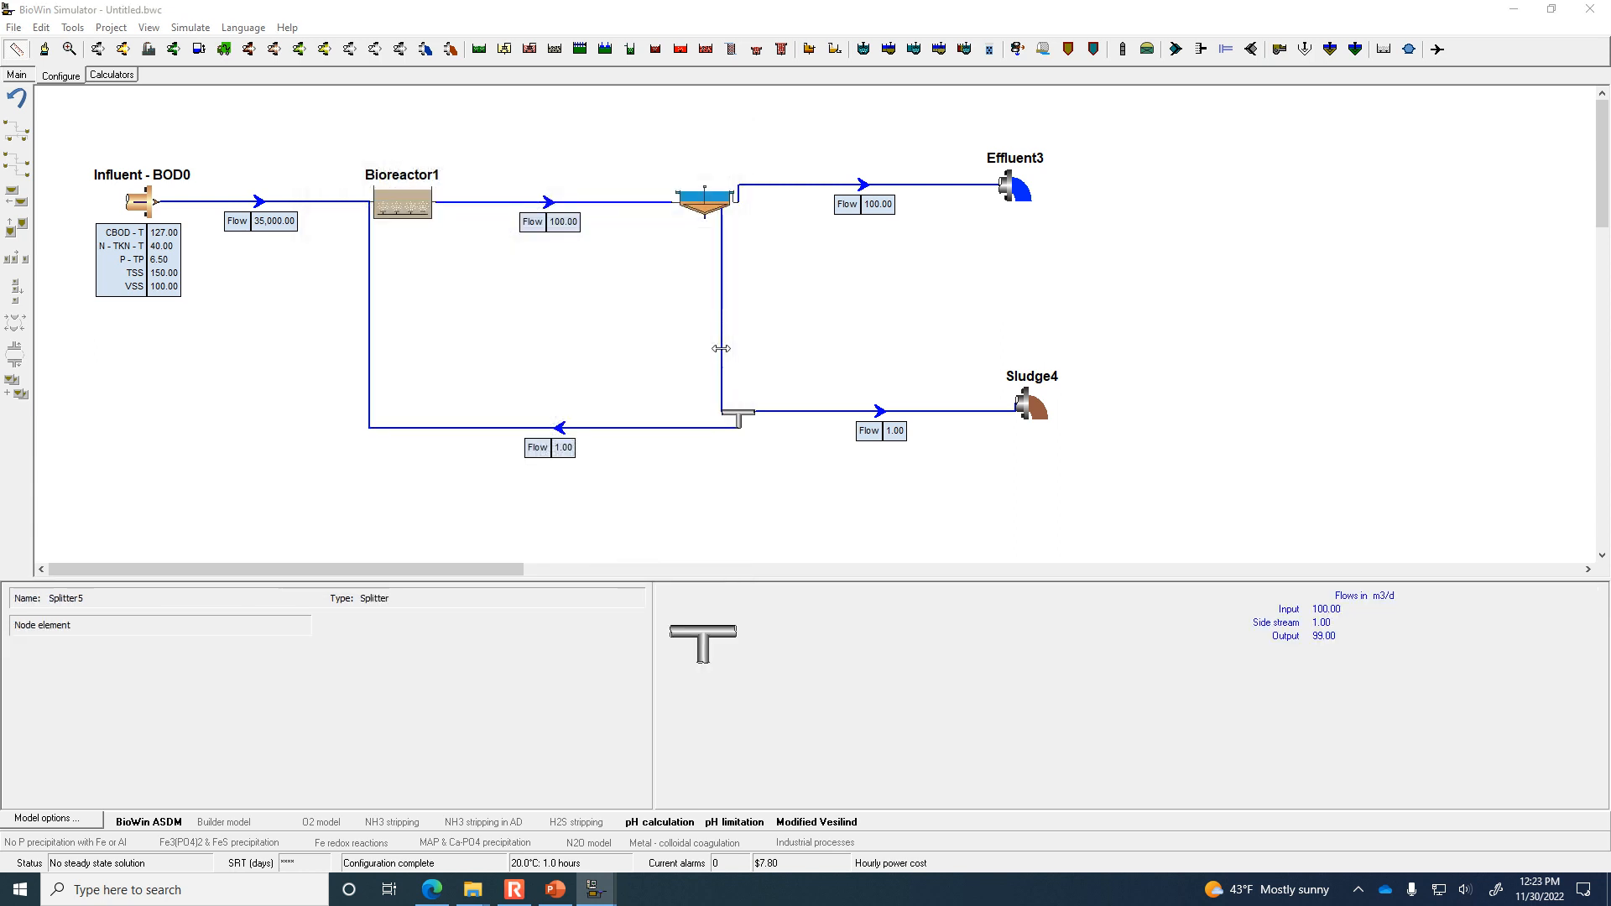
{"action": "double_click", "coordinate": [722, 346]}
{"action": "left_click", "coordinate": [400, 165]}
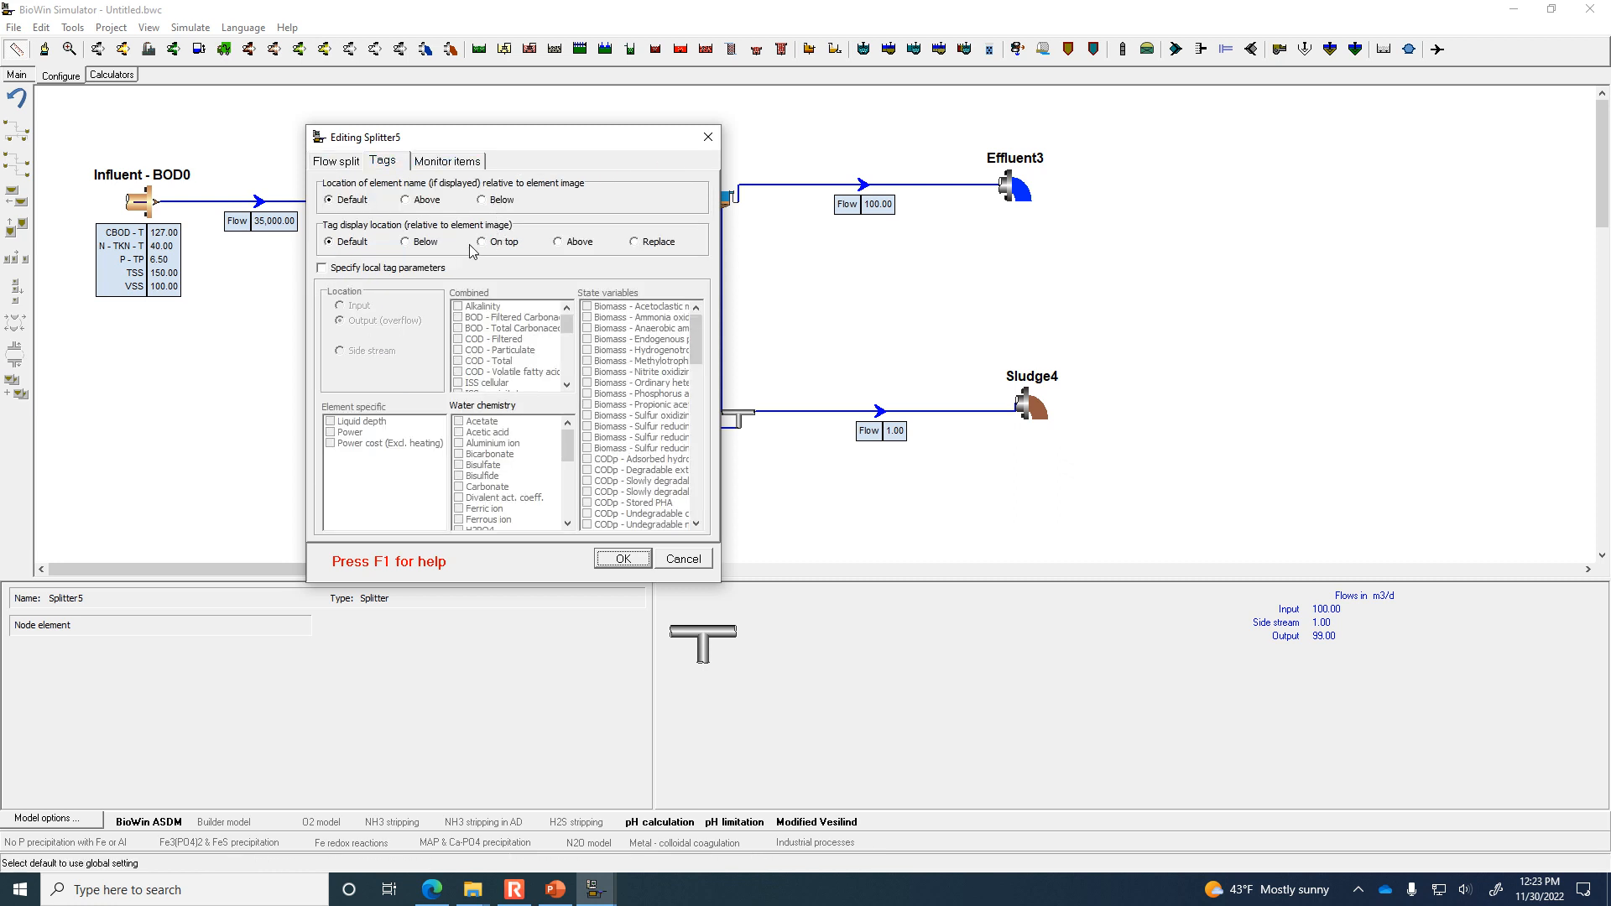
{"action": "left_click", "coordinate": [426, 243]}
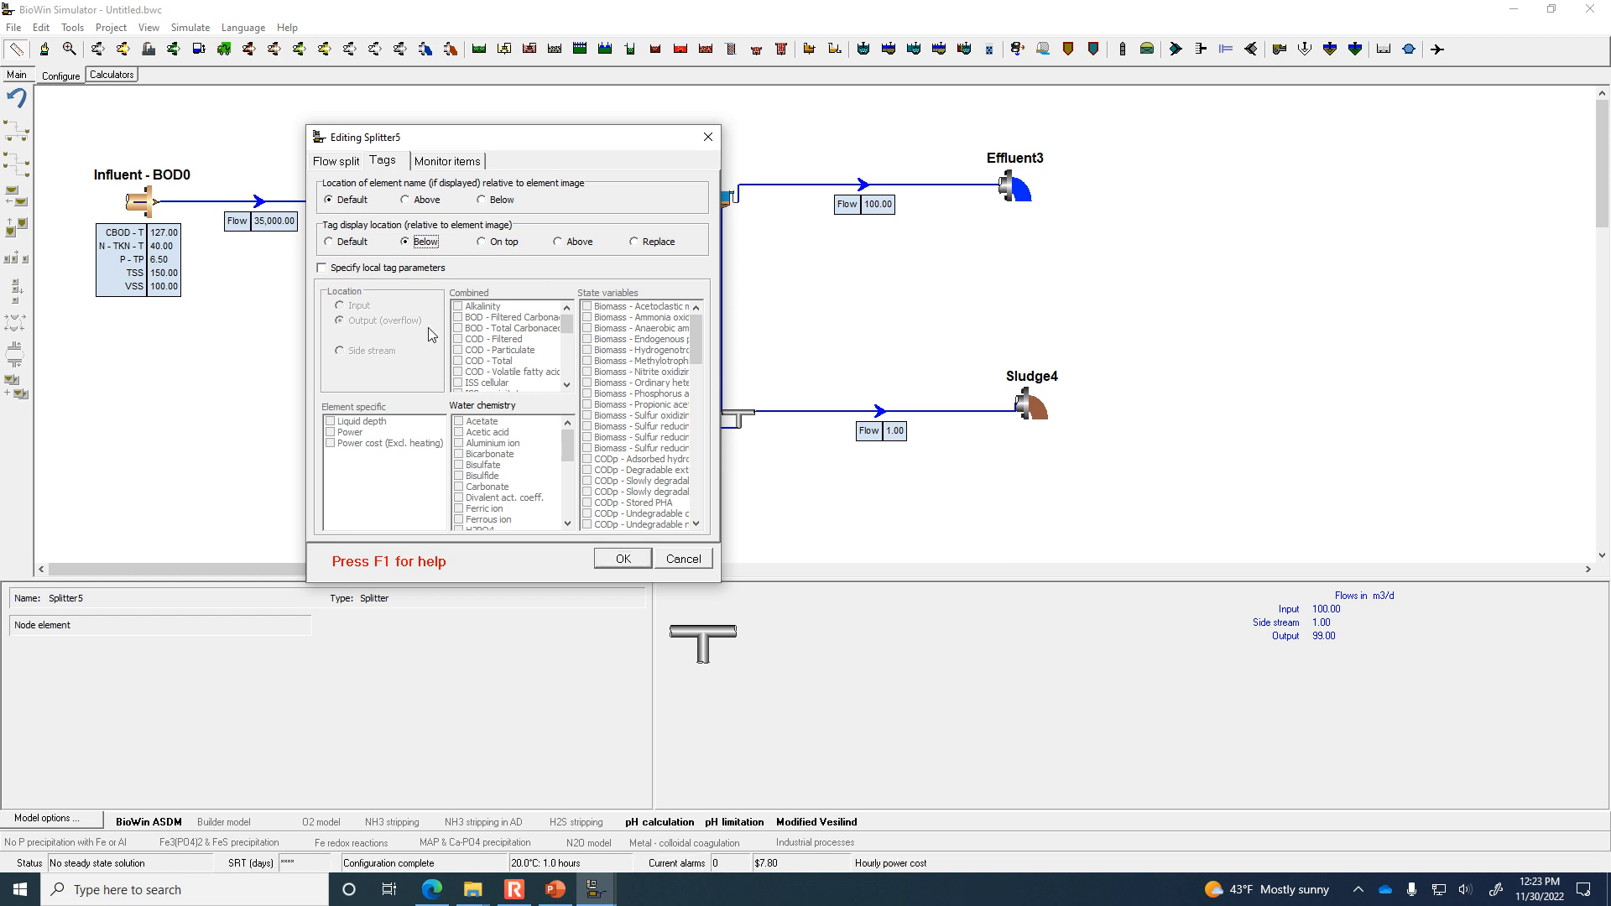
{"action": "left_click", "coordinate": [374, 270]}
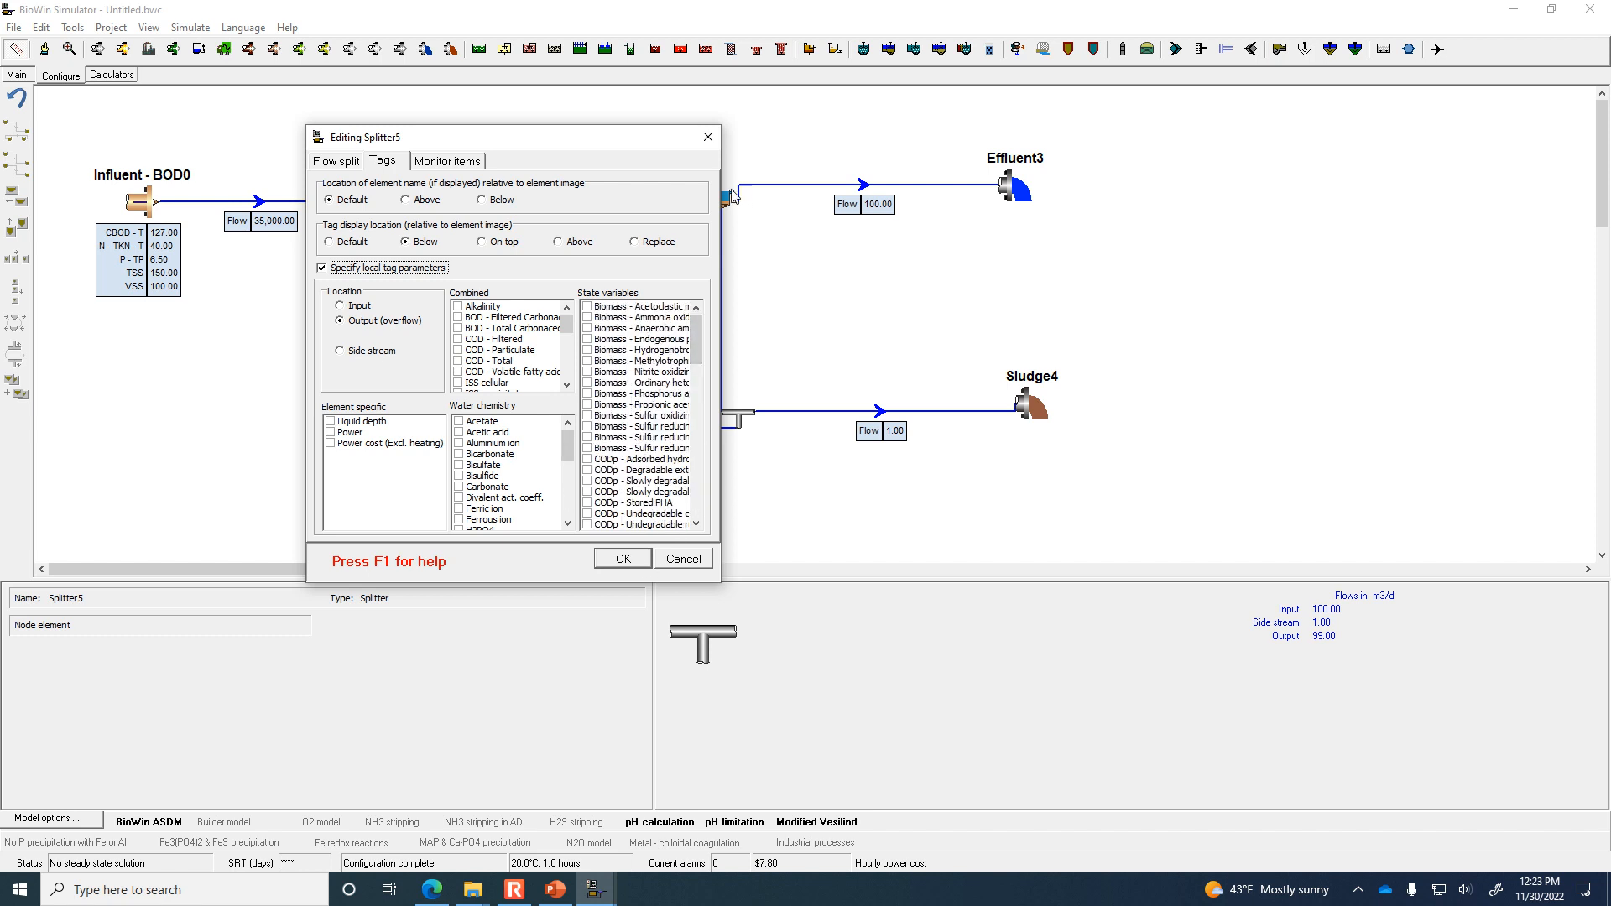
{"action": "left_click", "coordinate": [691, 559]}
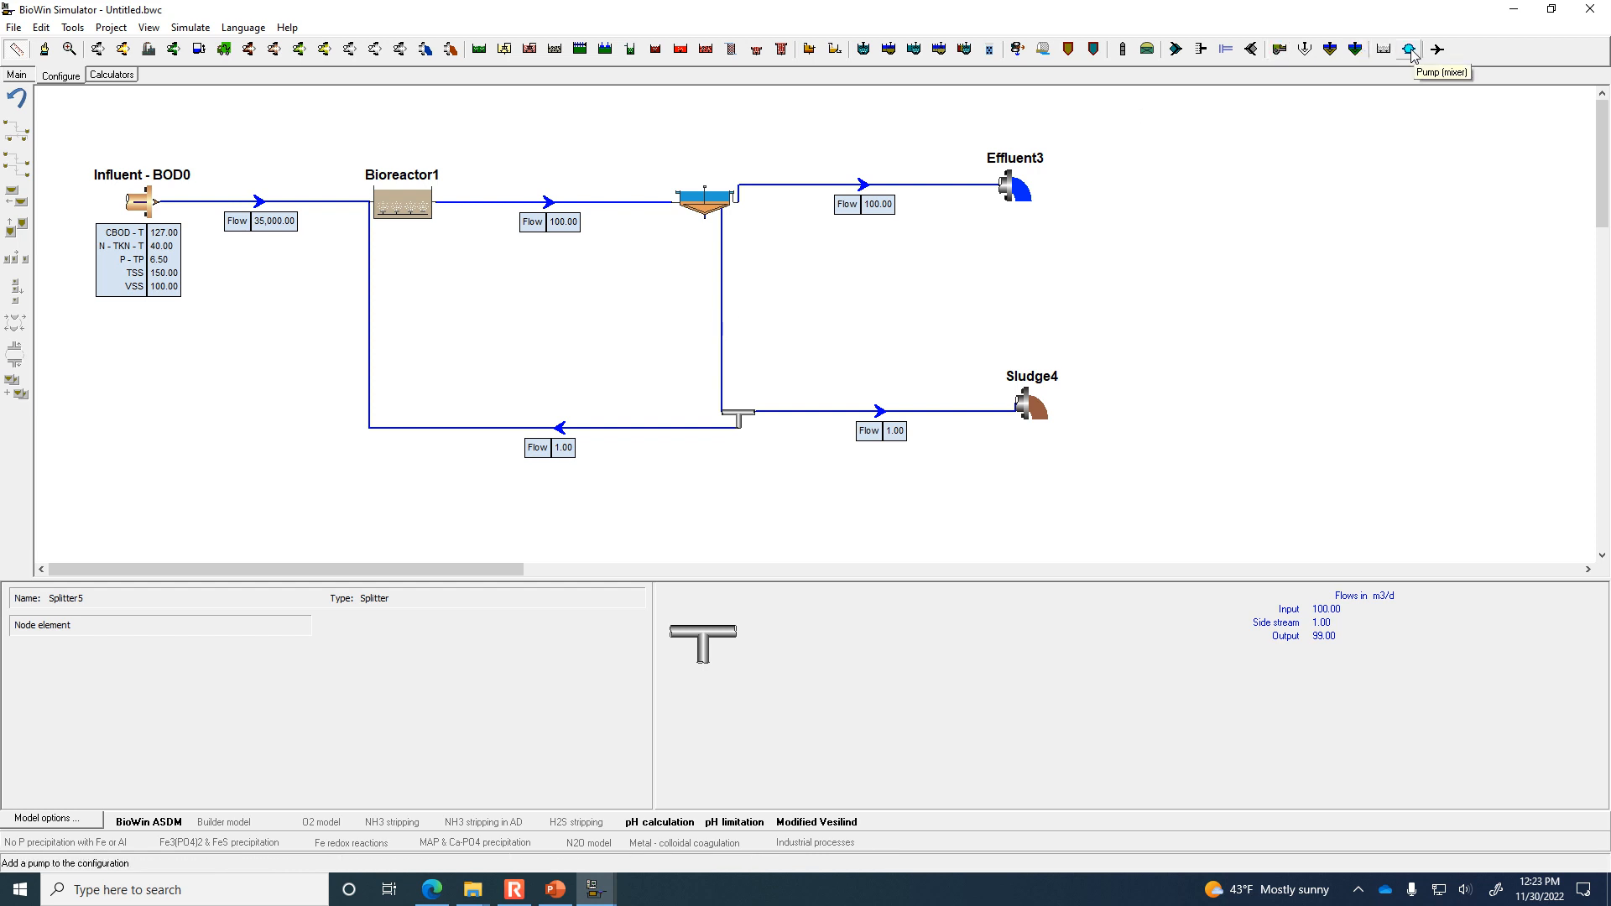
Set the flowsheet zoom to 150% and enlarge the drawing area so the whole layout fits.
{"action": "left_click", "coordinate": [148, 27]}
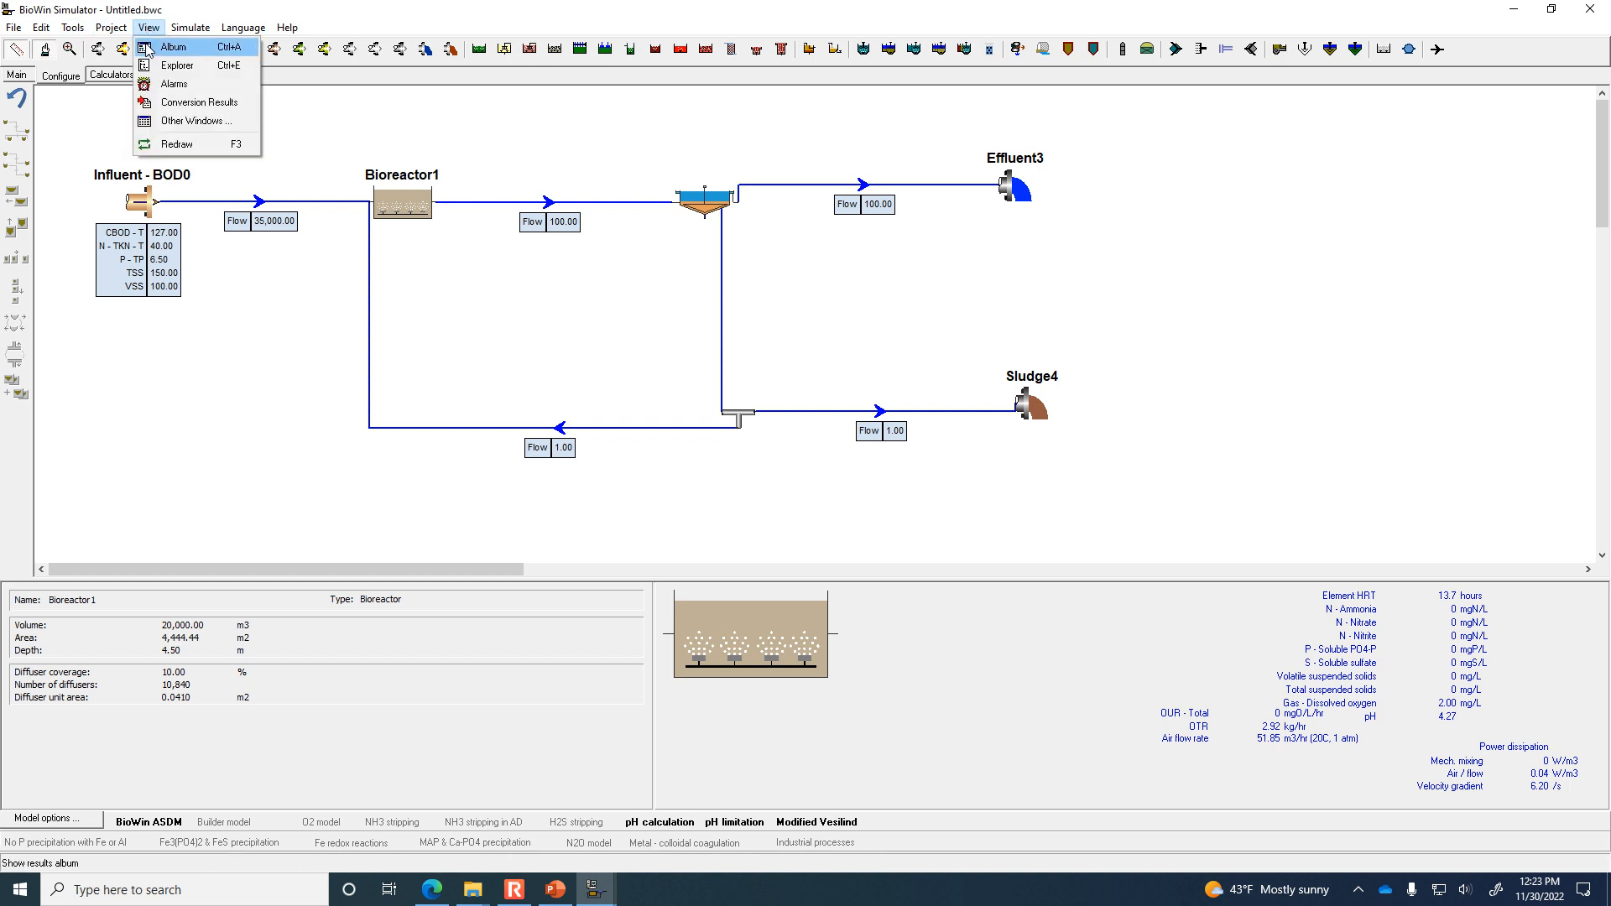
{"action": "left_click", "coordinate": [177, 144]}
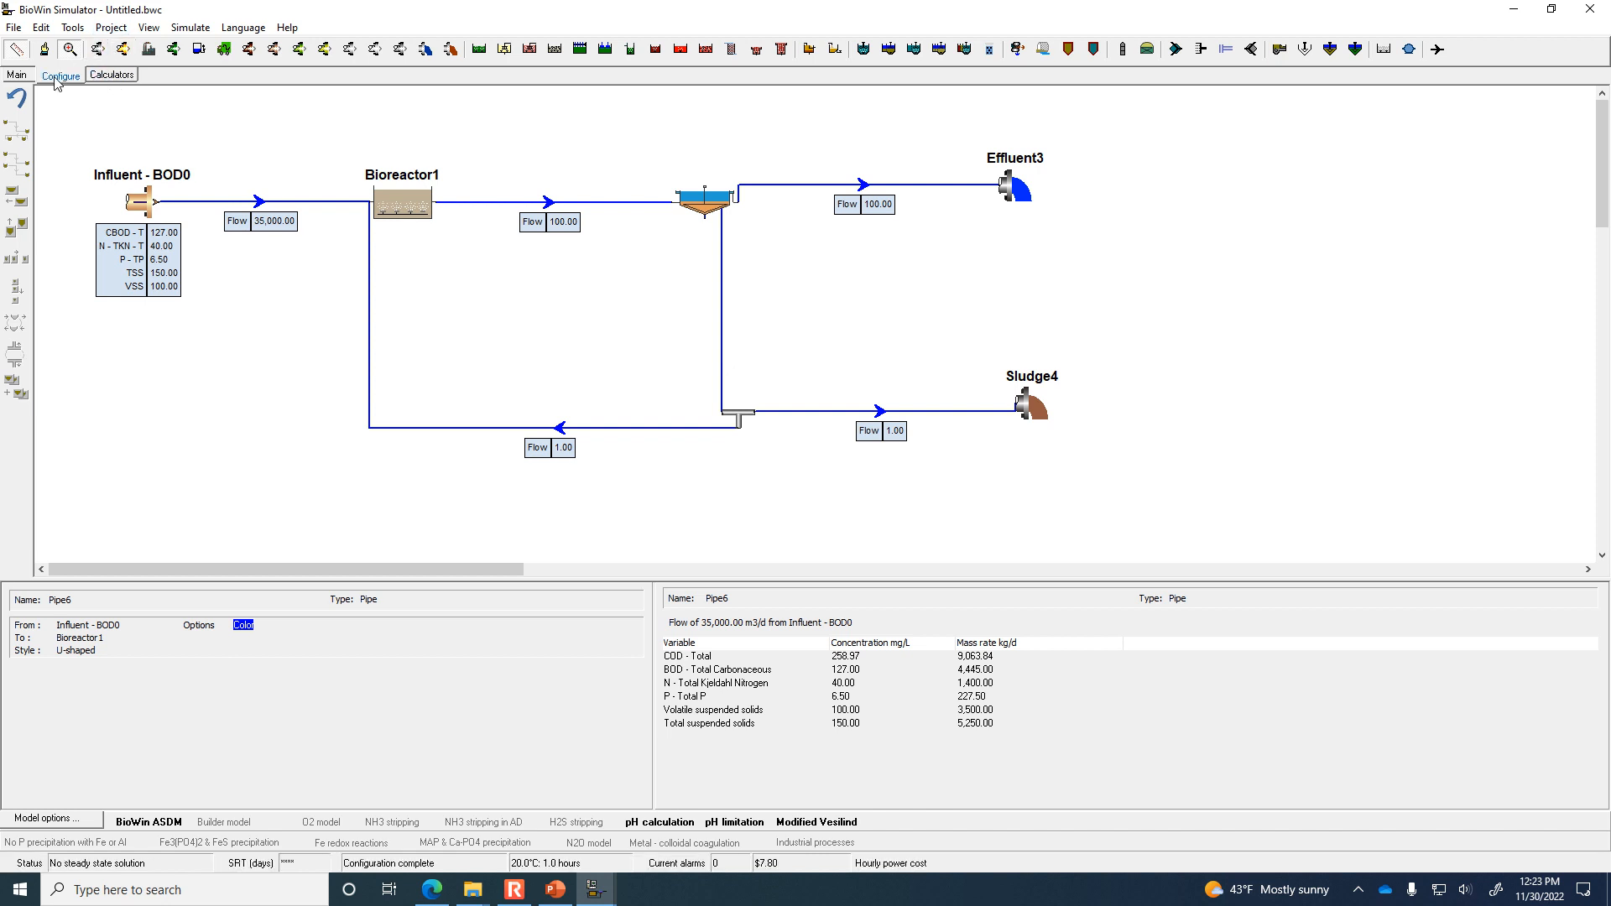
{"action": "left_click", "coordinate": [17, 74]}
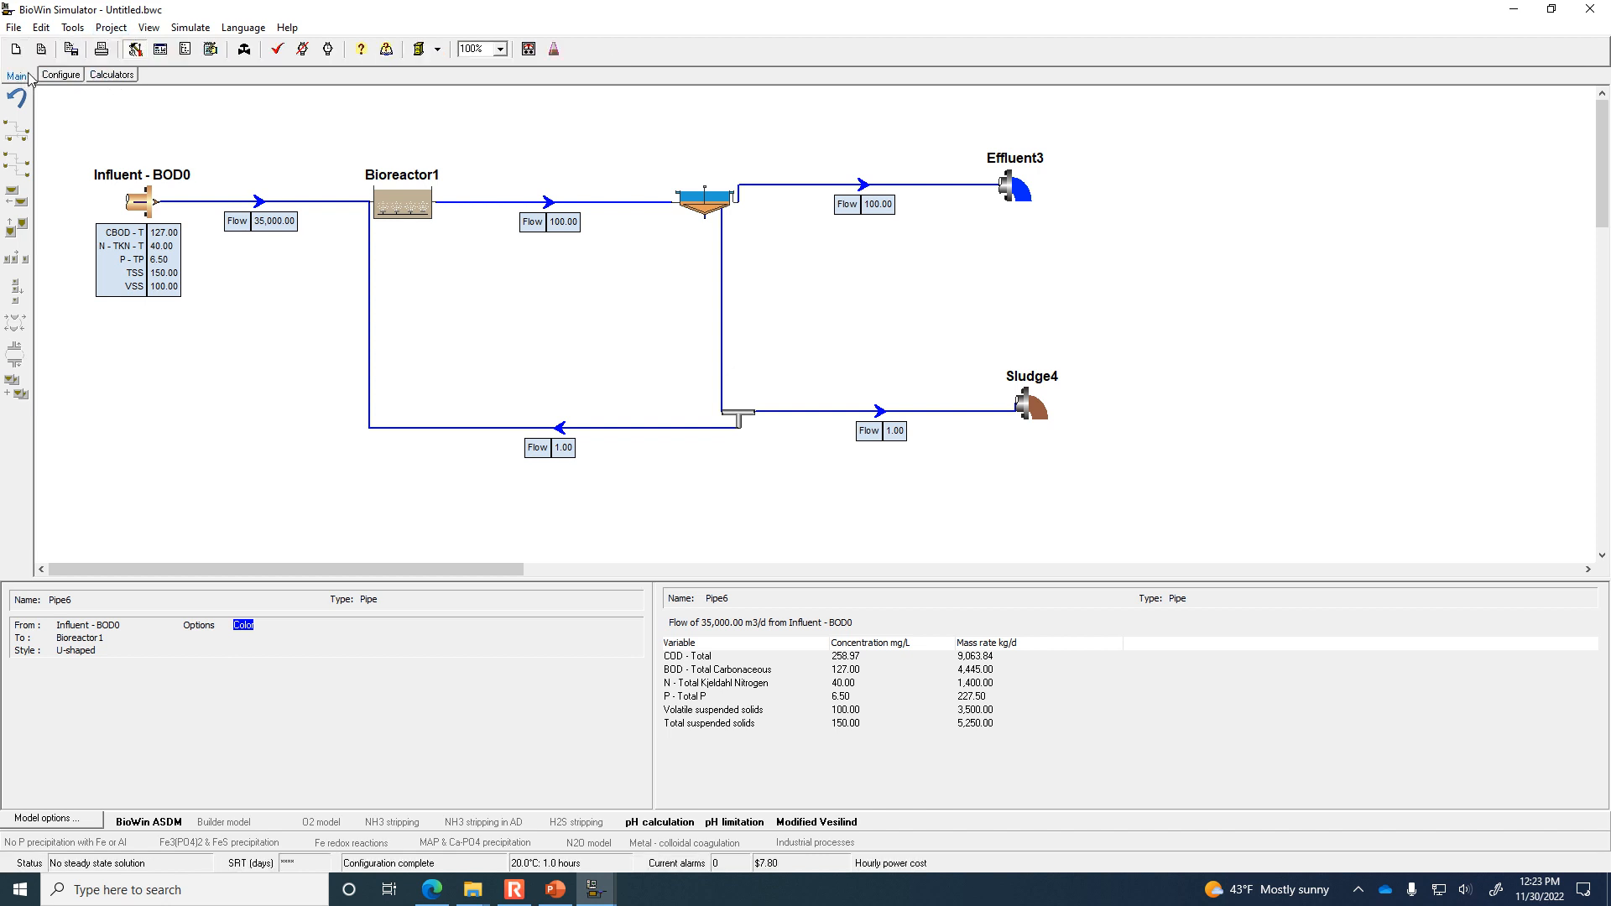
{"action": "left_click", "coordinate": [501, 50]}
{"action": "left_click", "coordinate": [493, 107]}
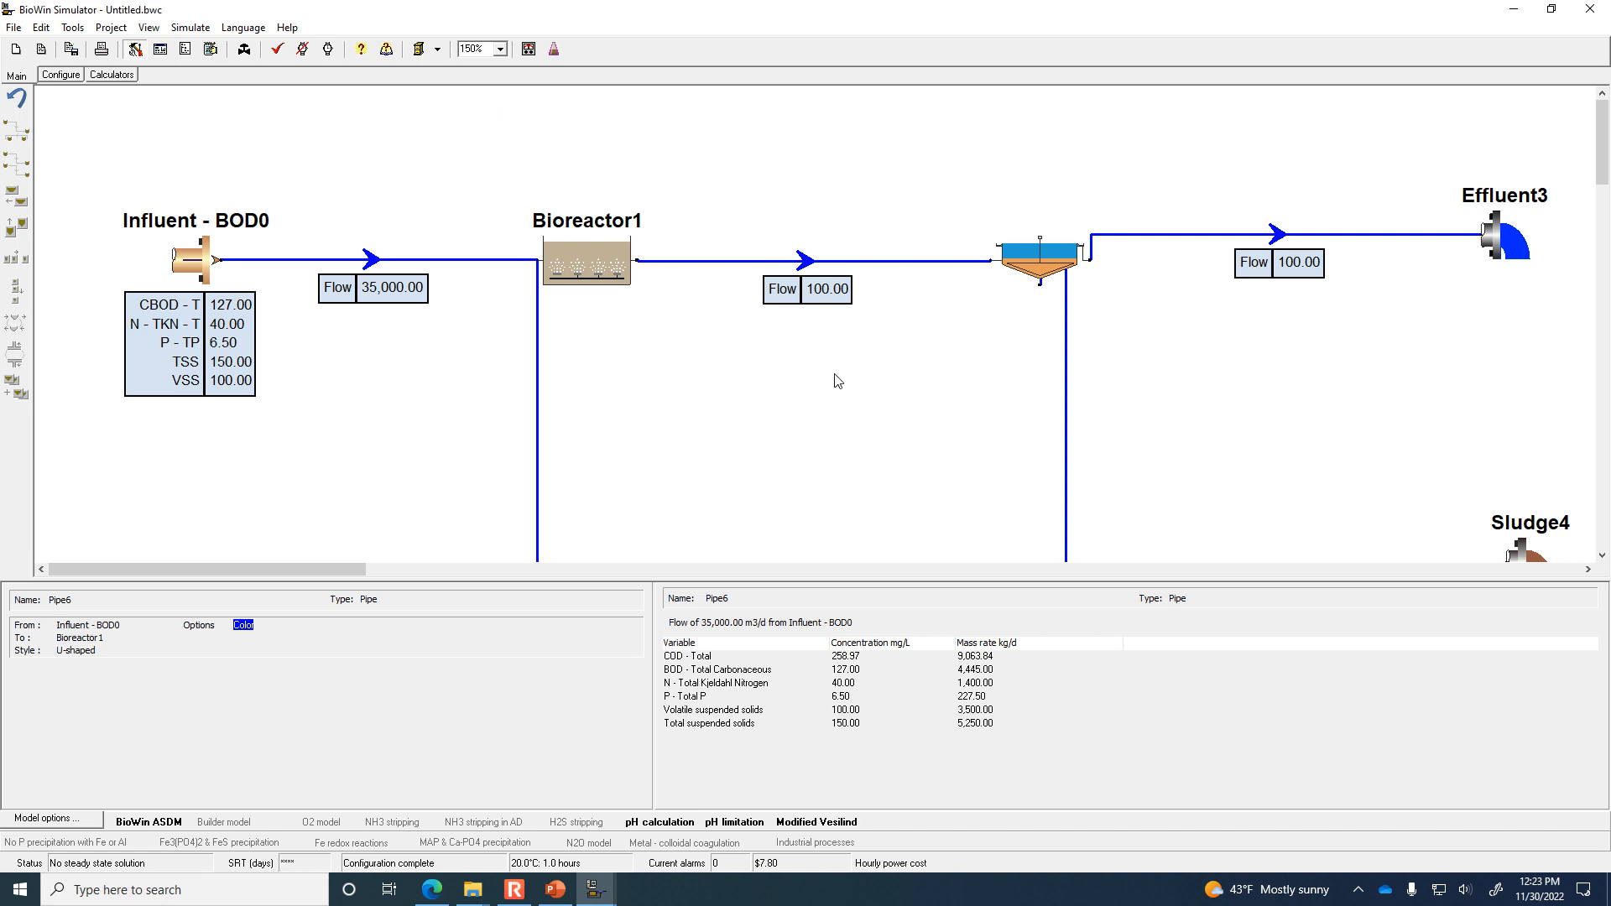
{"action": "left_click_drag", "start_coordinate": [888, 578], "coordinate": [891, 680]}
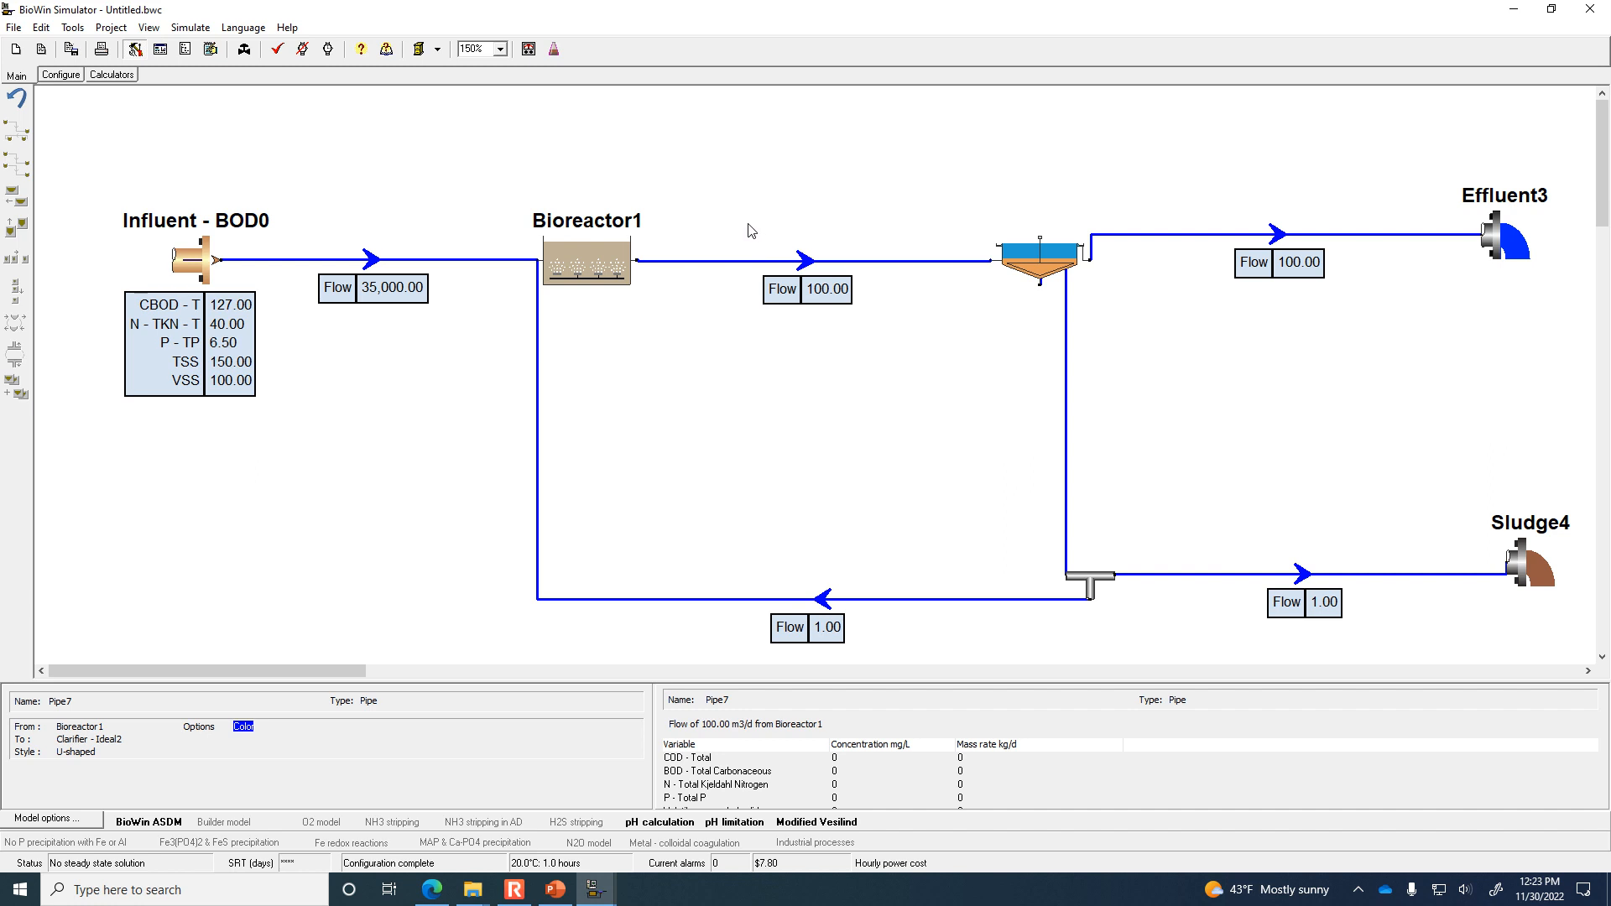
Delete the splitter on the clarifier's underflow line together with its connected pipes.
{"action": "left_click", "coordinate": [69, 75]}
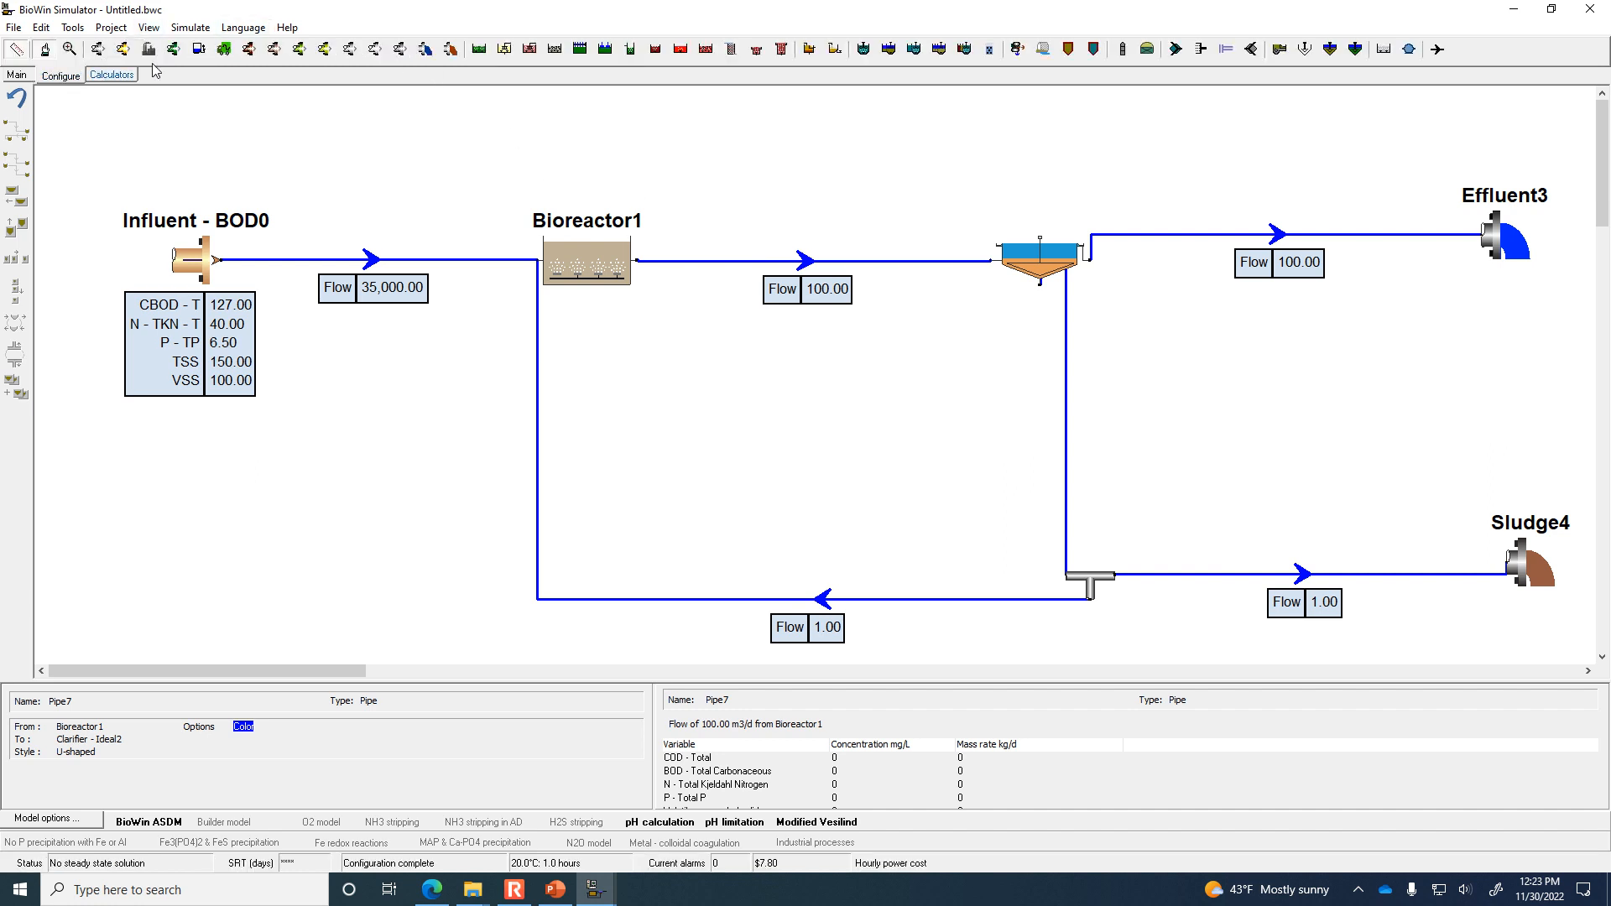
{"action": "left_click", "coordinate": [1437, 49]}
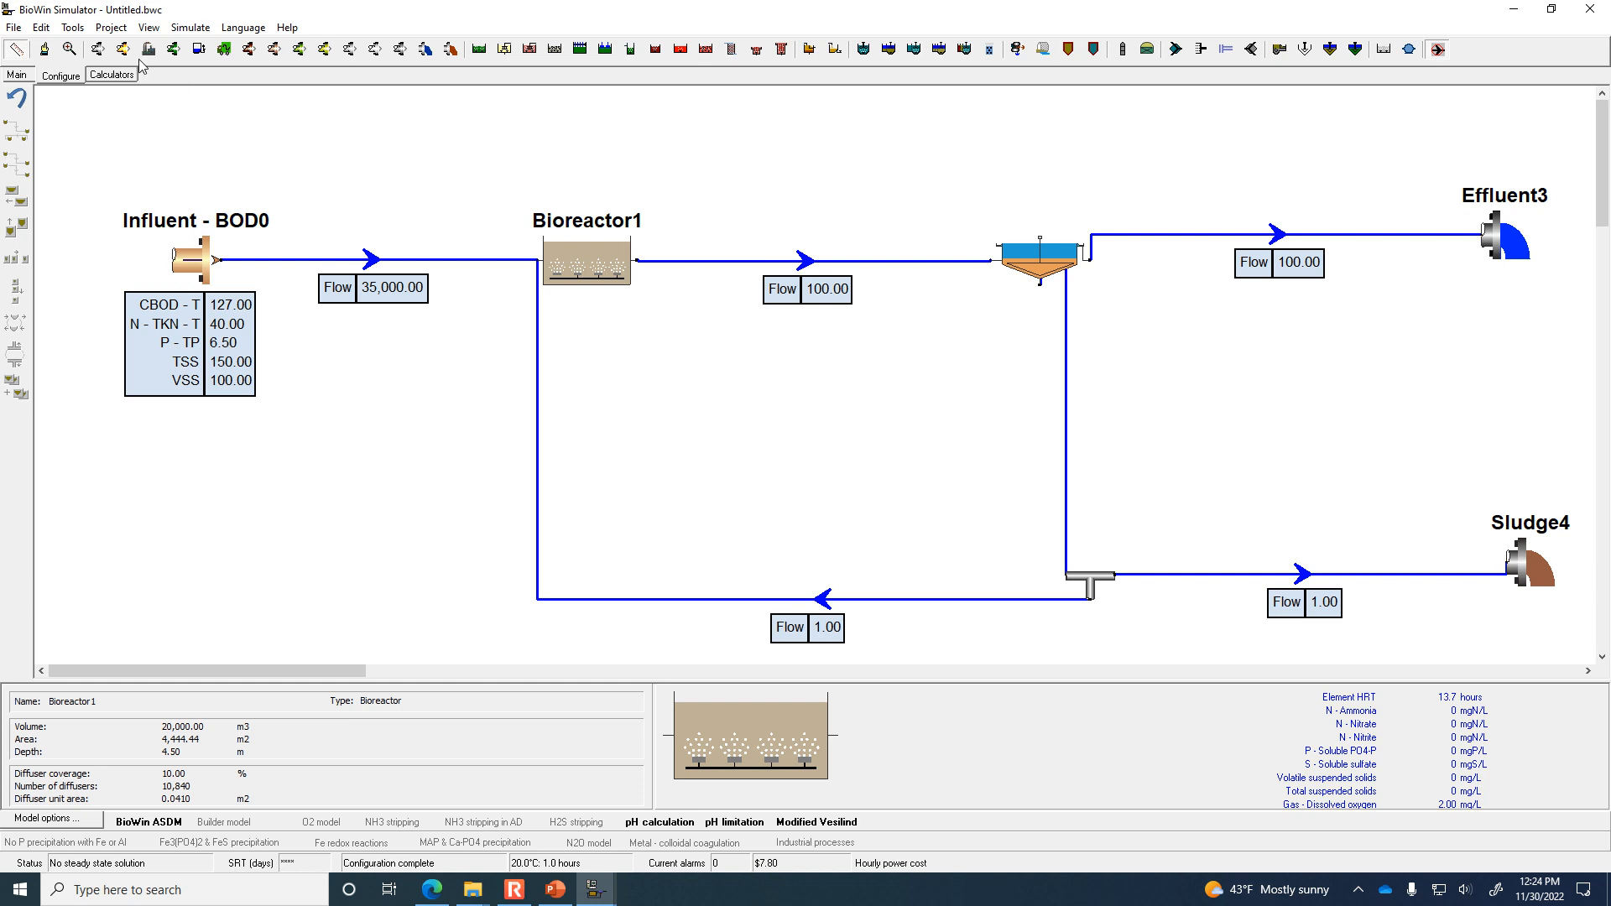
{"action": "left_click", "coordinate": [44, 48]}
{"action": "left_click", "coordinate": [1088, 587]}
{"action": "key", "text": "Delete"}
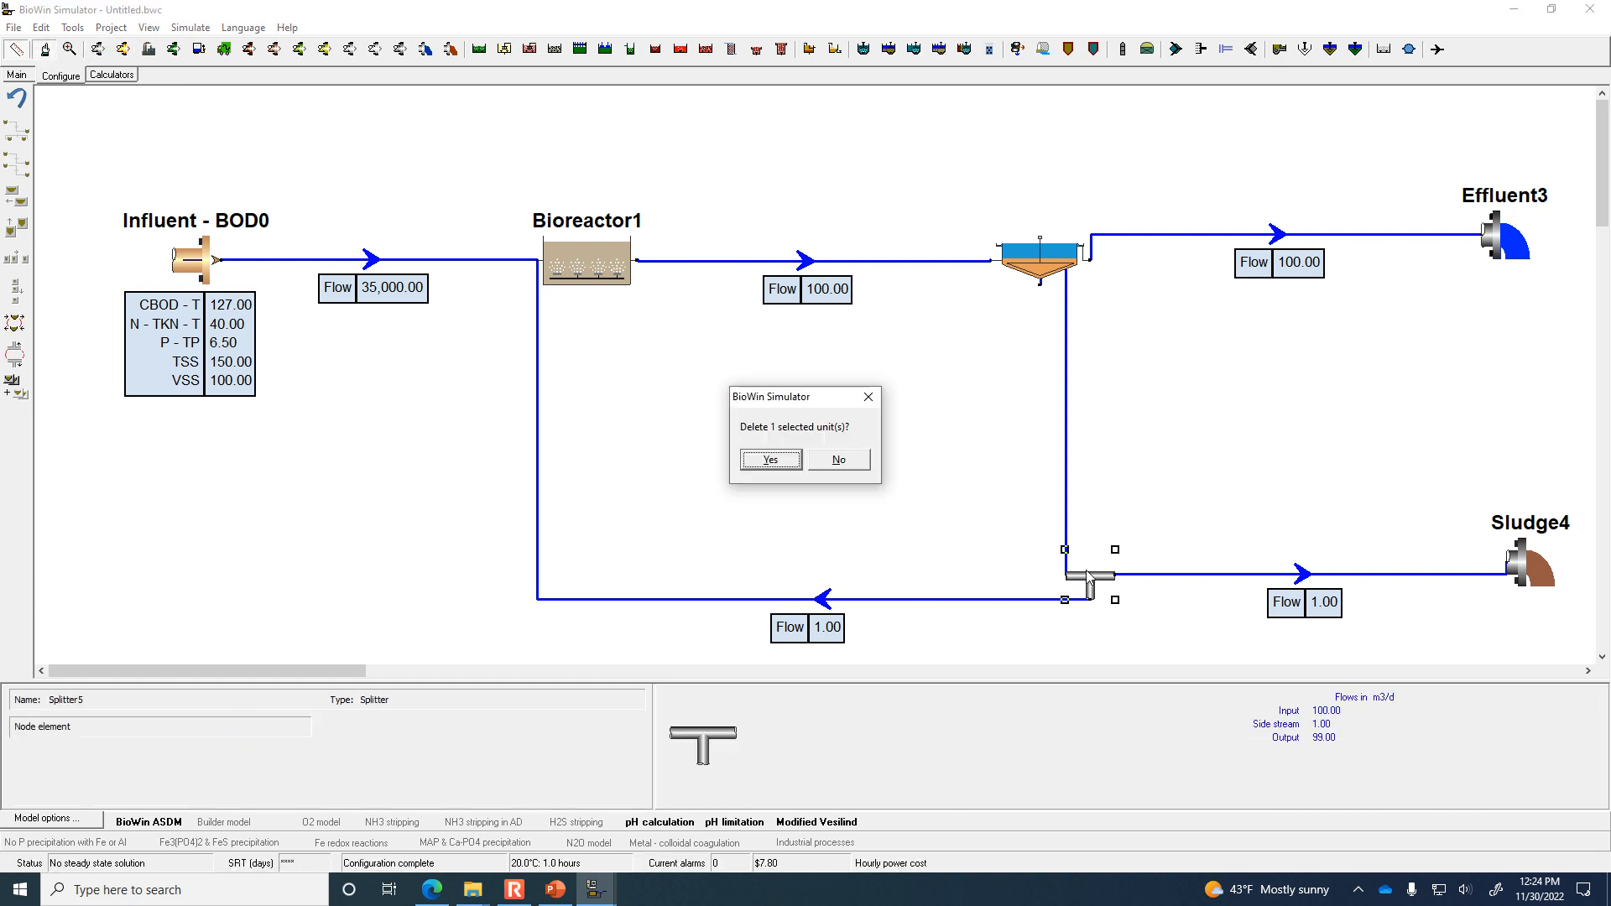
{"action": "left_click", "coordinate": [775, 462]}
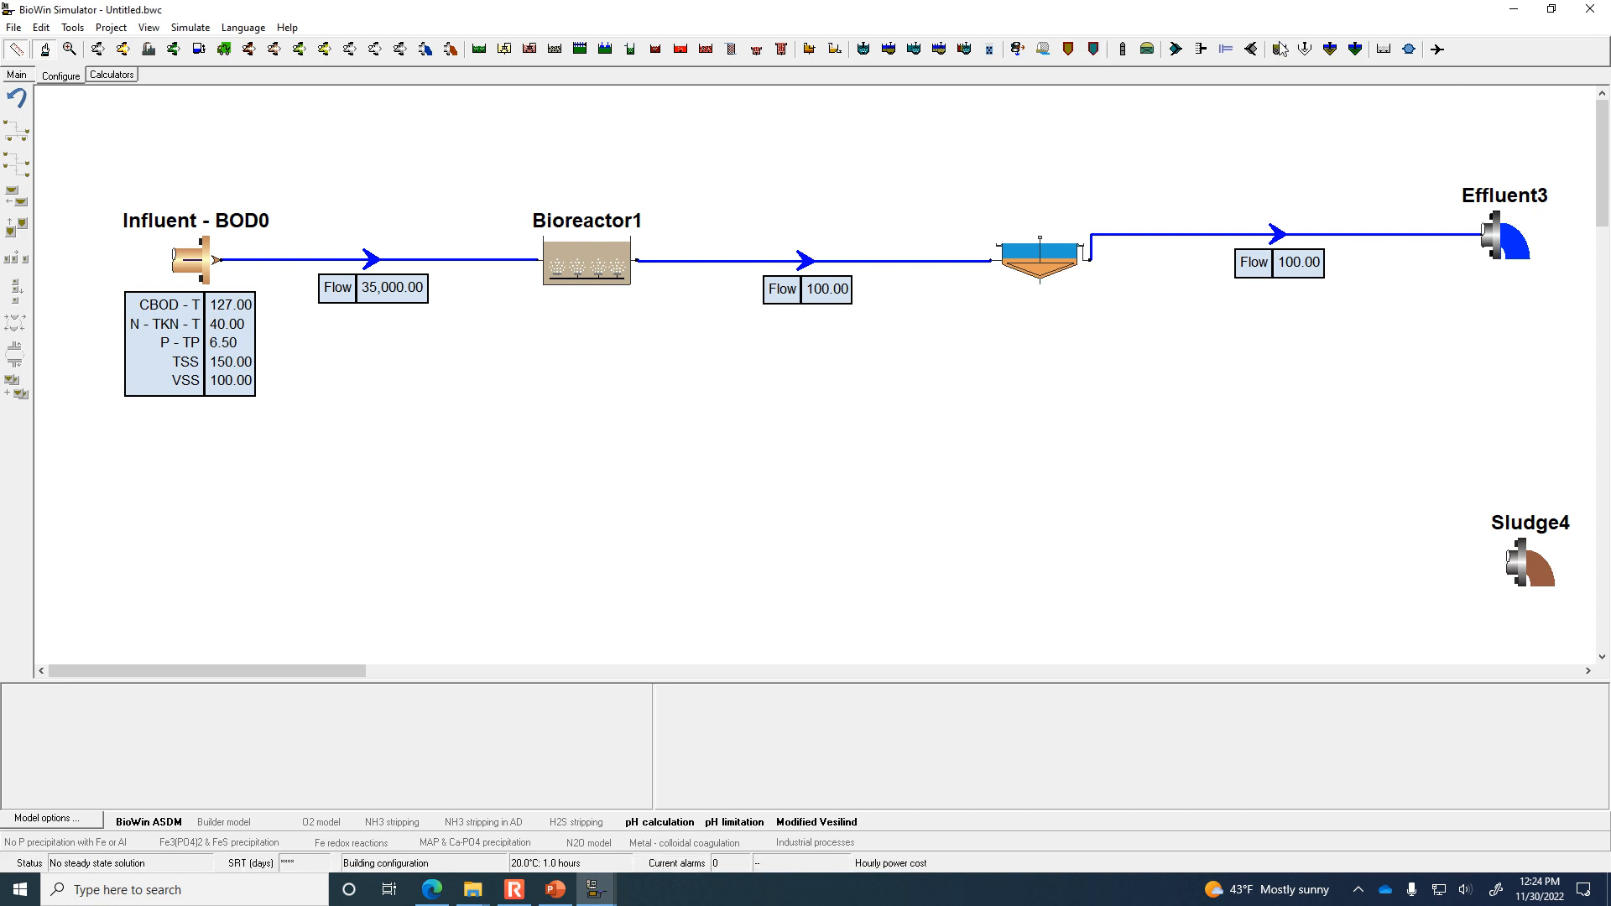
Place a new splitter directly below the clarifier and connect the clarifier's underflow to the splitter's input with a pipe.
{"action": "left_click", "coordinate": [1026, 584]}
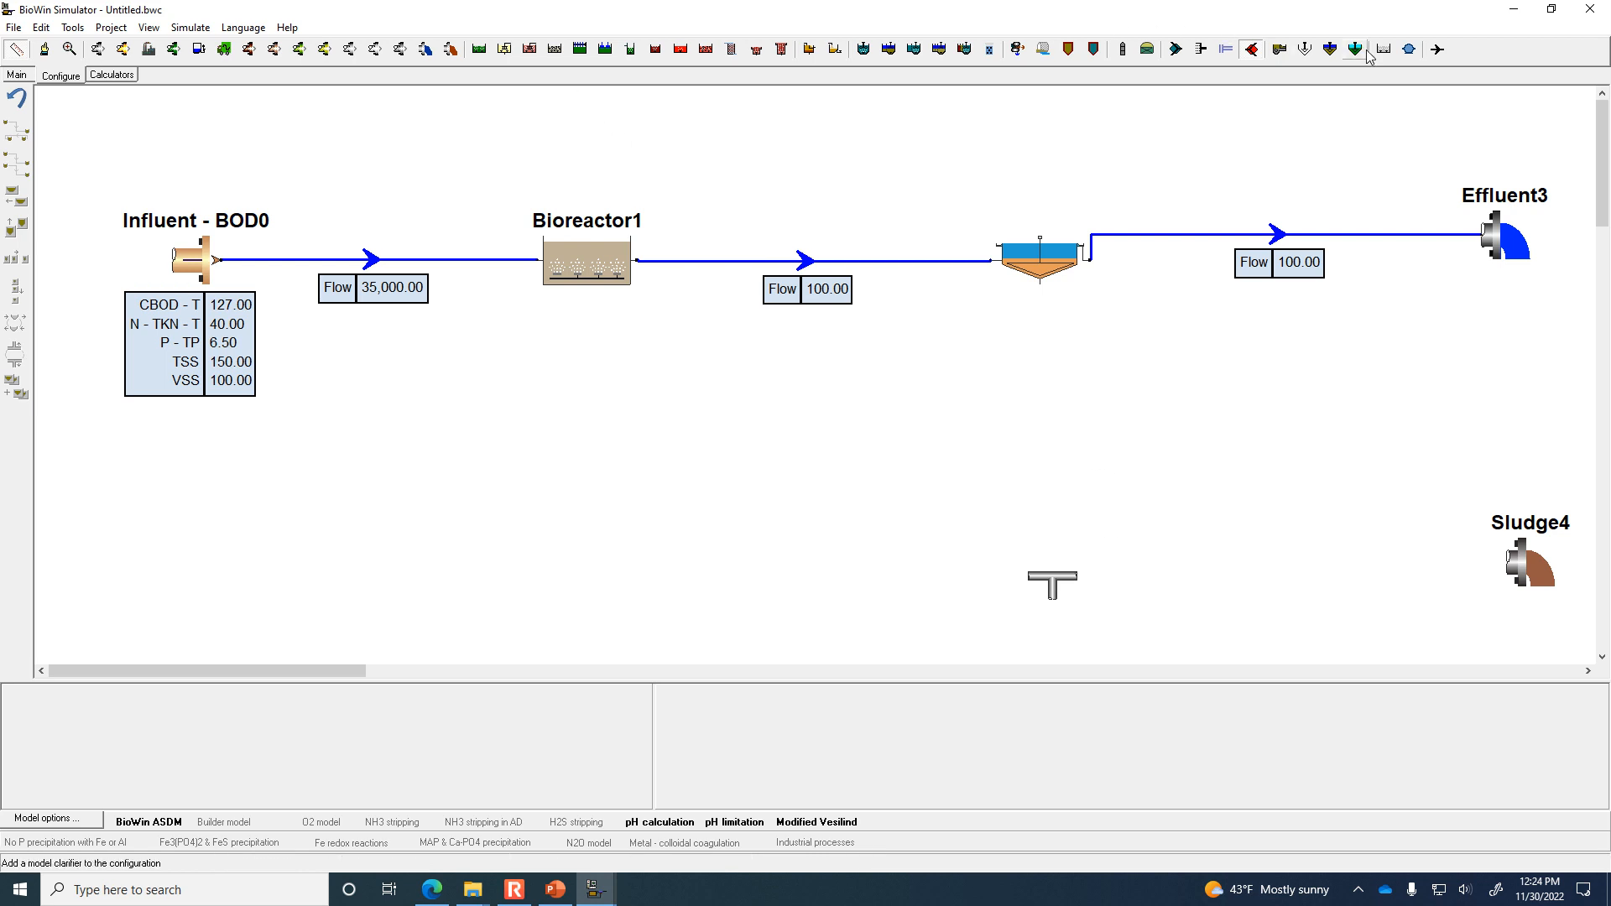
{"action": "left_click", "coordinate": [1438, 49]}
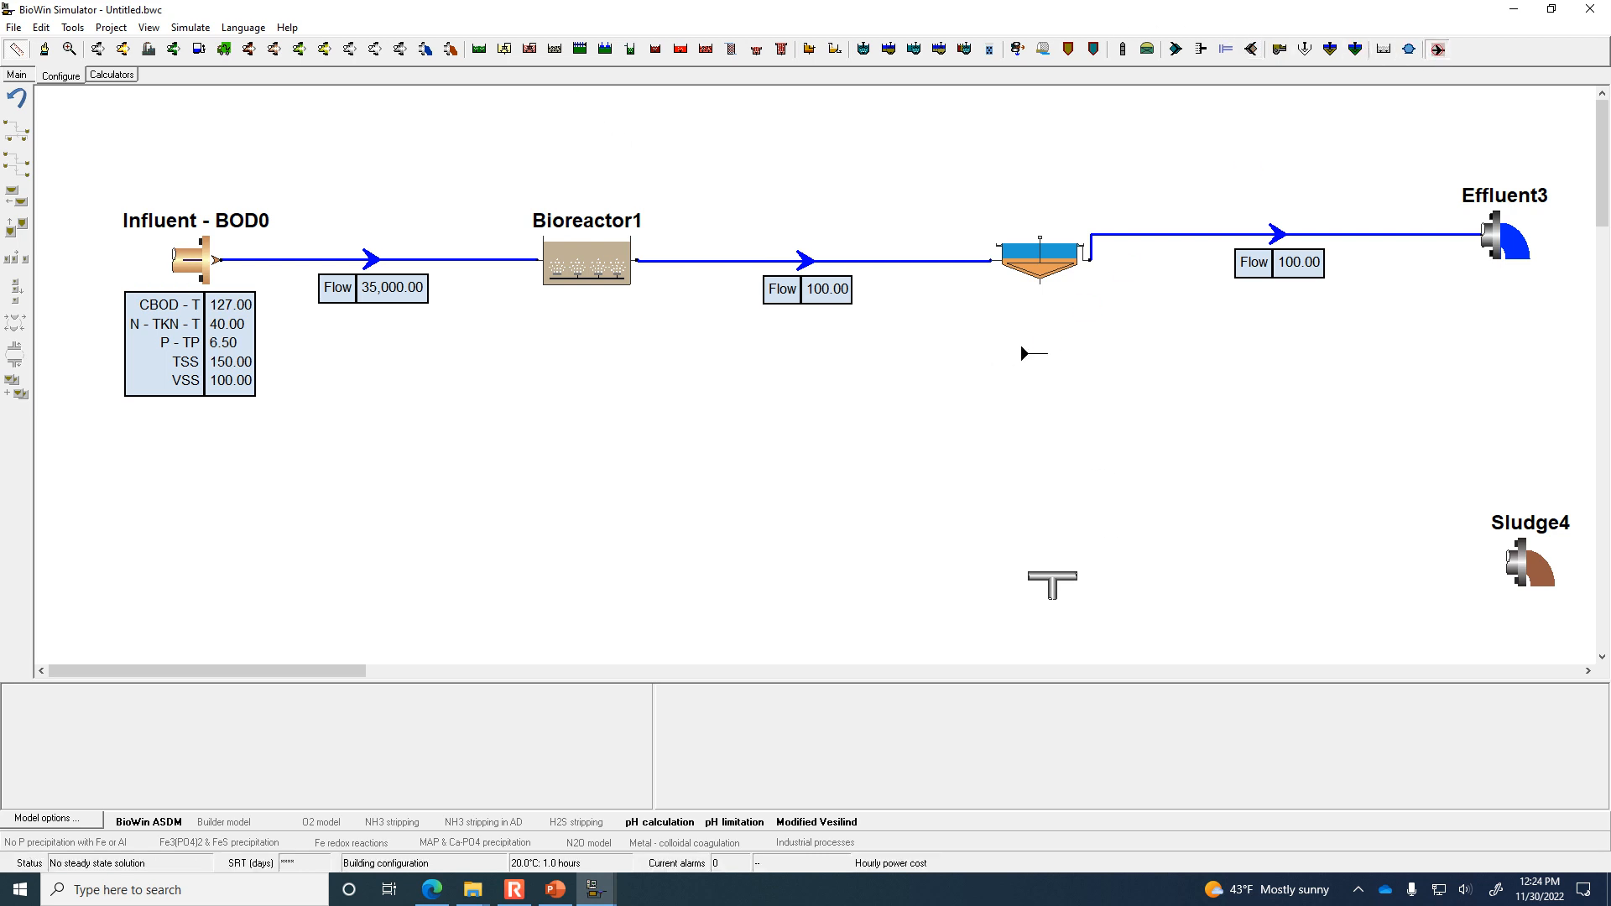
{"action": "mouse_move", "coordinate": [1049, 290]}
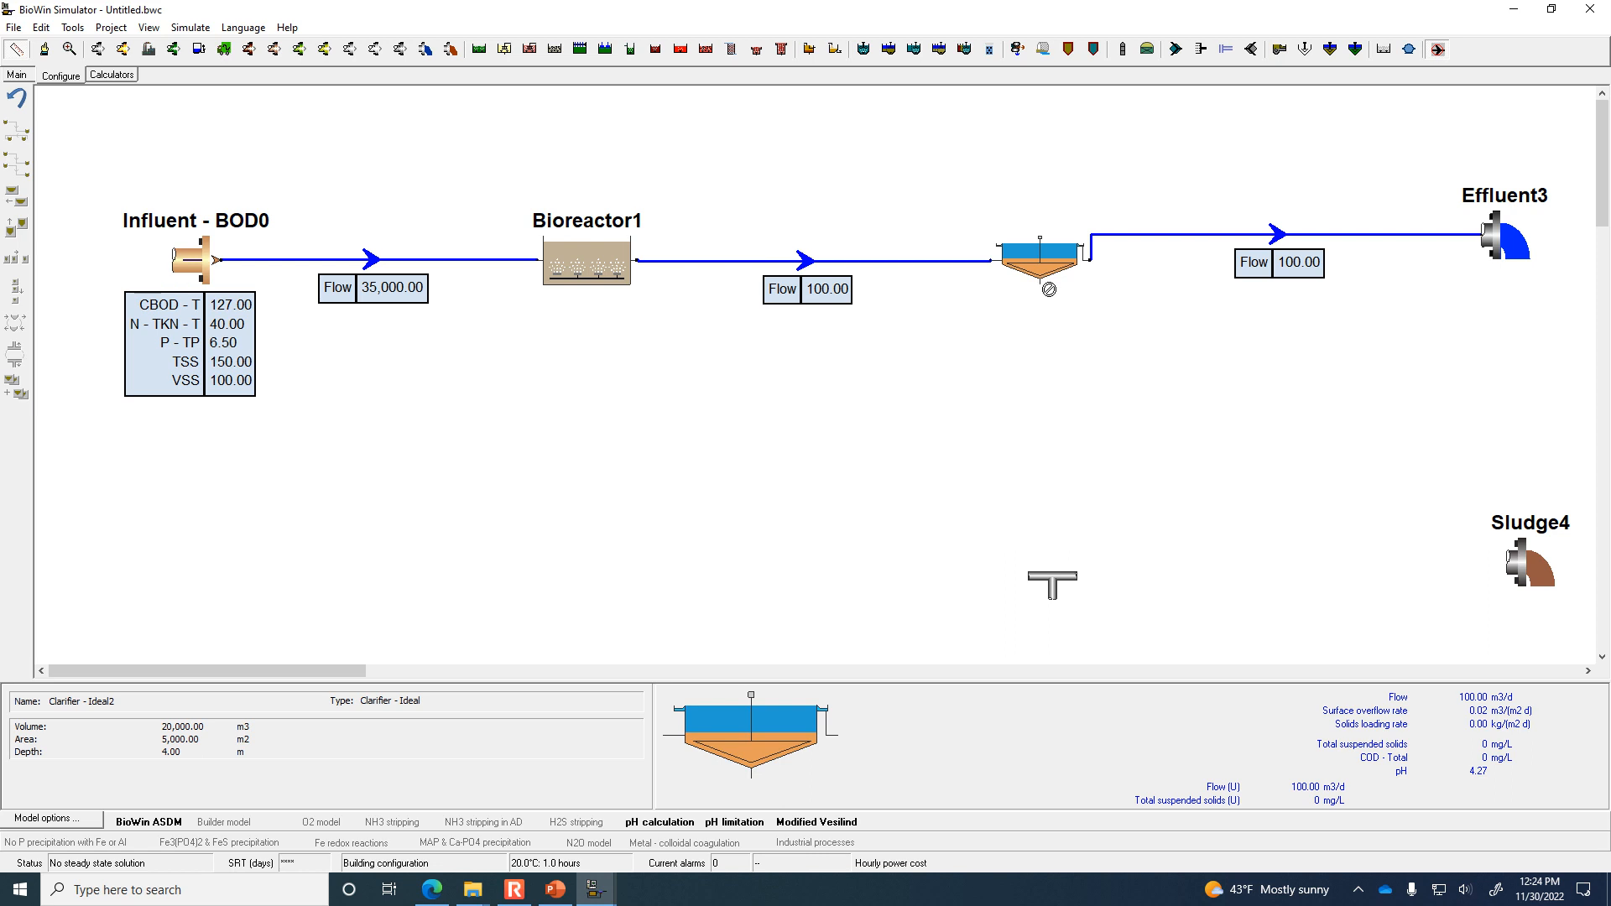
{"action": "mouse_move", "coordinate": [1032, 573]}
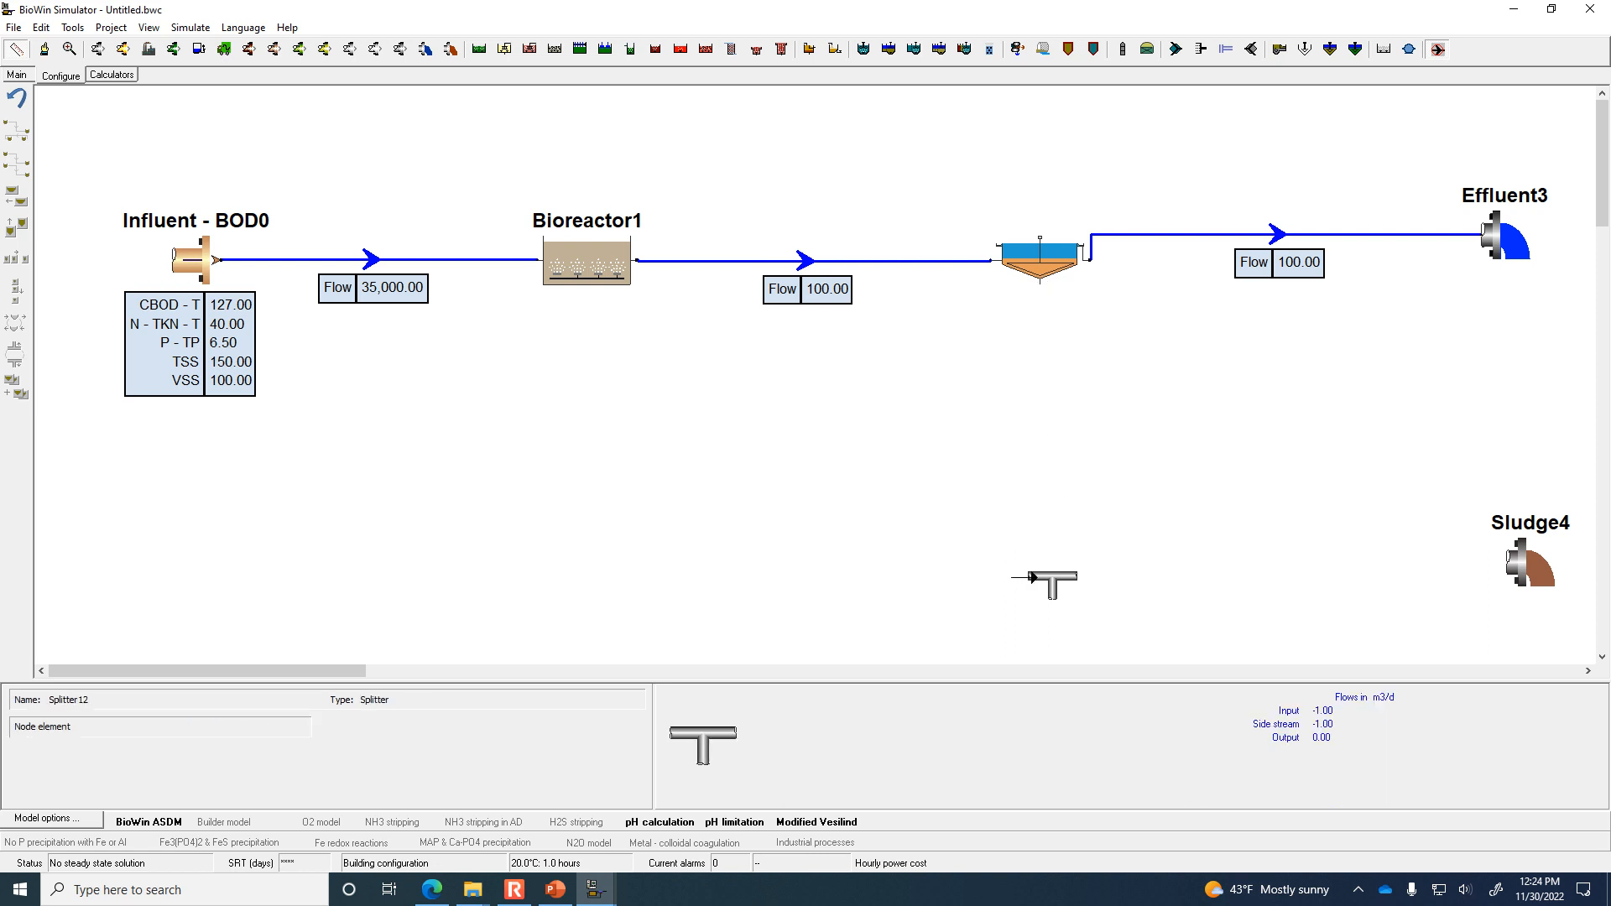
{"action": "left_click", "coordinate": [1032, 576]}
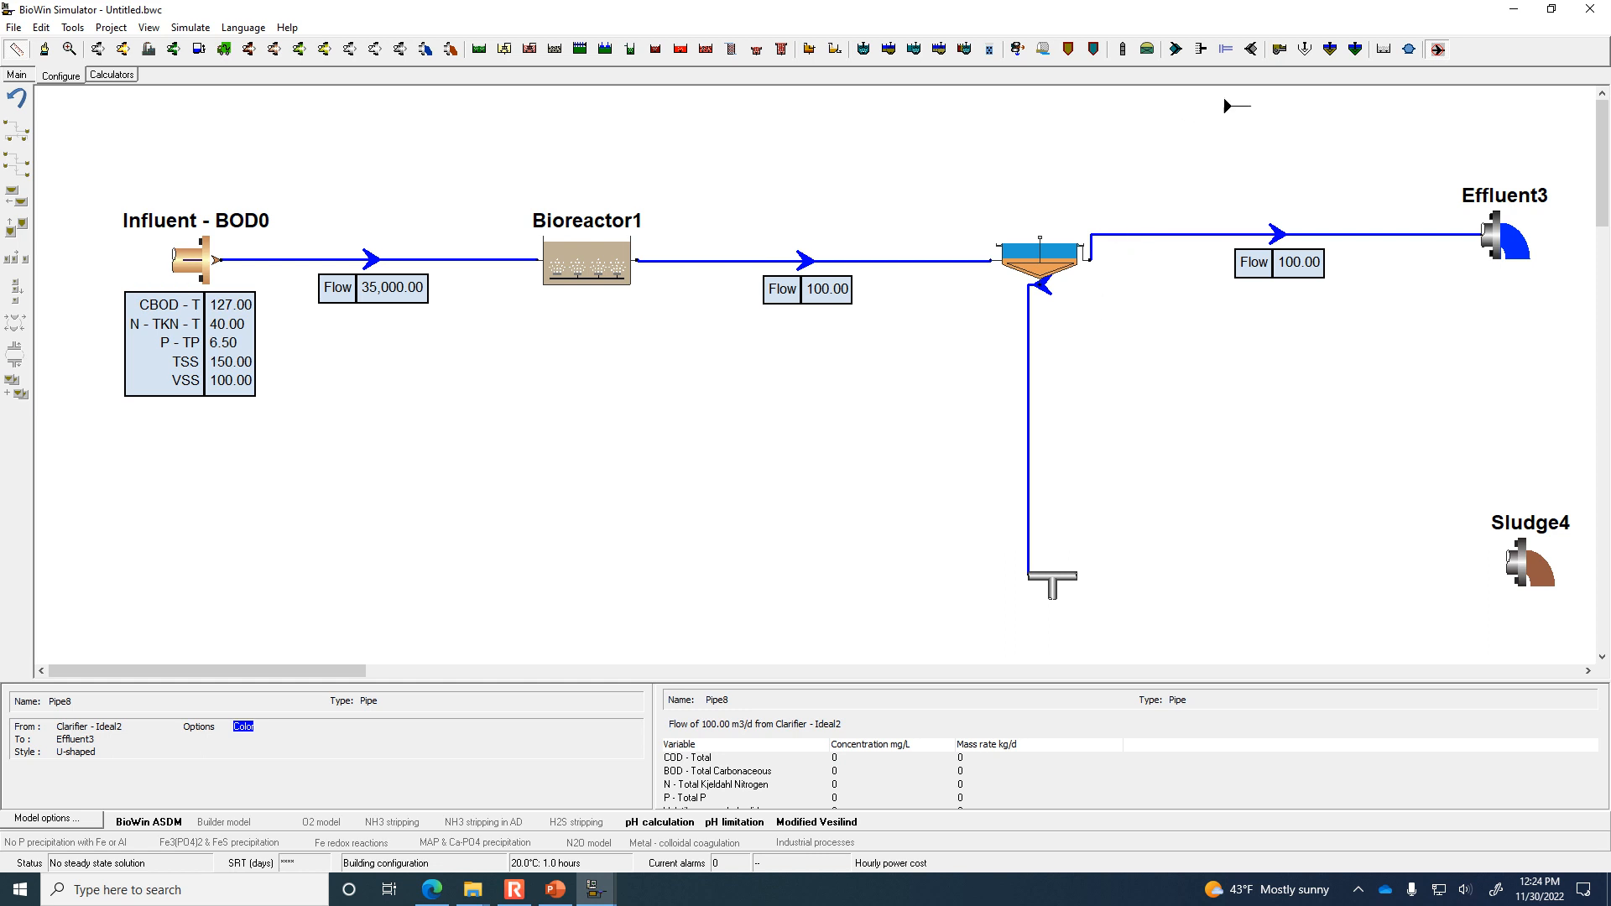
{"action": "mouse_move", "coordinate": [1076, 580]}
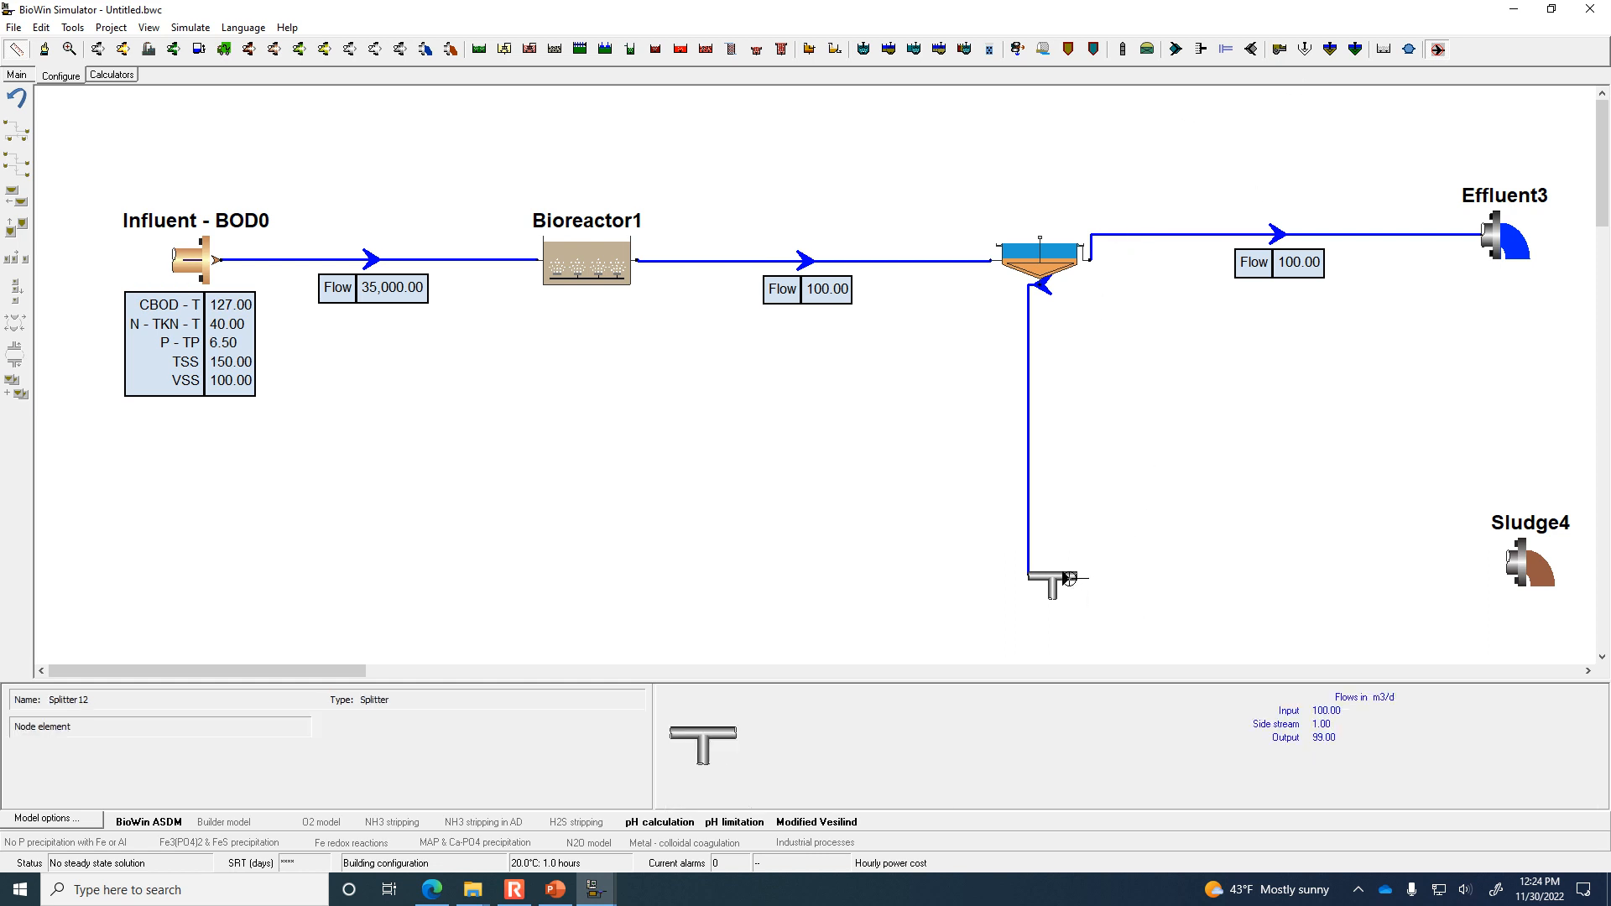
Connect the splitter's straight outlet to Sludge4 and its side outlet to the bioreactor's input with pipes.
{"action": "left_click", "coordinate": [1493, 562]}
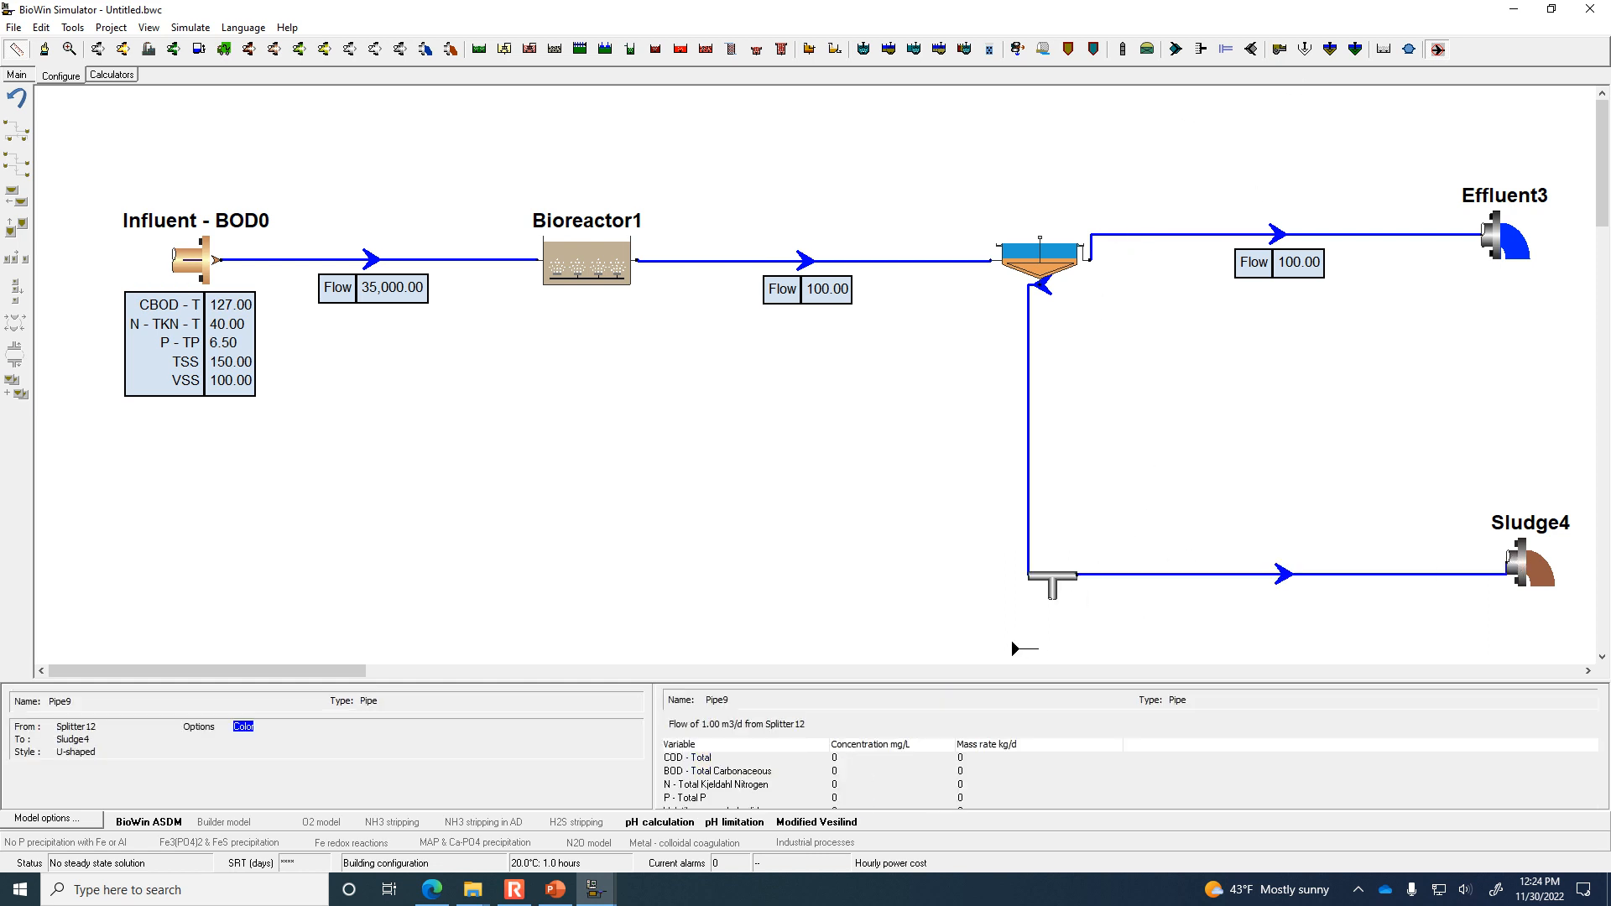
{"action": "left_click", "coordinate": [1059, 601]}
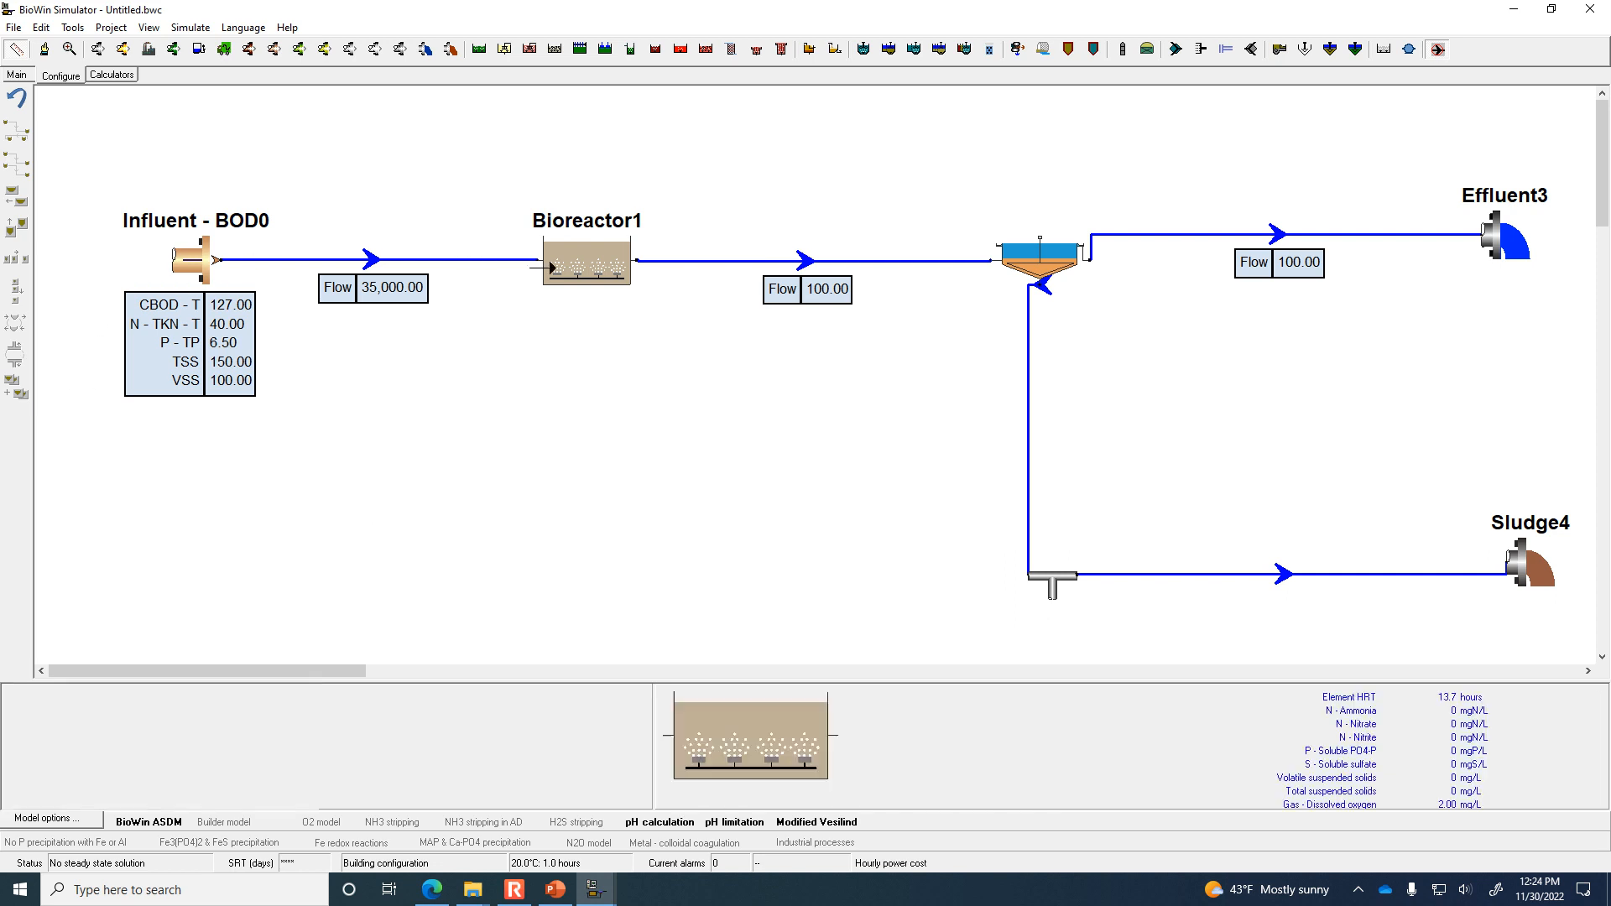
{"action": "left_click", "coordinate": [562, 270]}
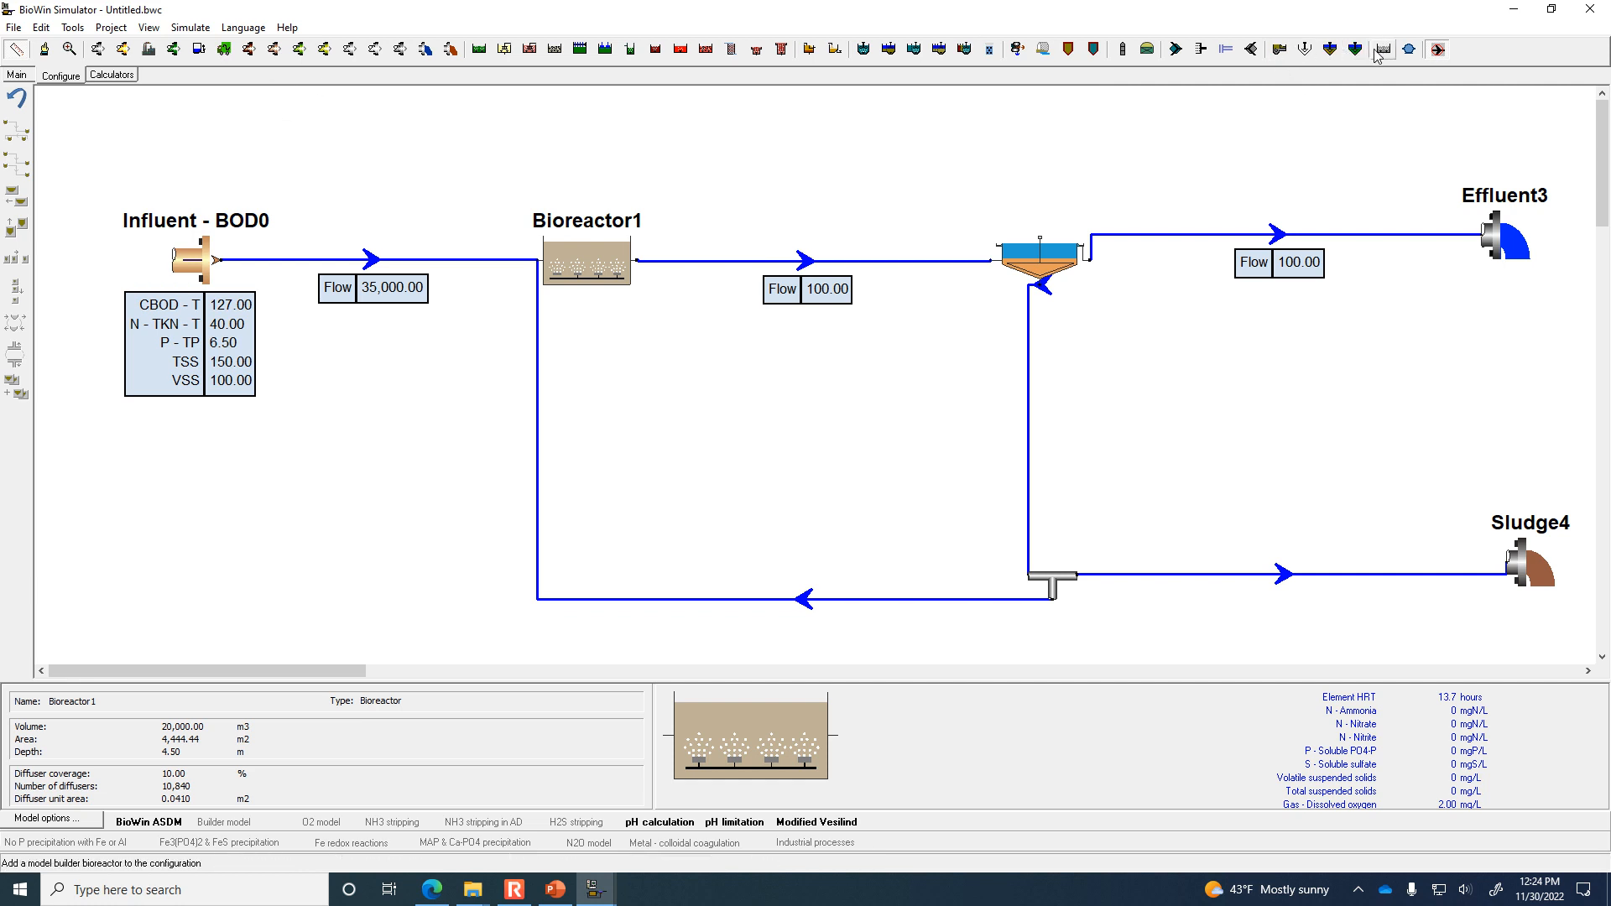
{"action": "left_click", "coordinate": [45, 52]}
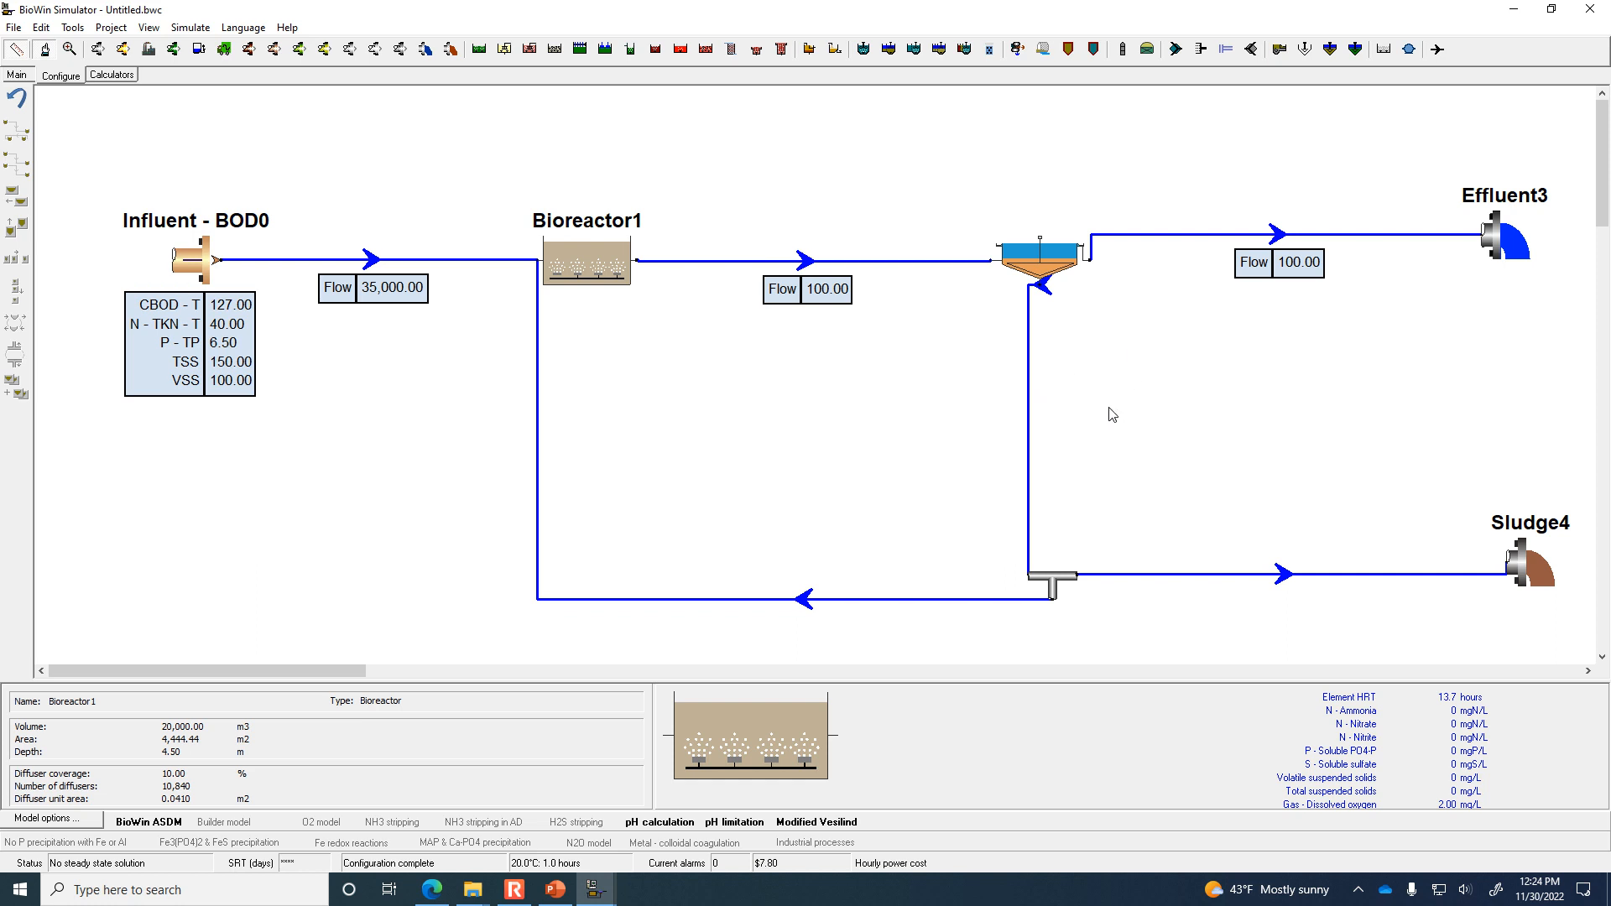
Give the waste pipe from the splitter to Sludge4 a local tag that shows Flow.
{"action": "double_click", "coordinate": [1322, 576]}
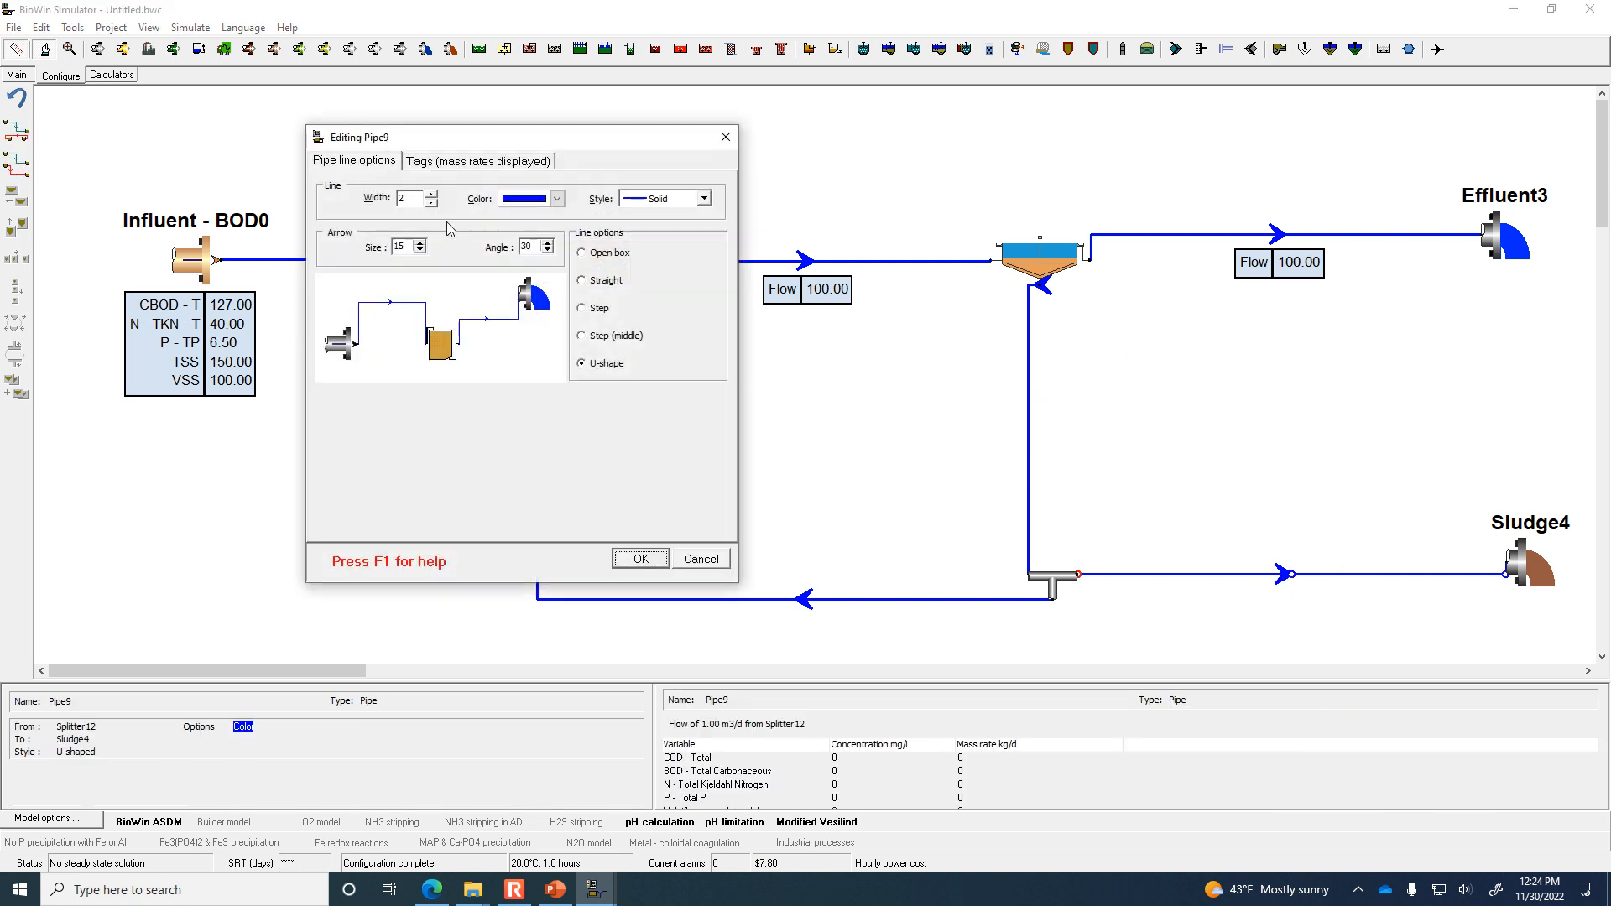
{"action": "left_click", "coordinate": [478, 160]}
{"action": "left_click", "coordinate": [386, 268]}
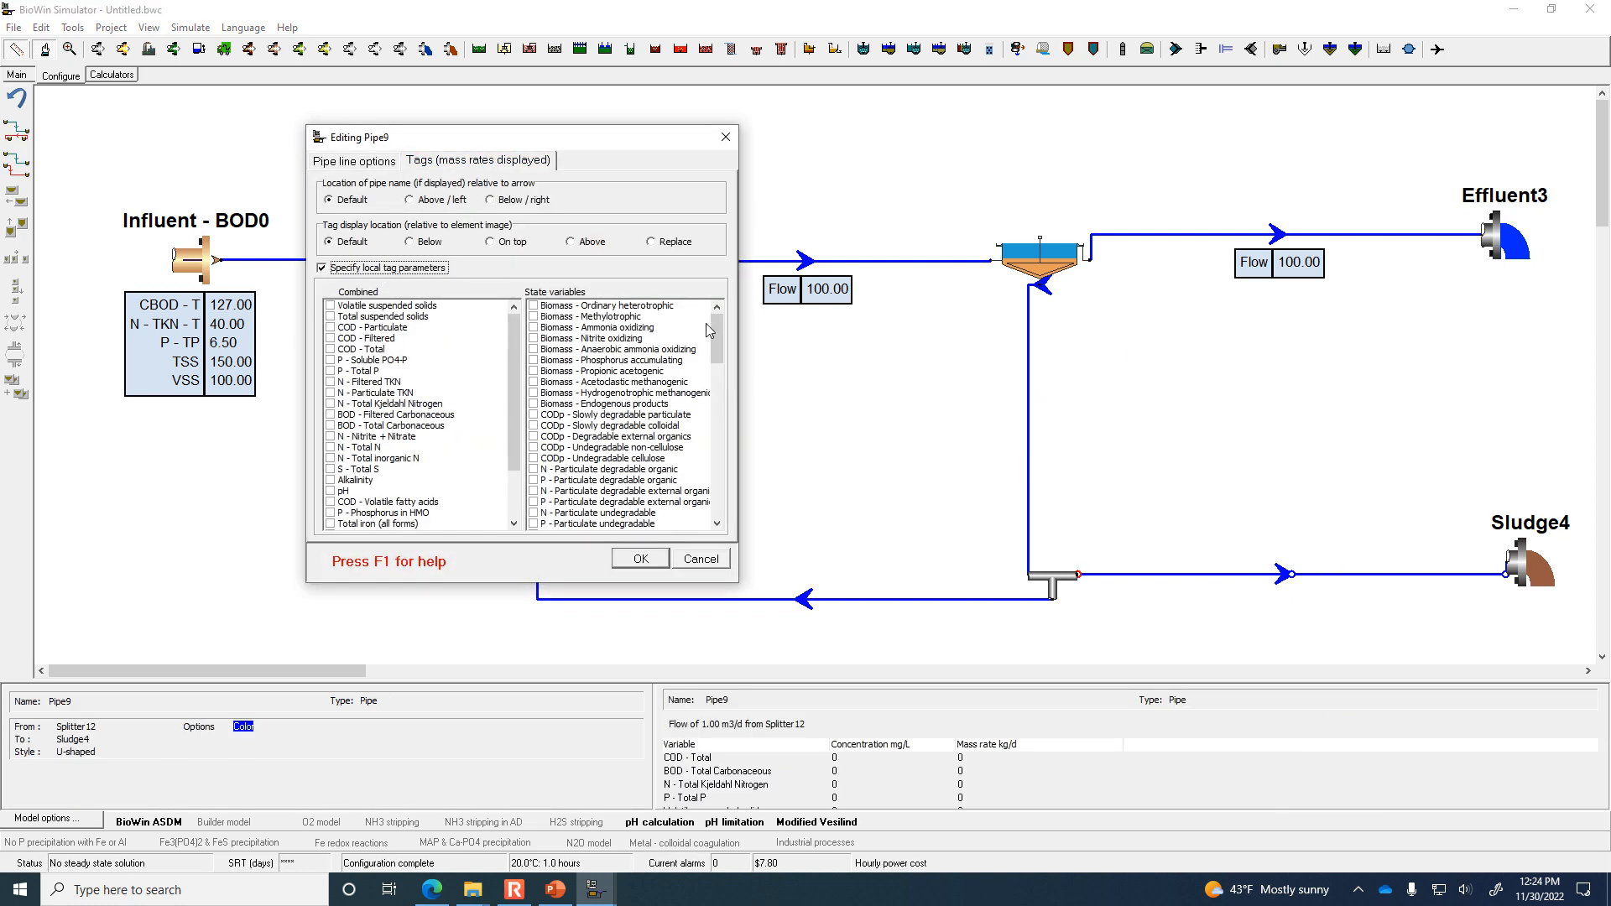
{"action": "left_click_drag", "start_coordinate": [716, 336], "coordinate": [716, 508]}
{"action": "left_click", "coordinate": [534, 502]}
{"action": "left_click", "coordinate": [640, 559]}
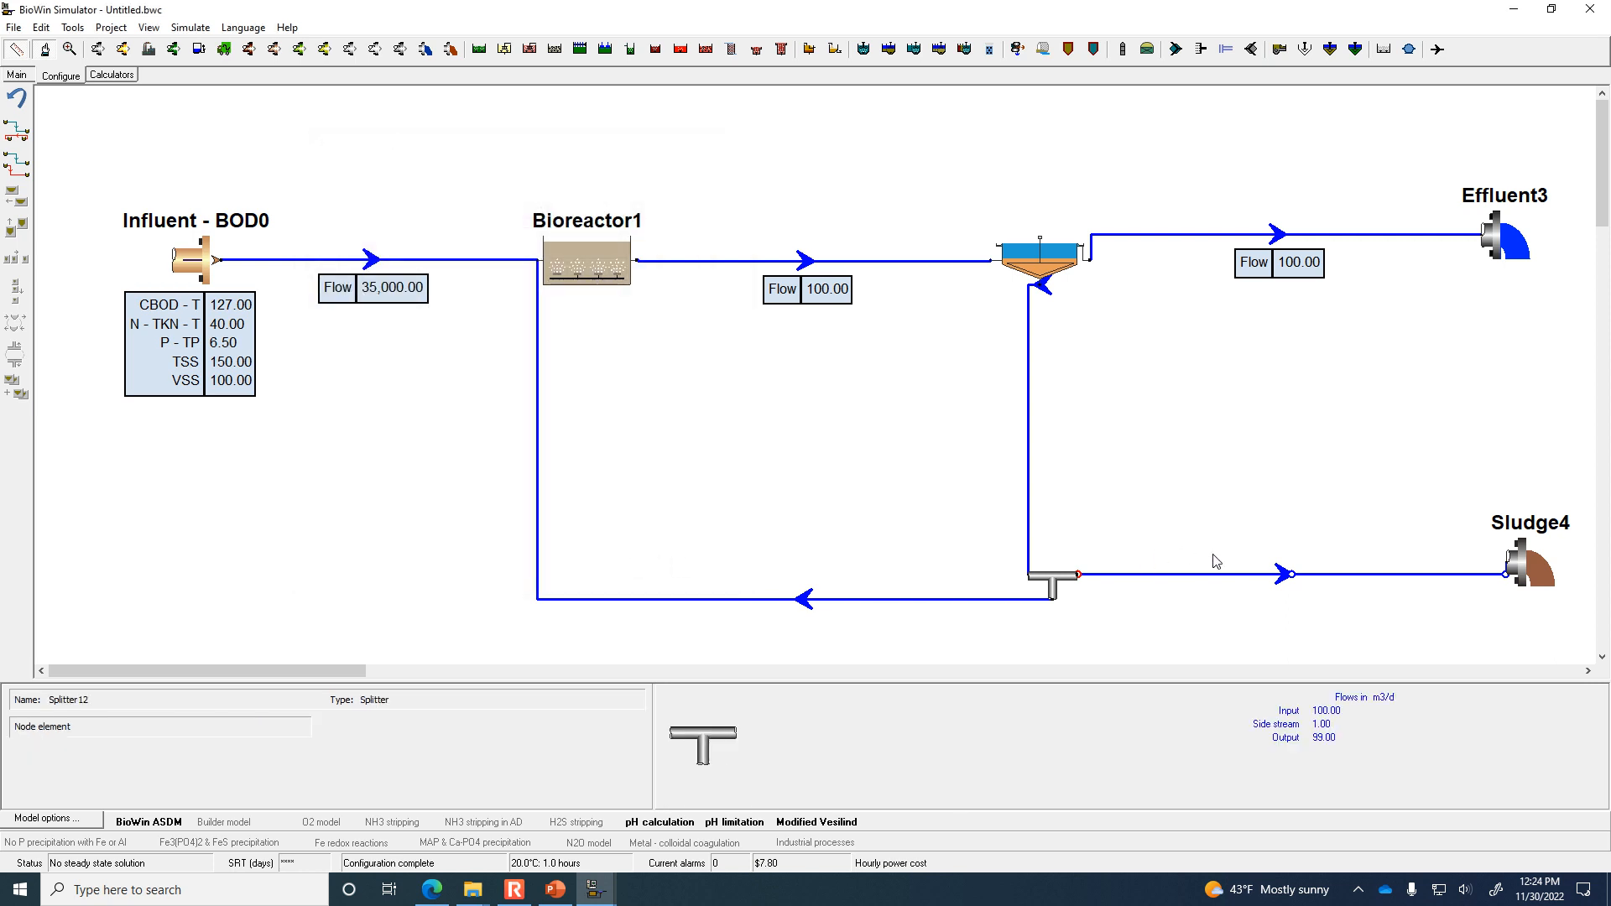
Set the tag display location of the splitter-to-Sludge4 pipe to Below.
{"action": "double_click", "coordinate": [1276, 577]}
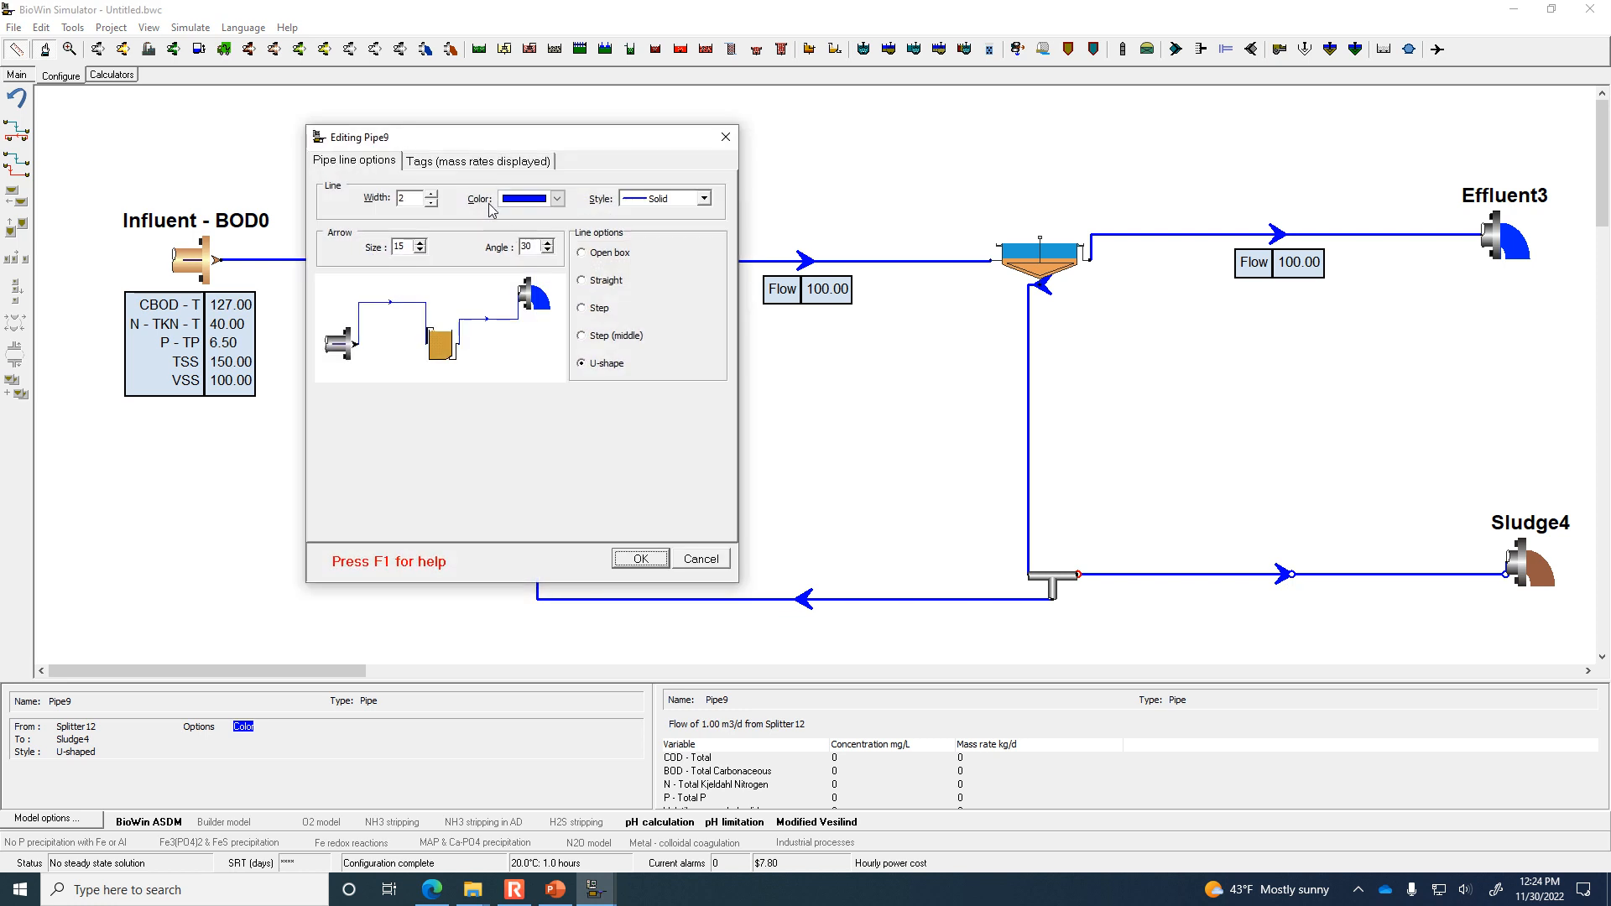
{"action": "left_click", "coordinate": [456, 160]}
{"action": "left_click", "coordinate": [428, 243]}
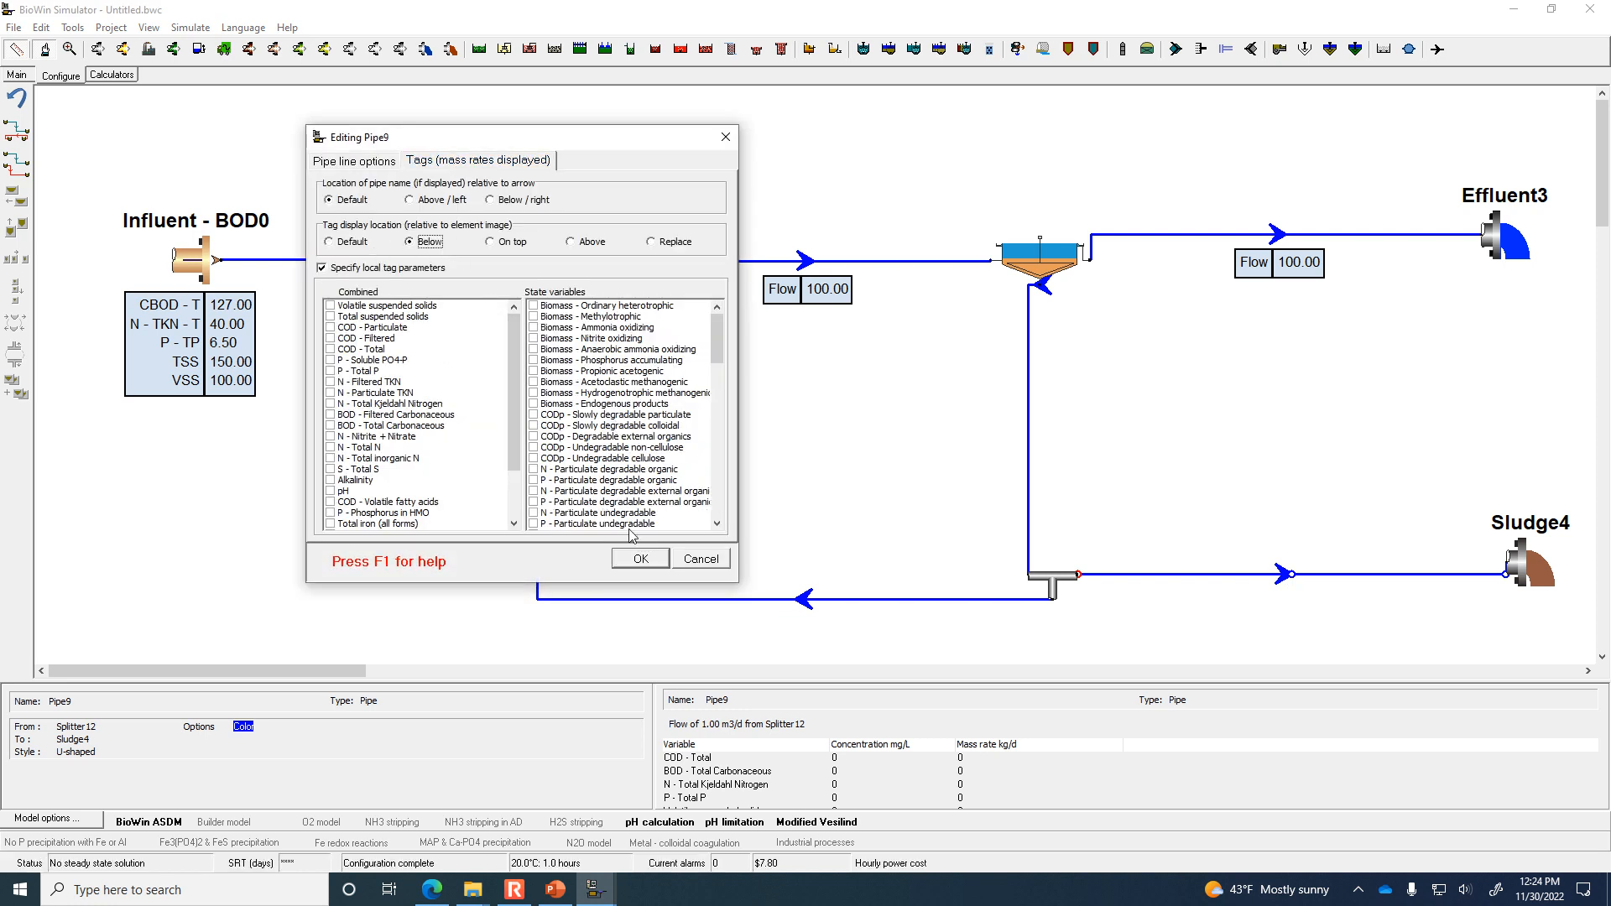
{"action": "left_click", "coordinate": [646, 559]}
Give the new recycle pipe from the splitter to the bioreactor a local tag below it that shows Flow.
{"action": "double_click", "coordinate": [814, 596]}
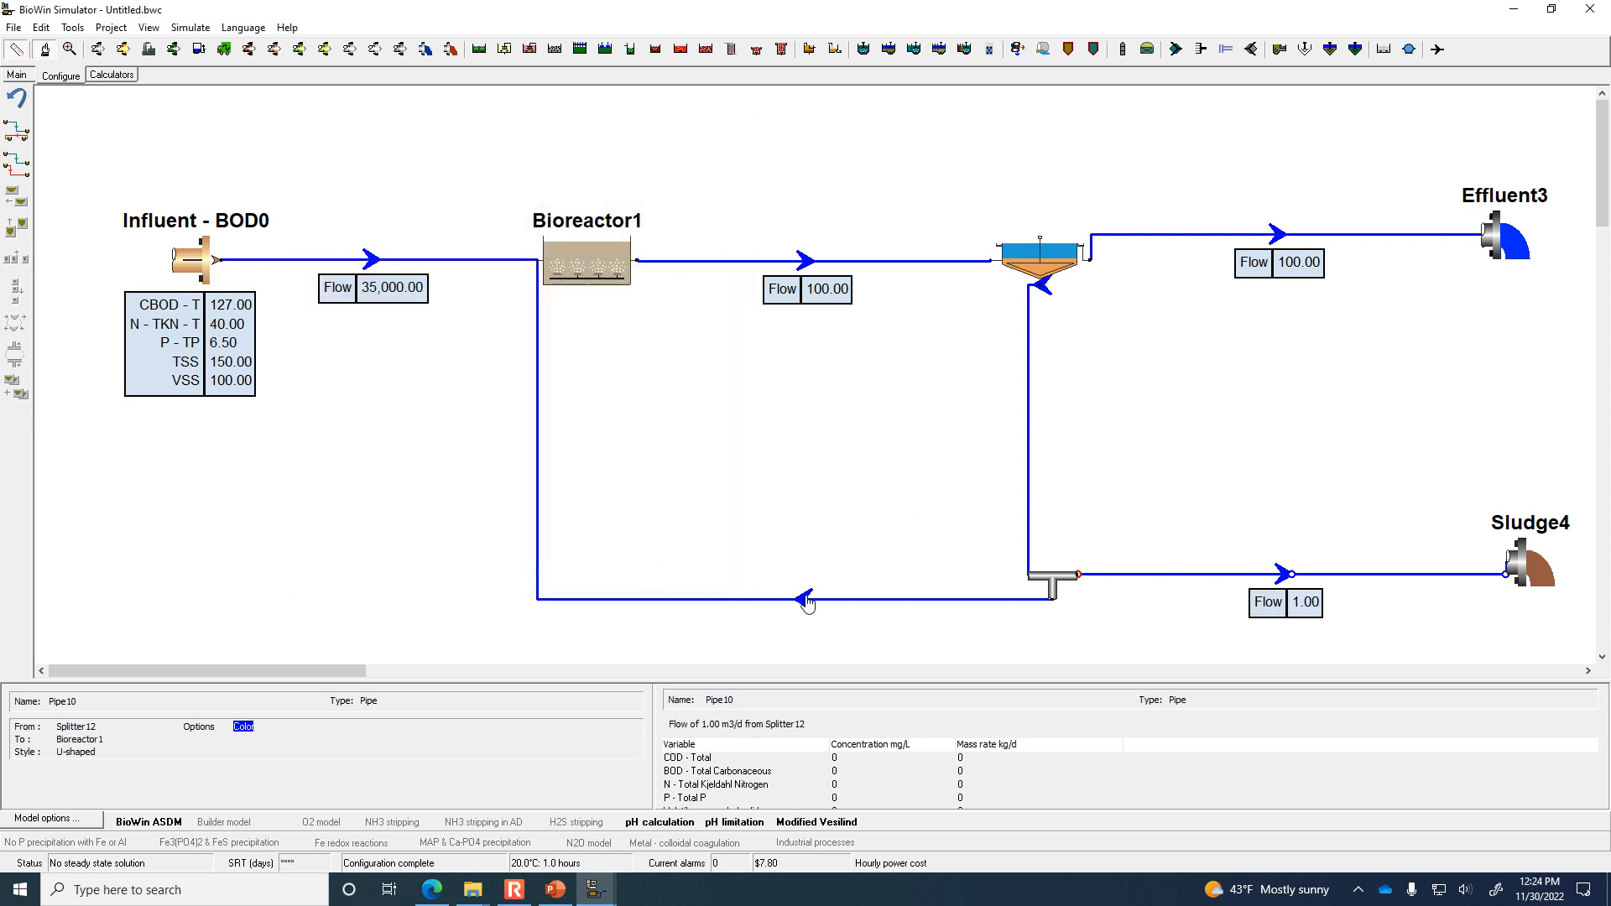
{"action": "left_click", "coordinate": [501, 160]}
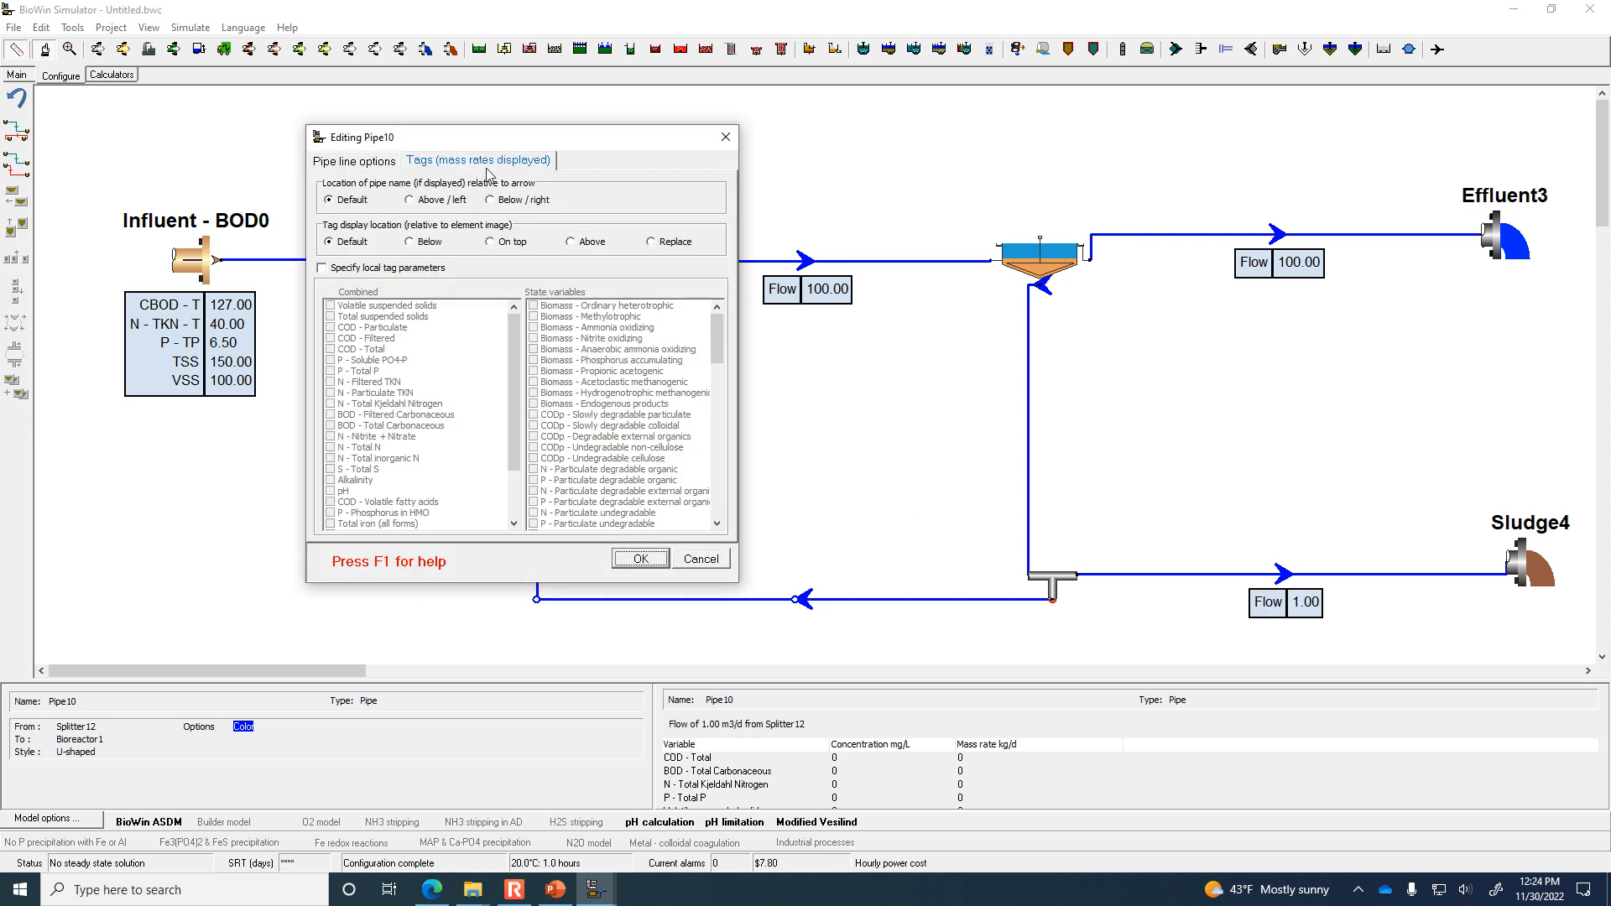
{"action": "left_click", "coordinate": [428, 243]}
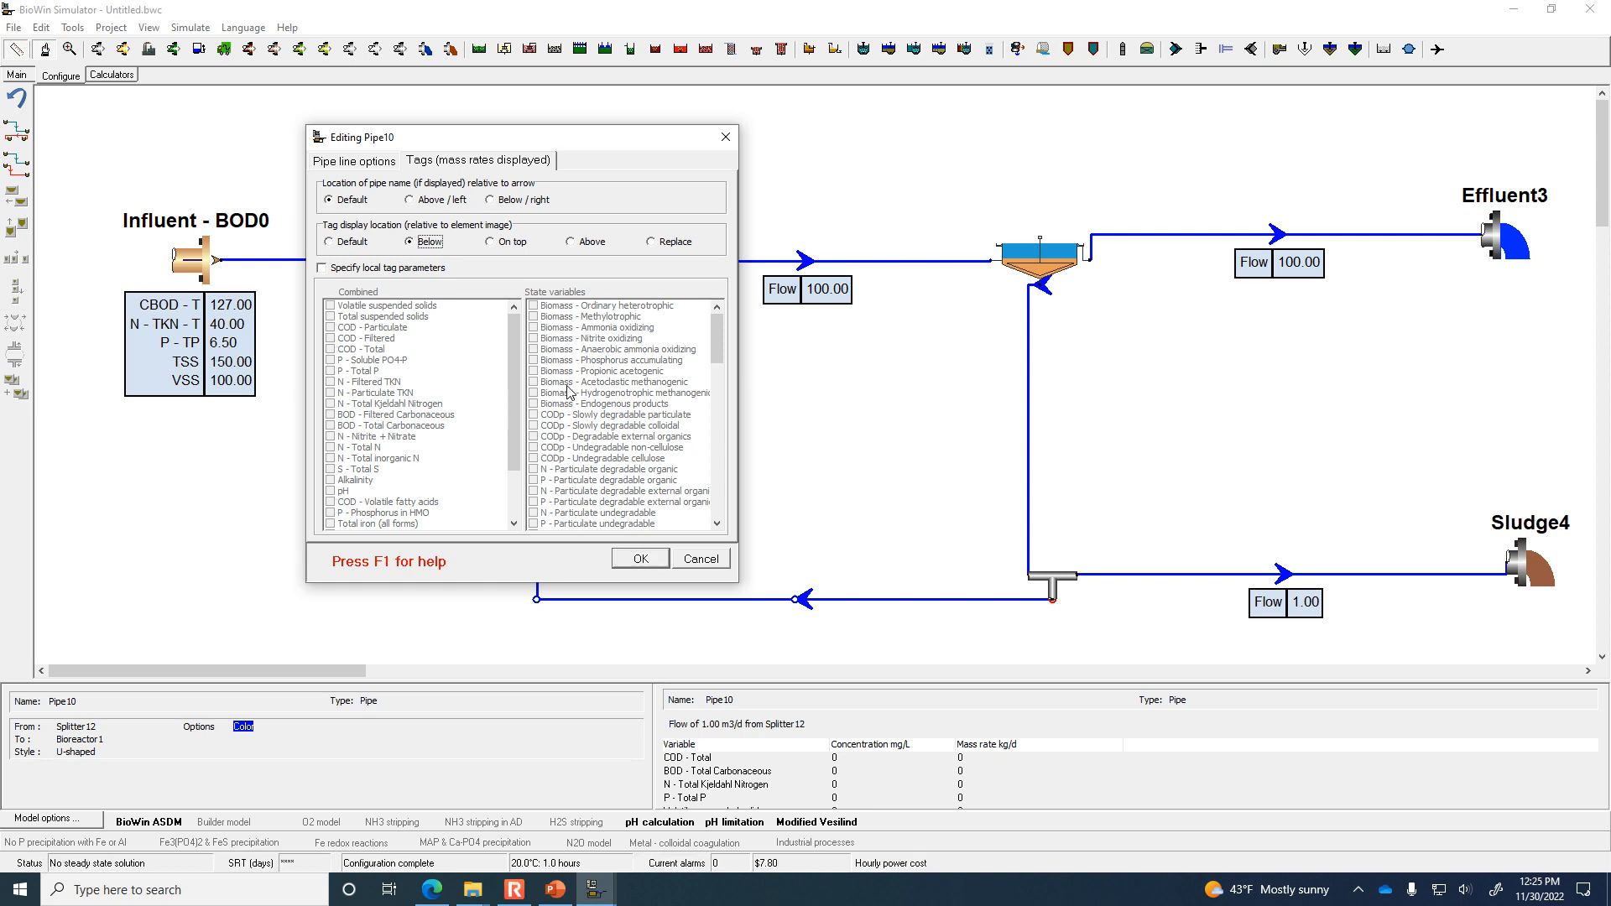
{"action": "left_click", "coordinate": [399, 268]}
{"action": "left_click", "coordinate": [626, 371]}
{"action": "left_click_drag", "start_coordinate": [718, 351], "coordinate": [719, 504]}
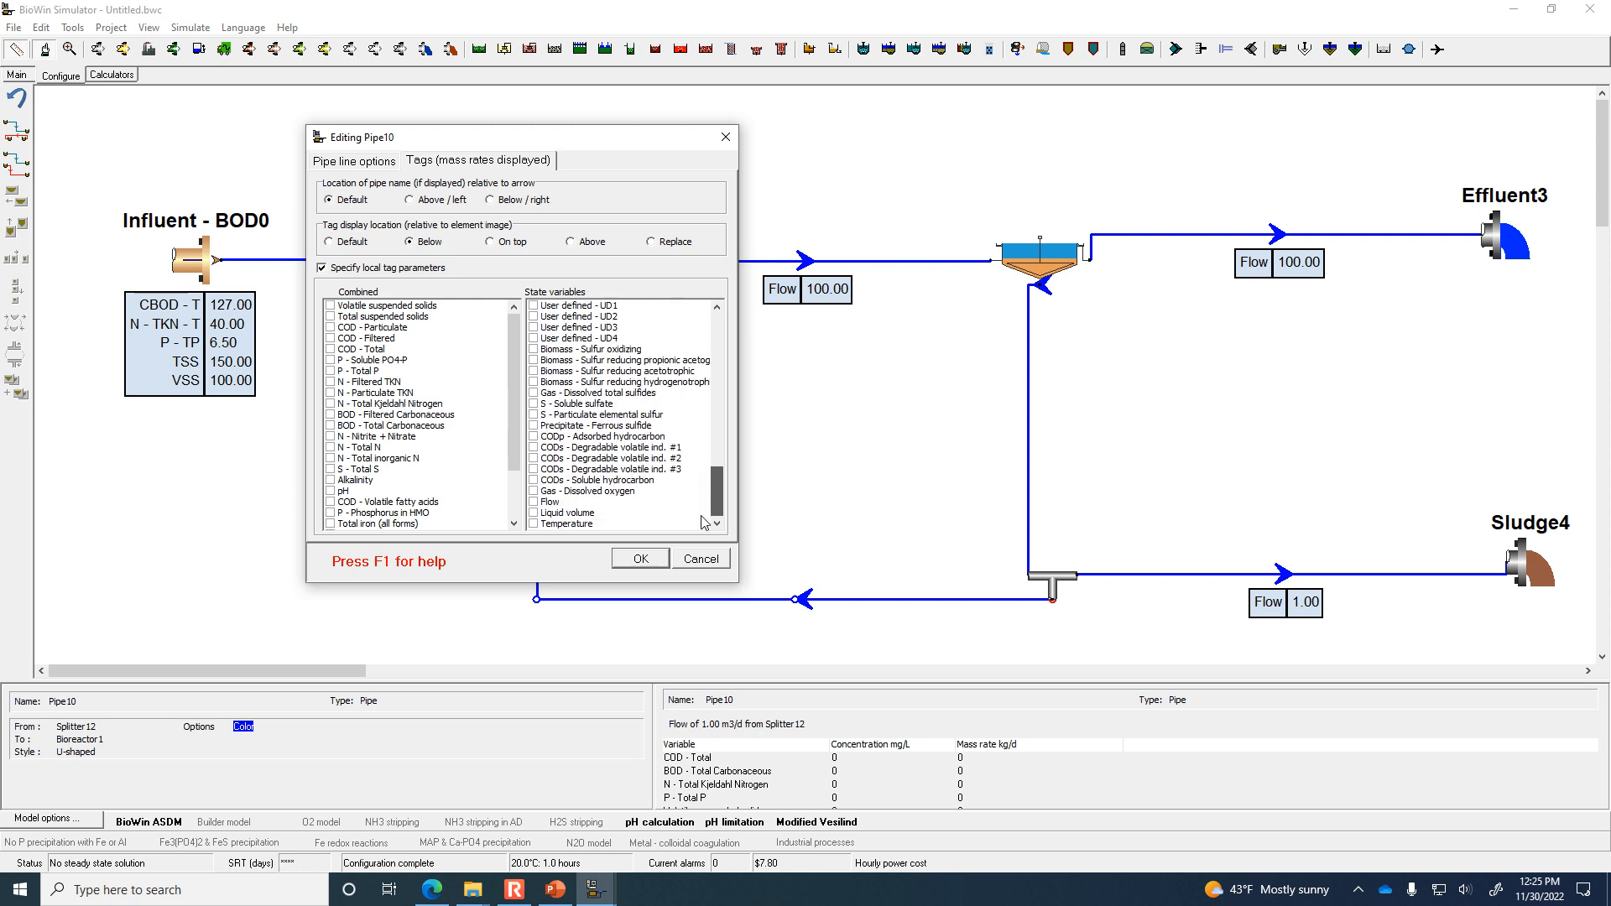
{"action": "left_click", "coordinate": [534, 502]}
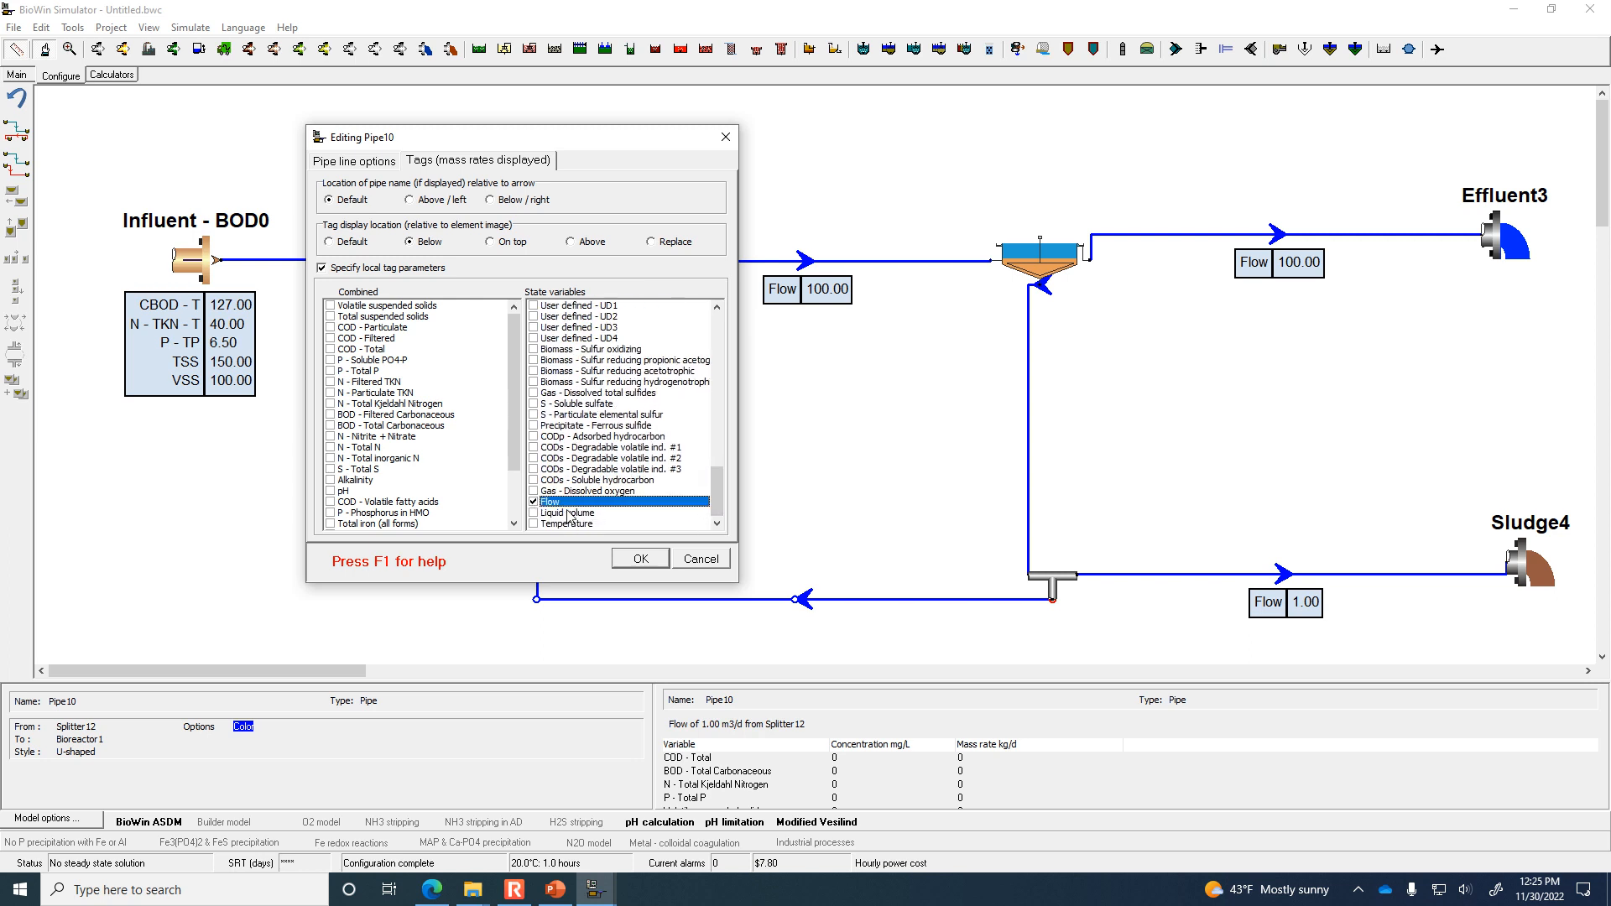
{"action": "left_click", "coordinate": [639, 559]}
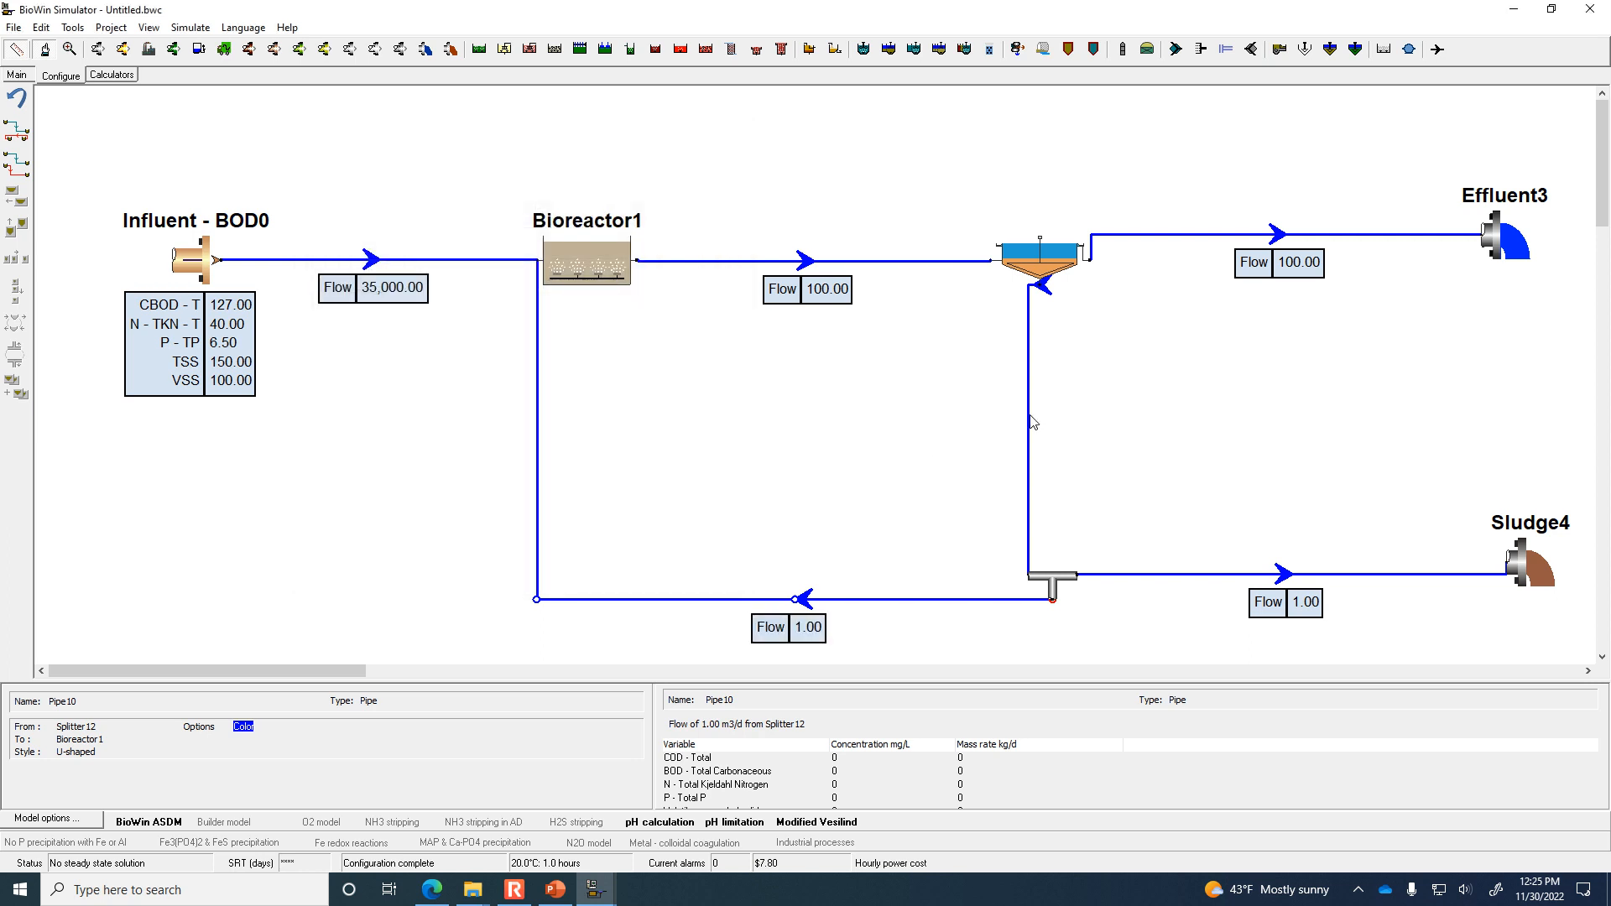
Give the clarifier's underflow pipe to the splitter a local tag below it that shows Flow.
{"action": "double_click", "coordinate": [1029, 357]}
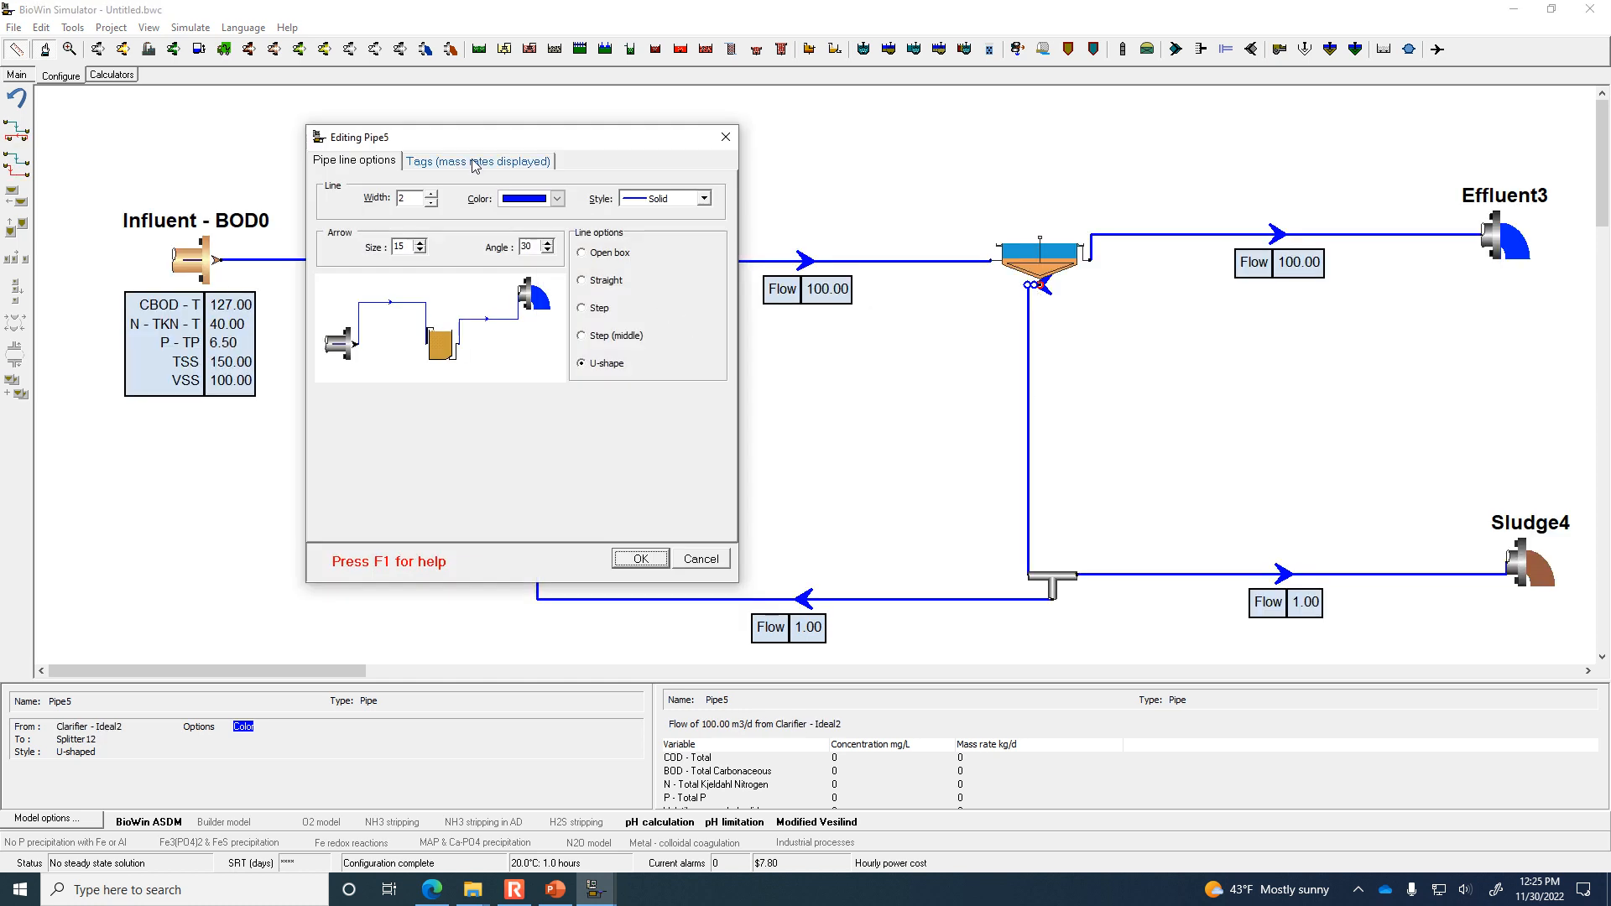
{"action": "left_click", "coordinate": [475, 162]}
{"action": "left_click", "coordinate": [422, 242]}
{"action": "left_click", "coordinate": [370, 268]}
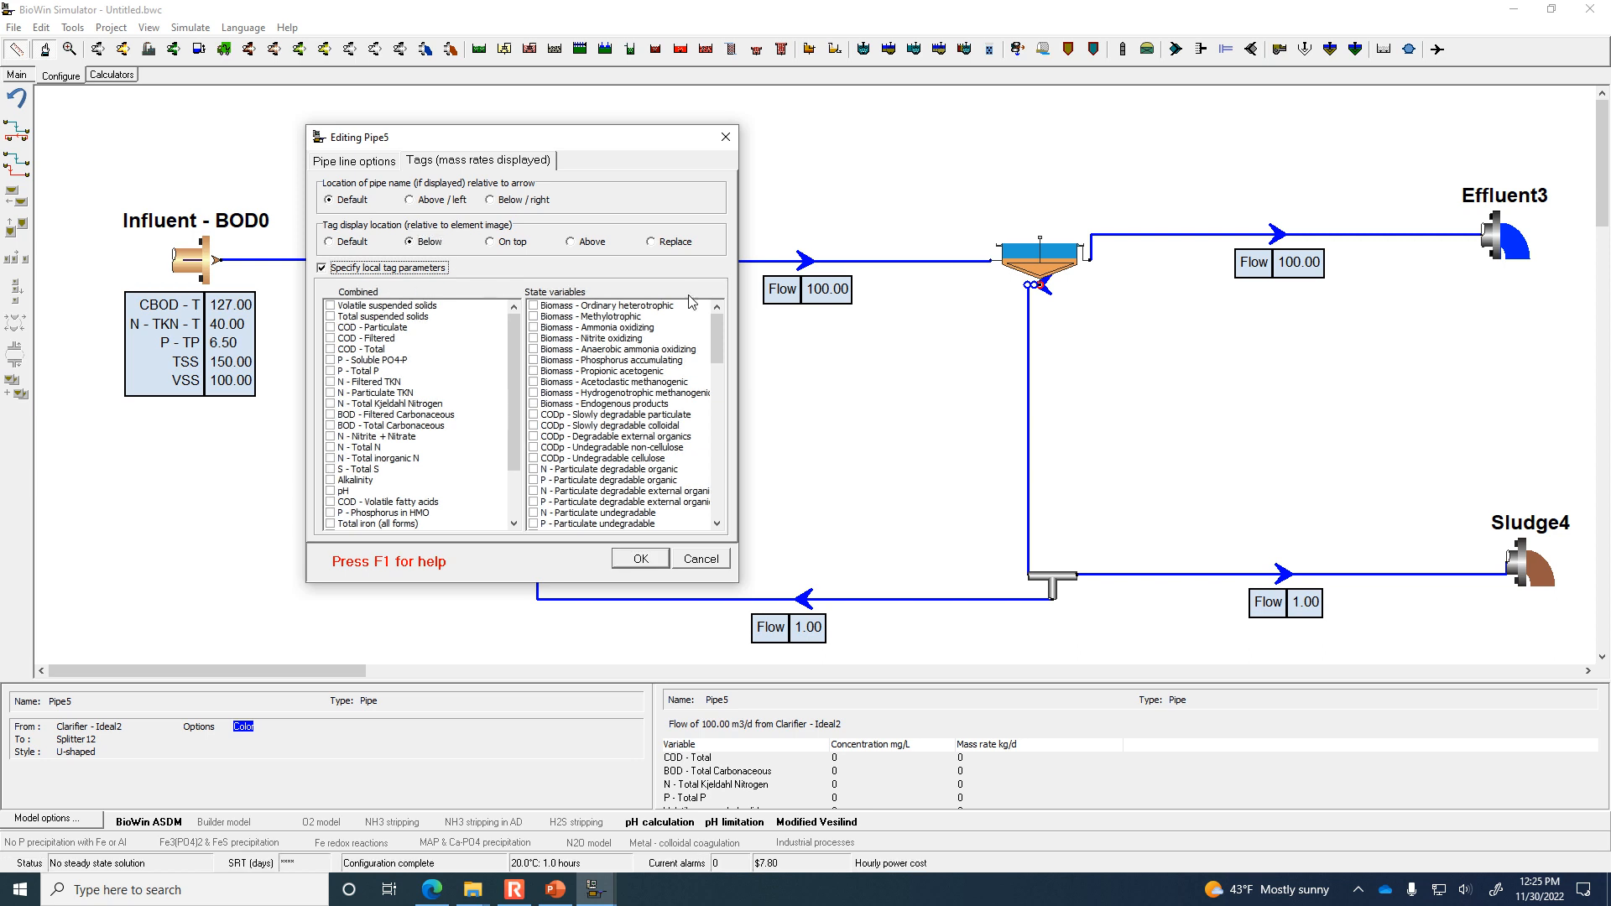
{"action": "left_click_drag", "start_coordinate": [718, 336], "coordinate": [719, 524]}
{"action": "left_click", "coordinate": [554, 503]}
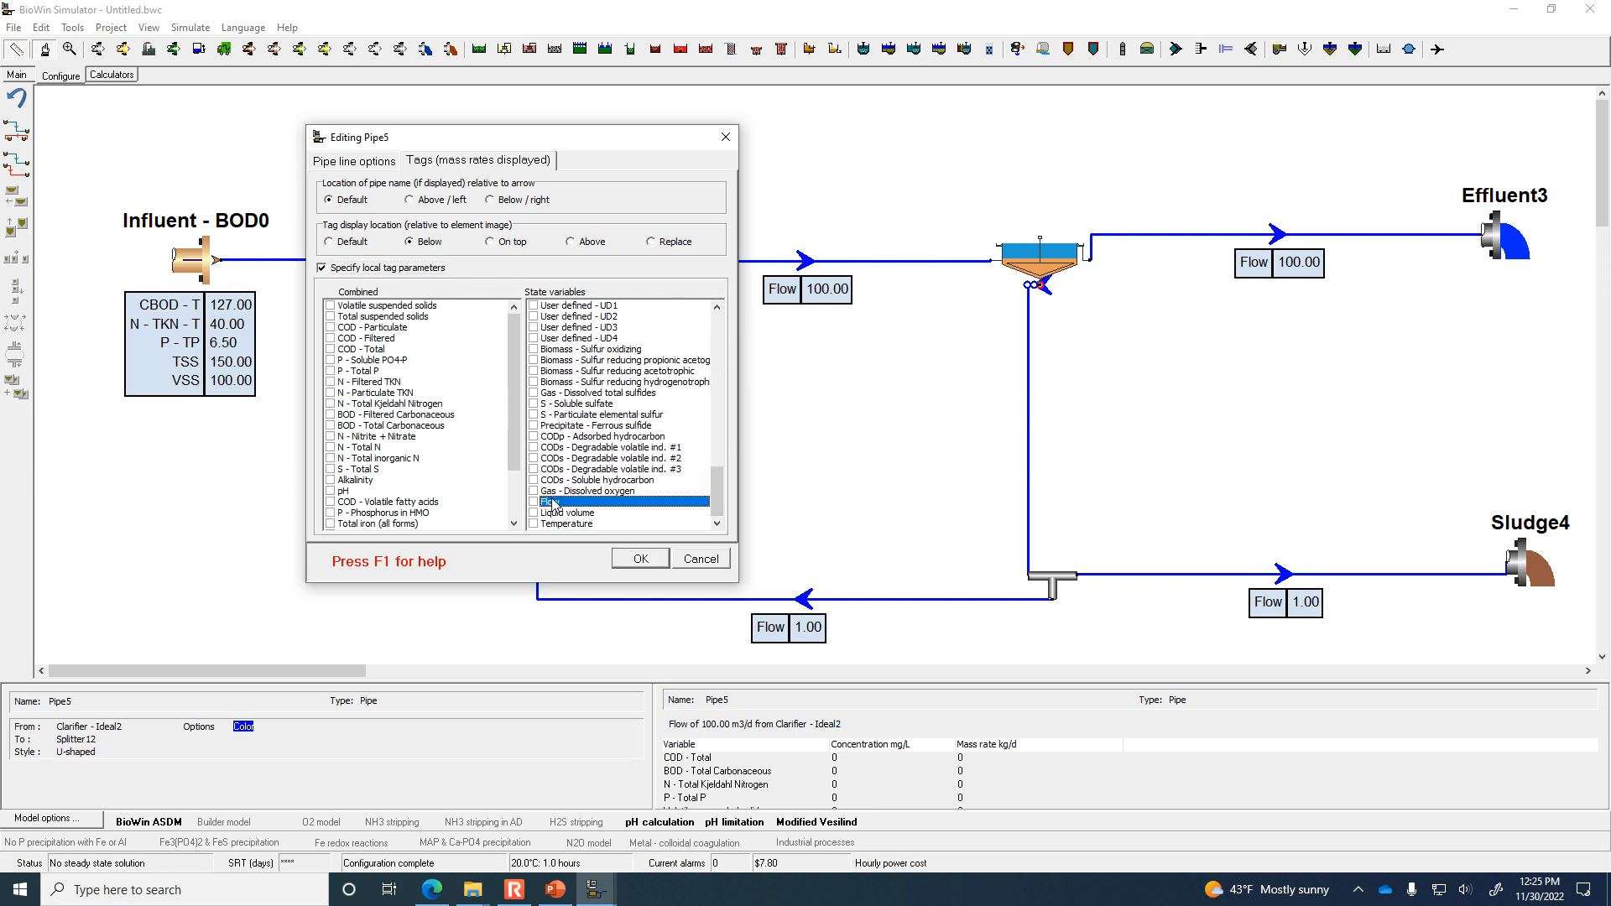
{"action": "left_click", "coordinate": [533, 504]}
{"action": "left_click", "coordinate": [640, 559]}
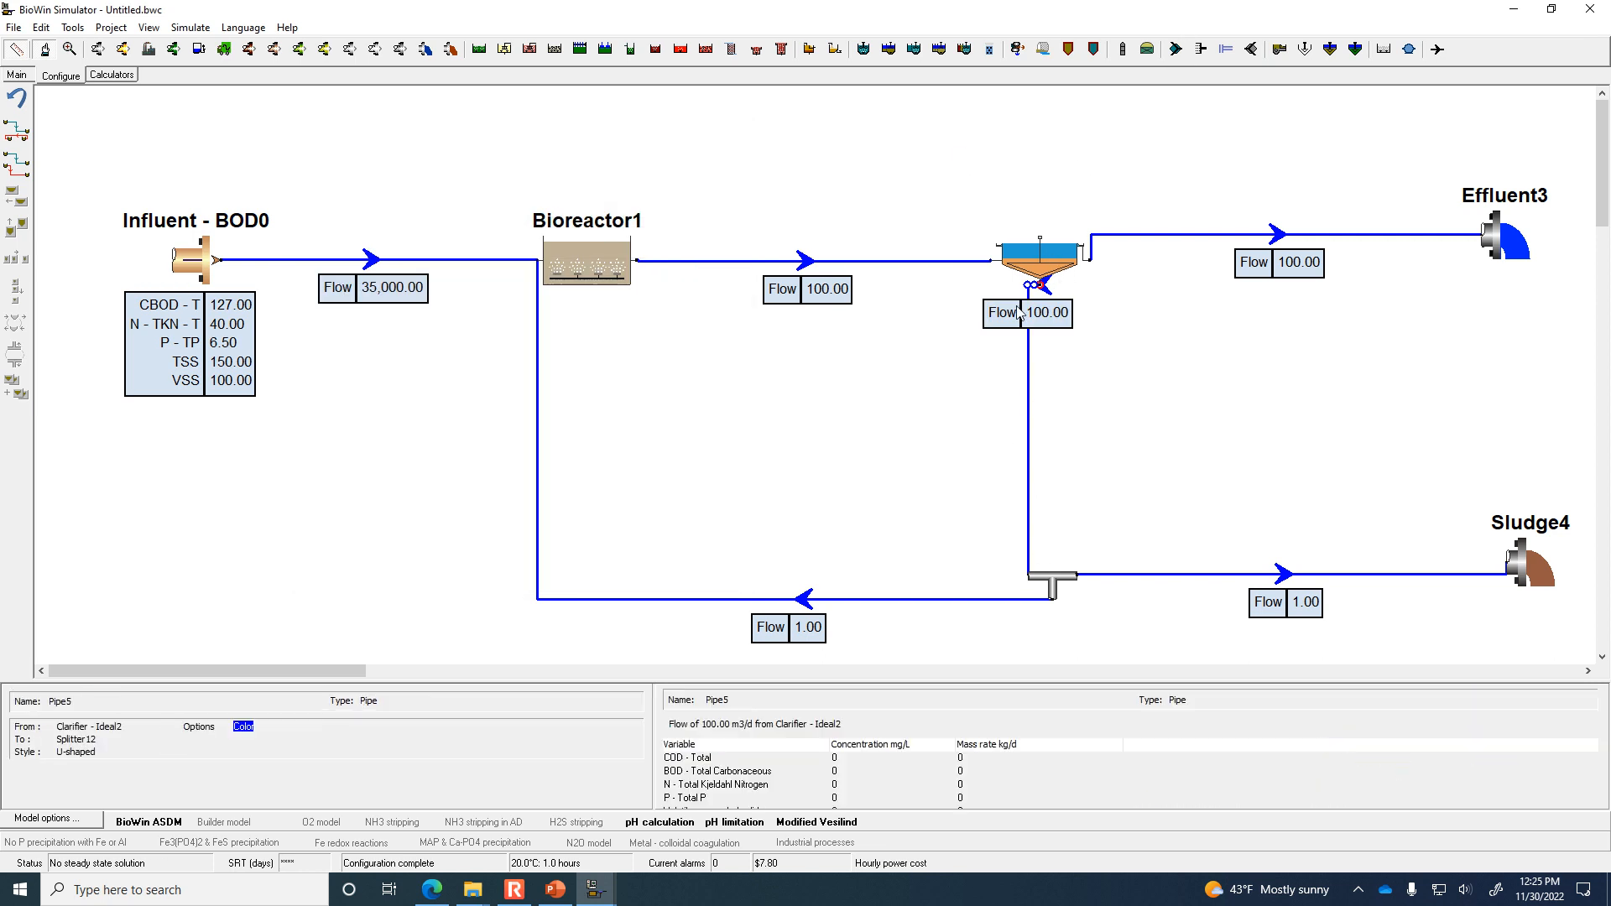
Center the splitter under the clarifier and lower the underflow pipe's arrow segment so its flow tag sits well below the clarifier.
{"action": "mouse_move", "coordinate": [1032, 569]}
{"action": "left_mouse_down"}
{"action": "mouse_move", "coordinate": [982, 540]}
{"action": "mouse_move", "coordinate": [1047, 520]}
{"action": "mouse_move", "coordinate": [1043, 587]}
{"action": "left_mouse_up"}
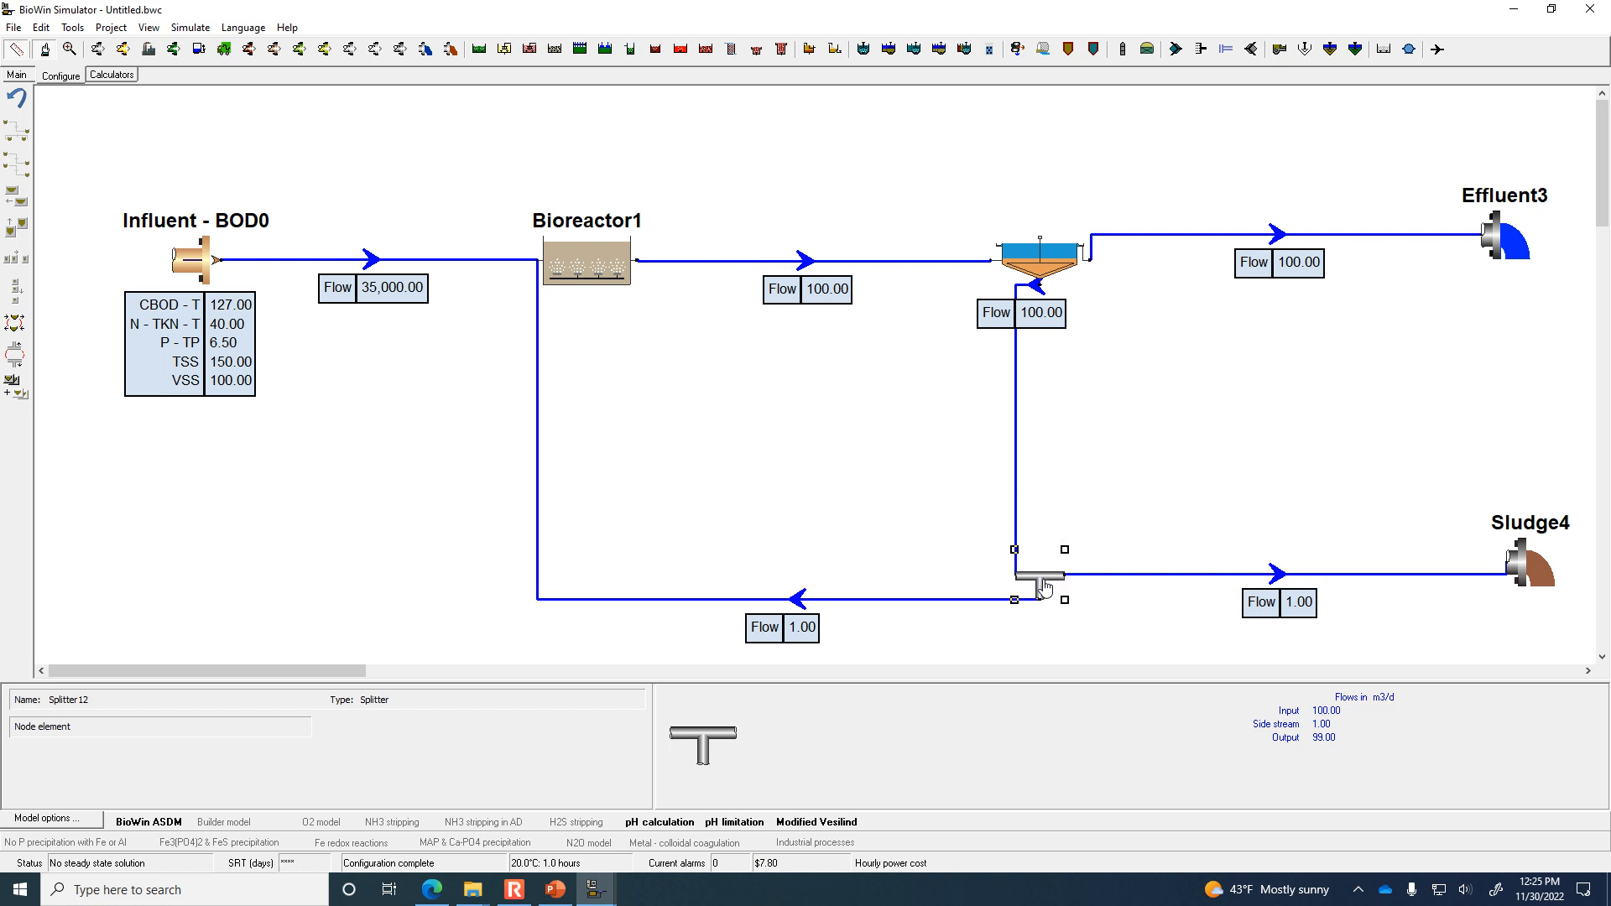
{"action": "left_click", "coordinate": [1029, 296]}
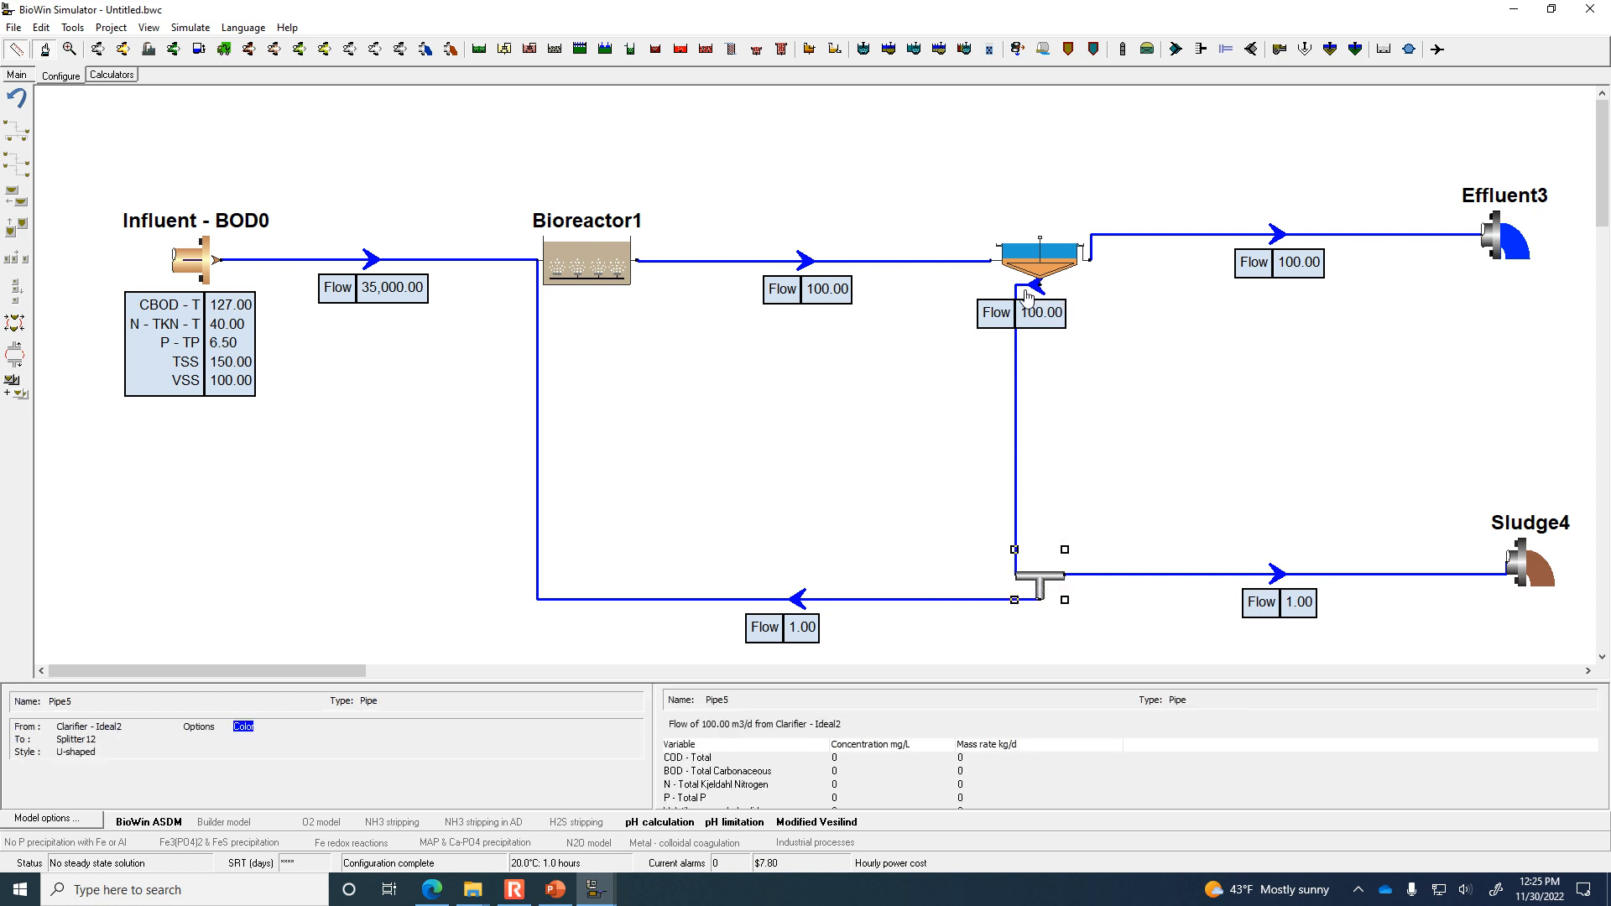
{"action": "left_click", "coordinate": [1016, 442]}
{"action": "left_click", "coordinate": [1033, 288]}
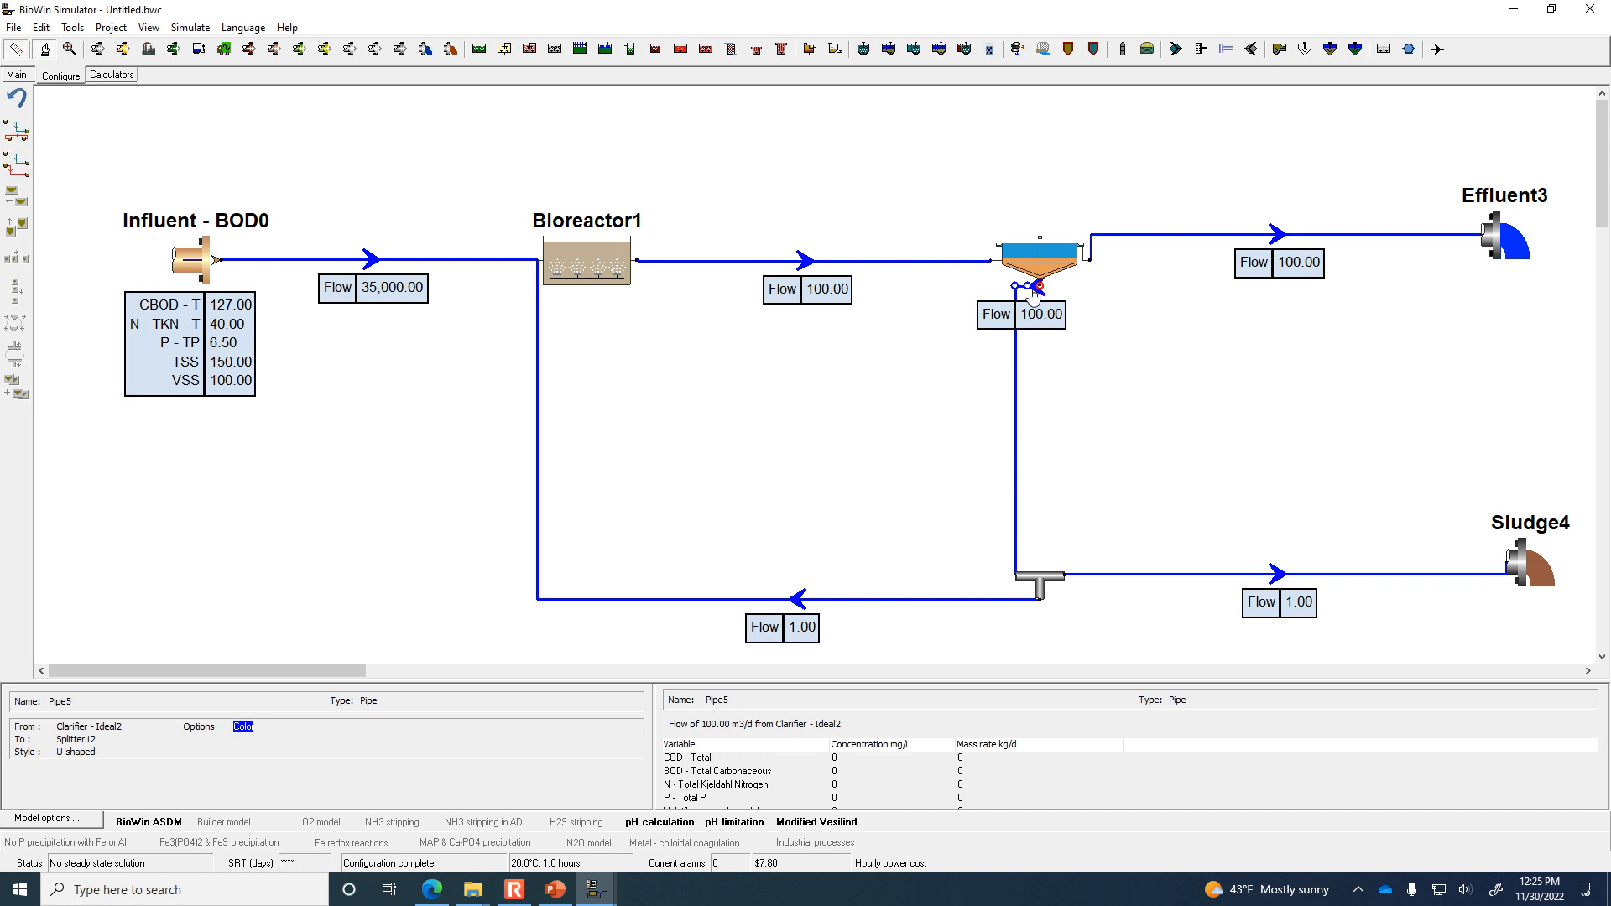
{"action": "left_click_drag", "start_coordinate": [1032, 292], "coordinate": [1027, 388]}
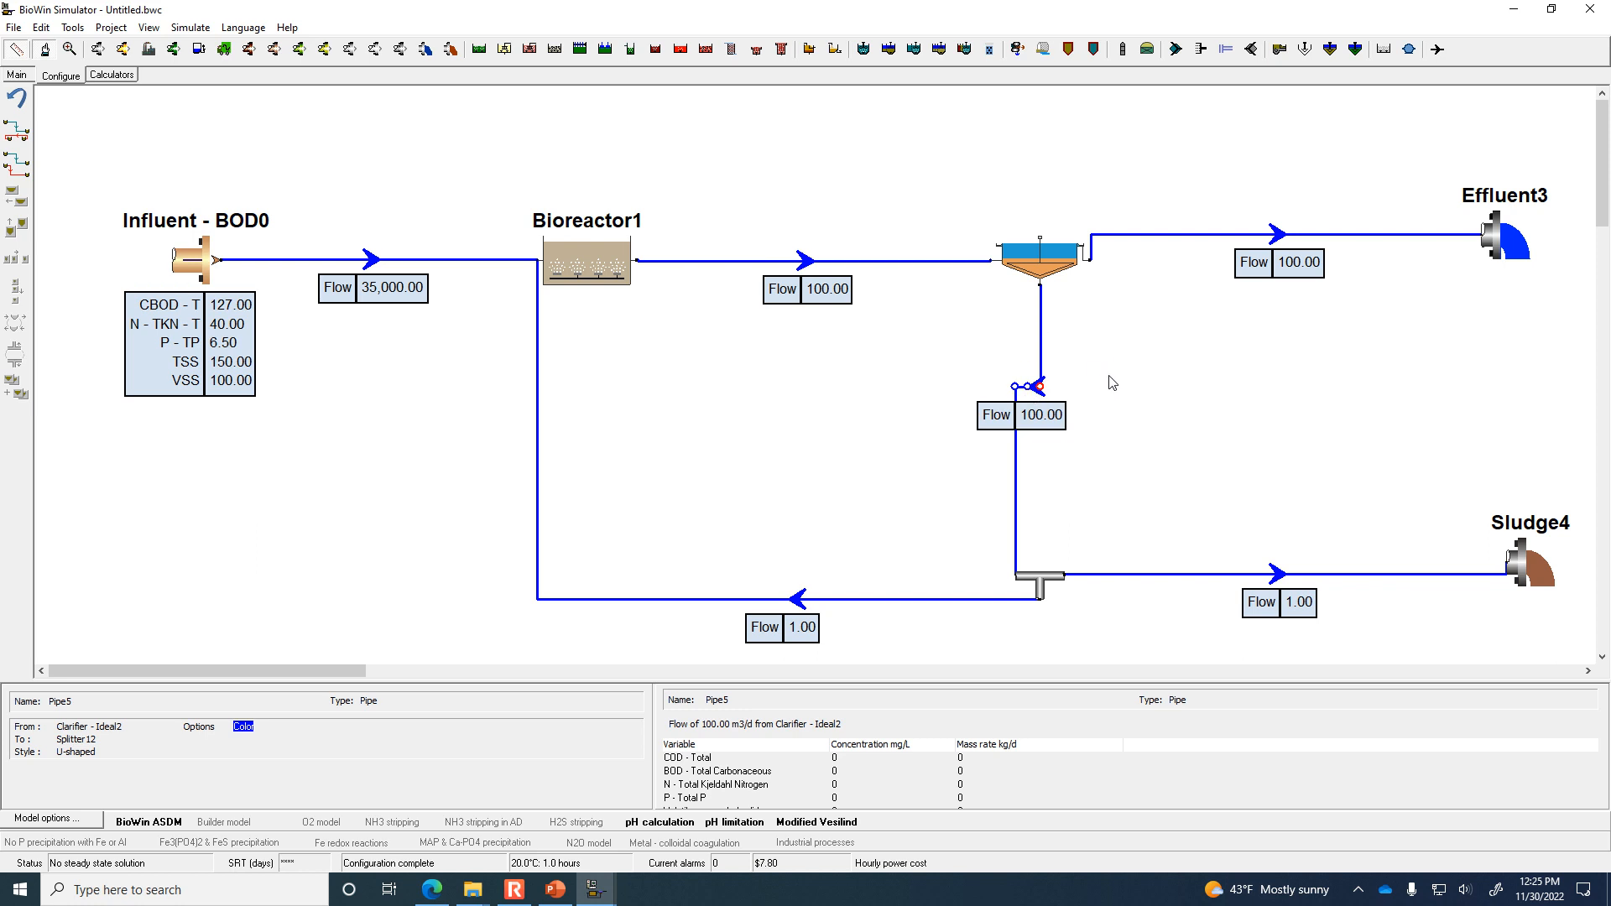
{"action": "left_click", "coordinate": [378, 129]}
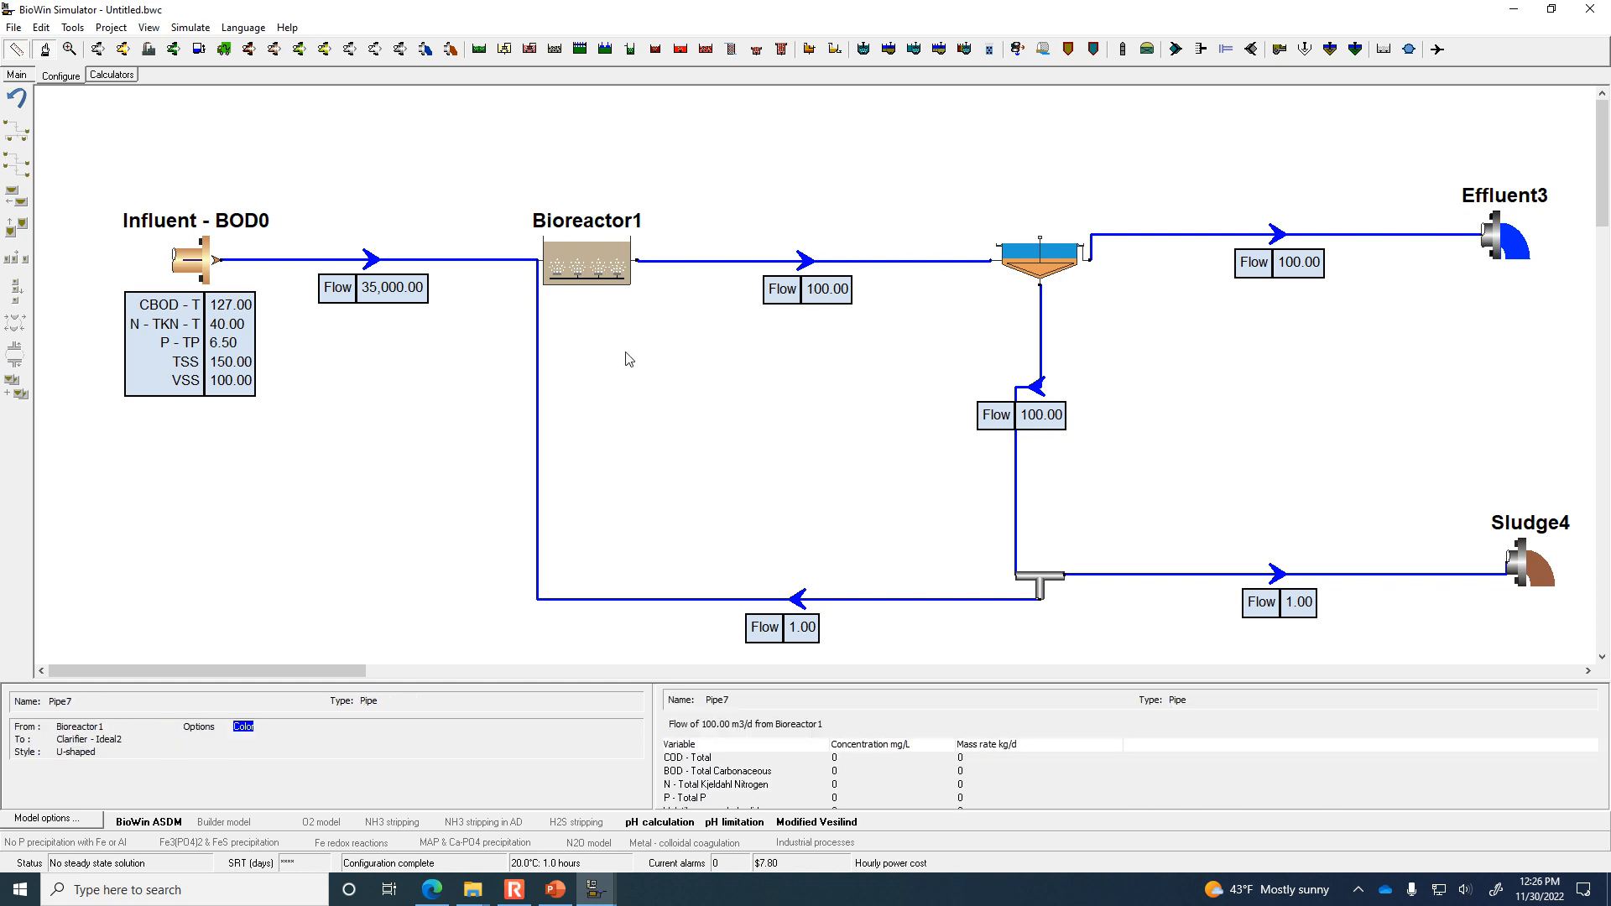
Set the bioreactor's volume to 4000 m3 and its width to 15 m.
{"action": "double_click", "coordinate": [585, 263]}
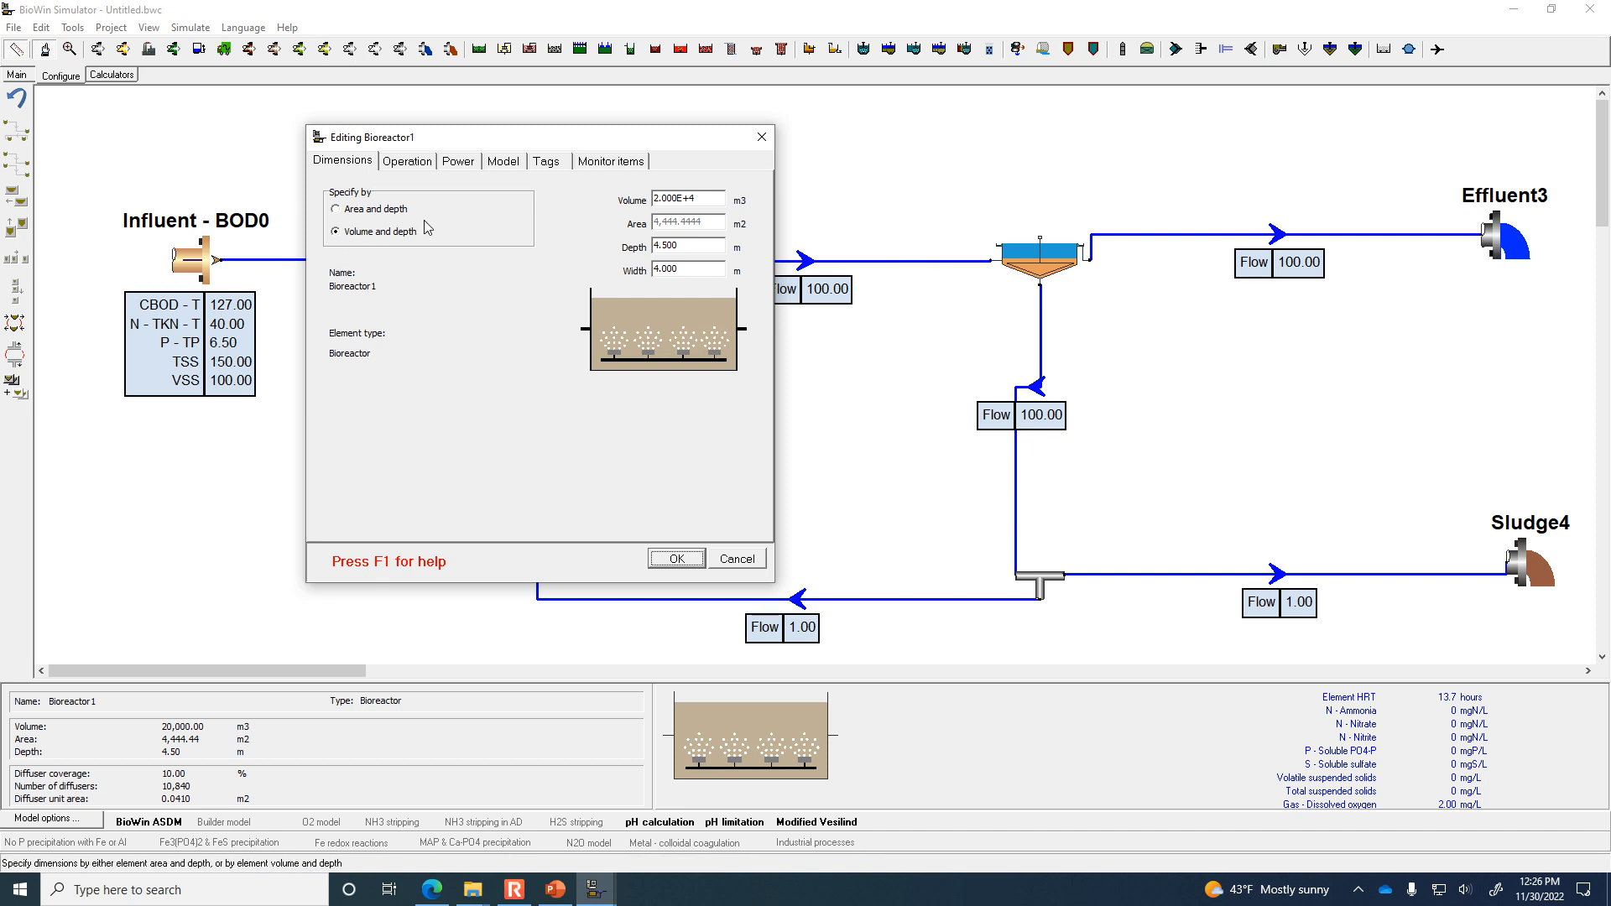
{"action": "left_click_drag", "start_coordinate": [701, 198], "coordinate": [621, 197]}
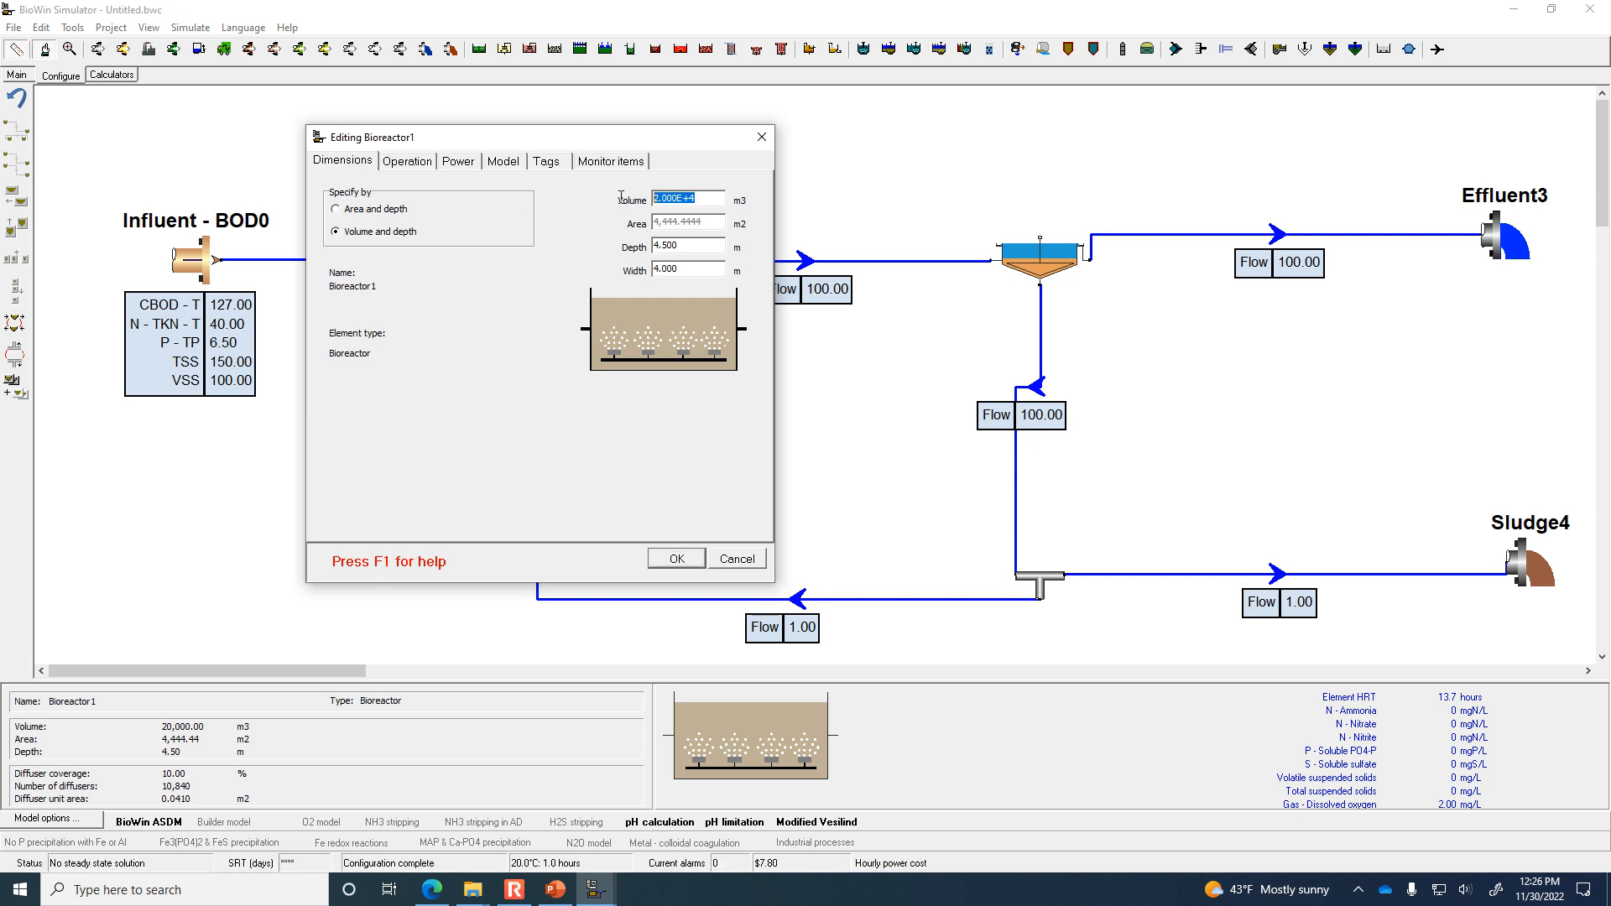
{"action": "type", "text": "4000"}
{"action": "left_click", "coordinate": [704, 245]}
{"action": "double_click", "coordinate": [684, 268]}
{"action": "type", "text": "15"}
Check the aerator dimensions on the Example #1 slide in PowerPoint and return to the bioreactor settings in BioWin.
{"action": "left_click", "coordinate": [555, 889]}
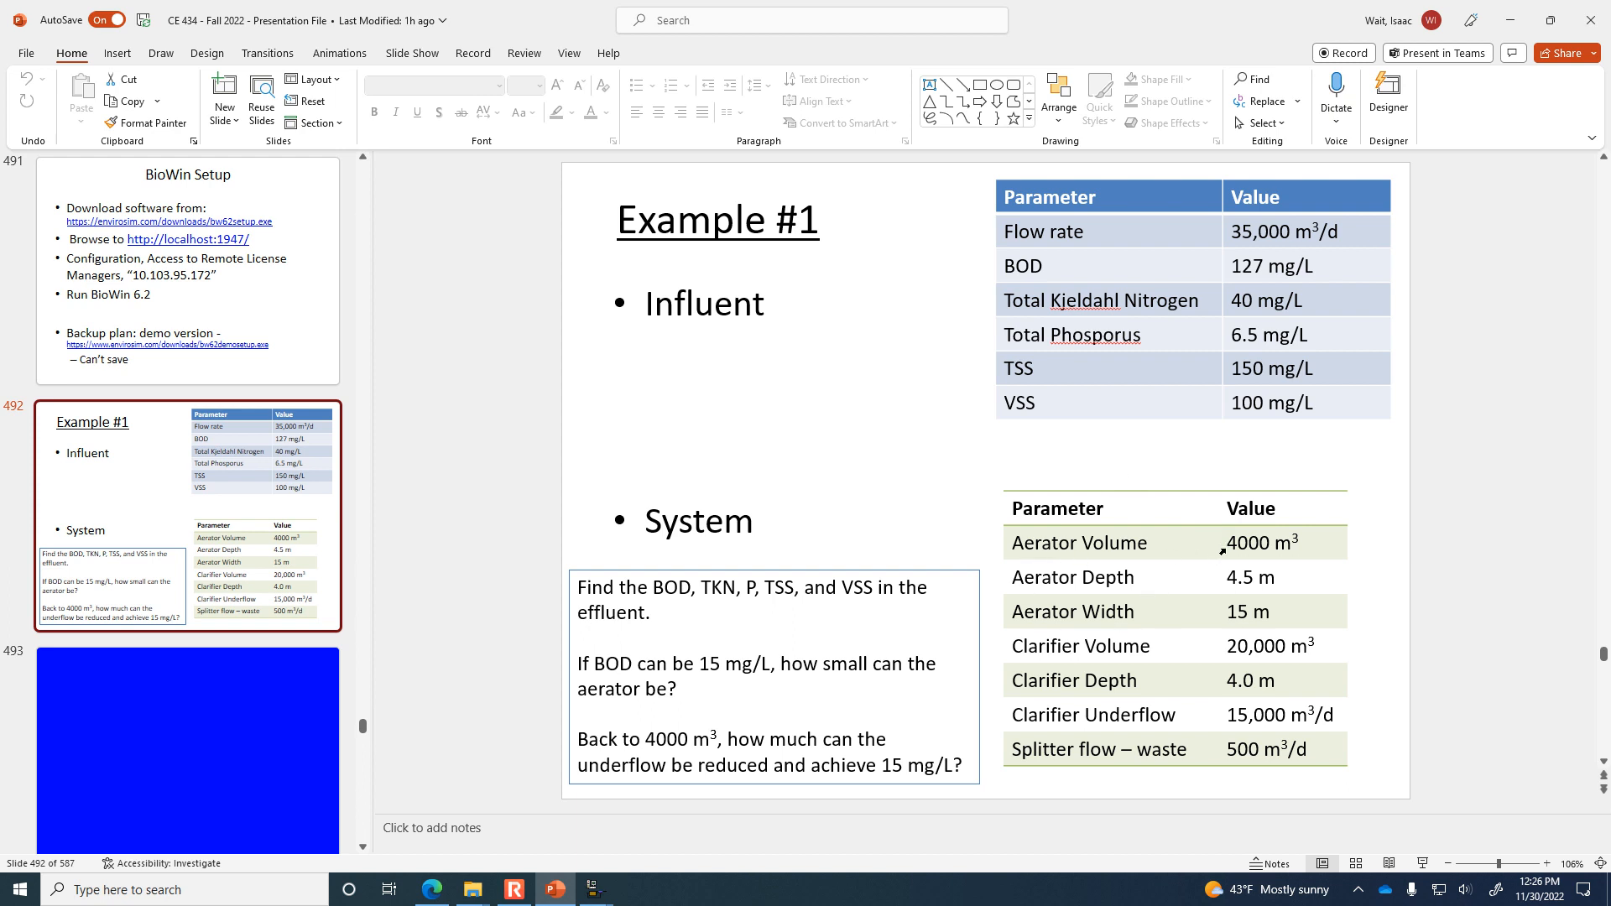
{"action": "left_click", "coordinate": [595, 890]}
{"action": "left_click", "coordinate": [586, 854]}
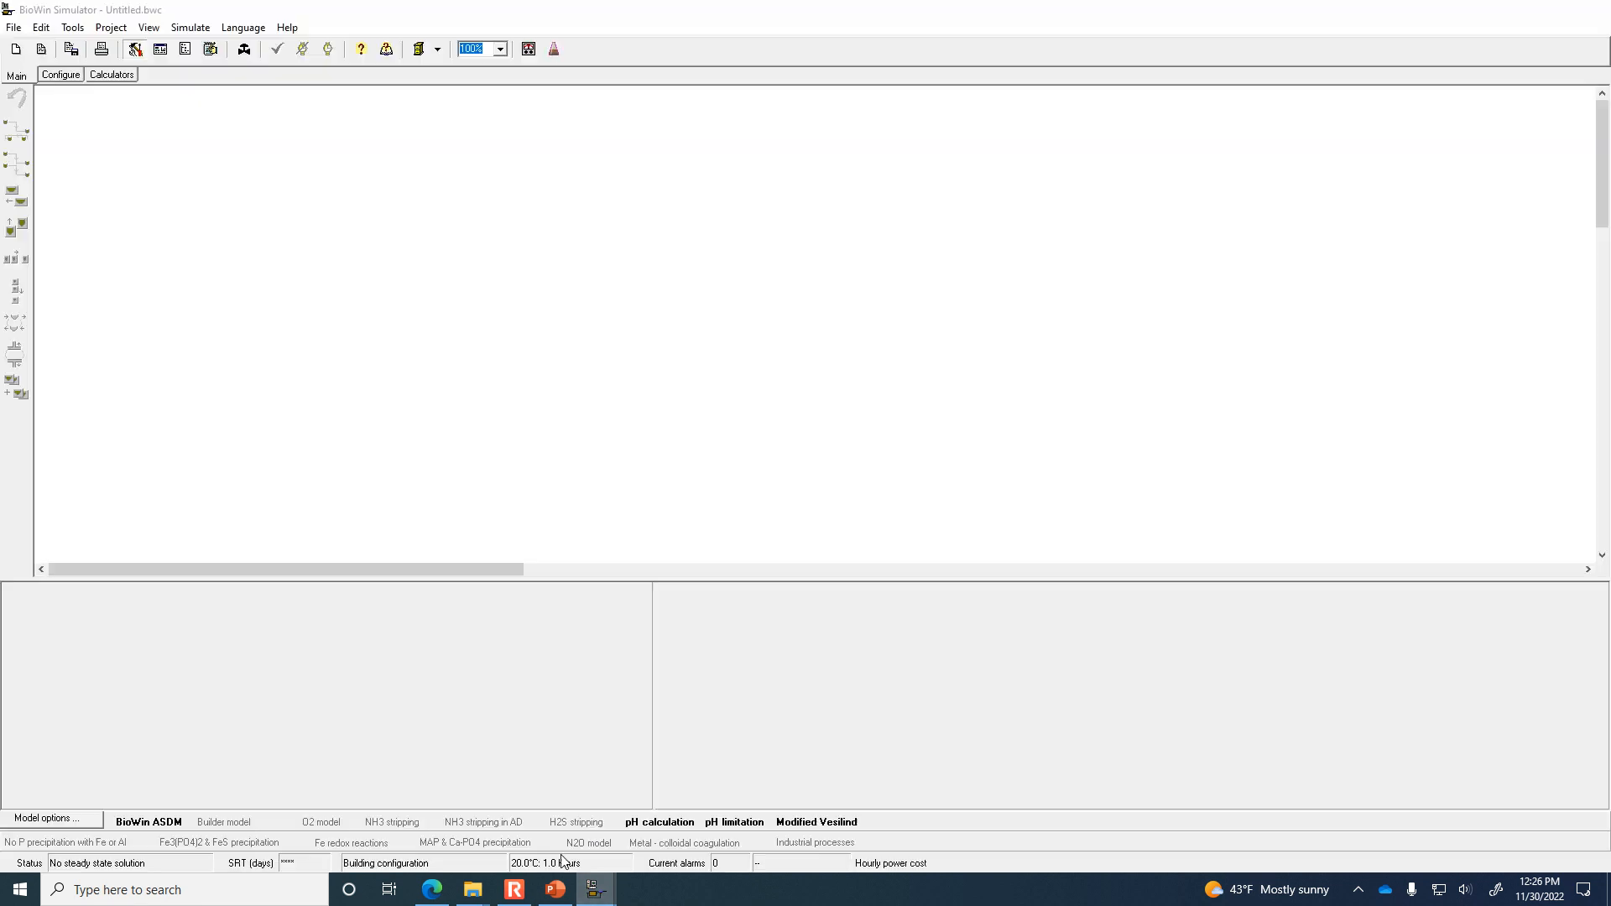
{"action": "mouse_move", "coordinate": [592, 893]}
{"action": "left_click", "coordinate": [646, 843]}
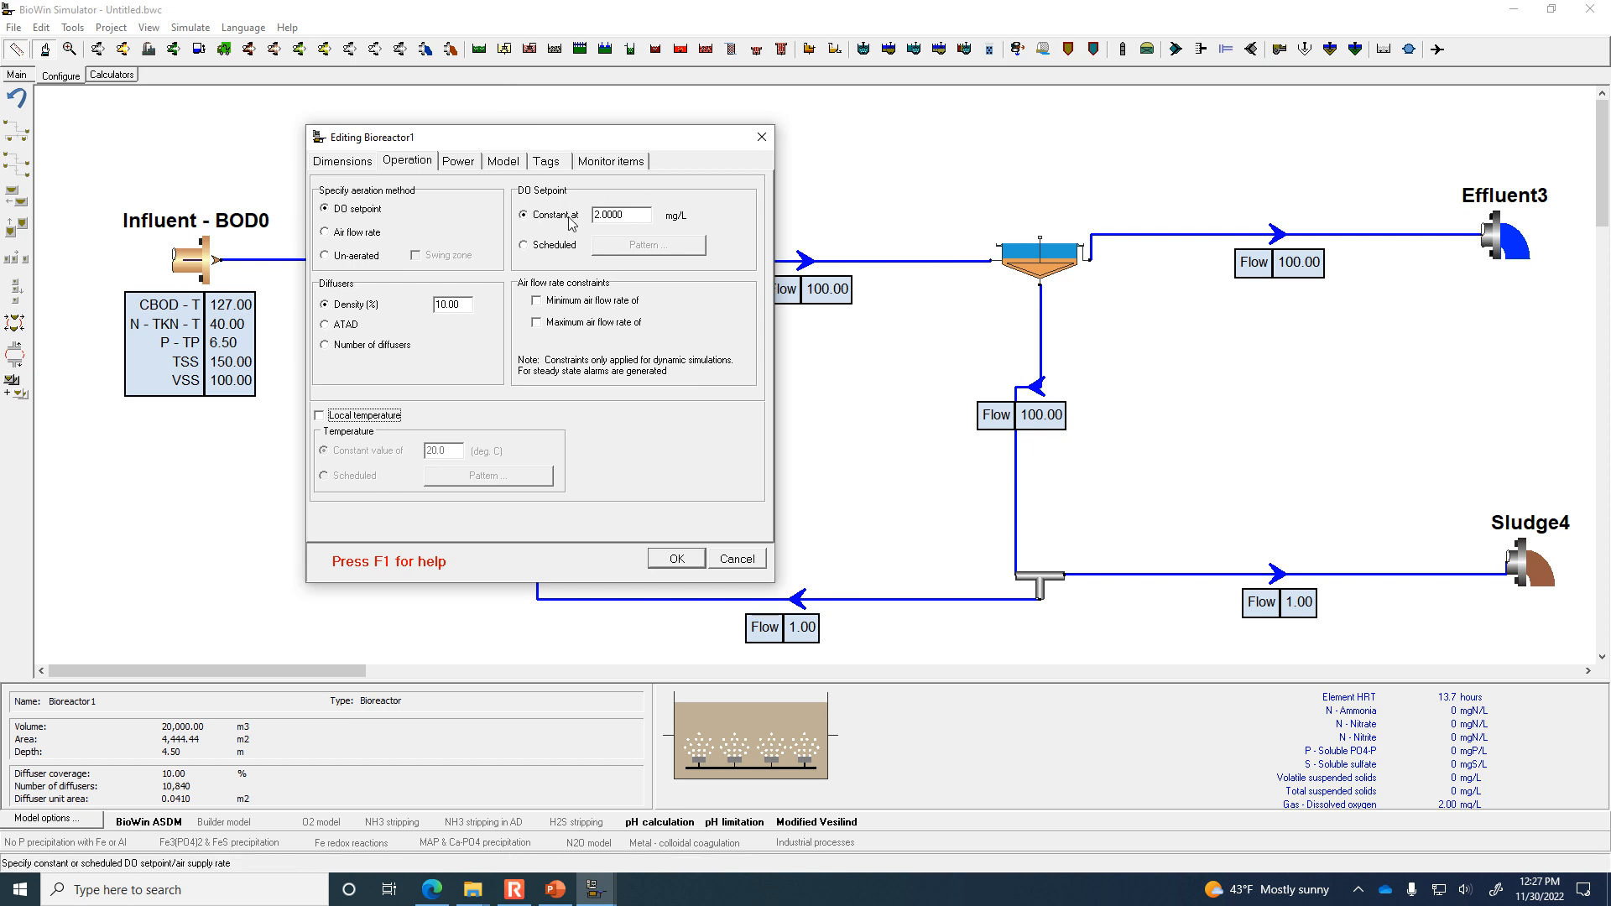
Review the bioreactor's aeration, mixing power and model settings along with its dimensions.
{"action": "left_click", "coordinate": [627, 214]}
{"action": "left_click", "coordinate": [467, 170]}
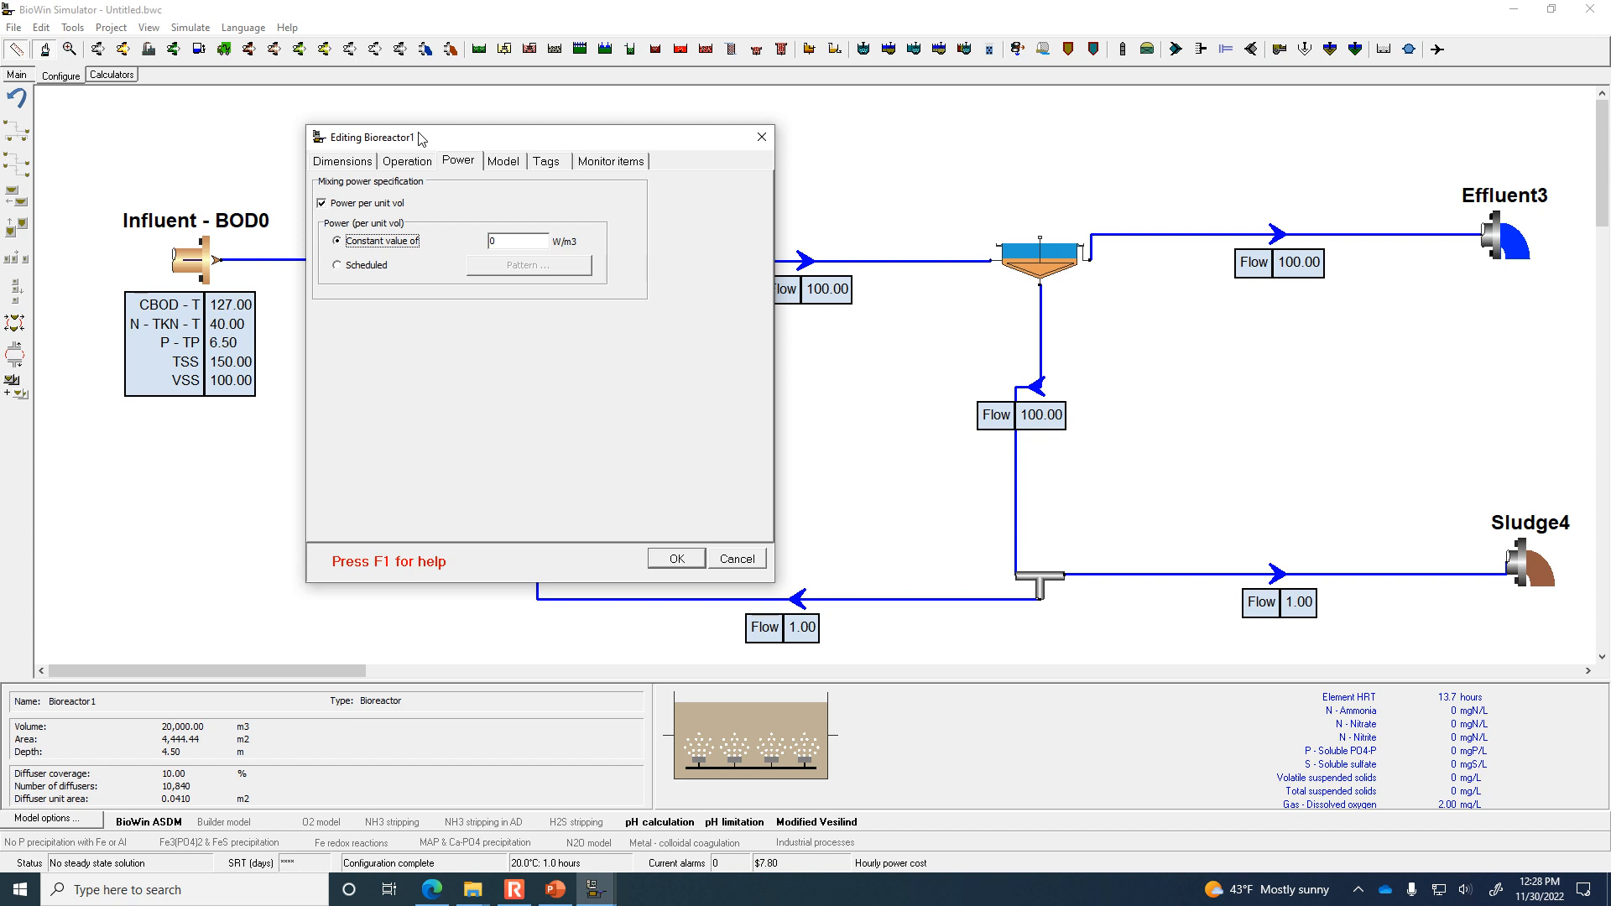
{"action": "left_click", "coordinate": [517, 165]}
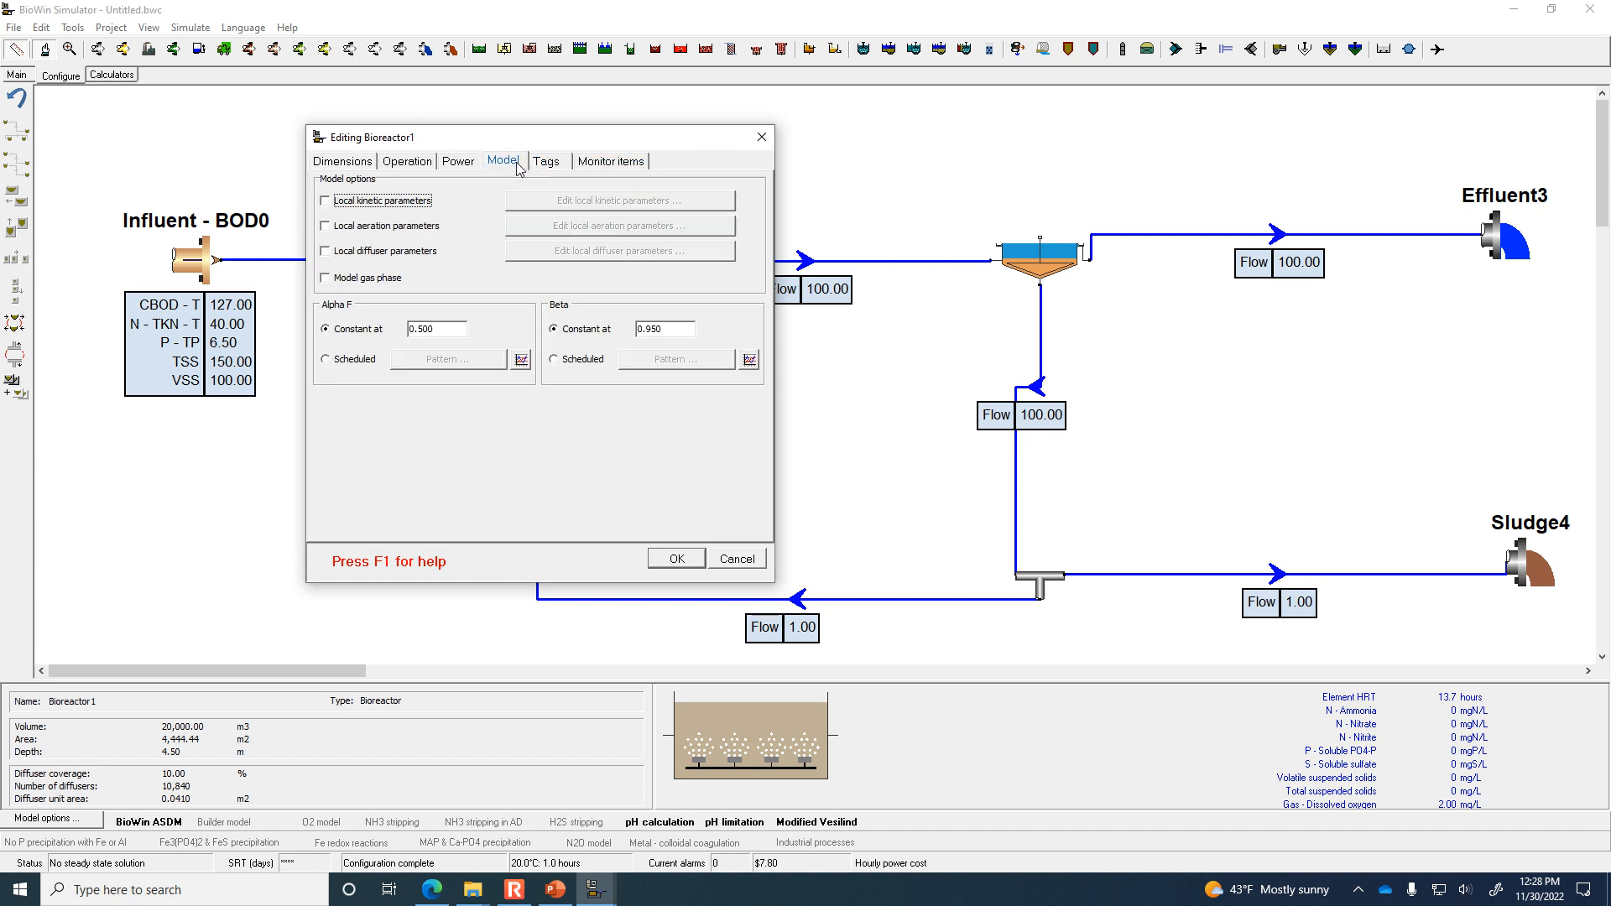
{"action": "left_click", "coordinate": [458, 165]}
{"action": "left_click", "coordinate": [406, 166]}
{"action": "left_click", "coordinate": [343, 166]}
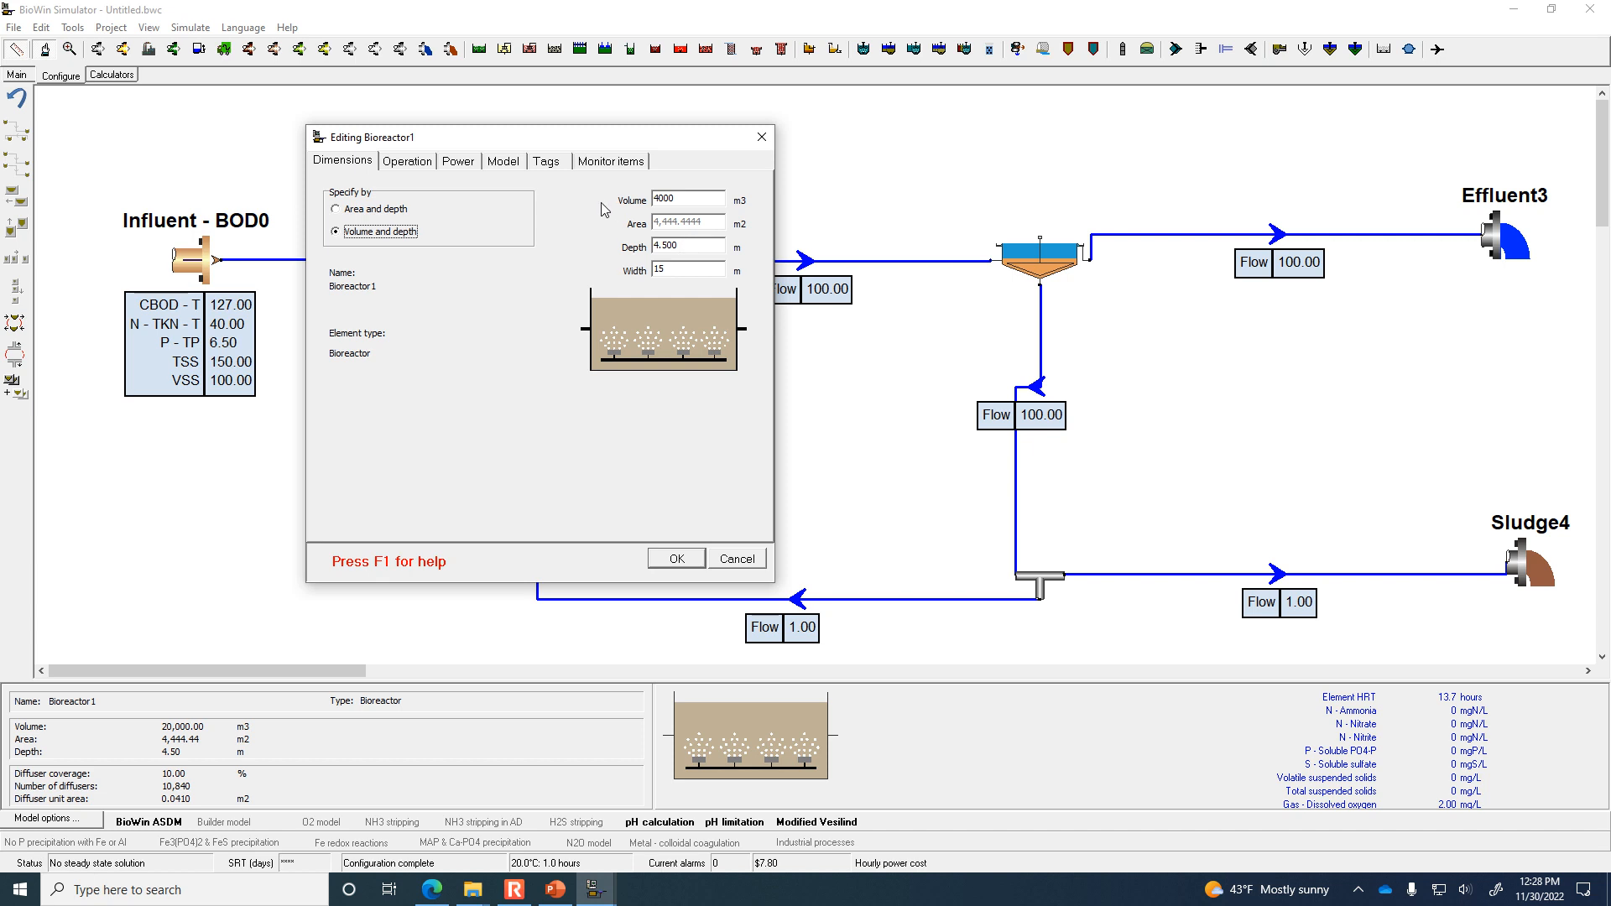
Set the bioreactor's tag to display above the element image and enable local tag parameters.
{"action": "left_click", "coordinate": [545, 164]}
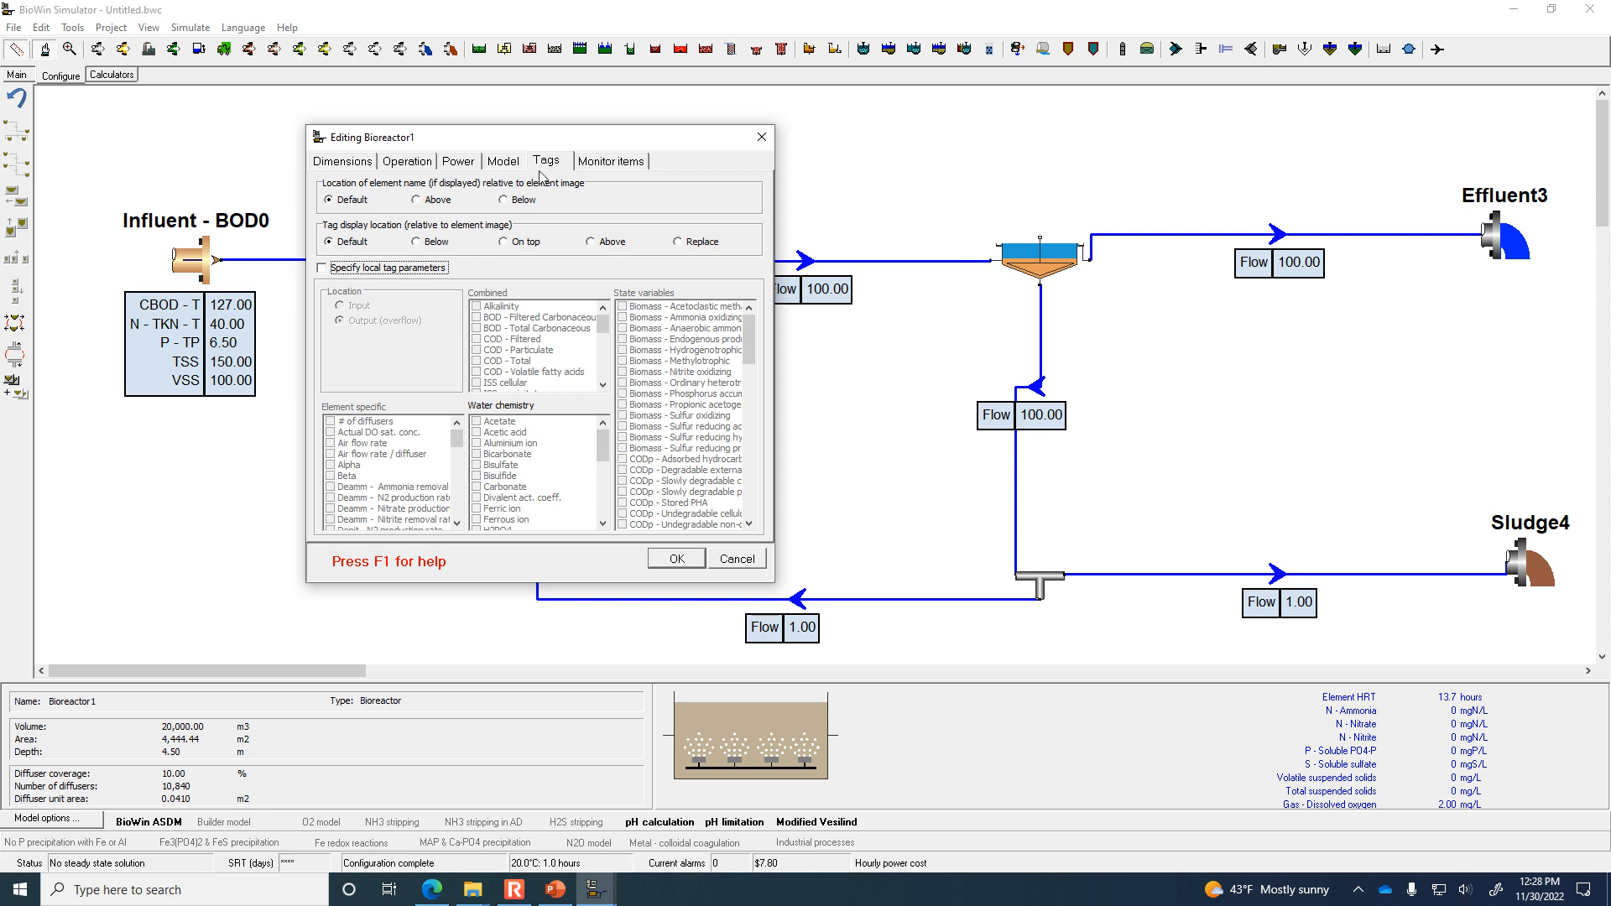
{"action": "mouse_move", "coordinate": [547, 145]}
{"action": "left_mouse_down"}
{"action": "mouse_move", "coordinate": [1199, 501]}
{"action": "mouse_move", "coordinate": [525, 156]}
{"action": "left_mouse_up"}
{"action": "left_click", "coordinate": [580, 252]}
{"action": "left_click", "coordinate": [302, 280]}
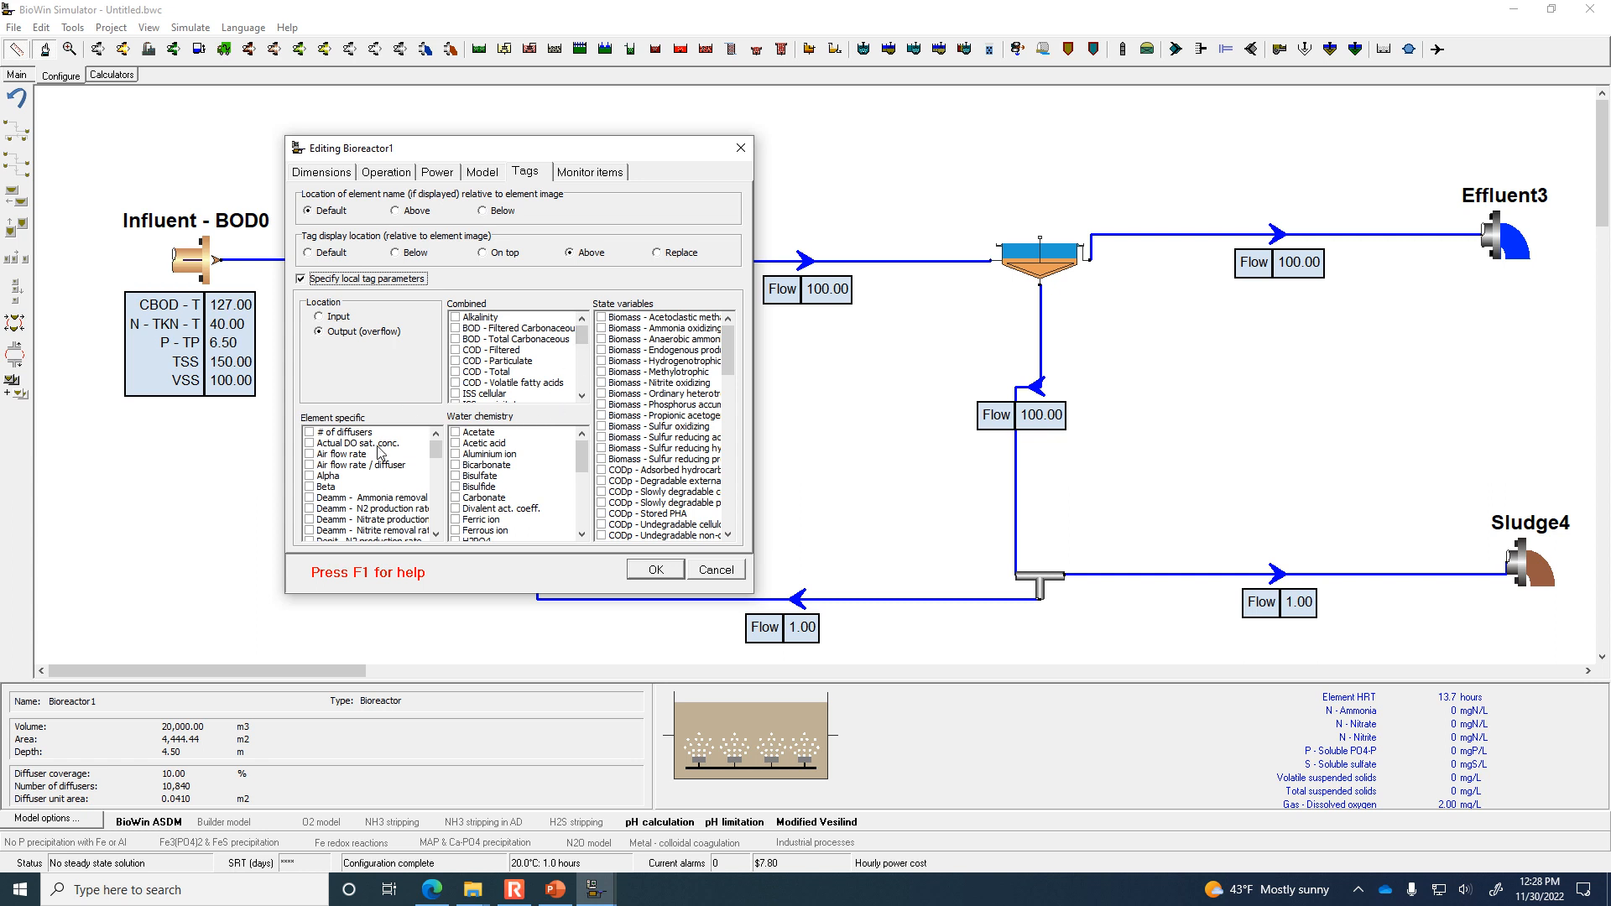
Browse the available tag variables and include BOD - Total Carbonaceous in the bioreactor's tag.
{"action": "scroll", "coordinate": [442, 467], "scroll_direction": "down", "scroll_amount": 1}
{"action": "scroll", "coordinate": [442, 466], "scroll_direction": "down", "scroll_amount": 10}
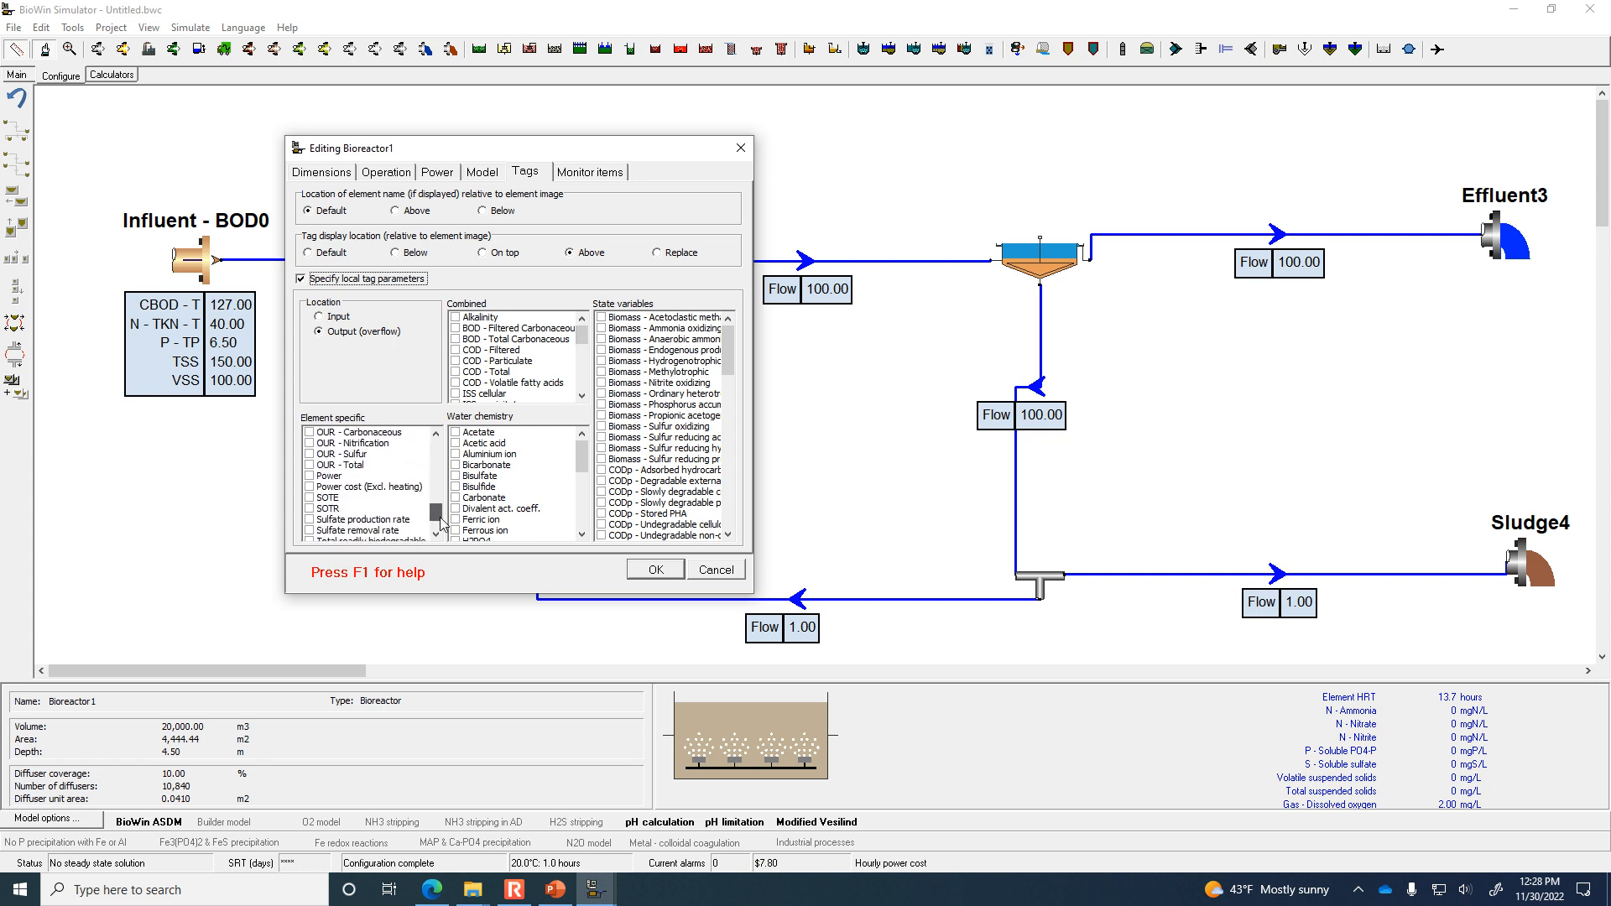
{"action": "left_click_drag", "start_coordinate": [577, 464], "coordinate": [569, 534]}
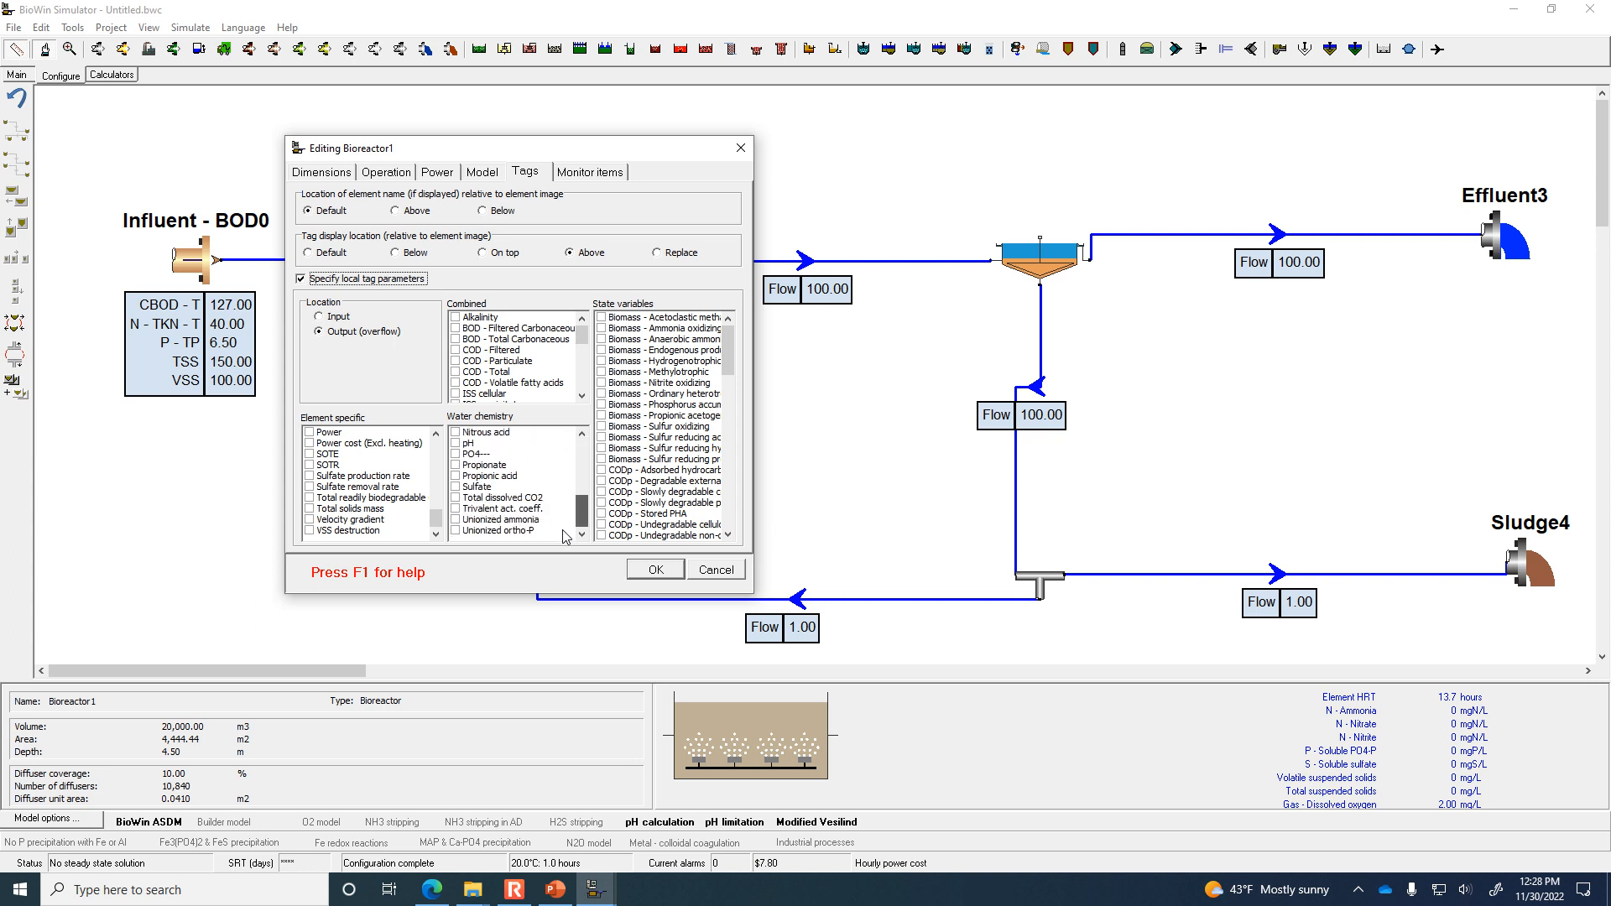
{"action": "mouse_move", "coordinate": [583, 338]}
{"action": "left_mouse_down"}
{"action": "mouse_move", "coordinate": [583, 378]}
{"action": "mouse_move", "coordinate": [586, 321]}
{"action": "left_mouse_up"}
{"action": "mouse_move", "coordinate": [728, 349]}
{"action": "left_mouse_down"}
{"action": "mouse_move", "coordinate": [718, 526]}
{"action": "mouse_move", "coordinate": [738, 334]}
{"action": "left_mouse_up"}
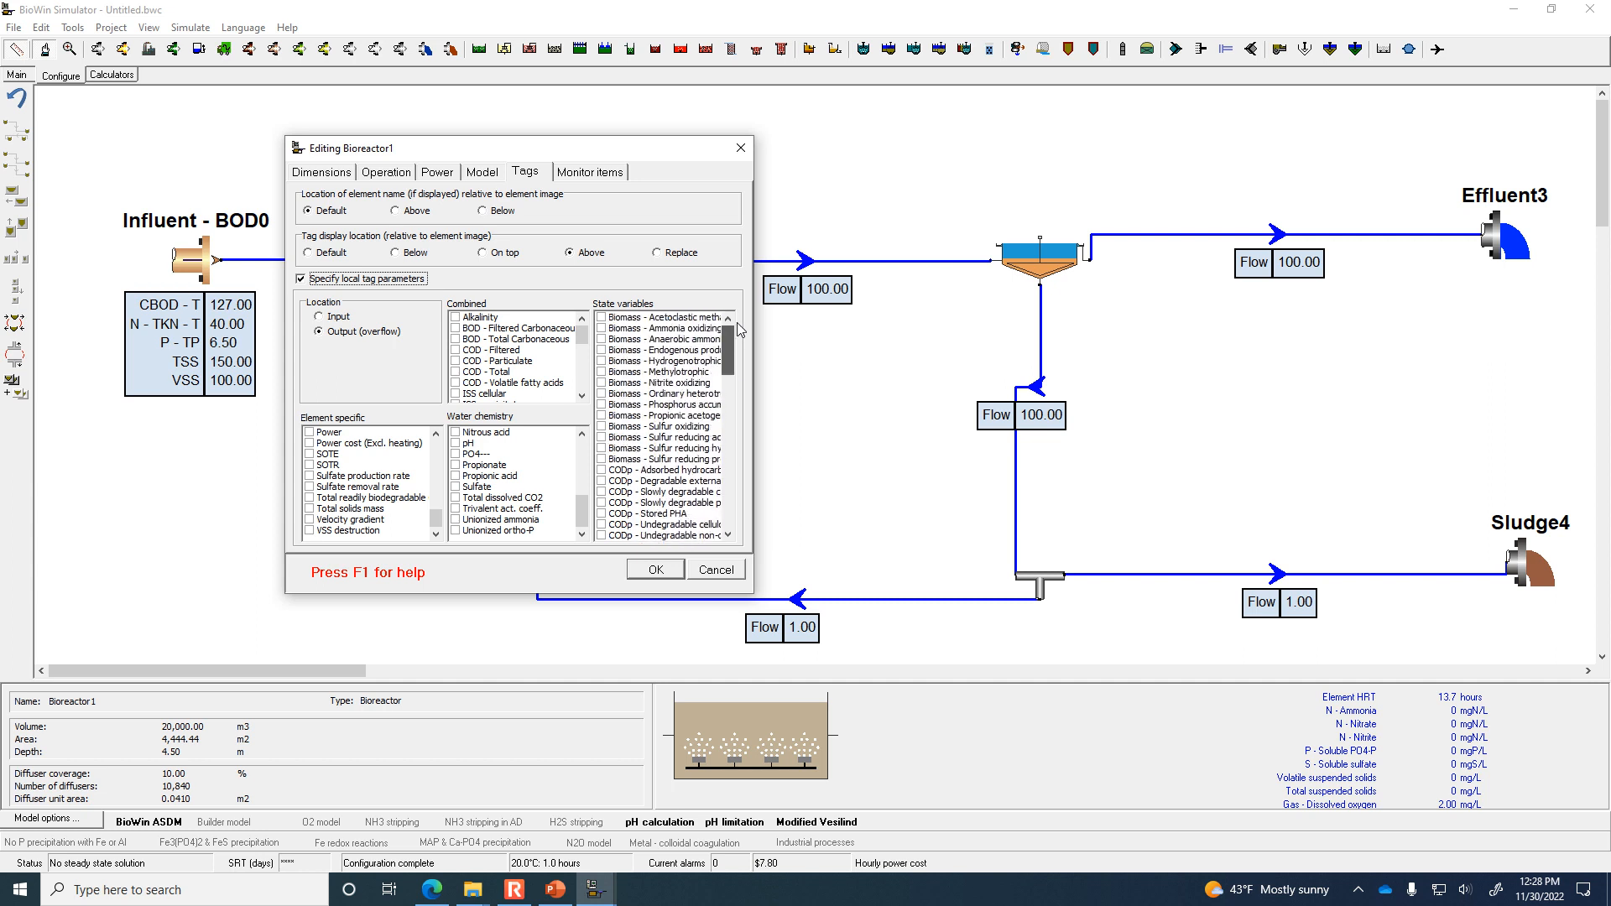
{"action": "mouse_move", "coordinate": [582, 343]}
{"action": "left_mouse_down"}
{"action": "mouse_move", "coordinate": [581, 375]}
{"action": "mouse_move", "coordinate": [600, 330]}
{"action": "left_mouse_up"}
{"action": "left_click", "coordinate": [457, 340]}
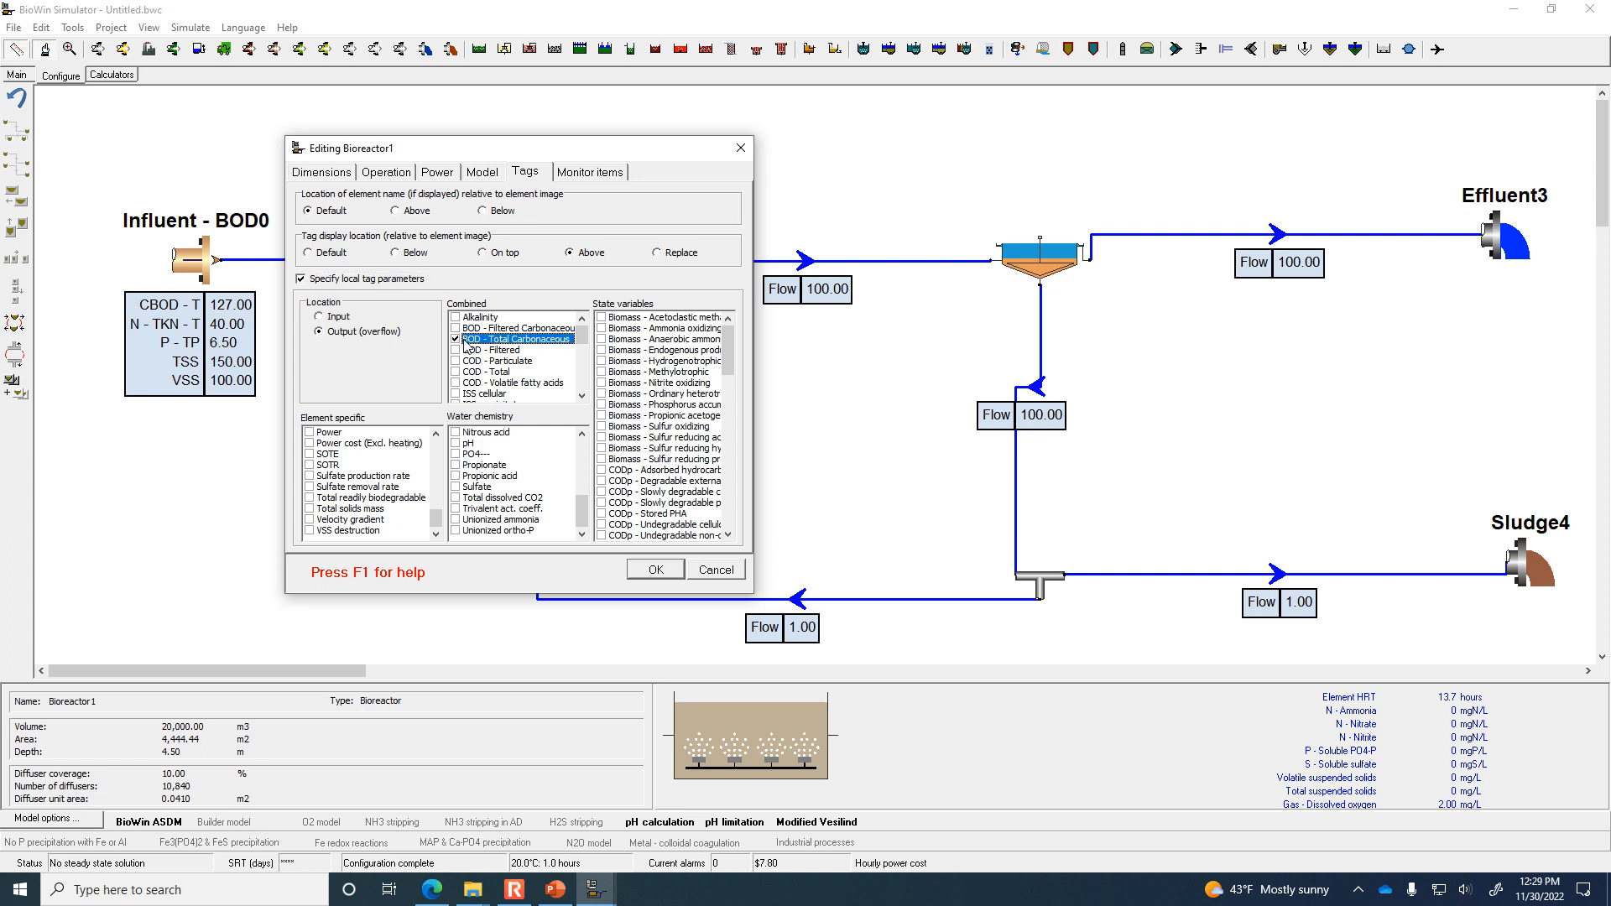
Add N - Total Kjeldahl Nitrogen and P - Total P to the bioreactor's tag.
{"action": "left_click", "coordinate": [582, 395]}
{"action": "left_click", "coordinate": [583, 395]}
{"action": "left_click", "coordinate": [582, 395]}
{"action": "left_click", "coordinate": [583, 396]}
{"action": "left_click", "coordinate": [582, 395]}
{"action": "left_click", "coordinate": [582, 395]}
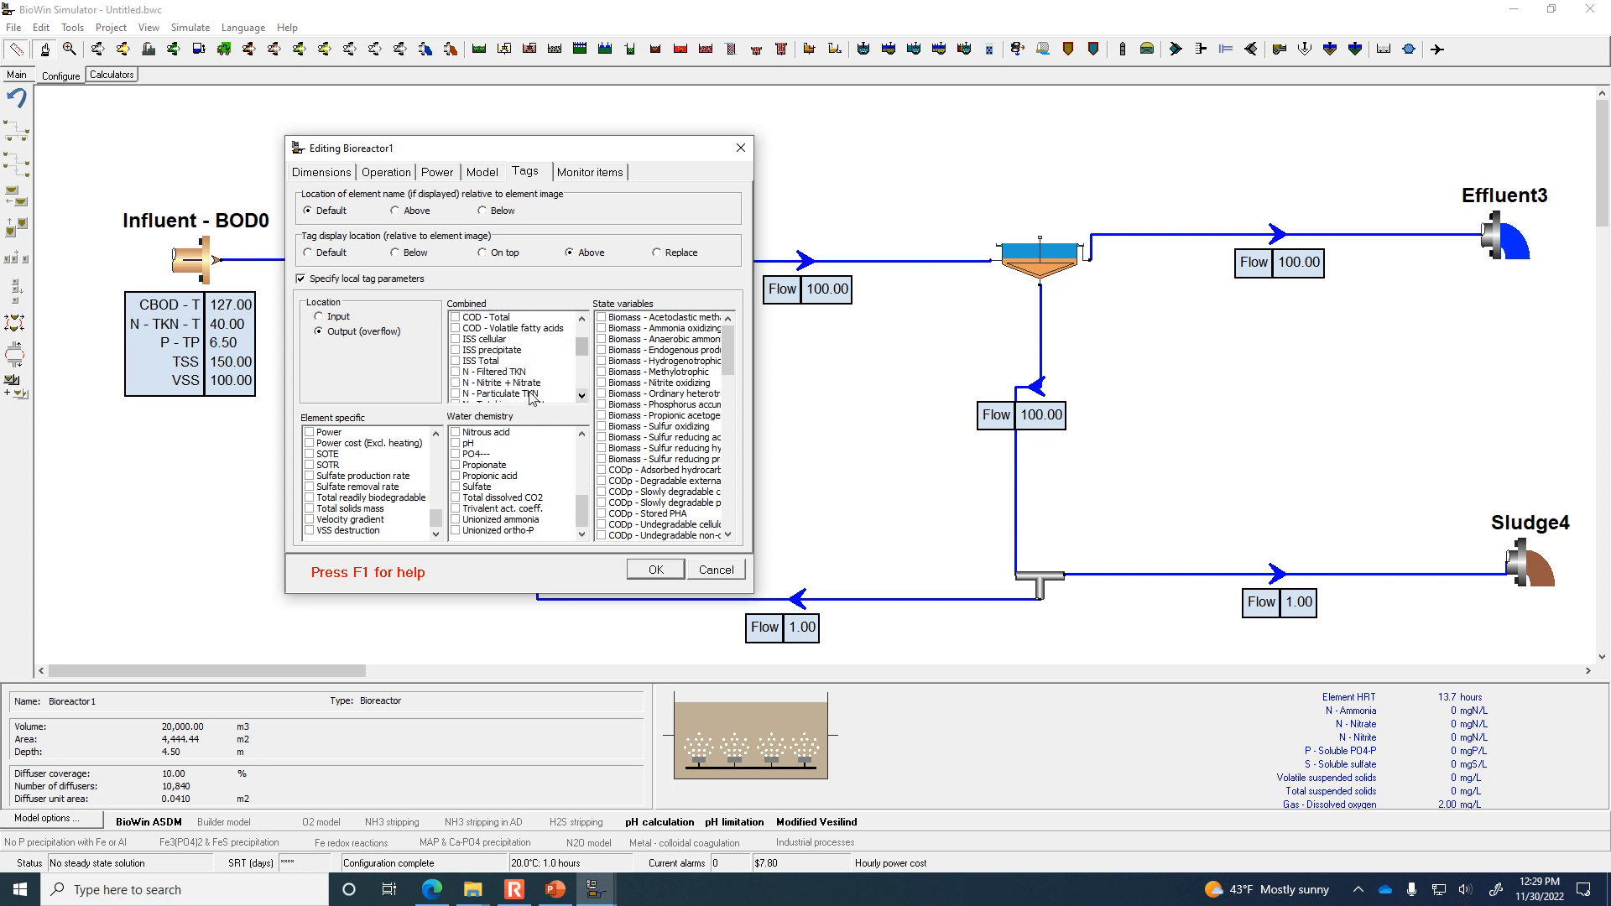
{"action": "scroll", "coordinate": [480, 392], "scroll_direction": "down", "scroll_amount": 2}
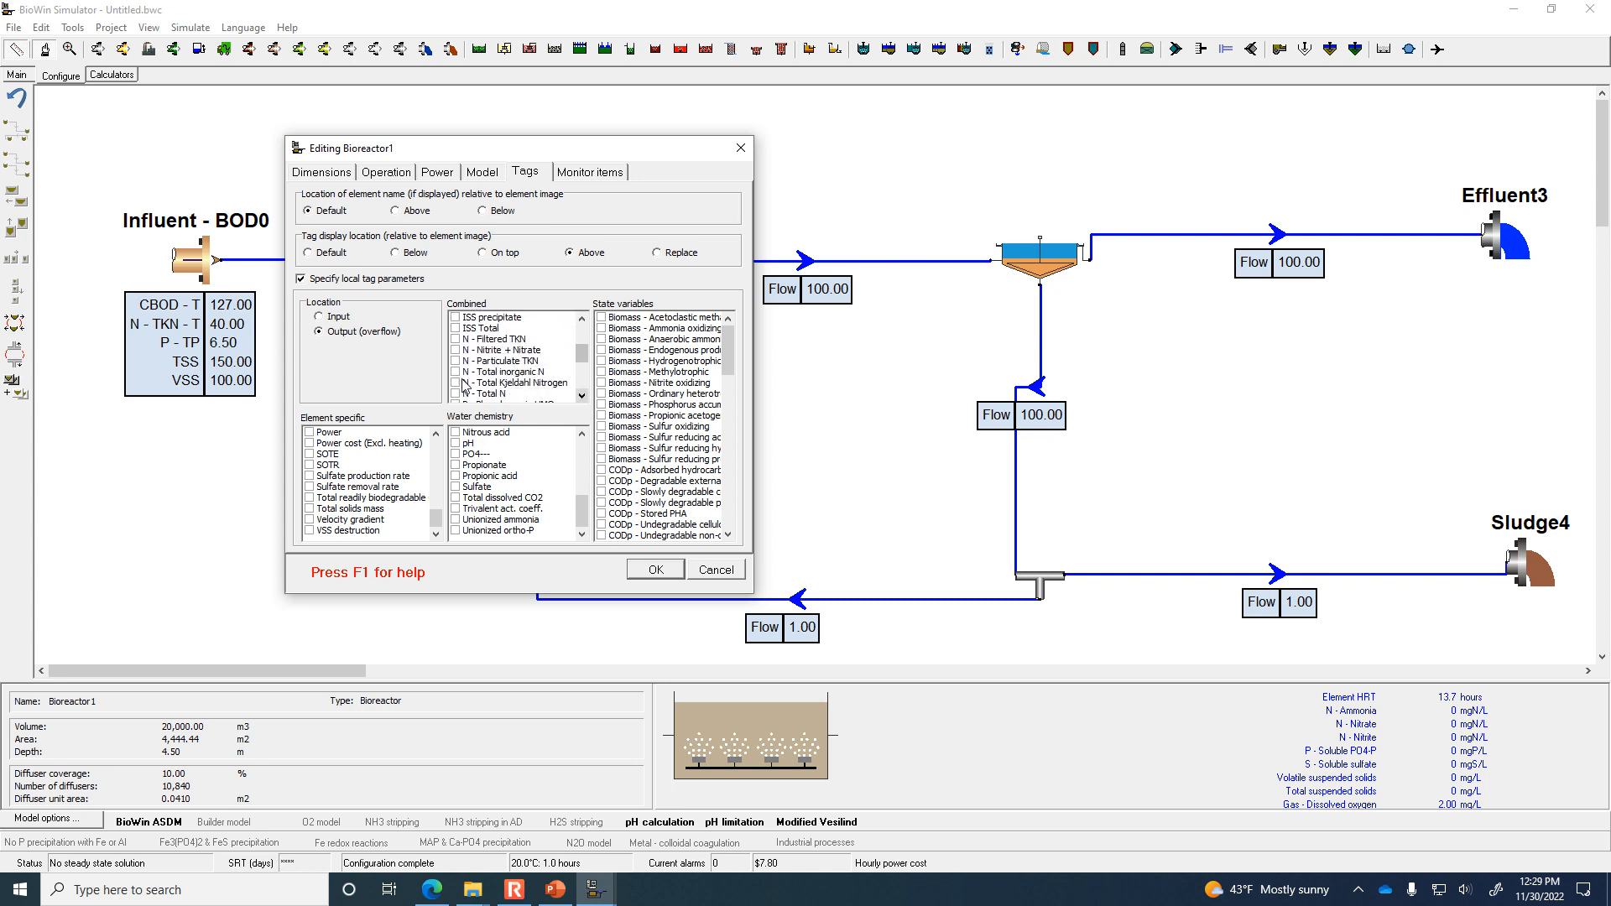
{"action": "left_click", "coordinate": [456, 383]}
{"action": "scroll", "coordinate": [460, 390], "scroll_direction": "down", "scroll_amount": 1}
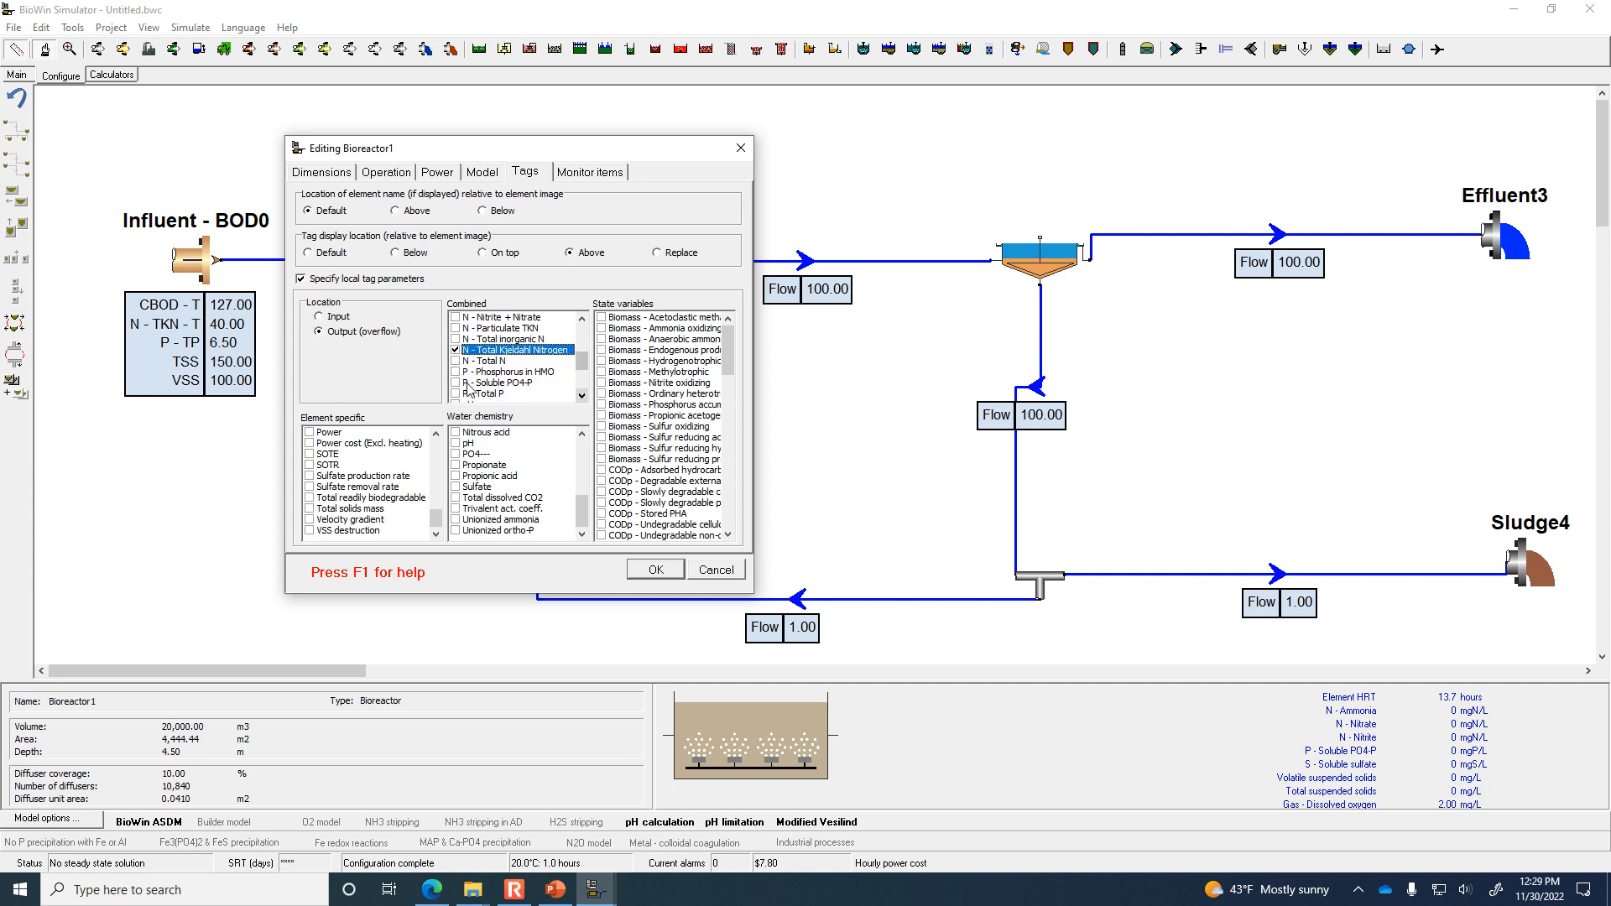
{"action": "scroll", "coordinate": [542, 363], "scroll_direction": "down", "scroll_amount": 3}
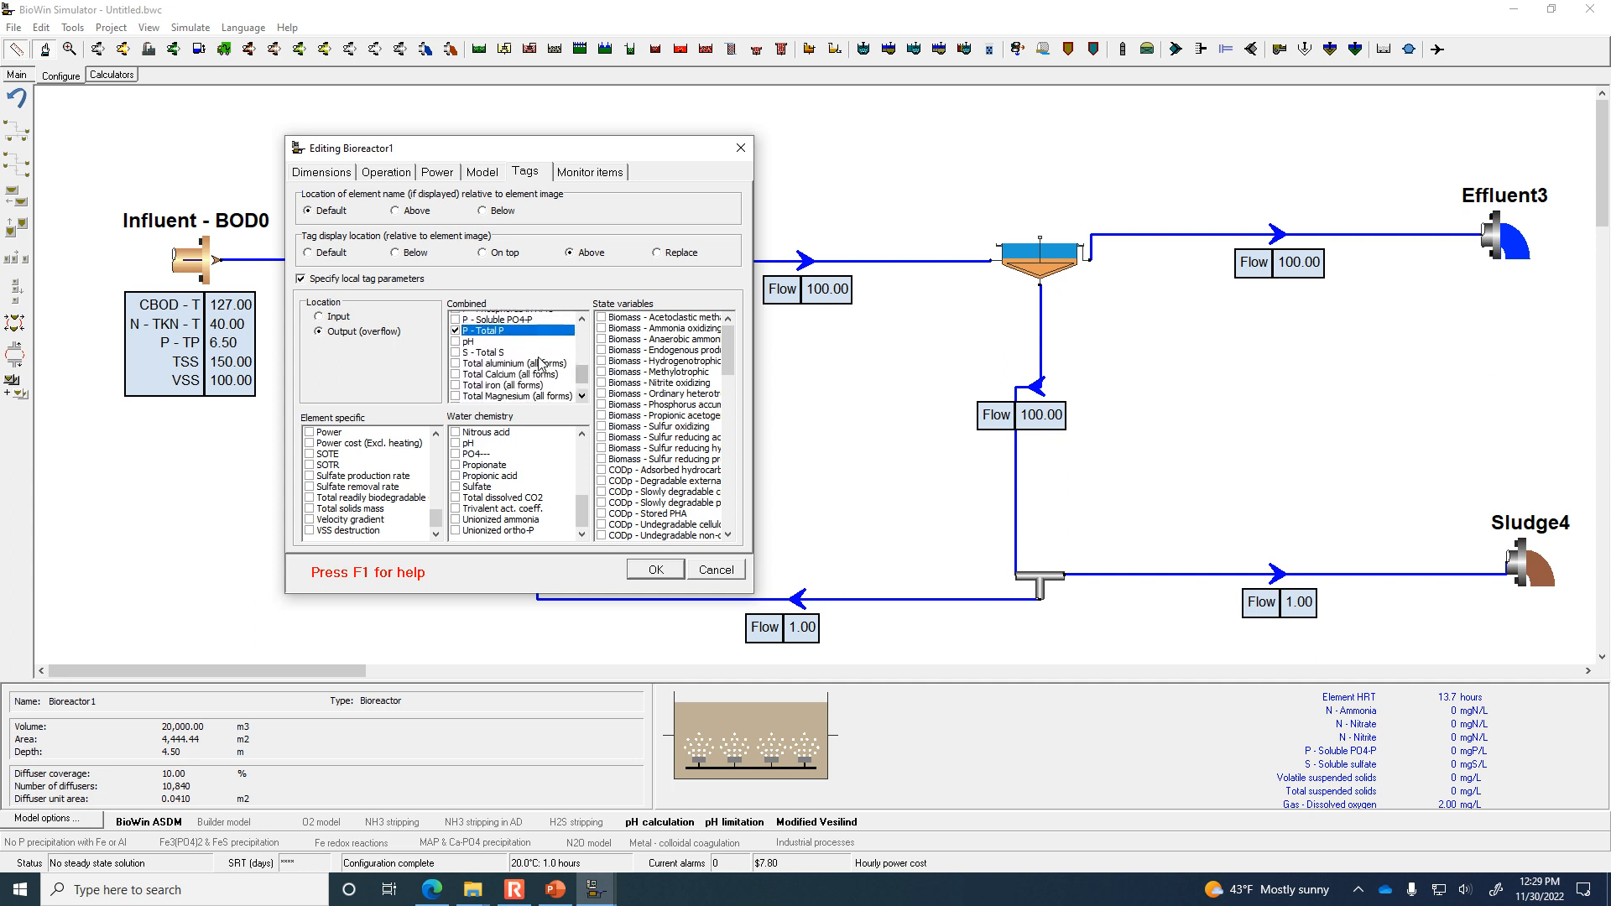
Add total suspended solids, volatile suspended solids and air flow rate to the bioreactor's tag and apply the settings.
{"action": "left_click", "coordinate": [456, 383]}
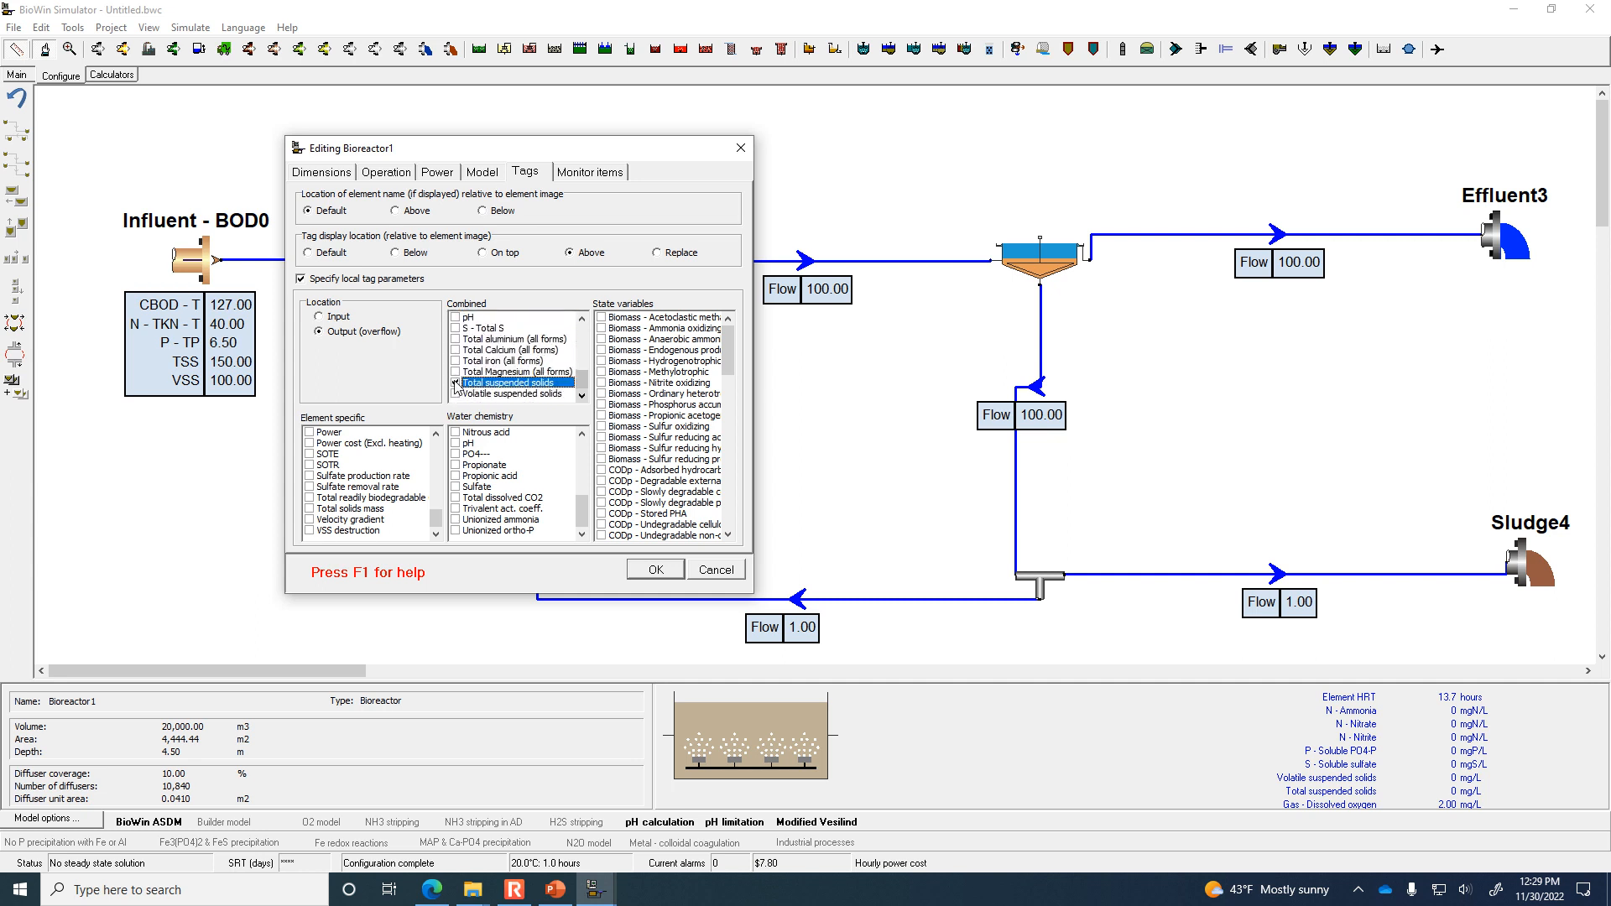
{"action": "left_click", "coordinate": [457, 395]}
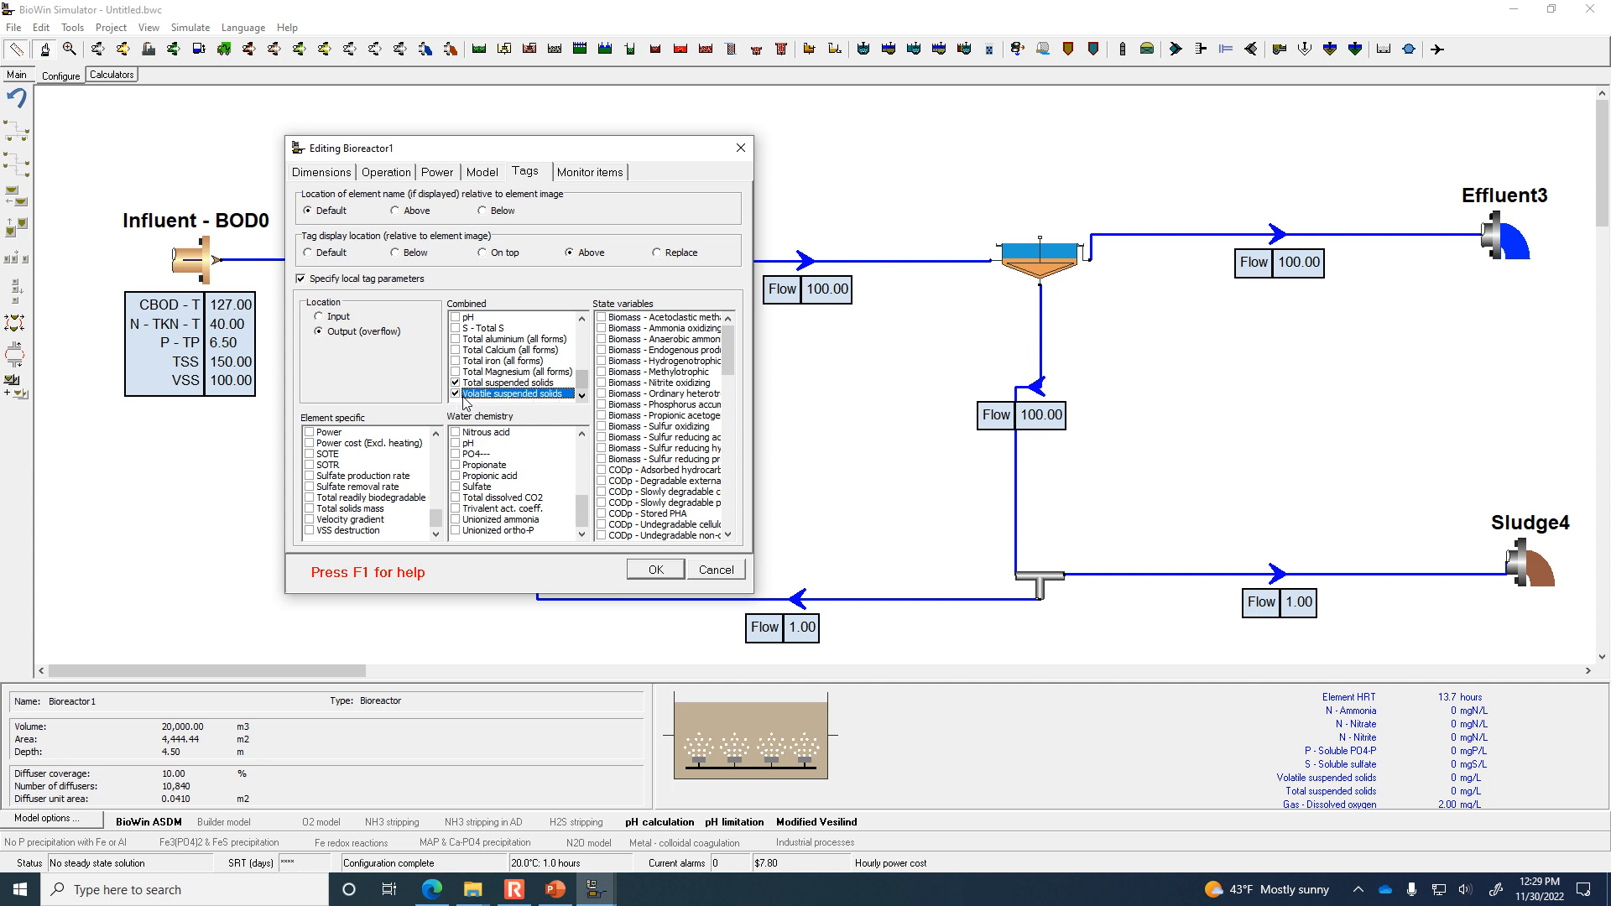
{"action": "left_click_drag", "start_coordinate": [436, 522], "coordinate": [450, 456]}
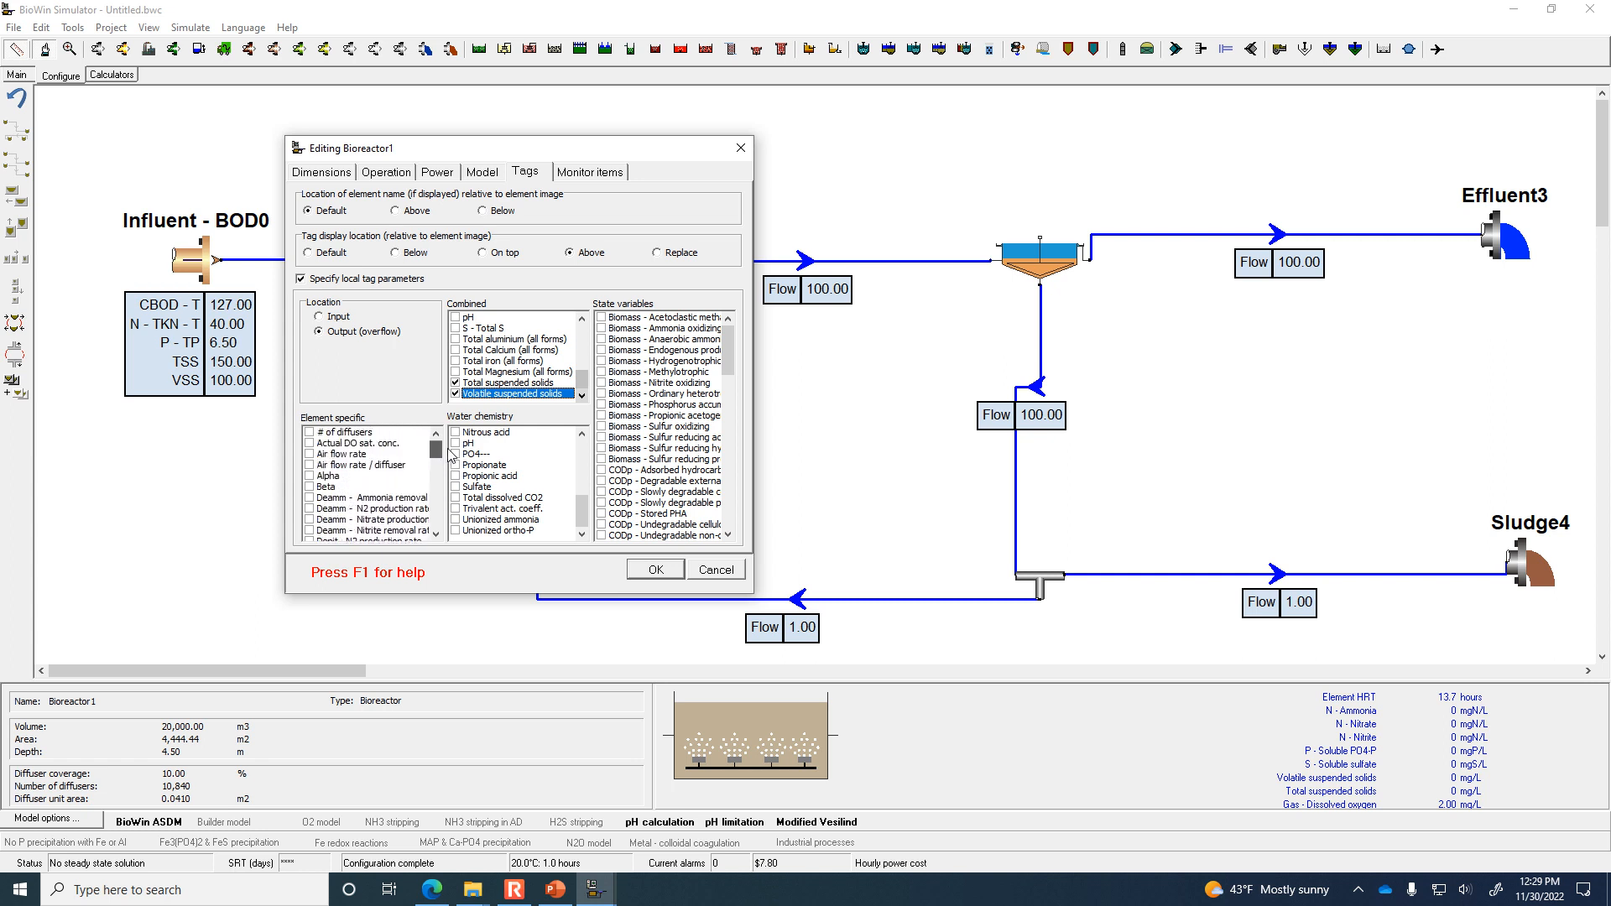
{"action": "left_click", "coordinate": [311, 455]}
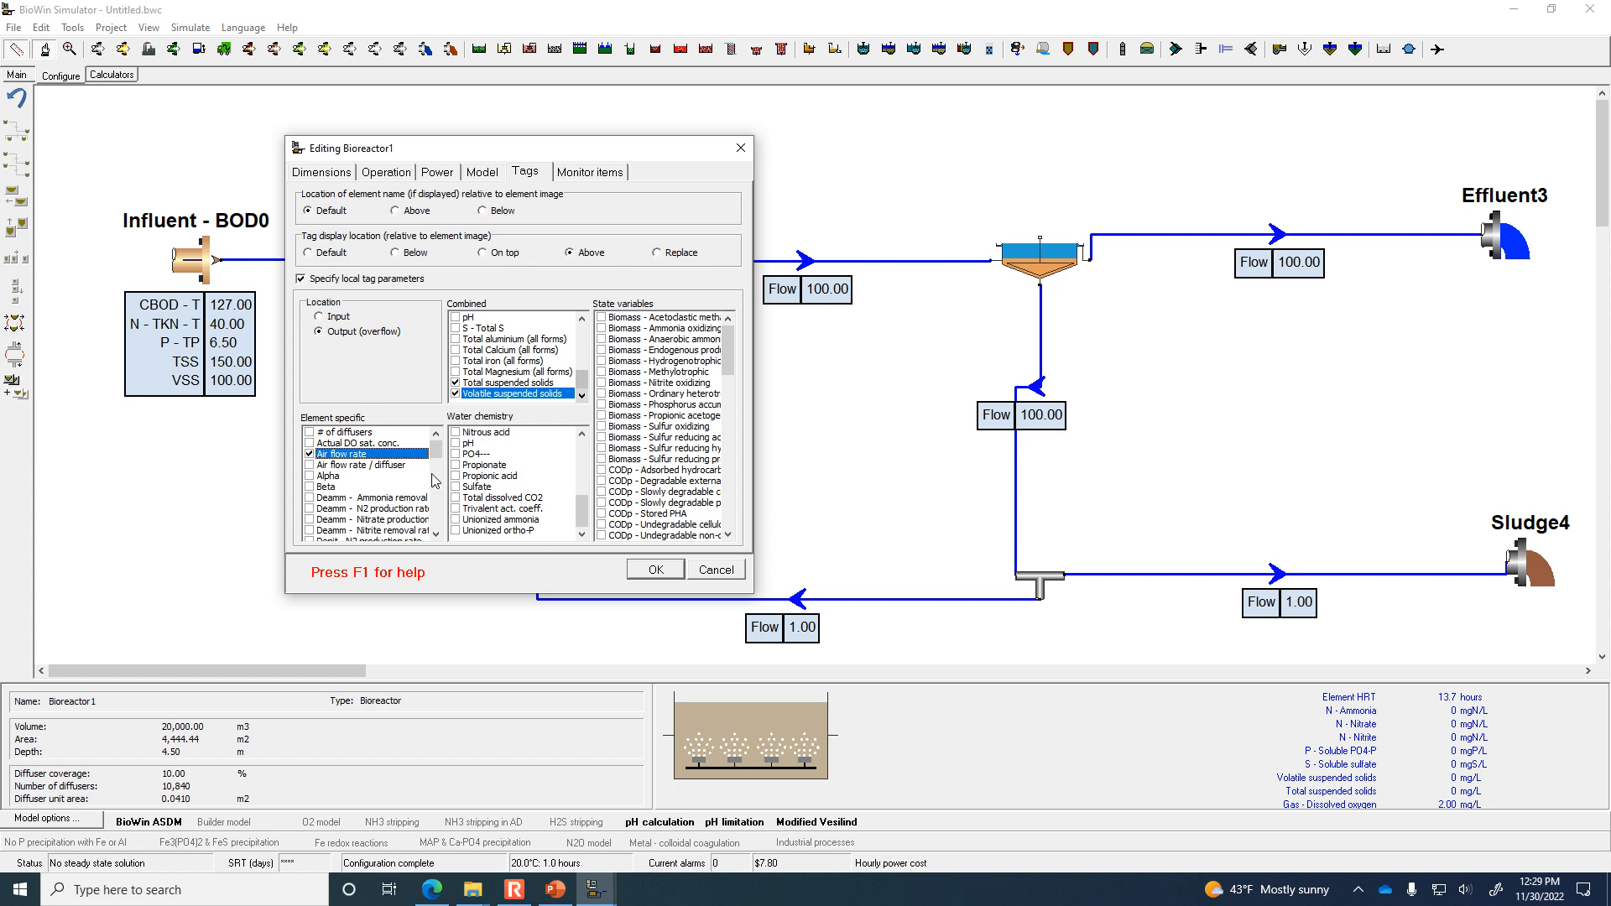
{"action": "left_click", "coordinate": [655, 570]}
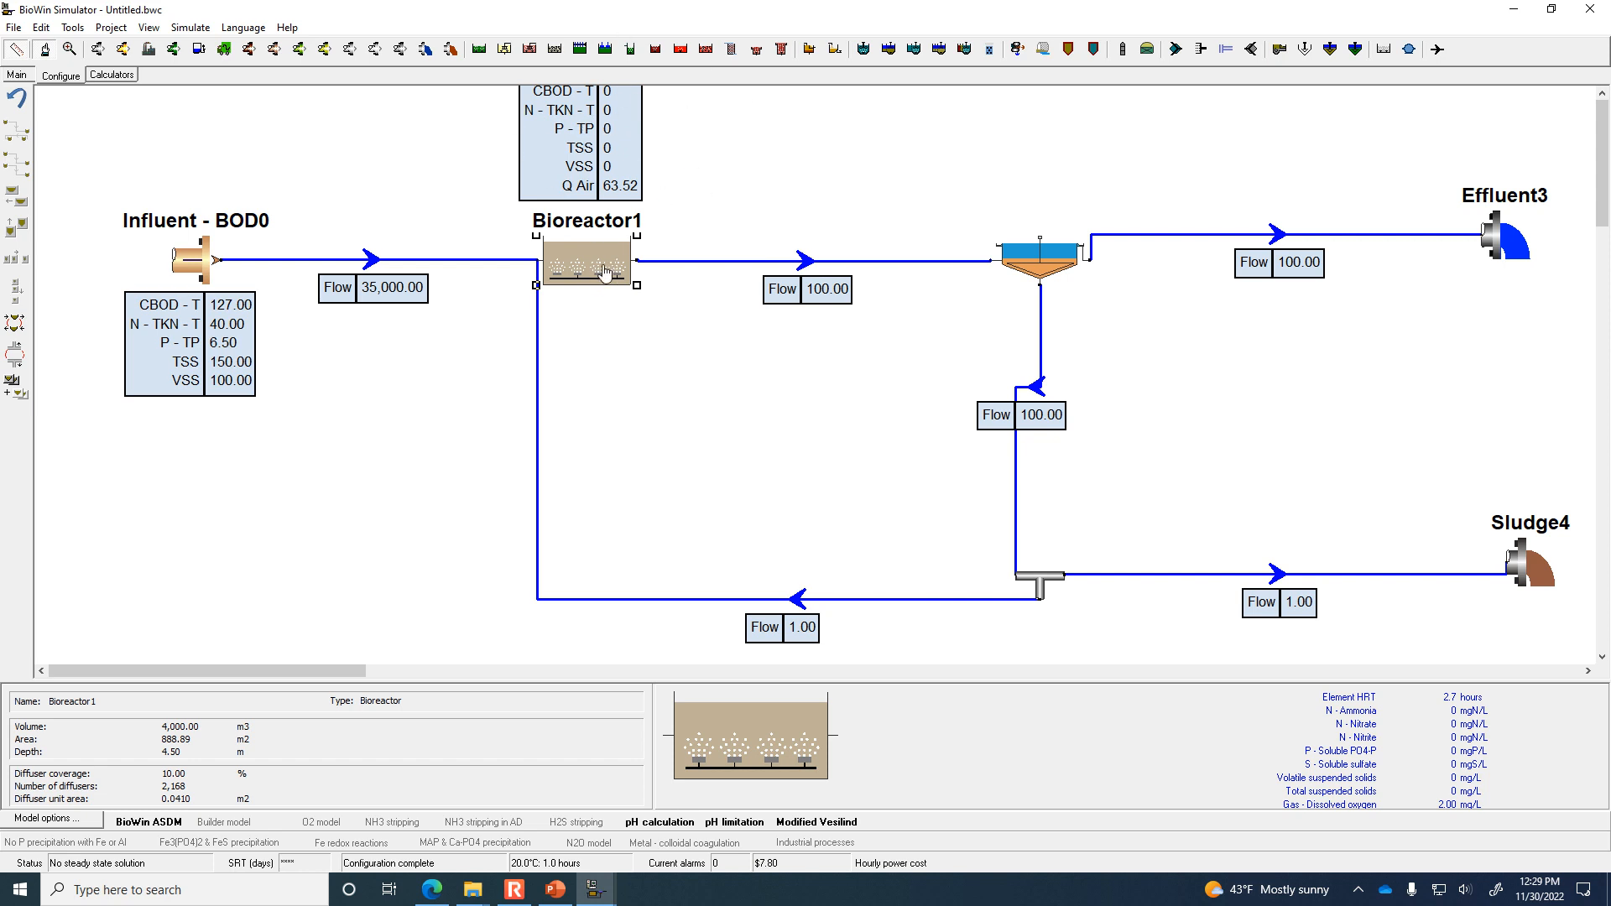
Move the bioreactor down so its whole tag fits on the canvas, and lower its inlet and outlet pipe segments.
{"action": "left_click_drag", "start_coordinate": [601, 268], "coordinate": [602, 281]}
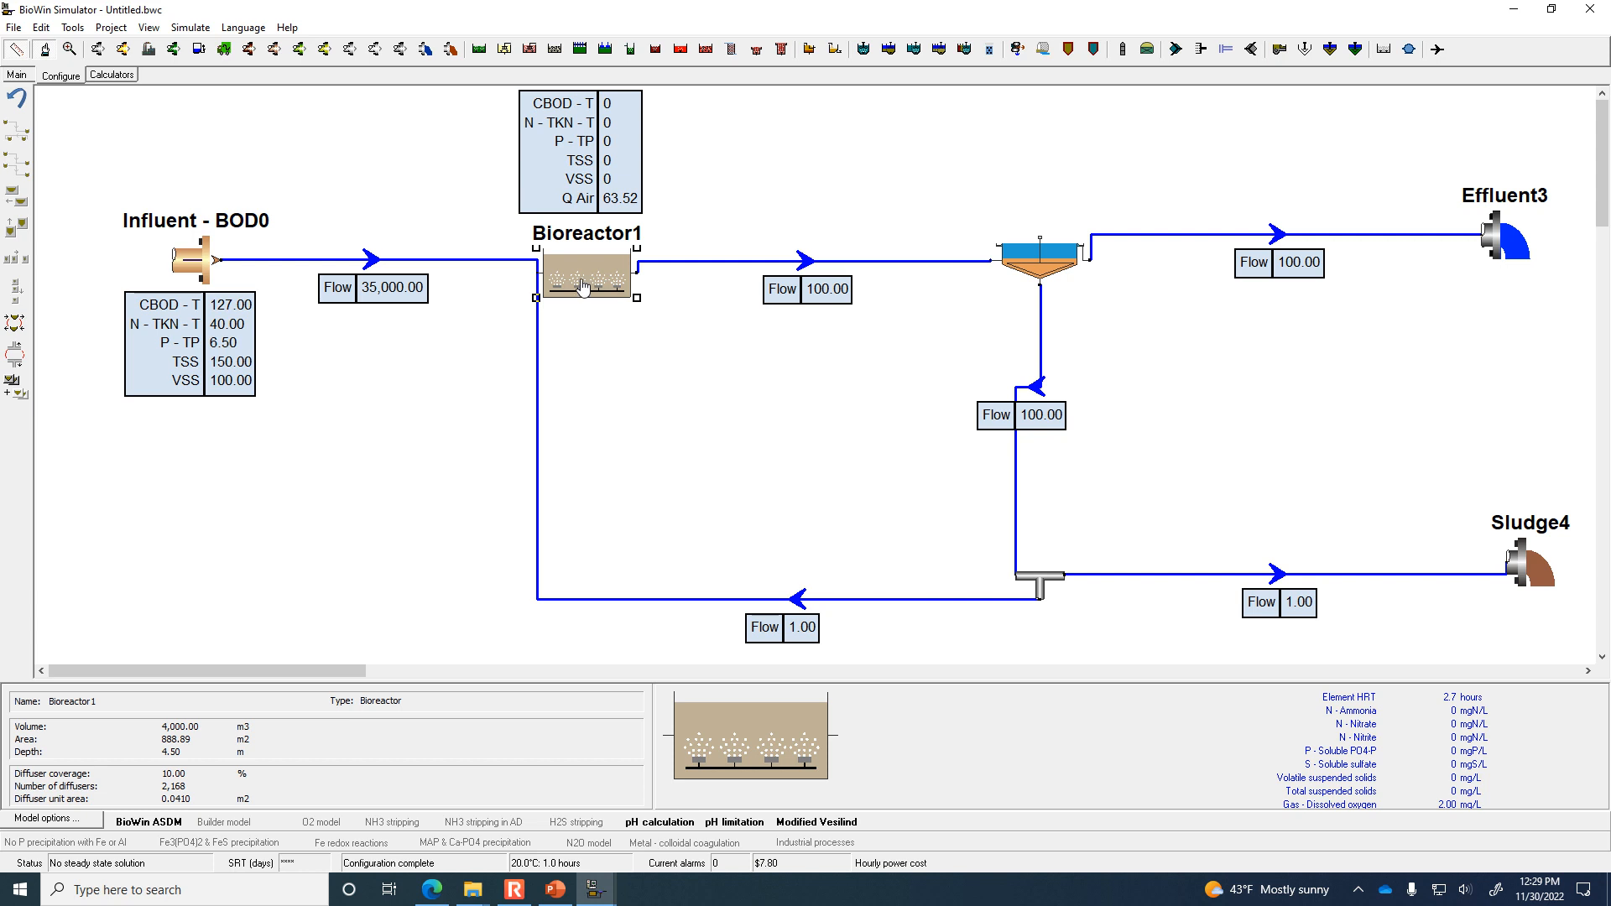
{"action": "left_click", "coordinate": [377, 262]}
{"action": "left_click_drag", "start_coordinate": [377, 262], "coordinate": [380, 274]}
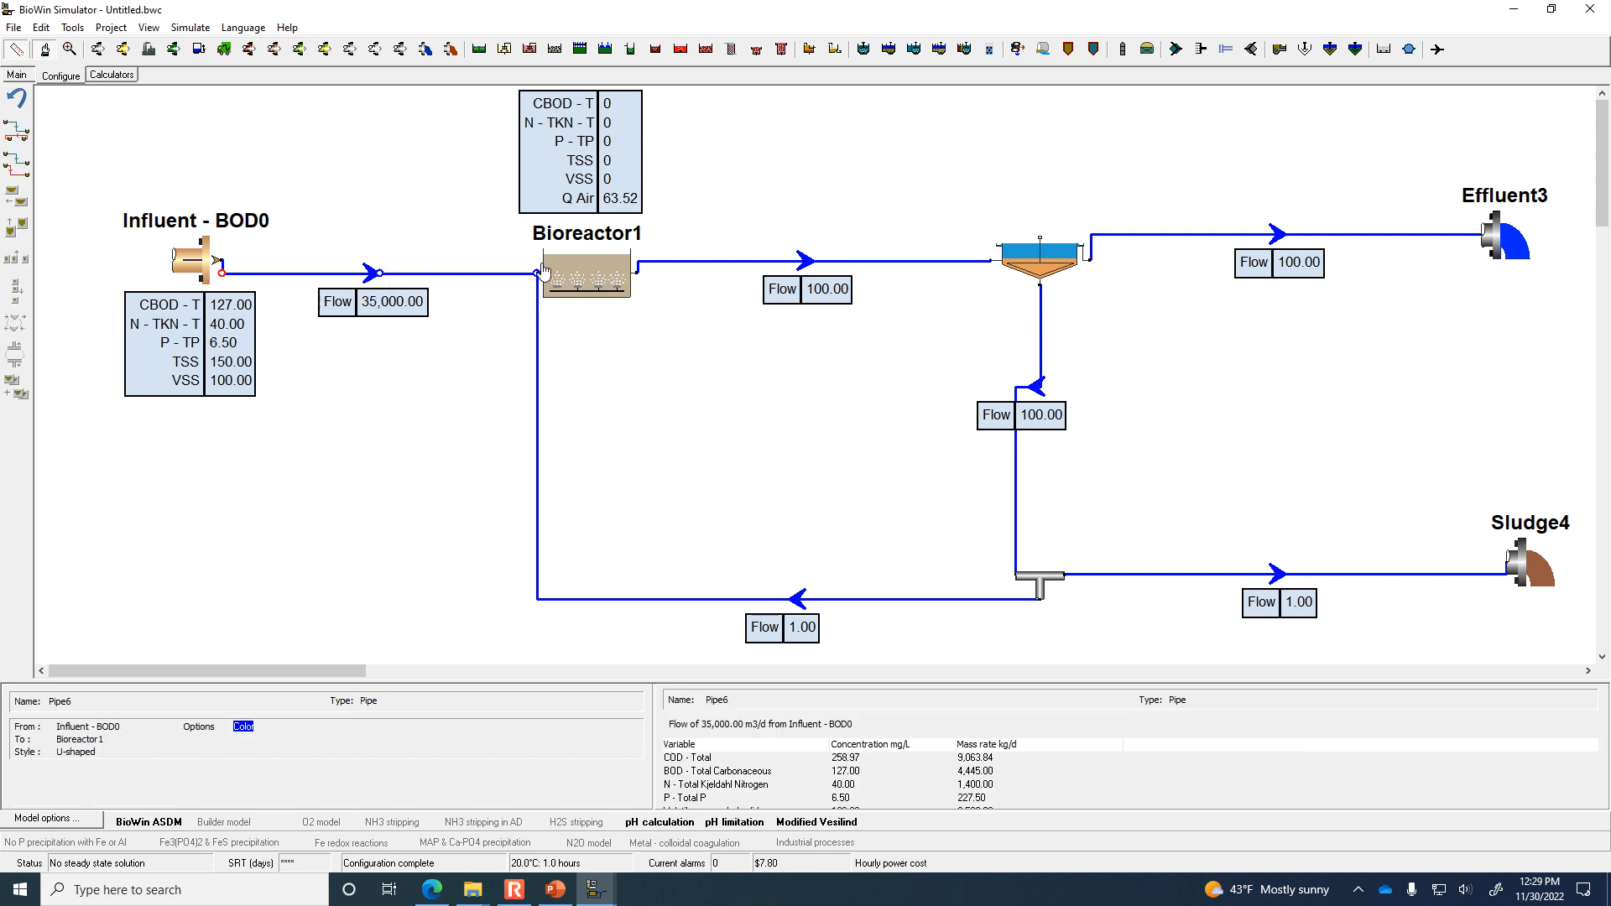
{"action": "left_click", "coordinate": [730, 262]}
{"action": "left_click_drag", "start_coordinate": [805, 262], "coordinate": [806, 274]}
{"action": "left_click", "coordinate": [539, 268]}
{"action": "left_click", "coordinate": [542, 277]}
{"action": "left_click_drag", "start_coordinate": [596, 279], "coordinate": [597, 304]}
Lower the influent pipe's arrow segment and the influent element to line up with the bioreactor's inlet.
{"action": "left_click", "coordinate": [376, 274]}
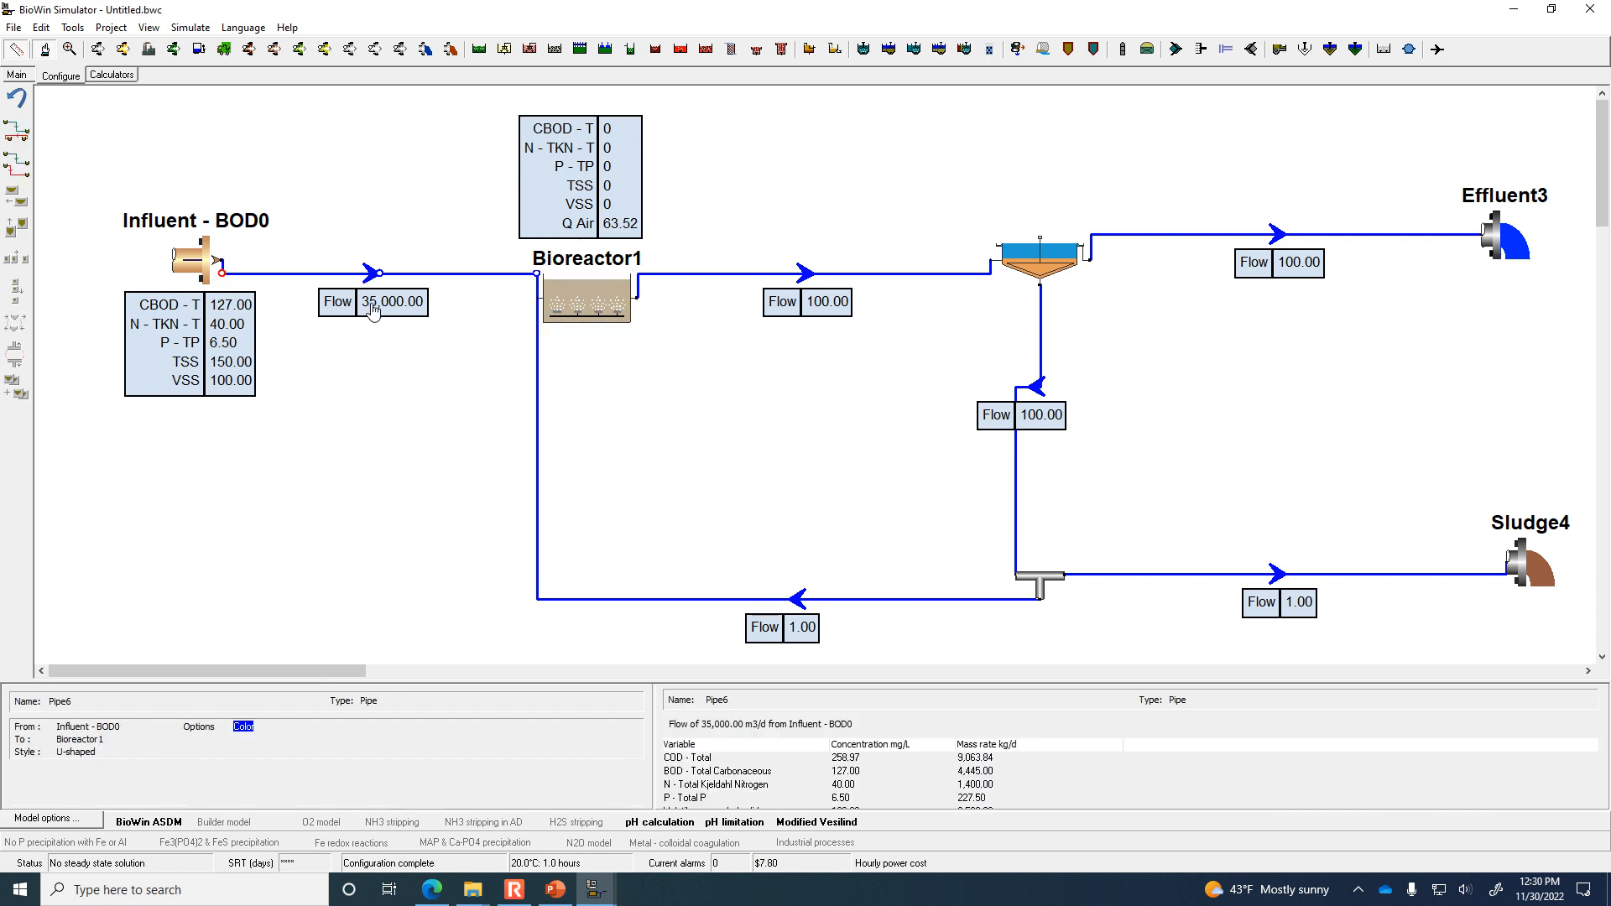
{"action": "left_click_drag", "start_coordinate": [372, 304], "coordinate": [372, 329]}
{"action": "left_click", "coordinate": [201, 265]}
{"action": "left_click", "coordinate": [212, 290]}
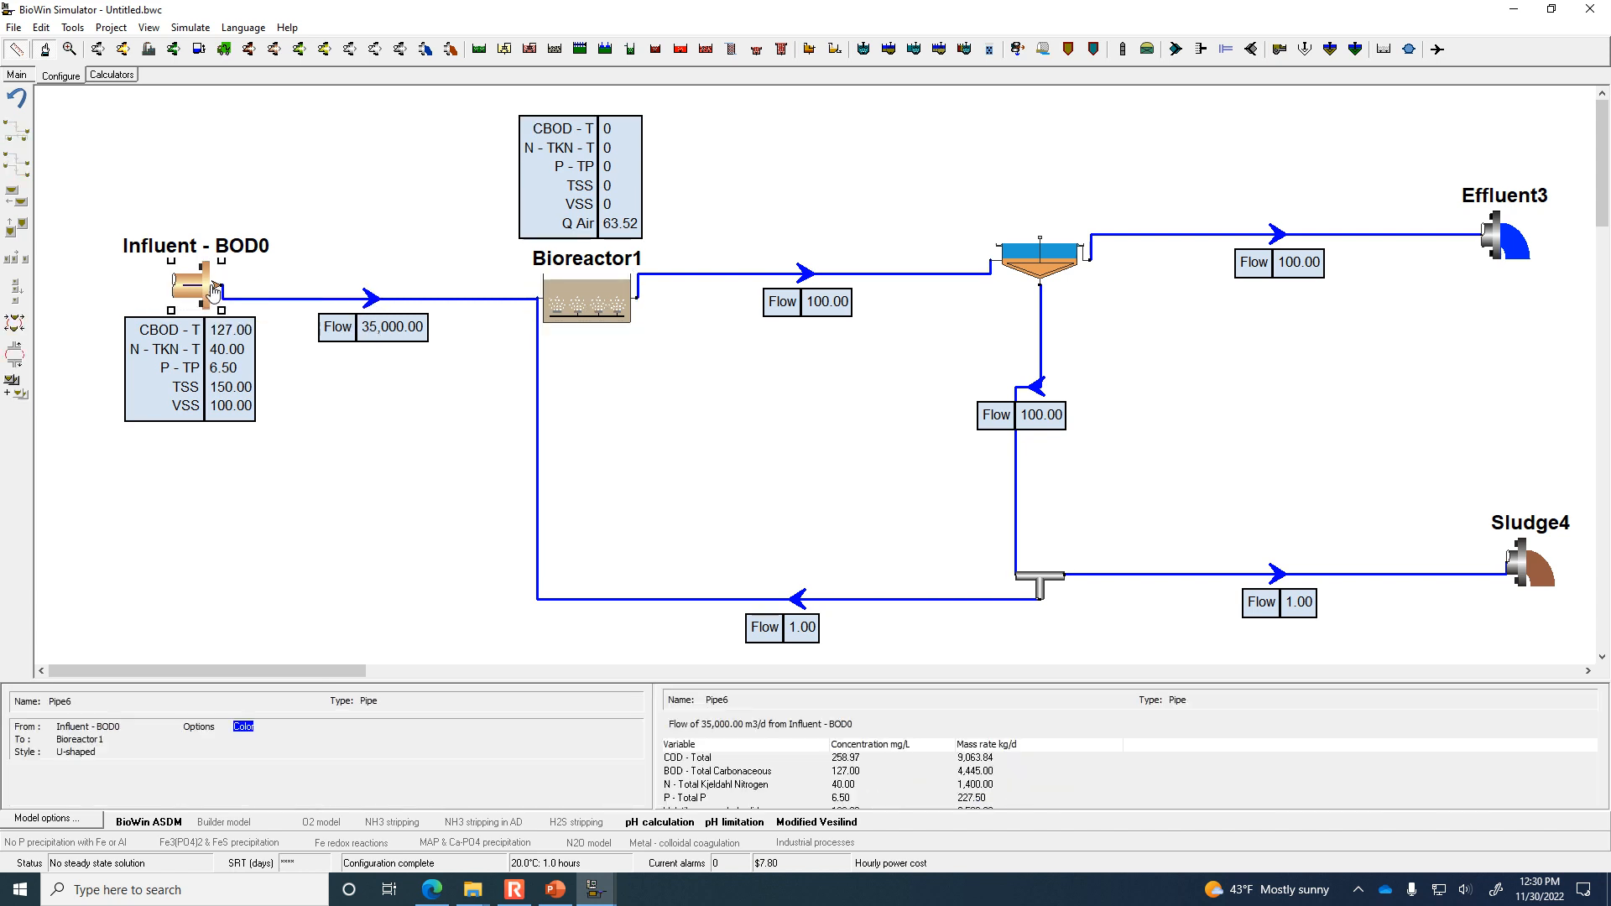
{"action": "left_click_drag", "start_coordinate": [196, 265], "coordinate": [195, 315]}
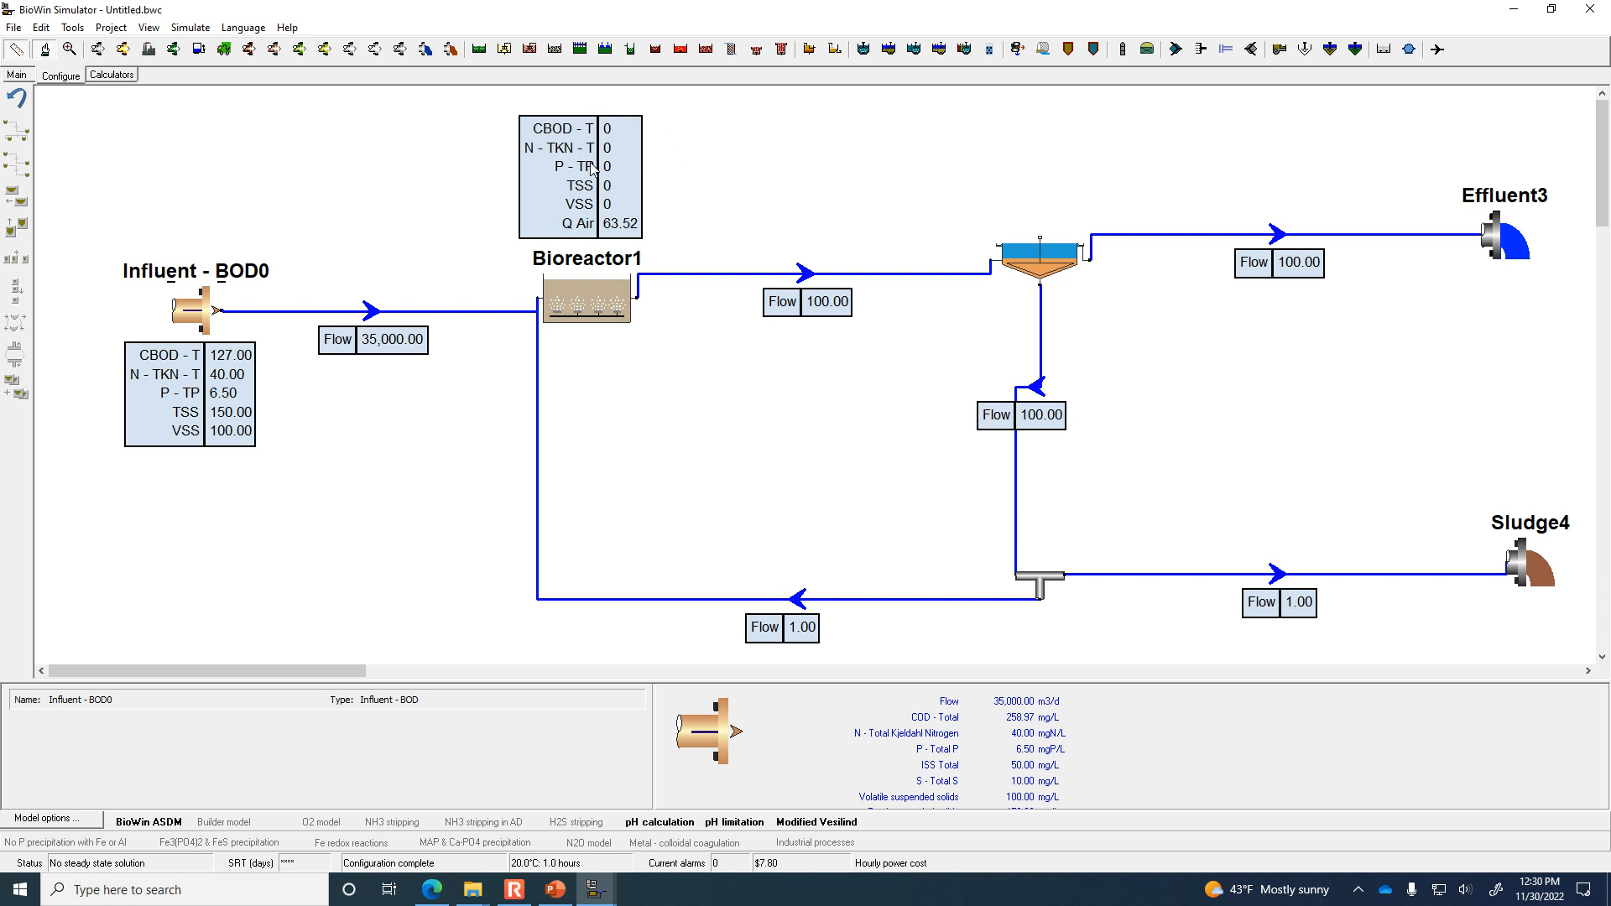
Lower the pipe between bioreactor and clarifier and move the clarifier down so the connection runs straight.
{"action": "left_click", "coordinate": [802, 290]}
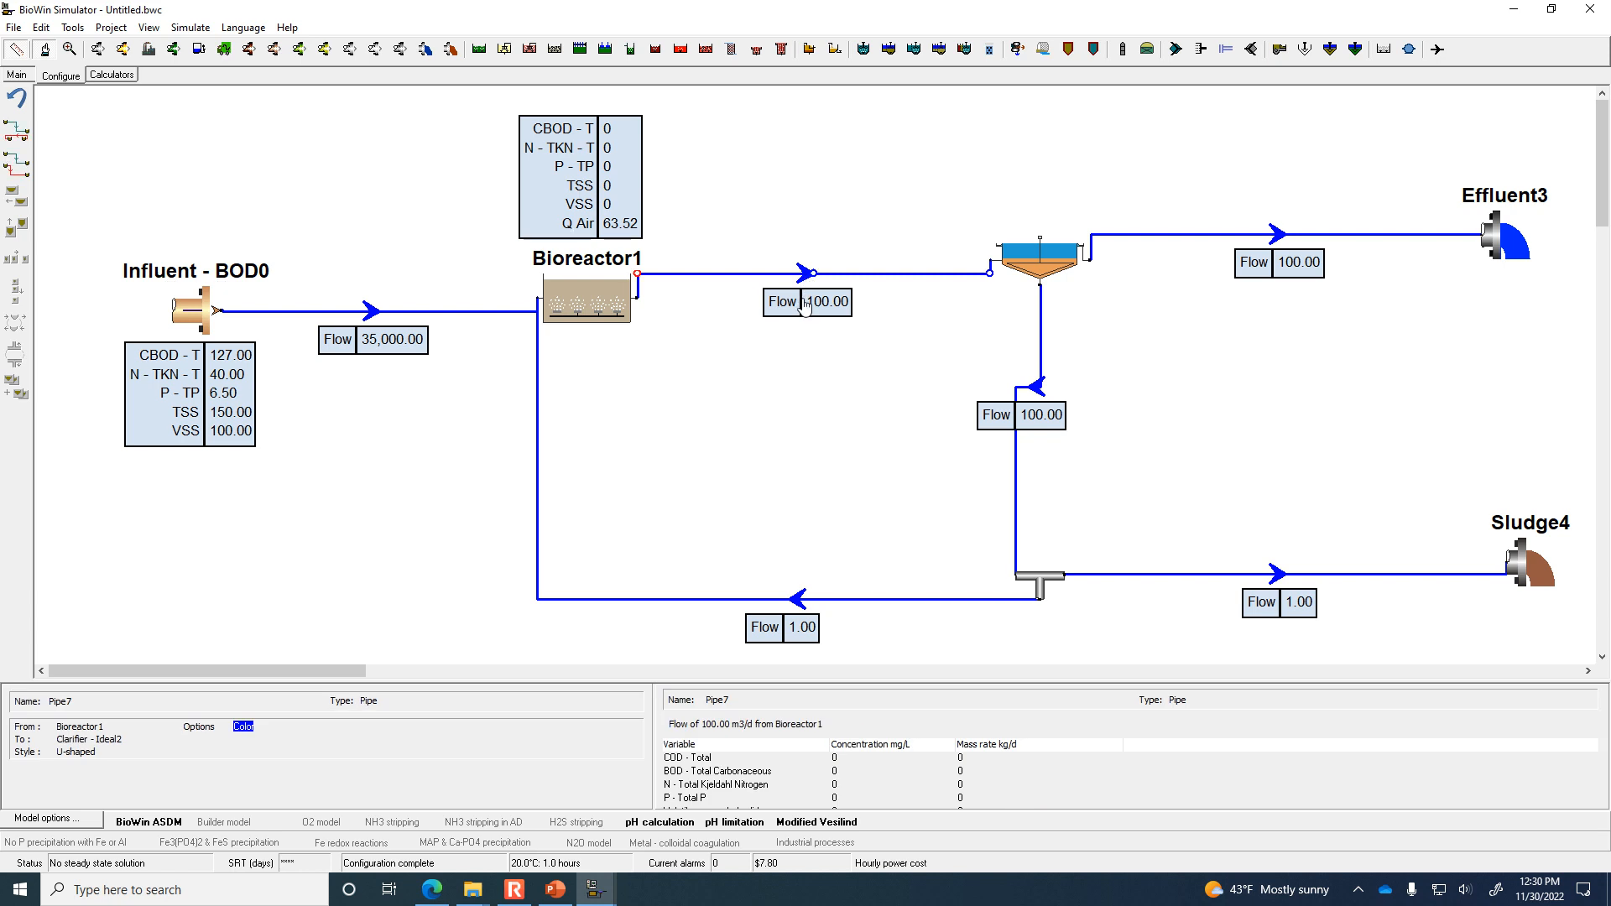
{"action": "left_click_drag", "start_coordinate": [804, 305], "coordinate": [804, 329]}
{"action": "left_click", "coordinate": [1041, 267]}
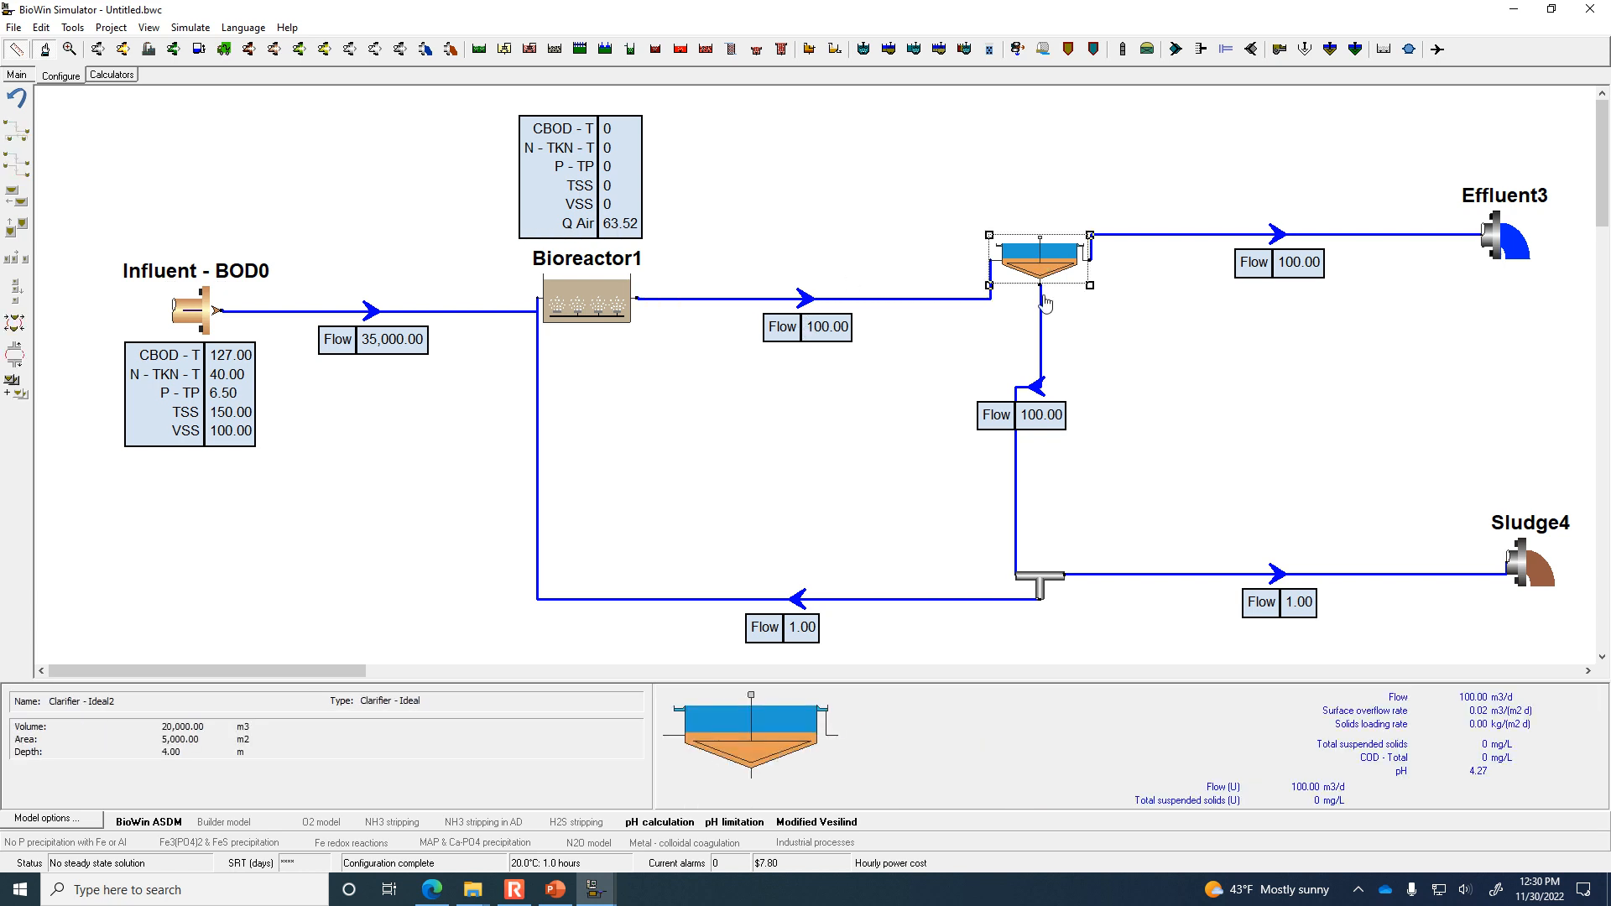
{"action": "left_click_drag", "start_coordinate": [1045, 302], "coordinate": [1047, 304]}
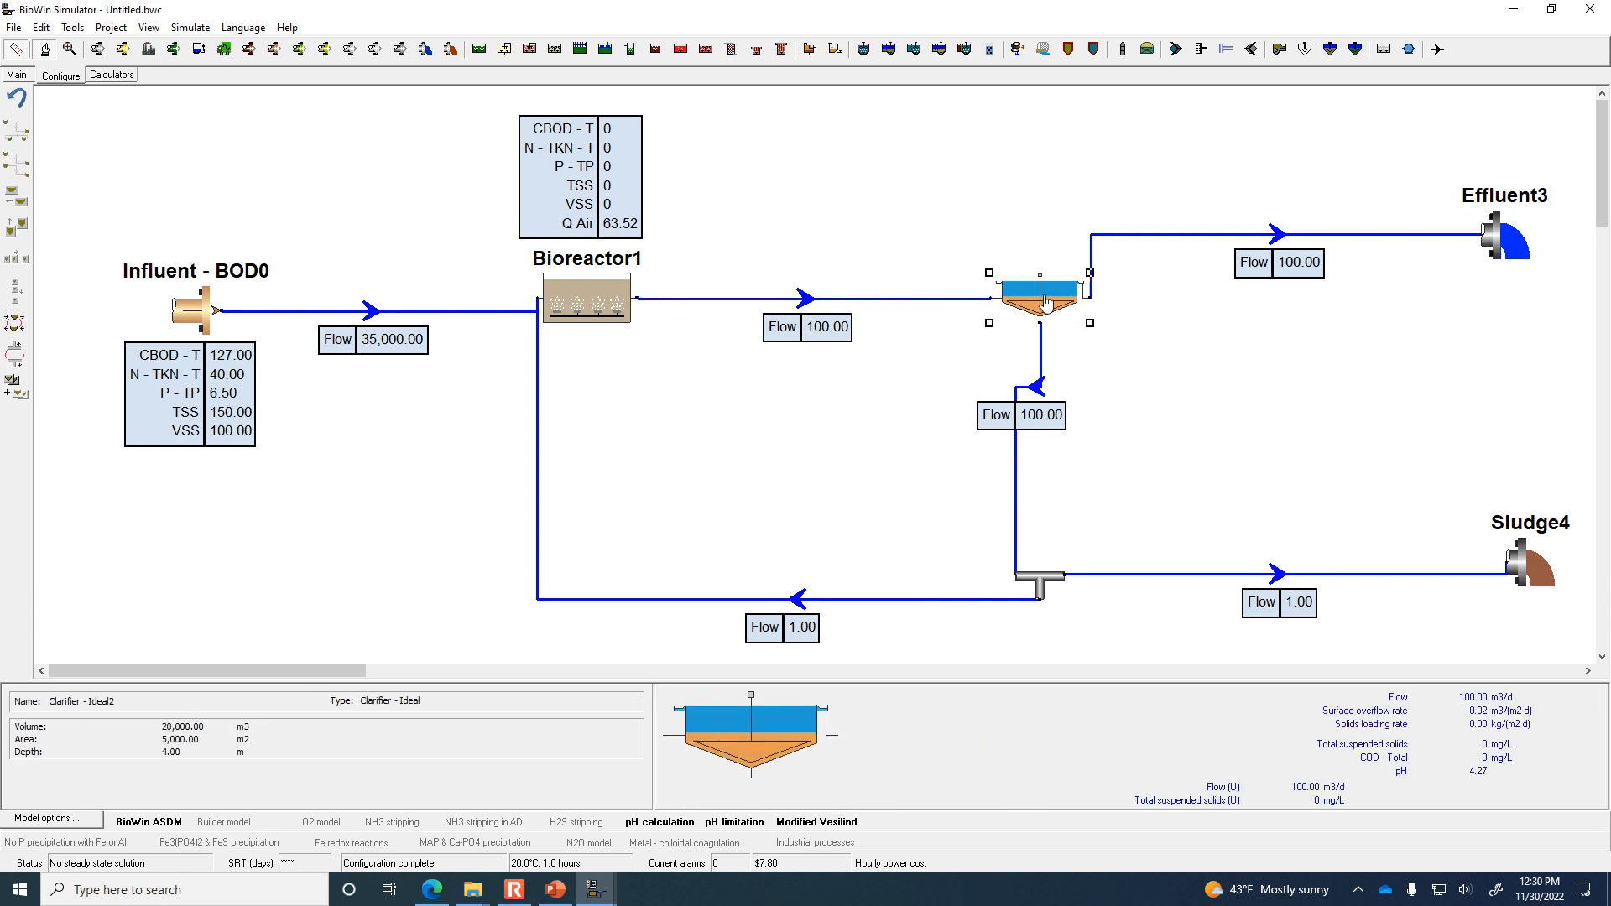
Specify the clarifier by volume and depth, check its dimensions on the Example #1 slide in PowerPoint, and set its volume to 20000 m3.
{"action": "double_click", "coordinate": [1047, 304]}
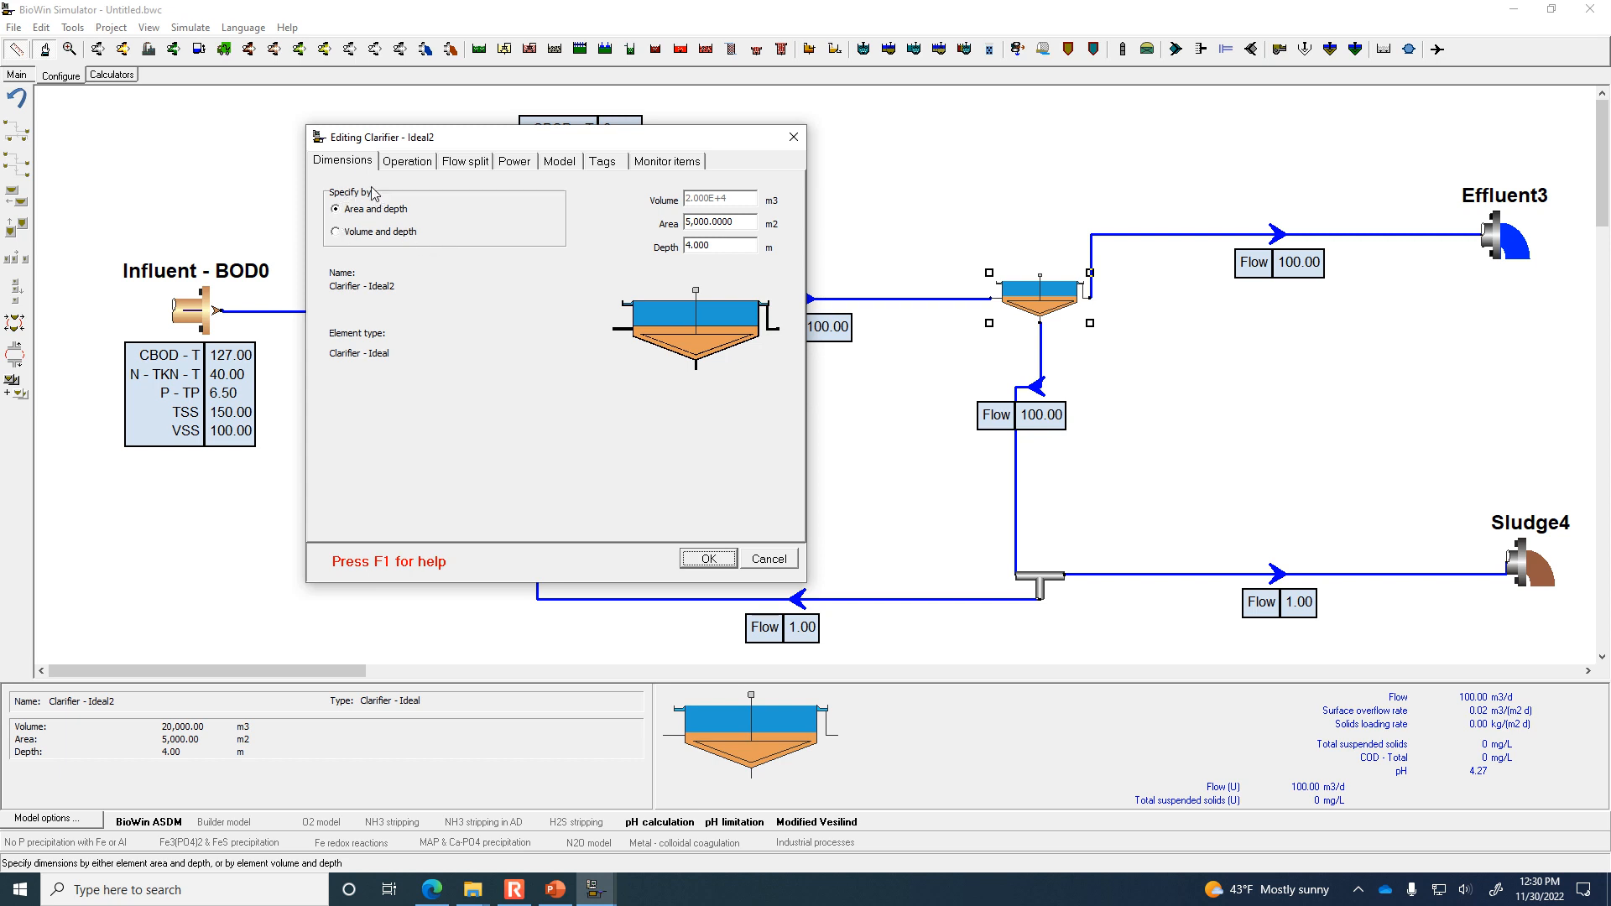
{"action": "left_click", "coordinate": [337, 232]}
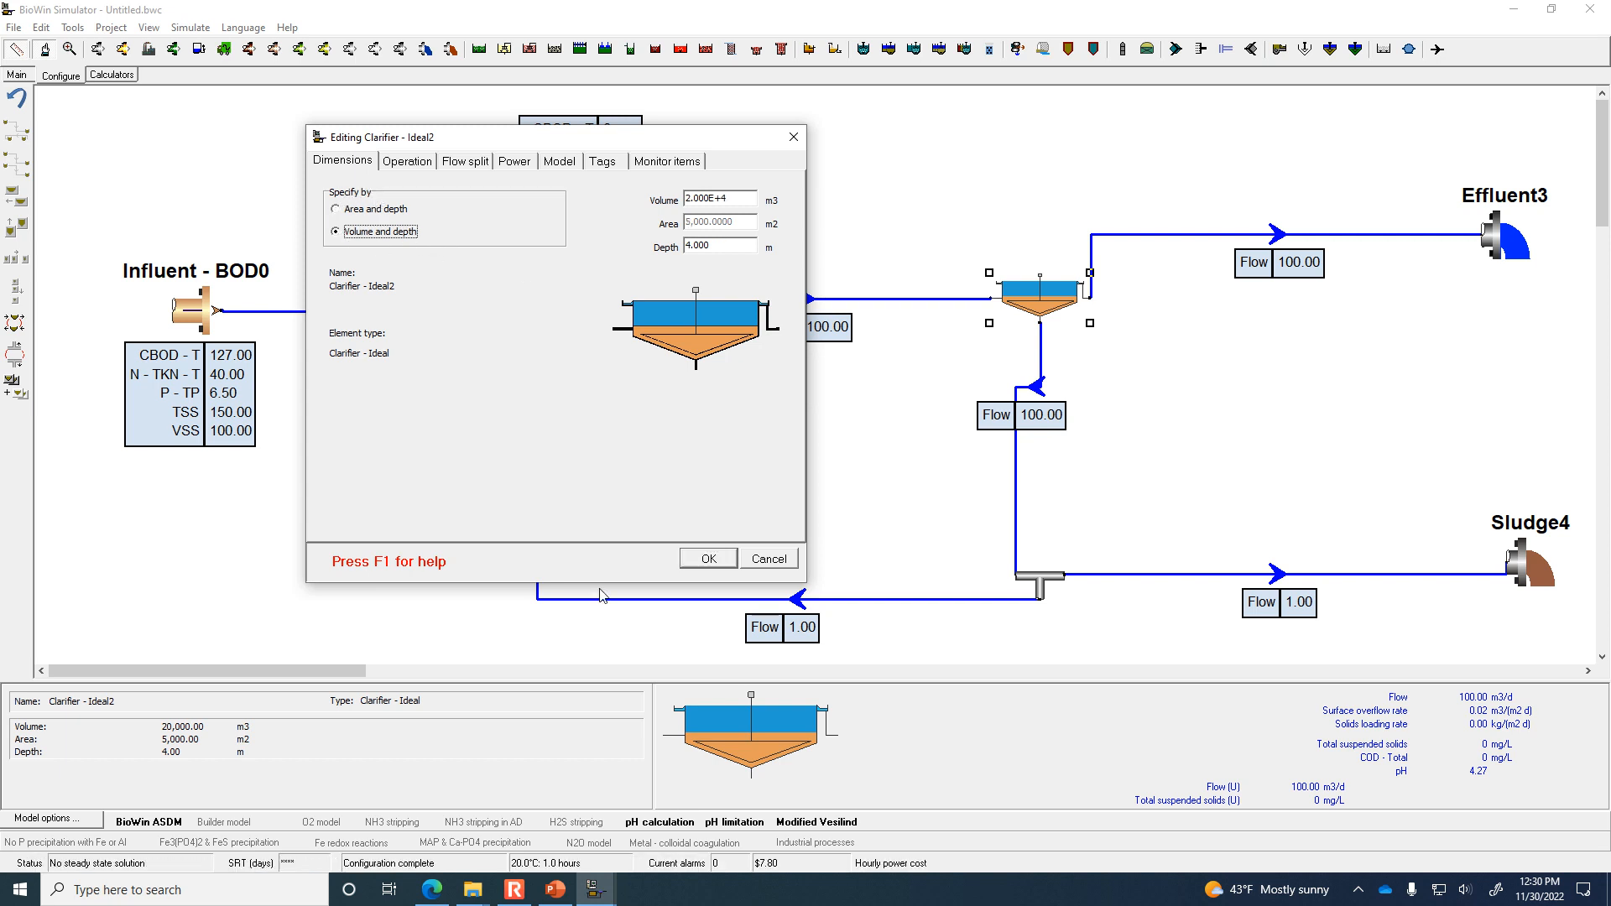
{"action": "left_click", "coordinate": [567, 895]}
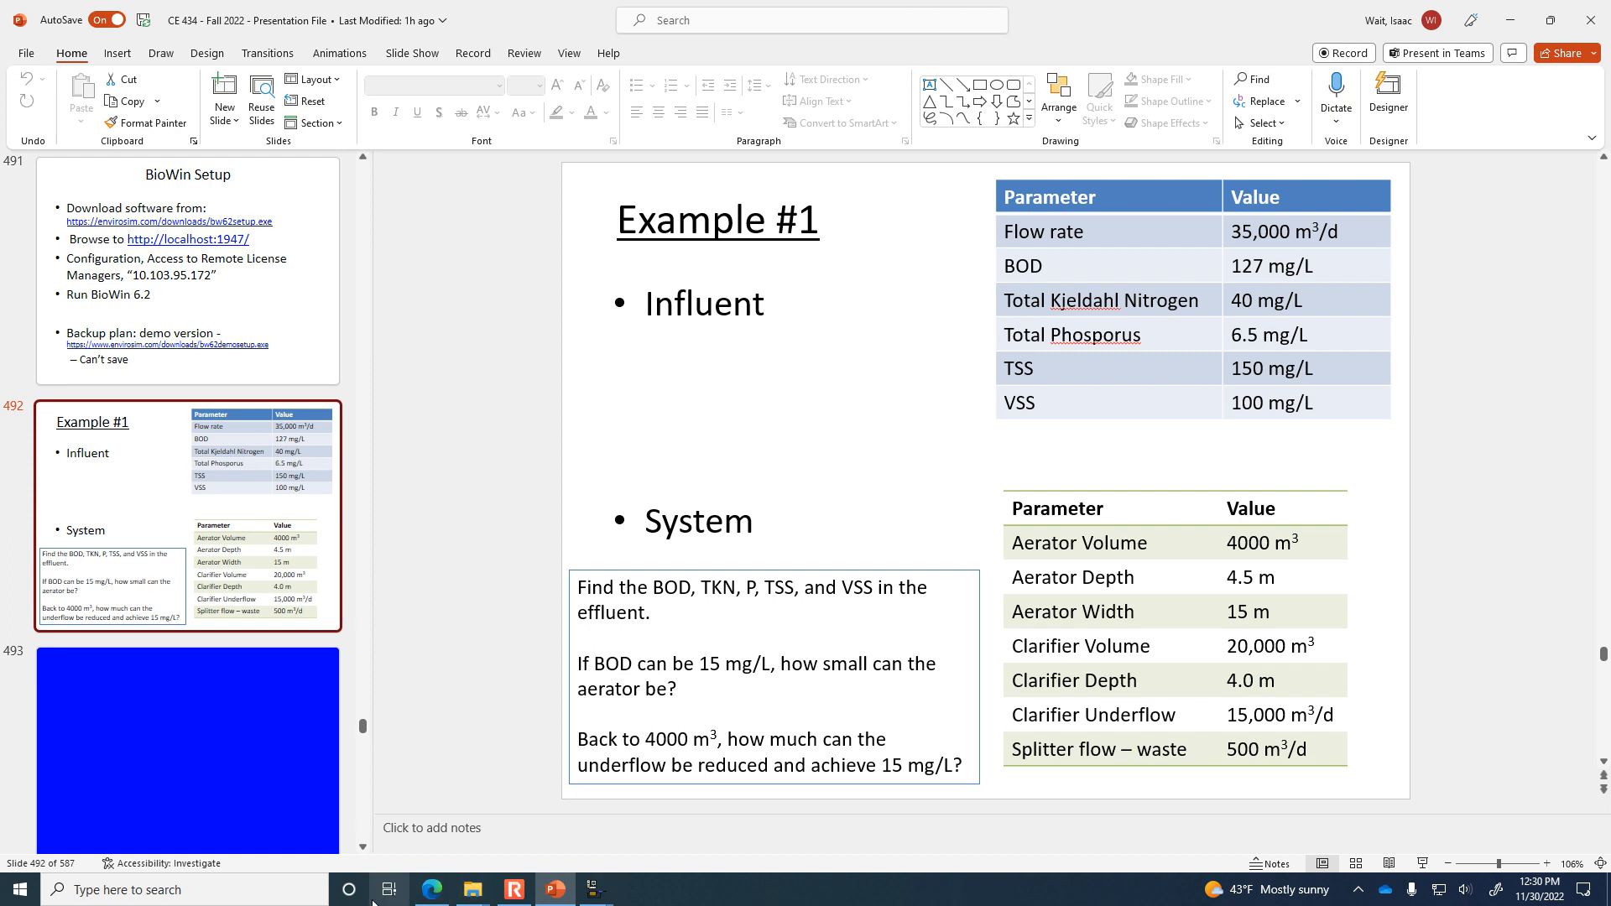
{"action": "left_click", "coordinate": [595, 892]}
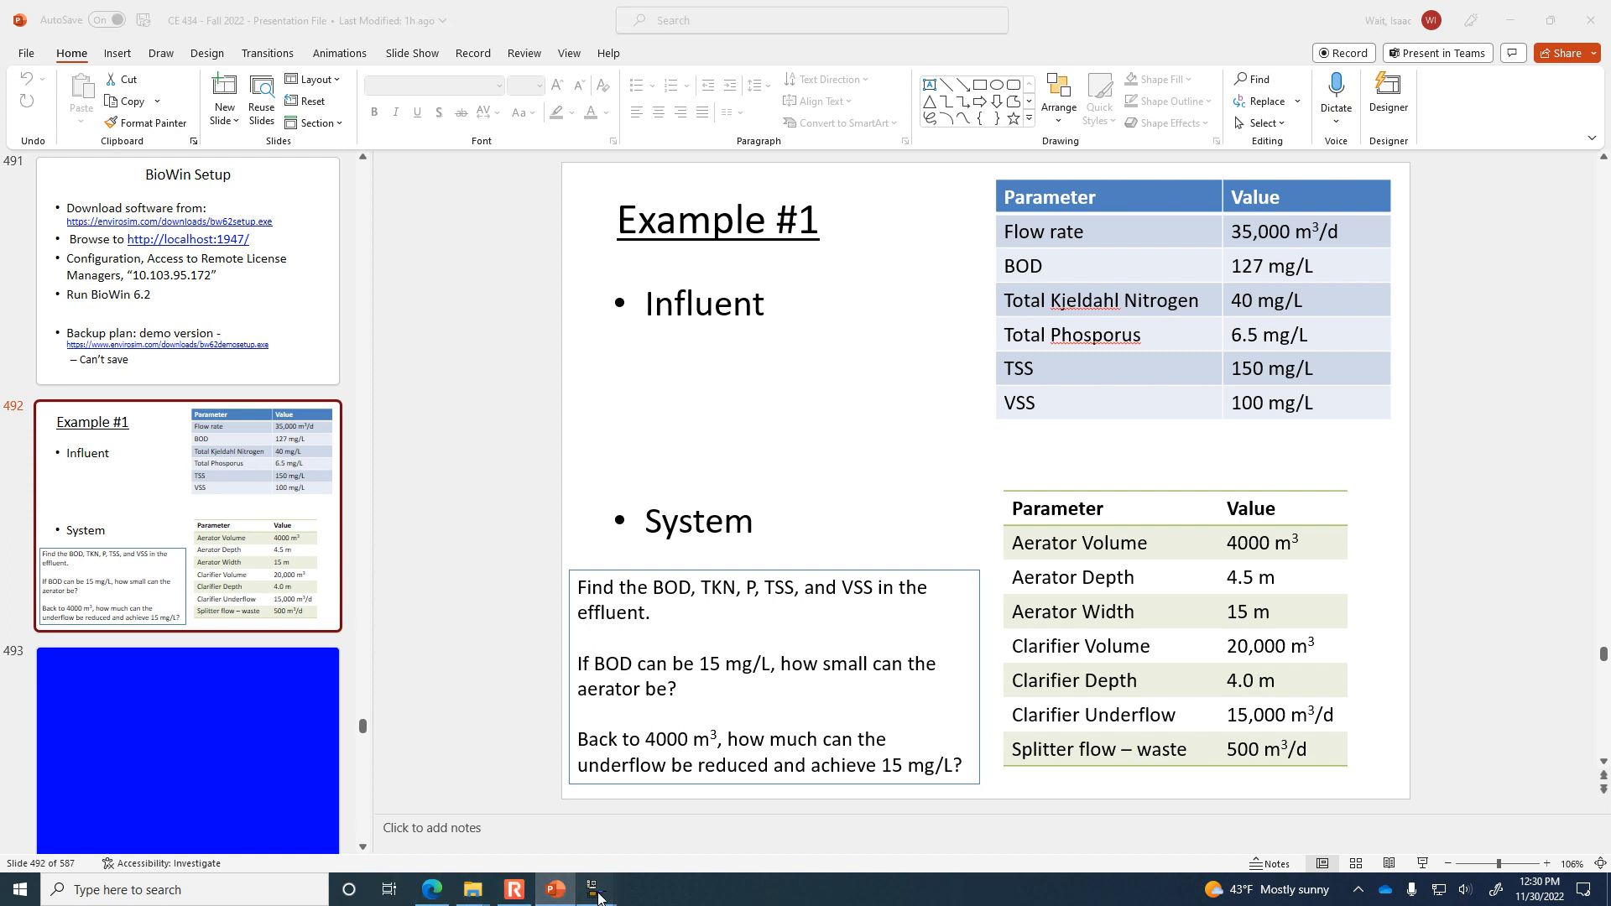
{"action": "left_click", "coordinate": [652, 863]}
{"action": "mouse_move", "coordinate": [602, 886]}
{"action": "left_click", "coordinate": [554, 810]}
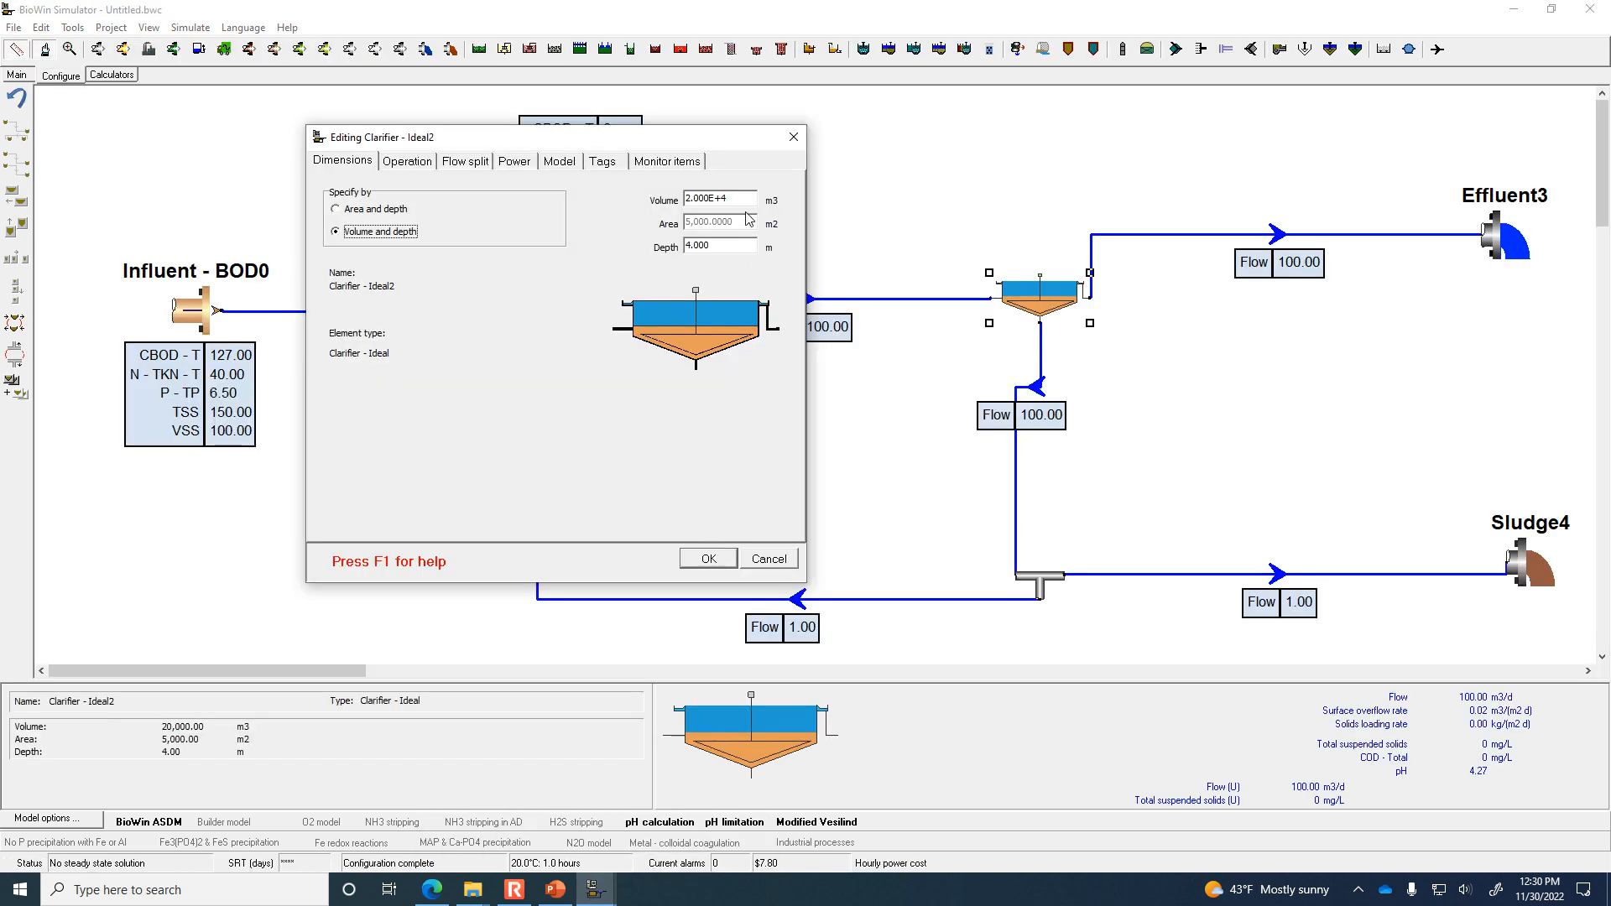
{"action": "type", "text": "20"}
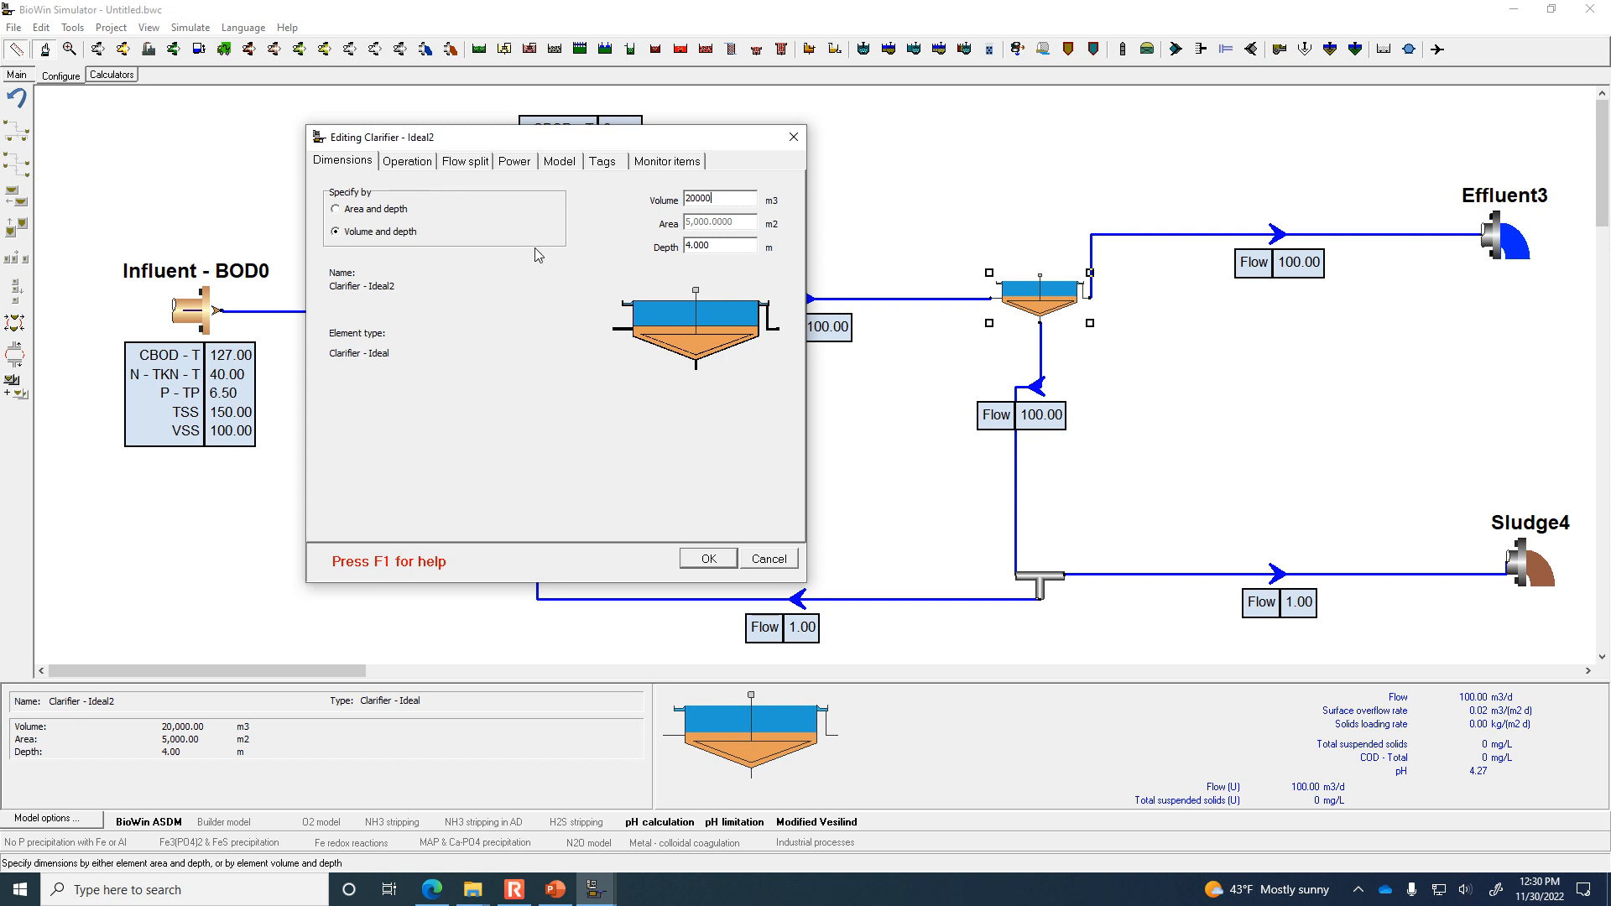
{"action": "left_click", "coordinate": [725, 247]}
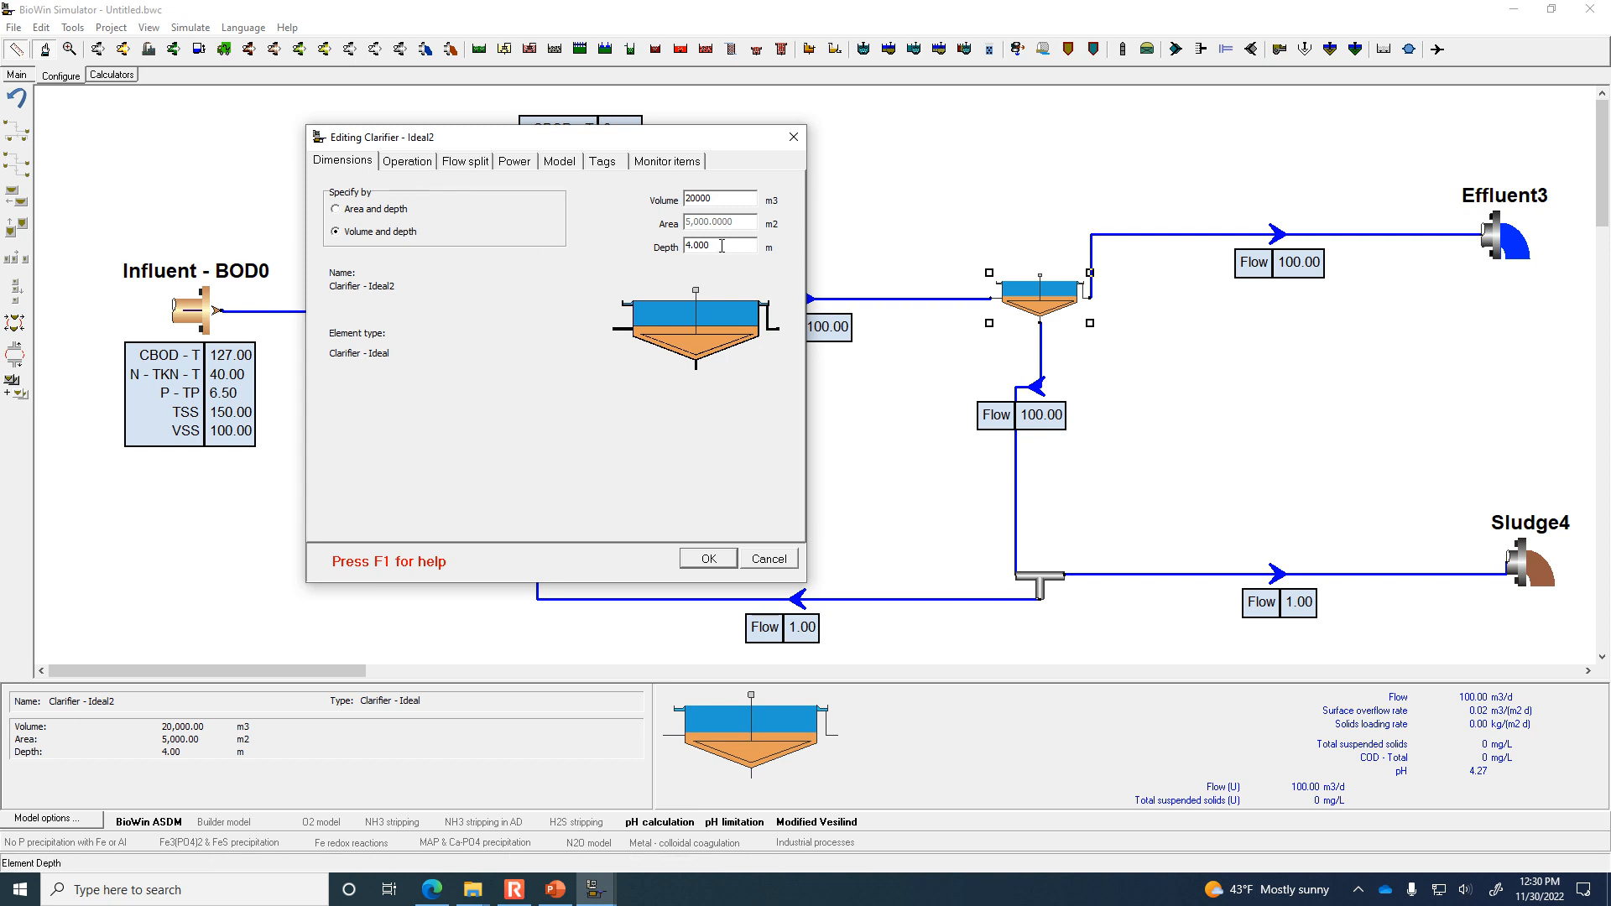
Check the clarifier underflow on the Example #1 slide in PowerPoint and set the clarifier's constant underflow to 15000 m3/d in BioWin.
{"action": "left_click", "coordinate": [409, 164]}
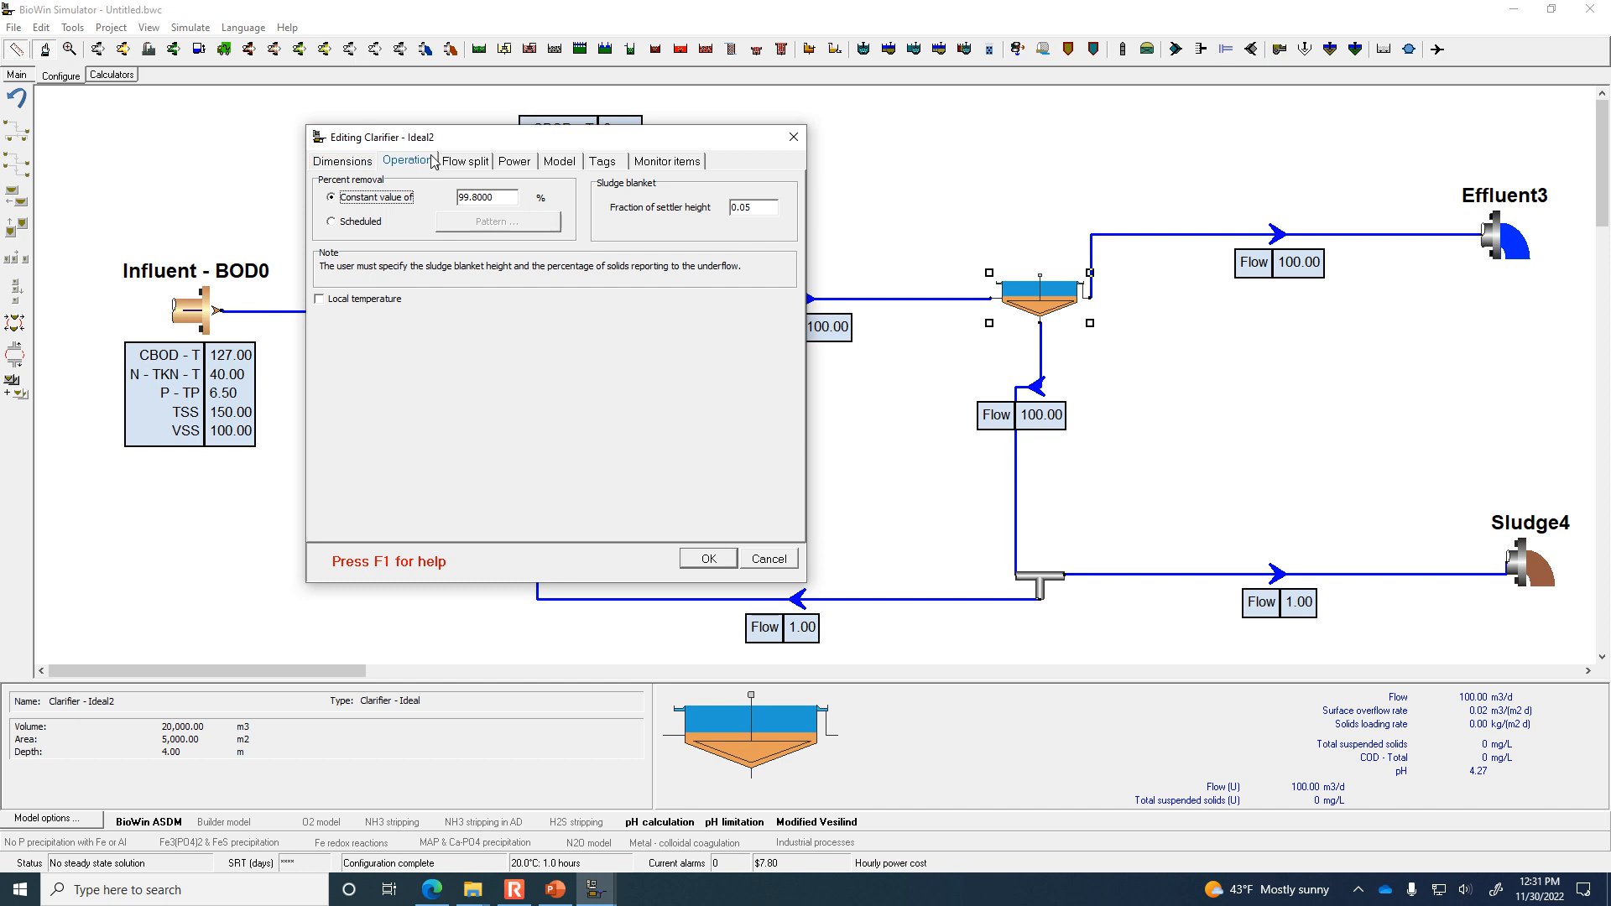
{"action": "left_click", "coordinate": [464, 162]}
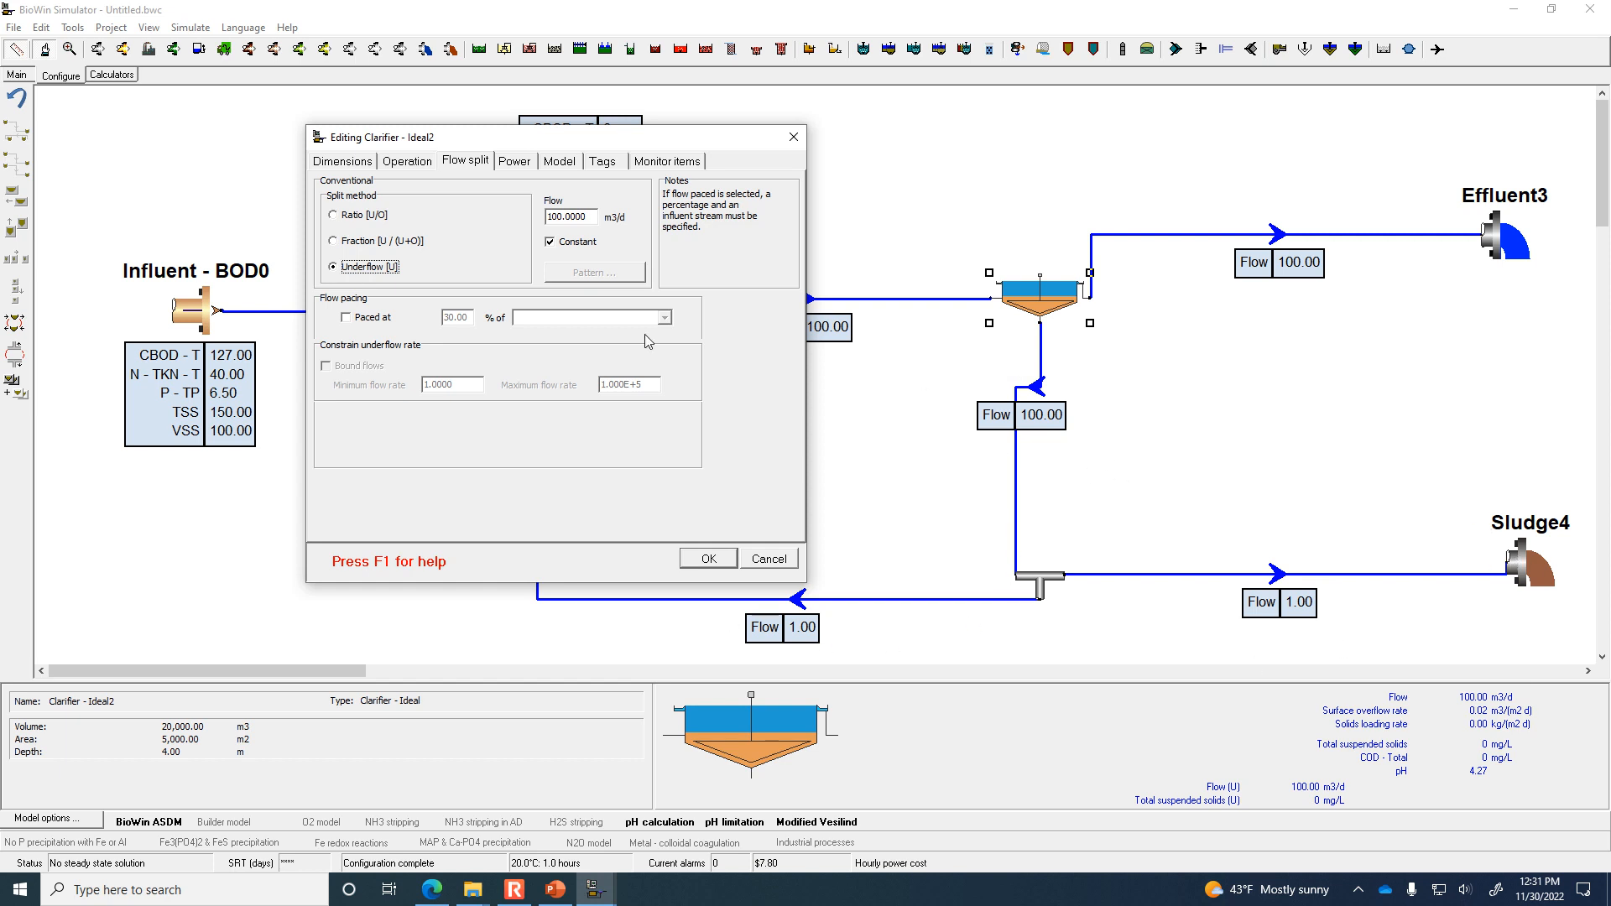
{"action": "left_click", "coordinate": [555, 889]}
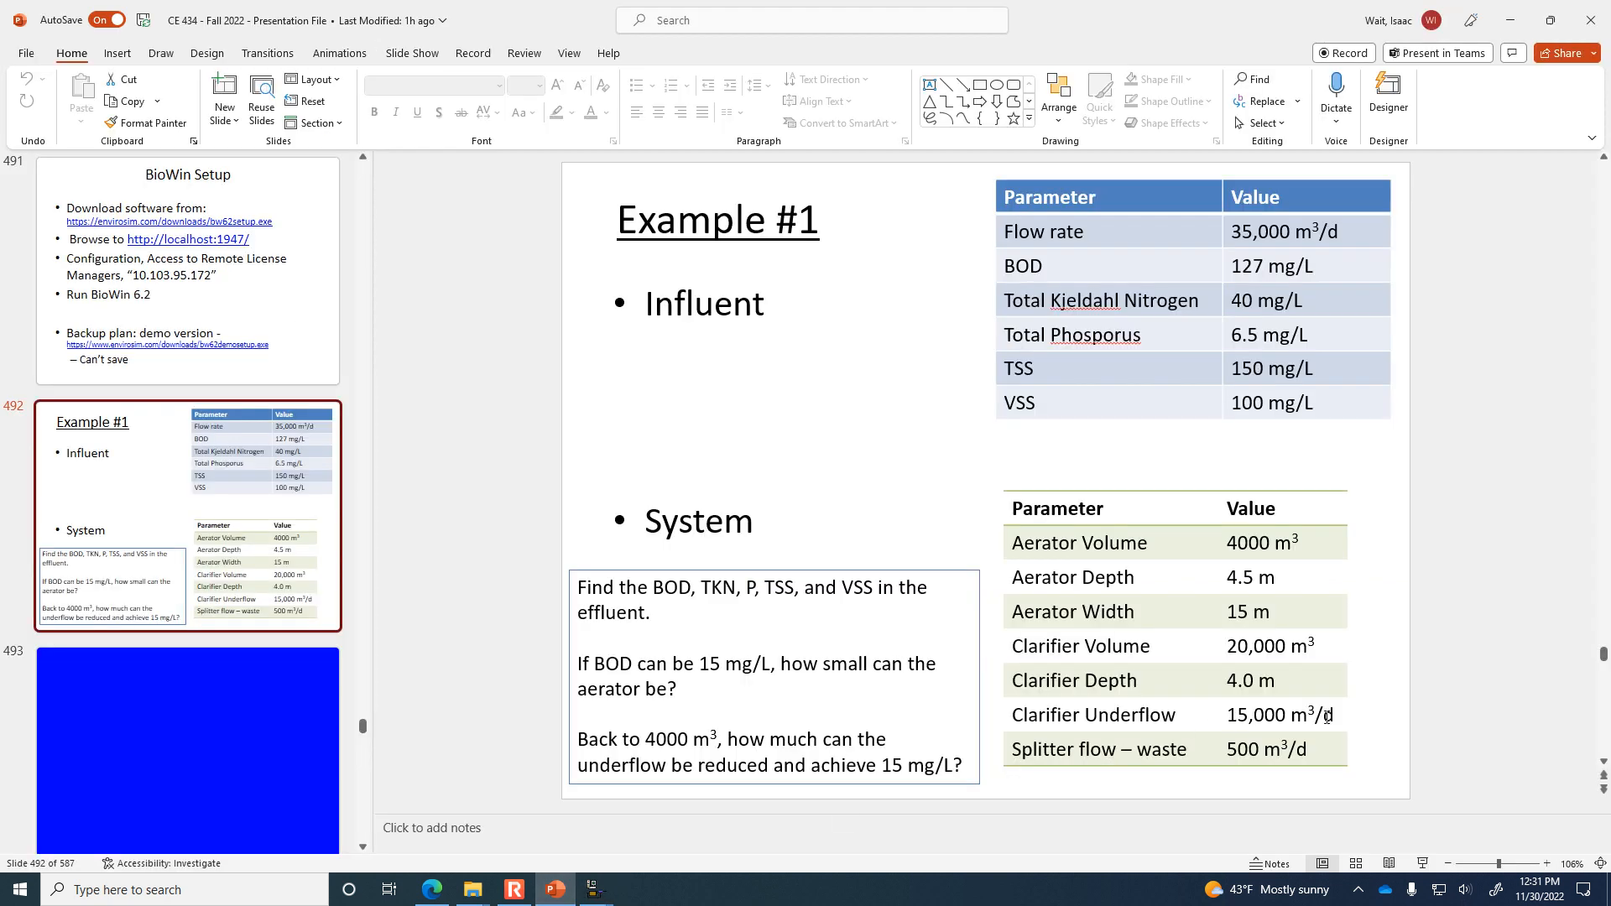
{"action": "left_click", "coordinate": [594, 889]}
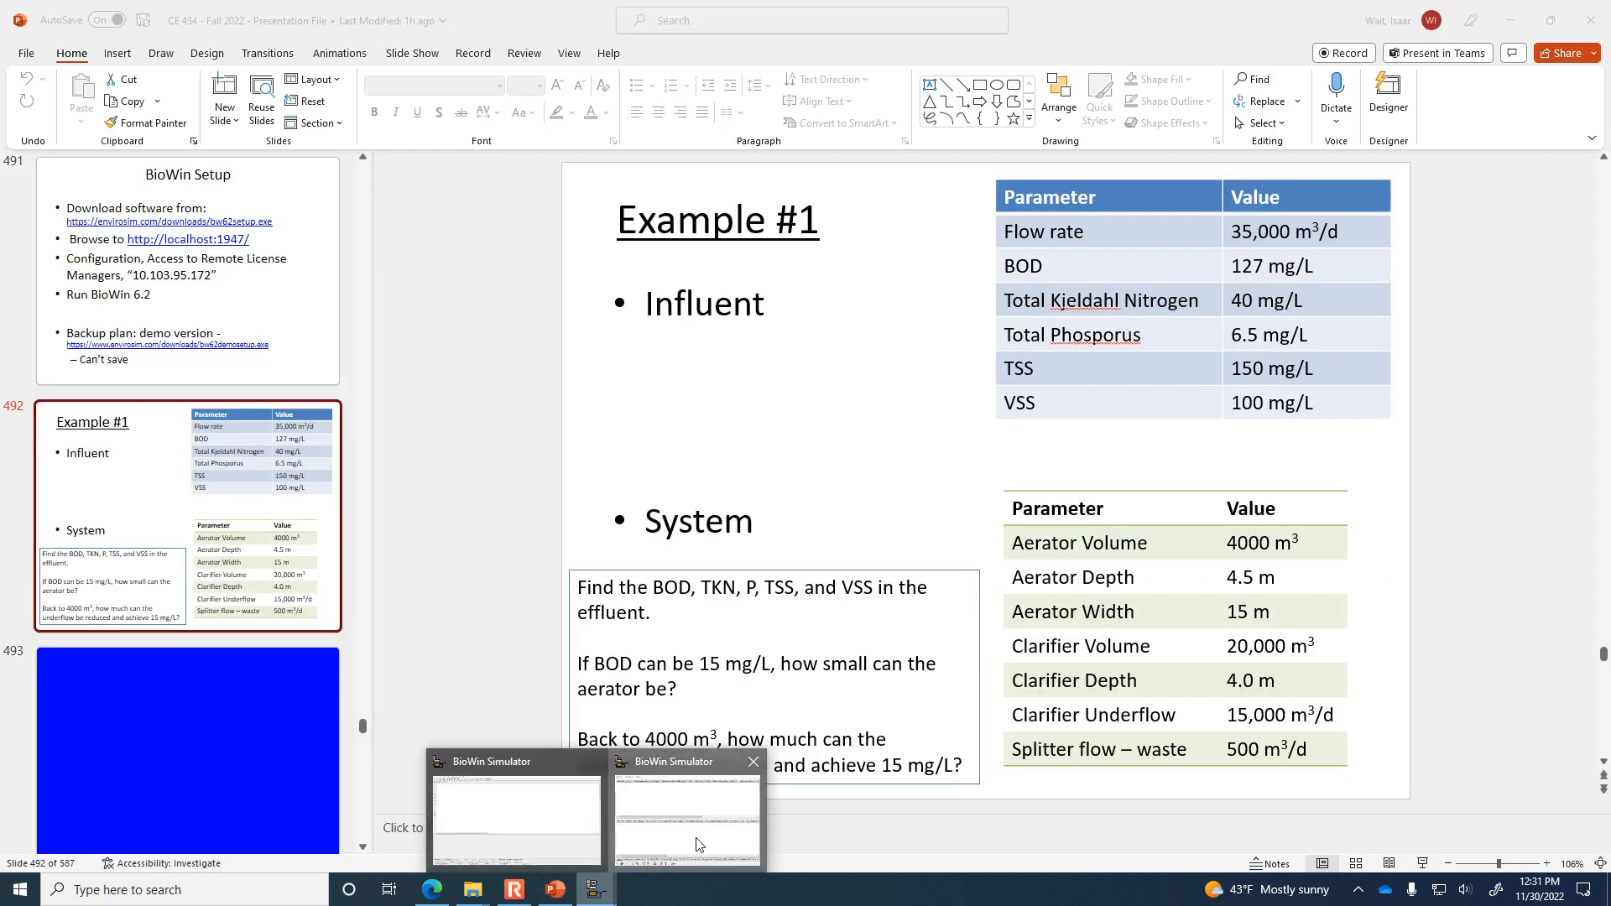
{"action": "left_click", "coordinate": [697, 844]}
{"action": "key", "text": "Tab"}
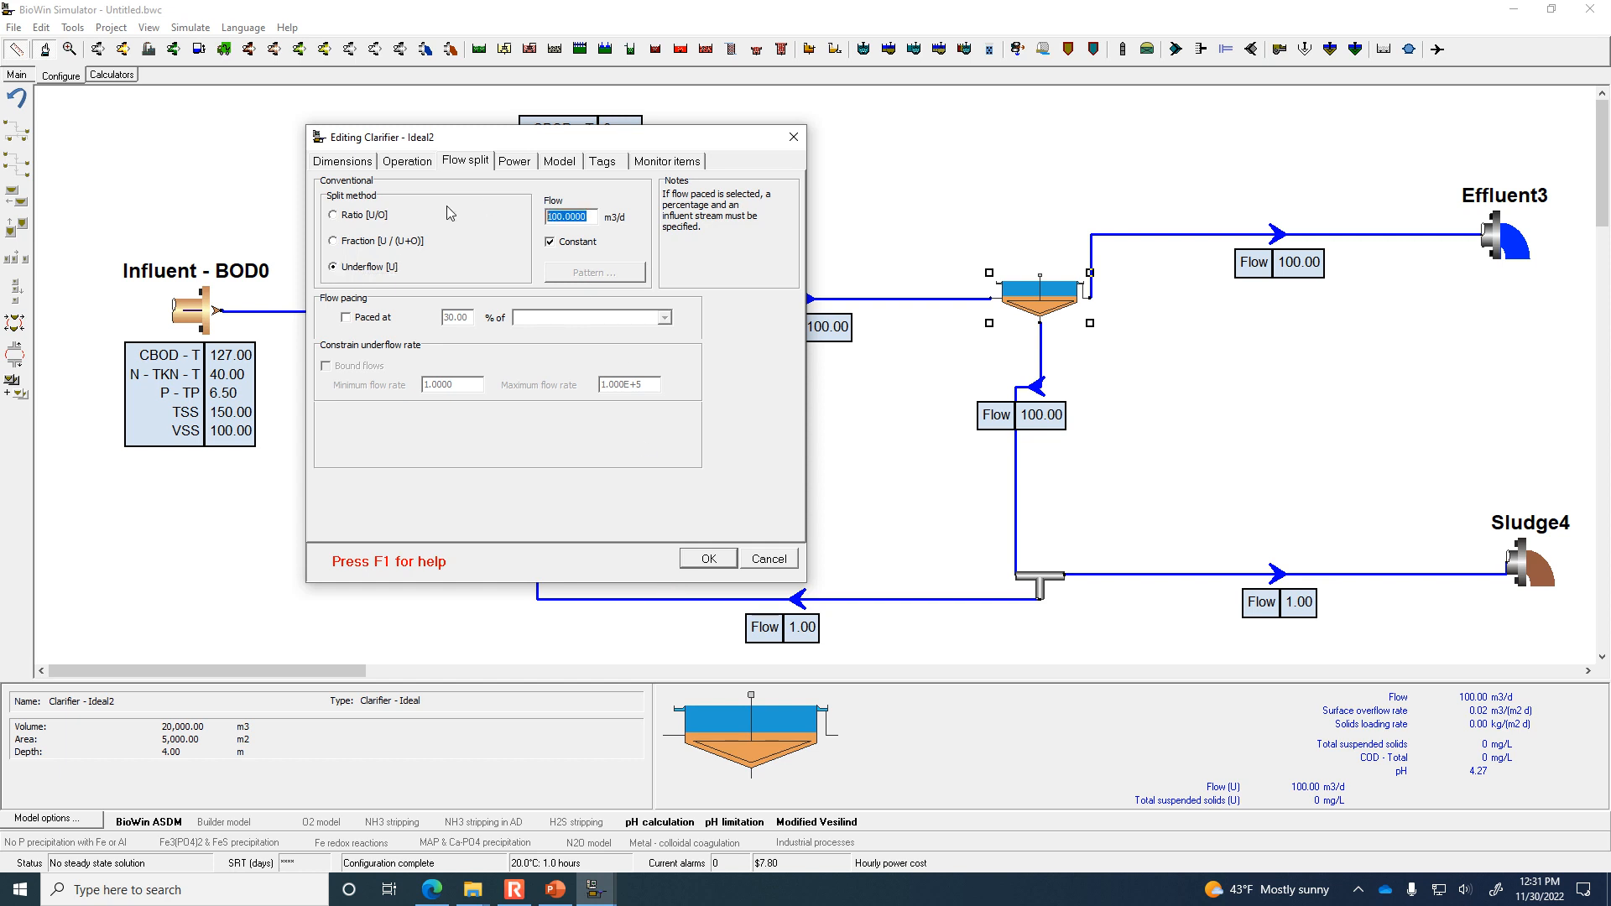
{"action": "type", "text": "15"}
Show a local tag above the clarifier with Element HRT, Surface overflow rate and Solids loading rate, and accept the clarifier settings.
{"action": "left_click", "coordinate": [601, 162]}
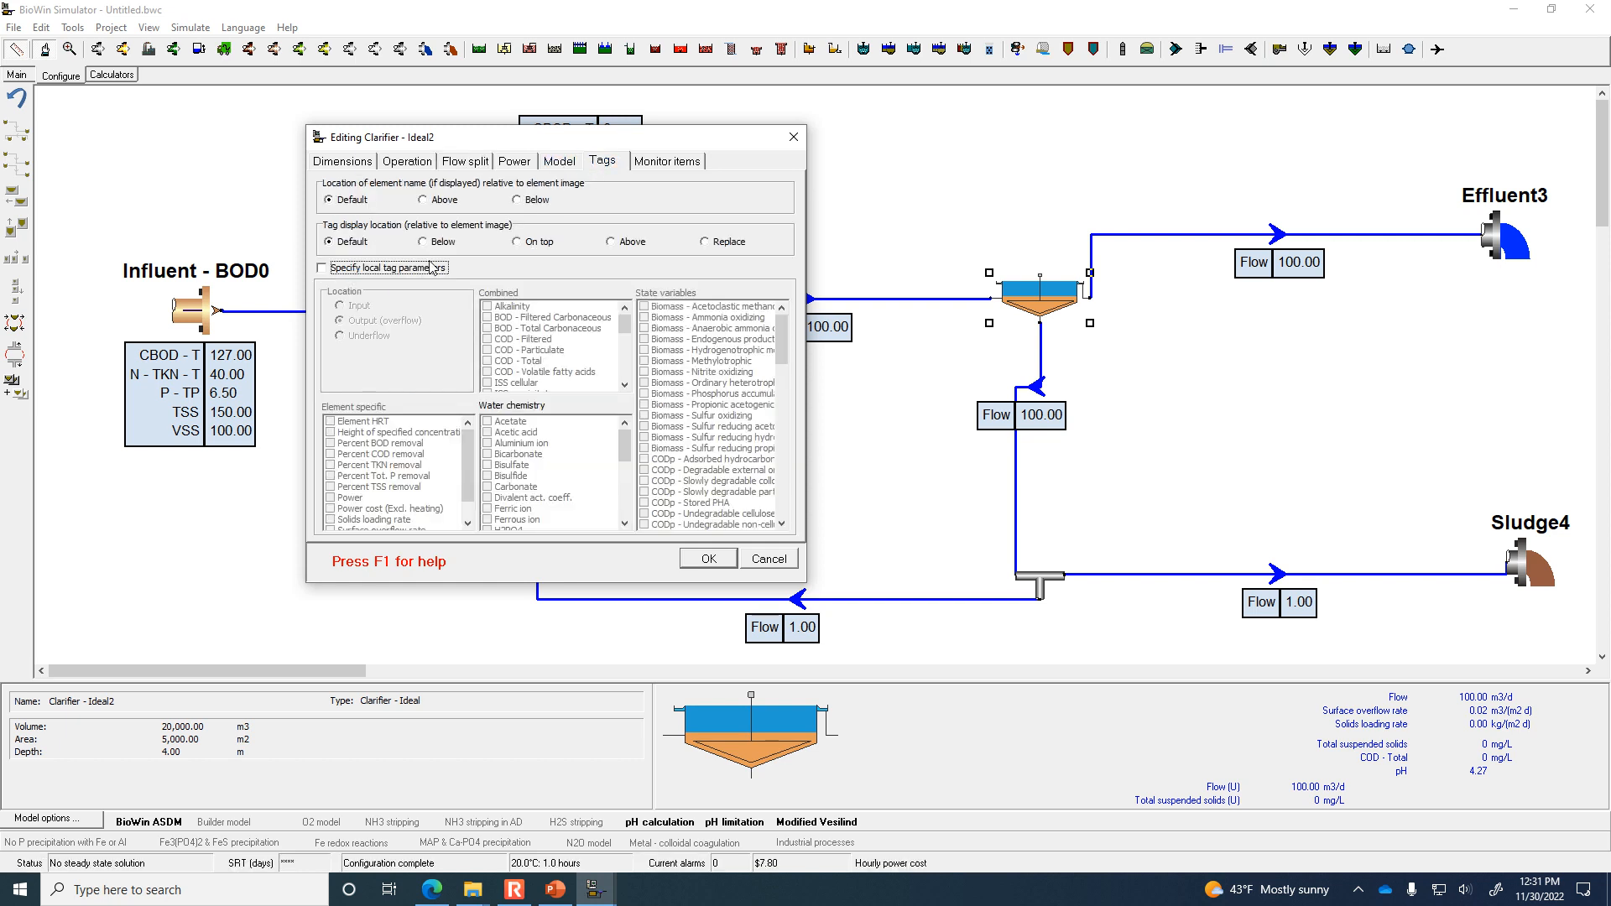
{"action": "left_click", "coordinate": [633, 245]}
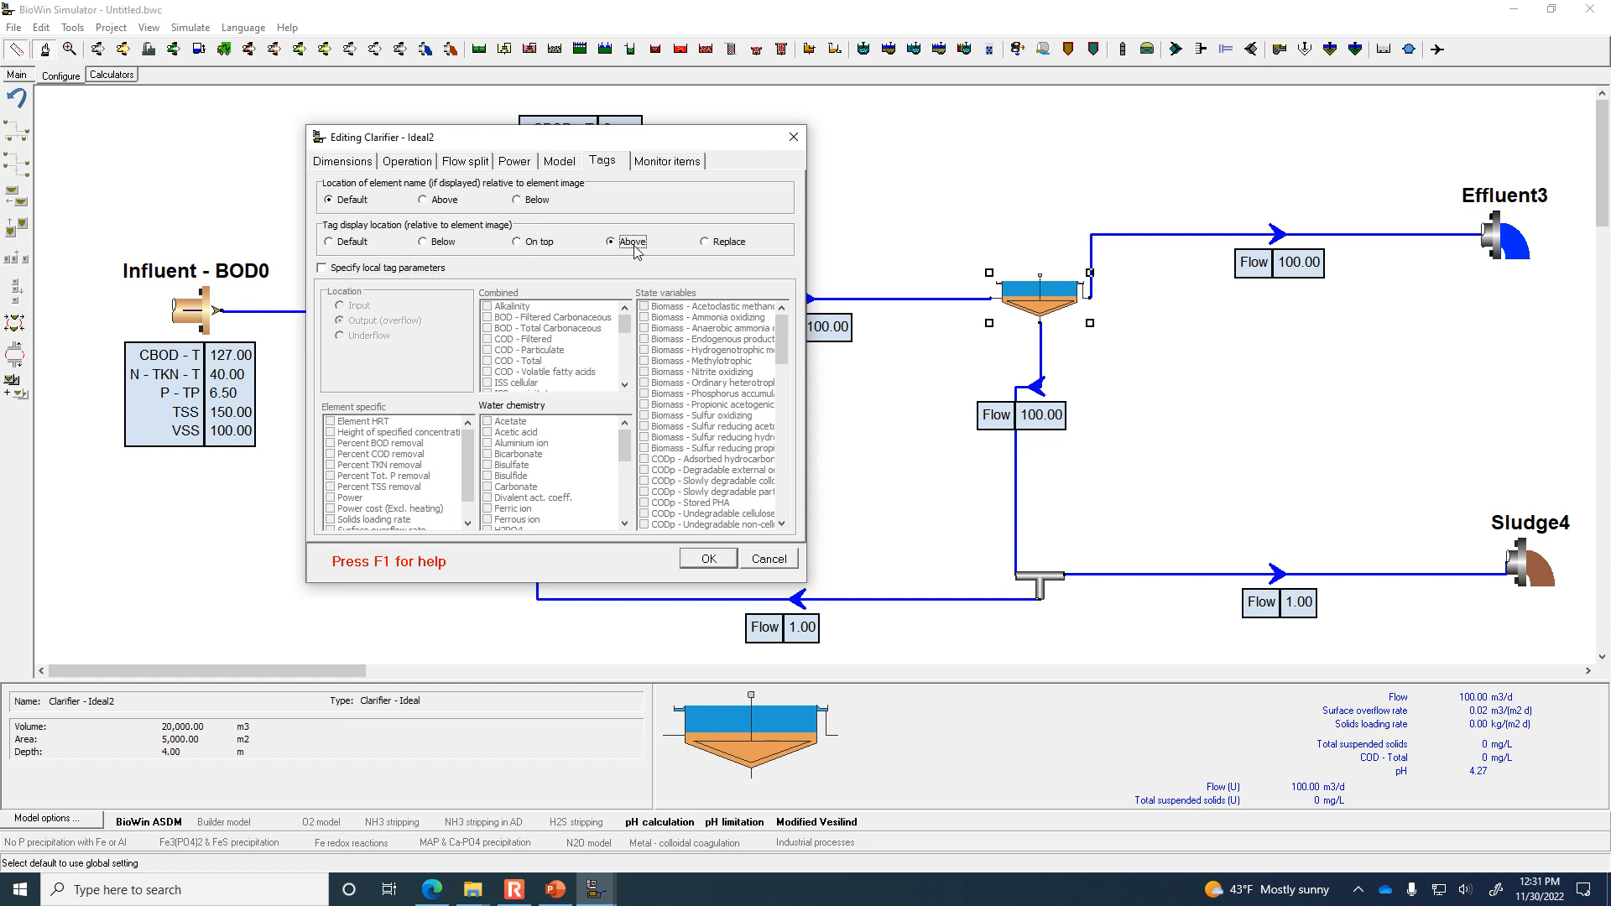
{"action": "left_click", "coordinate": [335, 269]}
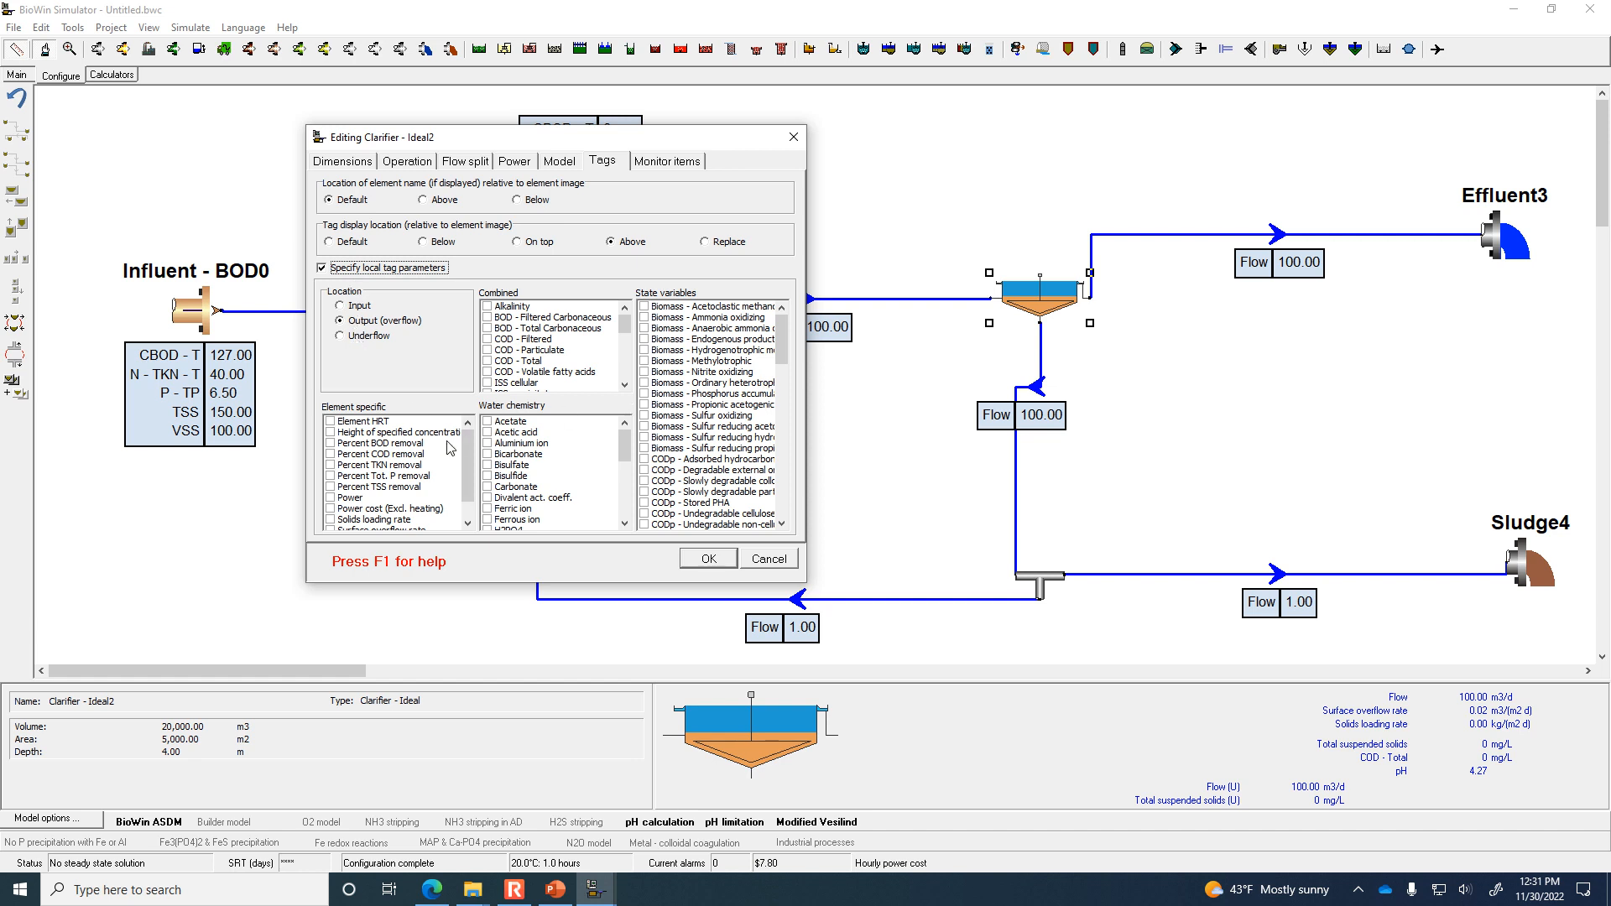
{"action": "left_click", "coordinate": [332, 423]}
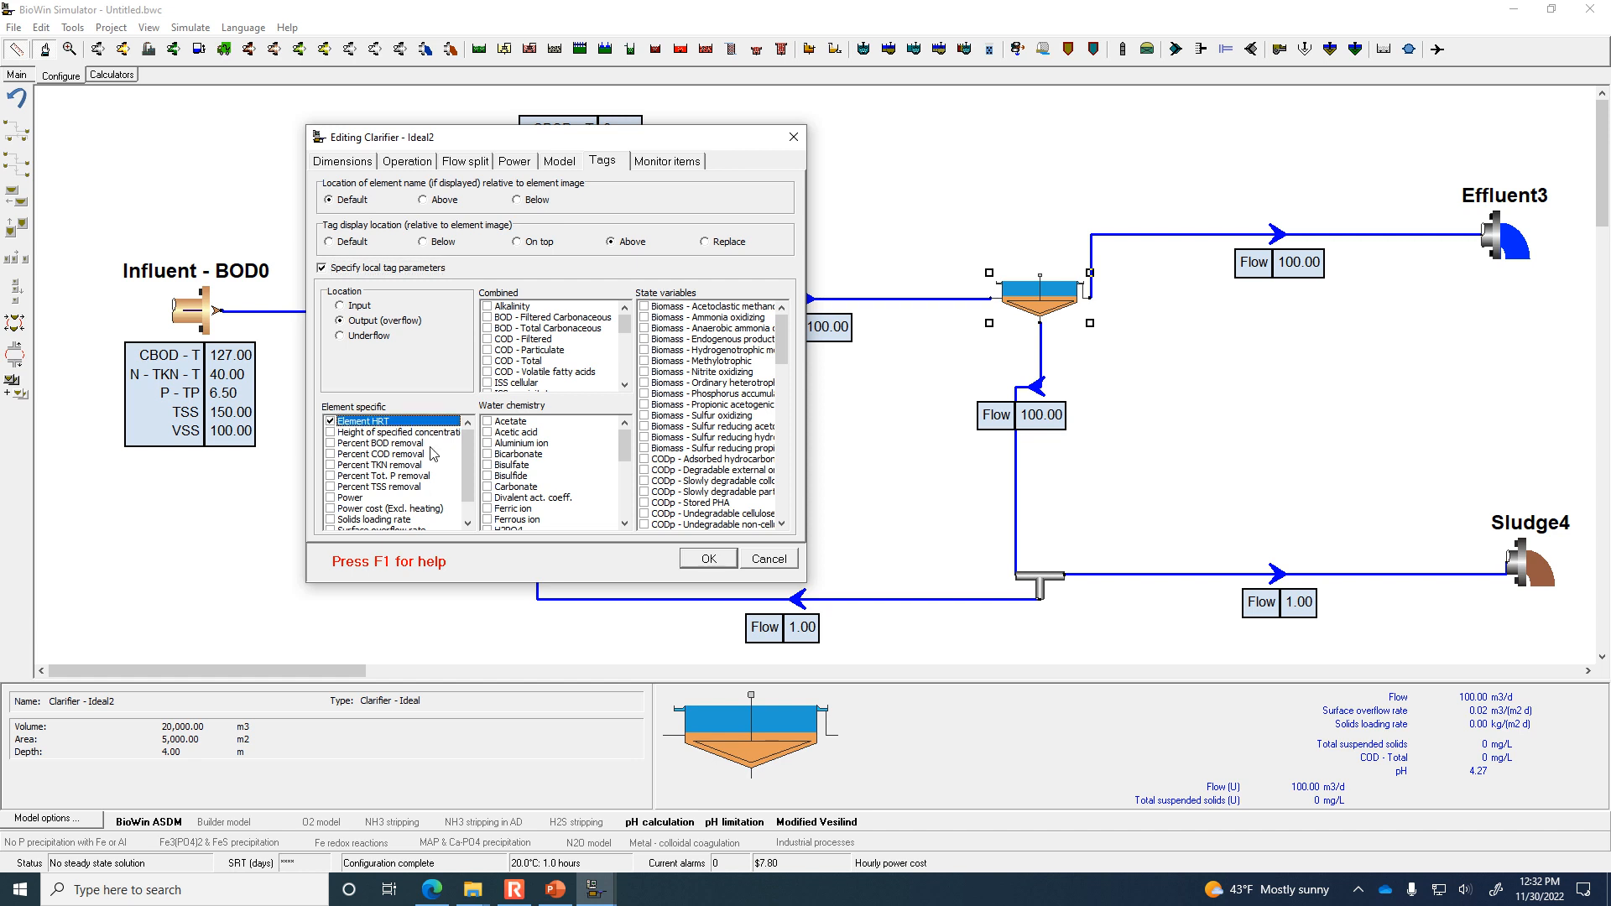
{"action": "left_click_drag", "start_coordinate": [465, 448], "coordinate": [462, 474]}
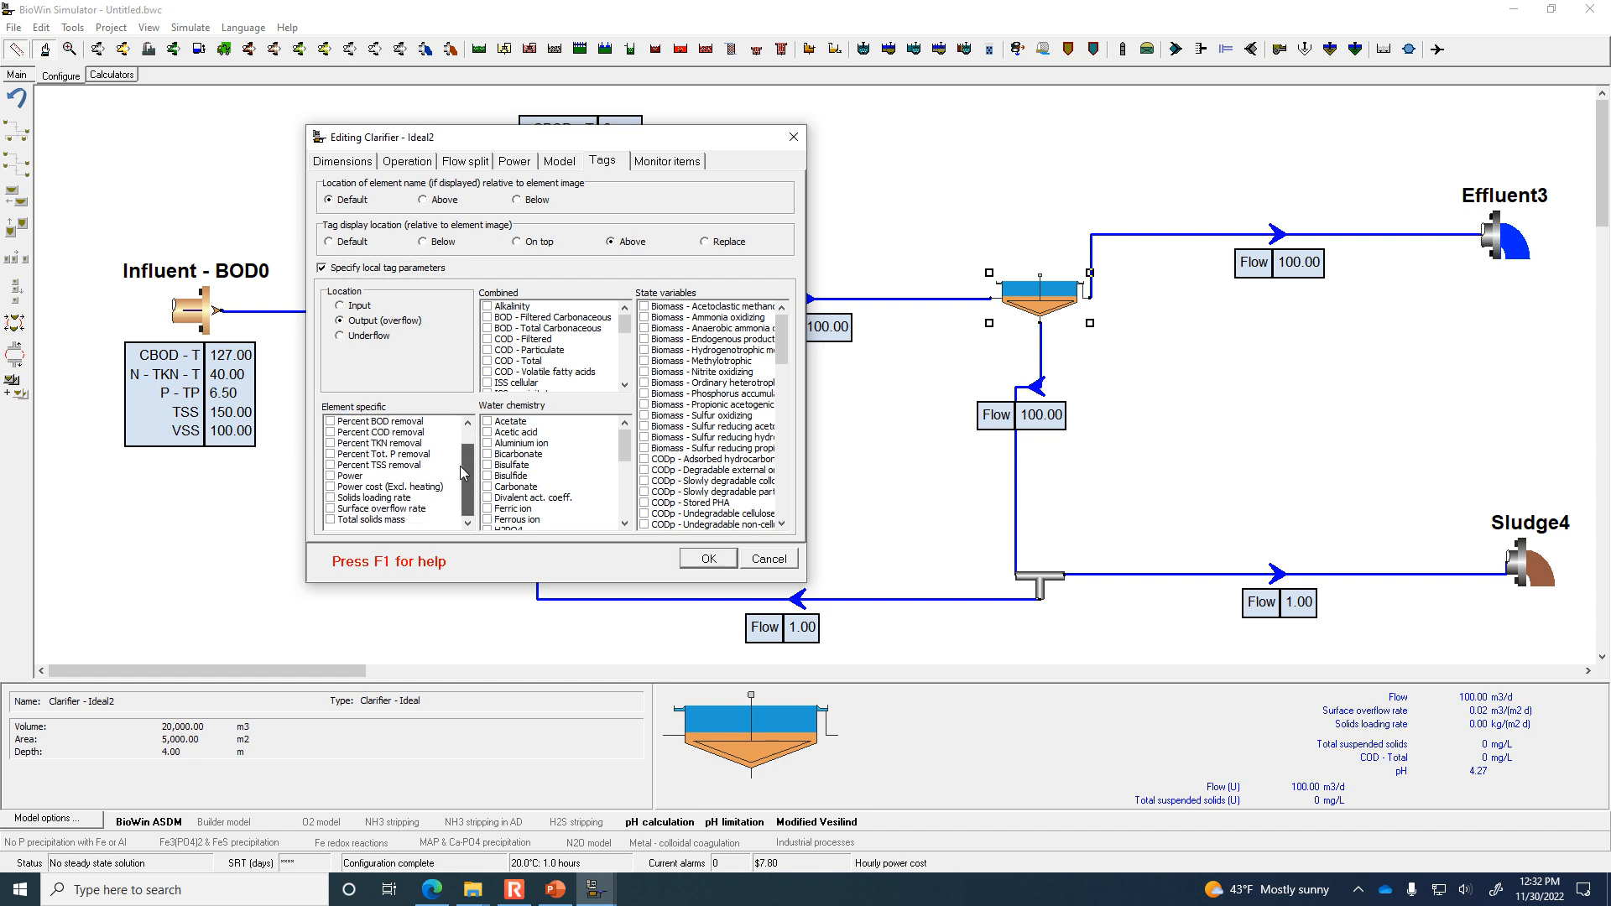
{"action": "left_click", "coordinate": [331, 509]}
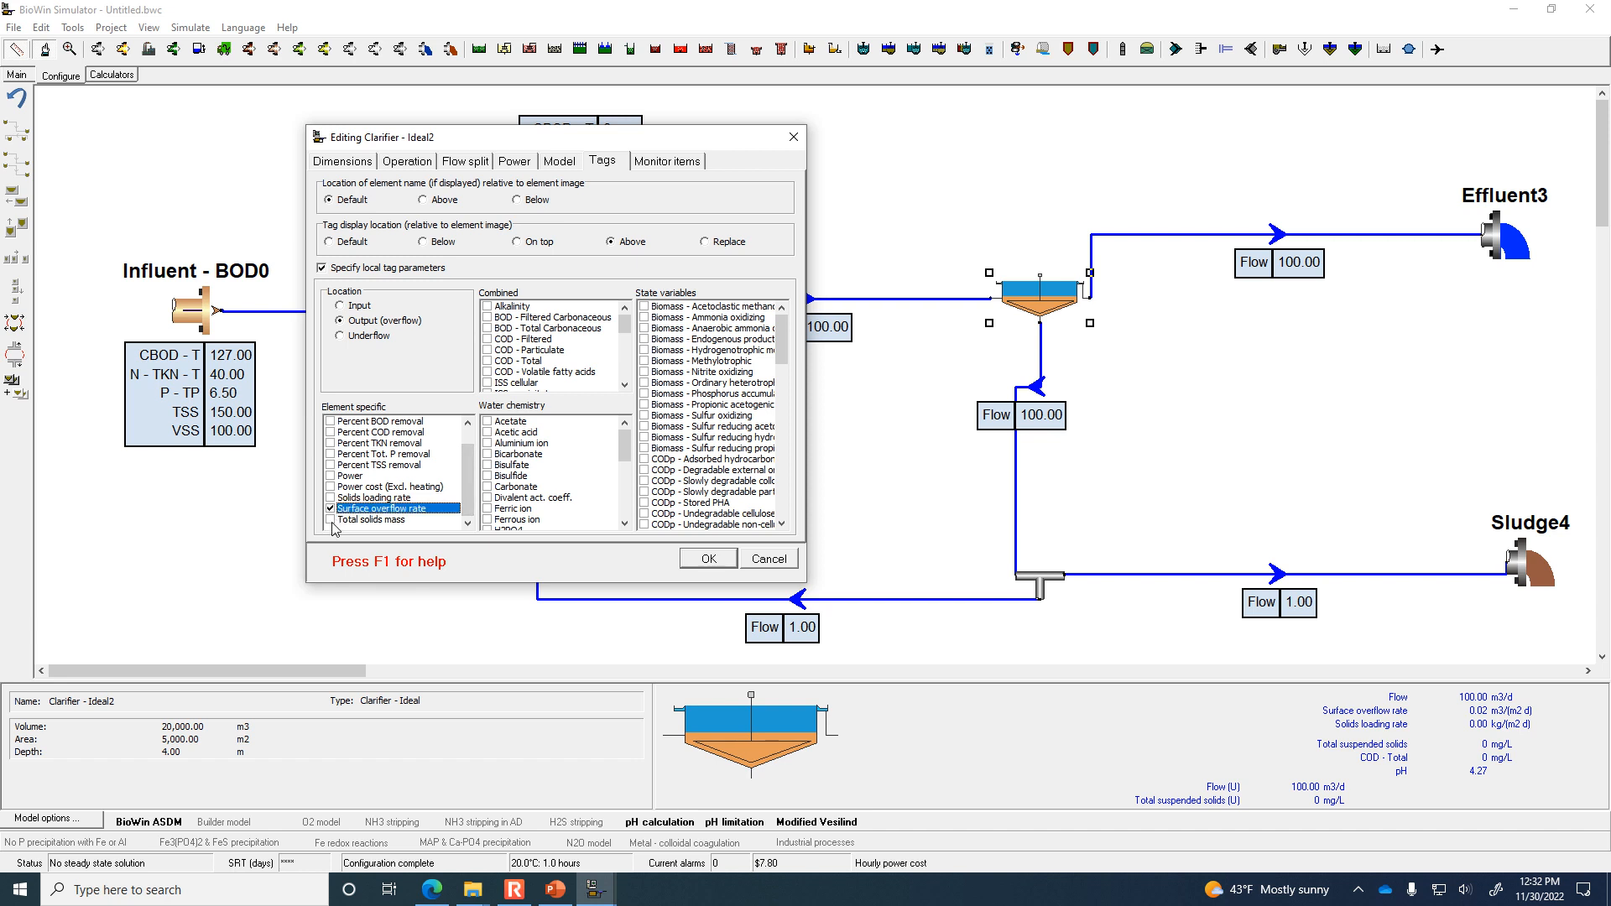
{"action": "left_click", "coordinate": [331, 498]}
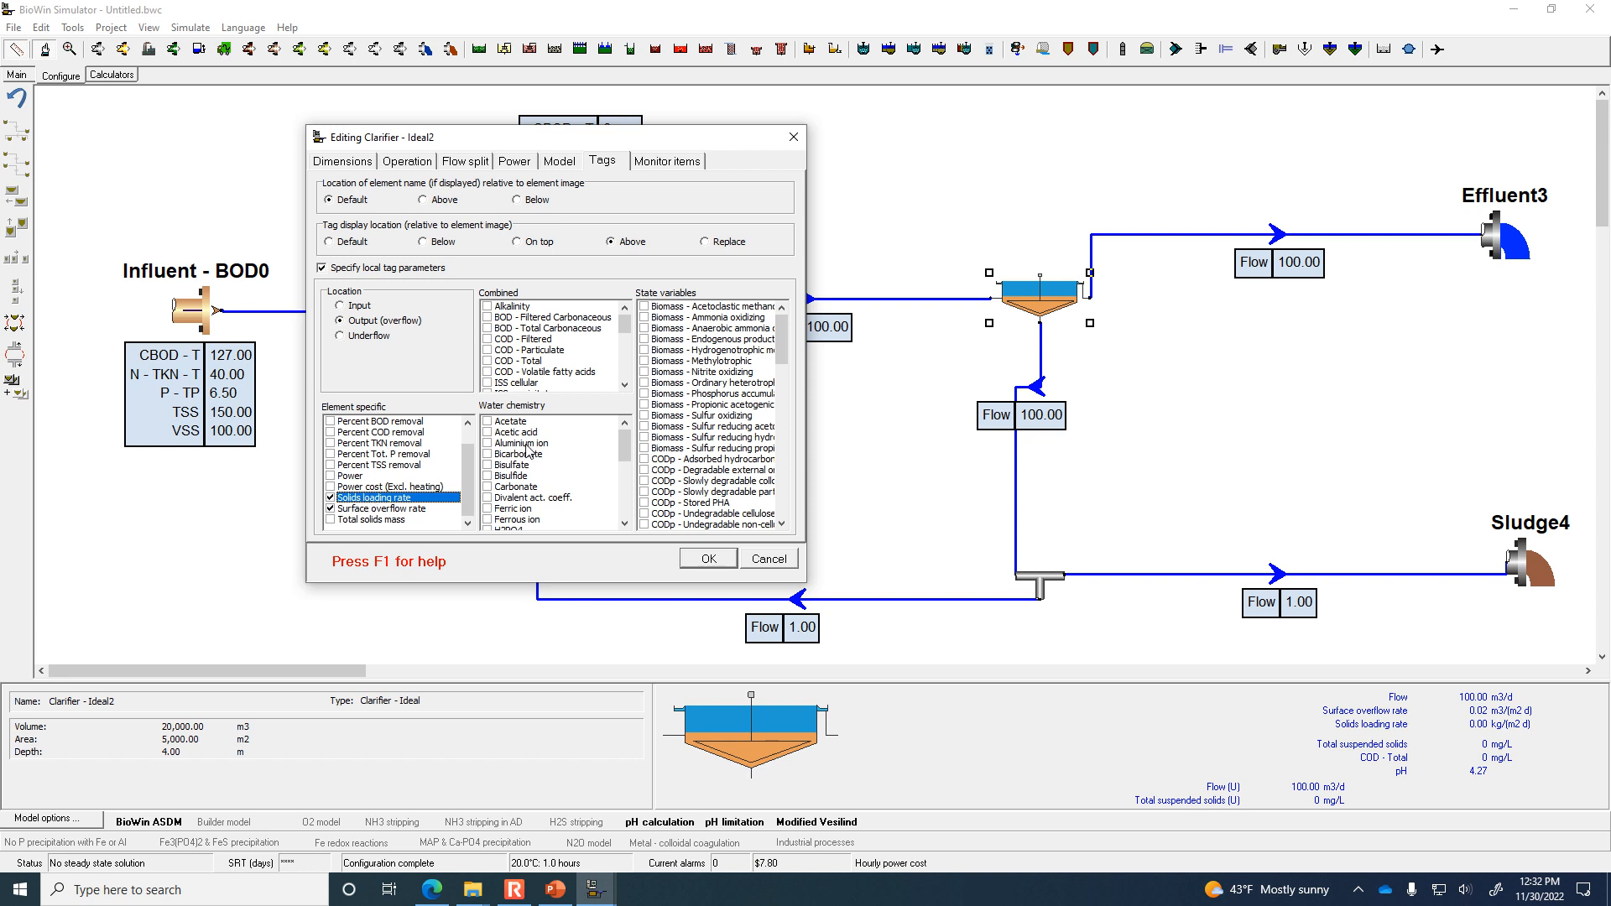
{"action": "left_click_drag", "start_coordinate": [472, 480], "coordinate": [473, 462]}
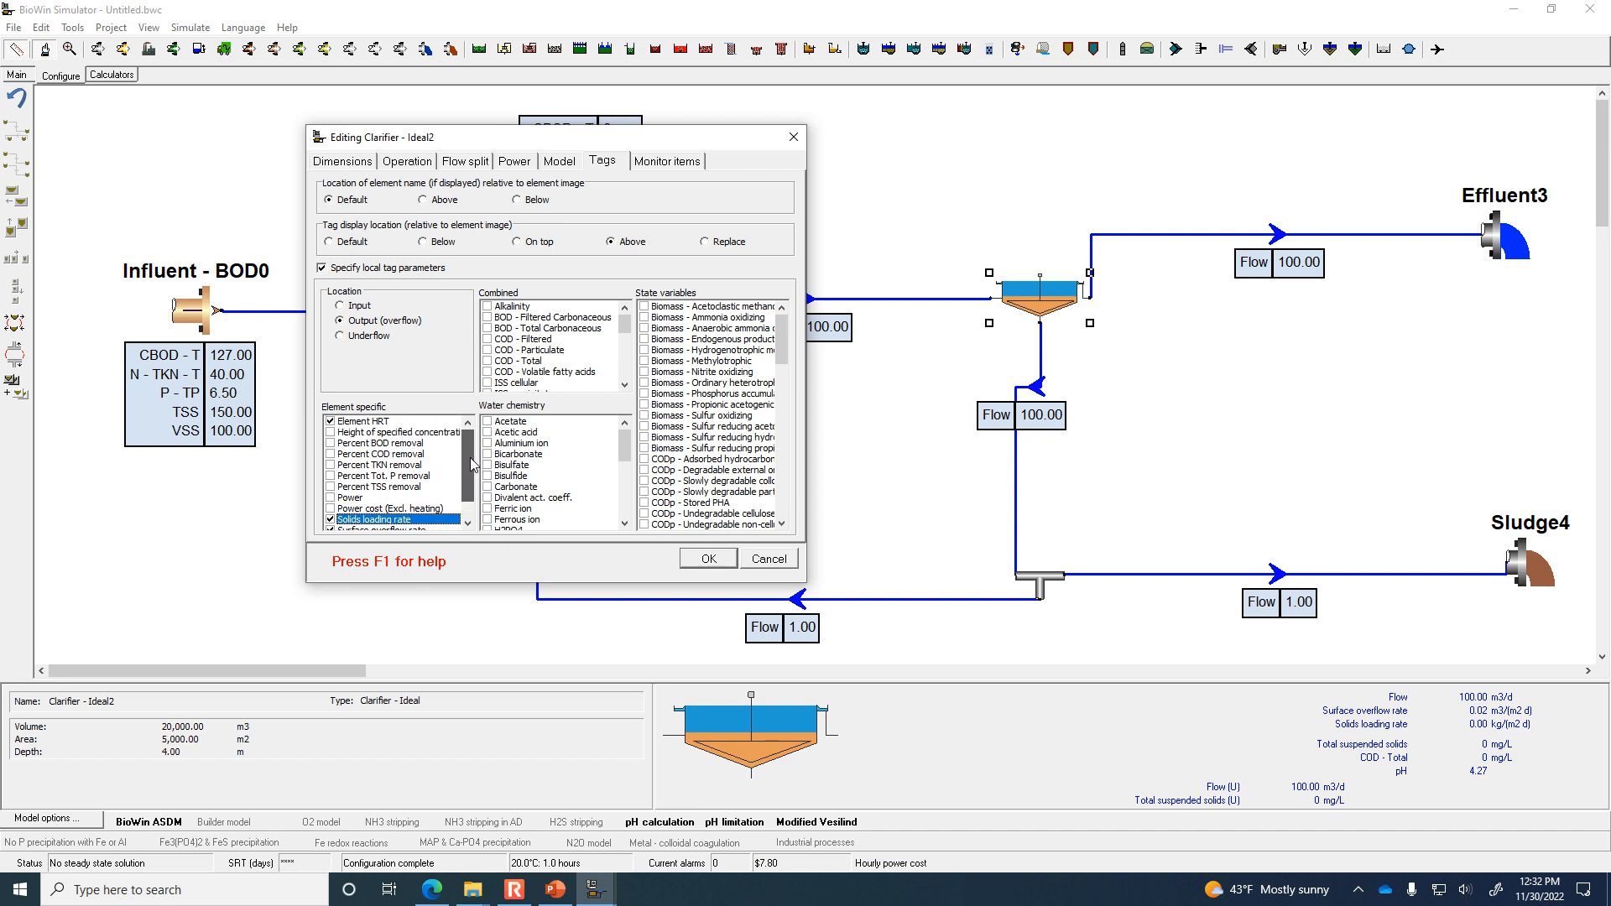
{"action": "left_click", "coordinate": [708, 559]}
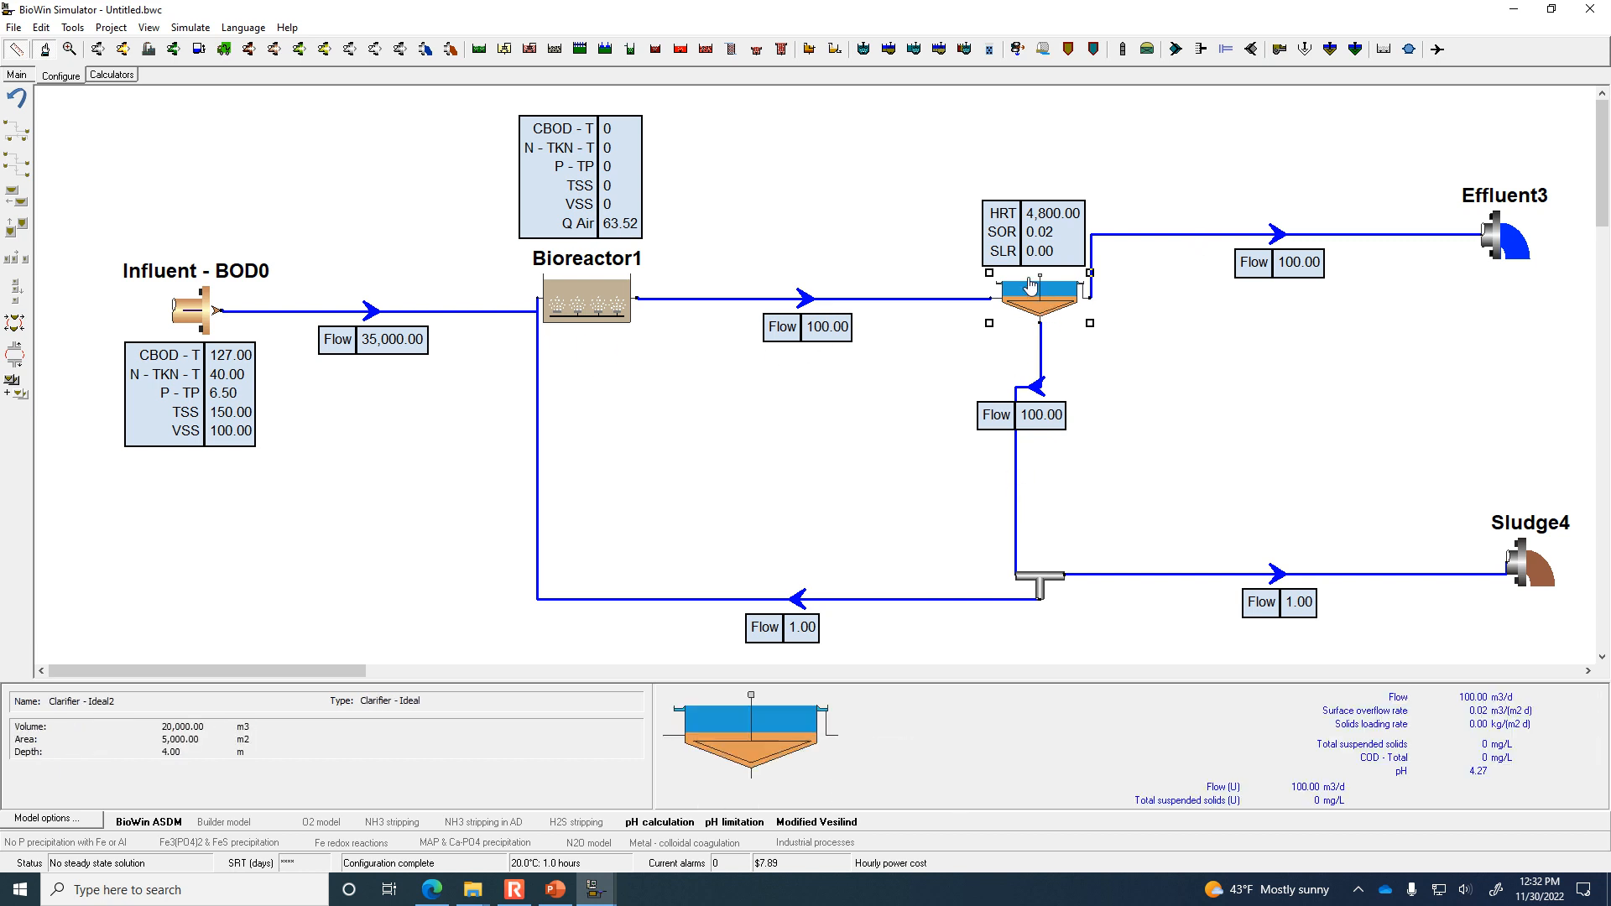
Enable local tag parameters for the effluent element, place its tag below and include BOD - Total Carbonaceous.
{"action": "double_click", "coordinate": [1496, 237]}
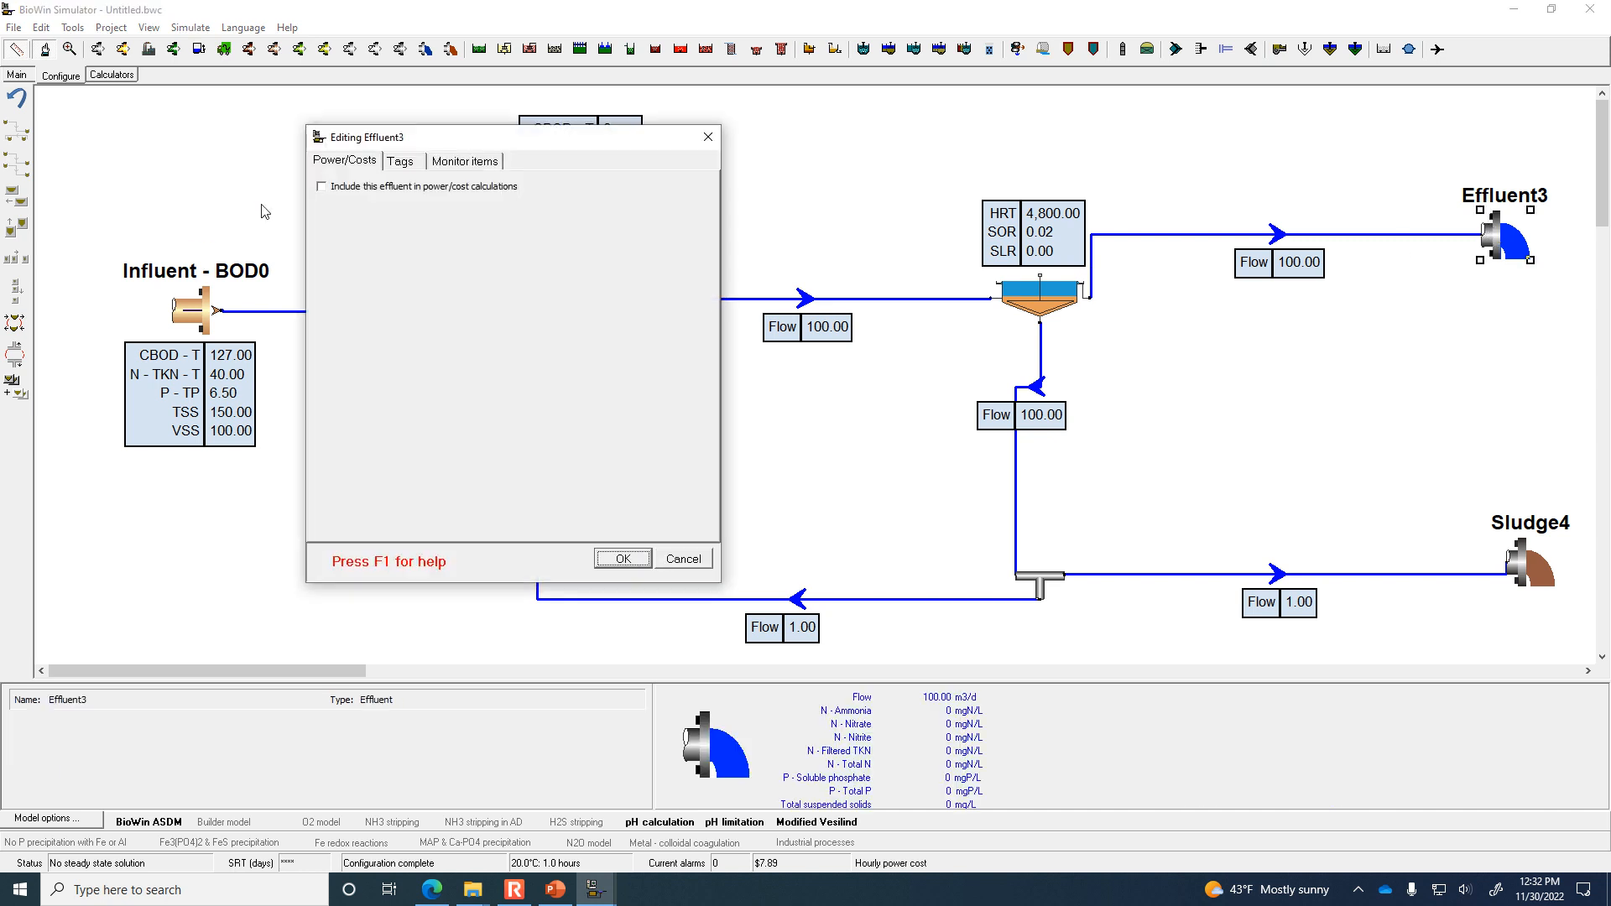
{"action": "left_click", "coordinate": [391, 167]}
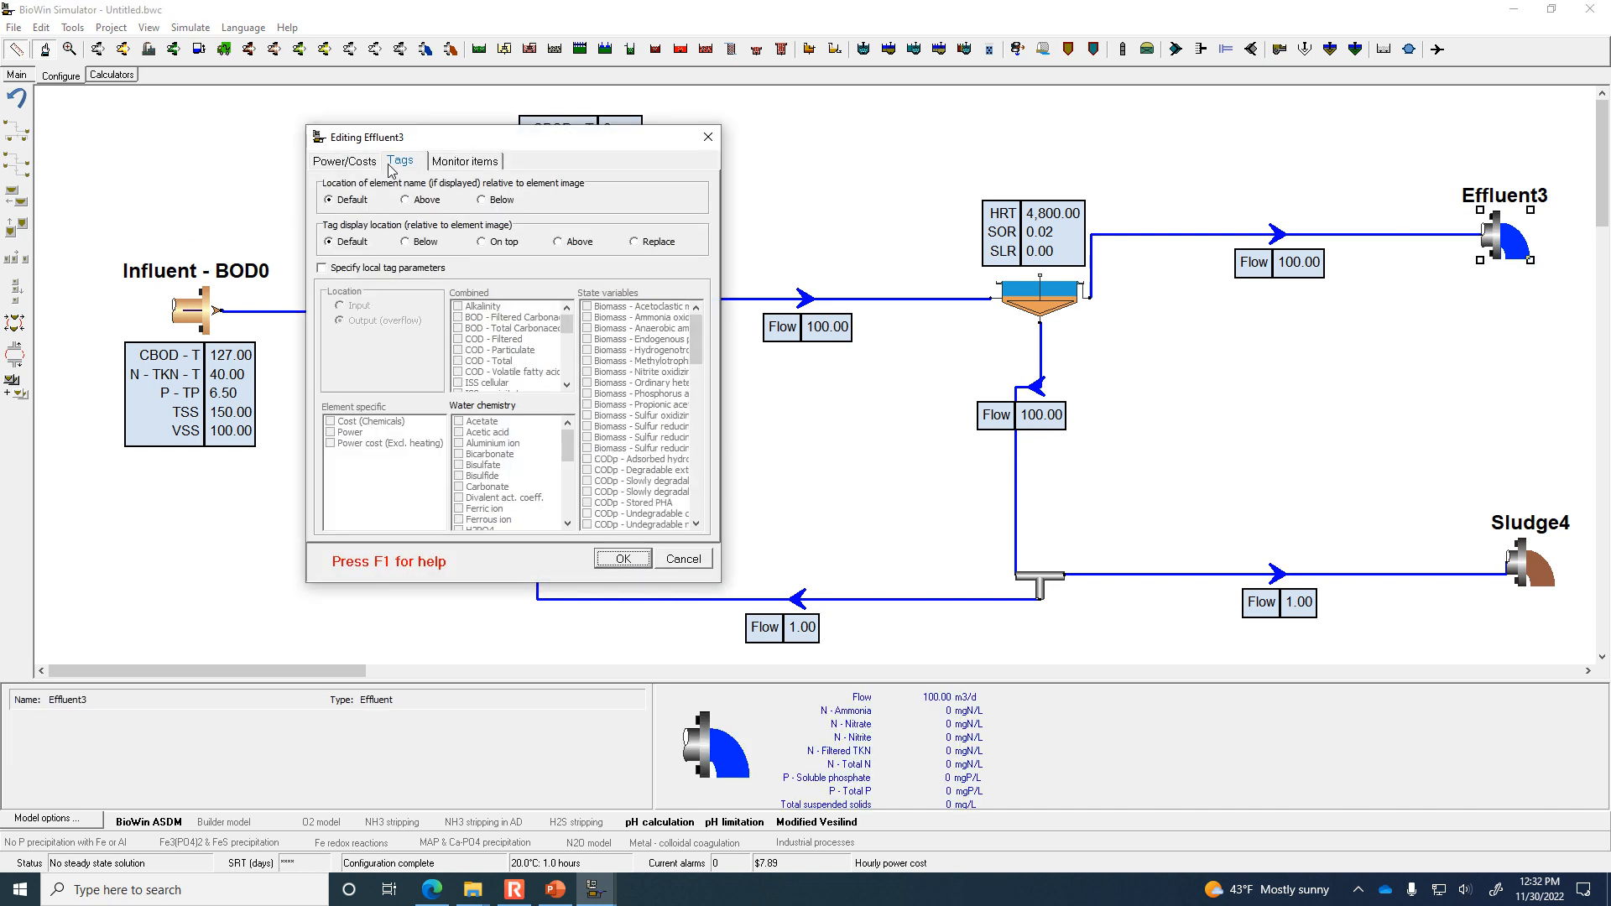
{"action": "left_click", "coordinate": [323, 269]}
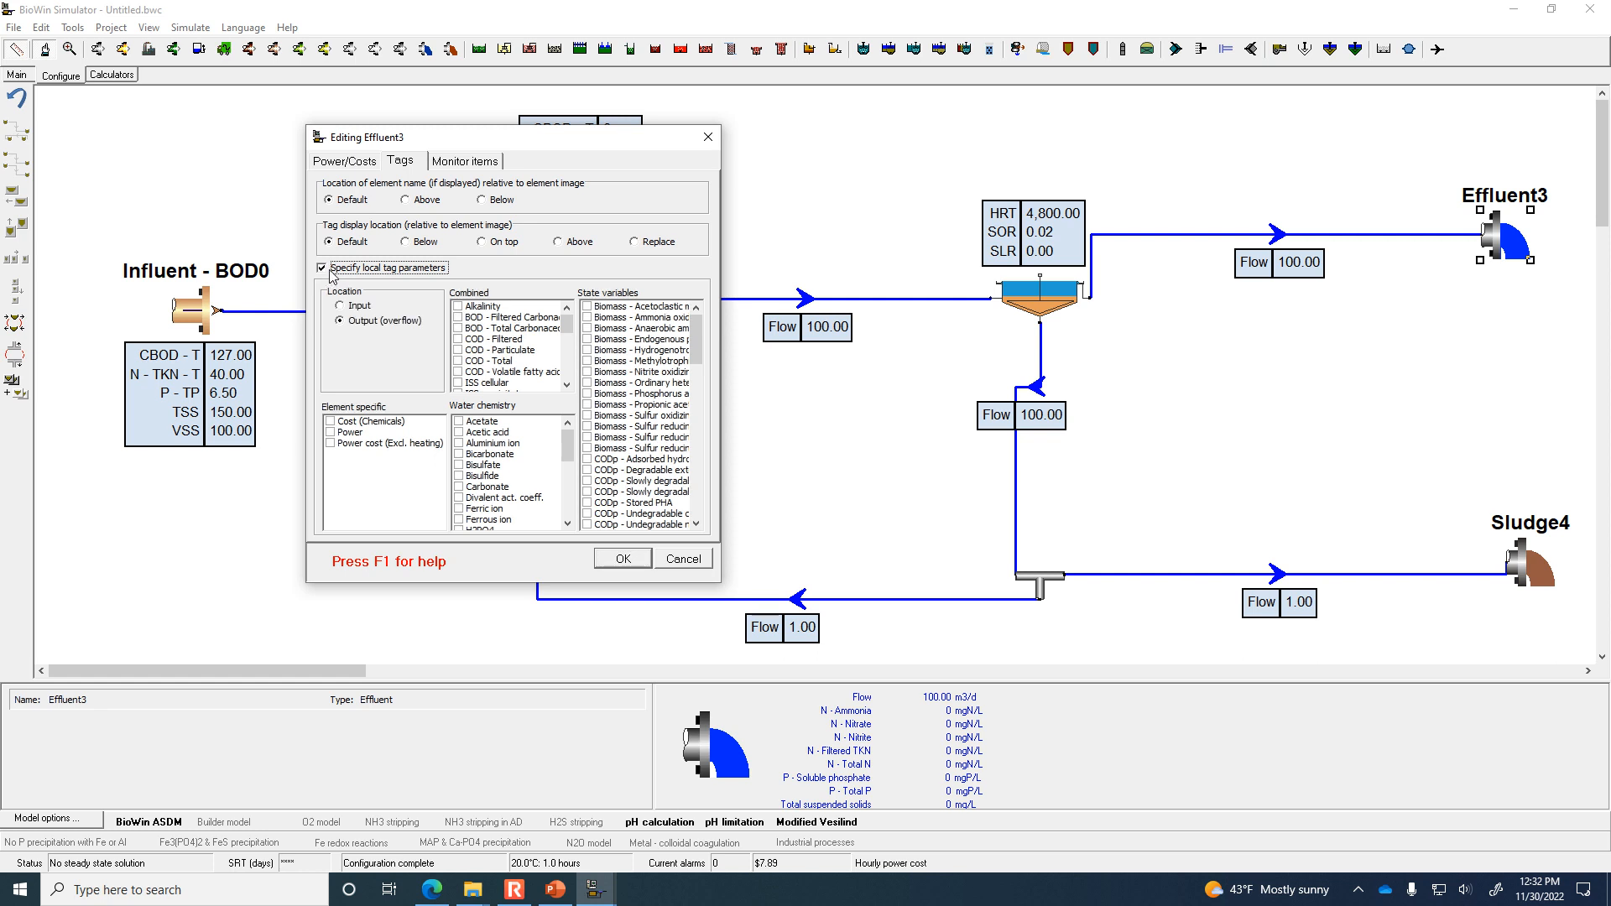
{"action": "left_click", "coordinate": [417, 244]}
{"action": "left_click", "coordinate": [460, 330]}
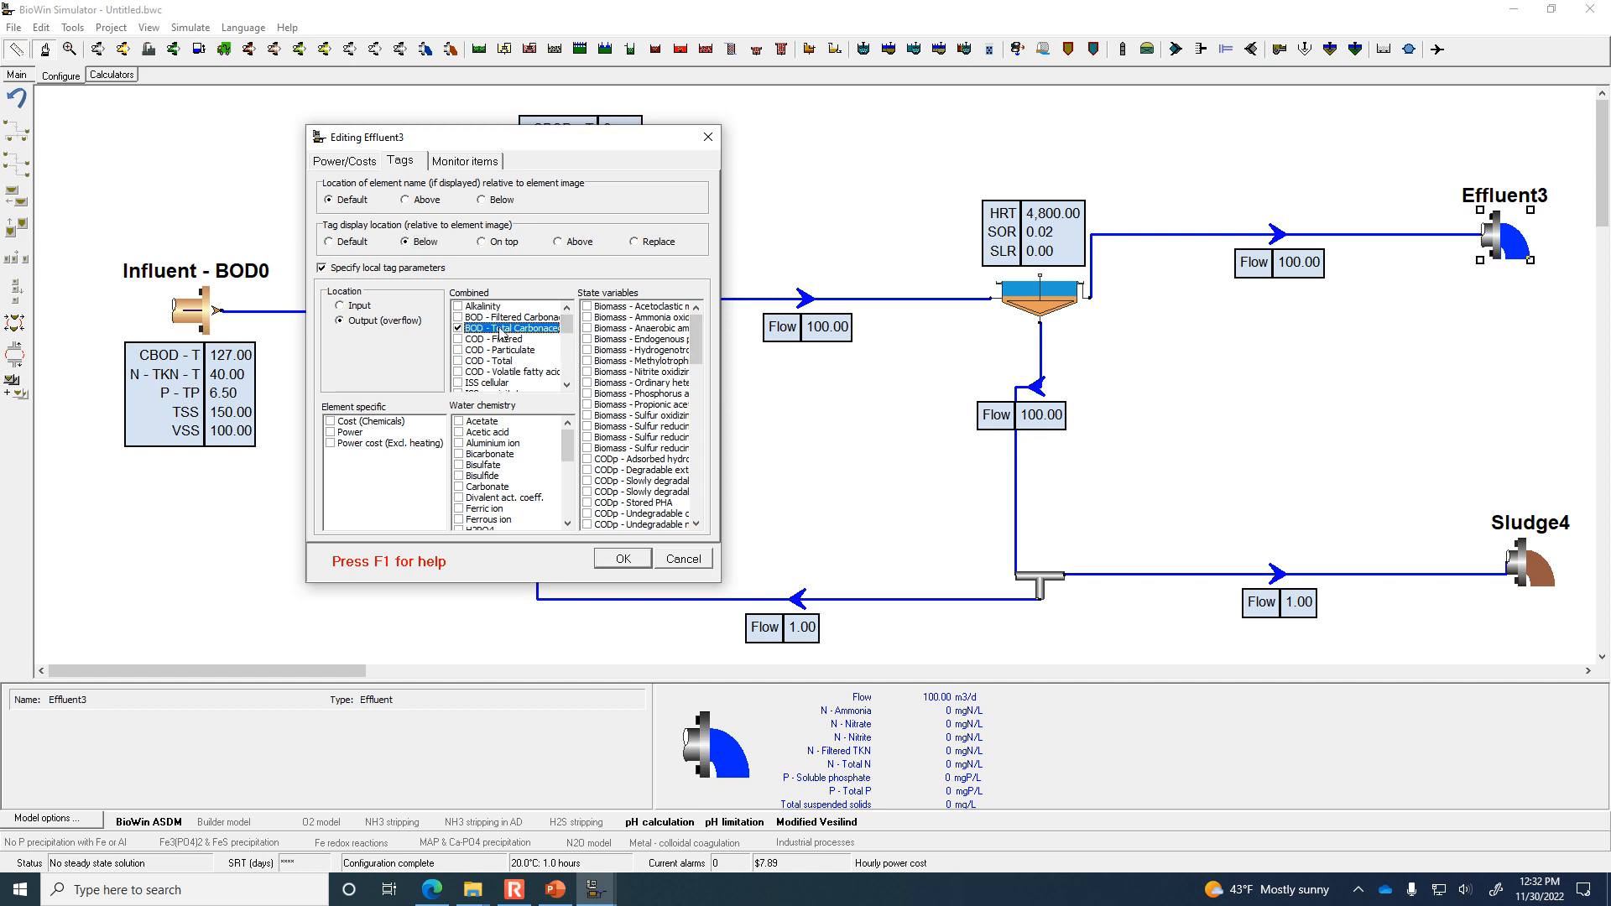
Add N - Total Kjeldahl Nitrogen and P - Total P to the effluent's tag.
{"action": "left_click", "coordinate": [567, 385]}
{"action": "left_click", "coordinate": [566, 385]}
{"action": "left_click", "coordinate": [567, 386]}
{"action": "left_click", "coordinate": [567, 385]}
{"action": "left_click", "coordinate": [567, 385]}
{"action": "left_click", "coordinate": [567, 385]}
{"action": "left_click", "coordinate": [566, 386]}
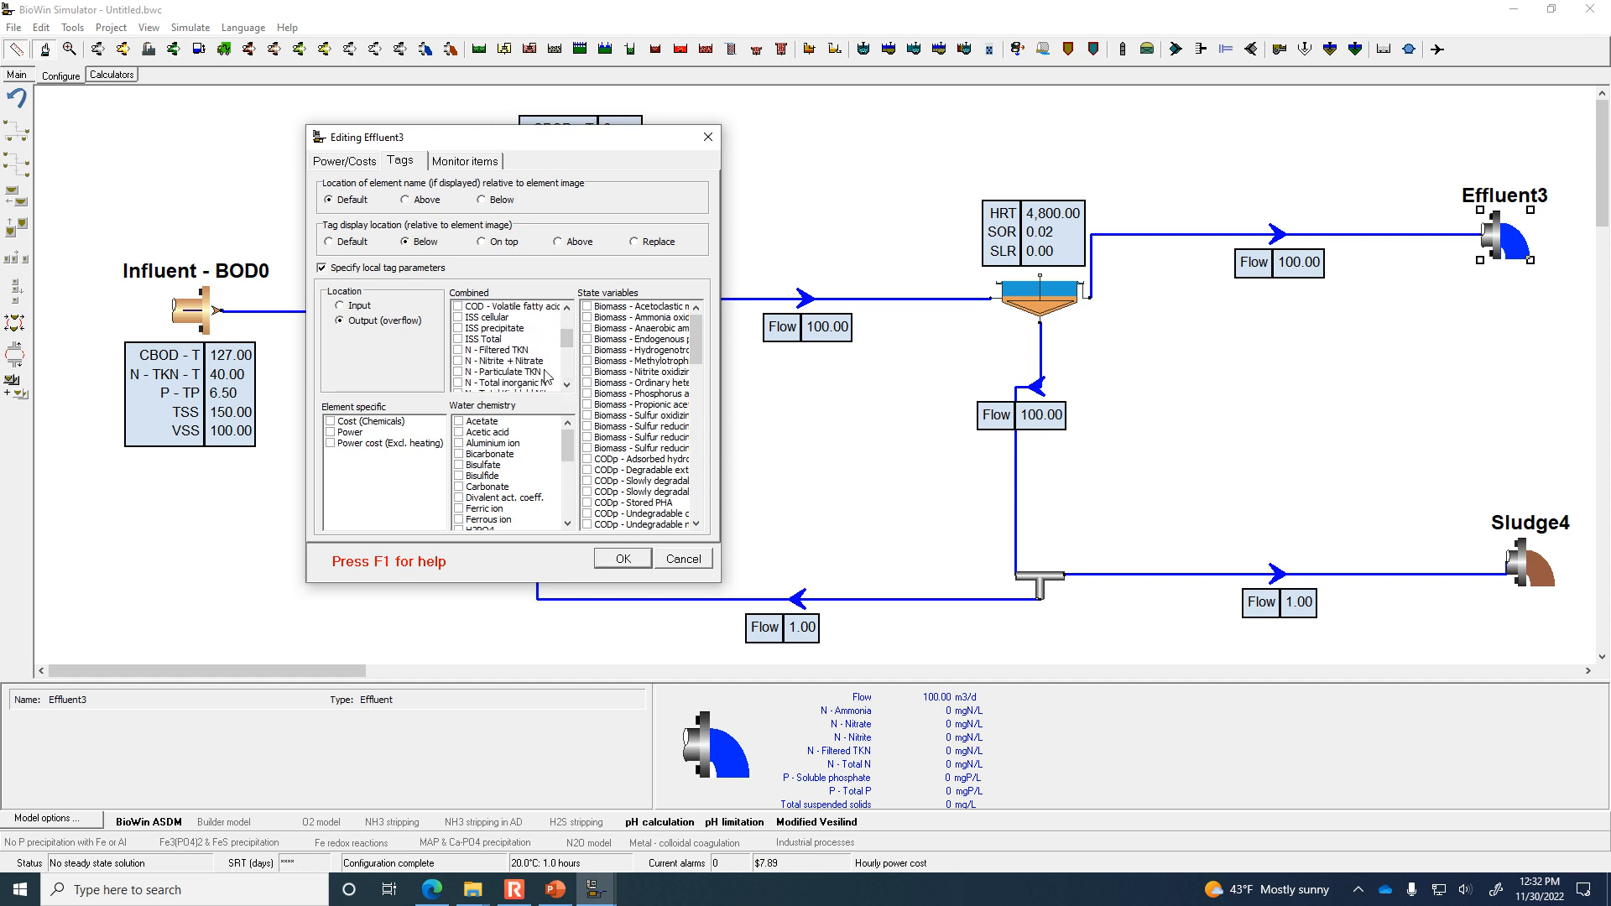
{"action": "scroll", "coordinate": [537, 376], "scroll_direction": "down", "scroll_amount": 1}
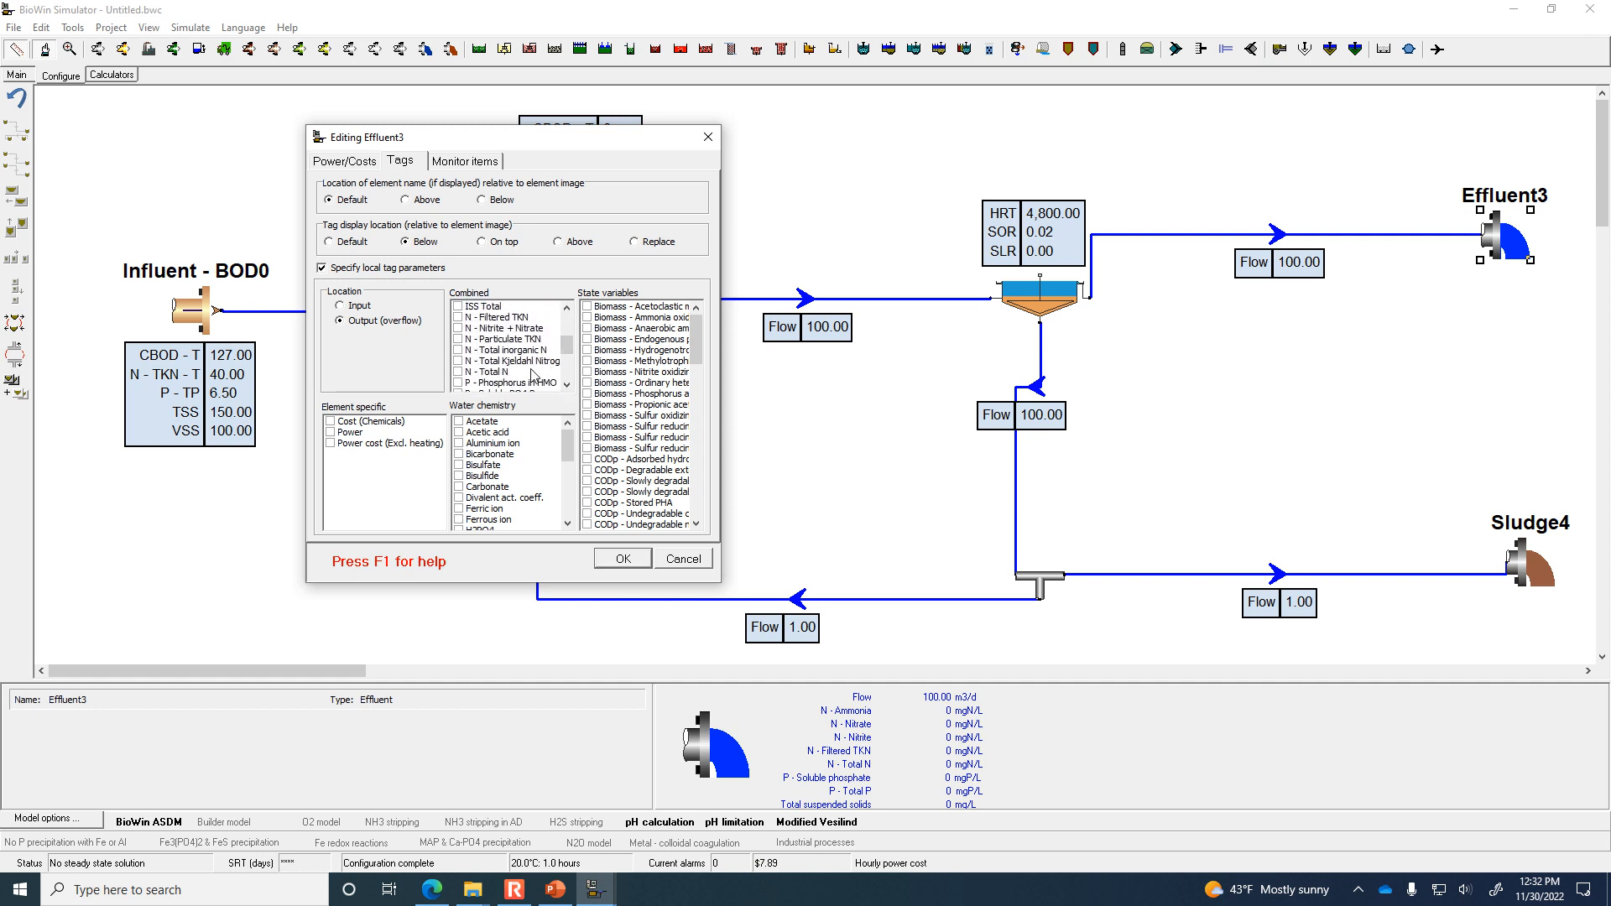
{"action": "left_click", "coordinate": [459, 360]}
{"action": "scroll", "coordinate": [461, 367], "scroll_direction": "down", "scroll_amount": 1}
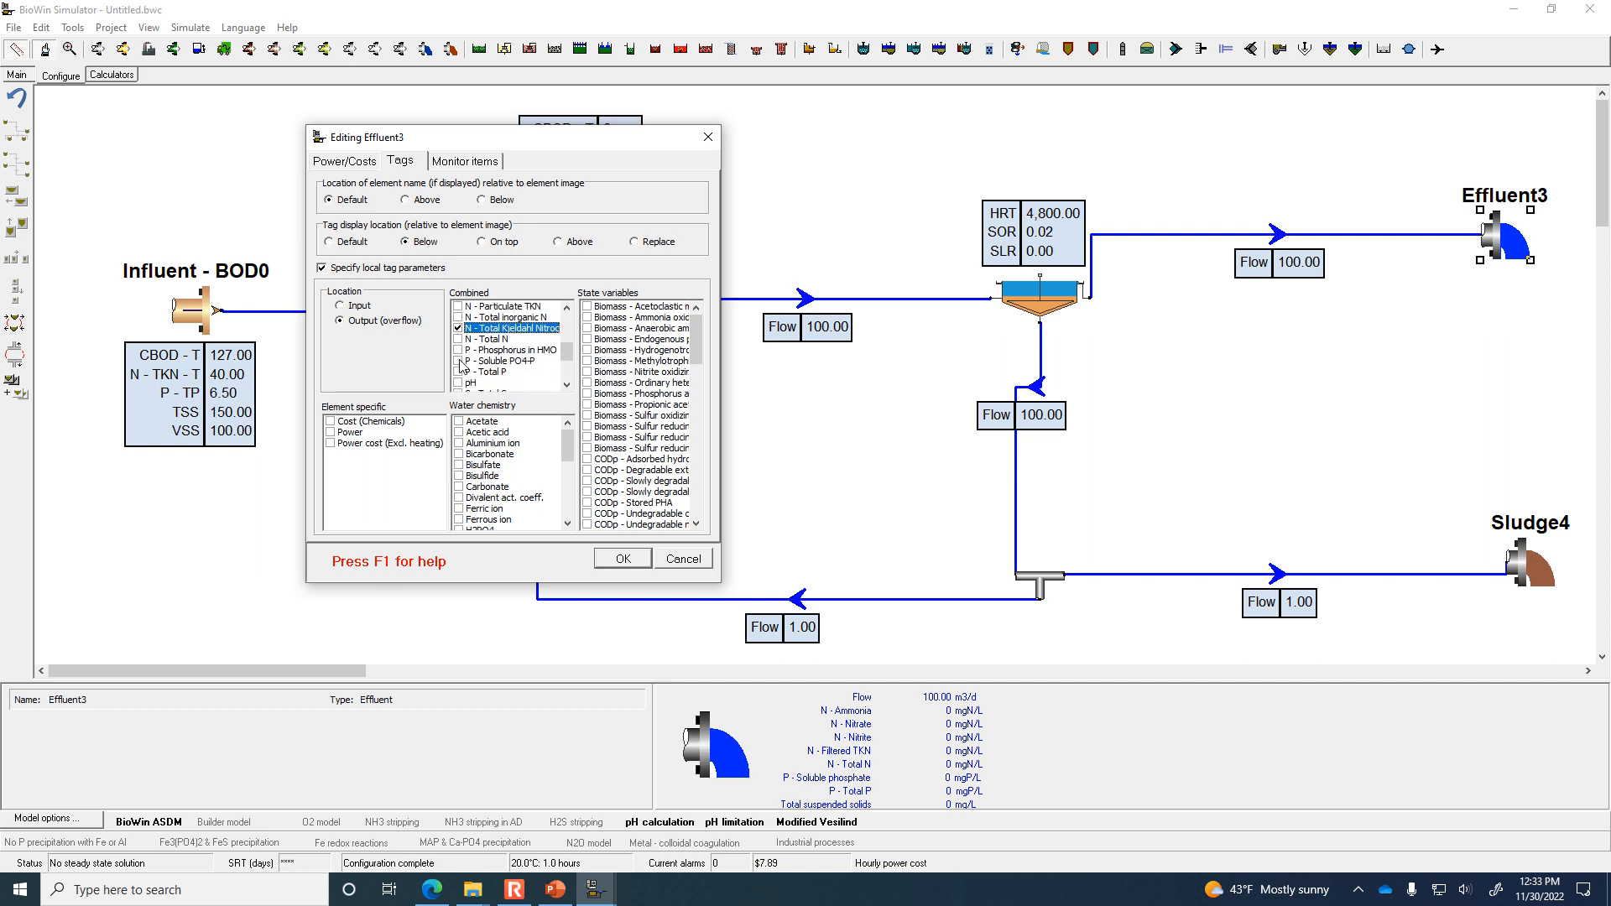
{"action": "left_click", "coordinate": [460, 376]}
Add total suspended solids and volatile suspended solids to the effluent's tag and accept the settings.
{"action": "scroll", "coordinate": [460, 375], "scroll_direction": "down", "scroll_amount": 1}
{"action": "scroll", "coordinate": [460, 375], "scroll_direction": "down", "scroll_amount": 1}
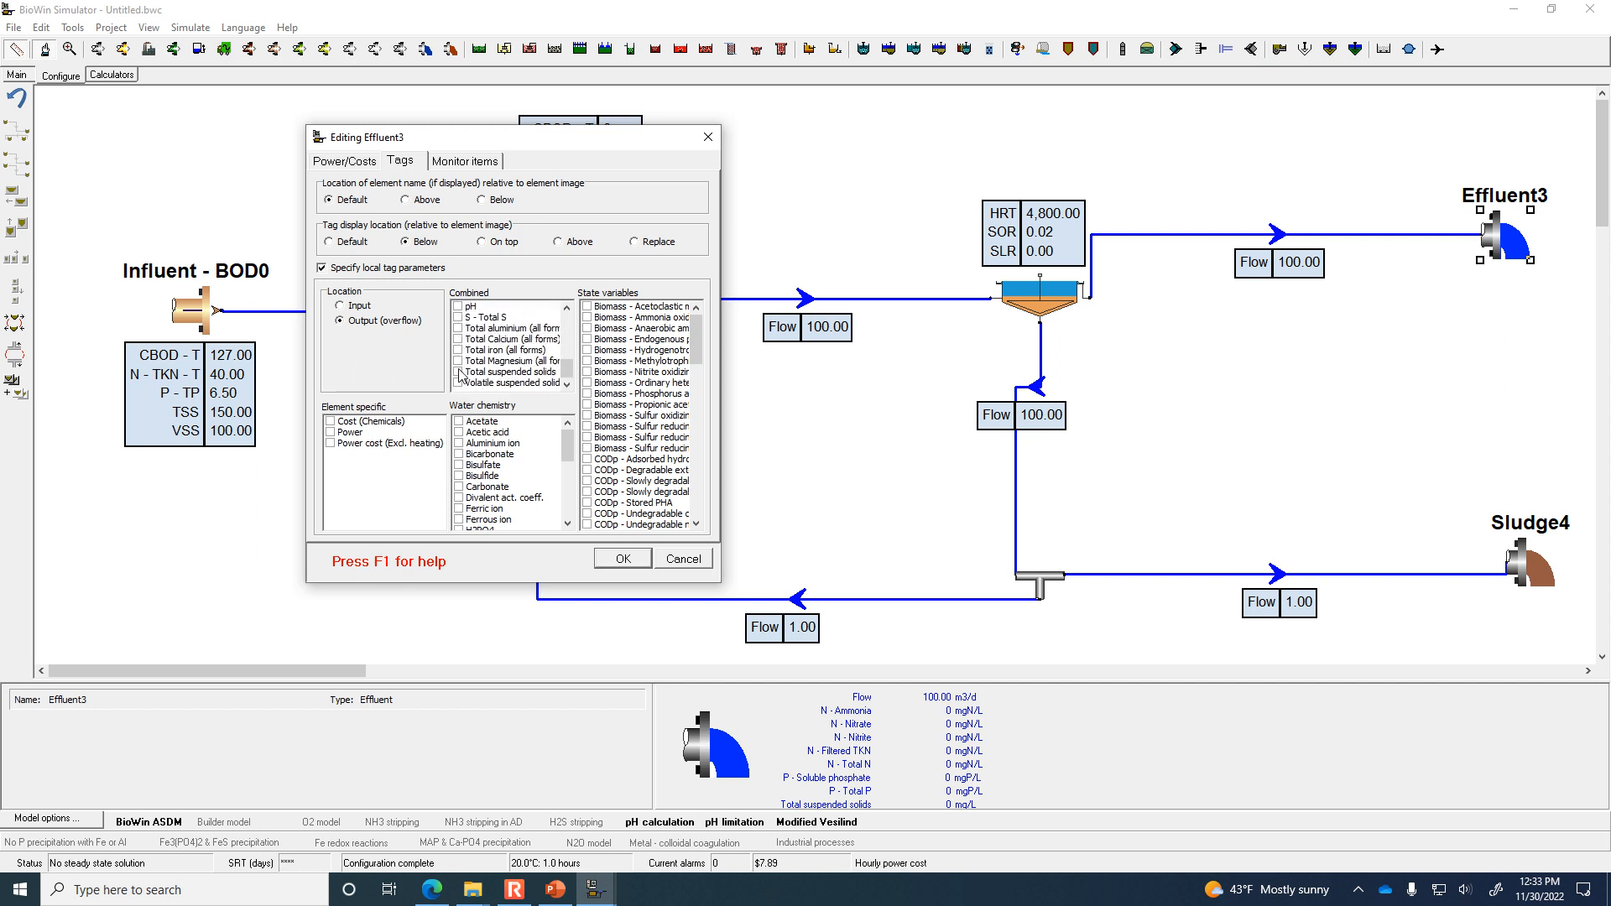
{"action": "left_click", "coordinate": [458, 373]}
{"action": "left_click", "coordinate": [459, 384]}
{"action": "left_click", "coordinate": [623, 559]}
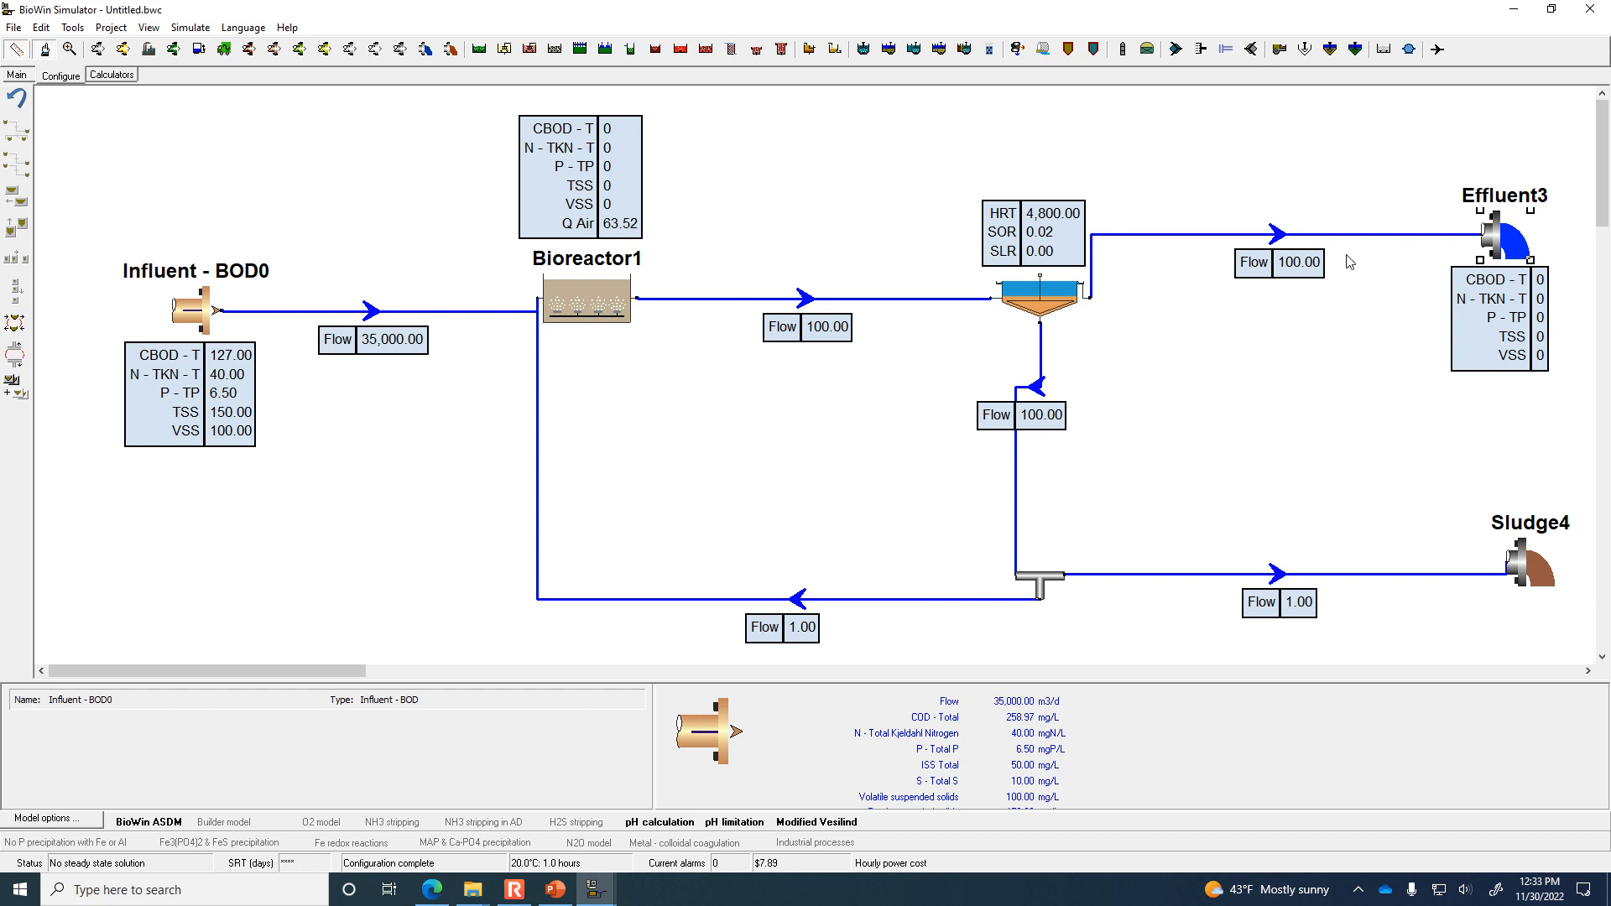
Enable local tag parameters for the sludge output element and include BOD - Total Carbonaceous in its tag.
{"action": "double_click", "coordinate": [1521, 564]}
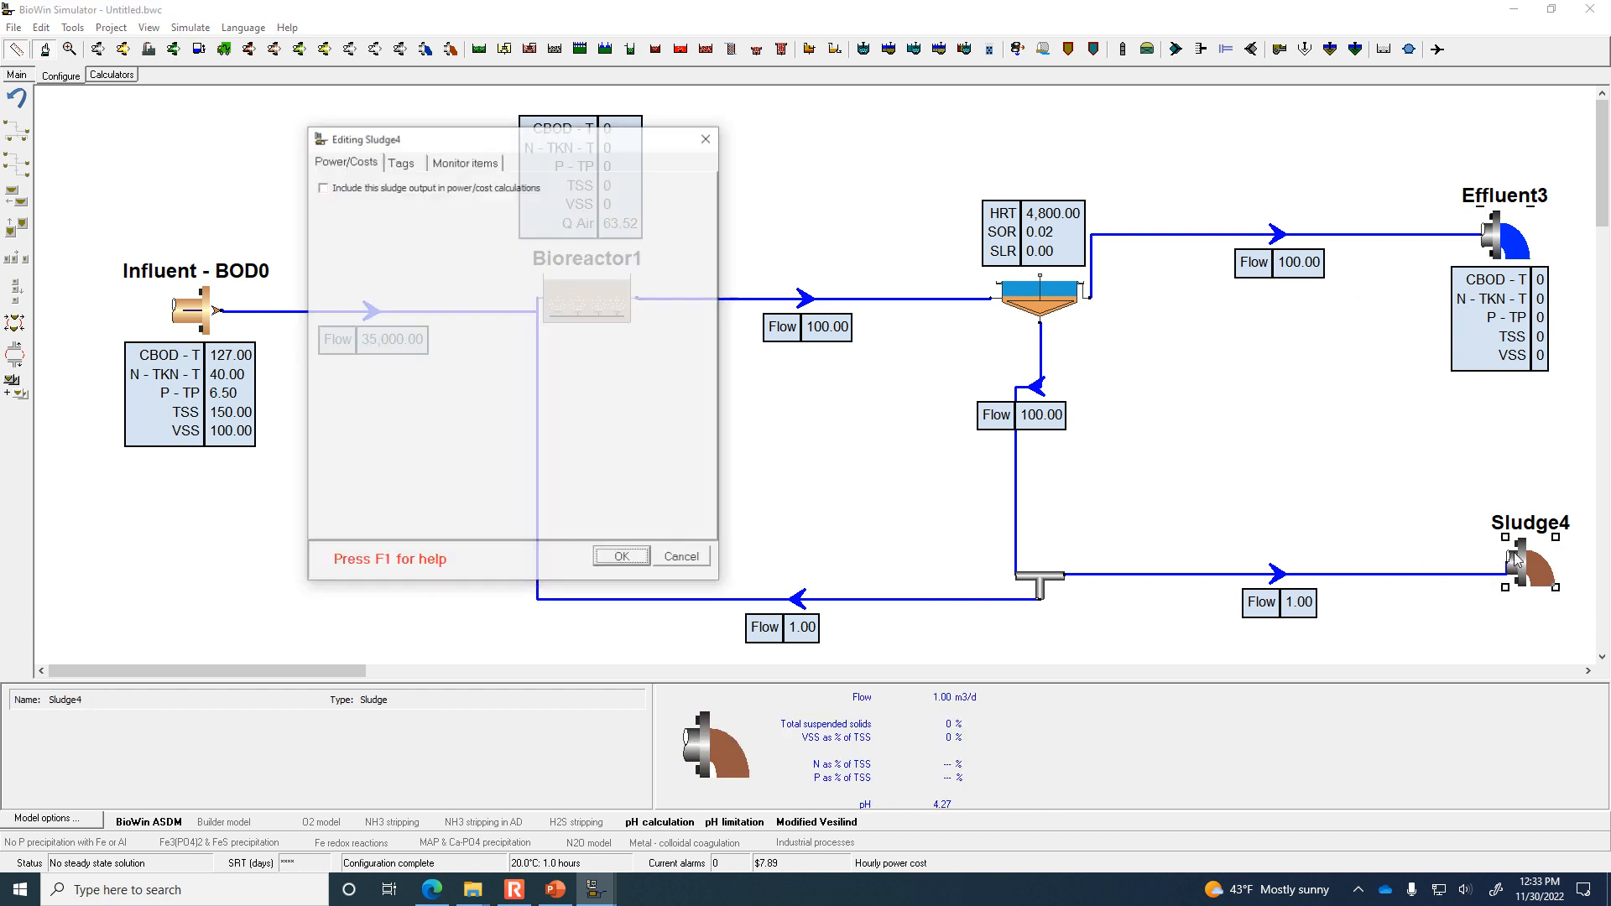
{"action": "left_click", "coordinate": [401, 165]}
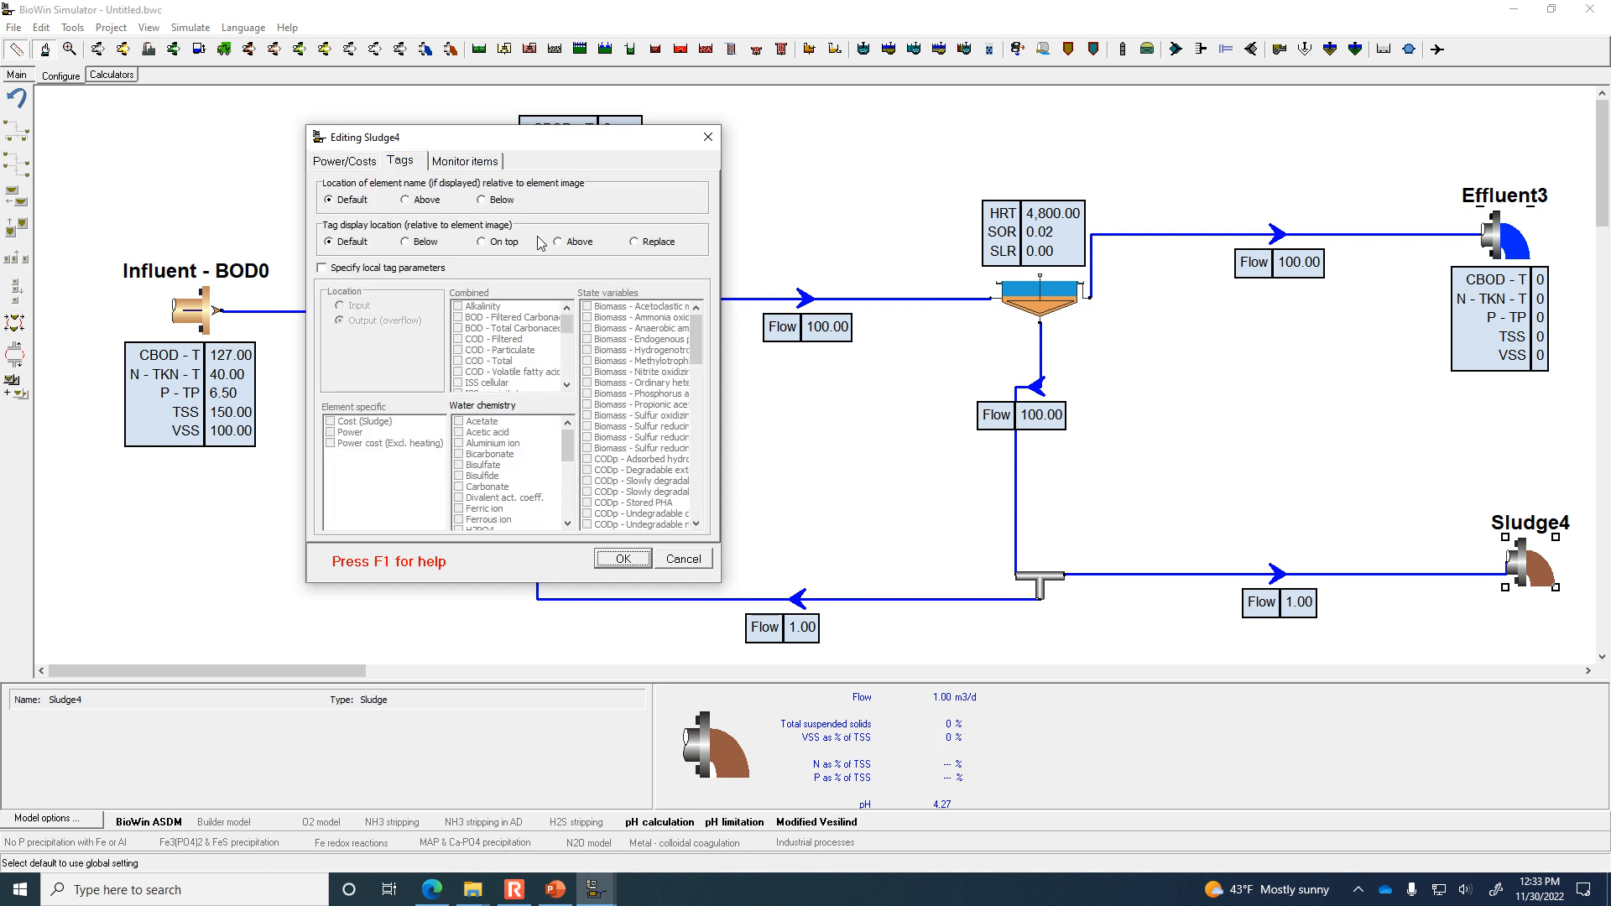
{"action": "left_click", "coordinate": [378, 269]}
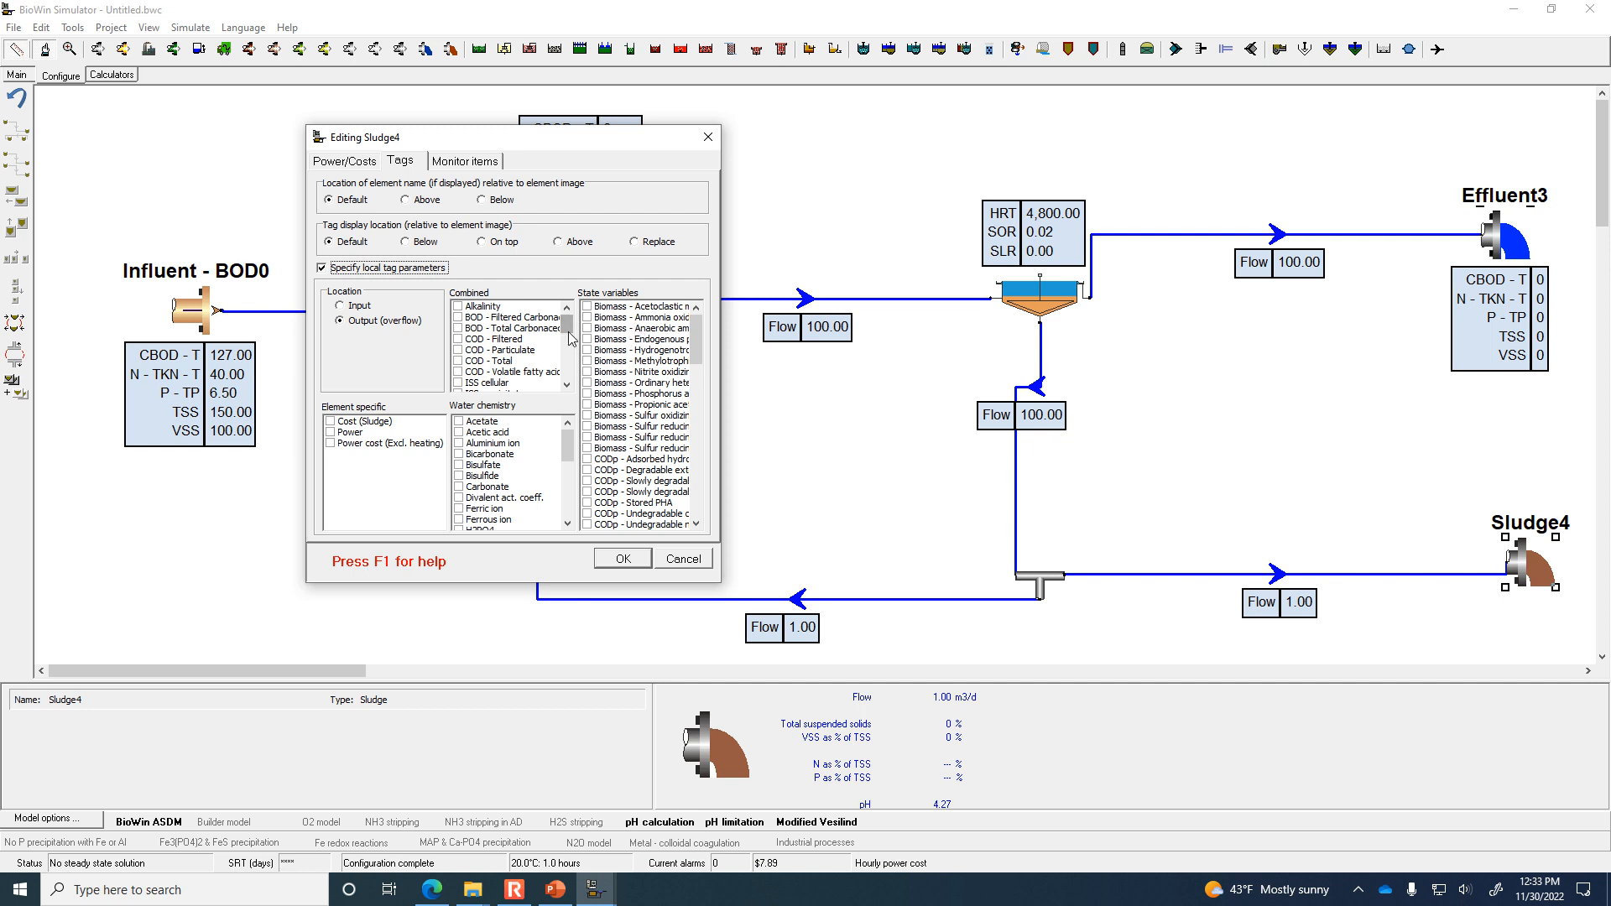
{"action": "mouse_move", "coordinate": [564, 334]}
{"action": "left_mouse_down"}
{"action": "mouse_move", "coordinate": [562, 380]}
{"action": "mouse_move", "coordinate": [564, 324]}
{"action": "left_mouse_up"}
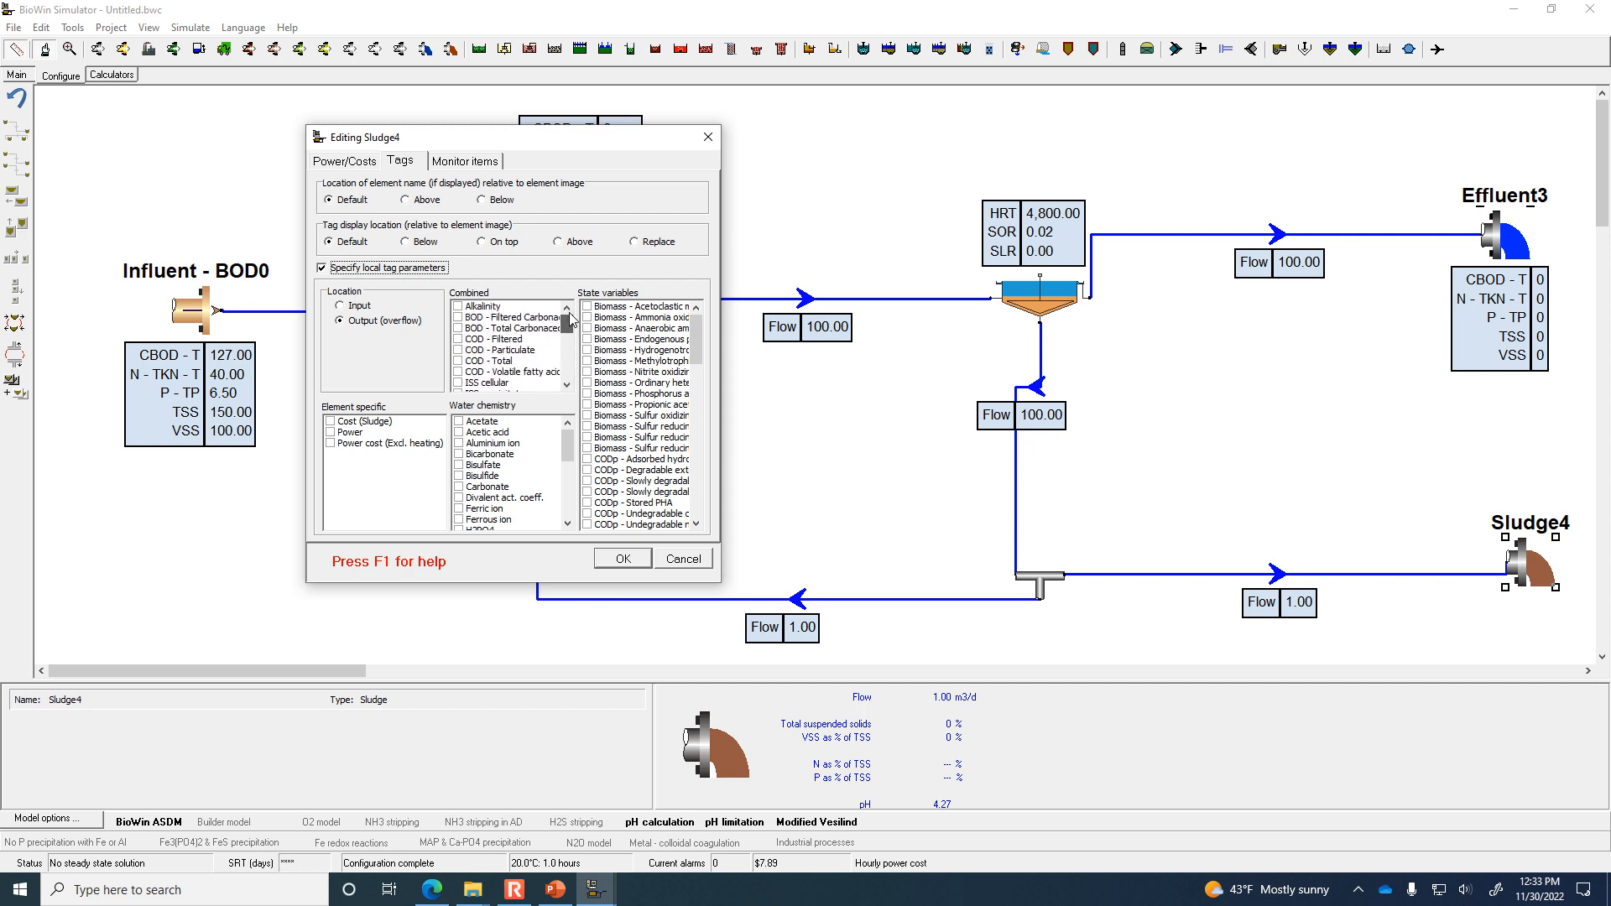
{"action": "left_click", "coordinate": [459, 328]}
Add N - Total Kjeldahl Nitrogen and P - Total P to the sludge output's tag.
{"action": "left_click", "coordinate": [567, 385]}
{"action": "left_click", "coordinate": [567, 384]}
{"action": "left_click", "coordinate": [567, 384]}
{"action": "left_click", "coordinate": [567, 384]}
{"action": "left_click", "coordinate": [567, 384]}
{"action": "left_click", "coordinate": [568, 385]}
{"action": "left_click", "coordinate": [568, 384]}
{"action": "left_click", "coordinate": [568, 384]}
{"action": "left_click", "coordinate": [567, 385]}
{"action": "left_click", "coordinate": [458, 372]}
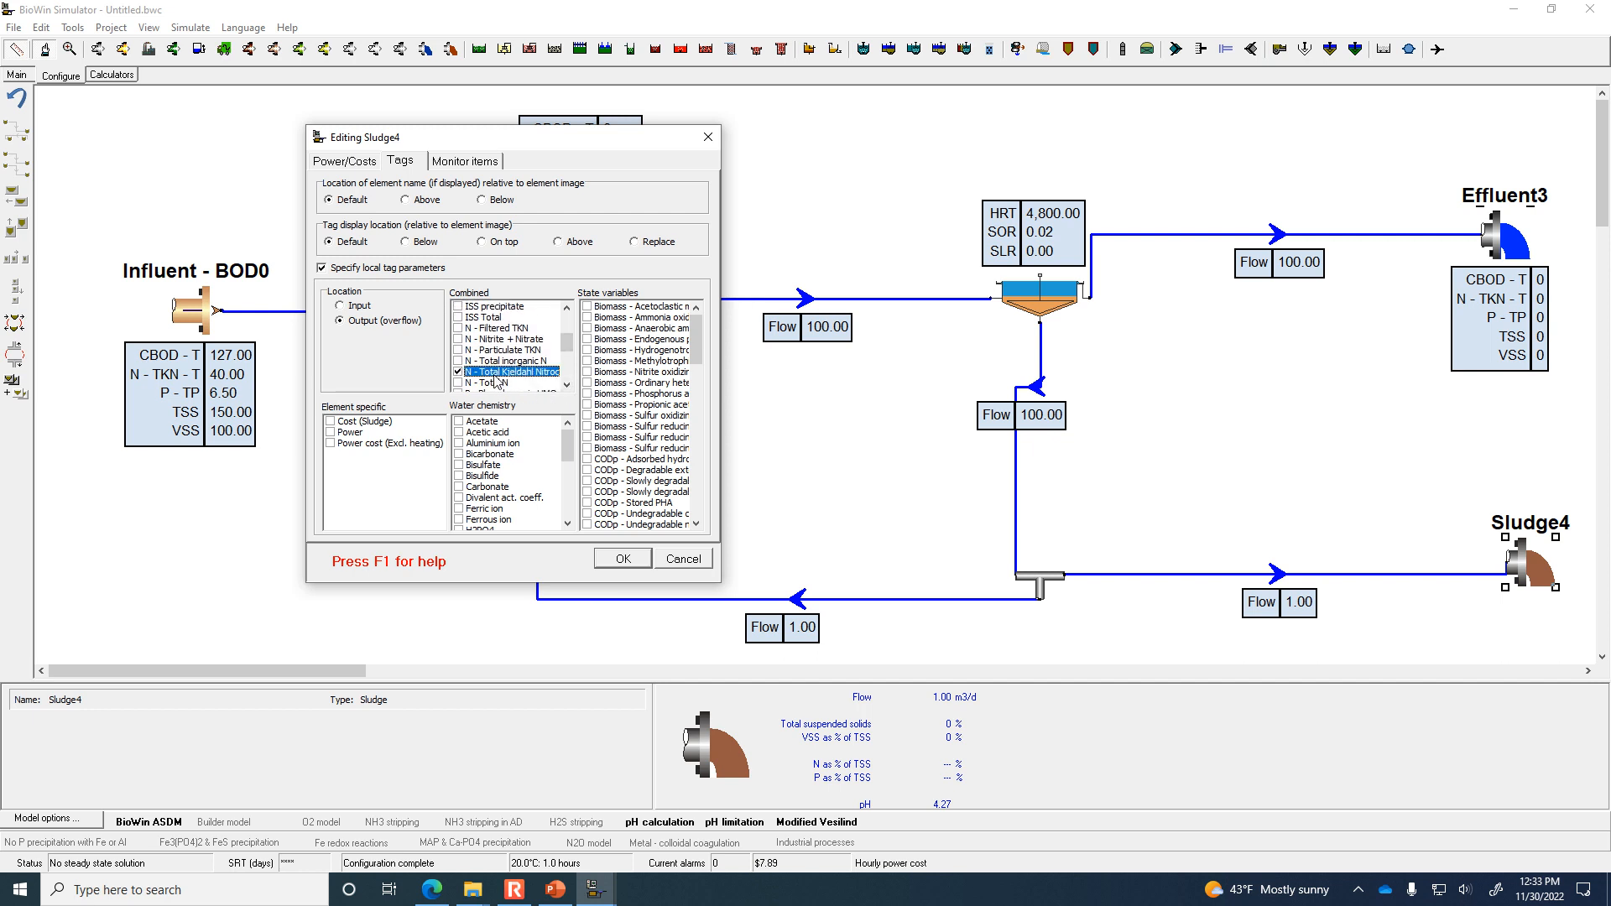
{"action": "left_click", "coordinate": [569, 375]}
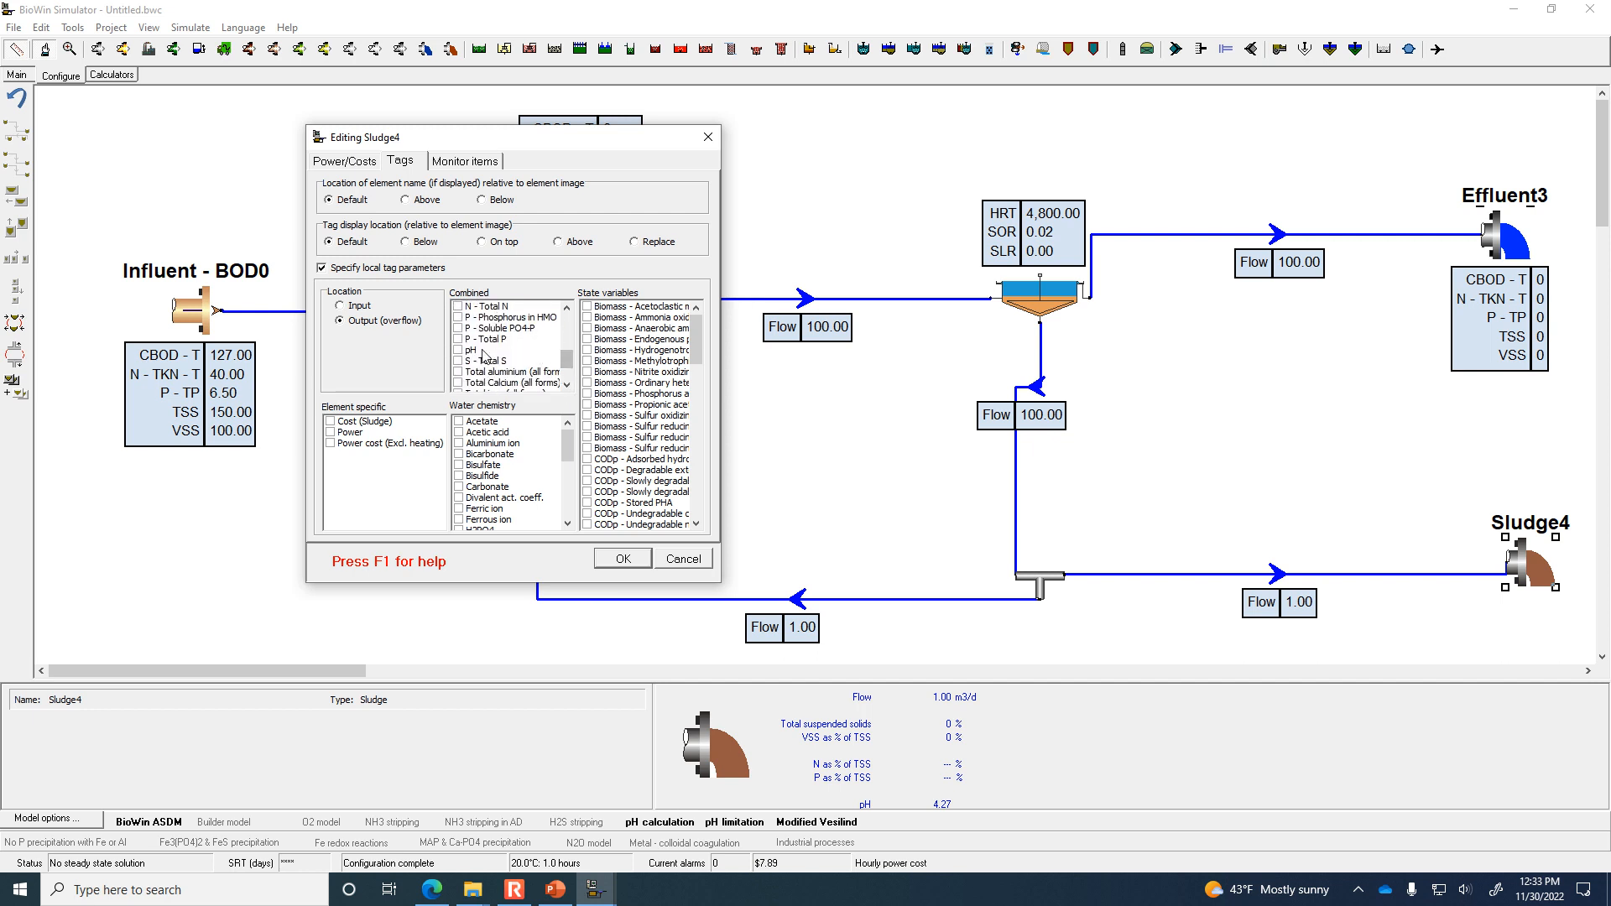
{"action": "left_click", "coordinate": [458, 339]}
Add total suspended solids and volatile suspended solids to the sludge output's tag and accept the settings.
{"action": "left_click", "coordinate": [568, 385]}
{"action": "left_click", "coordinate": [568, 385]}
{"action": "left_click", "coordinate": [568, 384]}
{"action": "left_click", "coordinate": [569, 384]}
{"action": "left_click", "coordinate": [568, 384]}
{"action": "left_click", "coordinate": [568, 385]}
{"action": "left_click", "coordinate": [458, 372]}
{"action": "left_click", "coordinate": [459, 383]}
{"action": "left_click", "coordinate": [631, 562]}
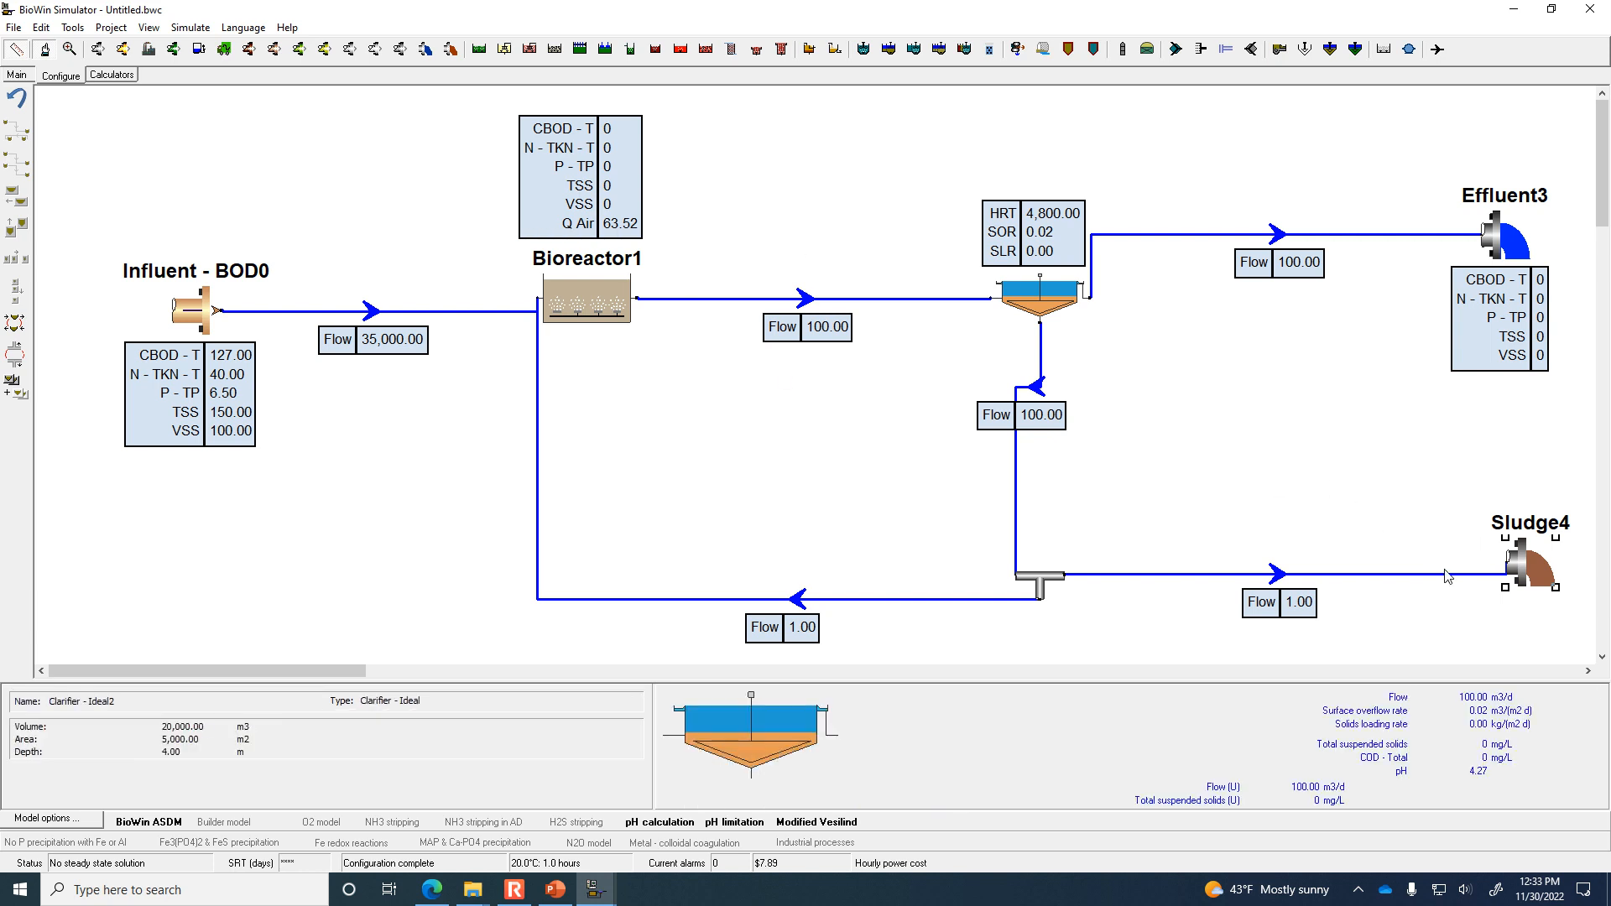
Set the sludge output's tag display location to below the element.
{"action": "double_click", "coordinate": [1536, 577]}
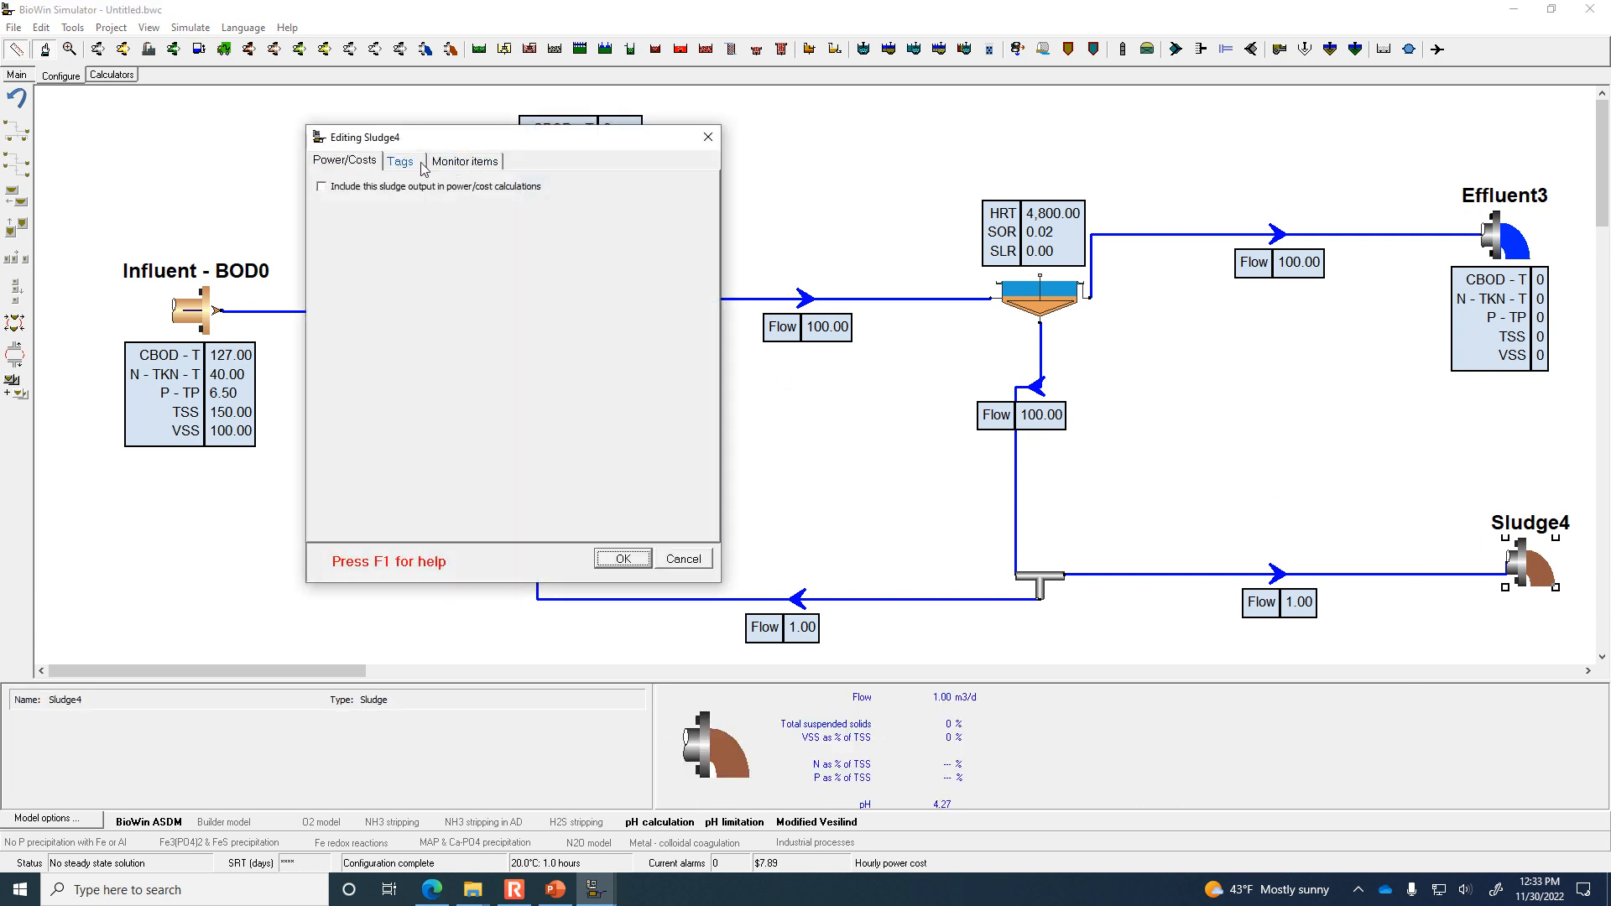
{"action": "left_click", "coordinate": [407, 162]}
{"action": "left_click", "coordinate": [420, 242]}
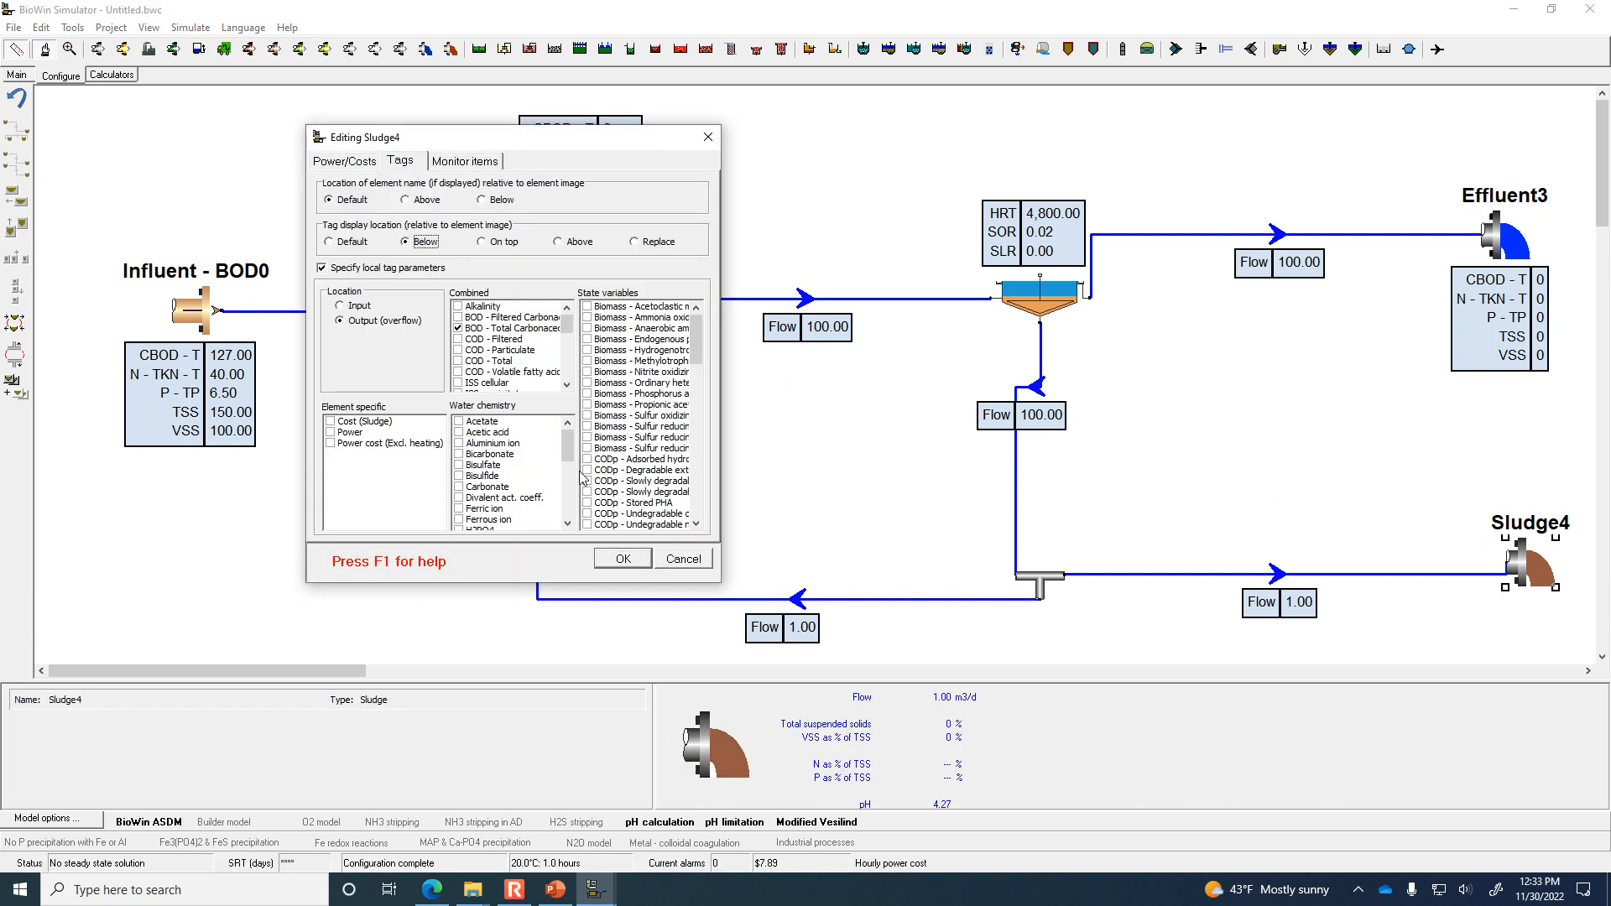
{"action": "left_click", "coordinate": [606, 558]}
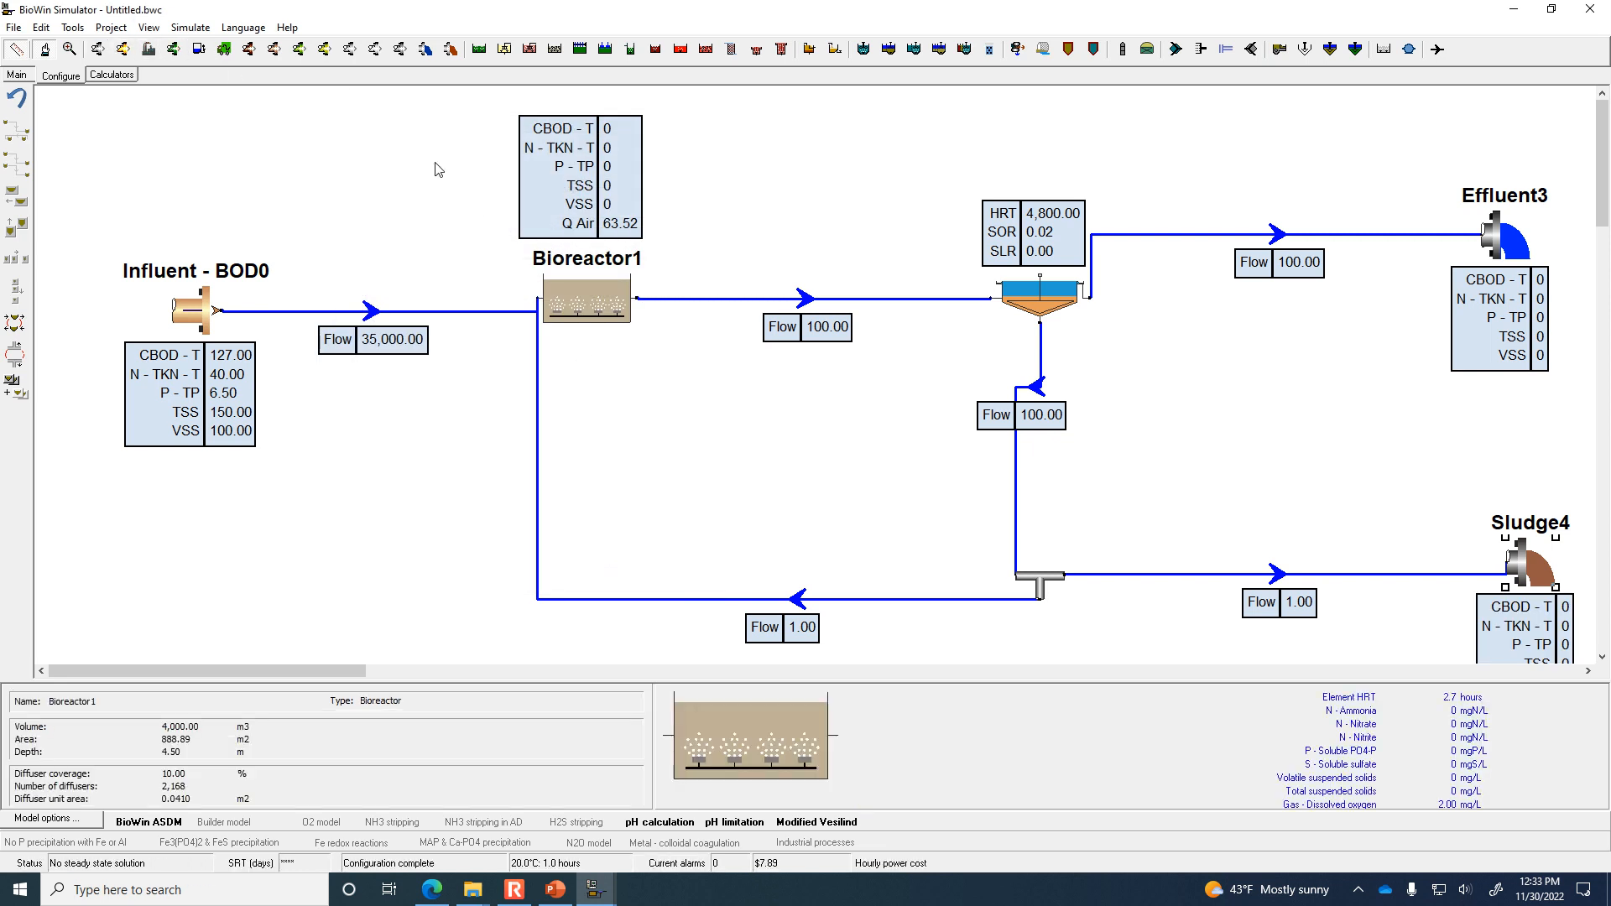
{"action": "left_click", "coordinate": [147, 28]}
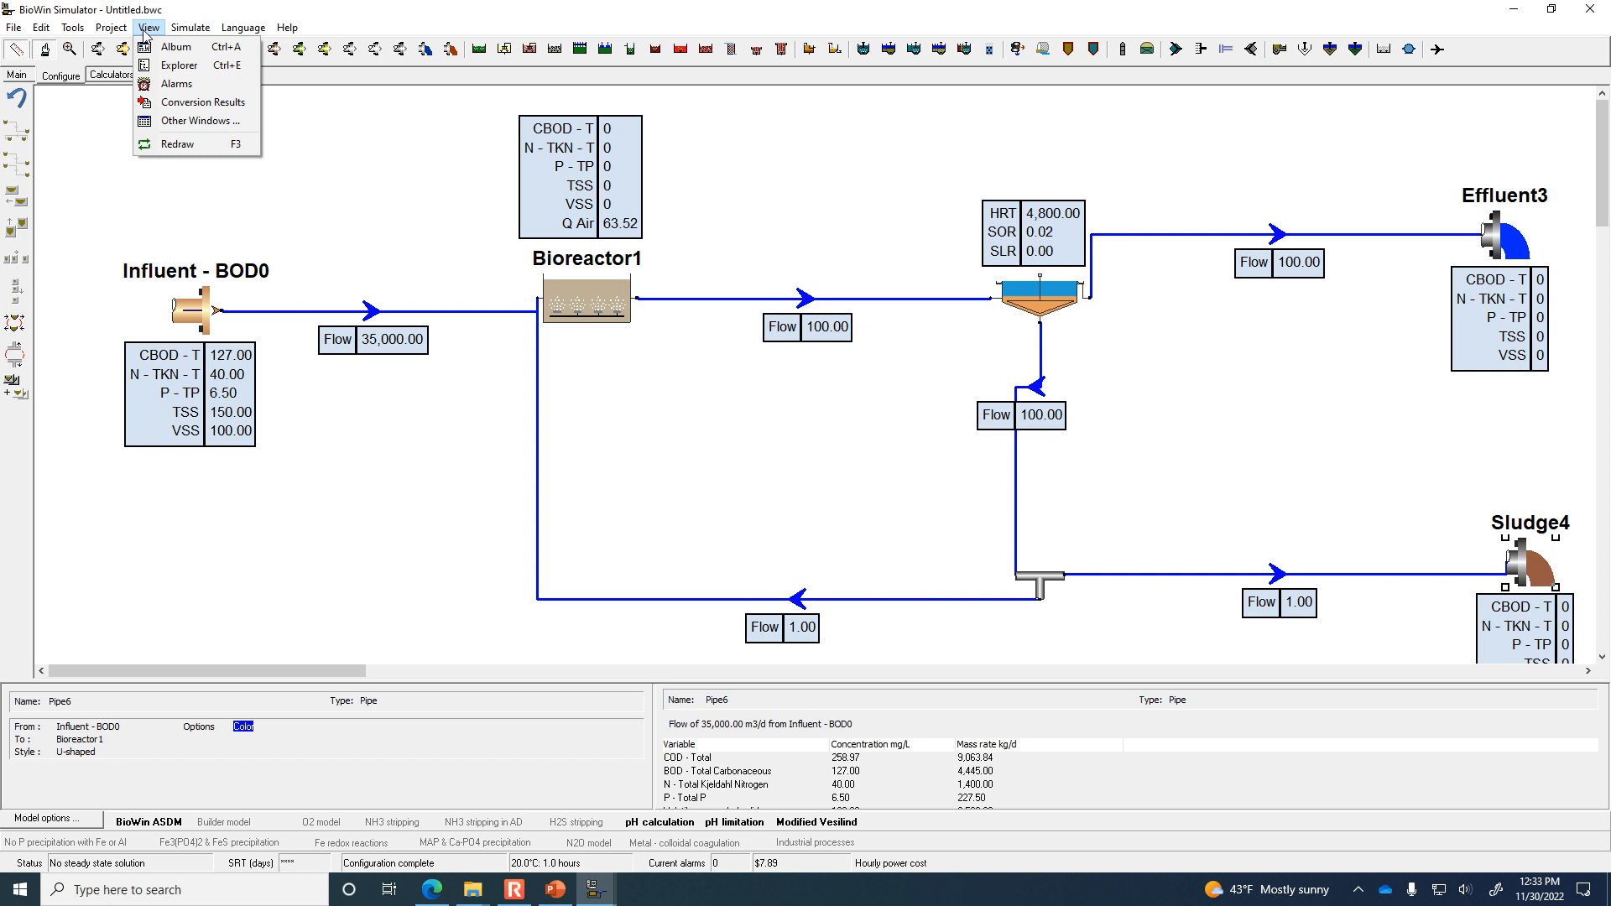
{"action": "left_click", "coordinate": [104, 31]}
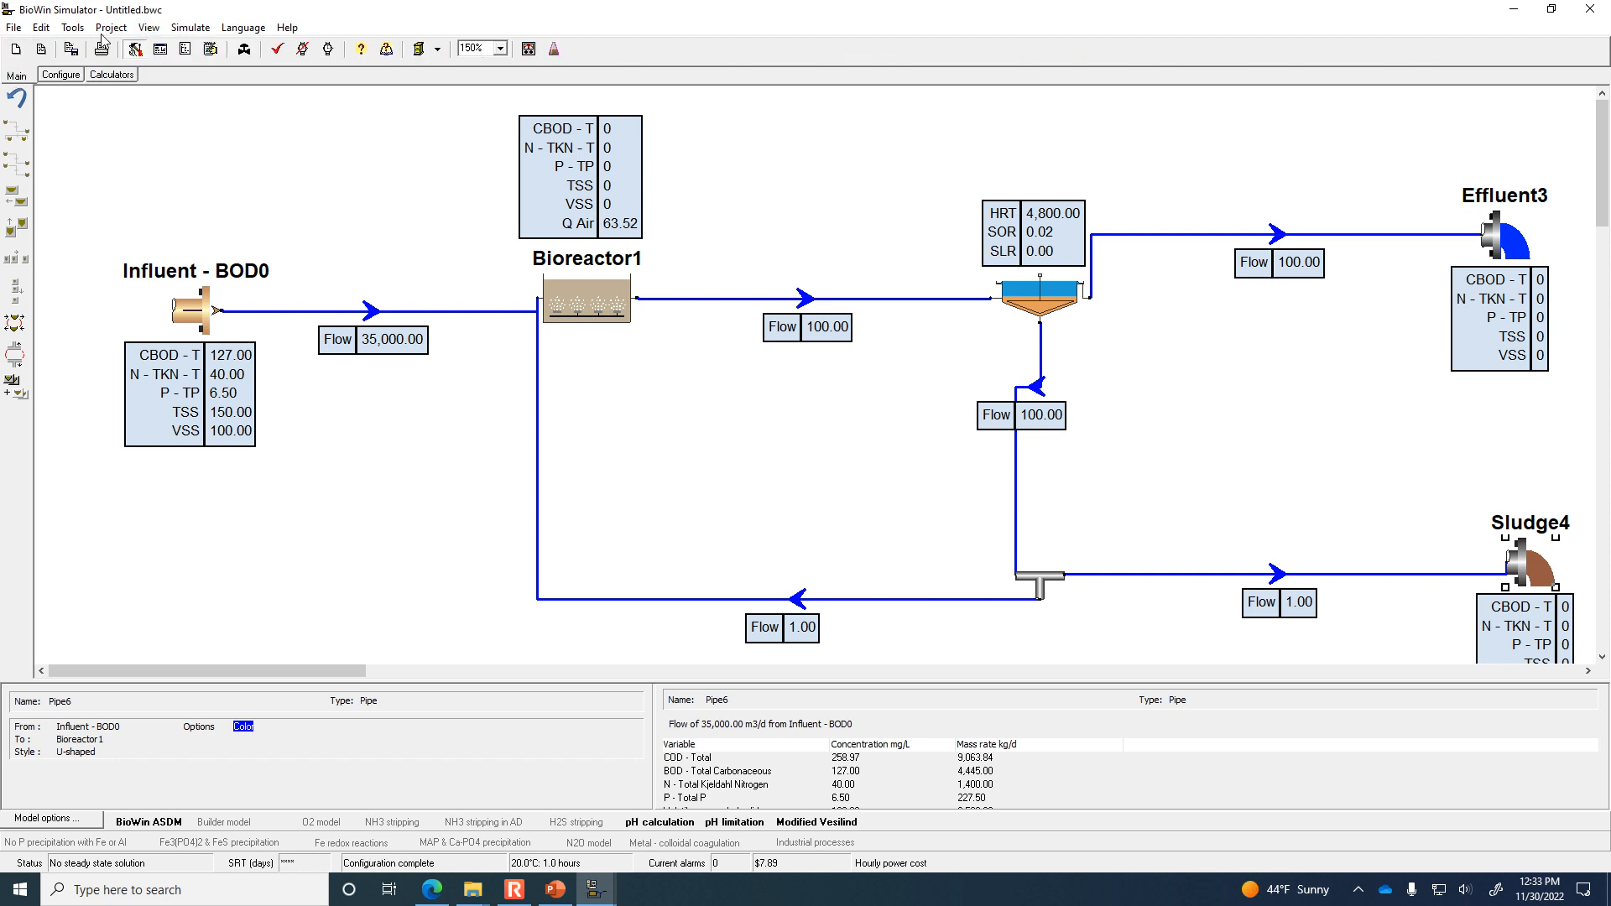
Set the flowsheet display zoom to 125%.
{"action": "left_click", "coordinate": [149, 28]}
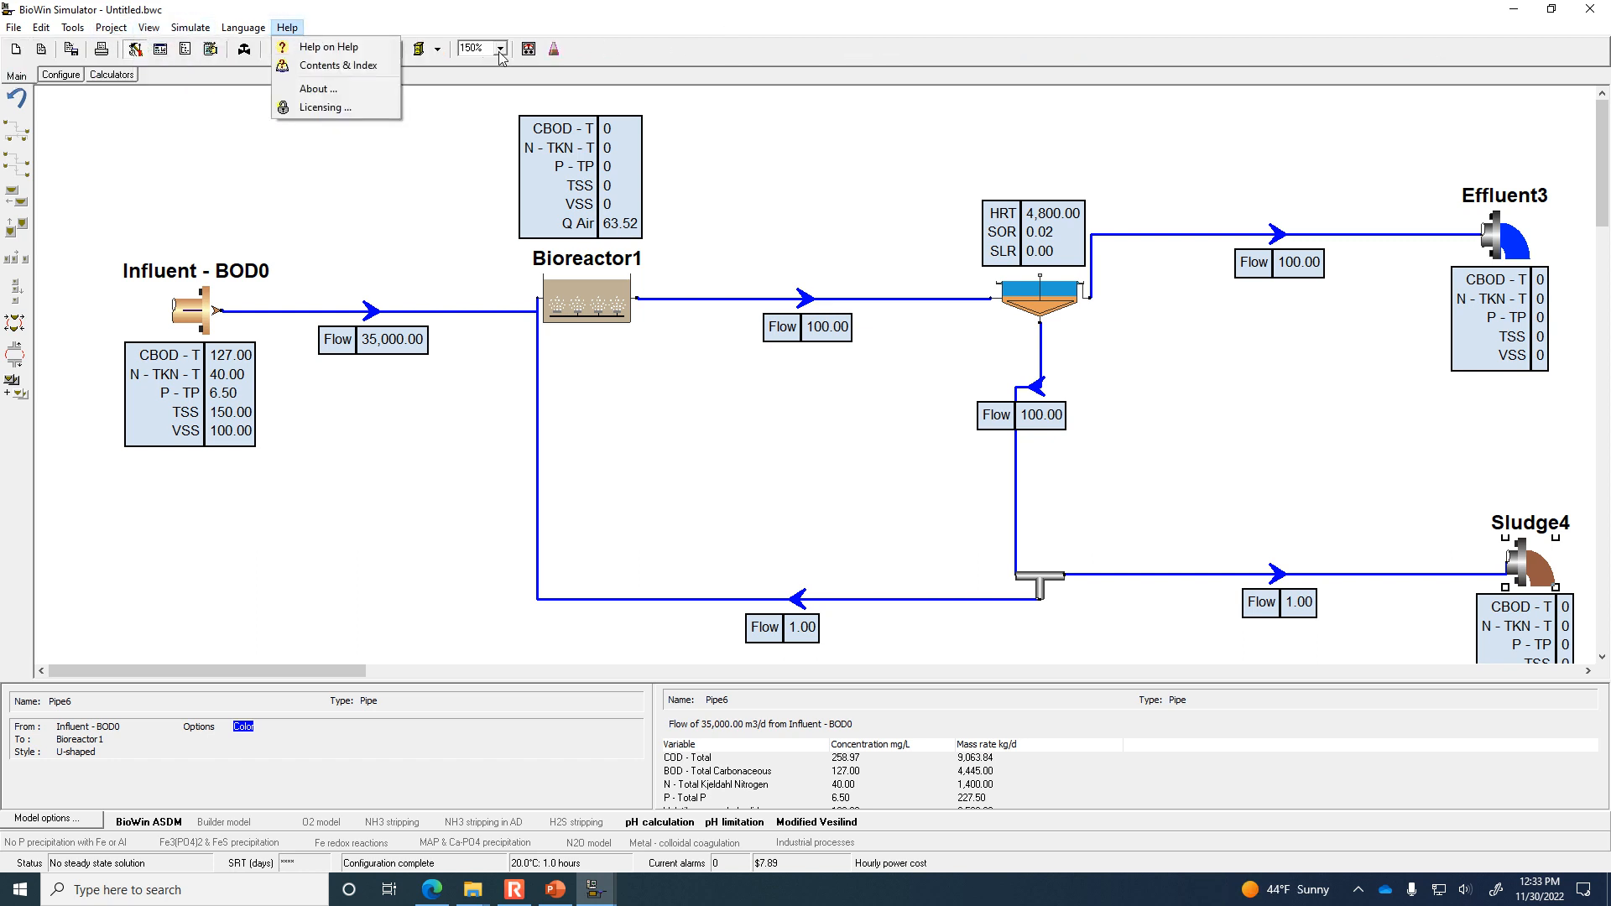
{"action": "left_click", "coordinate": [471, 48]}
{"action": "type", "text": "1"}
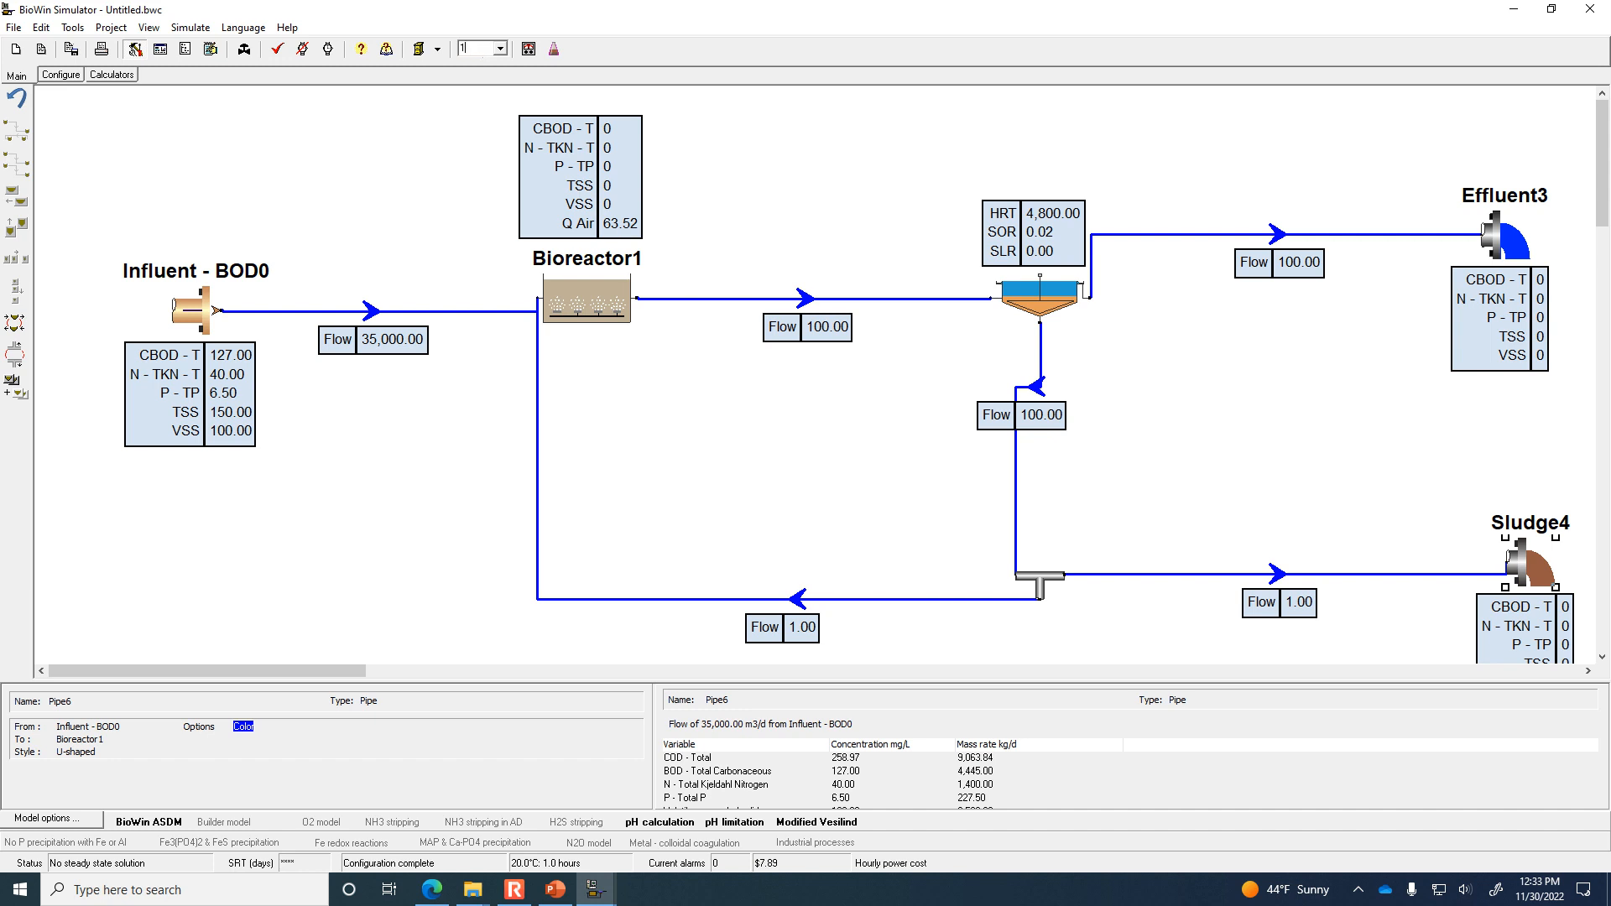
{"action": "type", "text": "25"}
{"action": "key", "text": "Return"}
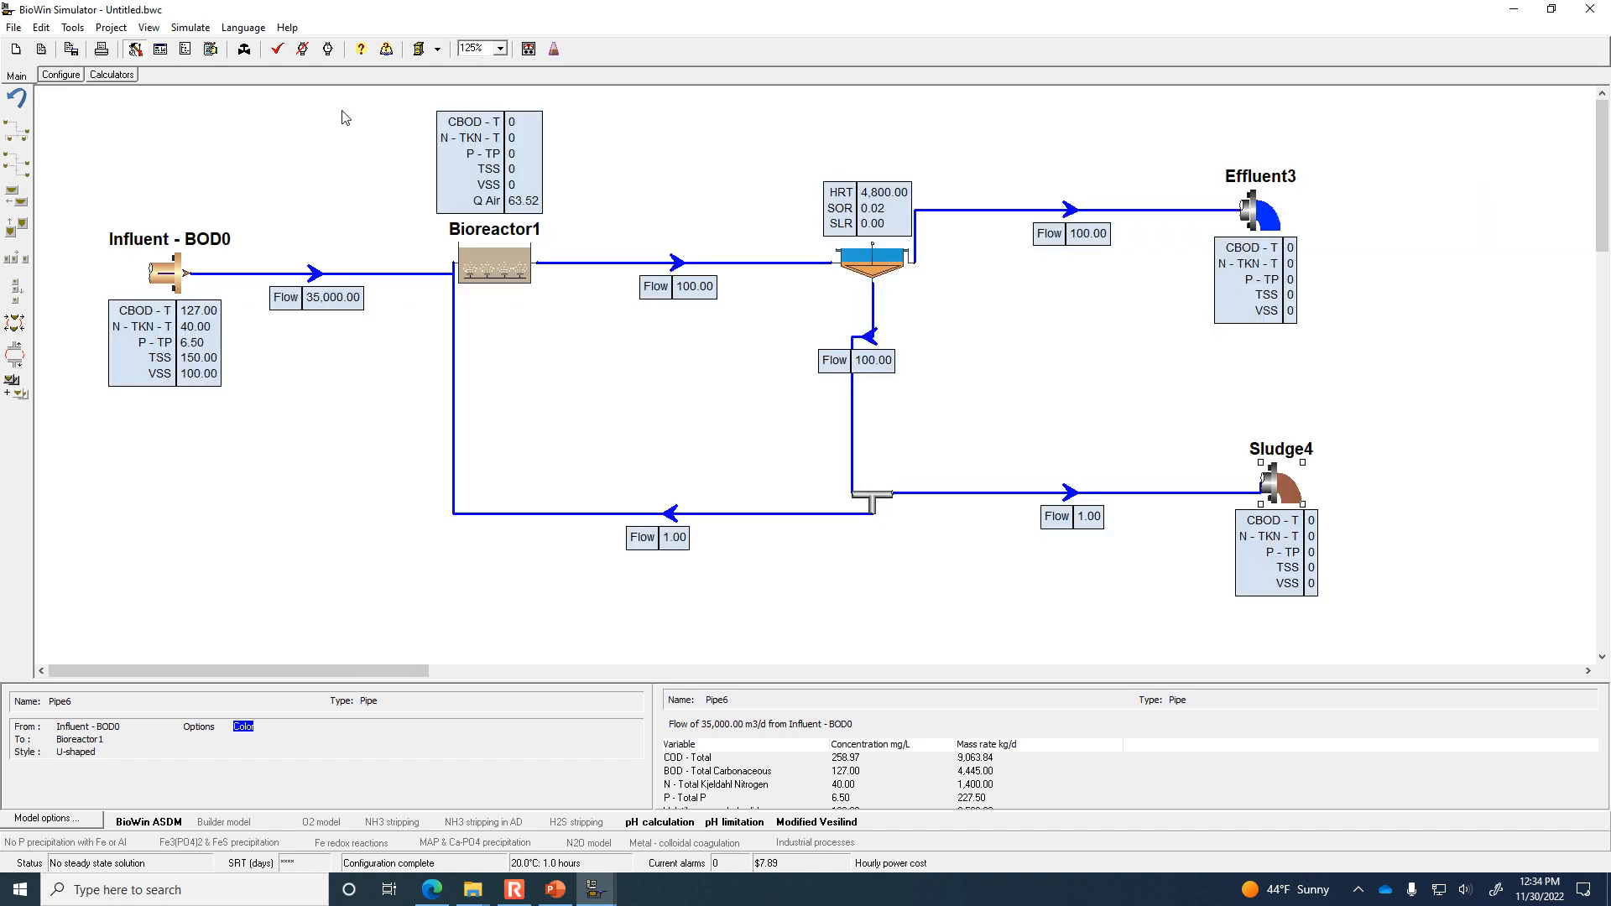
Set the splitter's rate in side to a constant flow of 500 m3/d and accept the settings.
{"action": "left_click", "coordinate": [60, 75]}
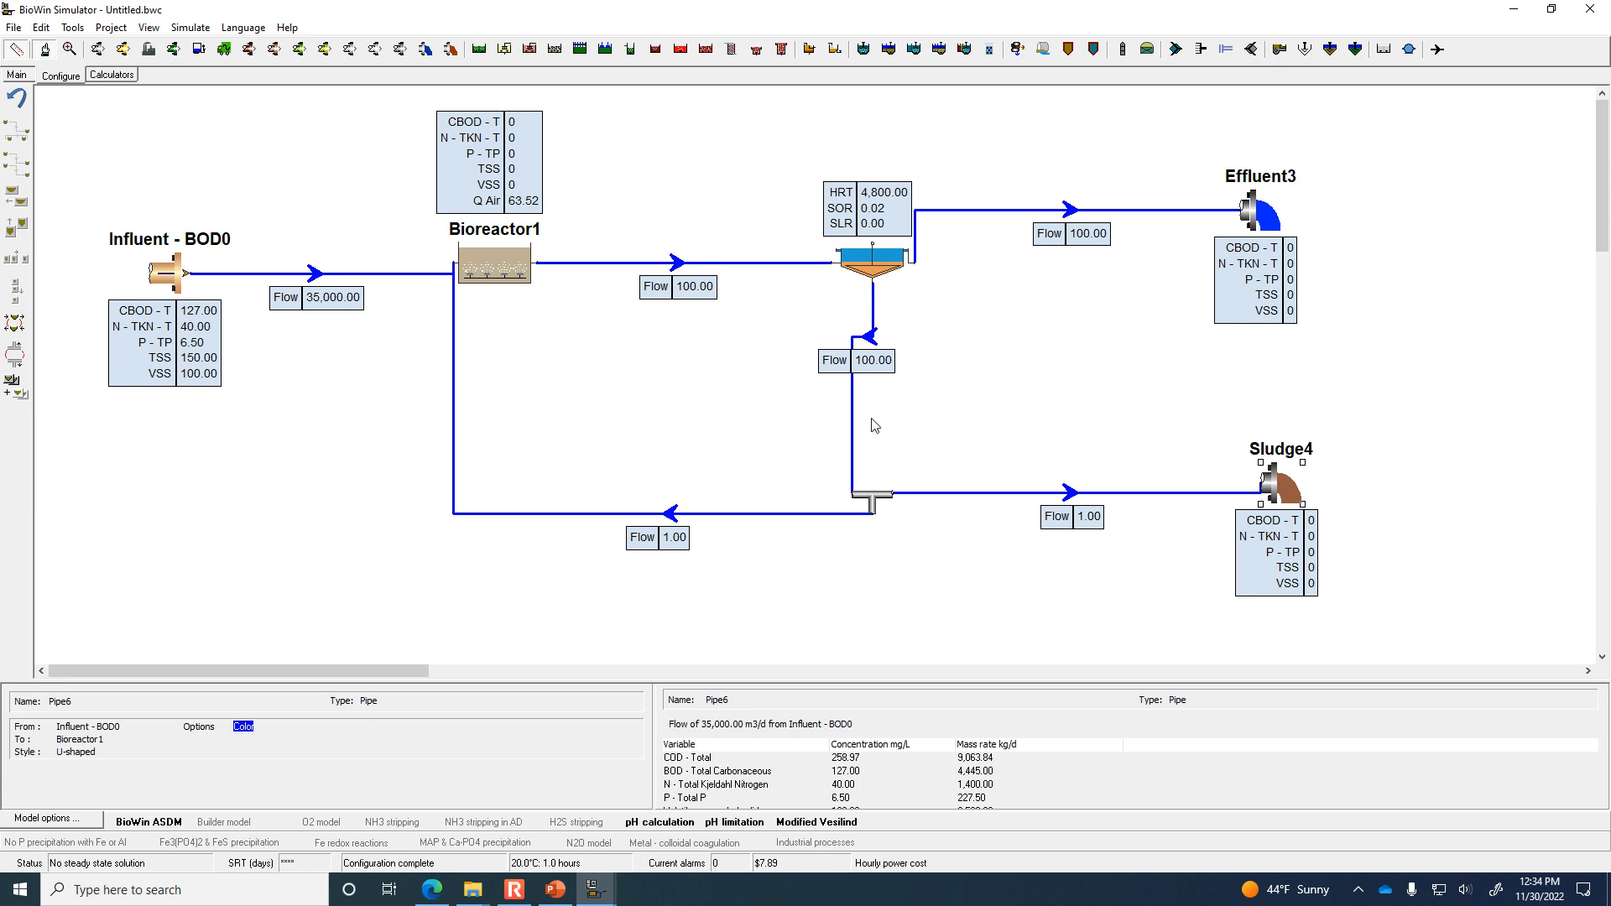
{"action": "left_click", "coordinate": [871, 493]}
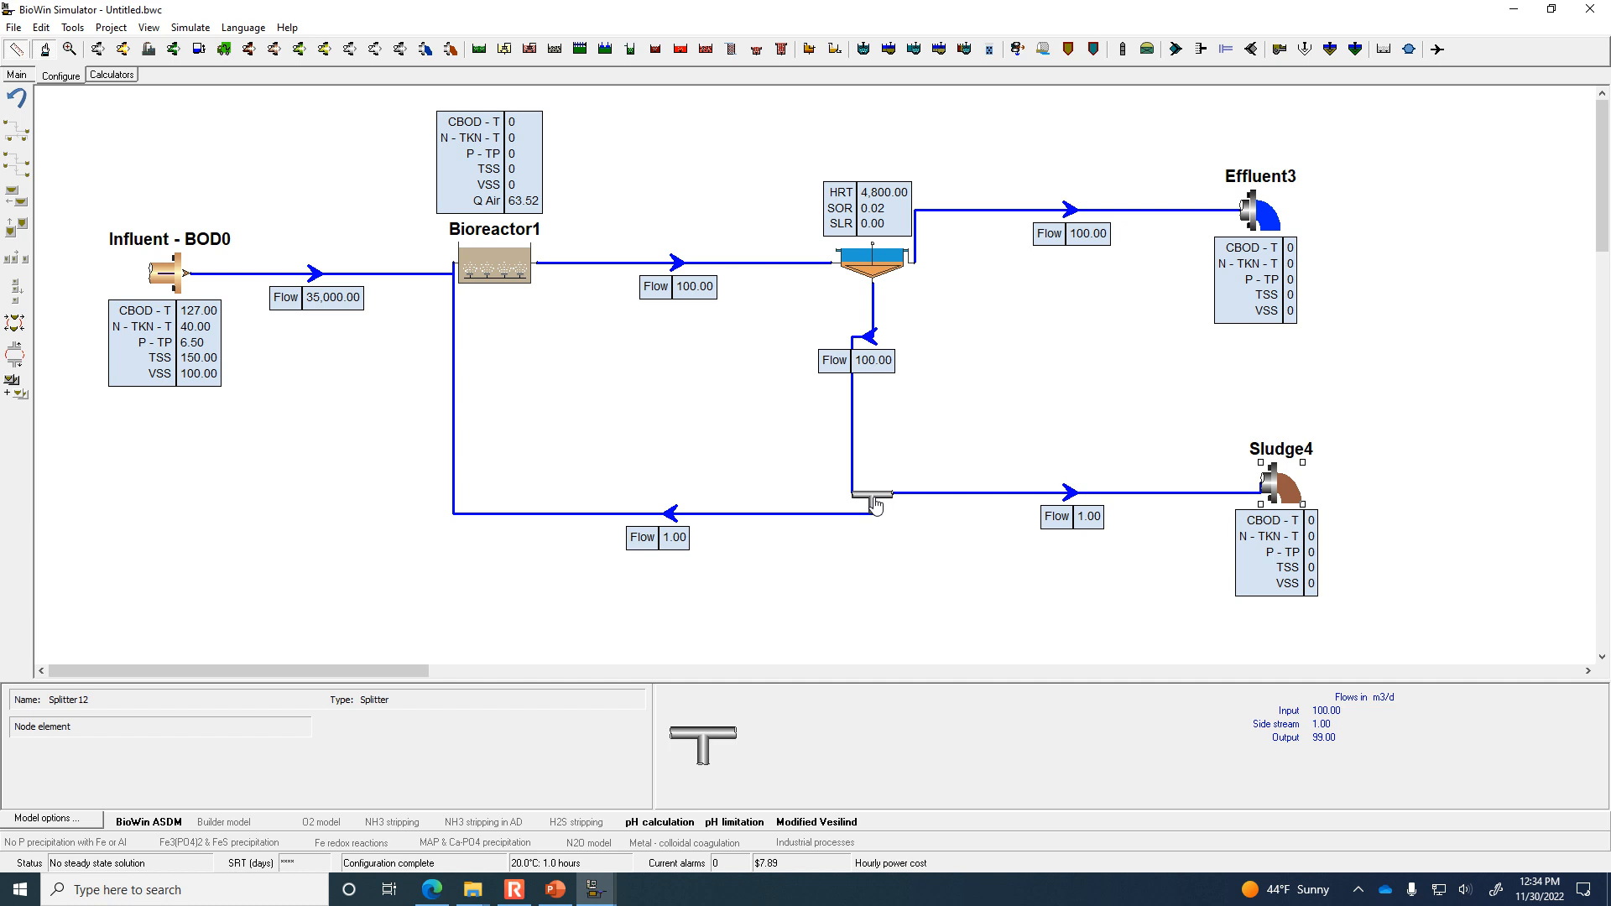
{"action": "double_click", "coordinate": [874, 503]}
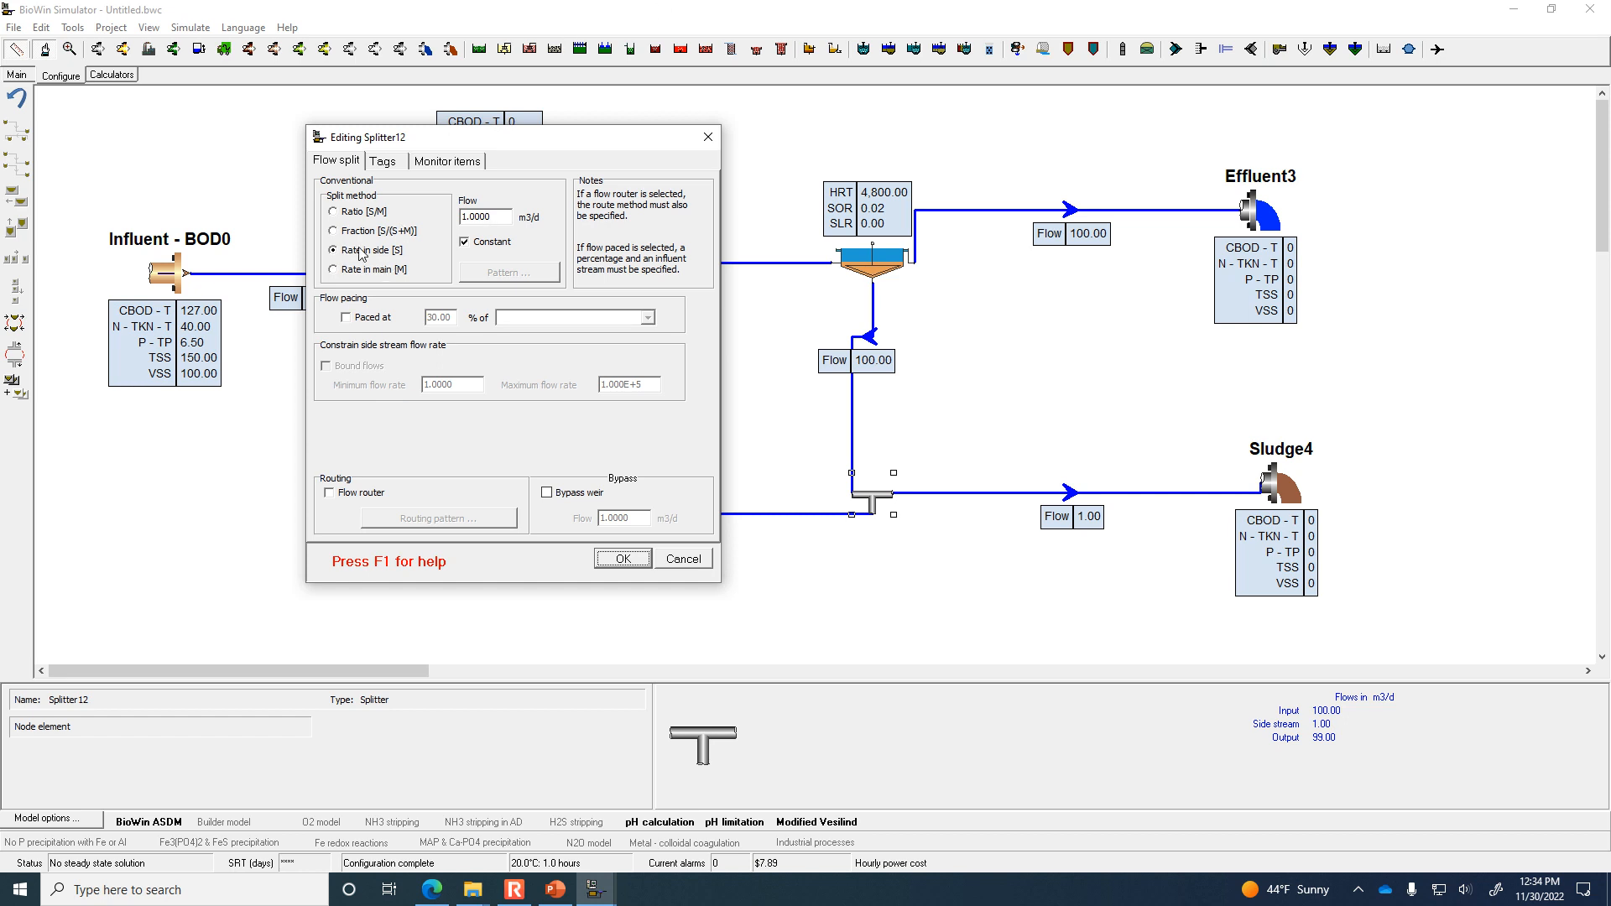
{"action": "key", "text": "Tab"}
{"action": "type", "text": "50"}
{"action": "left_click", "coordinate": [623, 559]}
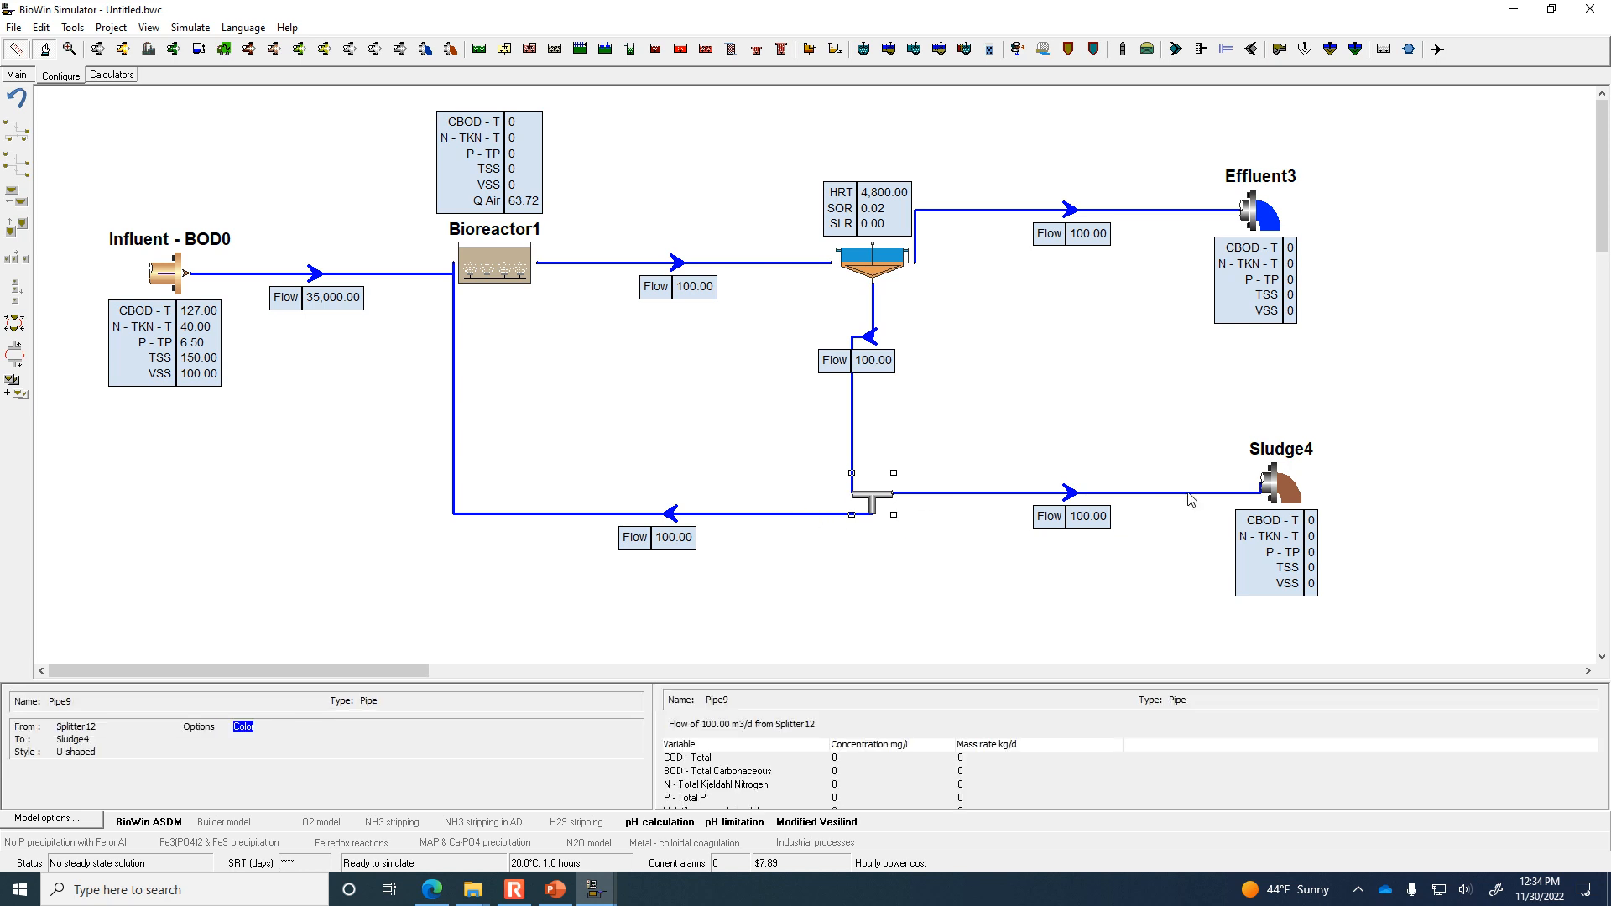
Check the clarifier underflow and splitter waste flow on the Example #1 slide in PowerPoint and return to BioWin.
{"action": "left_click", "coordinate": [563, 892]}
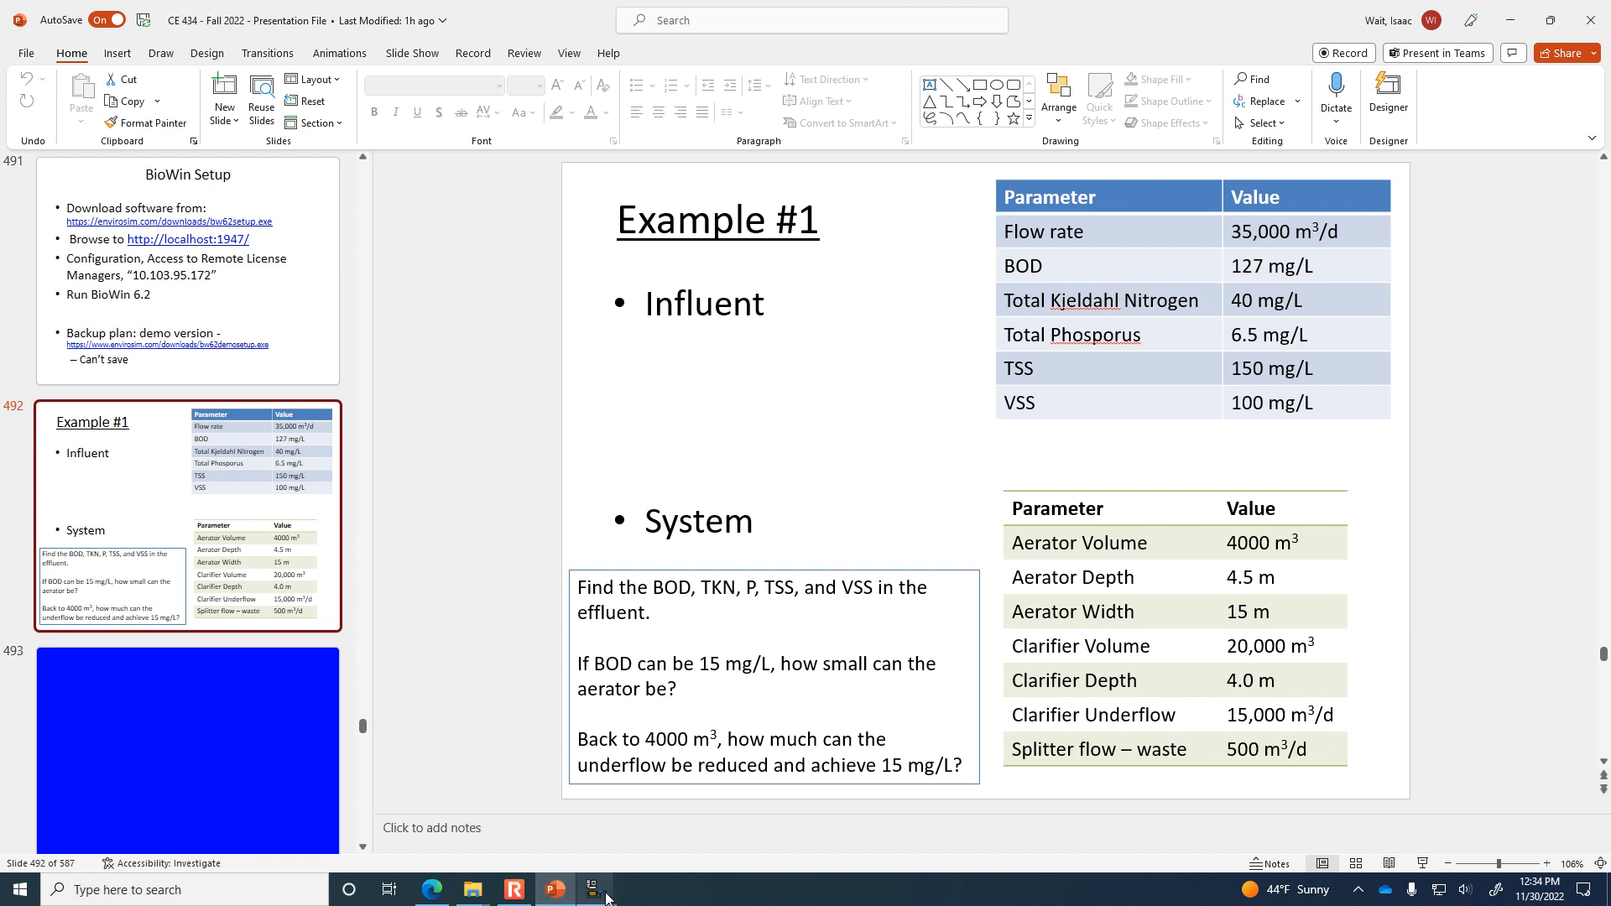
{"action": "mouse_move", "coordinate": [606, 898]}
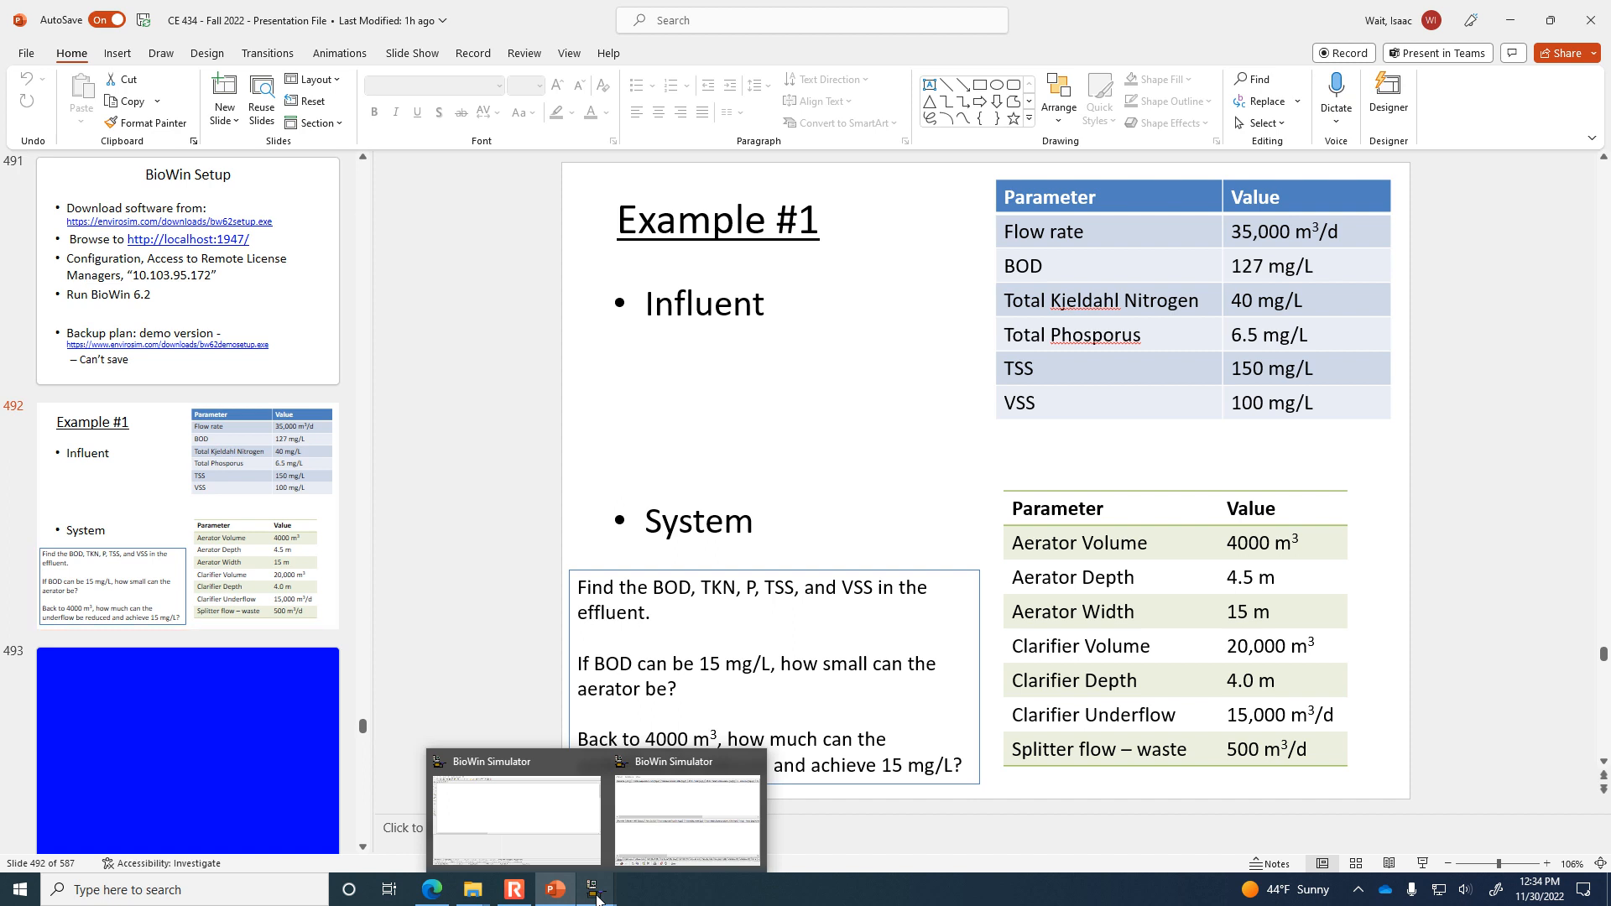
{"action": "left_click", "coordinate": [651, 844]}
Set the splitter's constant rate in side to 14,500 m3/d and accept the settings.
{"action": "left_click", "coordinate": [860, 503]}
{"action": "left_click", "coordinate": [873, 515]}
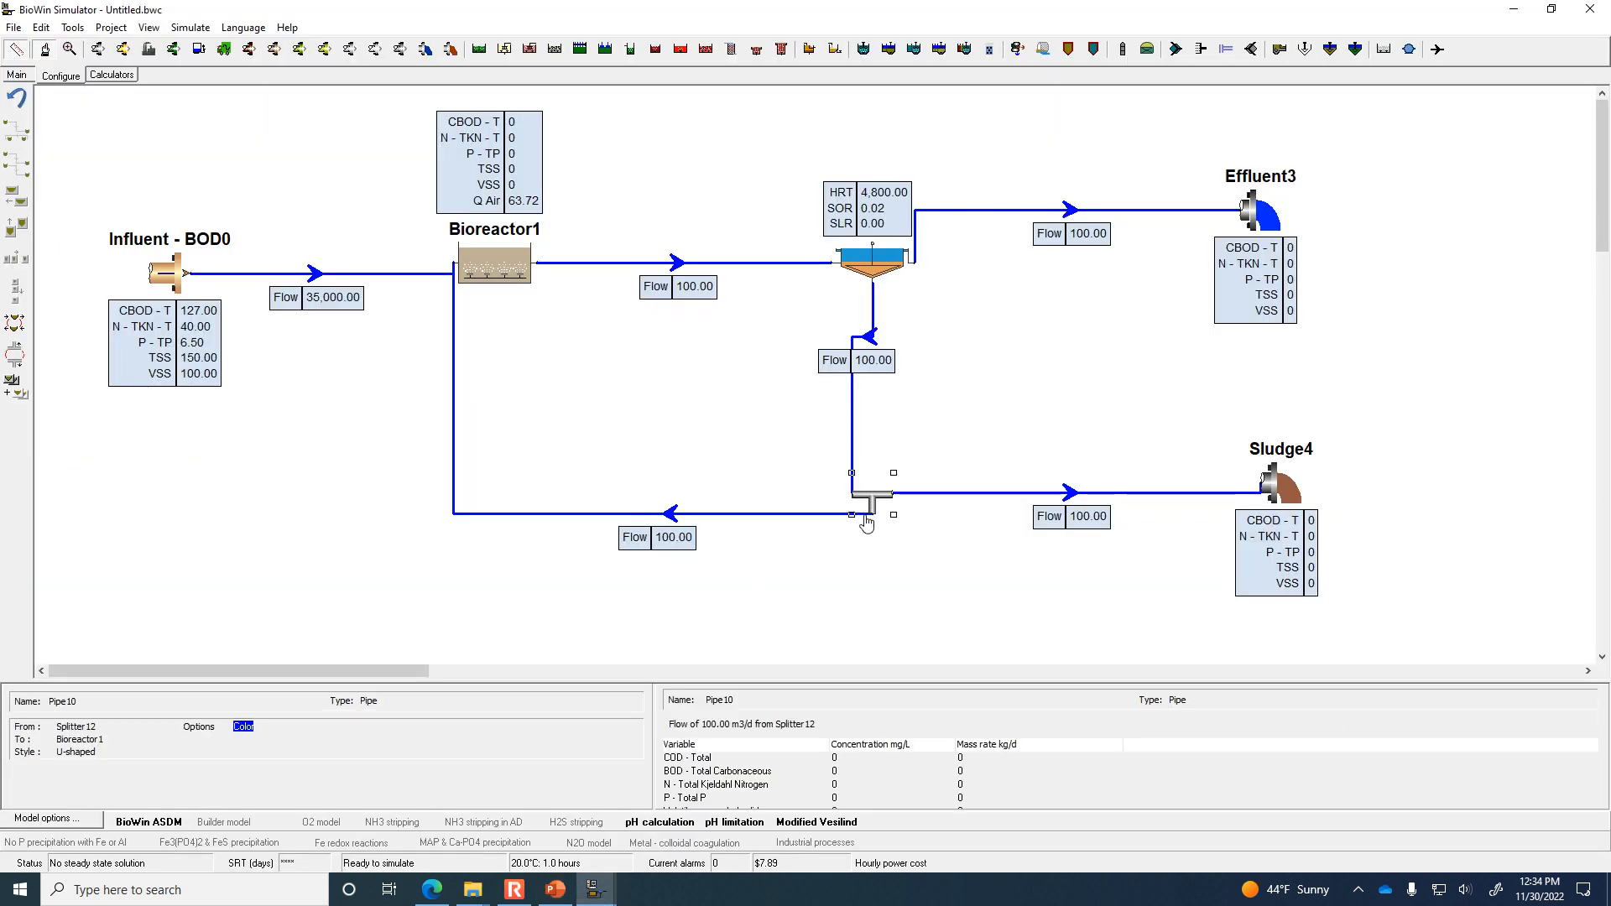
{"action": "left_click", "coordinate": [870, 508]}
{"action": "double_click", "coordinate": [870, 508]}
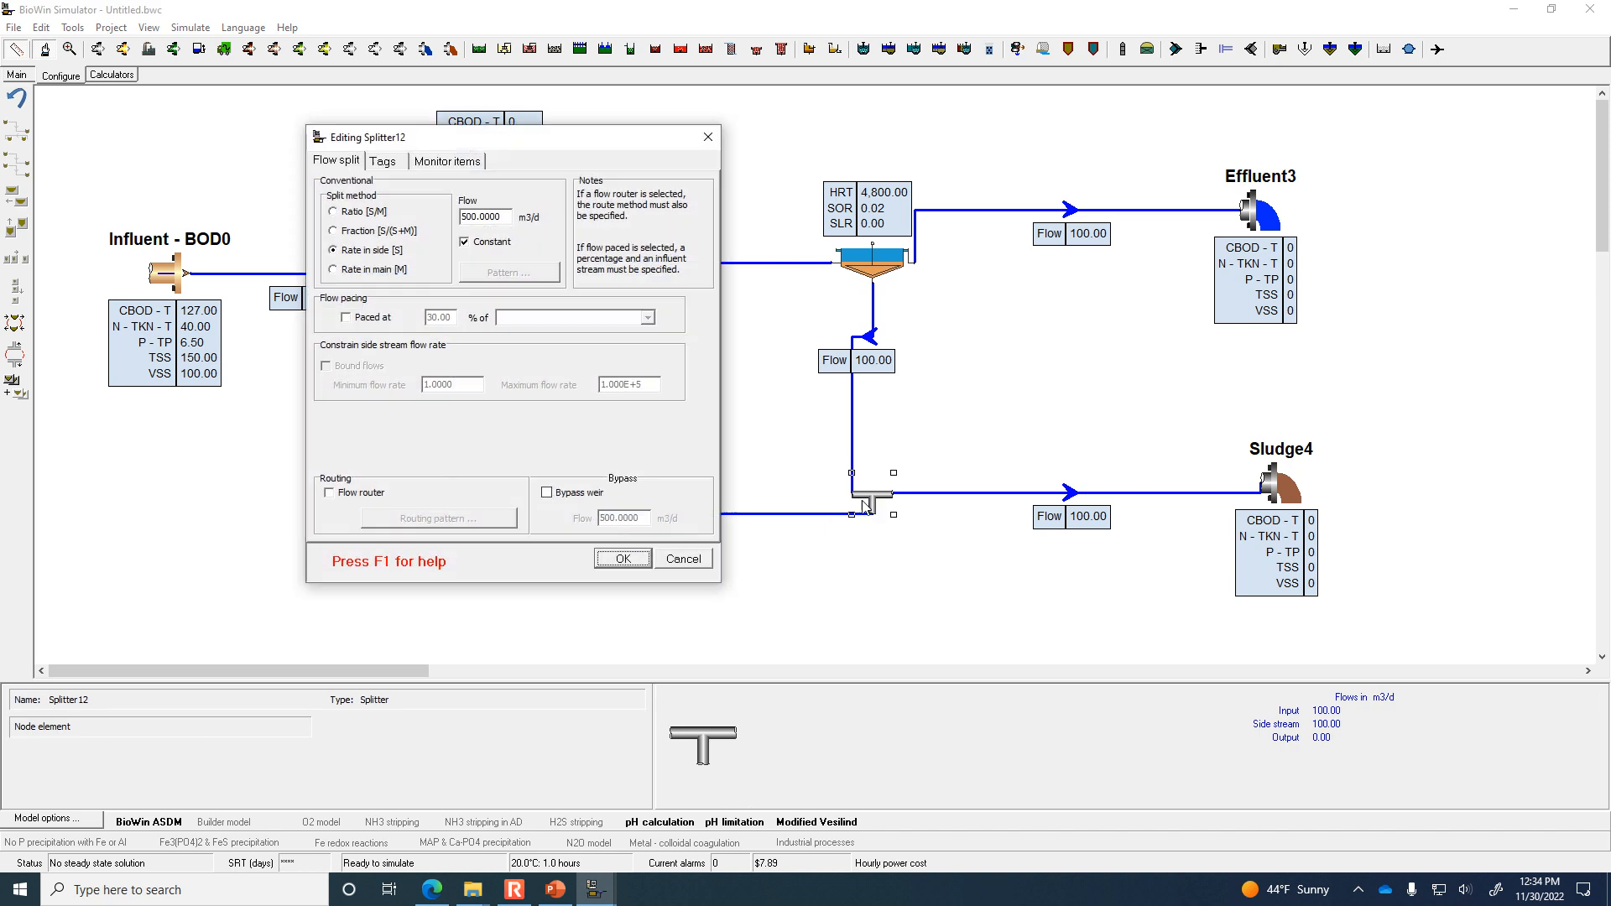
{"action": "left_click_drag", "start_coordinate": [504, 216], "coordinate": [370, 222]}
{"action": "type", "text": "1"}
{"action": "left_click", "coordinate": [613, 566]}
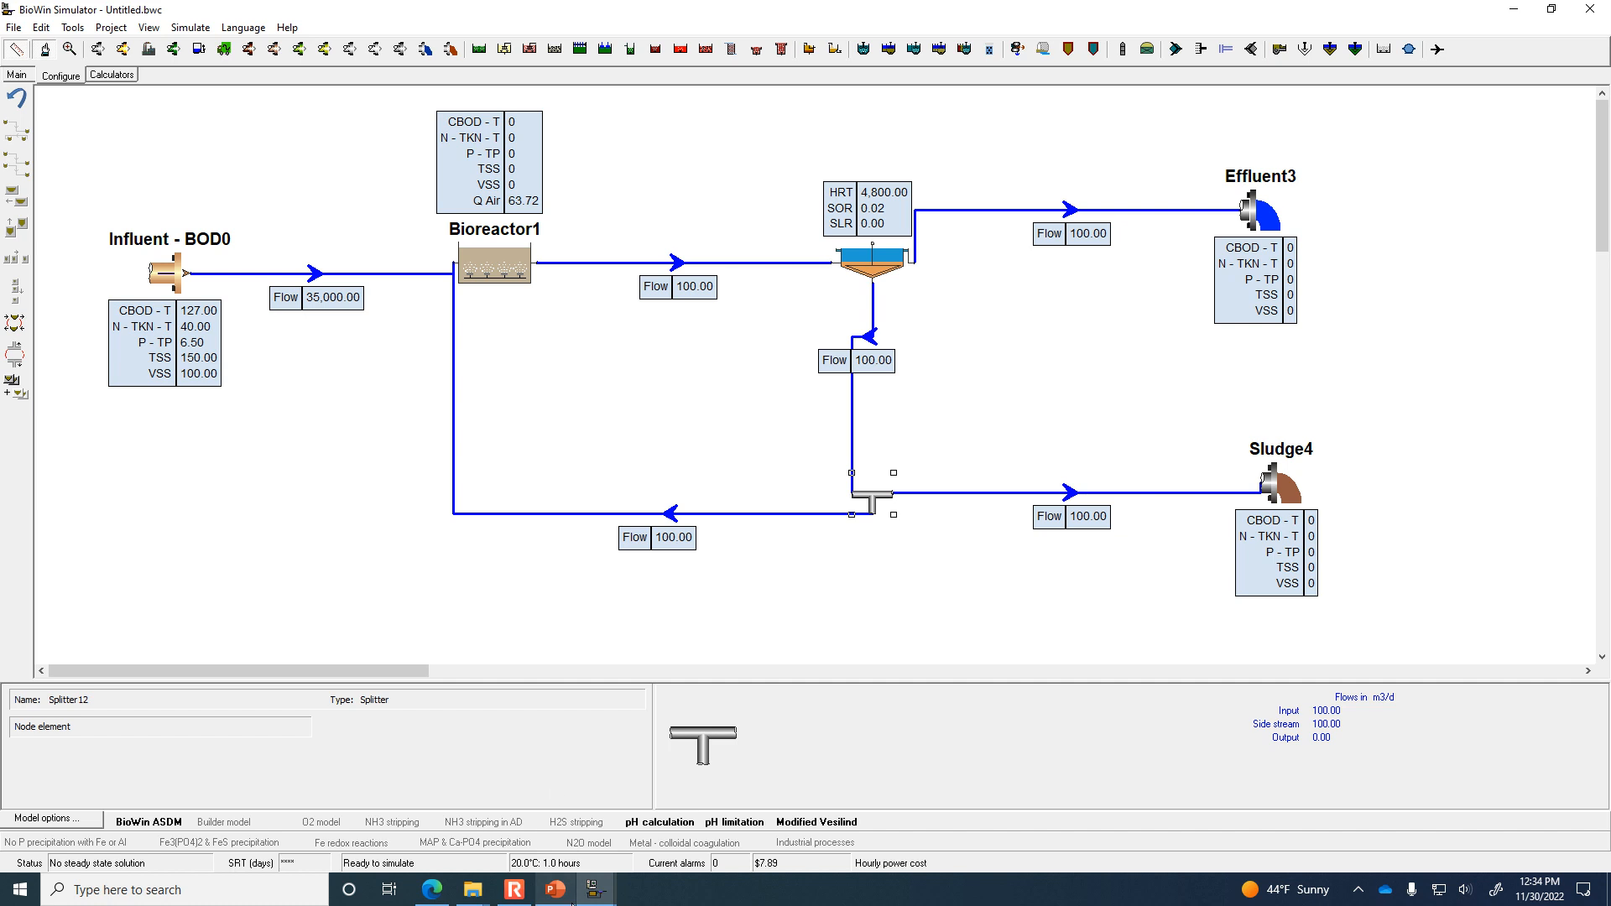
Compare the splitter's flow split settings in BioWin with the Example #1 parameters on the PowerPoint slide.
{"action": "left_click", "coordinate": [555, 890]}
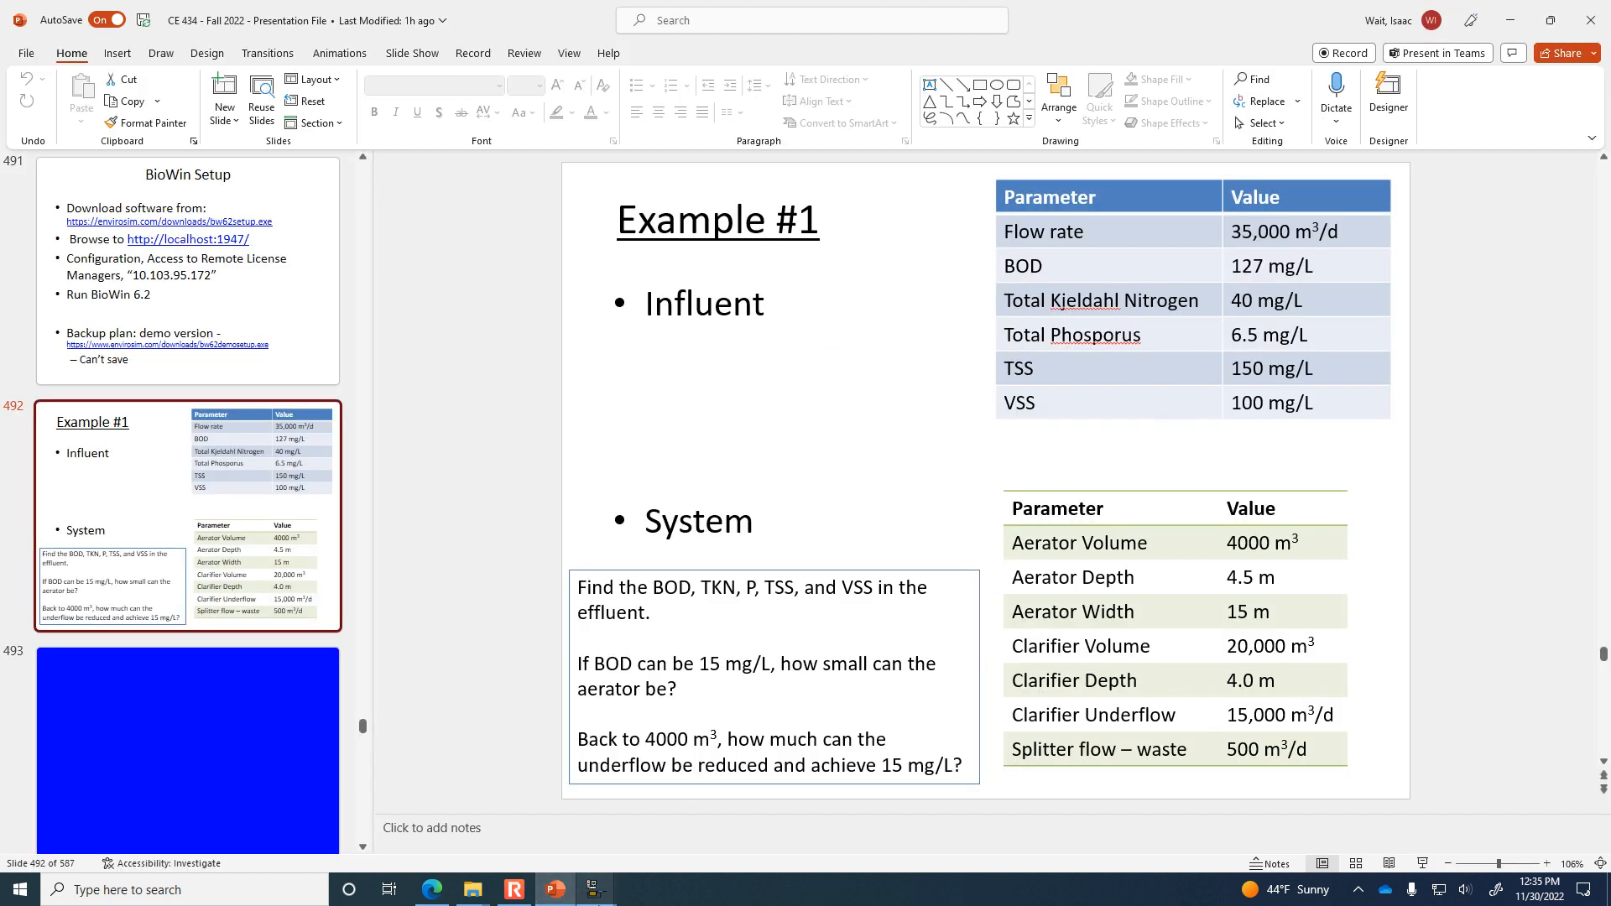
{"action": "mouse_move", "coordinate": [594, 890]}
{"action": "left_click", "coordinate": [657, 856]}
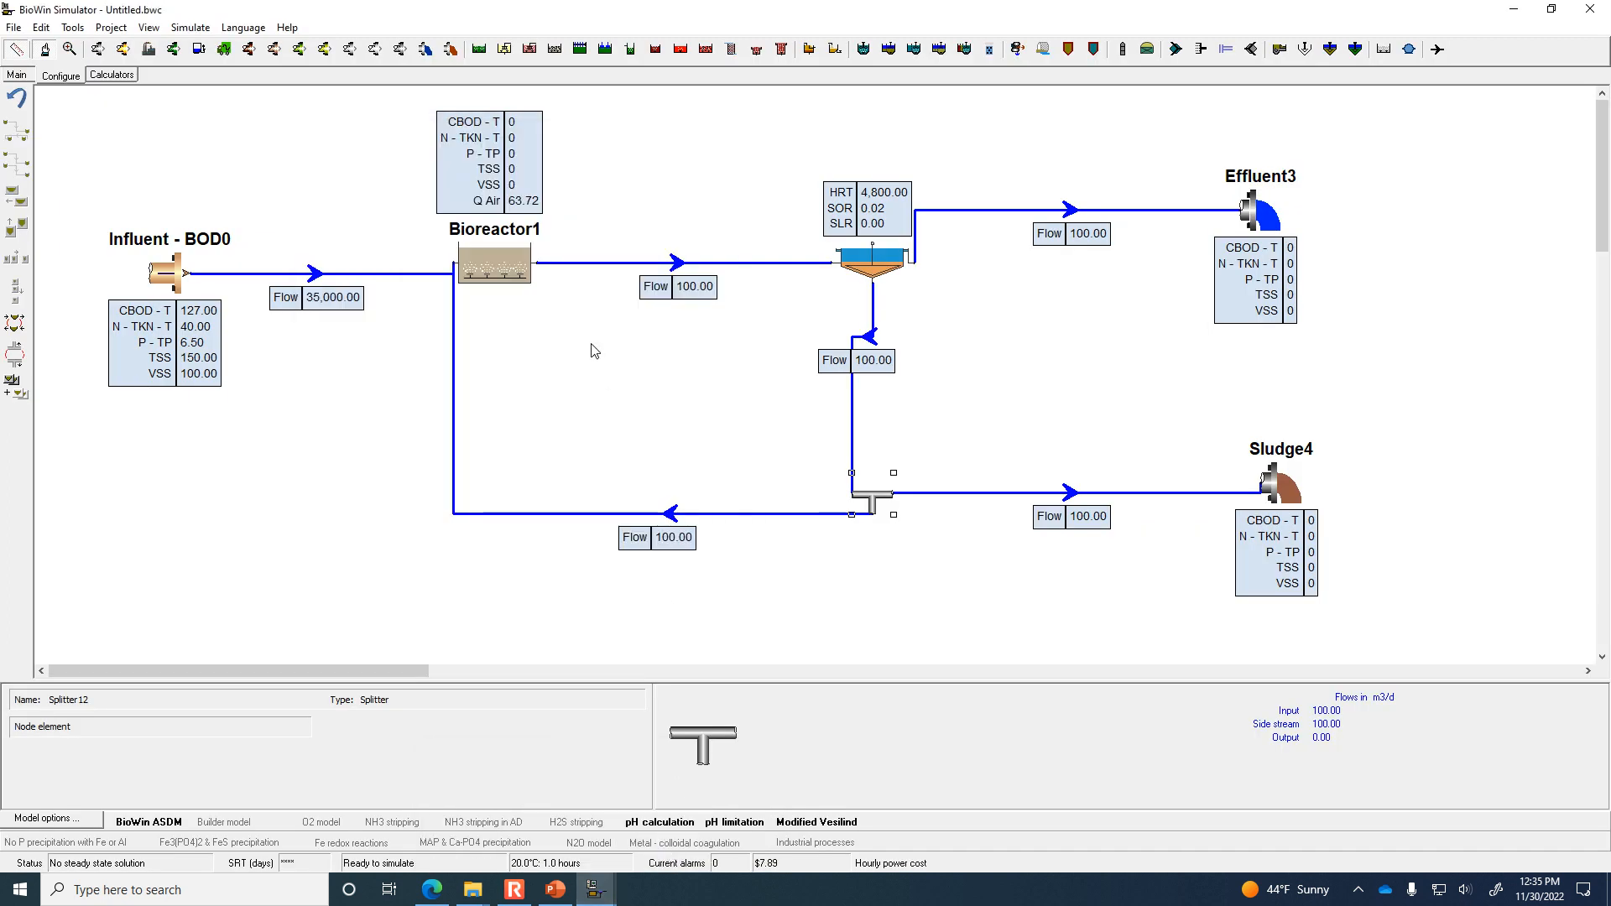
{"action": "double_click", "coordinate": [867, 501]}
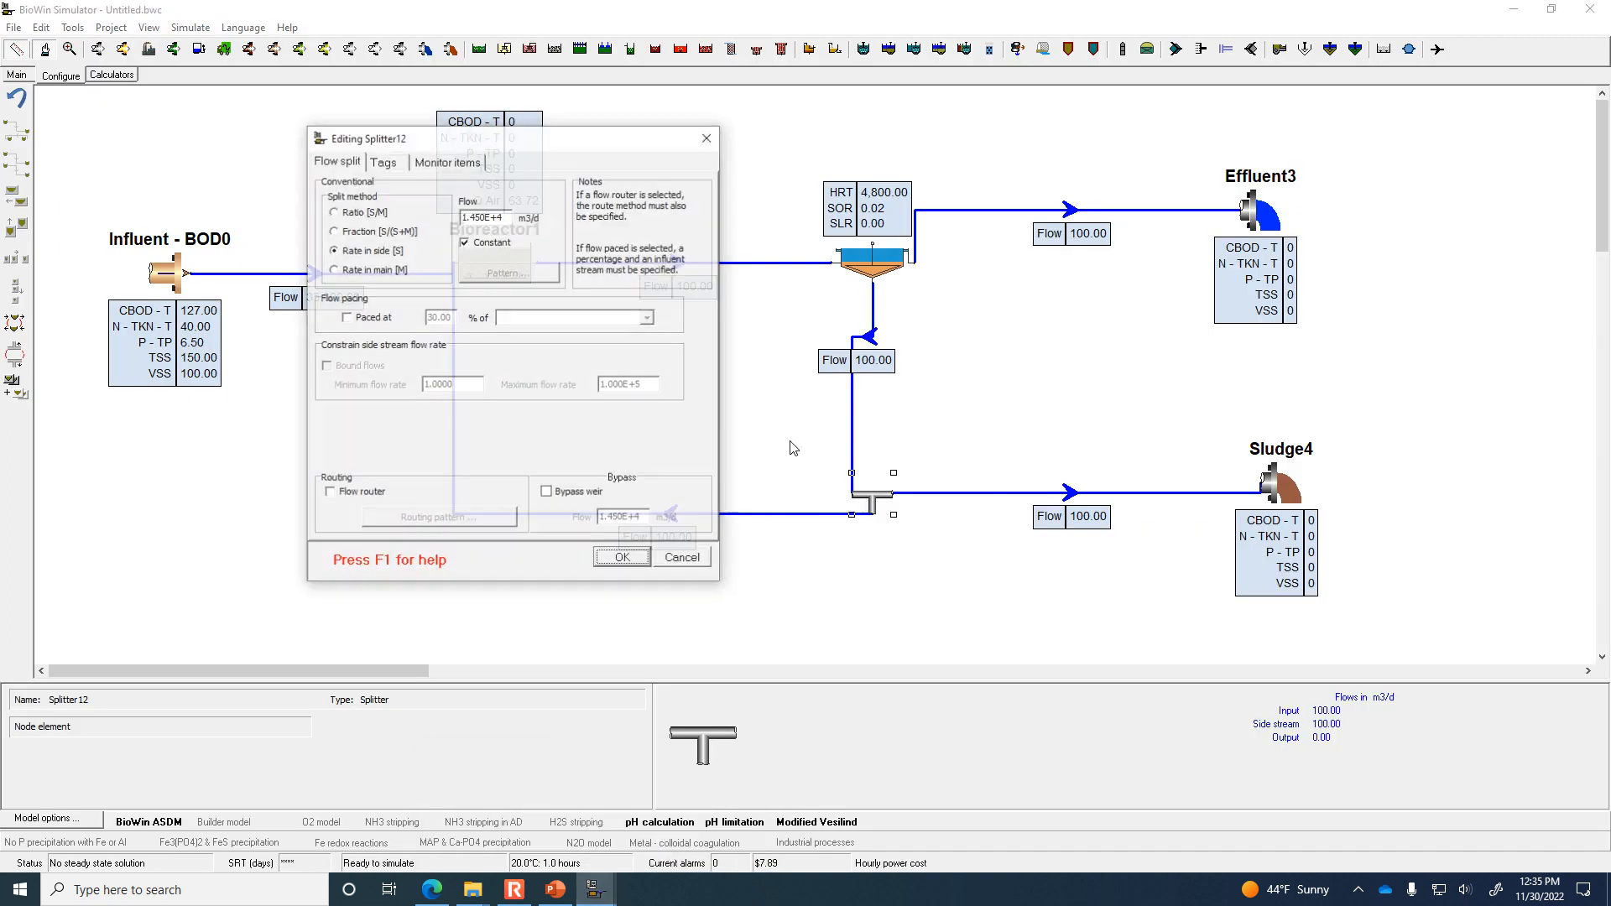
{"action": "left_click", "coordinate": [386, 163]}
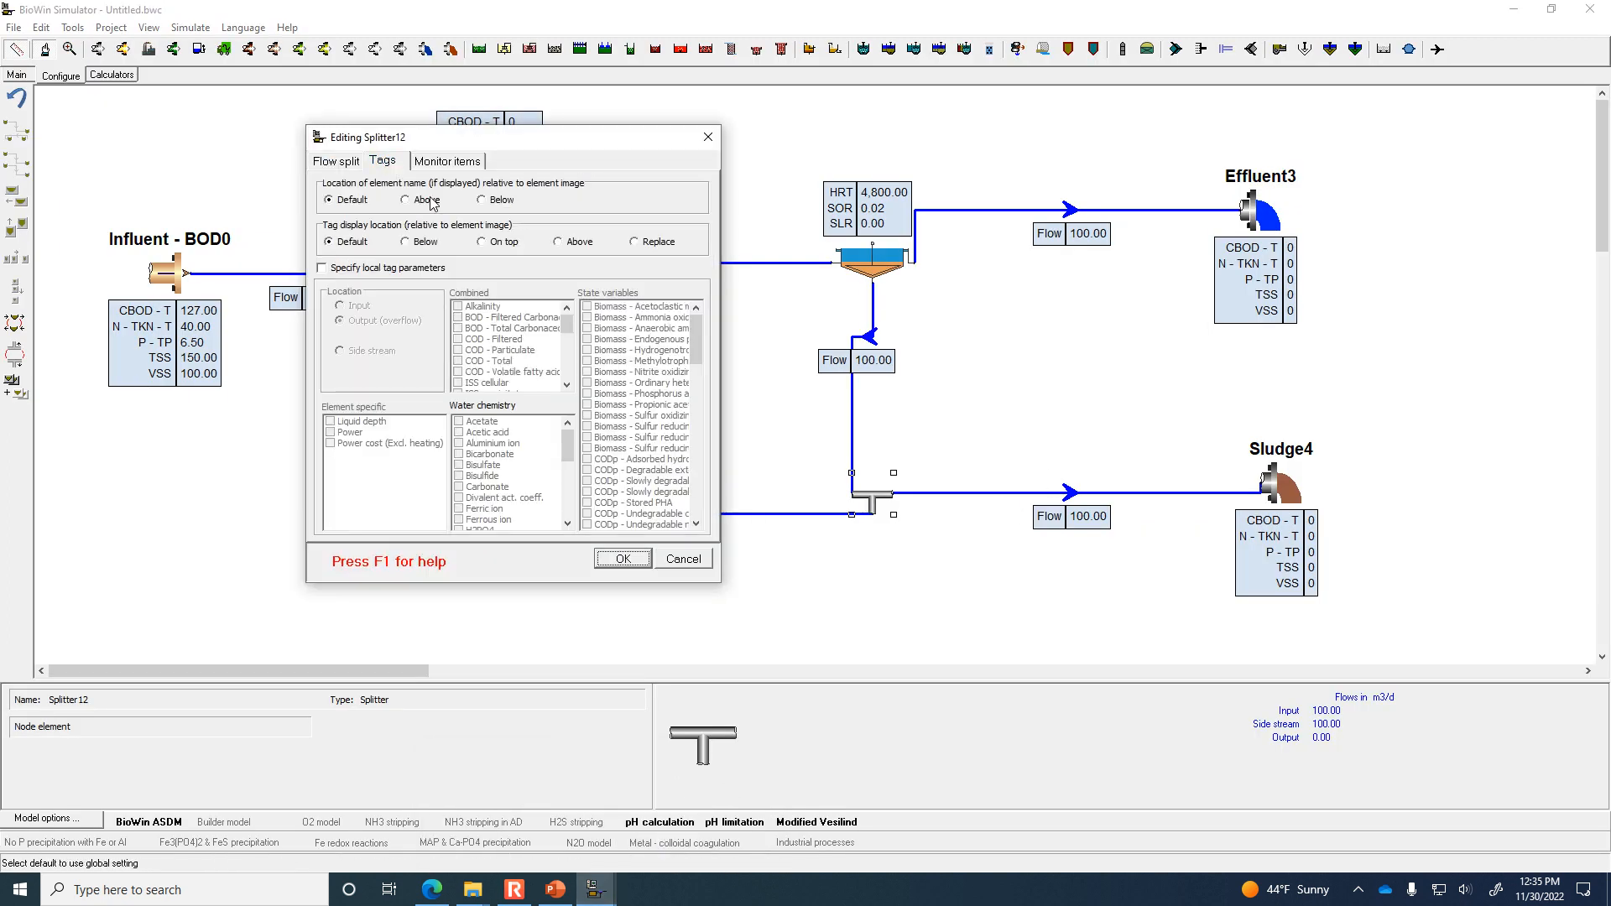
{"action": "left_click", "coordinate": [340, 162]}
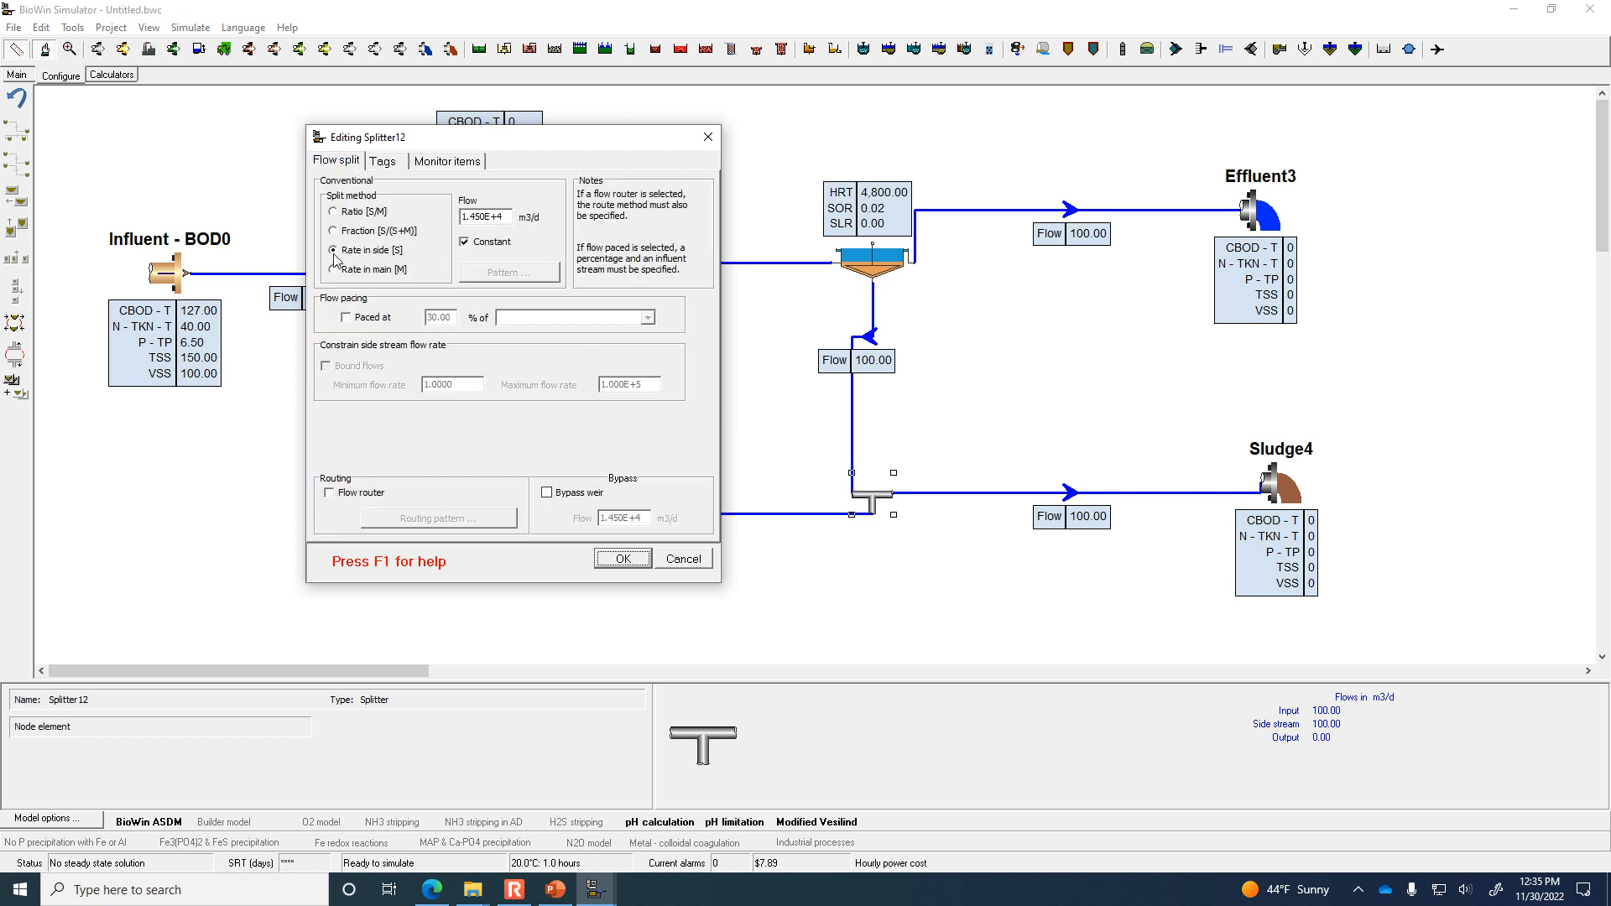
{"action": "left_click", "coordinate": [622, 559]}
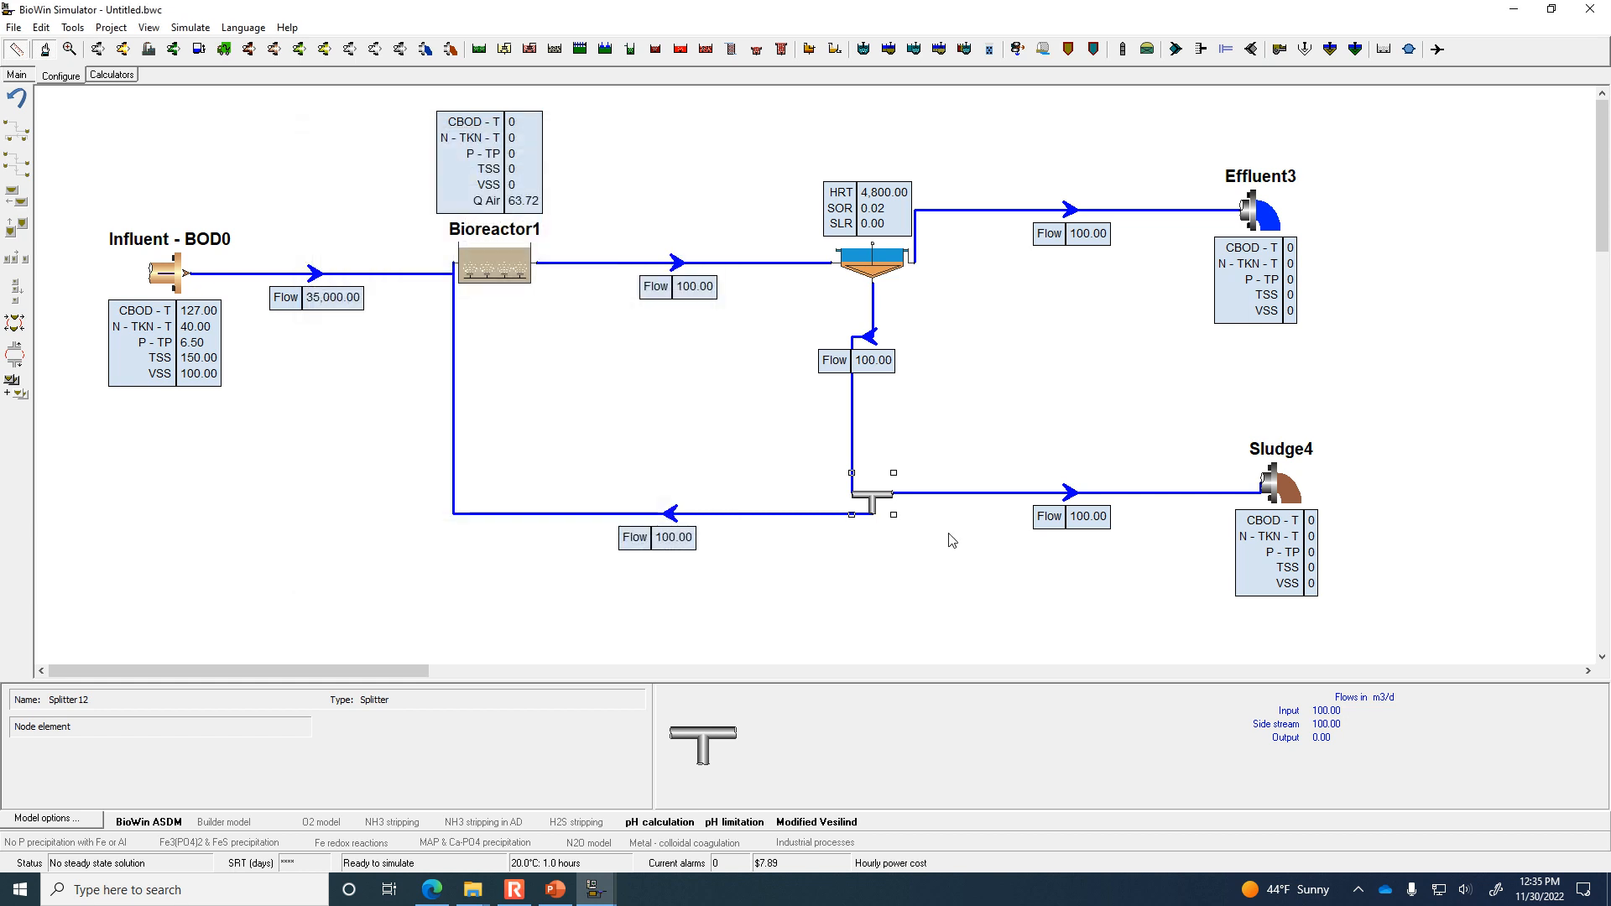
{"action": "double_click", "coordinate": [875, 501]}
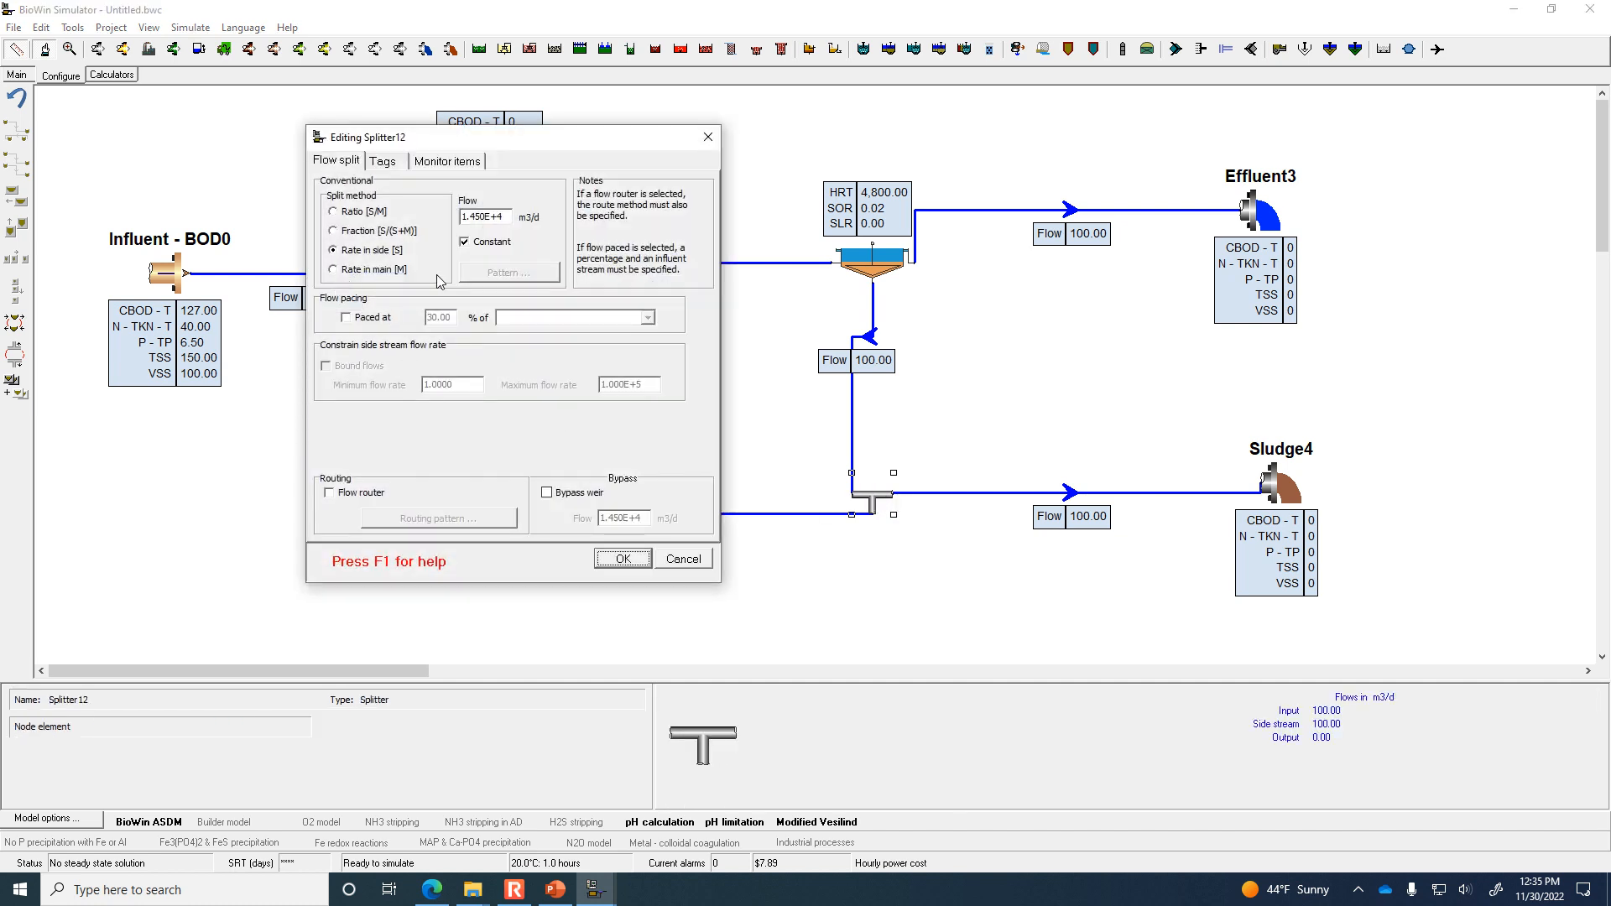
{"action": "left_click", "coordinate": [636, 562]}
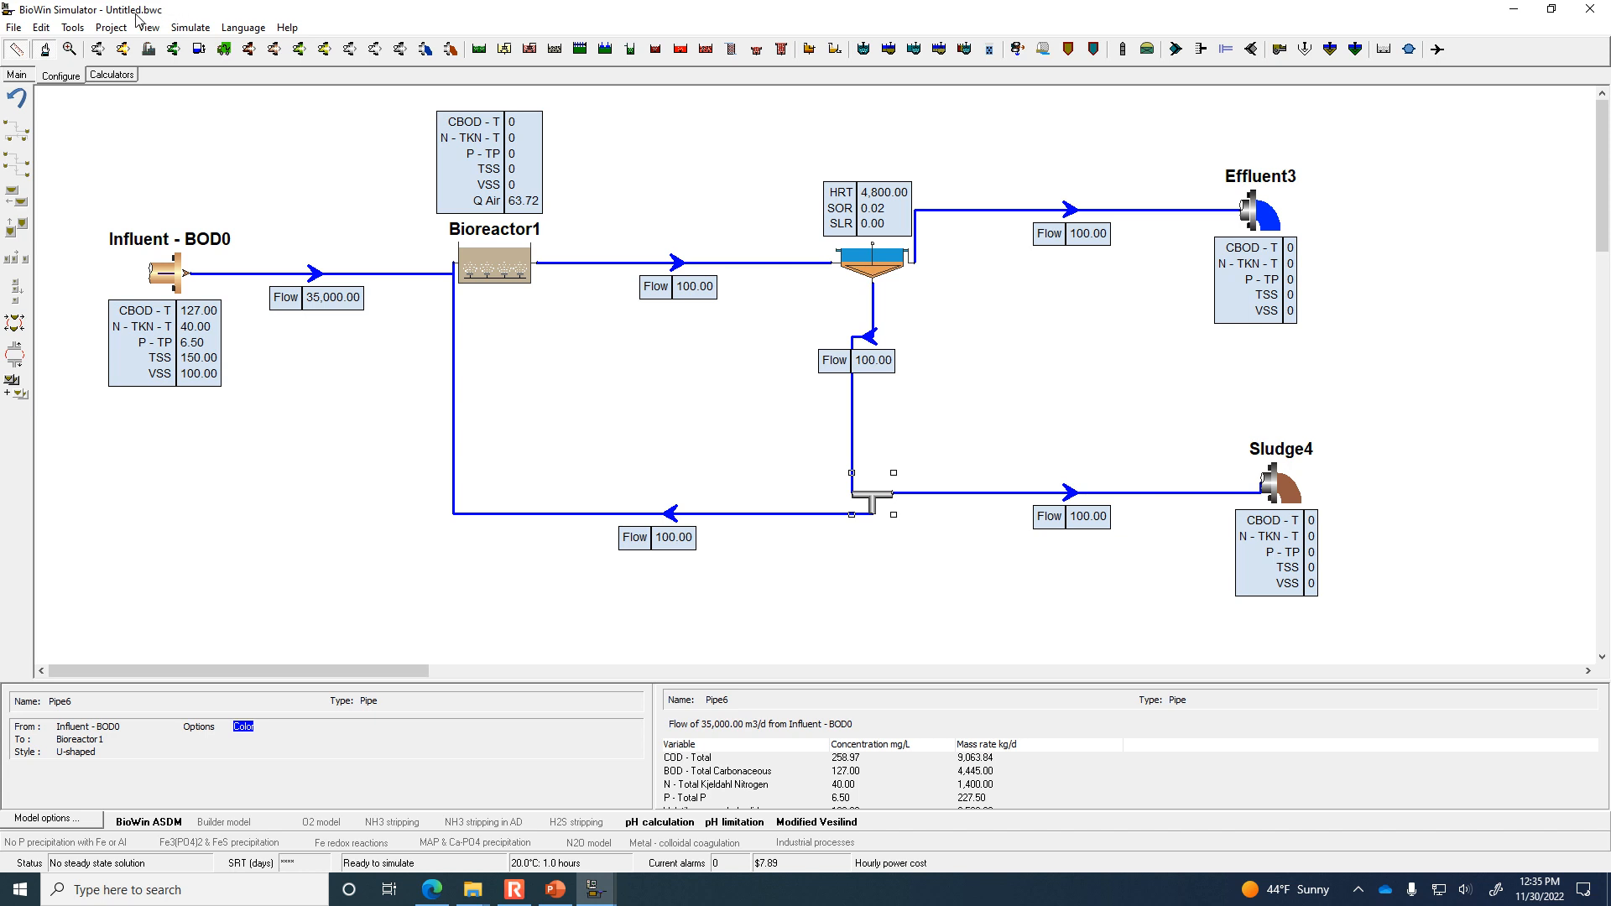
Run a flow balance on the flowsheet starting from seed values.
{"action": "left_click", "coordinate": [187, 29]}
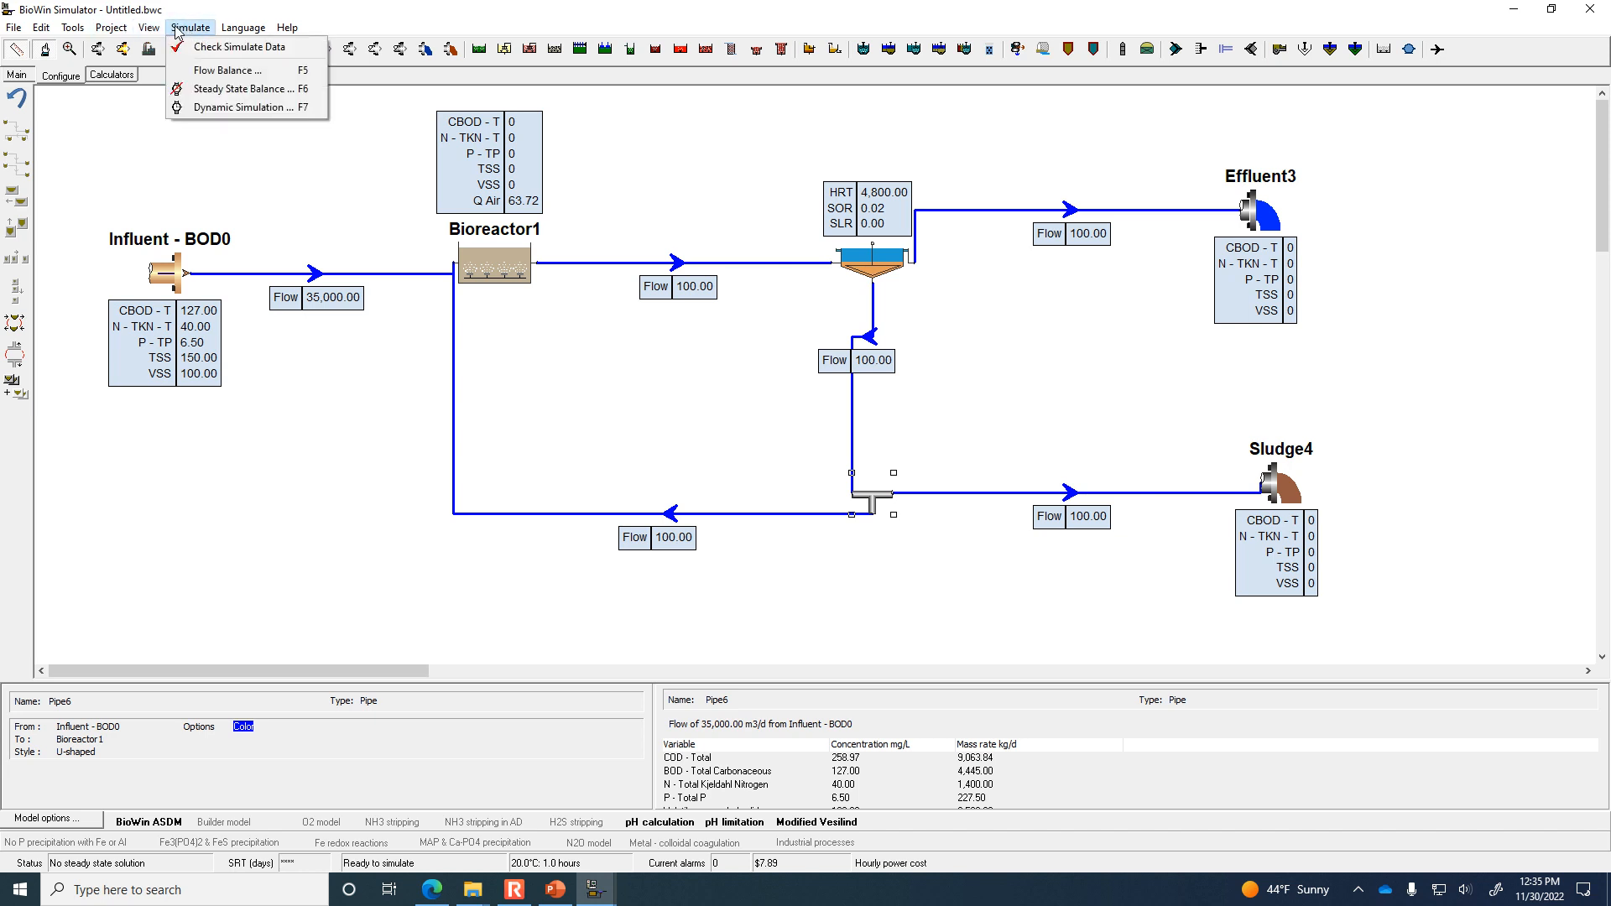
{"action": "left_click", "coordinate": [210, 70]}
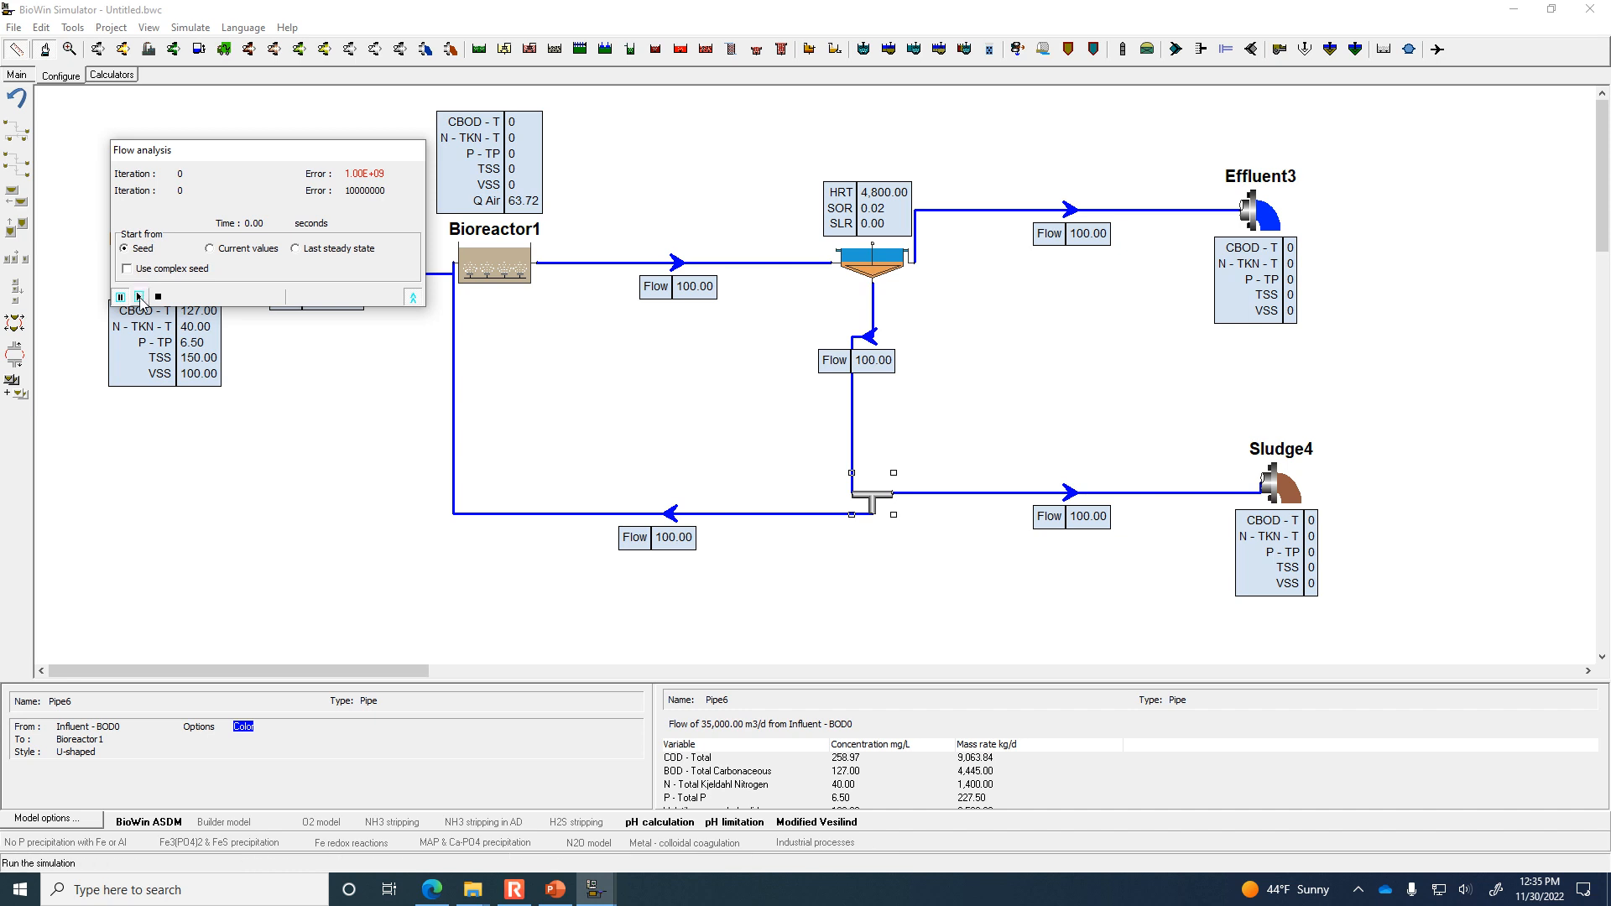
{"action": "left_click", "coordinate": [139, 297]}
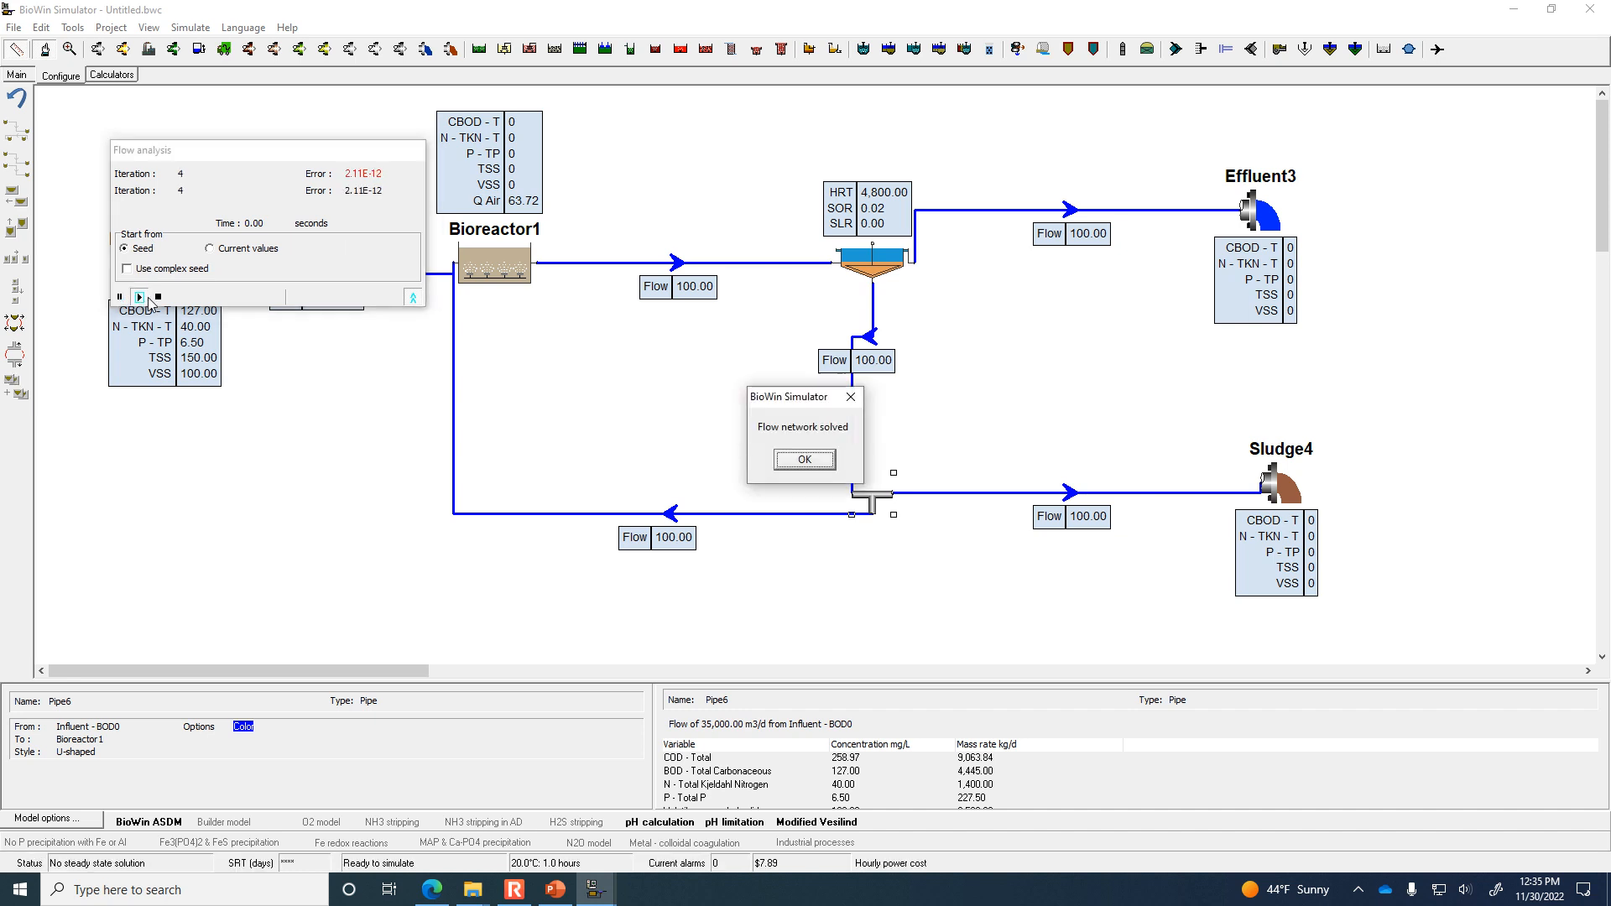
{"action": "left_click", "coordinate": [806, 459]}
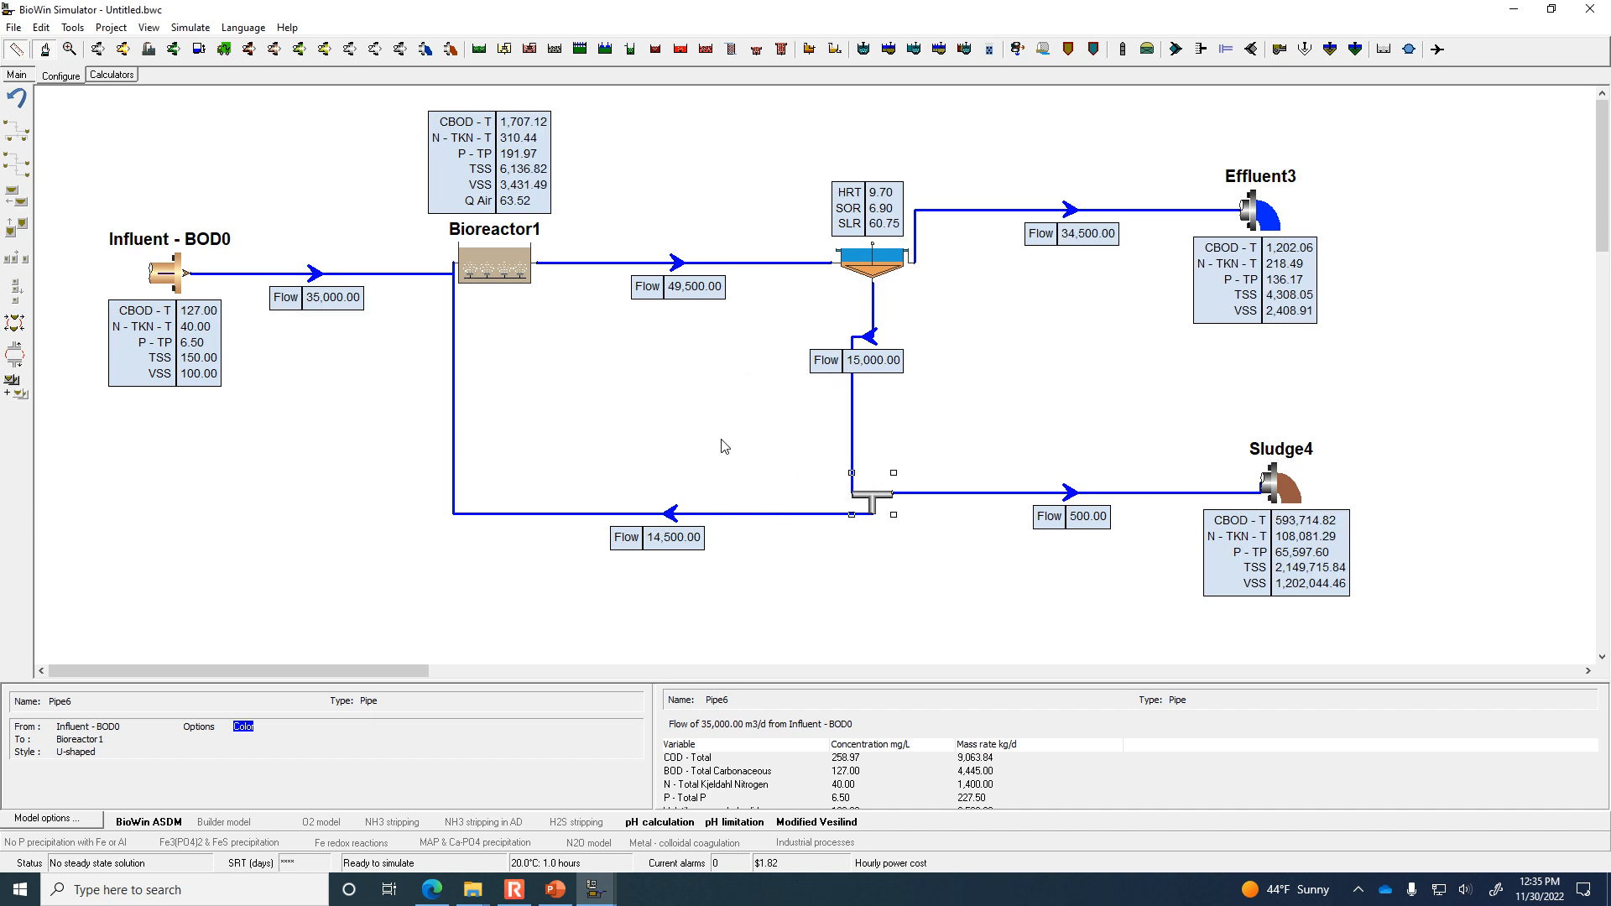
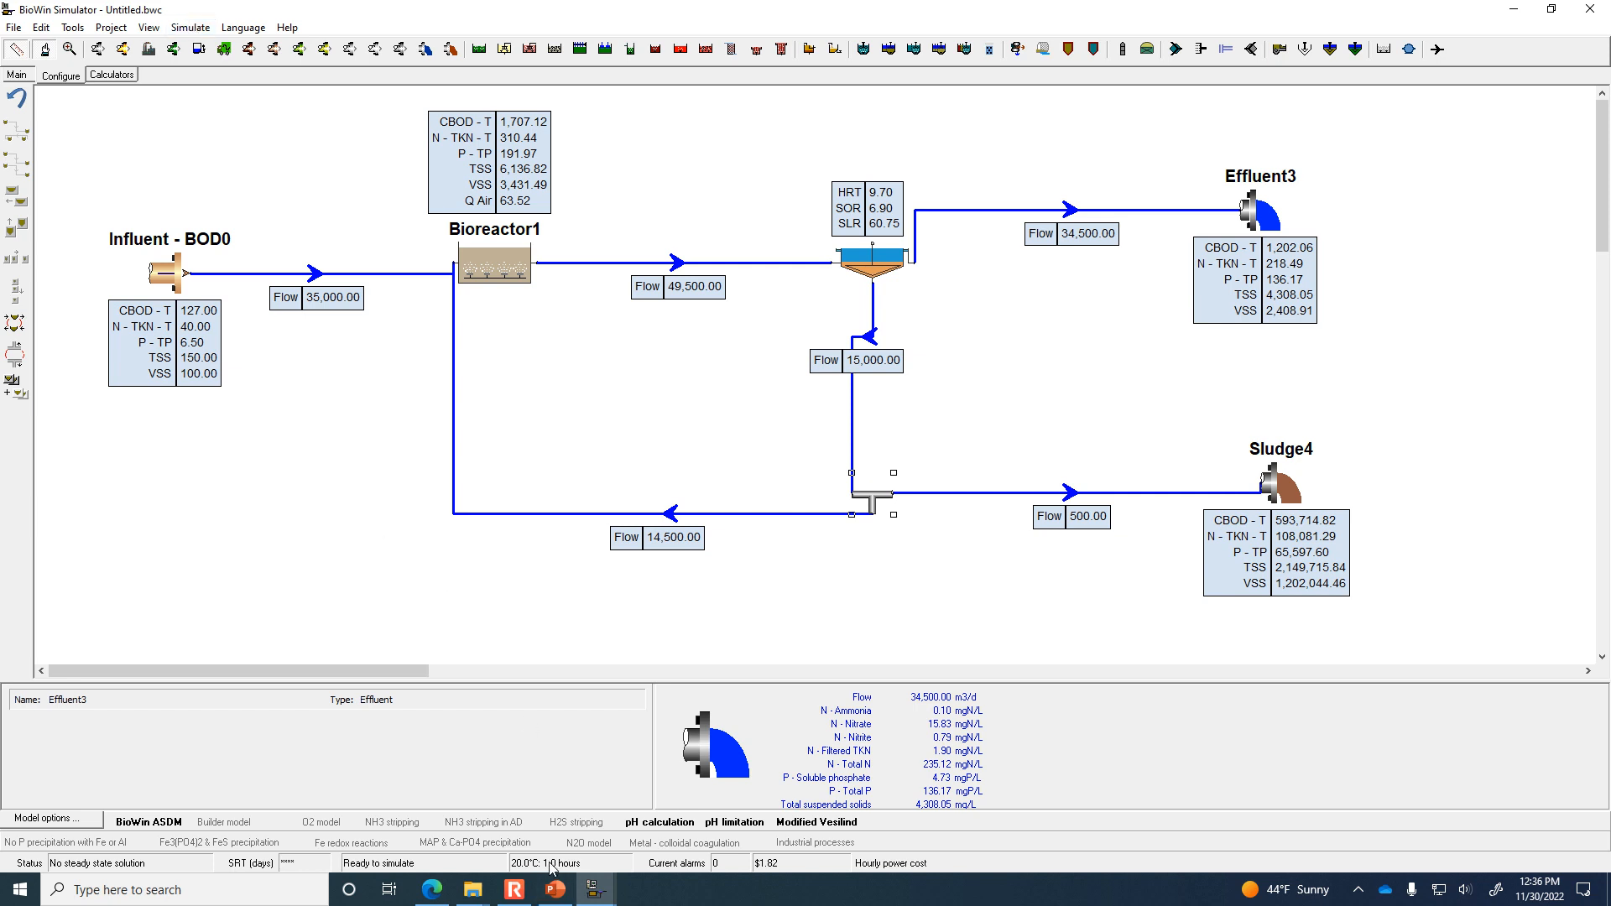
Run a steady state balance on the flowsheet starting from seed values.
{"action": "left_click", "coordinate": [515, 890]}
{"action": "left_click", "coordinate": [422, 337]}
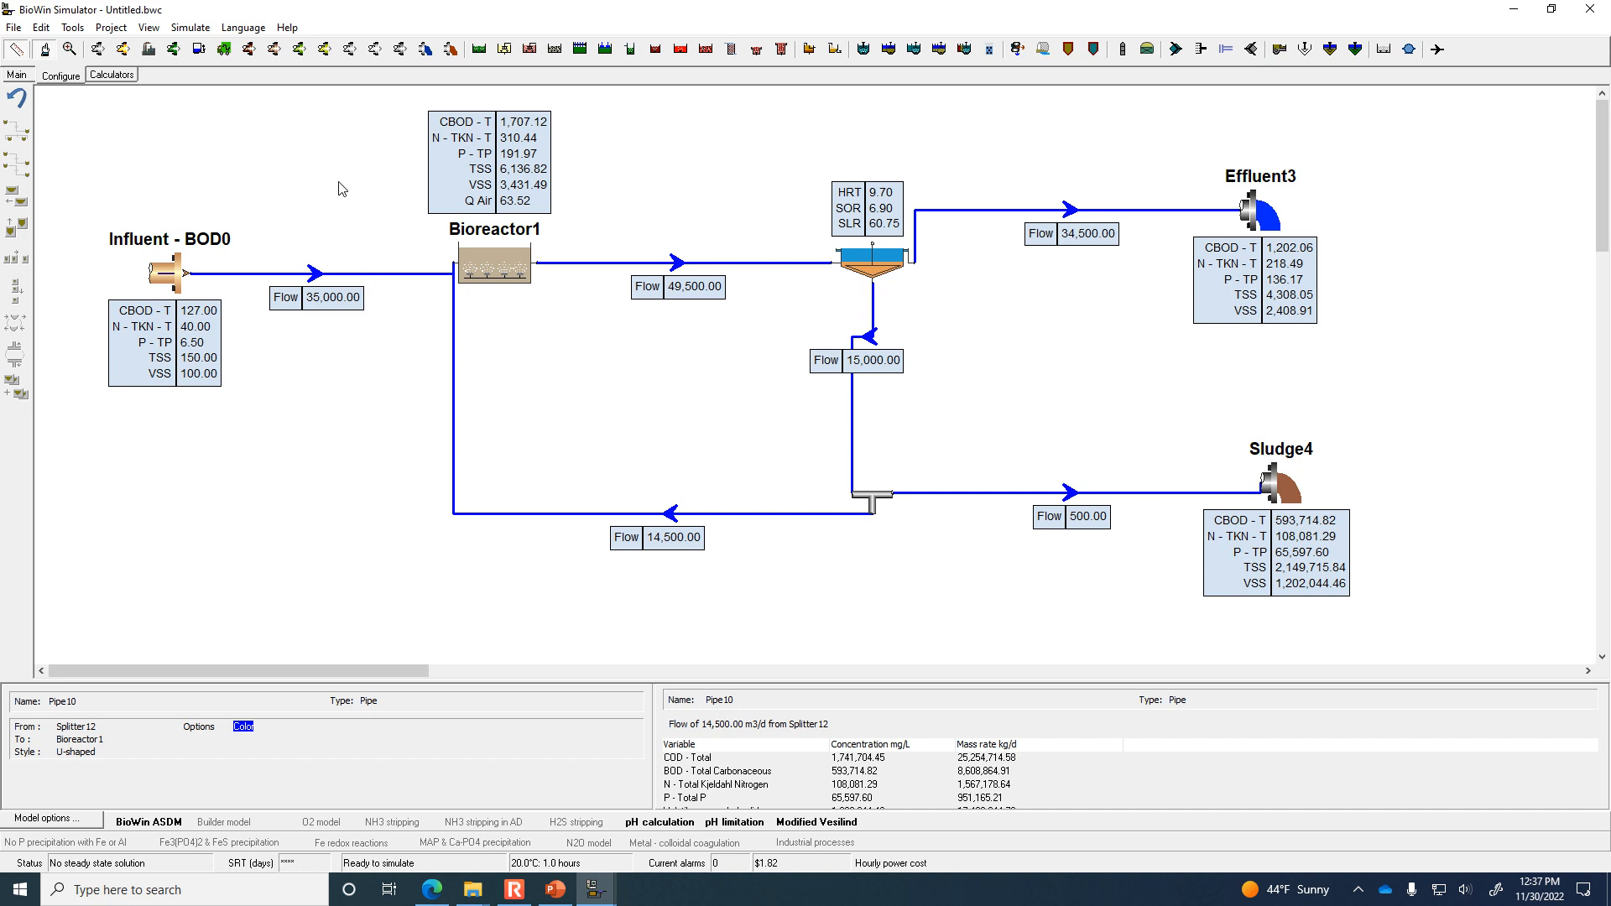
{"action": "left_click", "coordinate": [188, 29]}
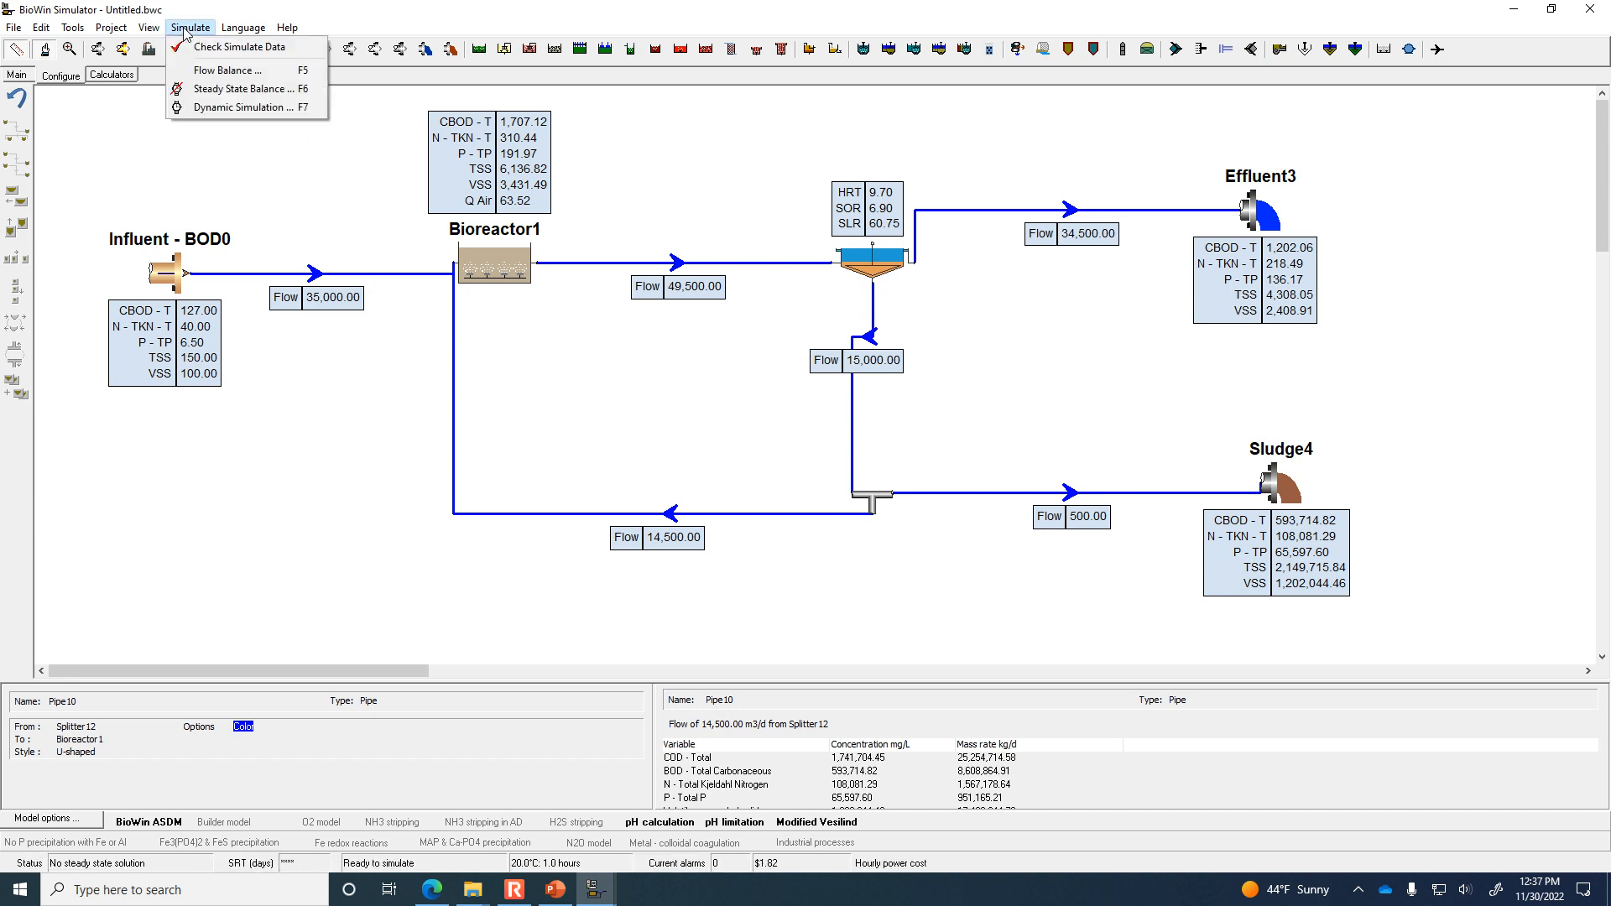
{"action": "left_click", "coordinate": [209, 89]}
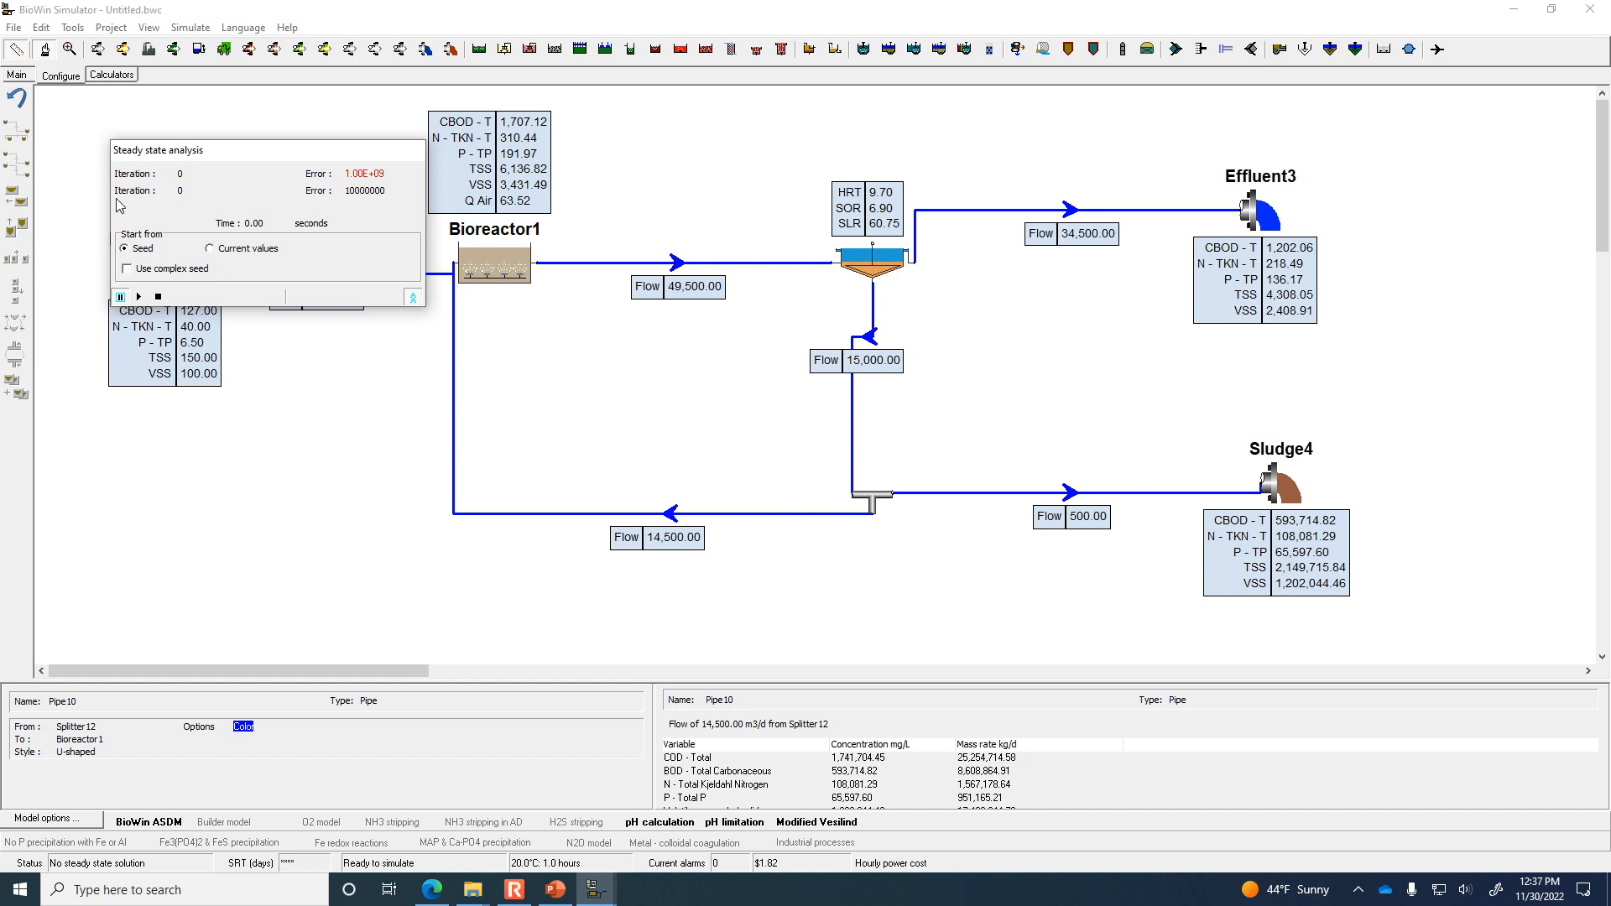
{"action": "left_click", "coordinate": [141, 298]}
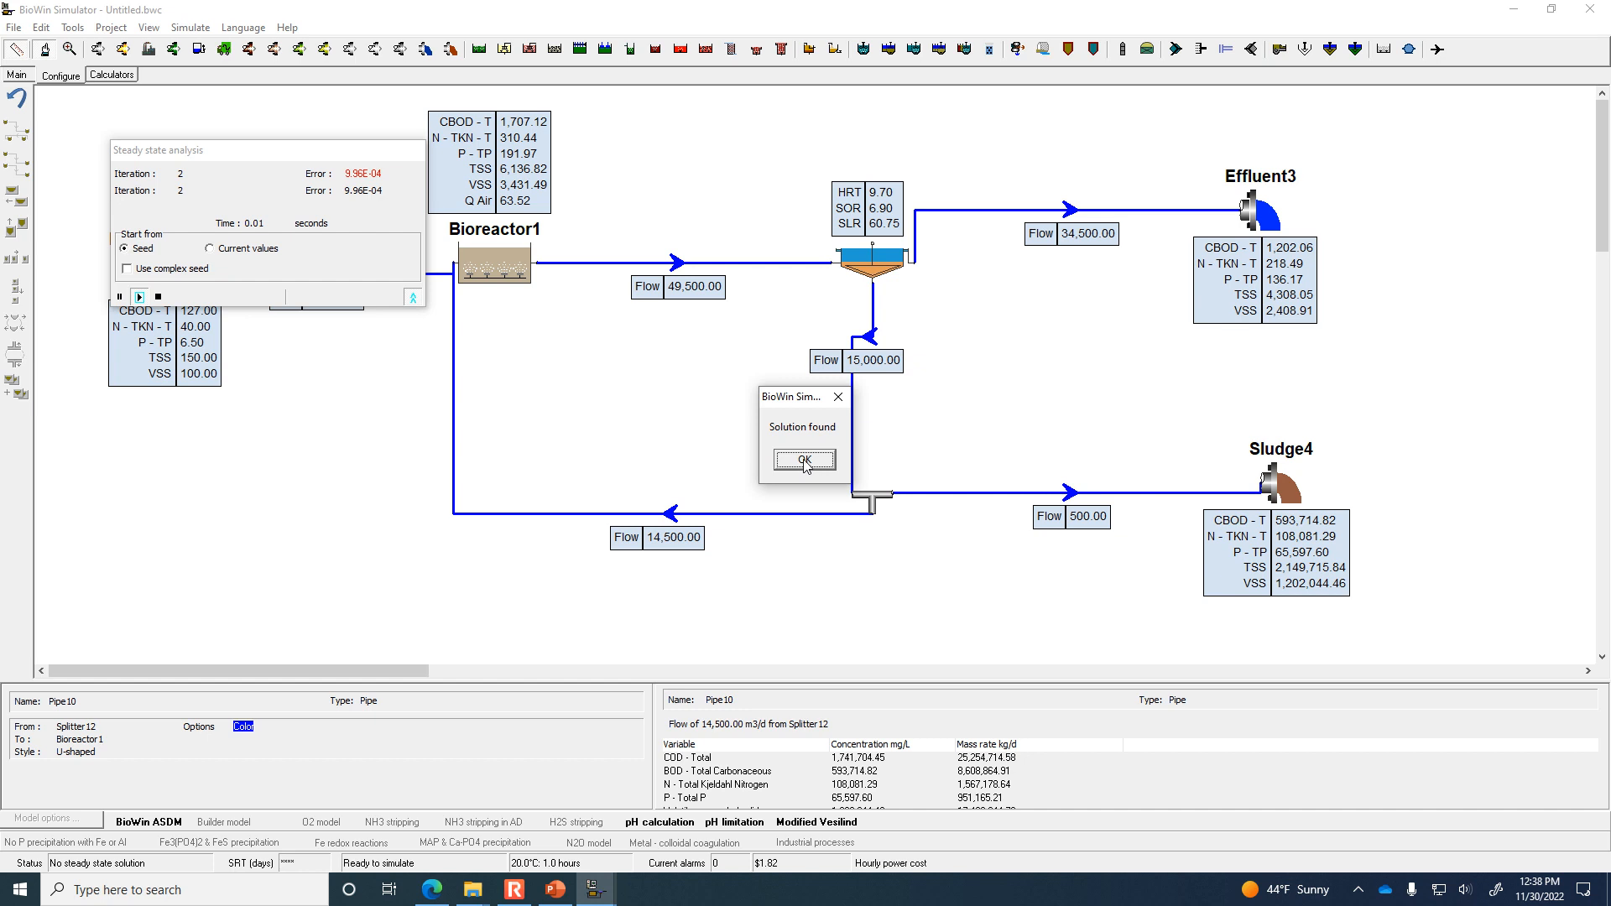
{"action": "left_click", "coordinate": [804, 462]}
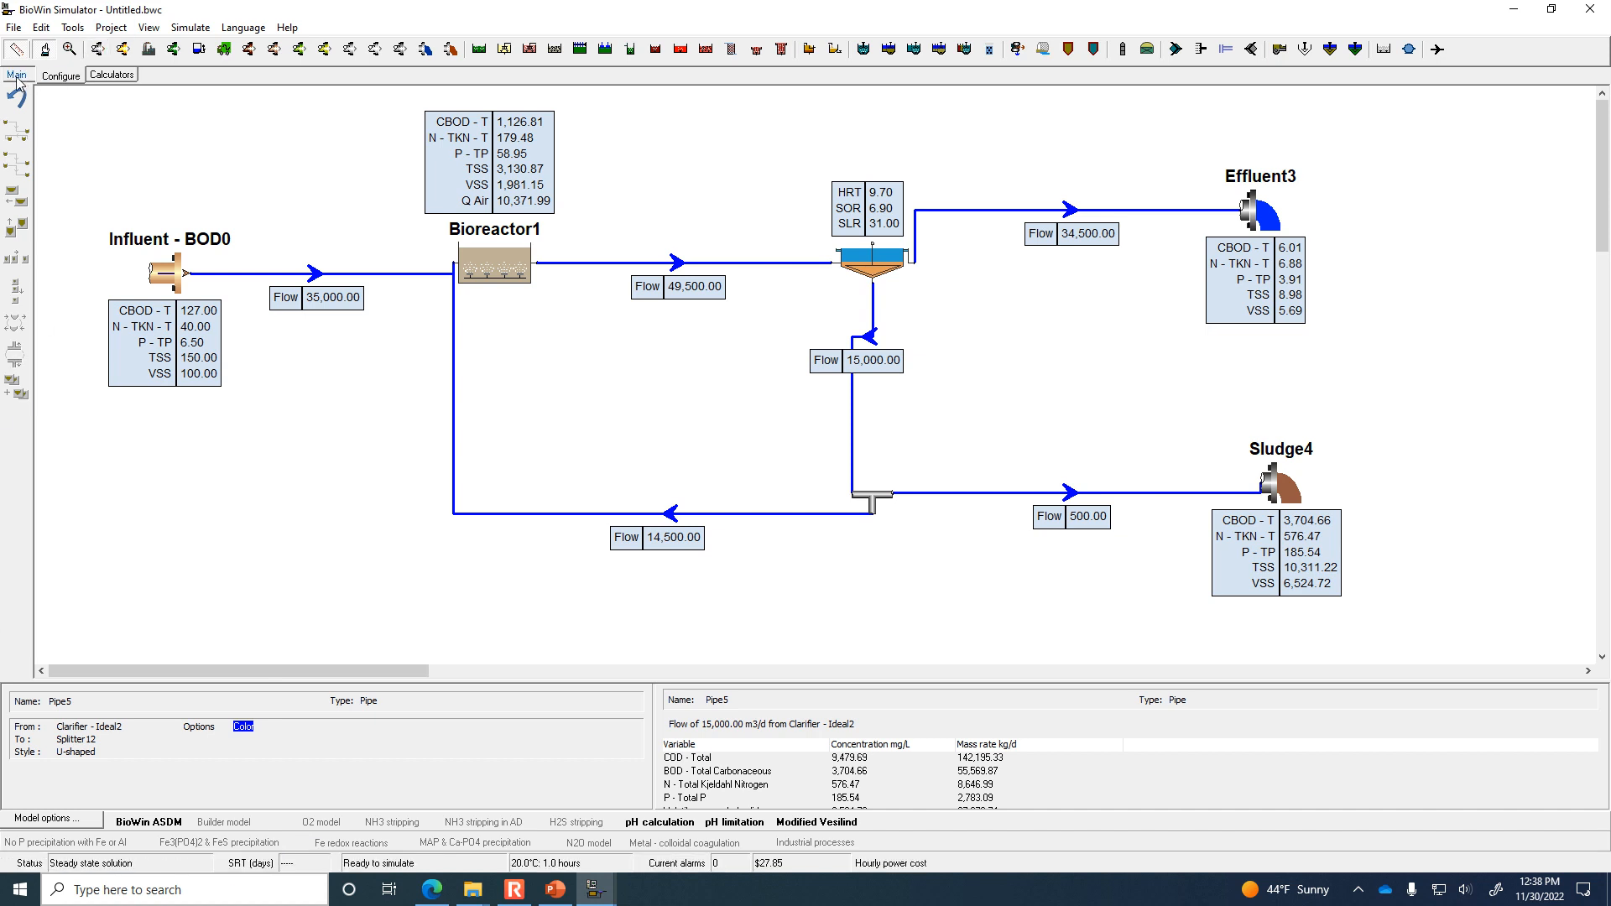
Create a new SRT calculator and select Bioreactor1 and Clarifier - Ideal2 as its total mass elements.
{"action": "left_click", "coordinate": [114, 76]}
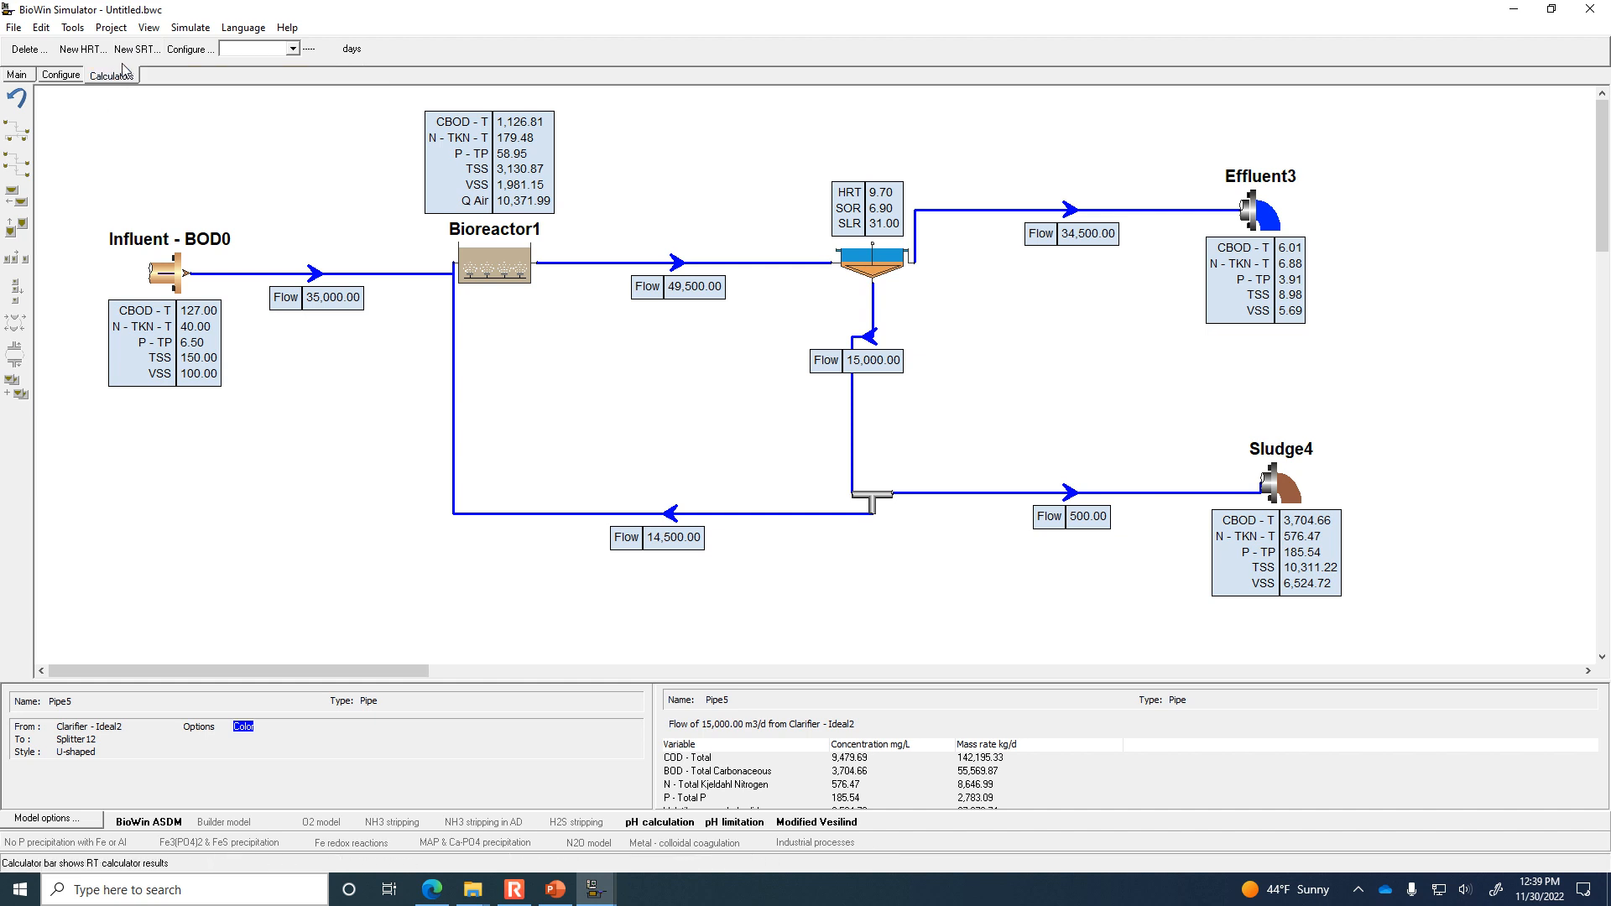
{"action": "left_click", "coordinate": [132, 52]}
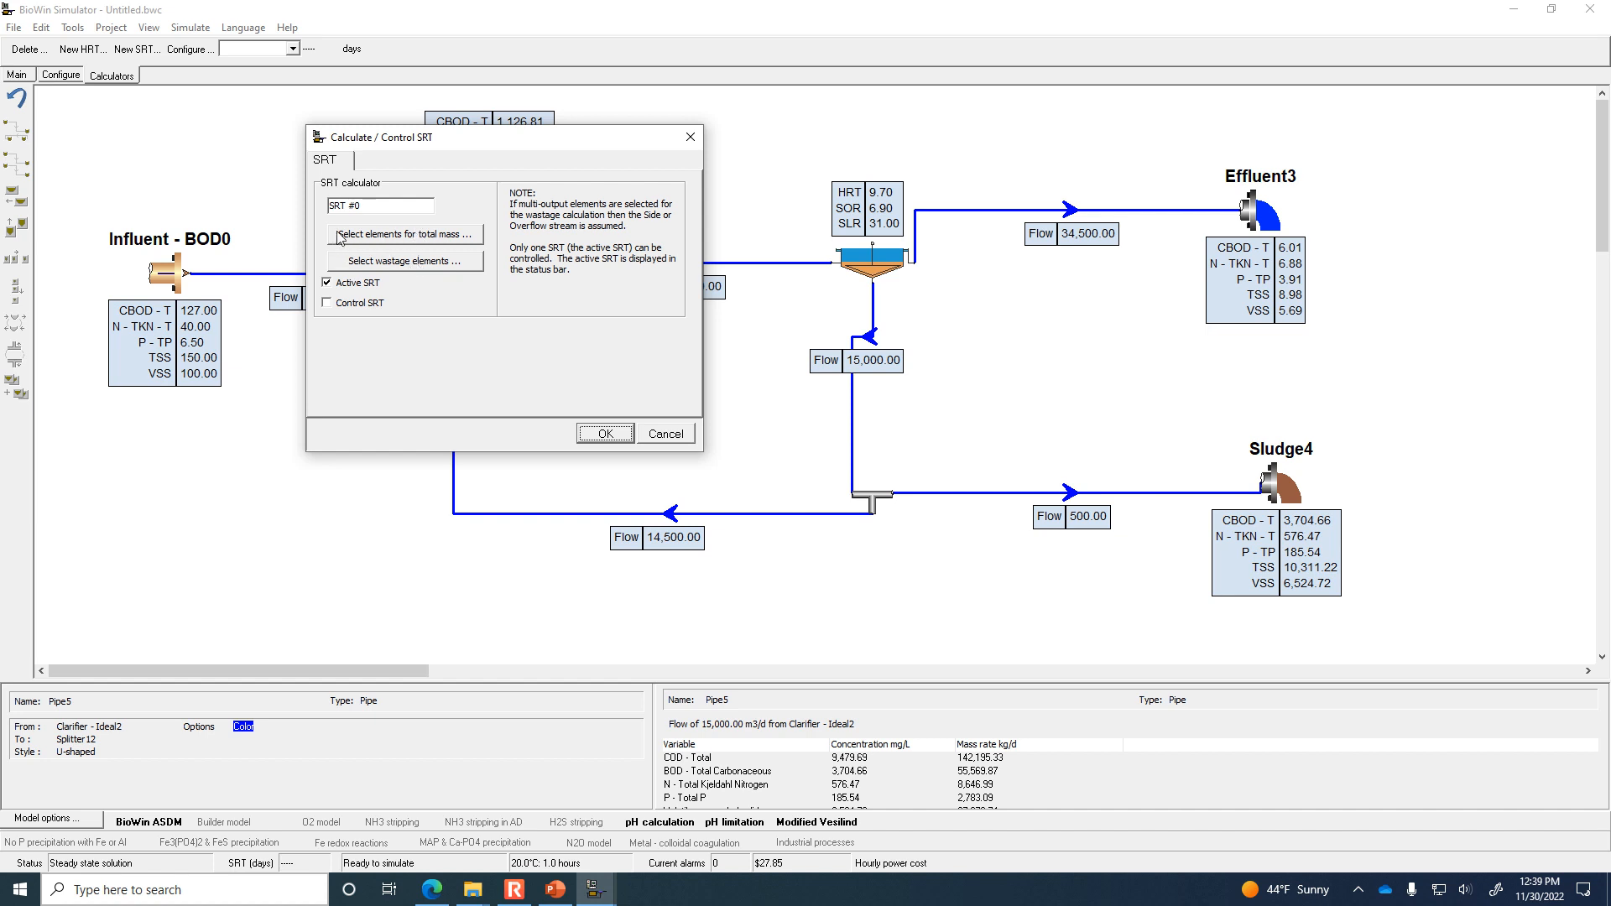
{"action": "left_click", "coordinate": [400, 239]}
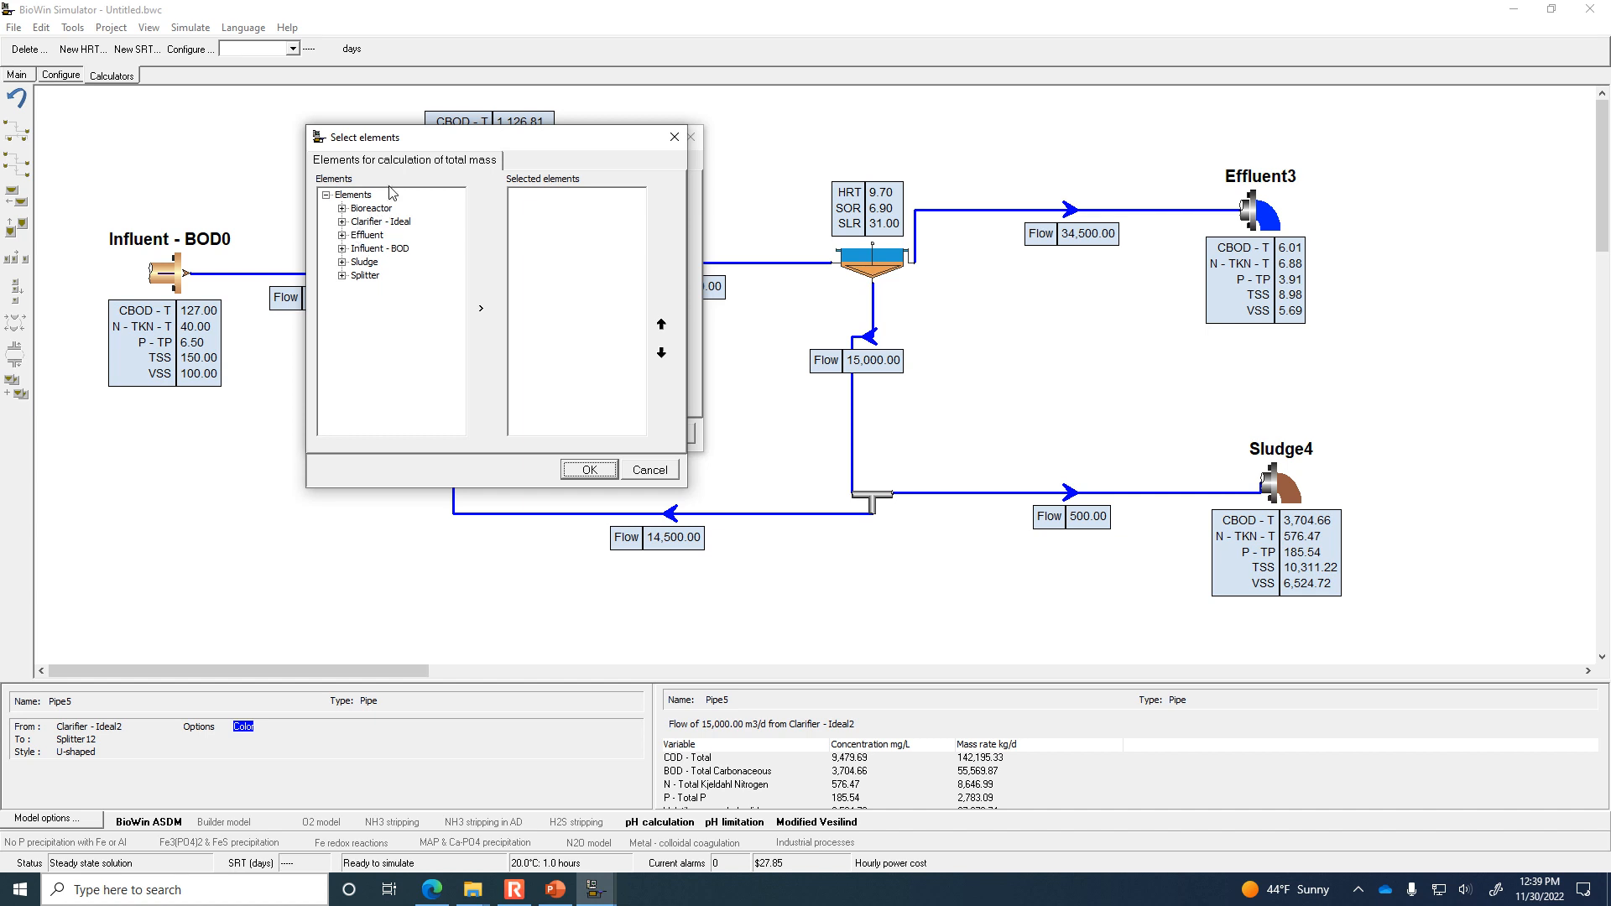
{"action": "left_click", "coordinate": [342, 208]}
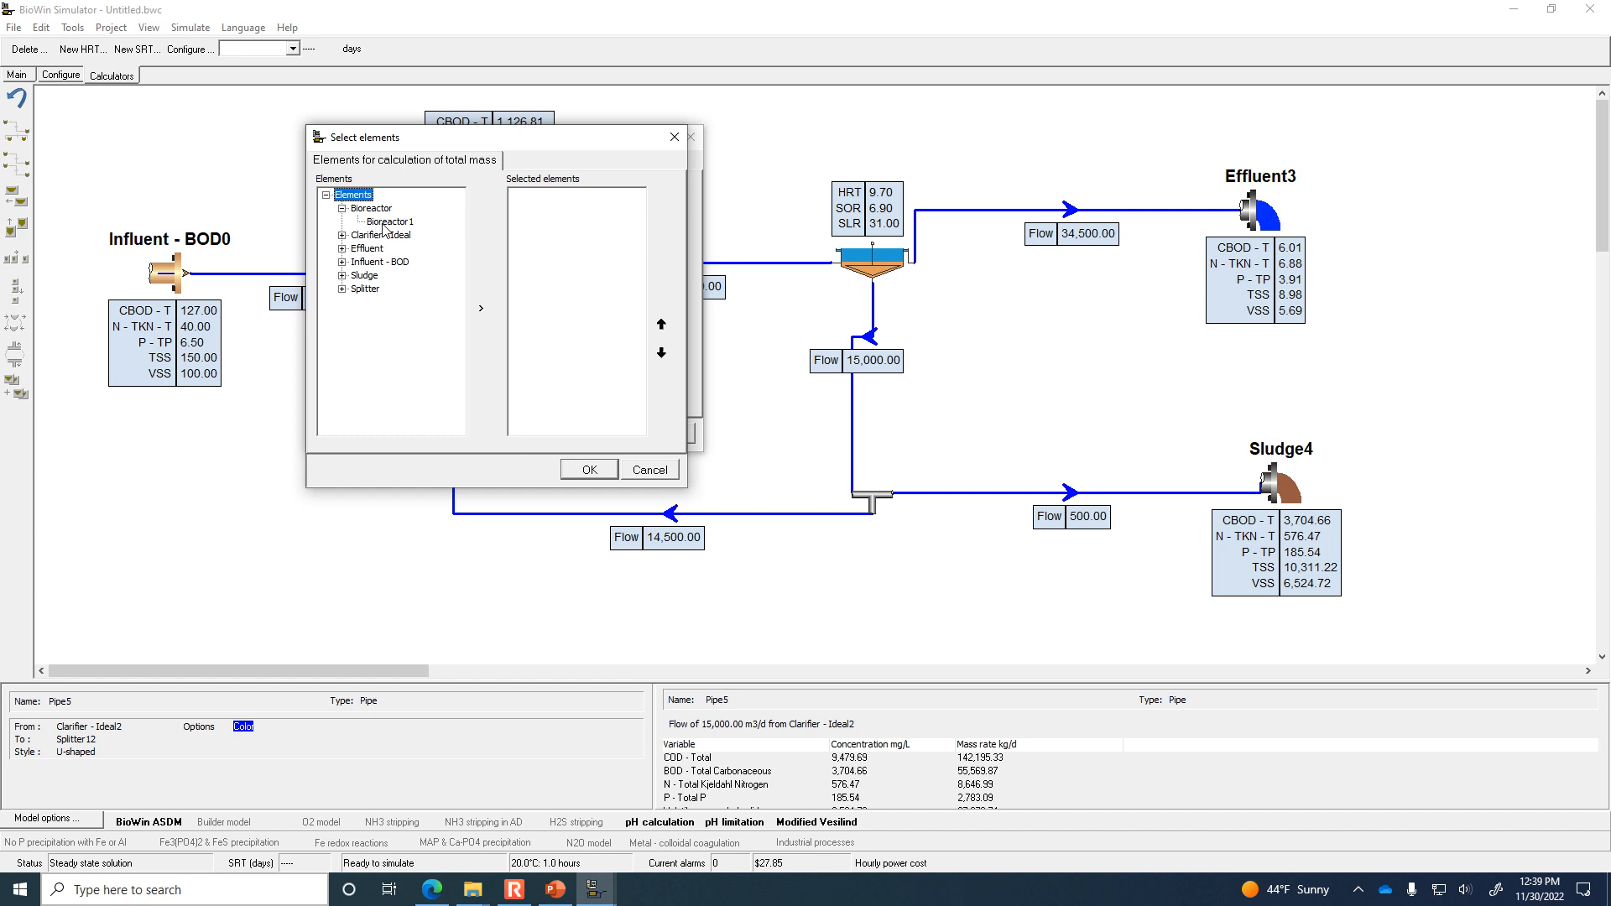
{"action": "left_click", "coordinate": [383, 224]}
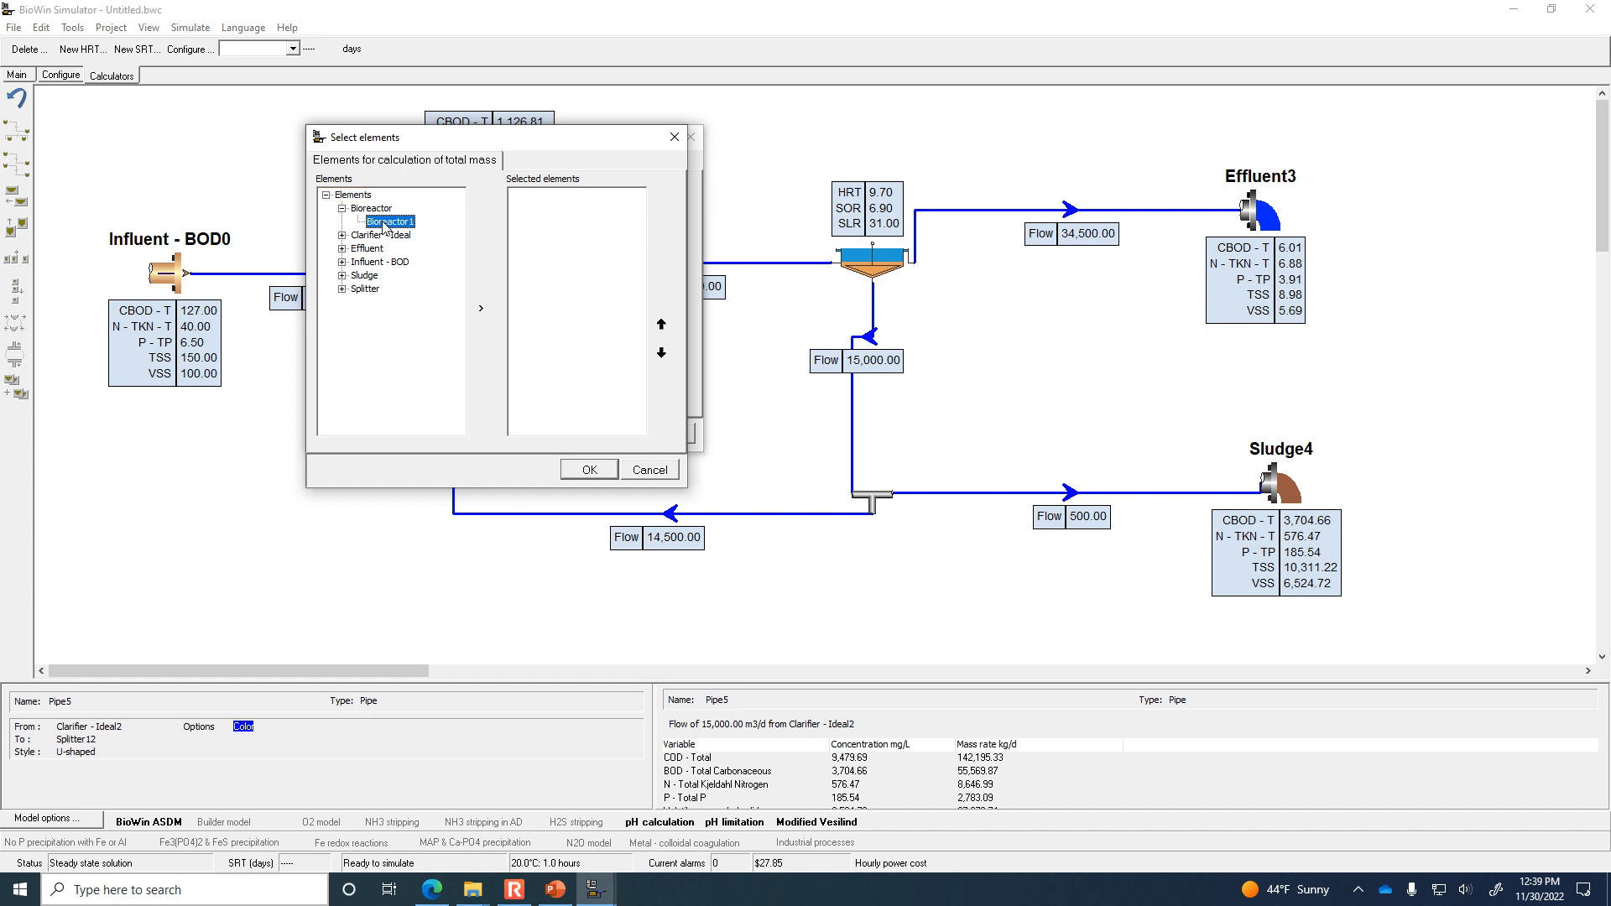
{"action": "left_click", "coordinate": [482, 310]}
{"action": "left_click", "coordinate": [342, 235]}
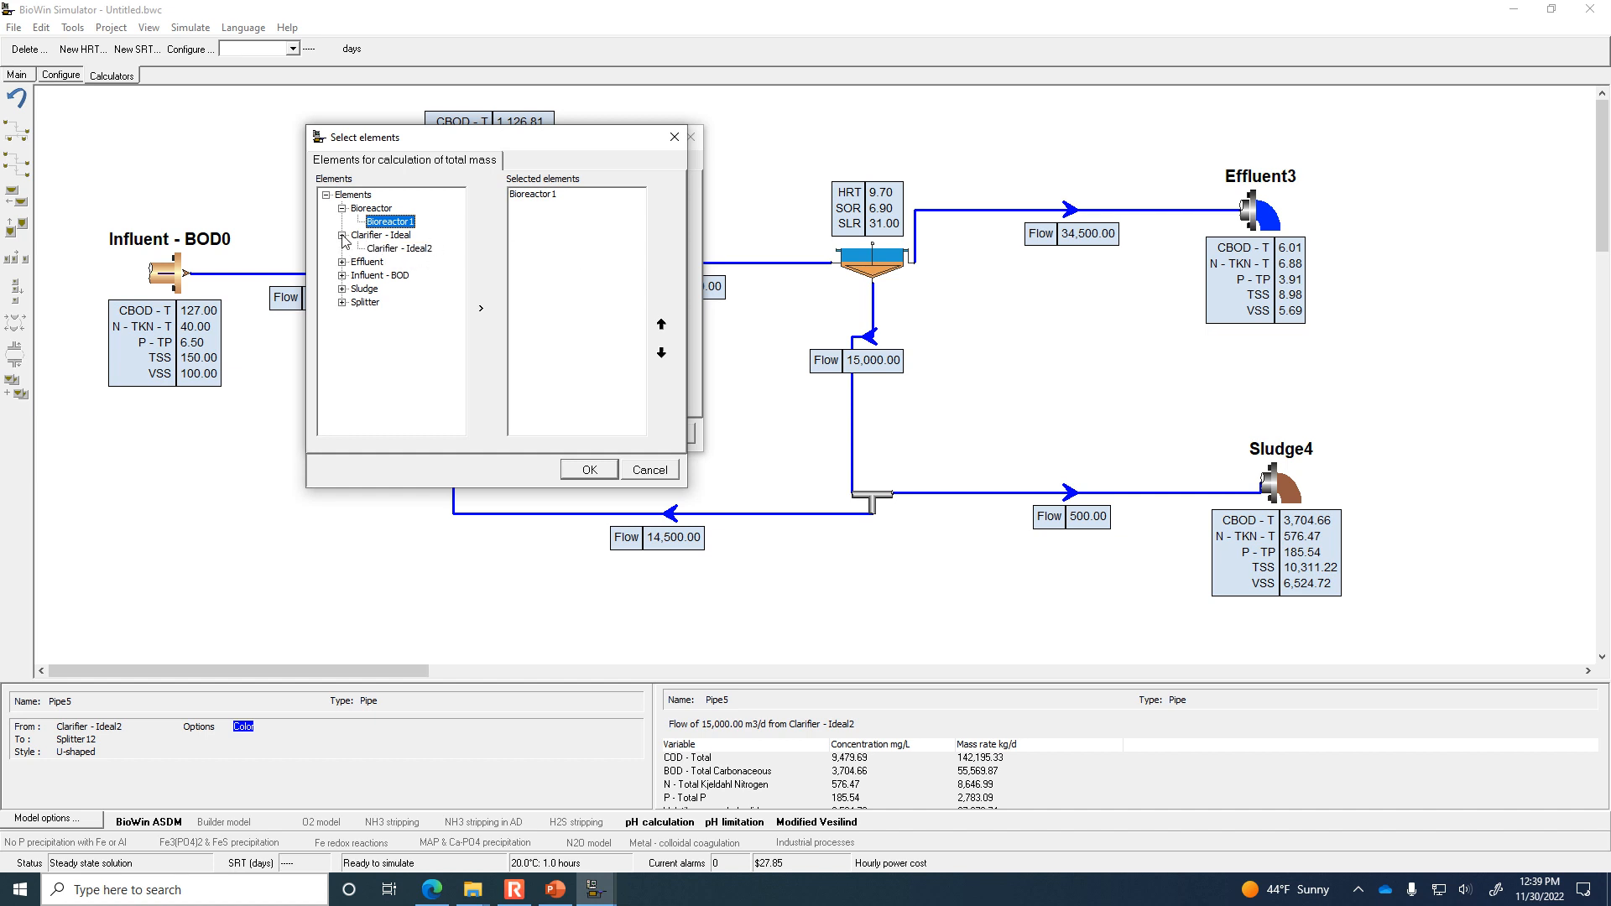
{"action": "left_click", "coordinate": [407, 249]}
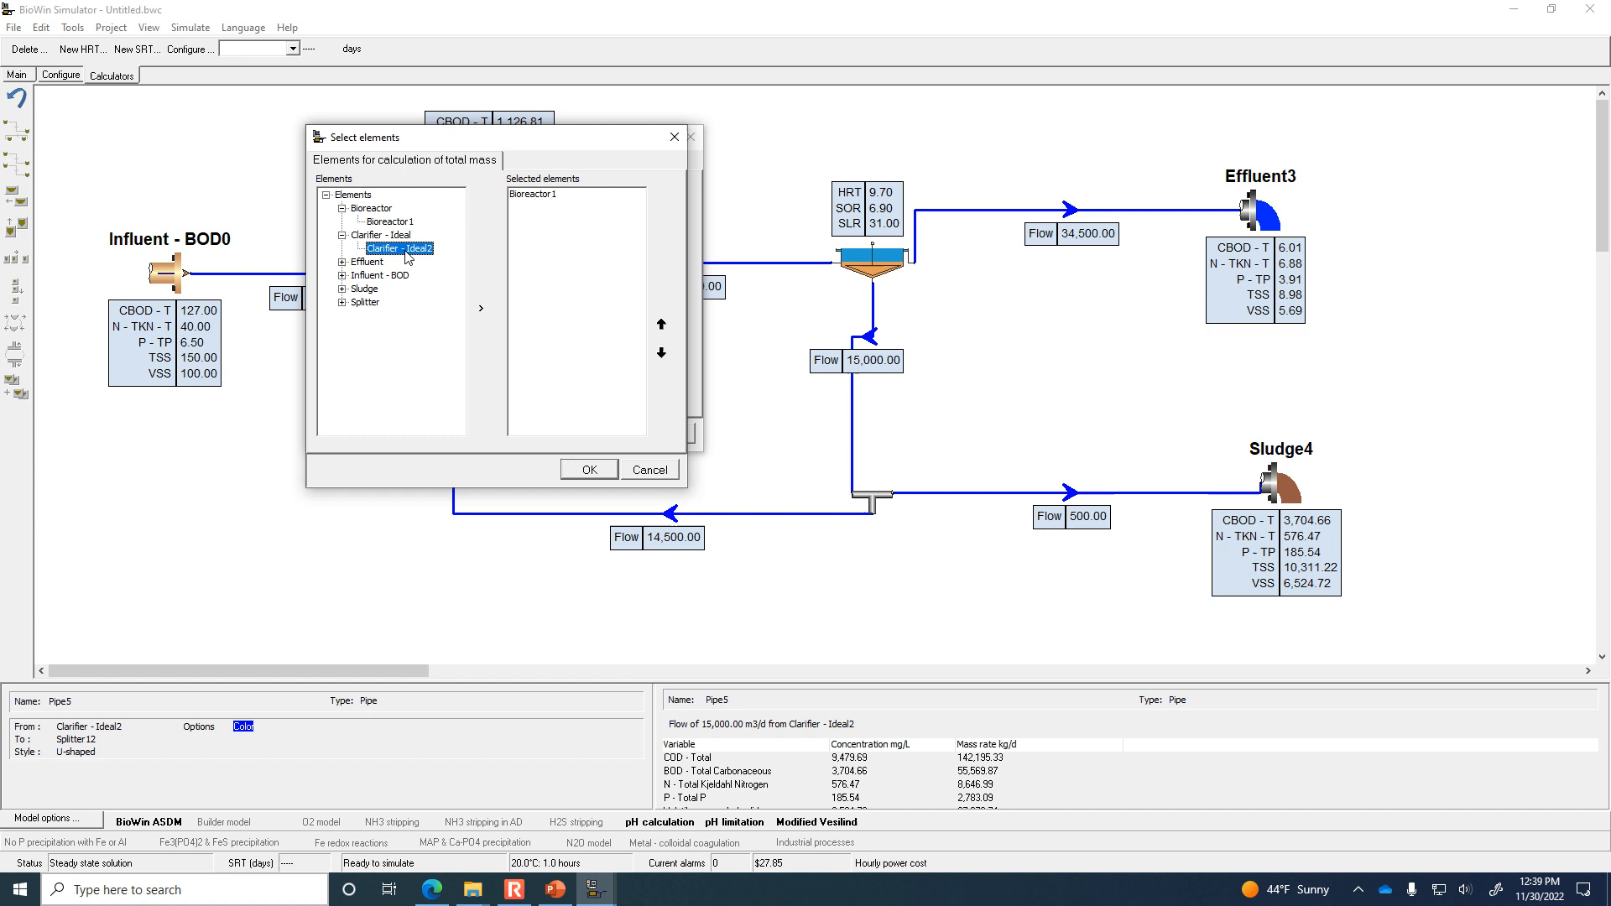
{"action": "left_click", "coordinate": [482, 310]}
{"action": "left_click", "coordinate": [590, 470]}
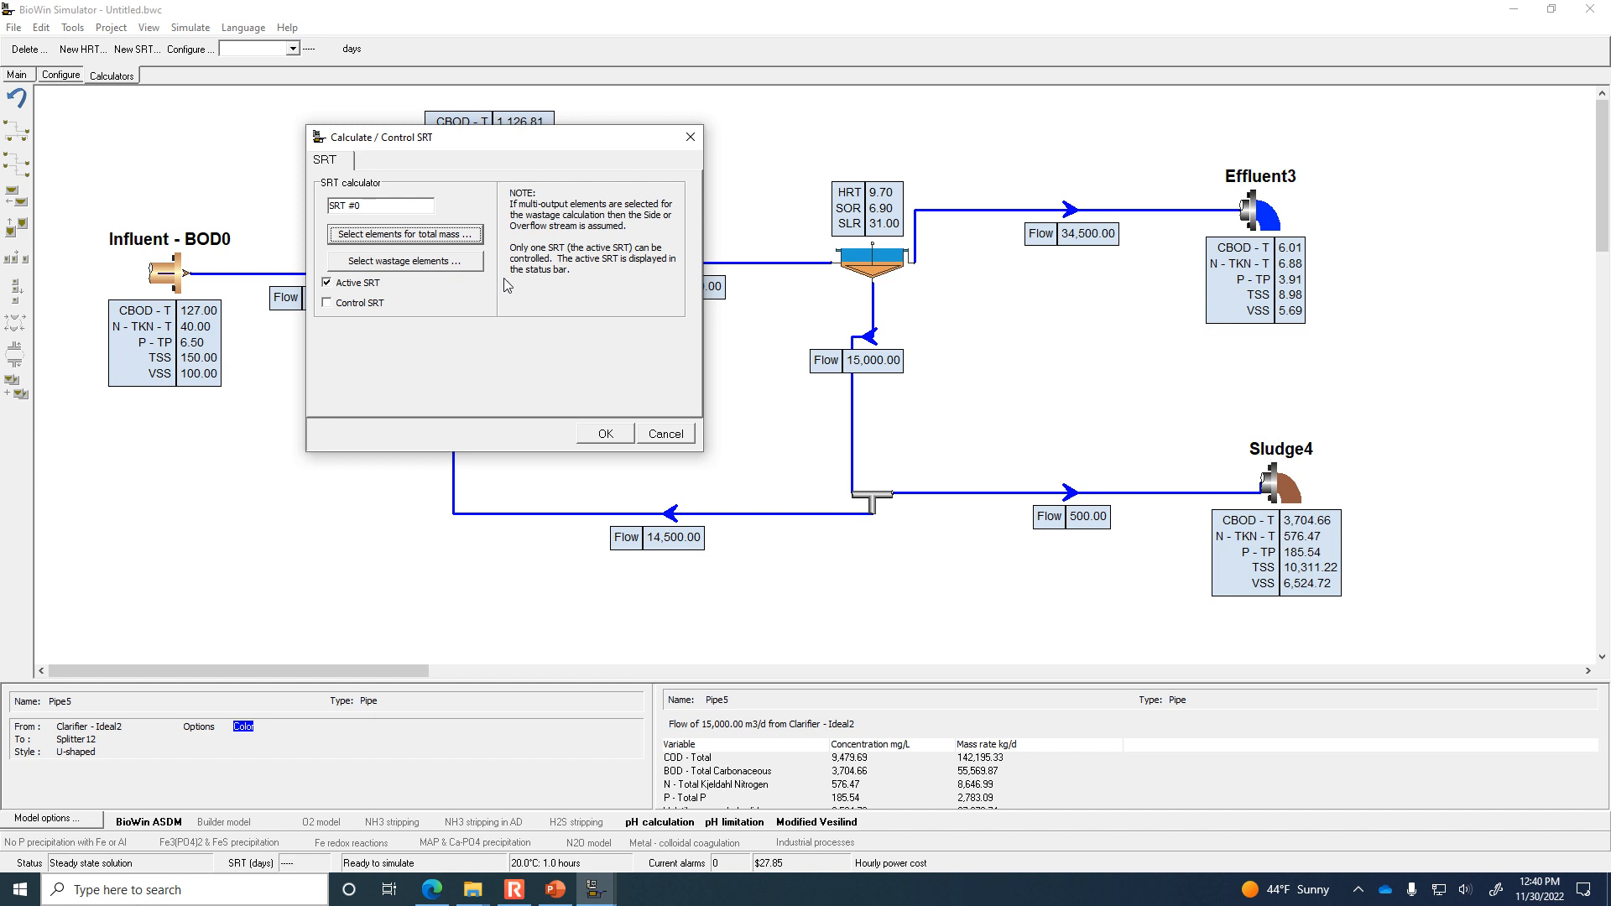
Select Sludge4 as the SRT calculator's wastage element and accept the calculator as the active SRT.
{"action": "left_click", "coordinate": [428, 267]}
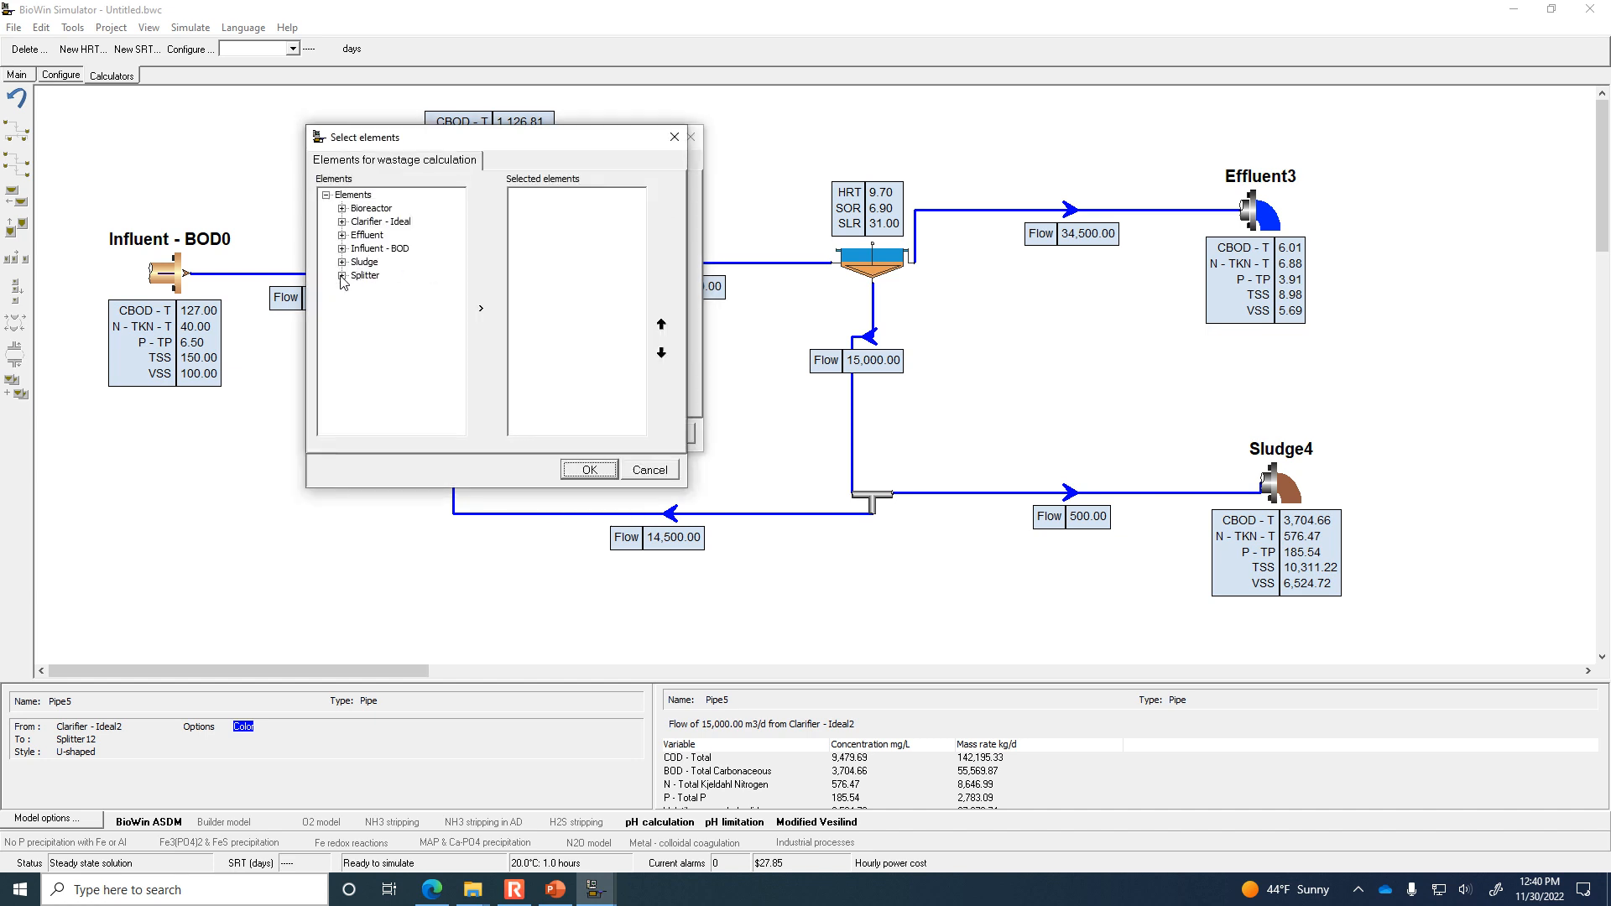
{"action": "left_click", "coordinate": [342, 261]}
{"action": "left_click", "coordinate": [382, 276]}
{"action": "left_click", "coordinate": [480, 311]}
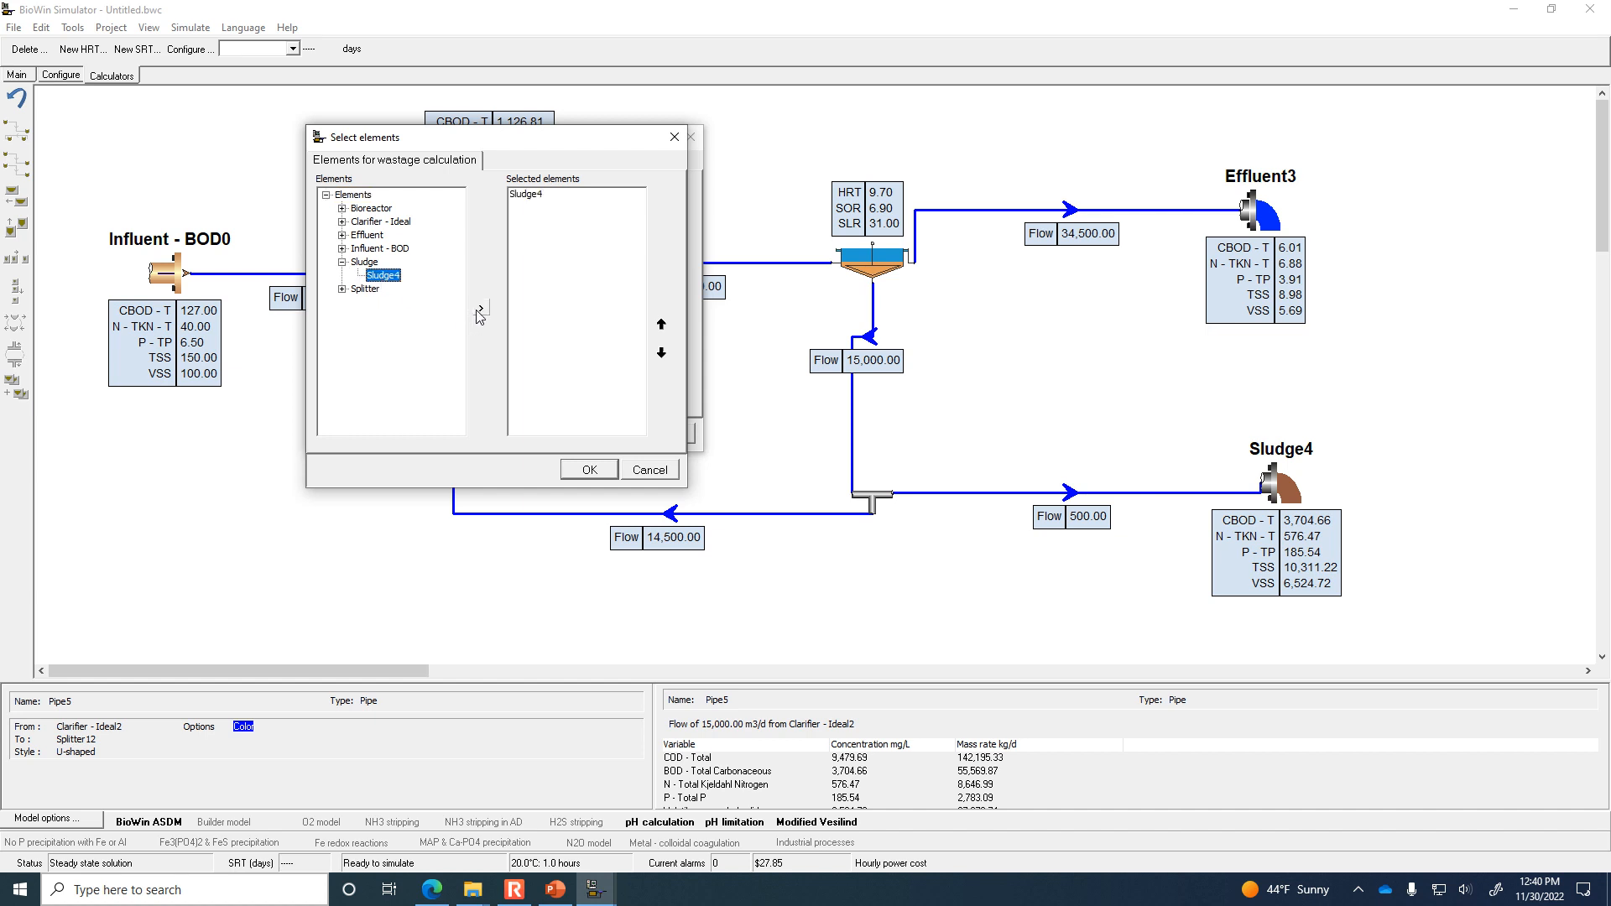
{"action": "left_click", "coordinate": [579, 475]}
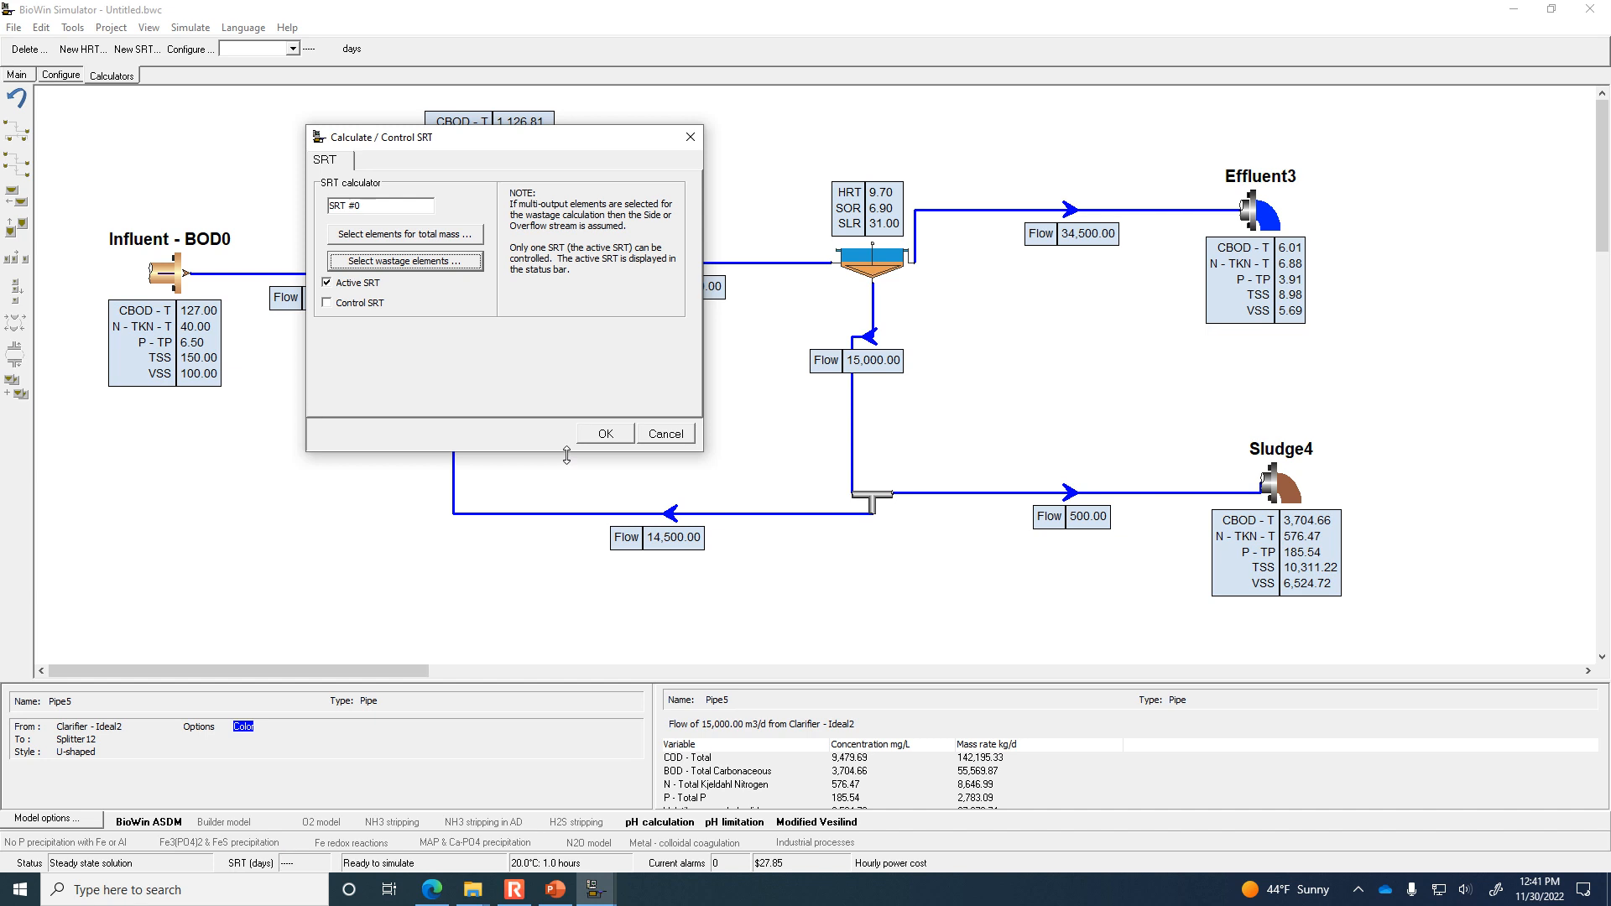
{"action": "left_click", "coordinate": [605, 434]}
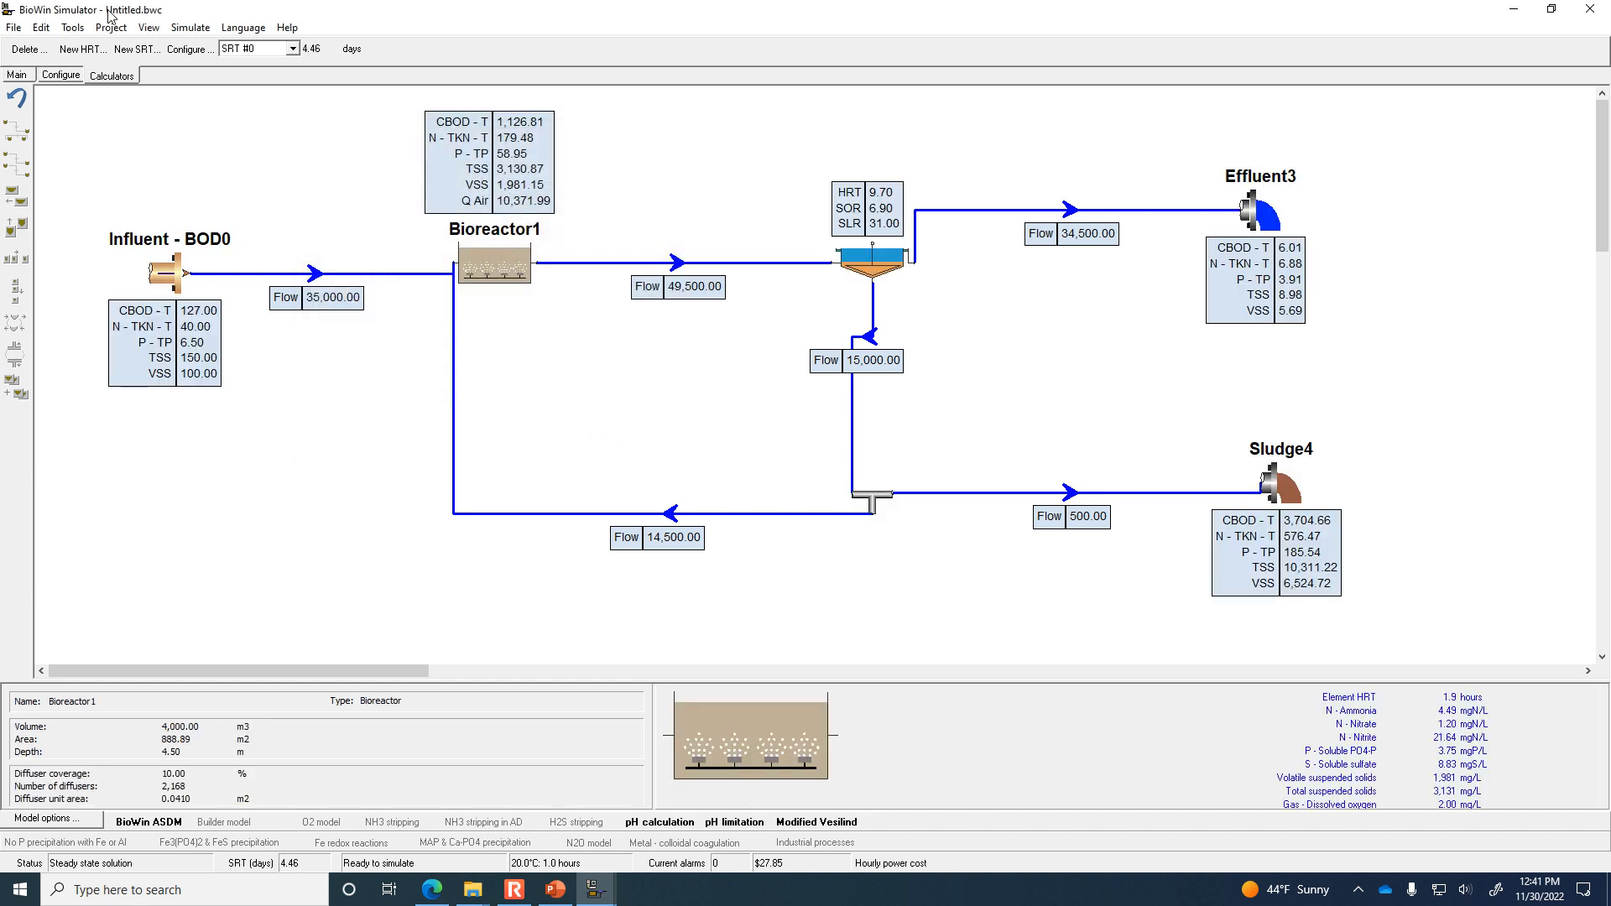
Rerun the steady state balance from seed values with the SRT calculator in place.
{"action": "left_click", "coordinate": [190, 27]}
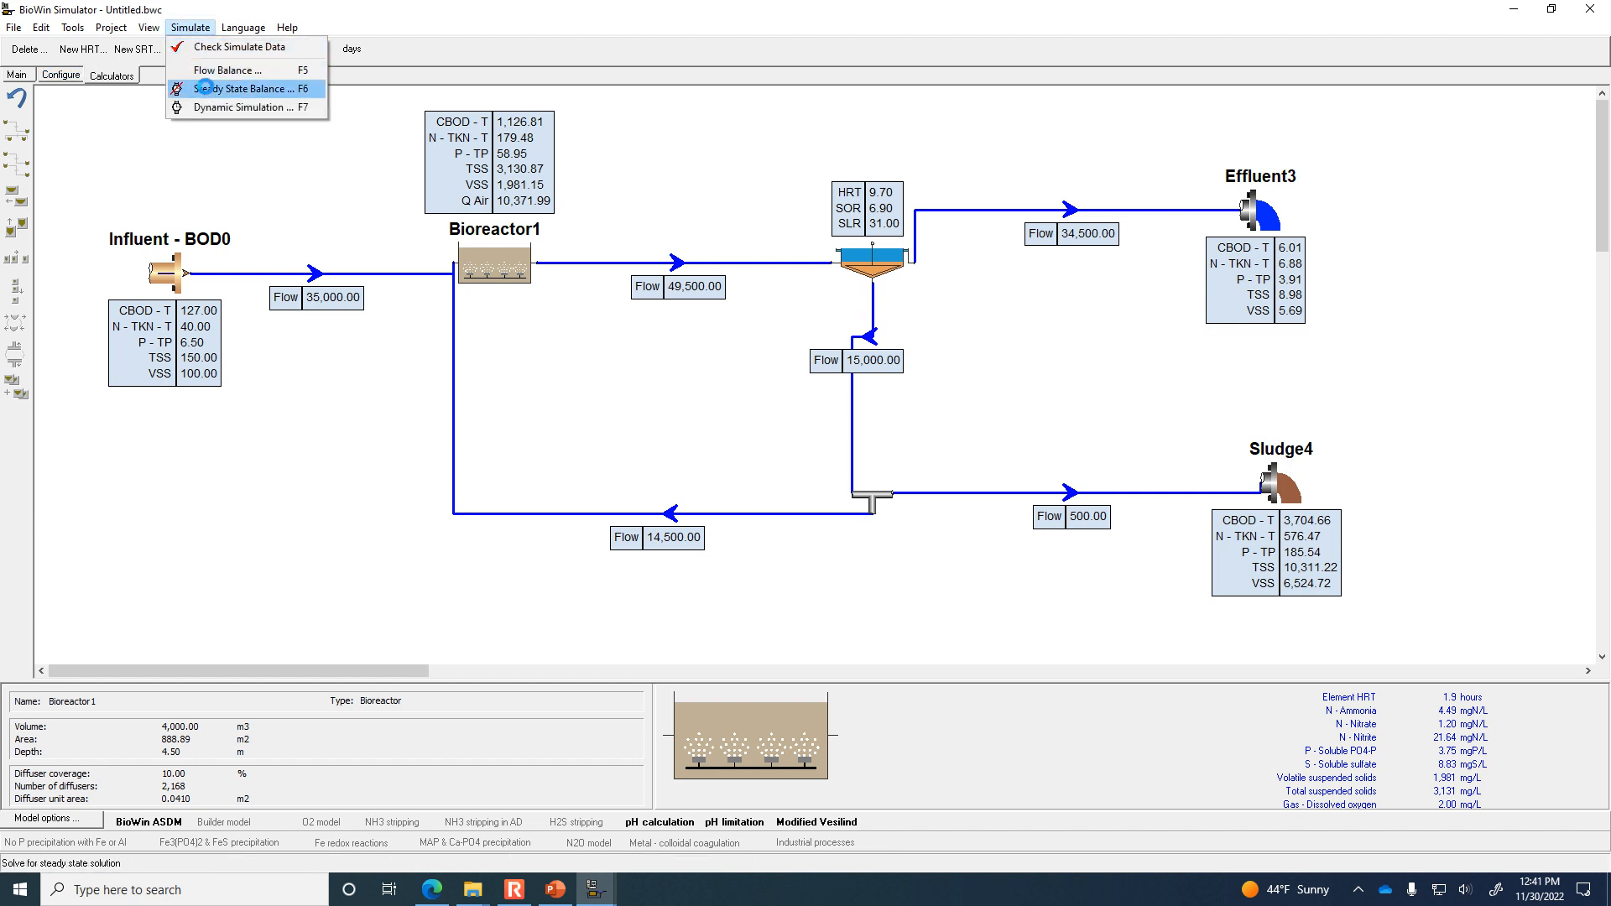
{"action": "left_click", "coordinate": [208, 90]}
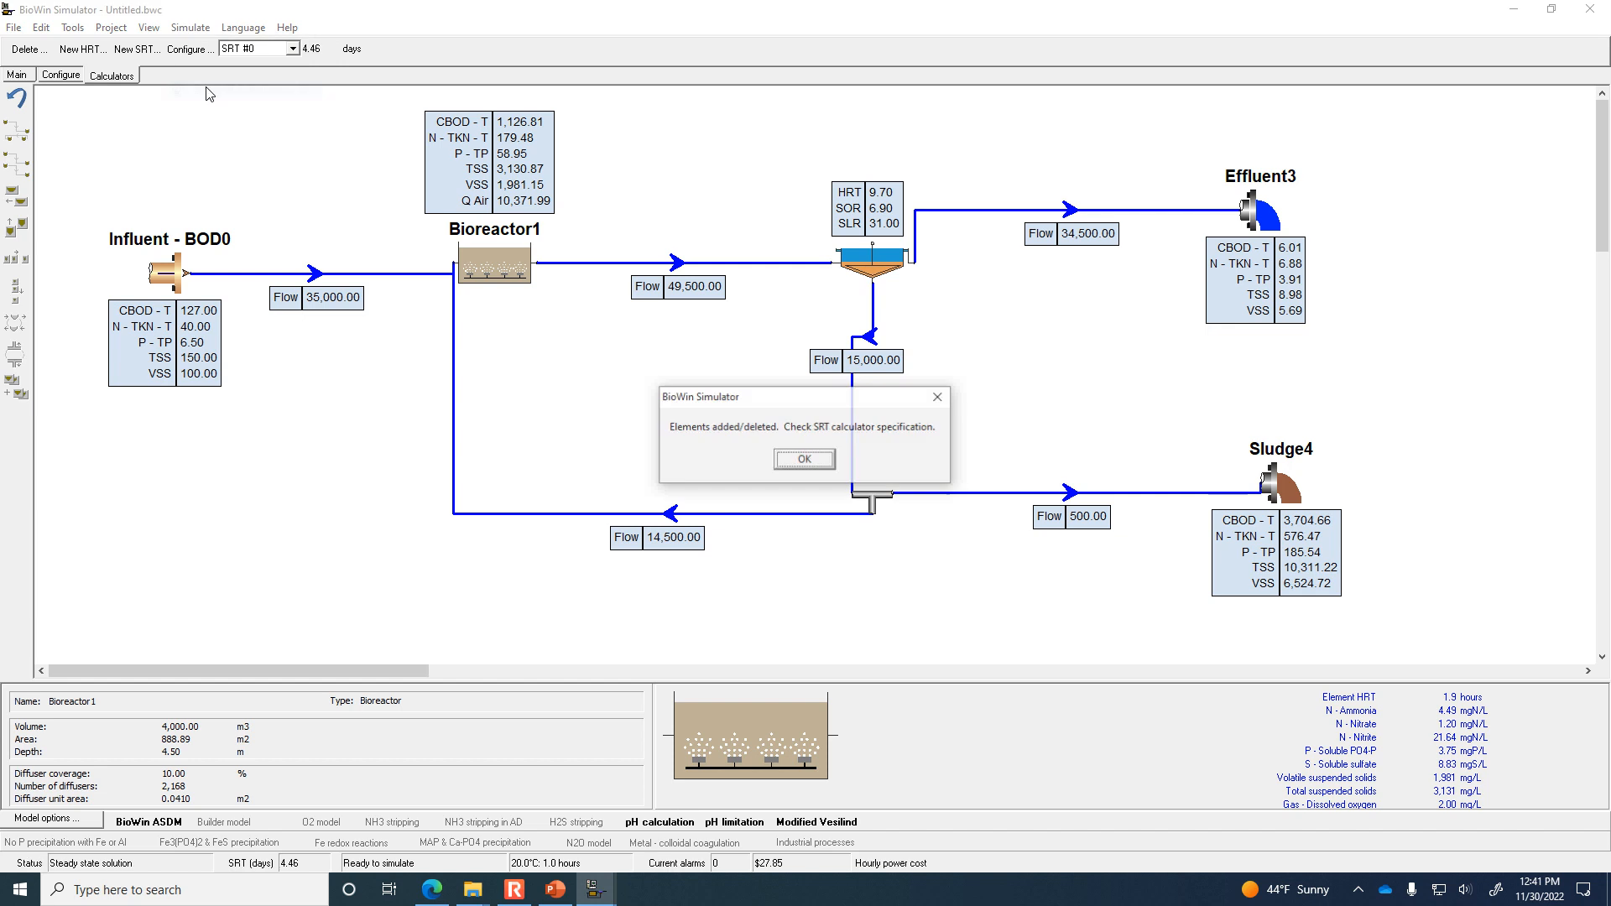
{"action": "left_click", "coordinate": [804, 461]}
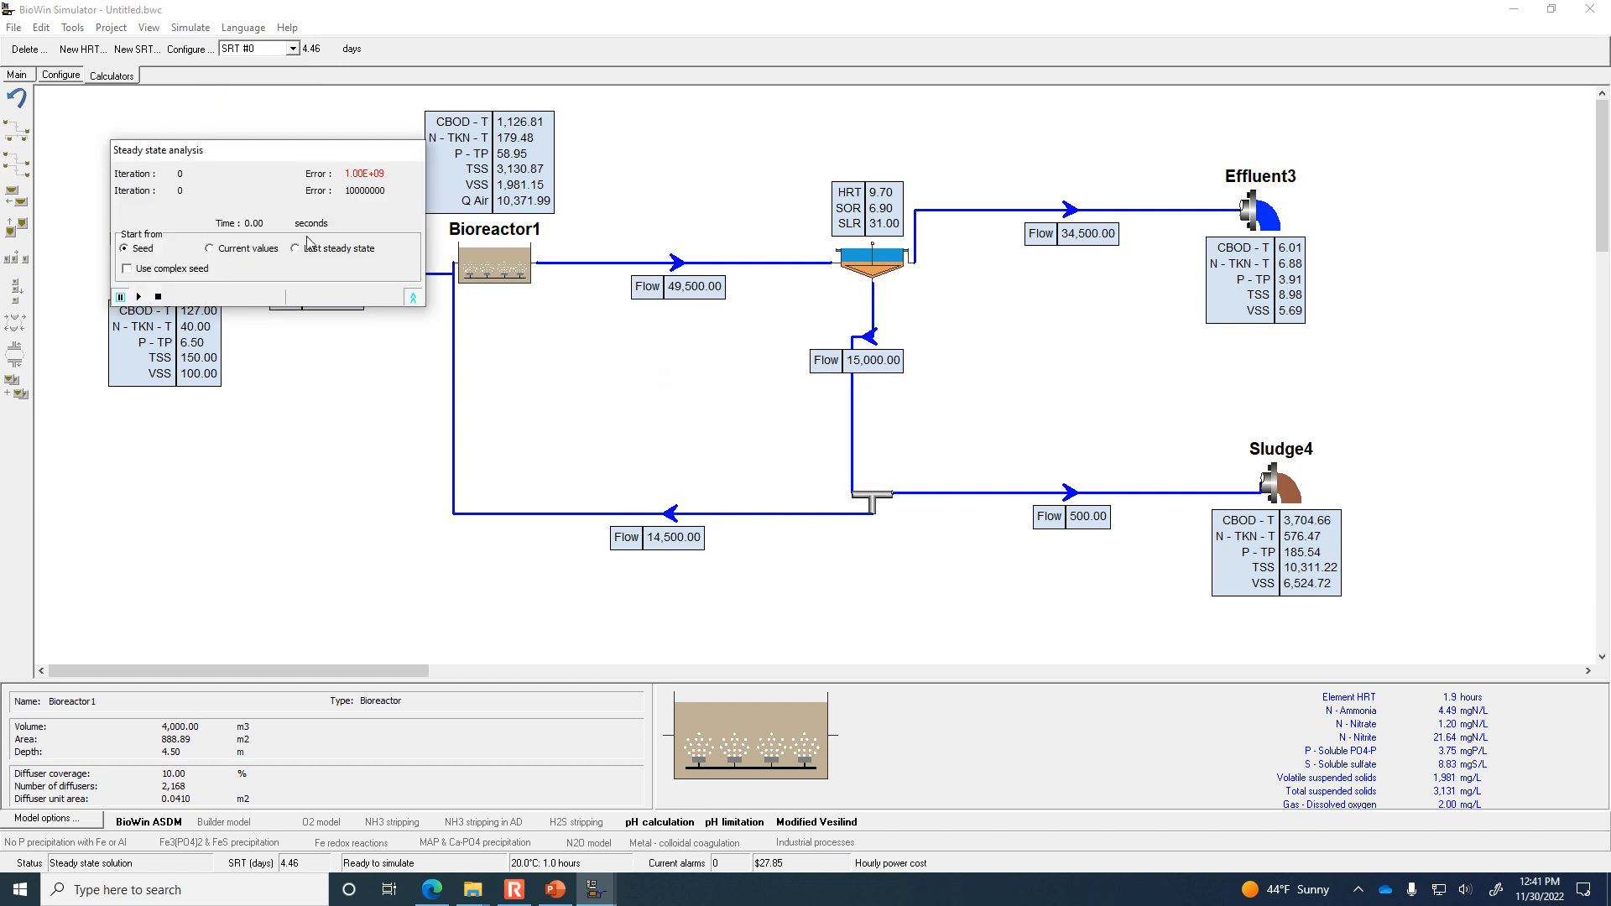
{"action": "left_click", "coordinate": [140, 297]}
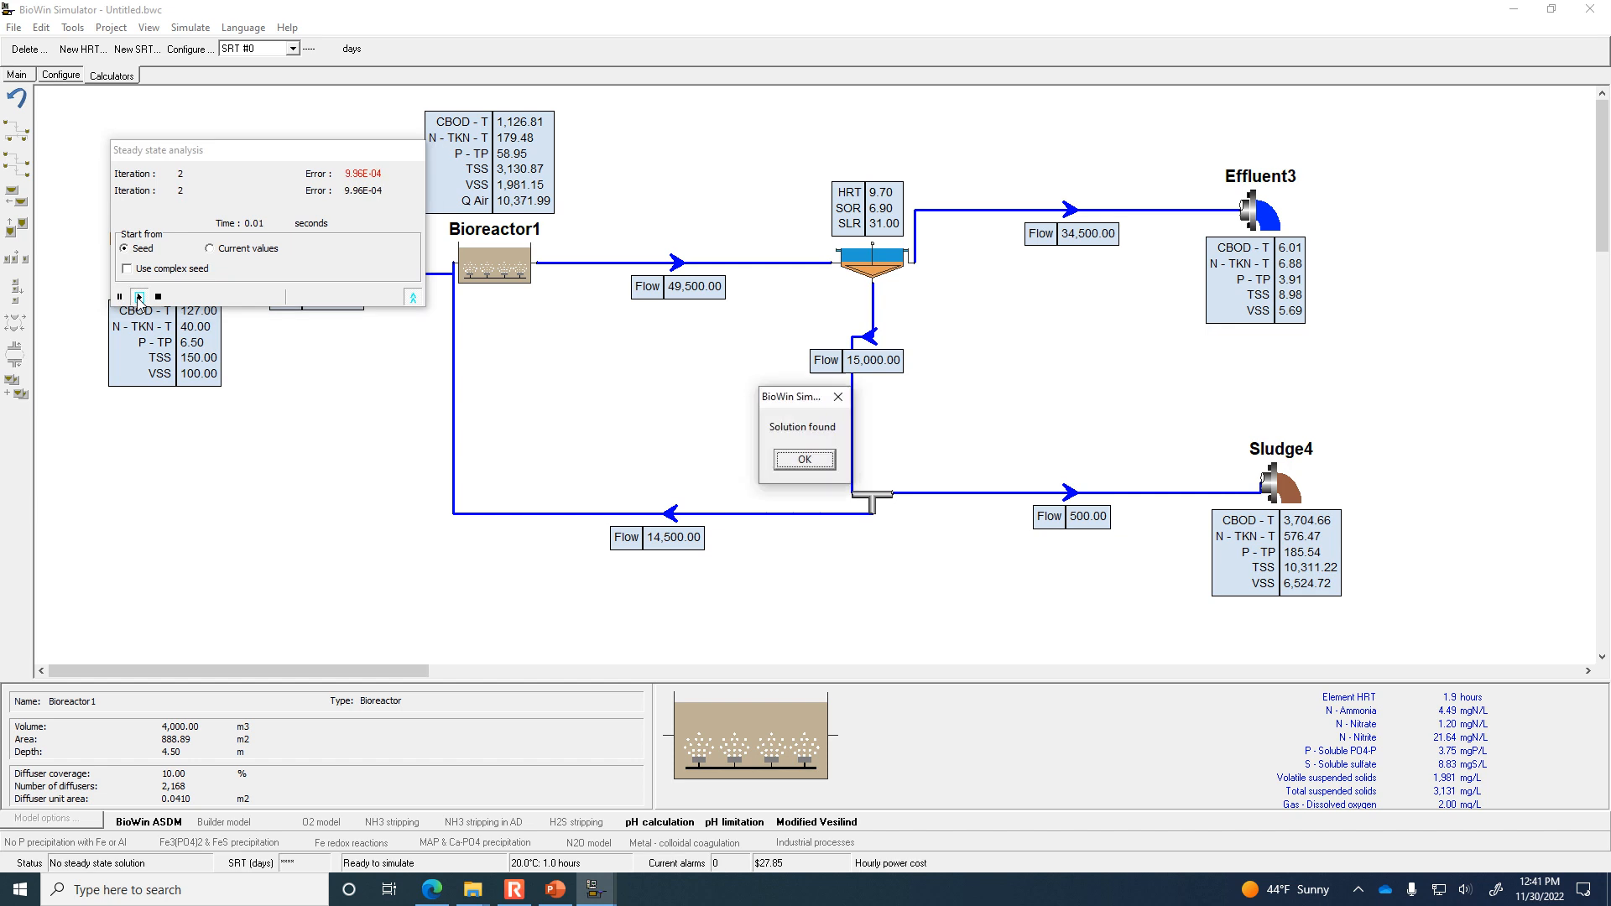
{"action": "left_click", "coordinate": [789, 451]}
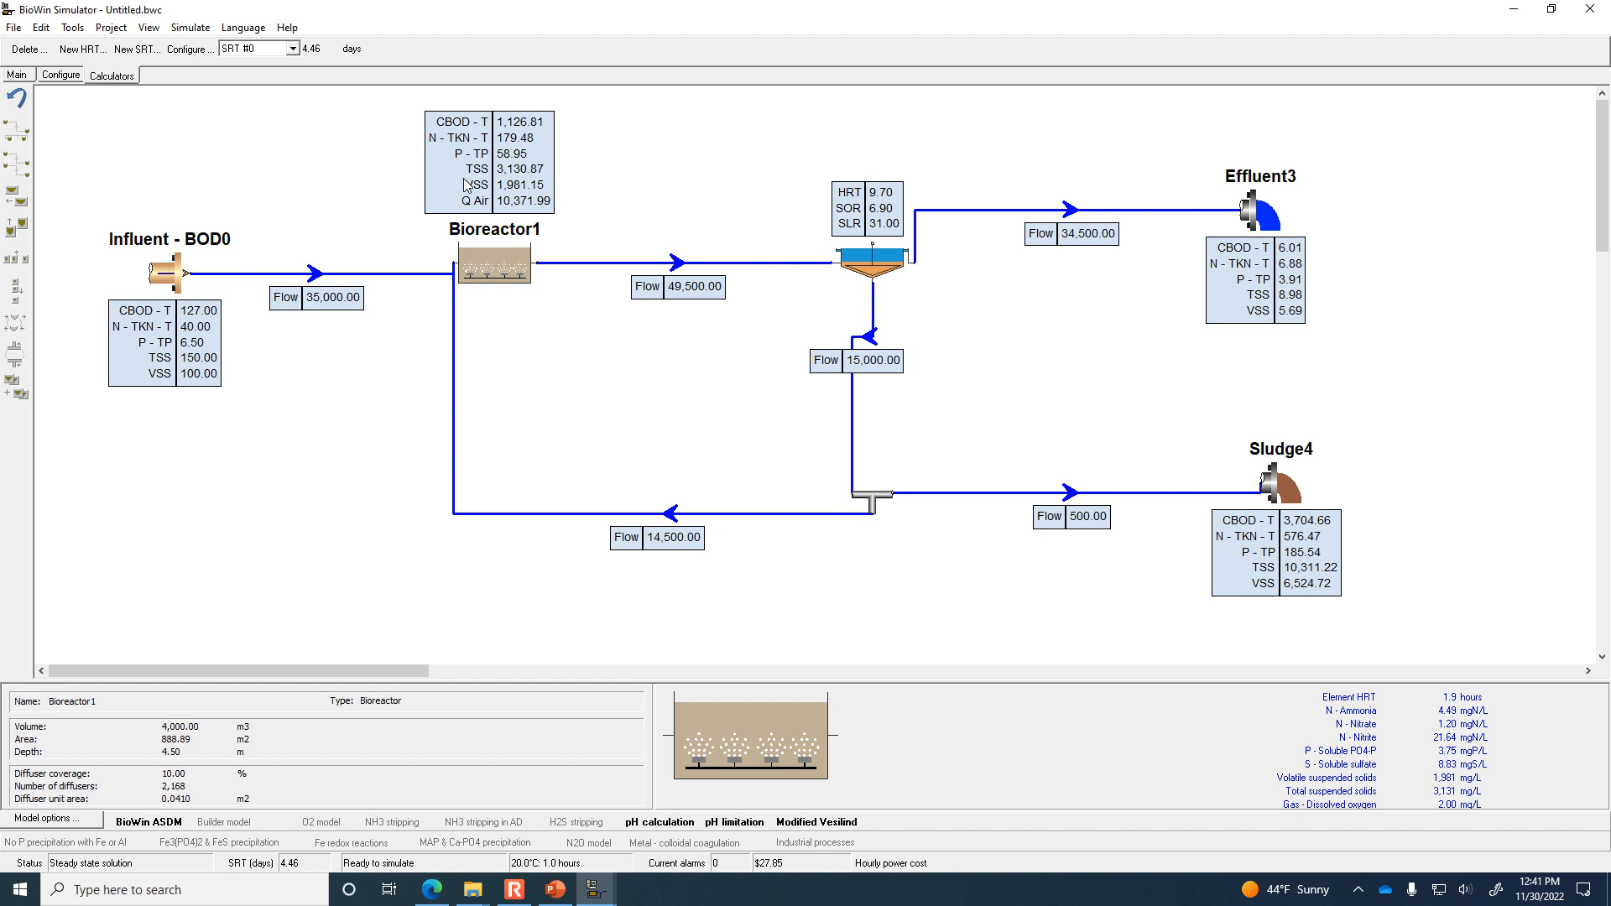
Examine the simulated data for the influent pipe, Bioreactor1 and its outlet pipe, Sludge4 and the waste pipe.
{"action": "left_click", "coordinate": [459, 275]}
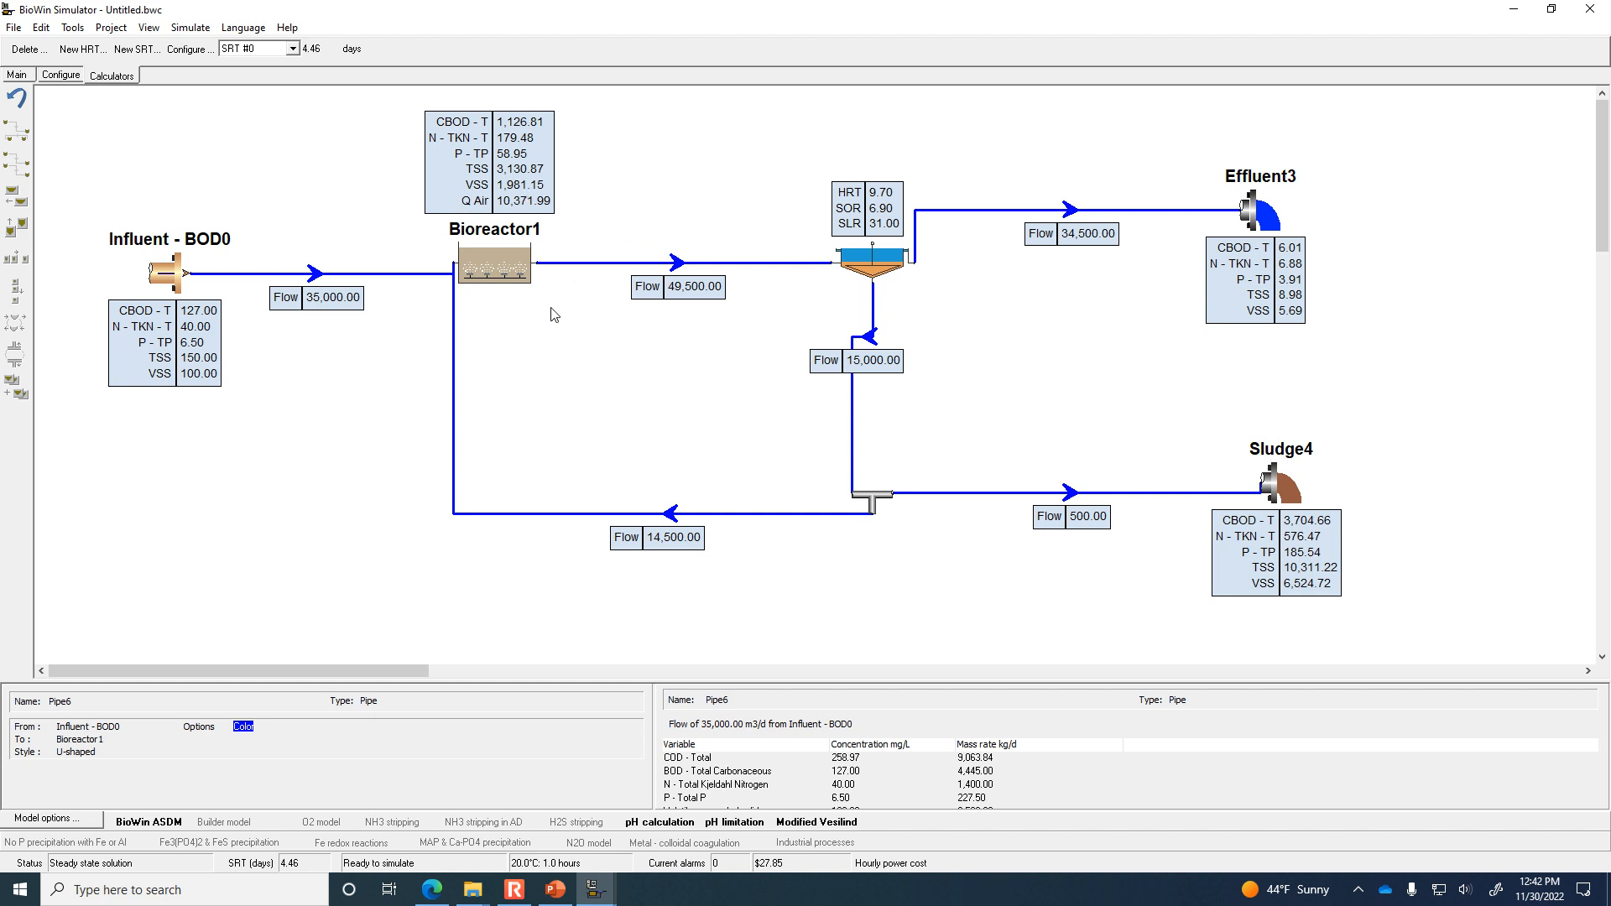
{"action": "left_click", "coordinate": [467, 274]}
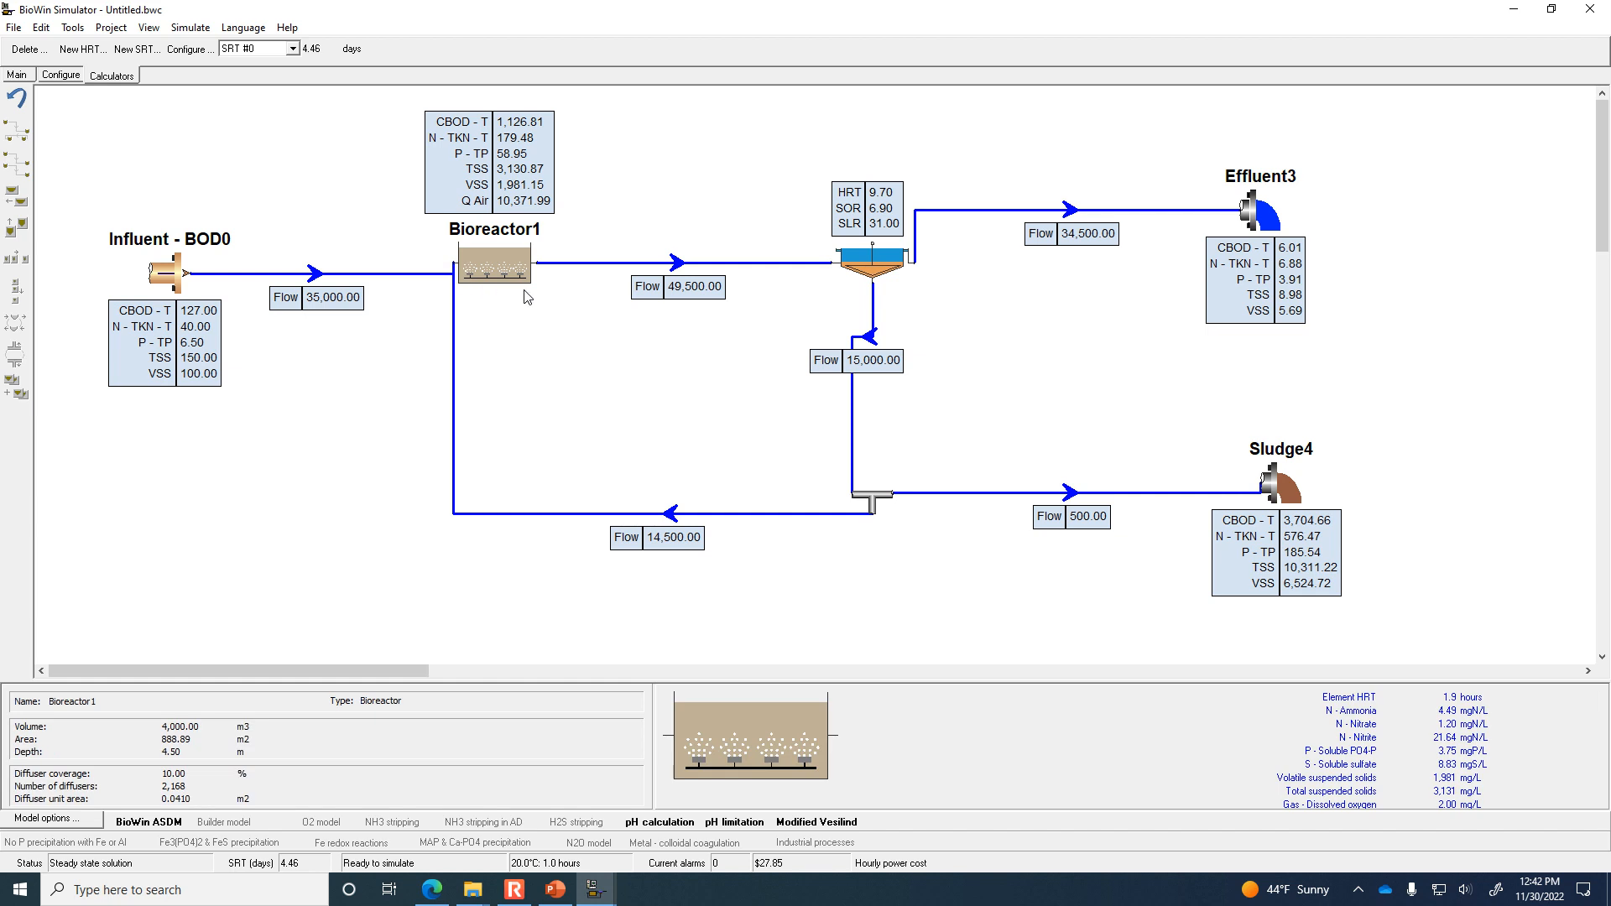
{"action": "left_click", "coordinate": [669, 264]}
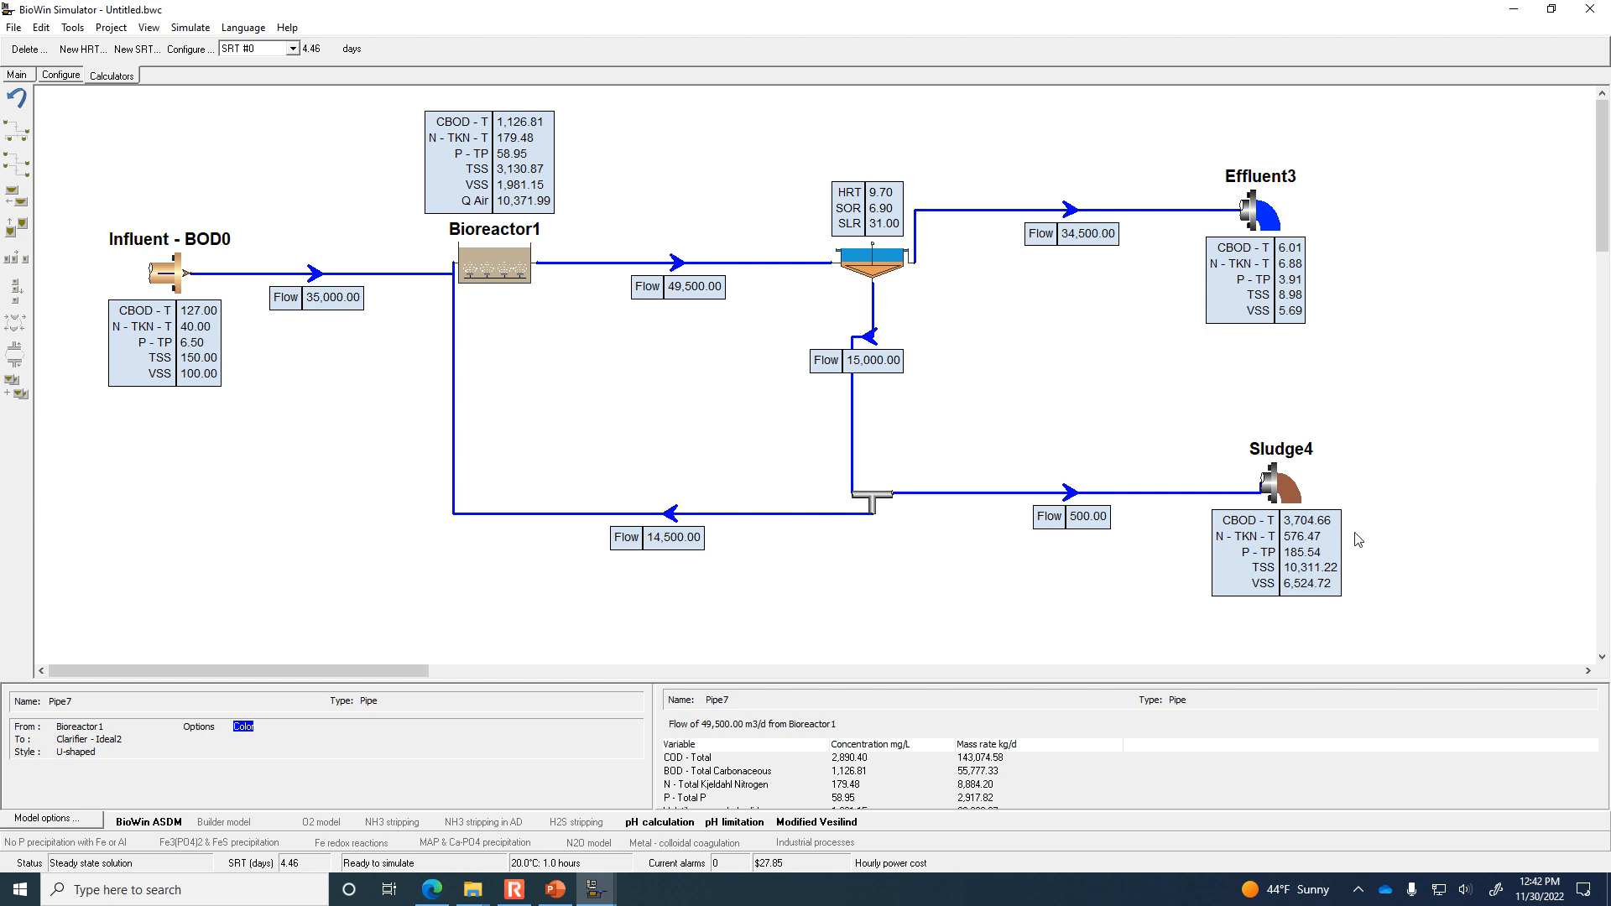
{"action": "left_click", "coordinate": [1288, 478]}
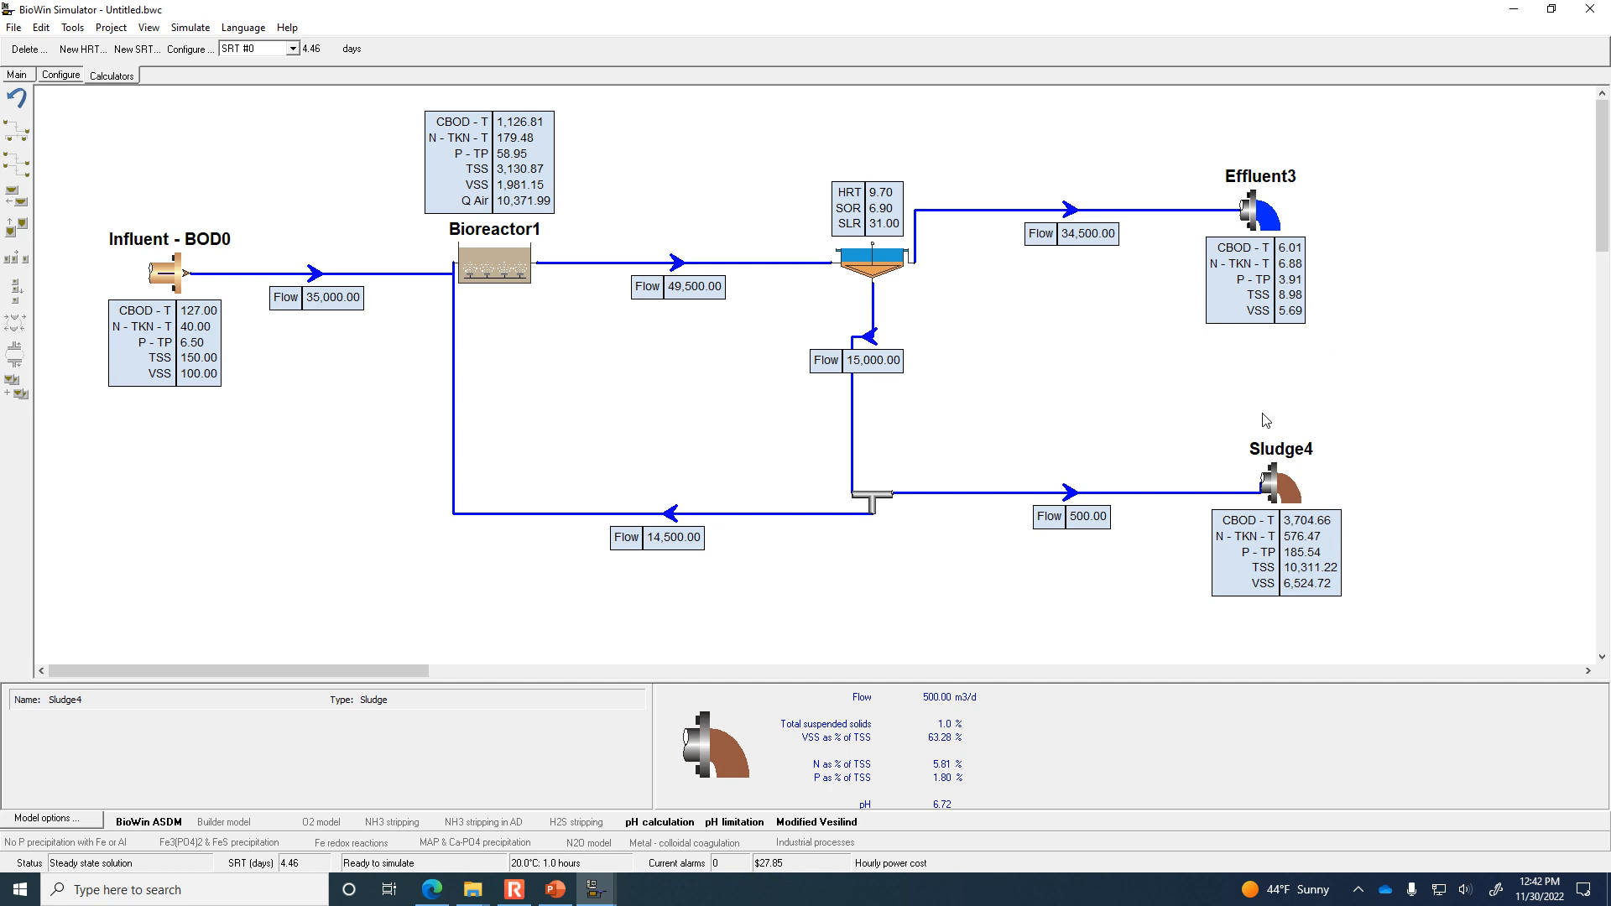
{"action": "left_click", "coordinate": [1255, 495]}
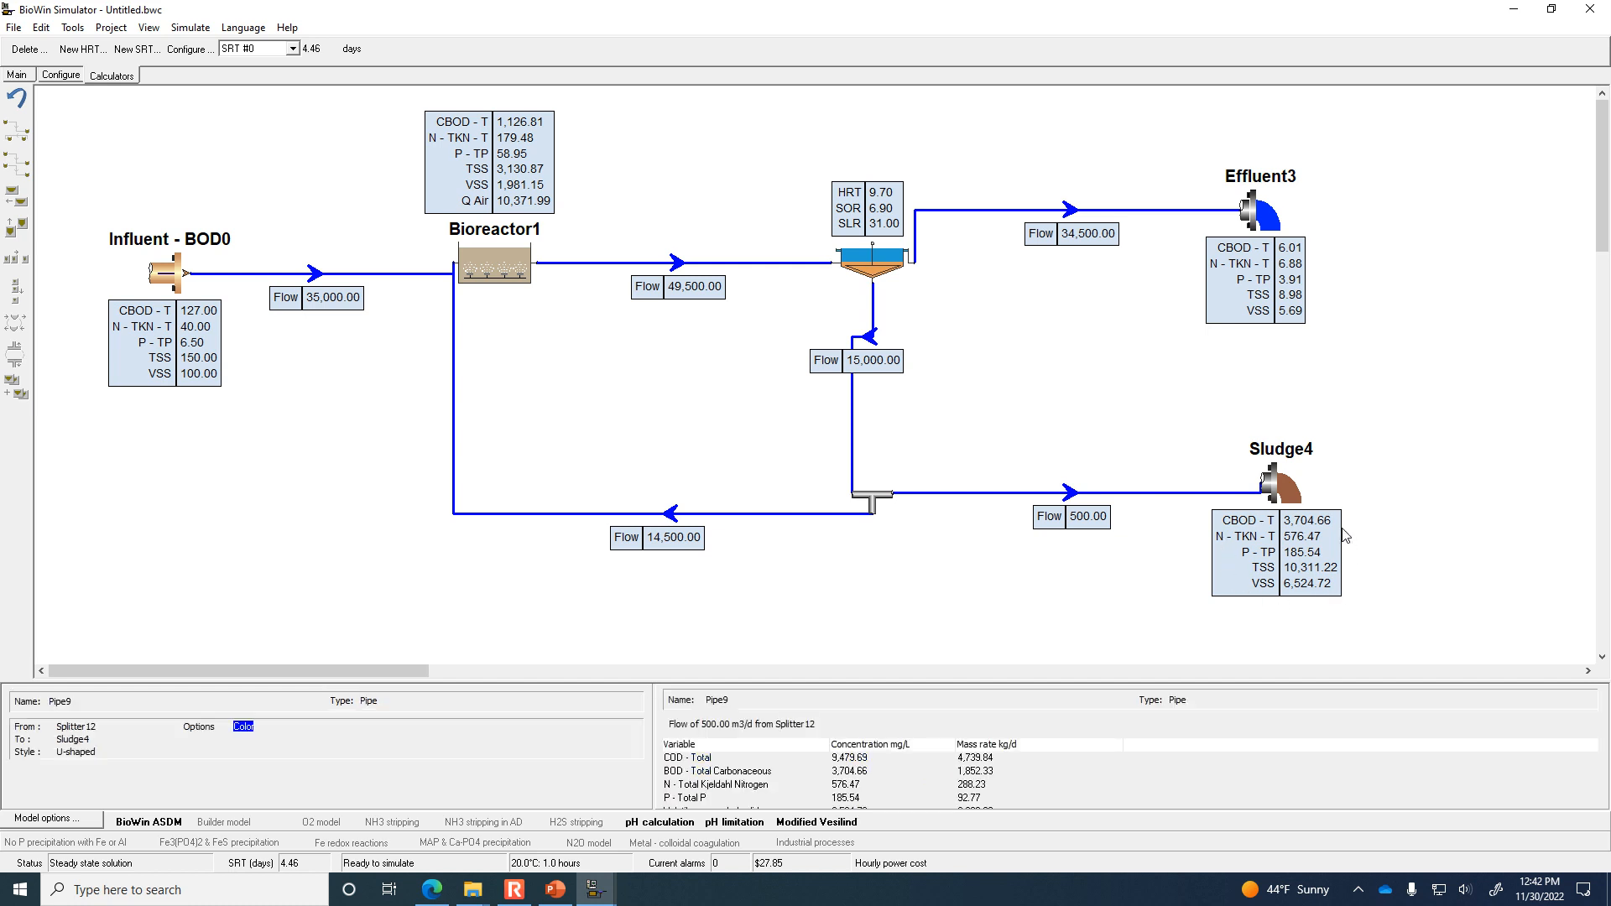
Review the effluent quality and minimum aerator size questions on the PowerPoint Example #1 slide and return to BioWin.
{"action": "left_click", "coordinate": [555, 890]}
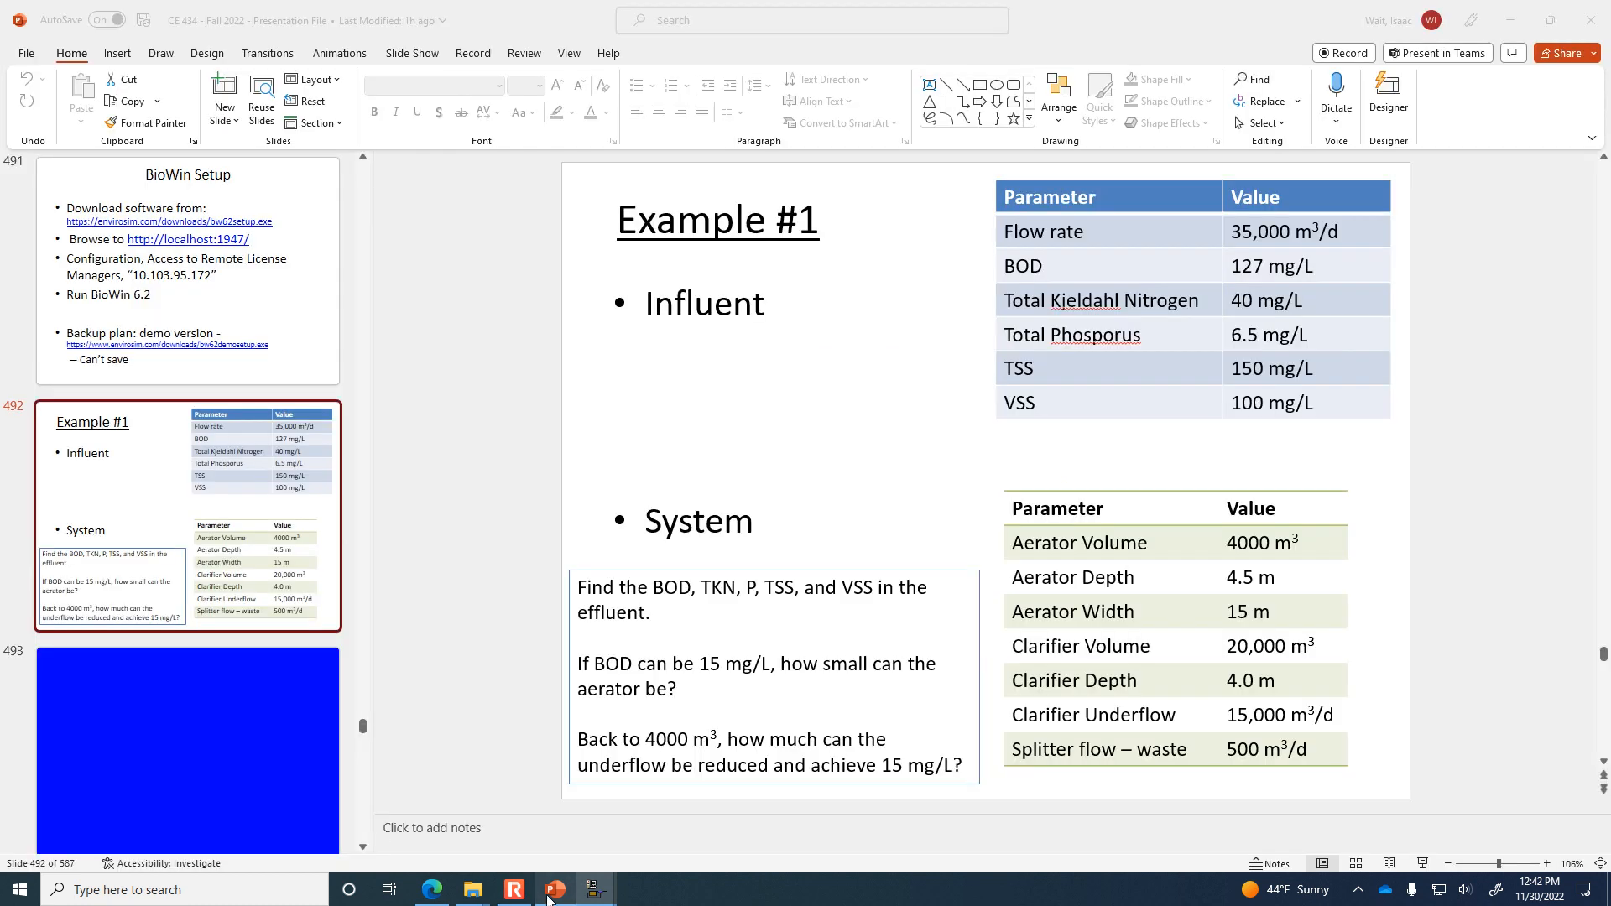
{"action": "left_click_drag", "start_coordinate": [653, 614], "coordinate": [505, 579]}
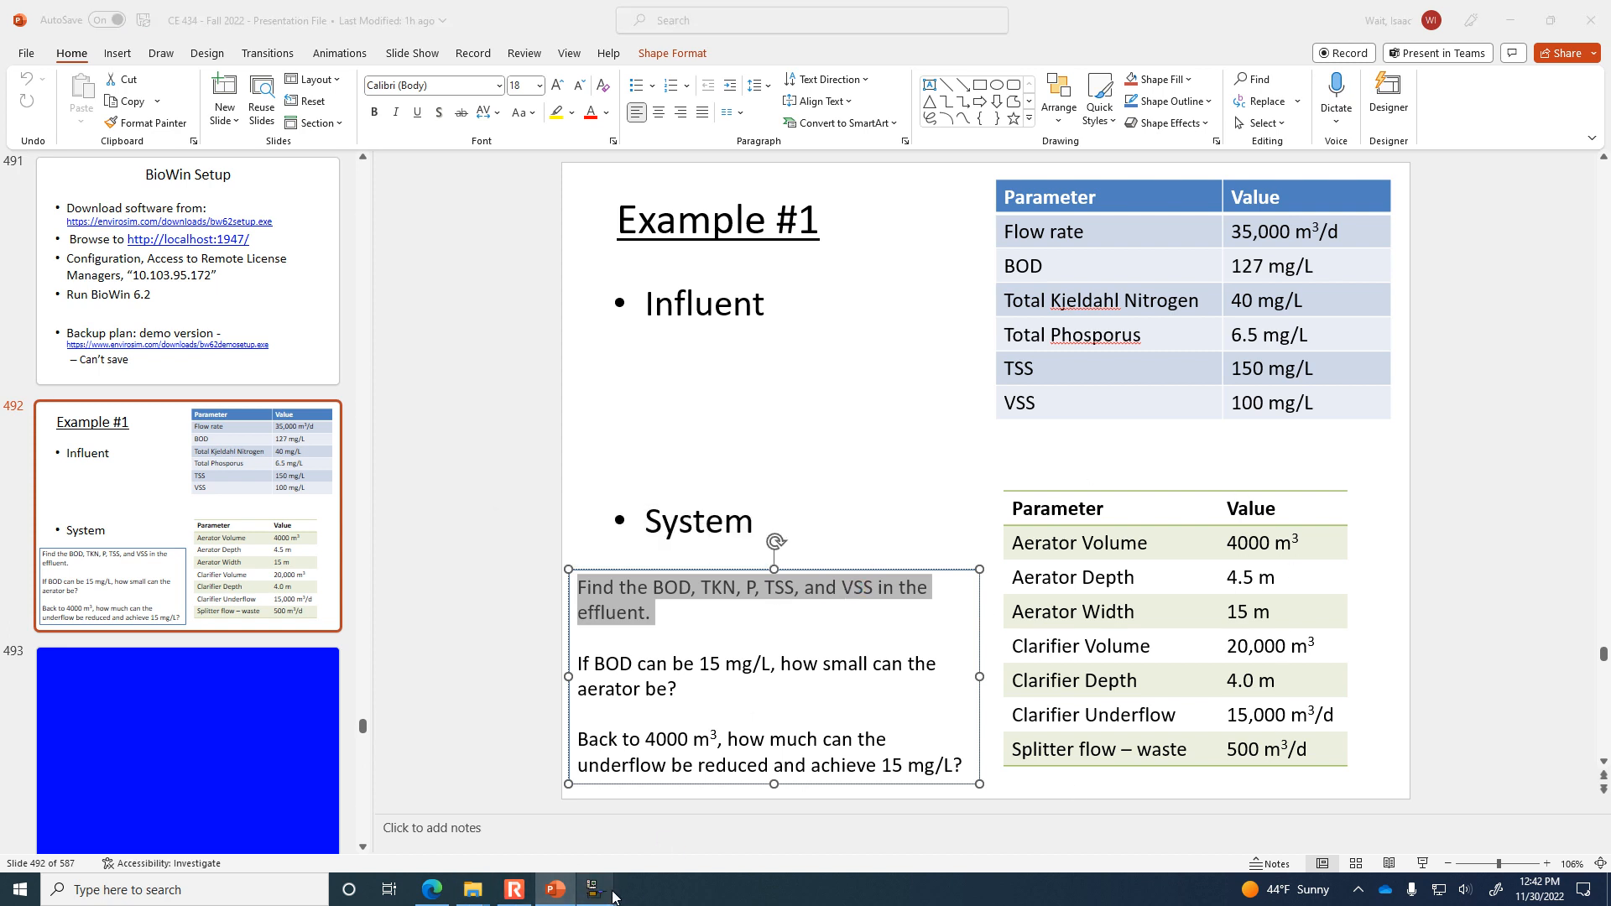
{"action": "mouse_move", "coordinate": [617, 893]}
{"action": "left_click", "coordinate": [680, 853]}
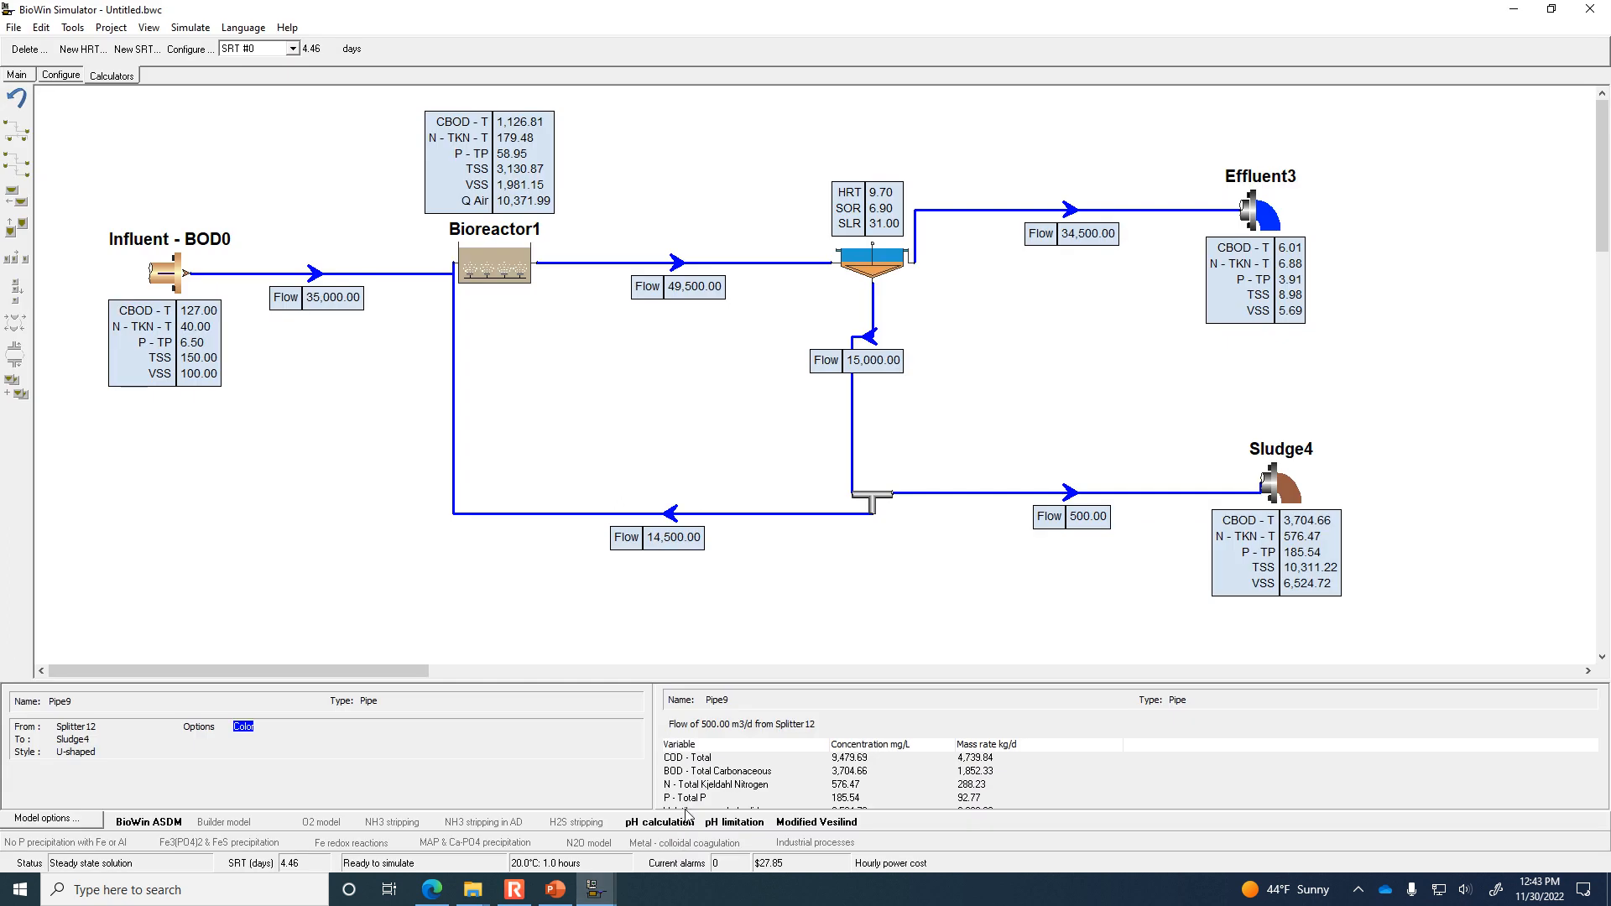
{"action": "left_click", "coordinate": [557, 894]}
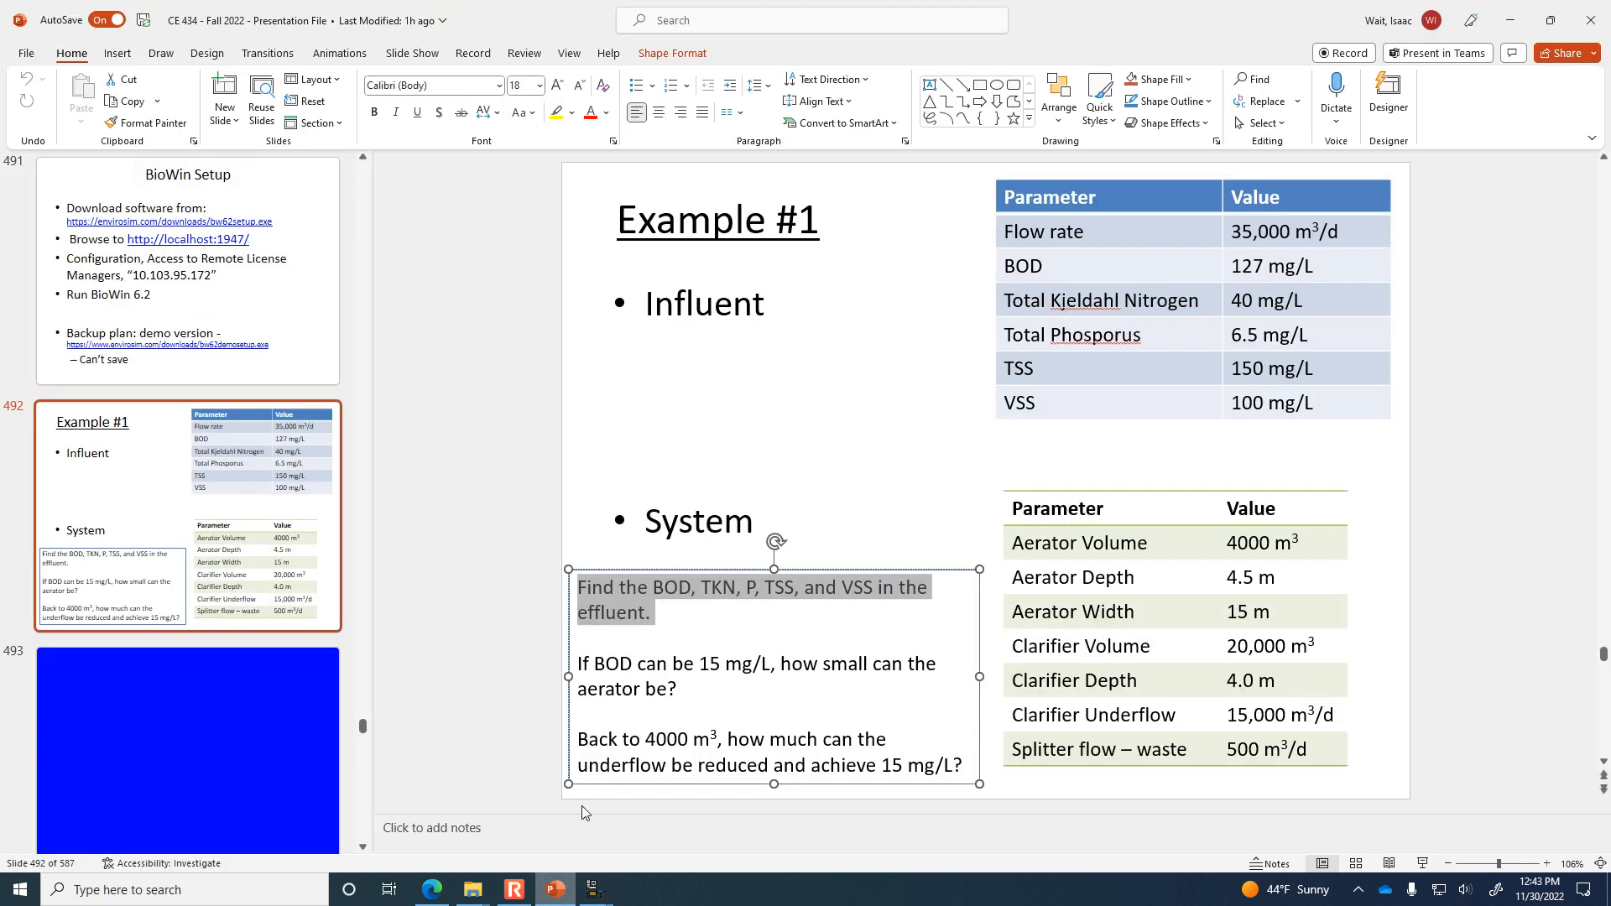
{"action": "left_click_drag", "start_coordinate": [684, 690], "coordinate": [556, 655]}
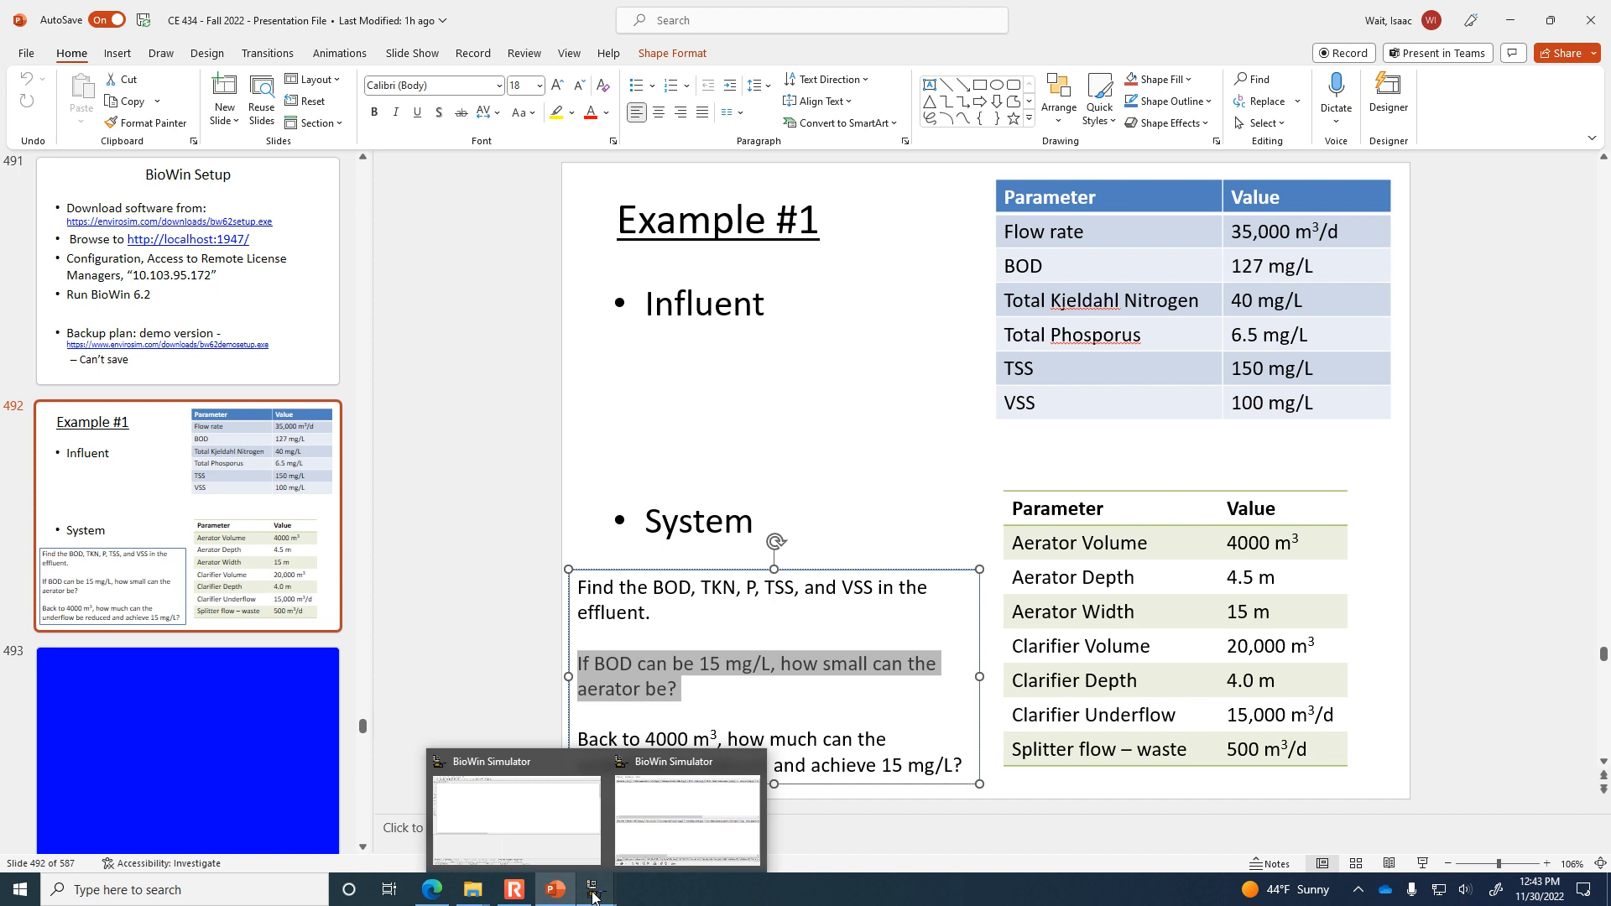
{"action": "left_click", "coordinate": [593, 895]}
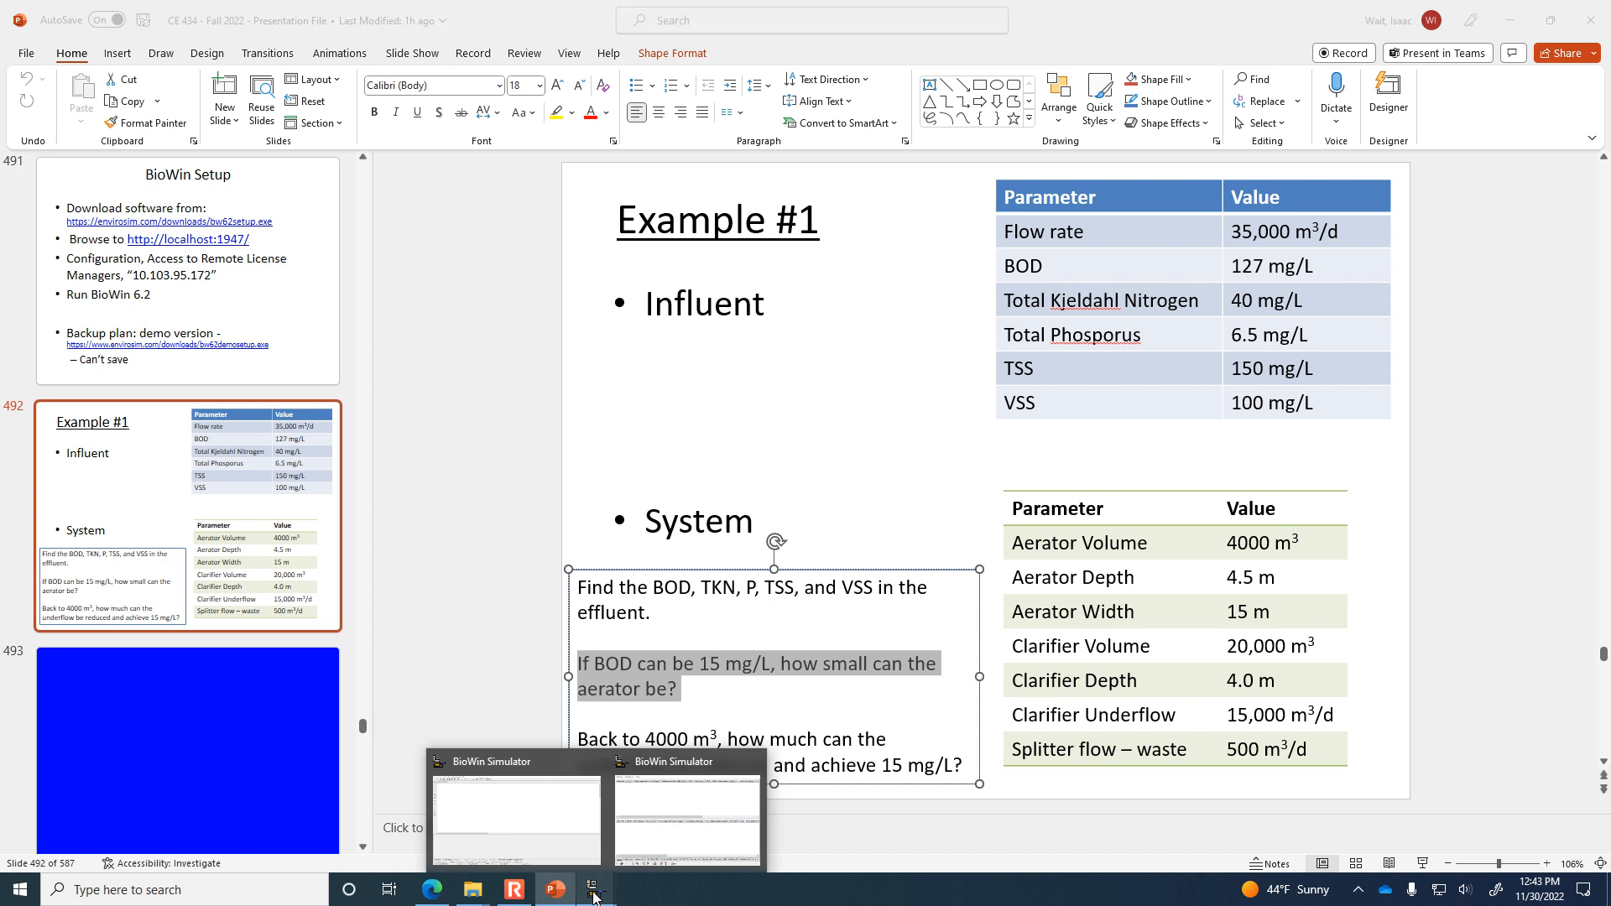
{"action": "left_click", "coordinate": [662, 831]}
Set Bioreactor1's volume to 2000 m3 and accept the new dimensions.
{"action": "left_click", "coordinate": [486, 235]}
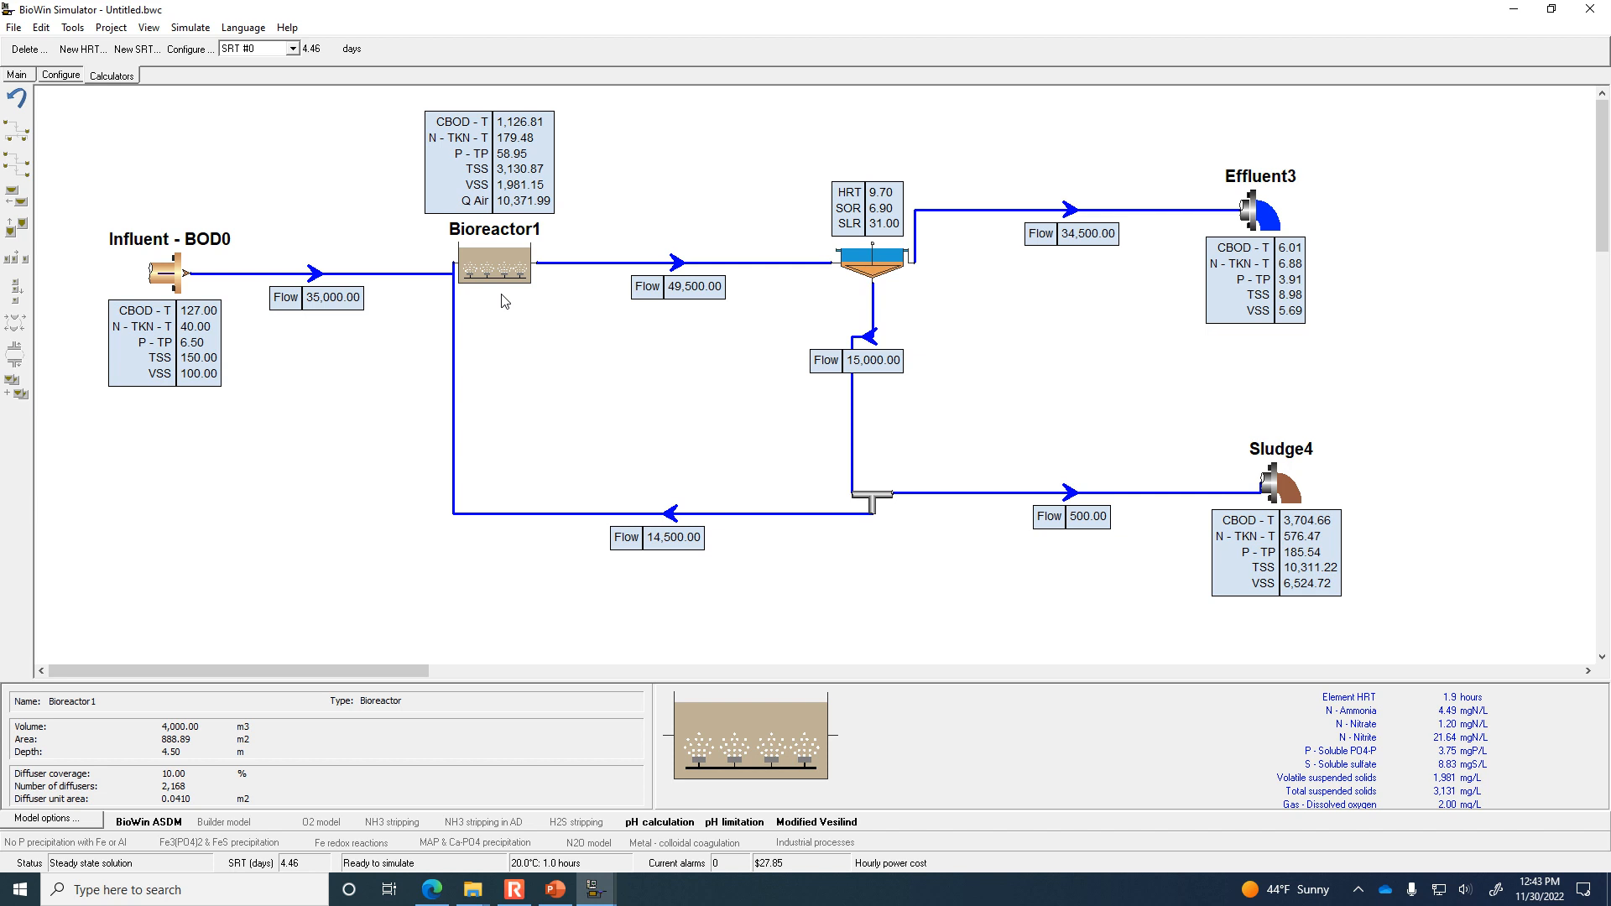
{"action": "double_click", "coordinate": [521, 267]}
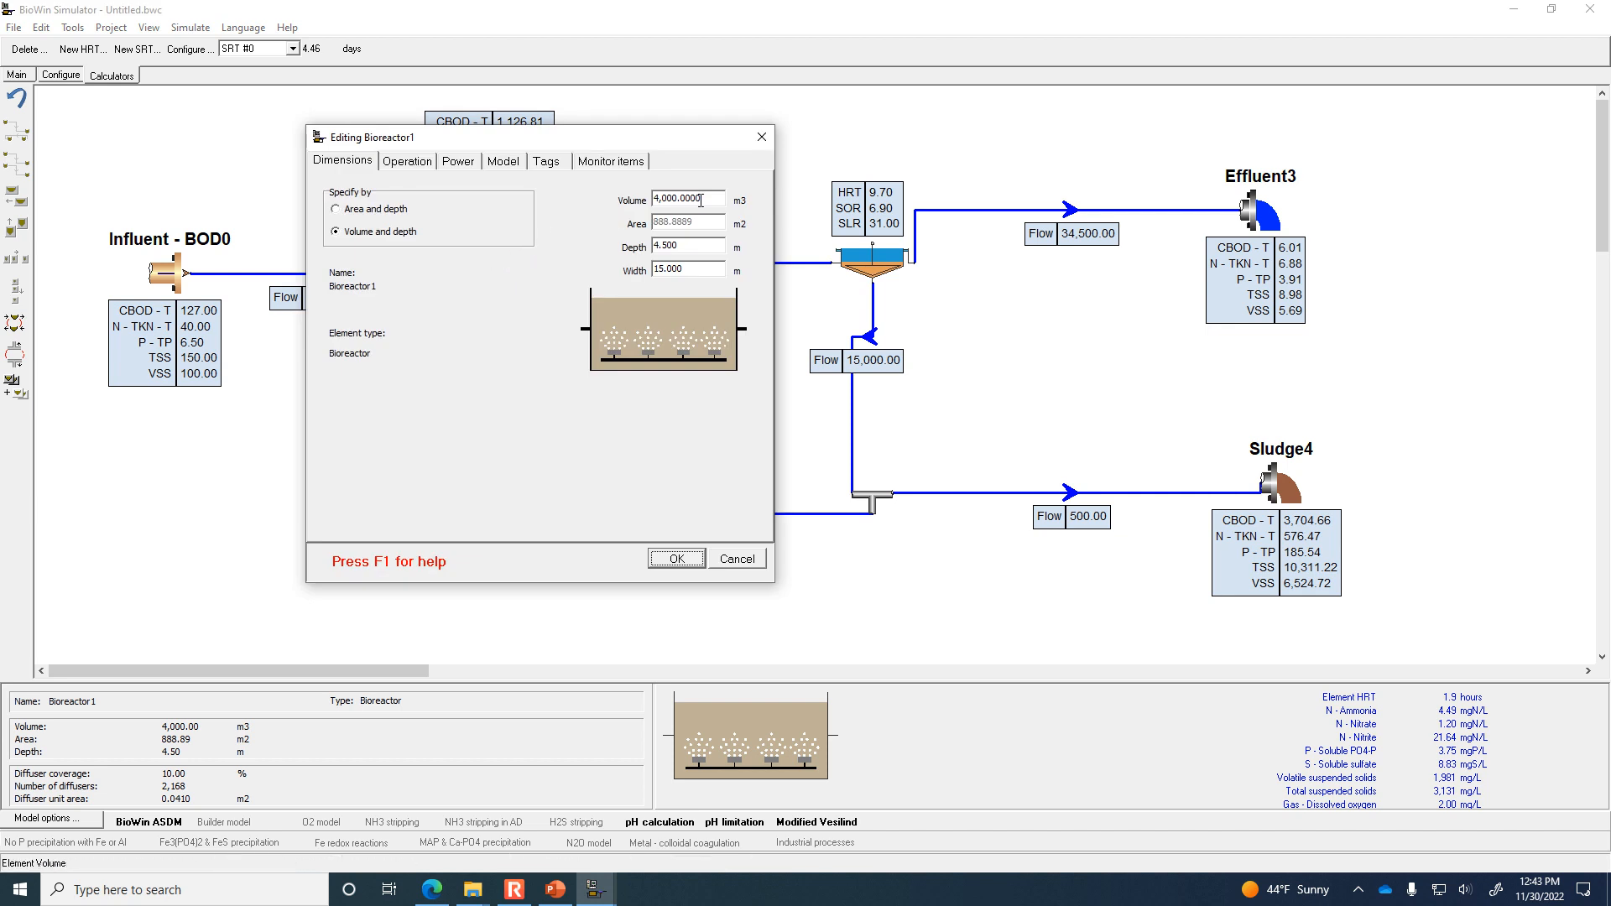
{"action": "left_click_drag", "start_coordinate": [690, 197], "coordinate": [533, 191]}
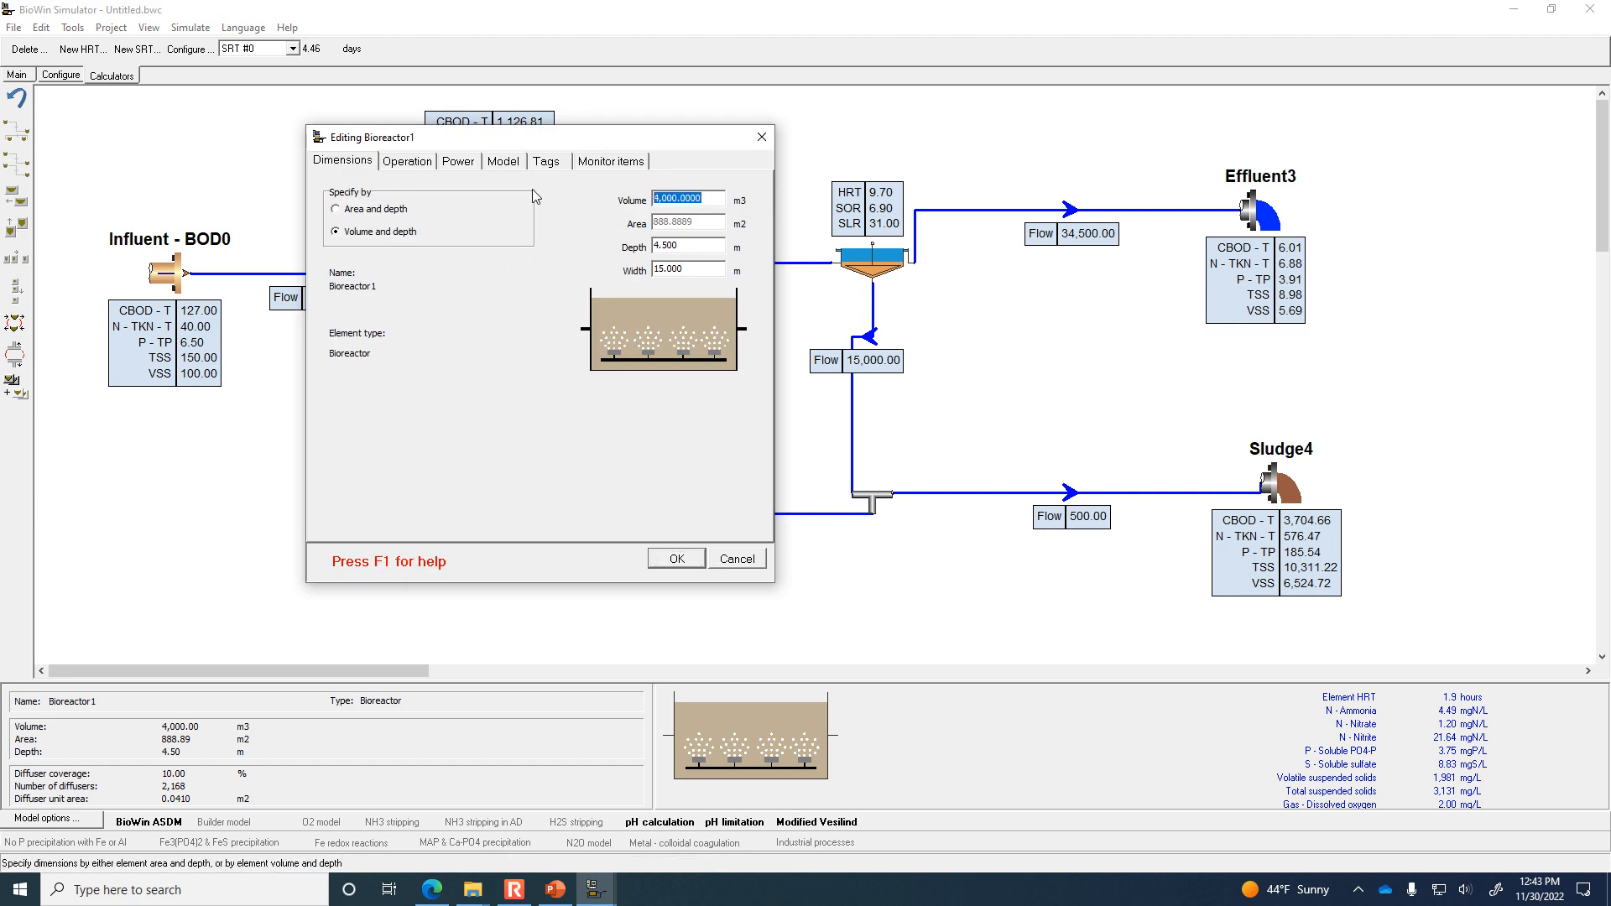
{"action": "type", "text": "2000"}
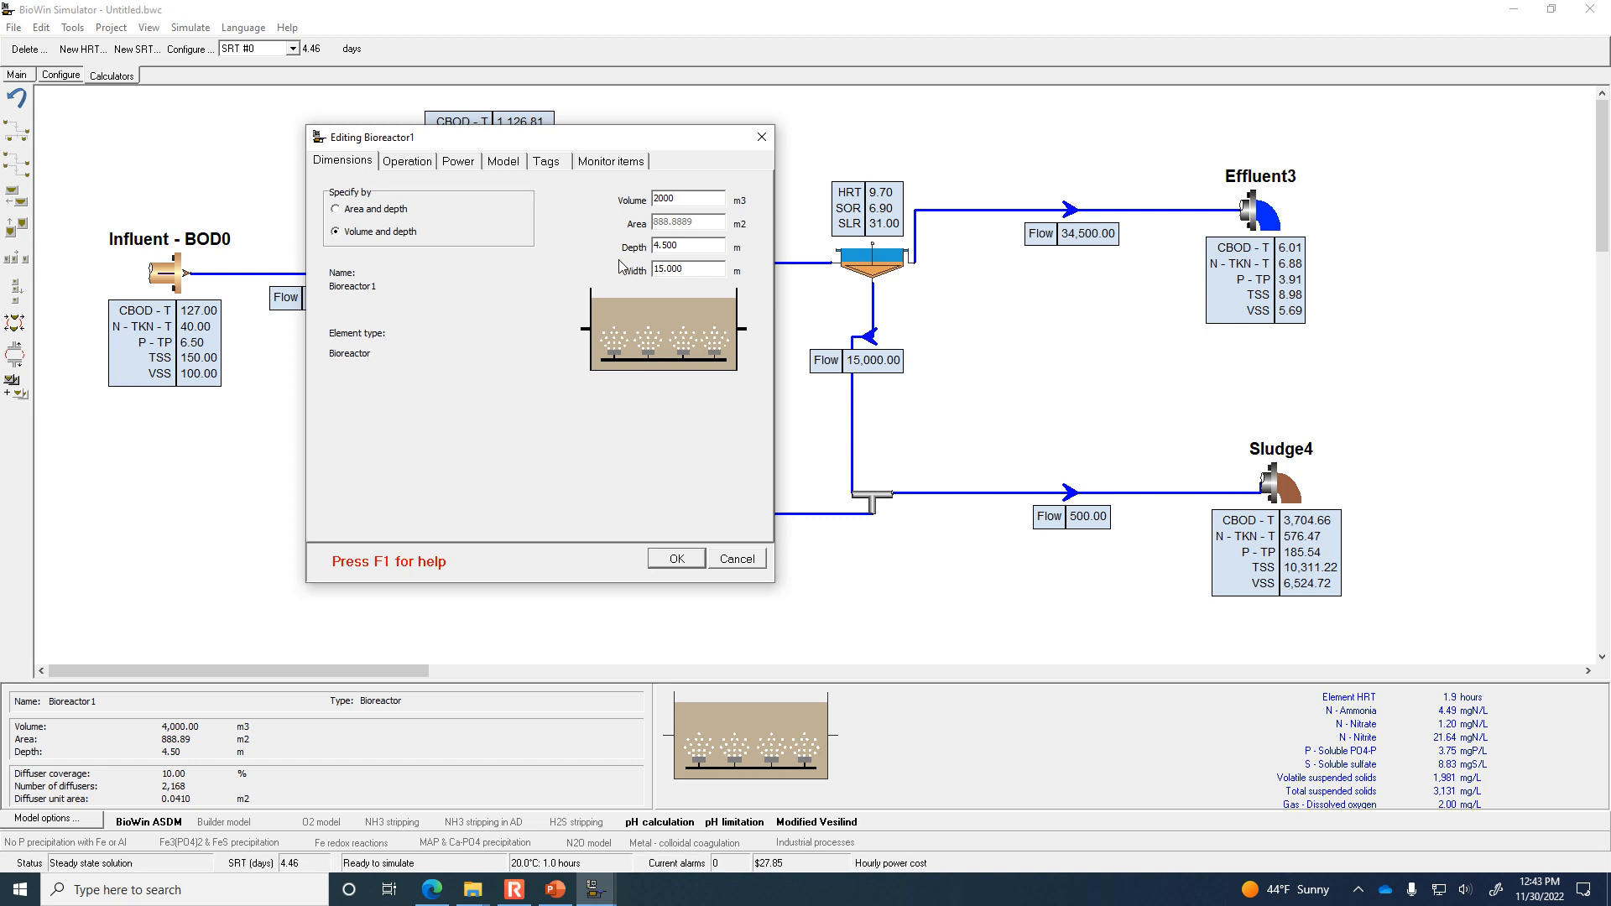
{"action": "left_click", "coordinate": [677, 559]}
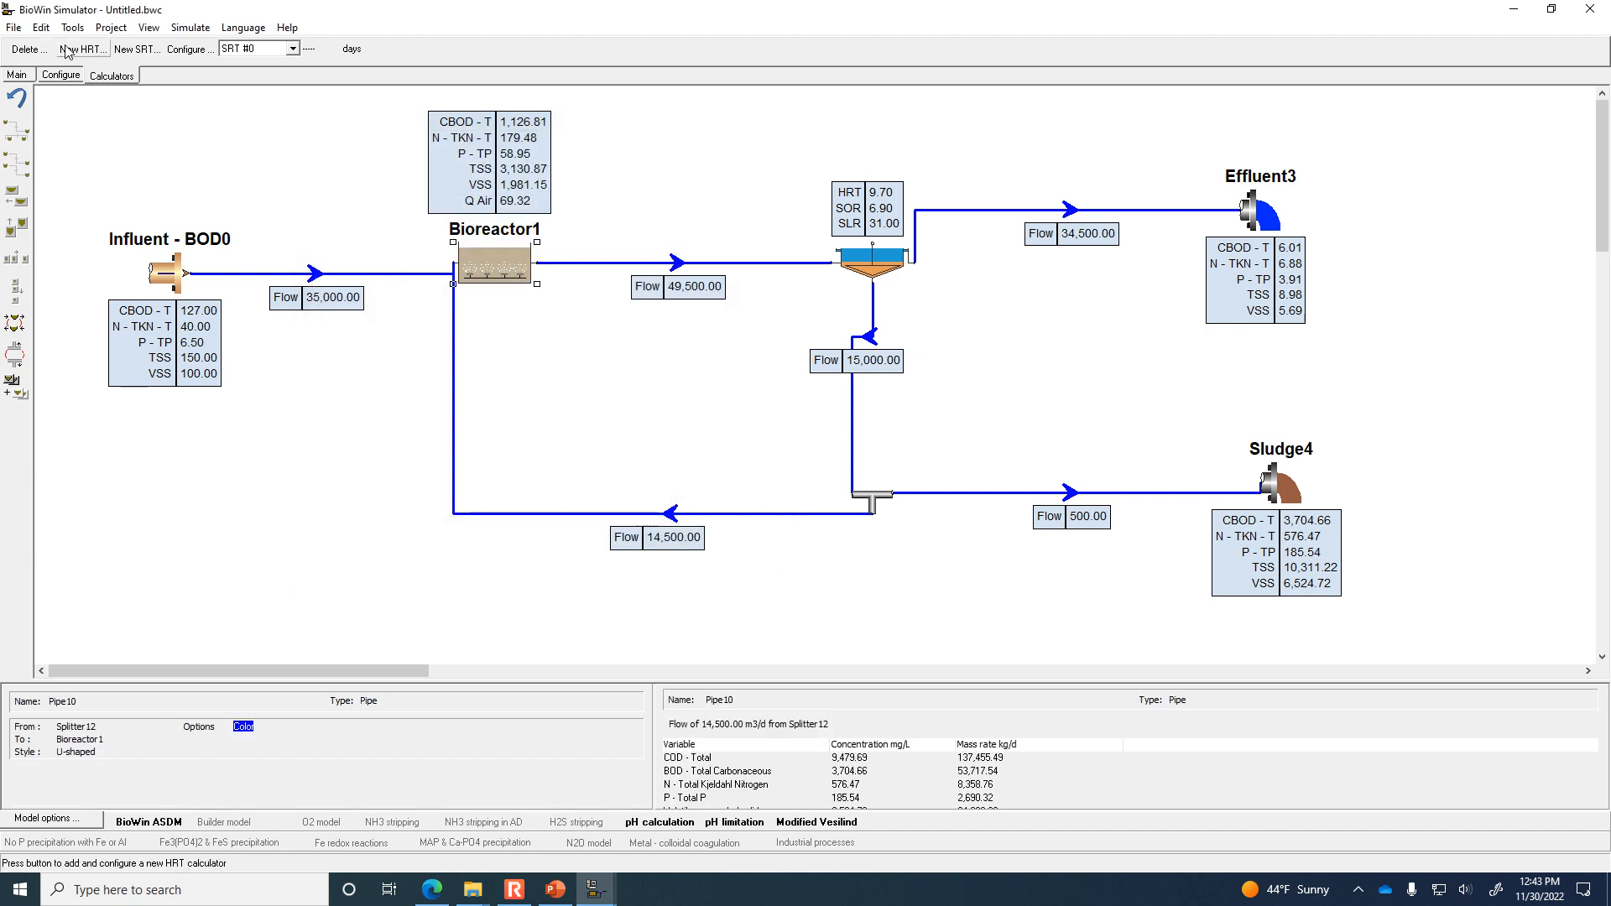
Run the steady state balance from seed values for the 2000 m3 Bioreactor1 and check the effluent BOD.
{"action": "left_click", "coordinate": [191, 28]}
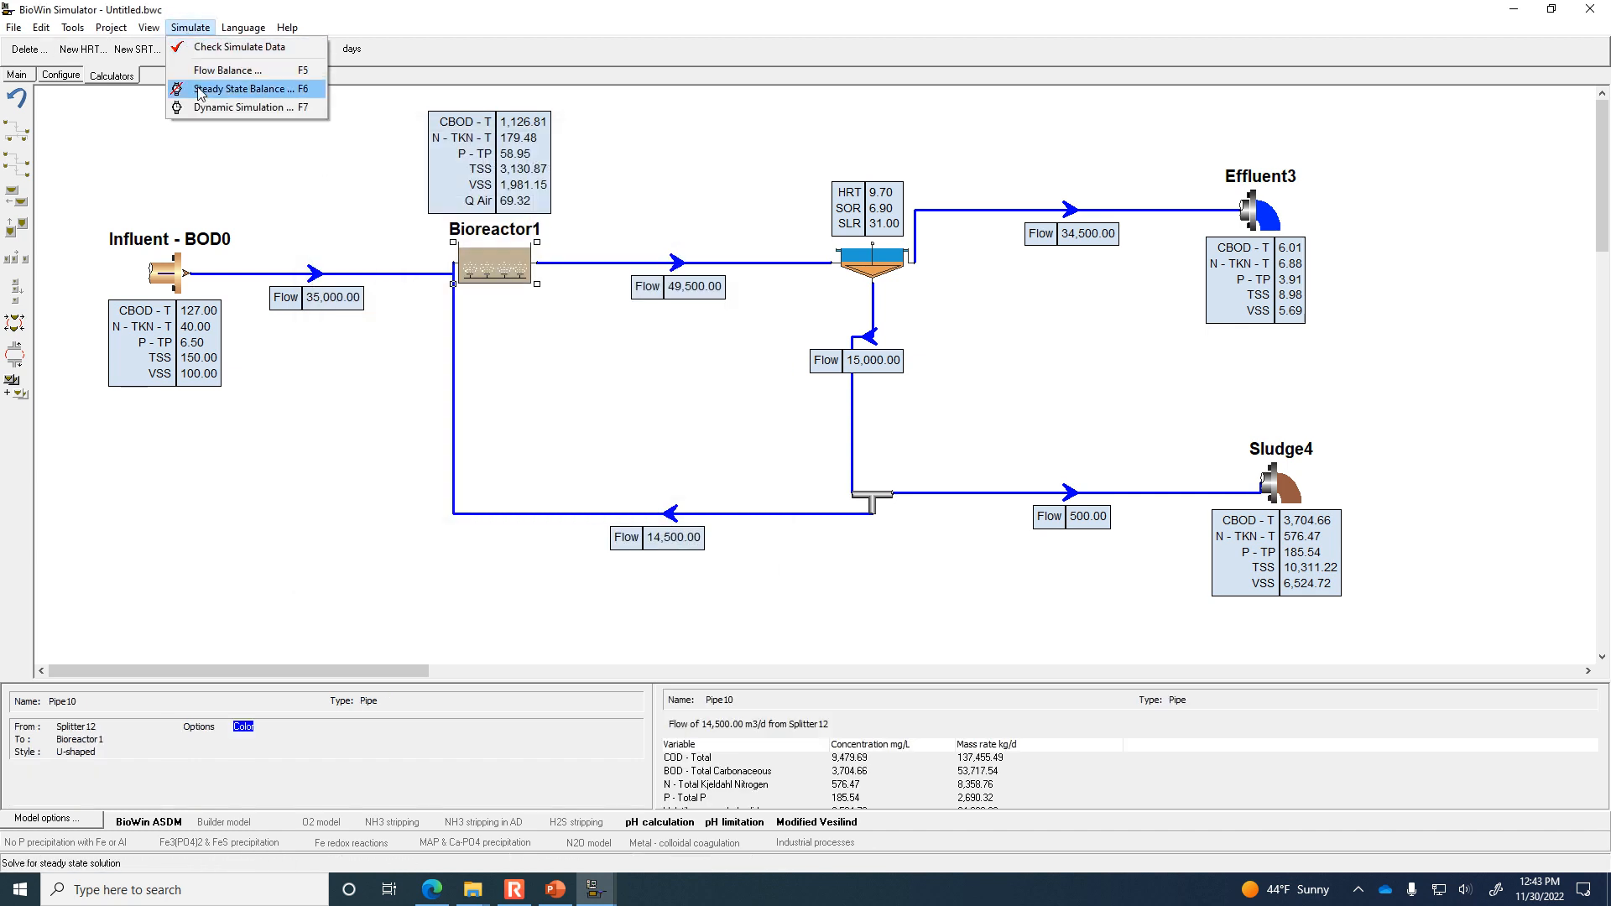
{"action": "left_click", "coordinate": [202, 89]}
{"action": "left_click", "coordinate": [140, 298]}
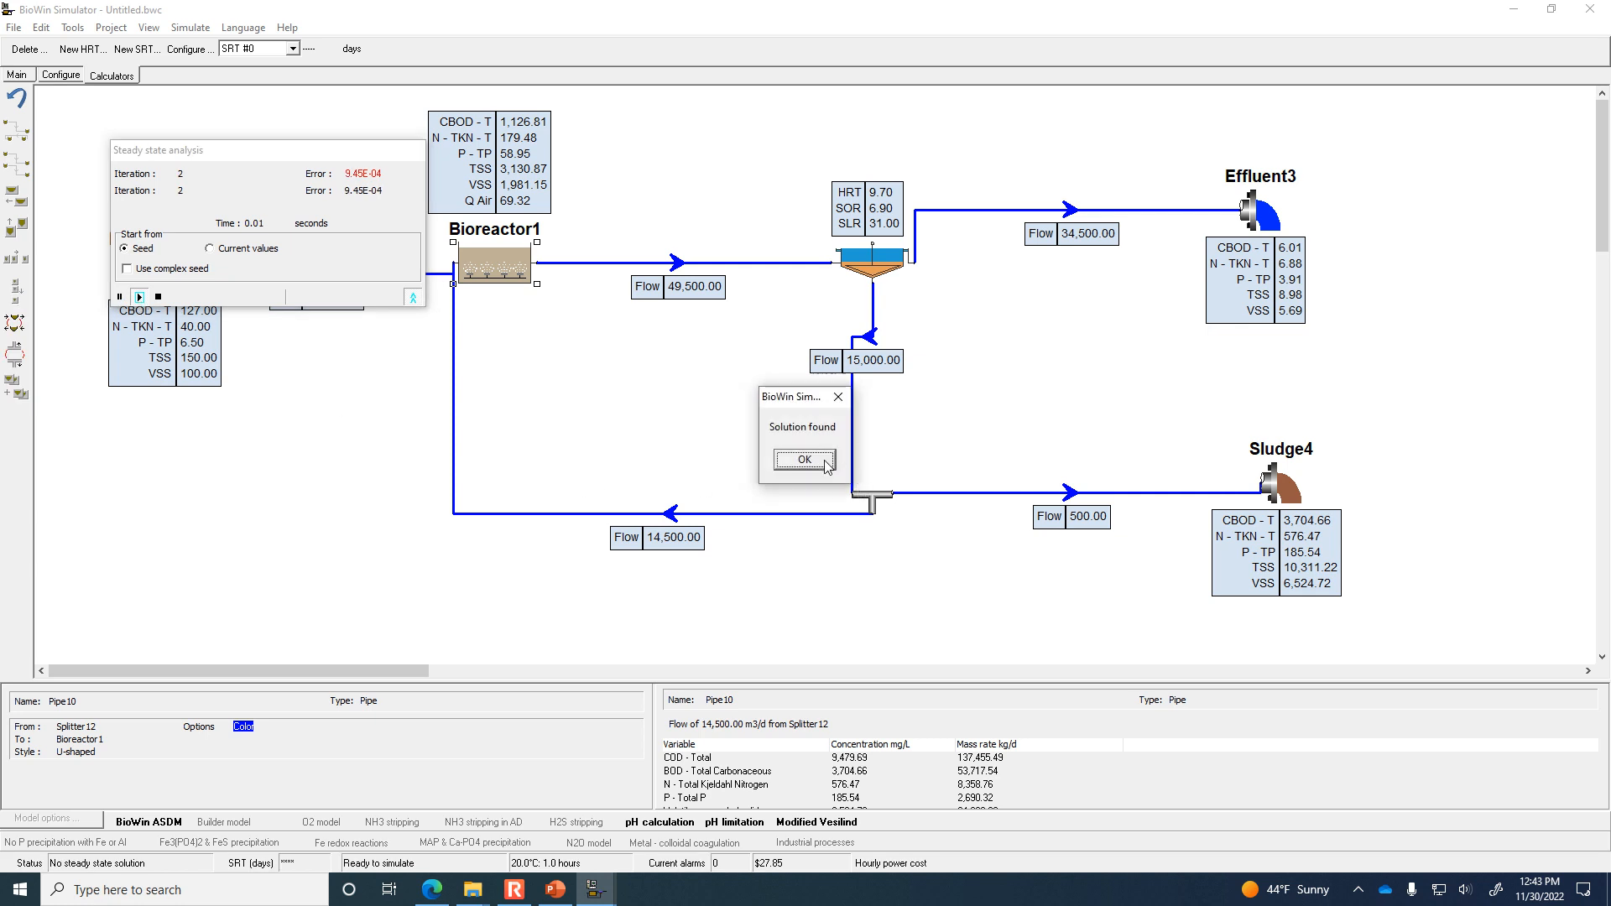
{"action": "left_click", "coordinate": [820, 462]}
{"action": "mouse_move", "coordinate": [1289, 231]}
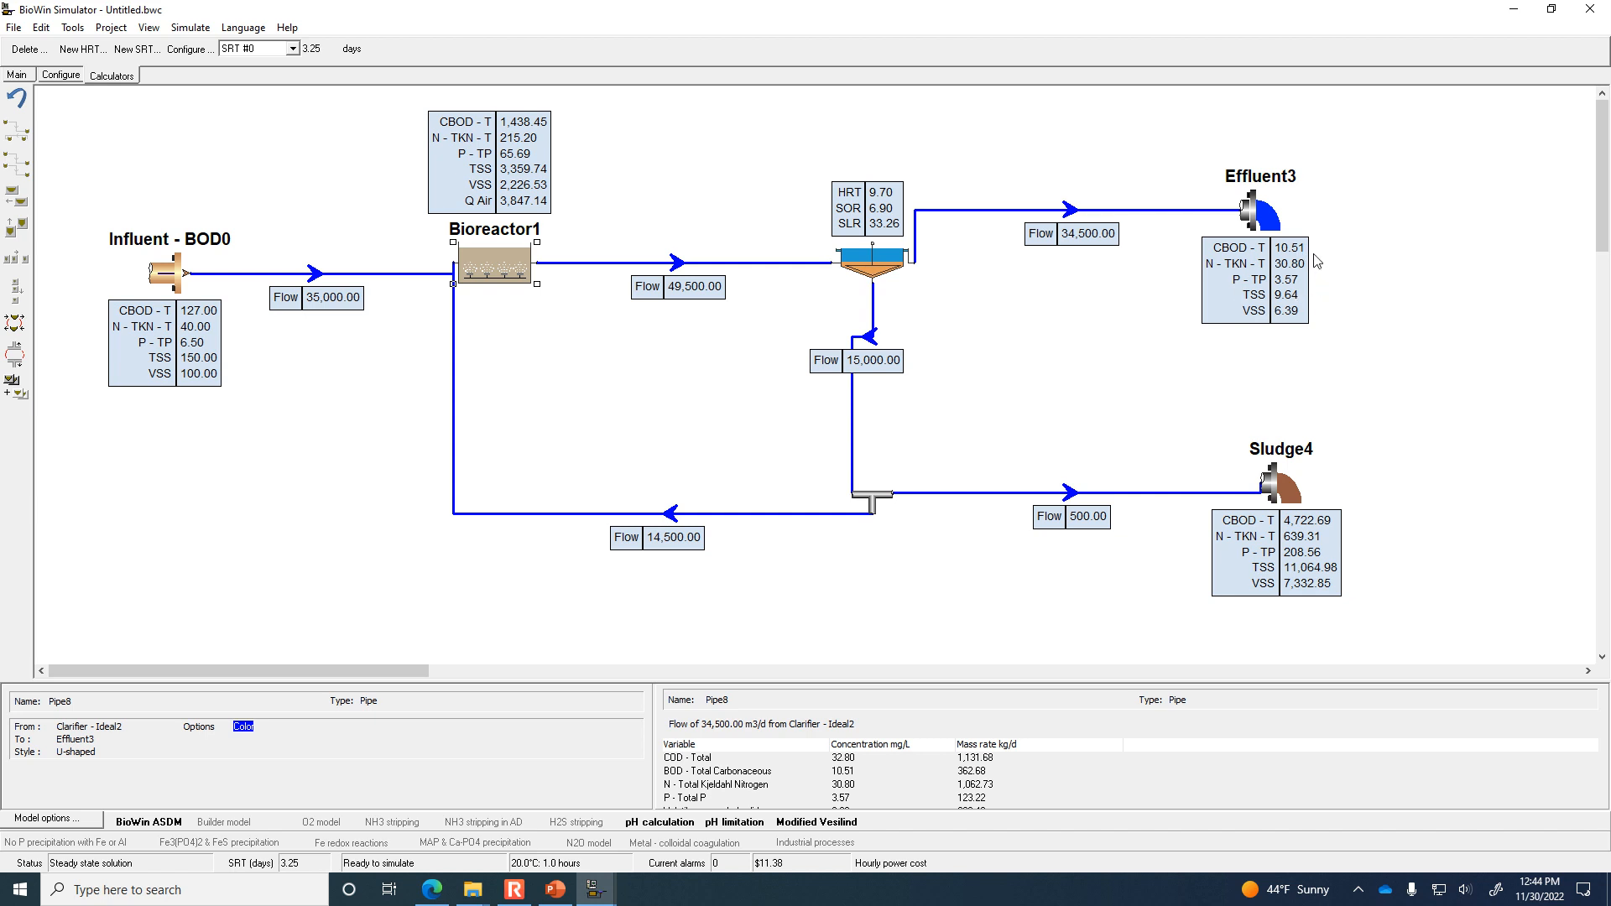
Set Bioreactor1's volume to 1000 m3 and accept the new dimensions.
{"action": "double_click", "coordinate": [499, 260]}
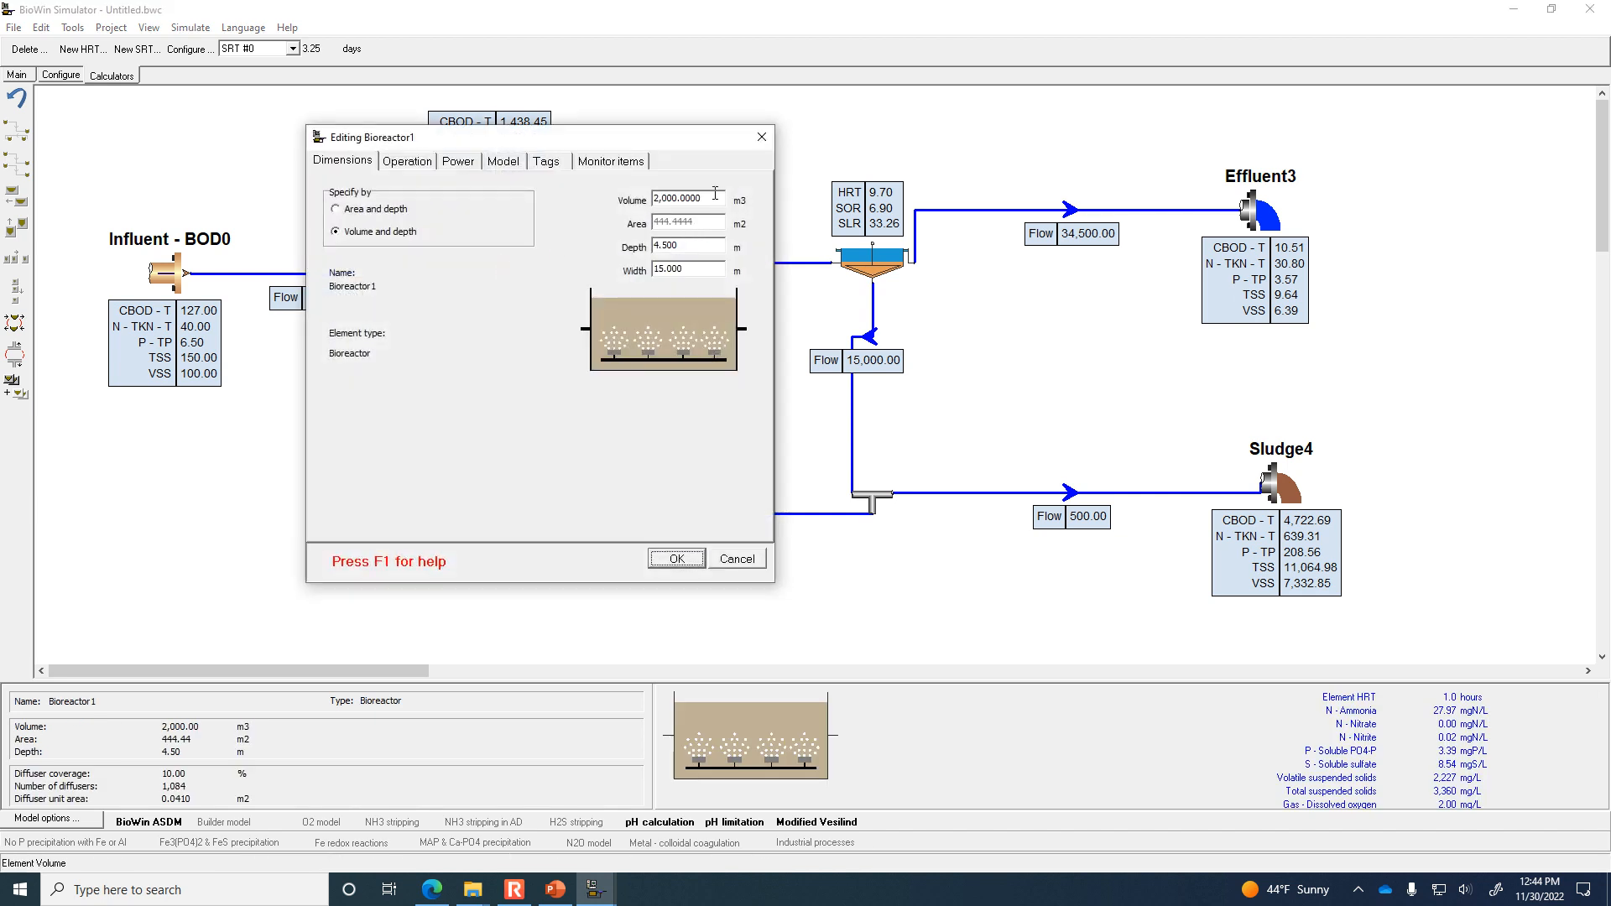
{"action": "double_click", "coordinate": [715, 193]}
{"action": "type", "text": "1000"}
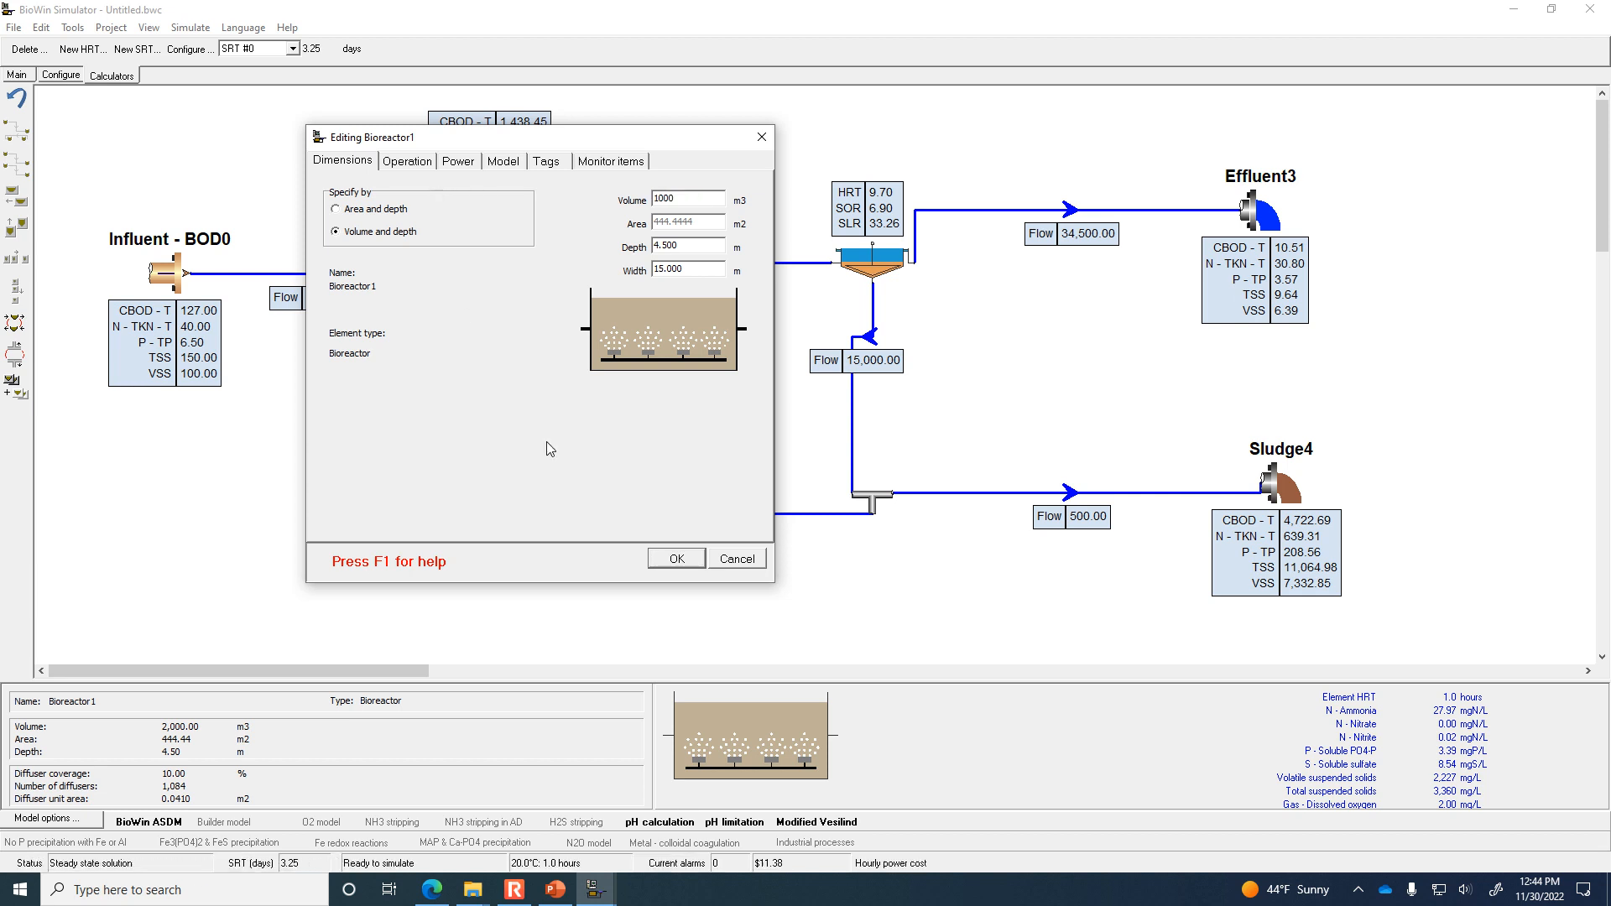
{"action": "left_click", "coordinate": [655, 561]}
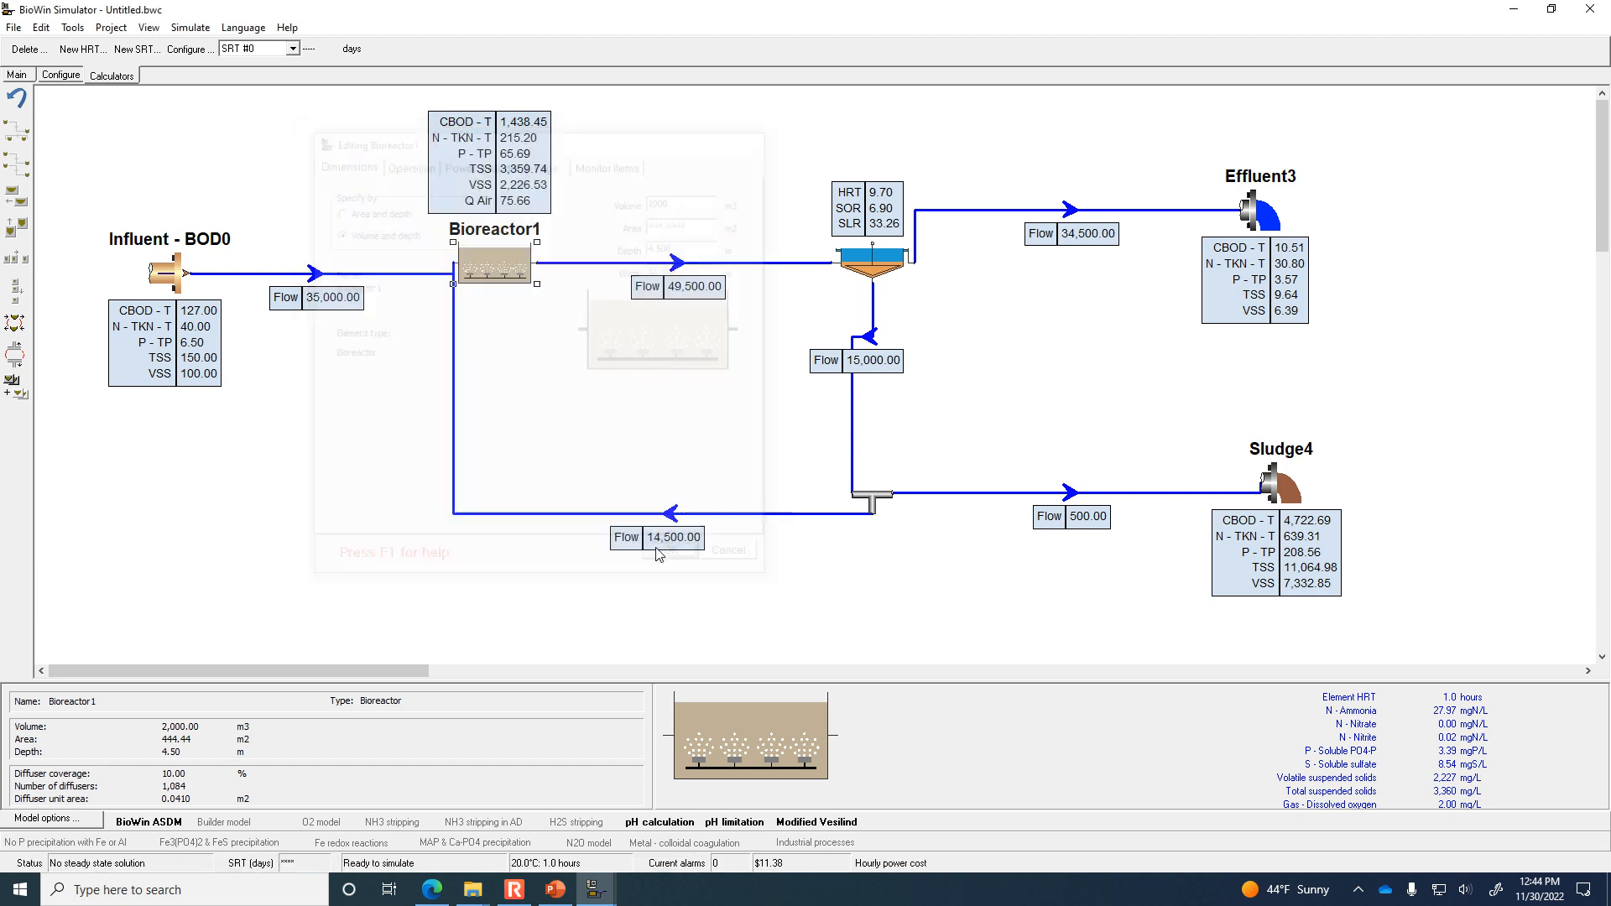
Run the steady state balance from seed values for the 1000 m3 Bioreactor1.
{"action": "left_click", "coordinate": [190, 27]}
{"action": "left_click", "coordinate": [210, 88]}
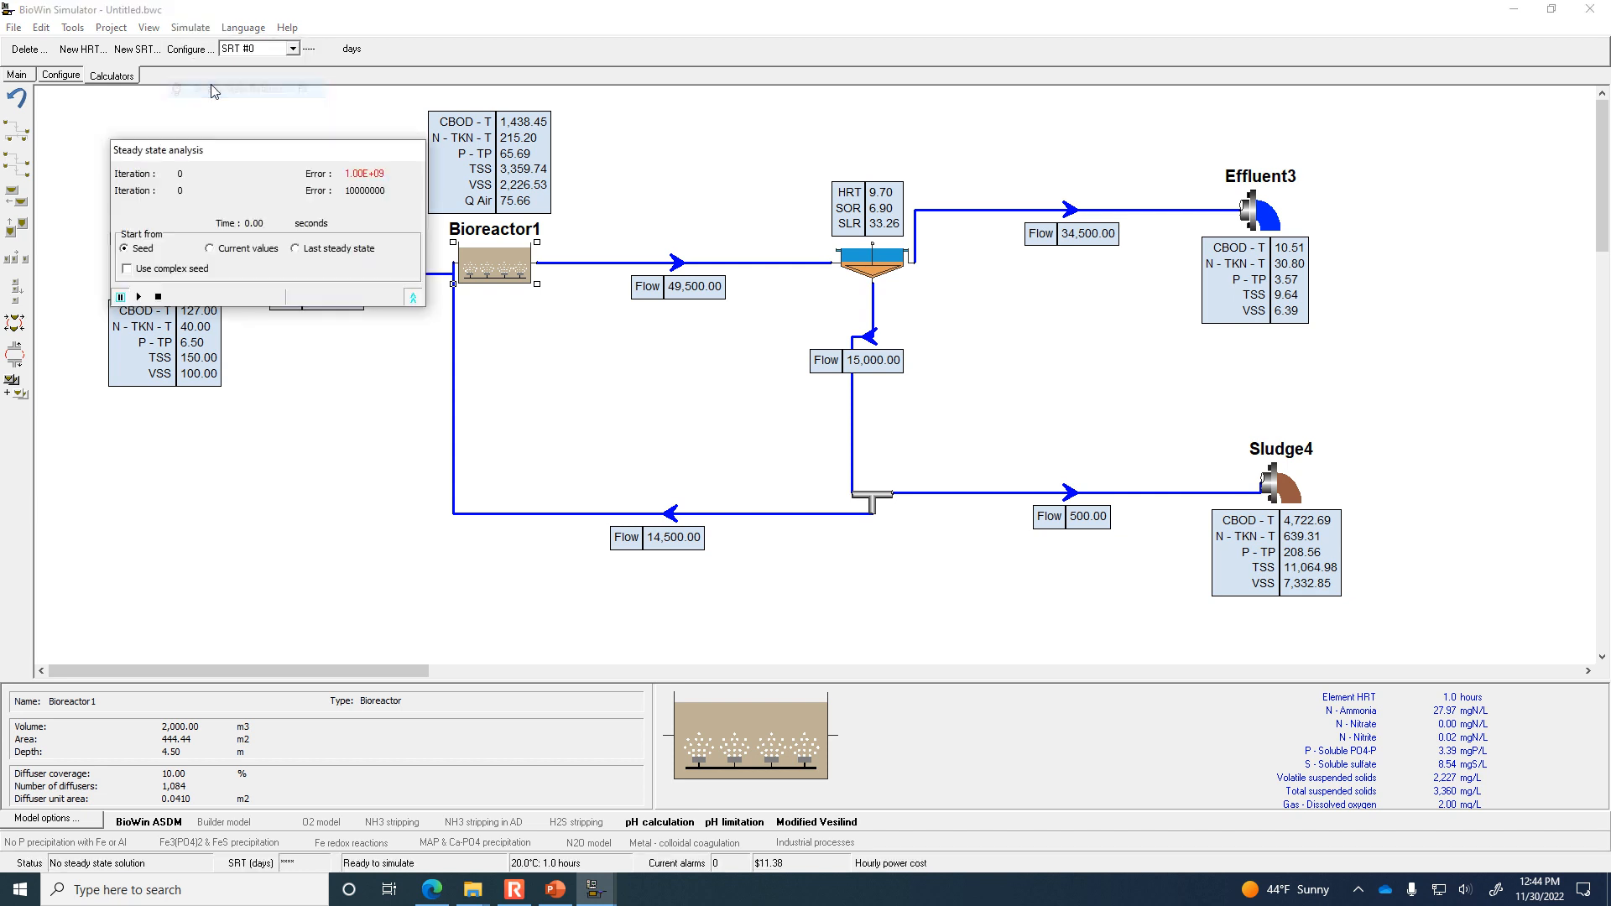
{"action": "left_click", "coordinate": [139, 297]}
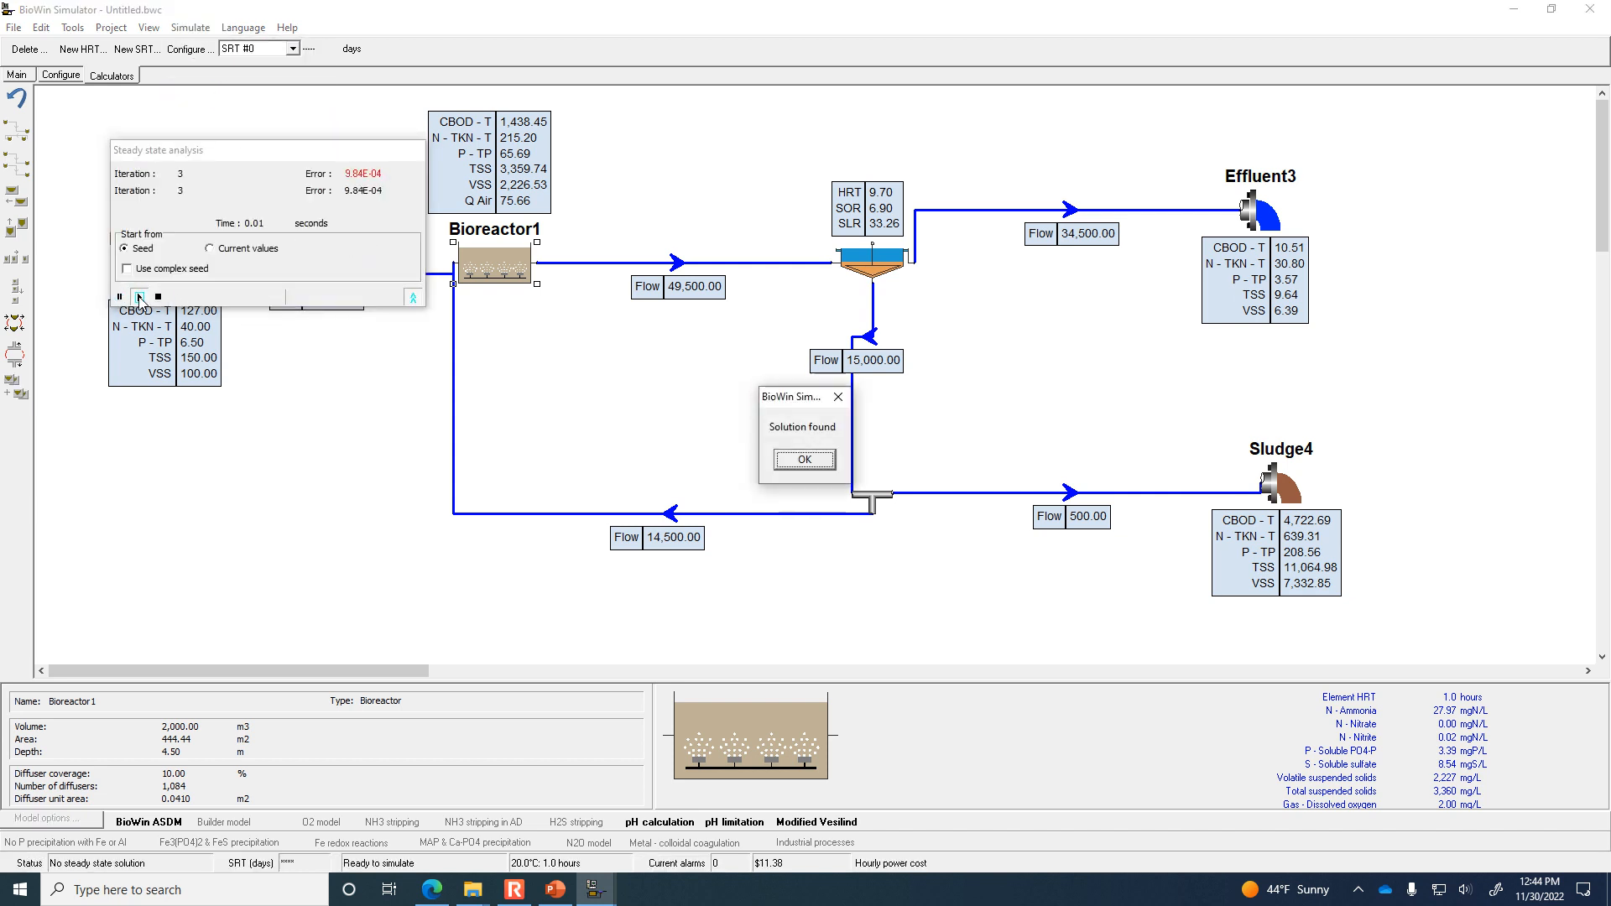
{"action": "left_click", "coordinate": [808, 460]}
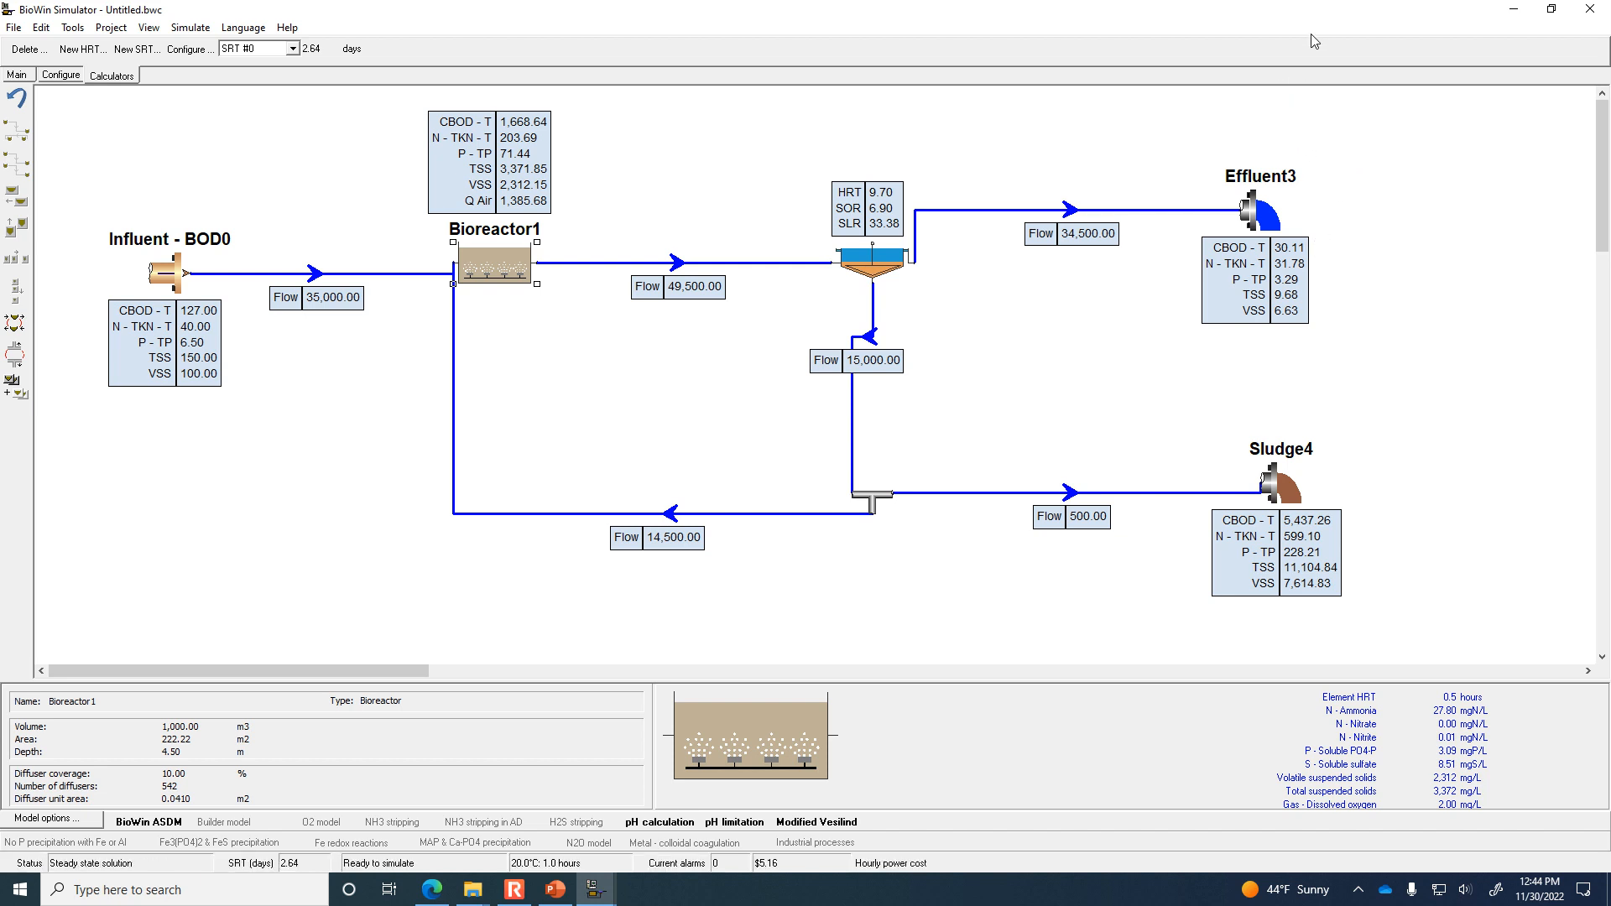
Set Bioreactor1's volume to 1616 m3 and accept the new dimensions.
{"action": "double_click", "coordinate": [512, 271]}
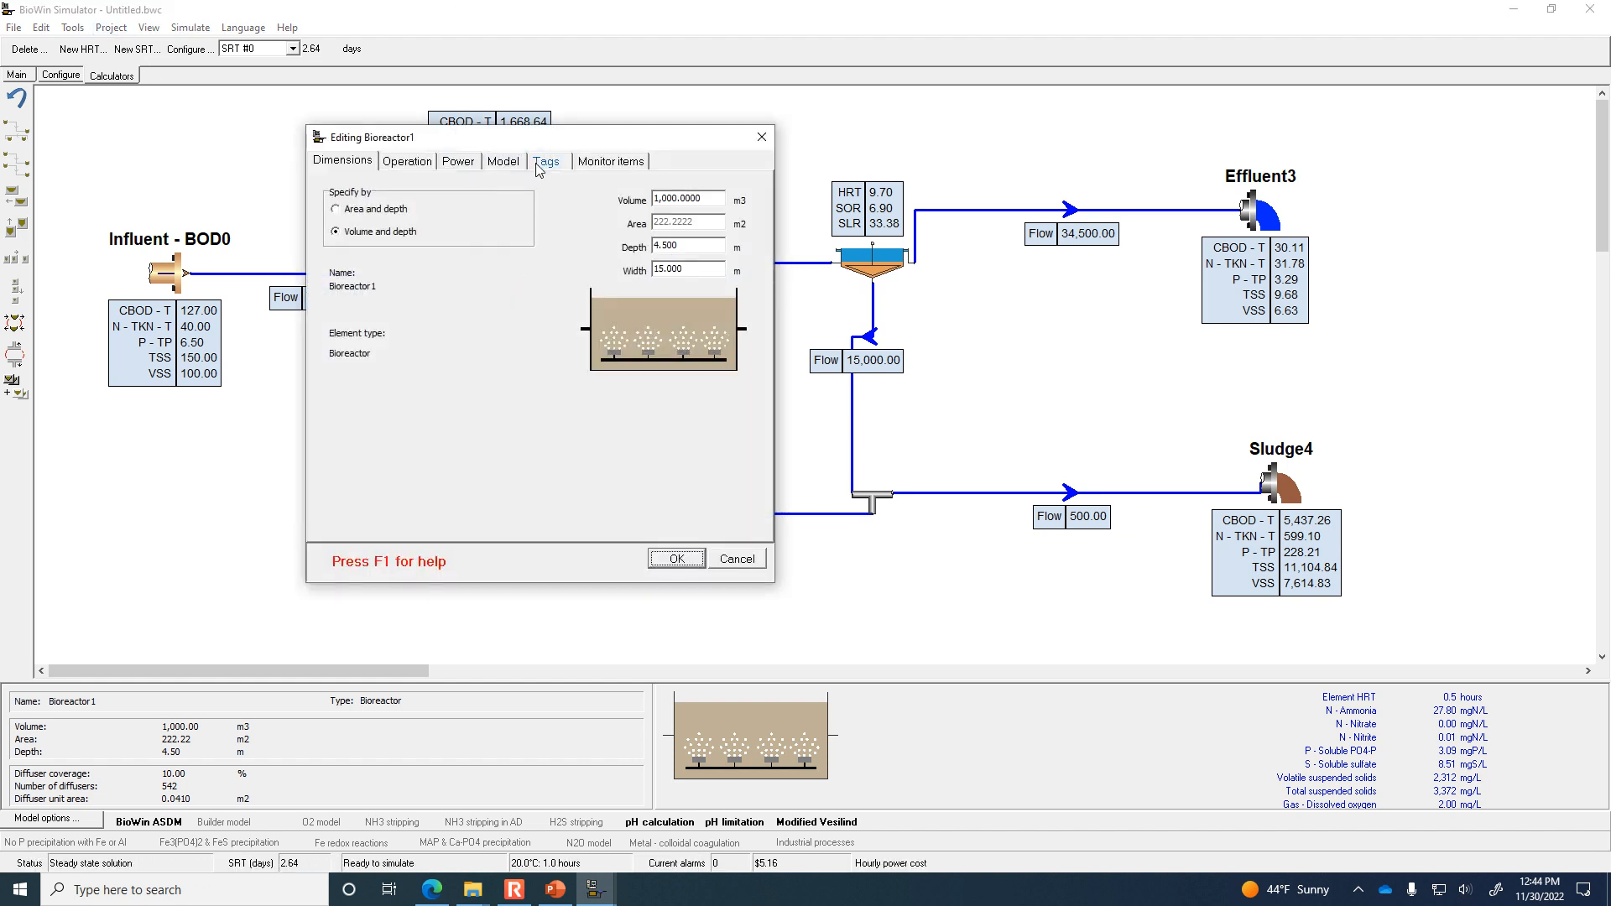
{"action": "left_click", "coordinate": [689, 205]}
{"action": "type", "text": "161"}
{"action": "left_click", "coordinate": [676, 559]}
Run the steady state balance from seed values for the 1616 m3 Bioreactor1 and check the effluent BOD.
{"action": "left_click", "coordinate": [191, 28]}
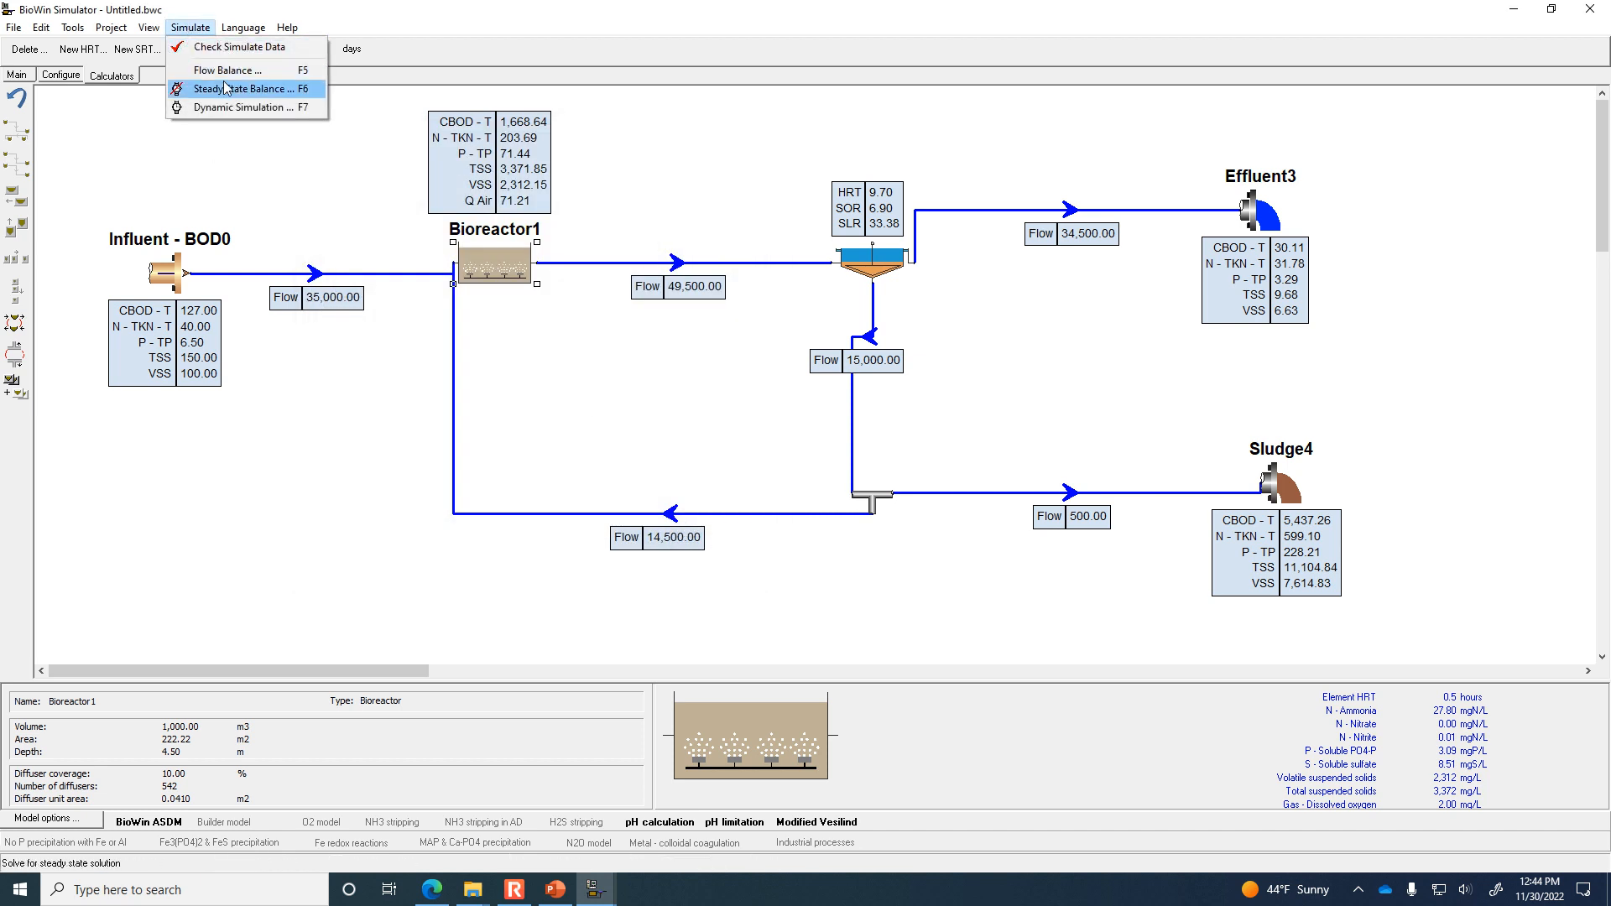
{"action": "left_click", "coordinate": [223, 88]}
{"action": "left_click", "coordinate": [140, 296]}
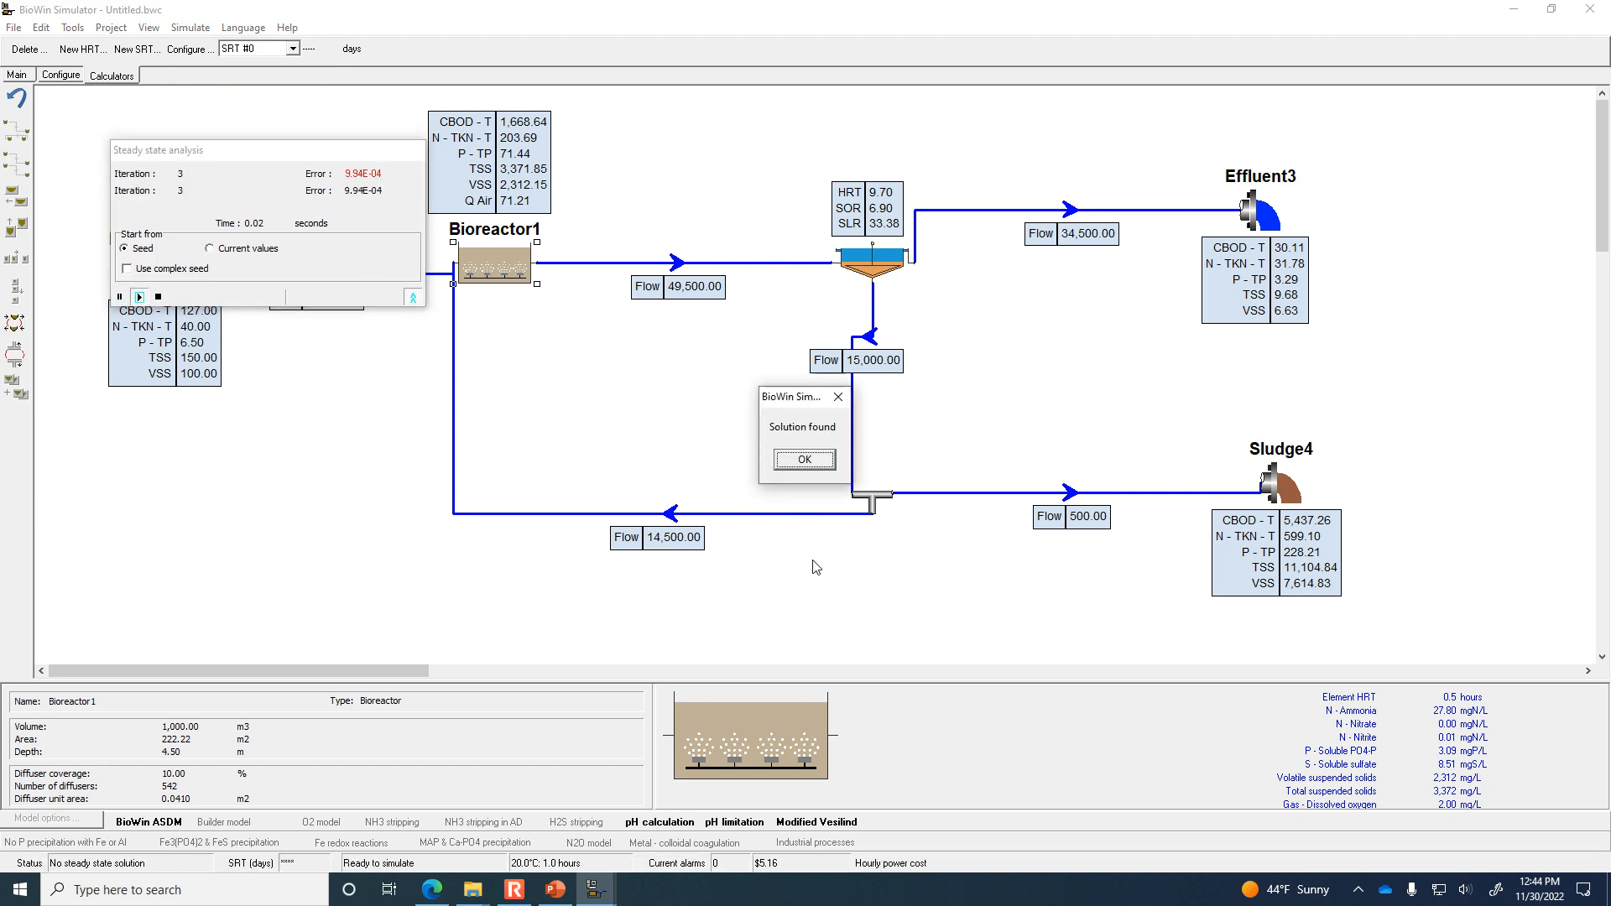
{"action": "left_click", "coordinate": [804, 462]}
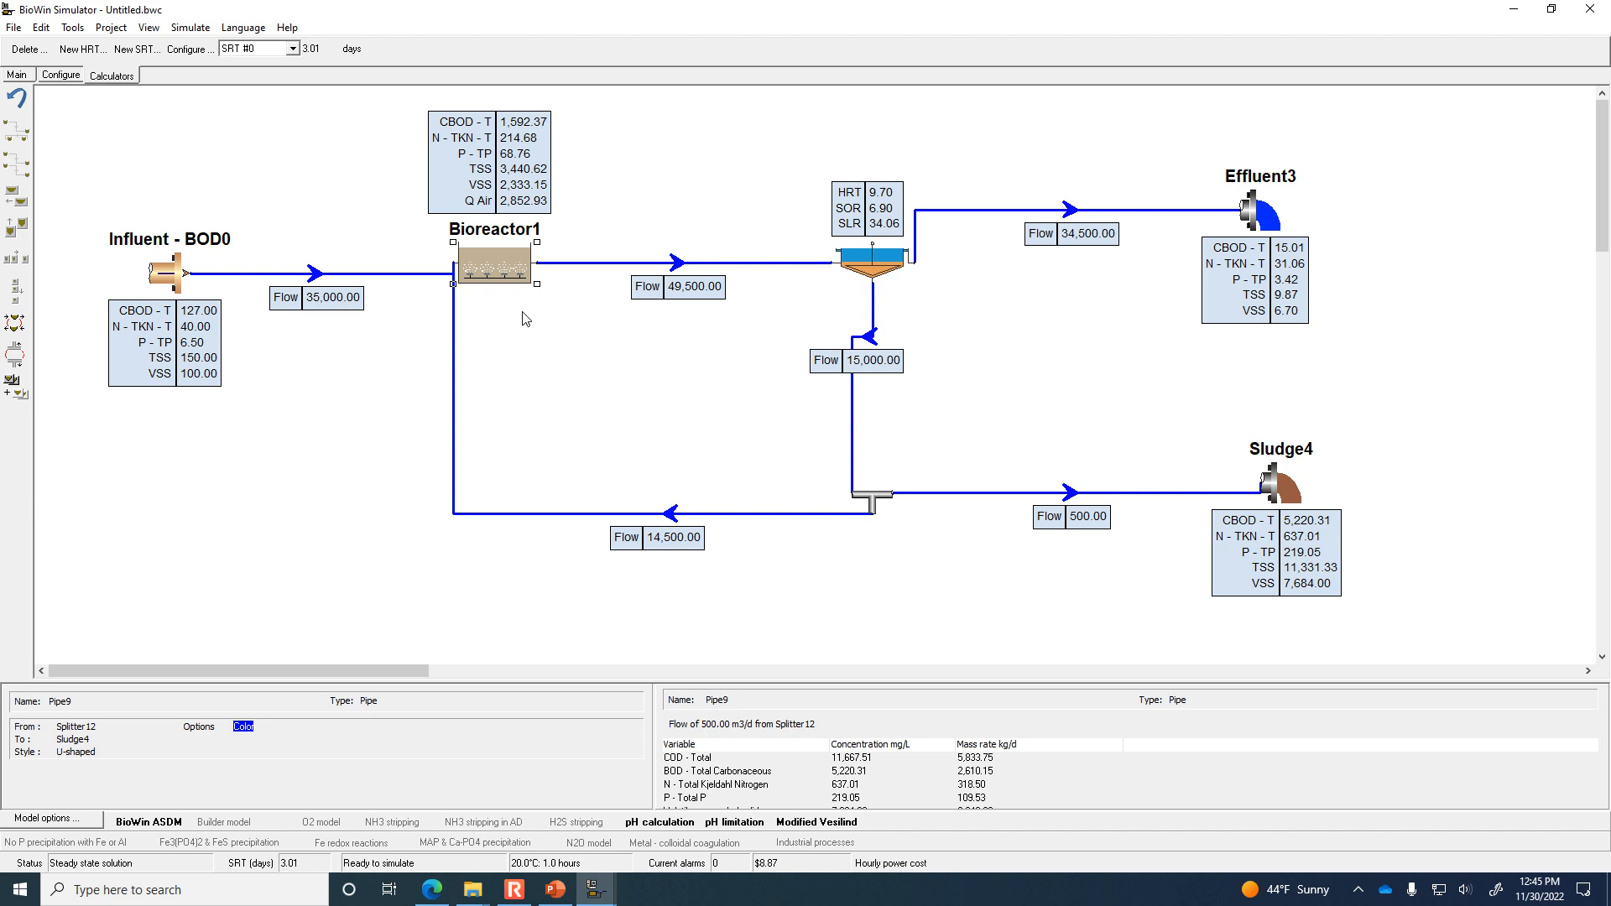
{"action": "mouse_move", "coordinate": [495, 262]}
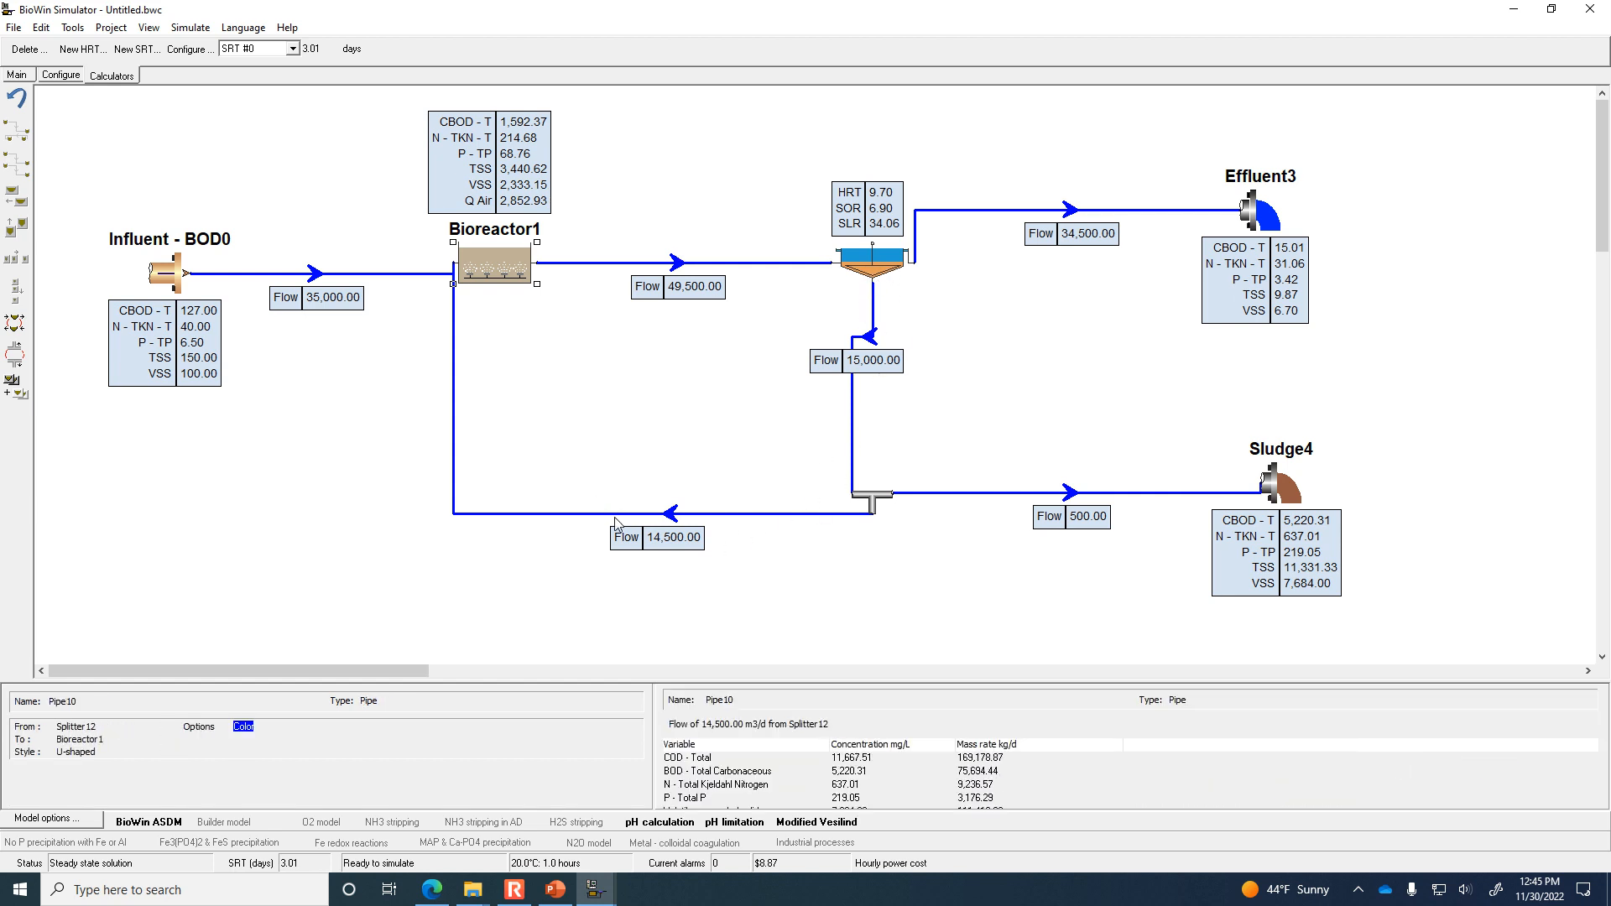
Review the question about reducing the underflow at 4000 m3 on the PowerPoint Example #1 slide and return to BioWin.
{"action": "left_click", "coordinate": [554, 890]}
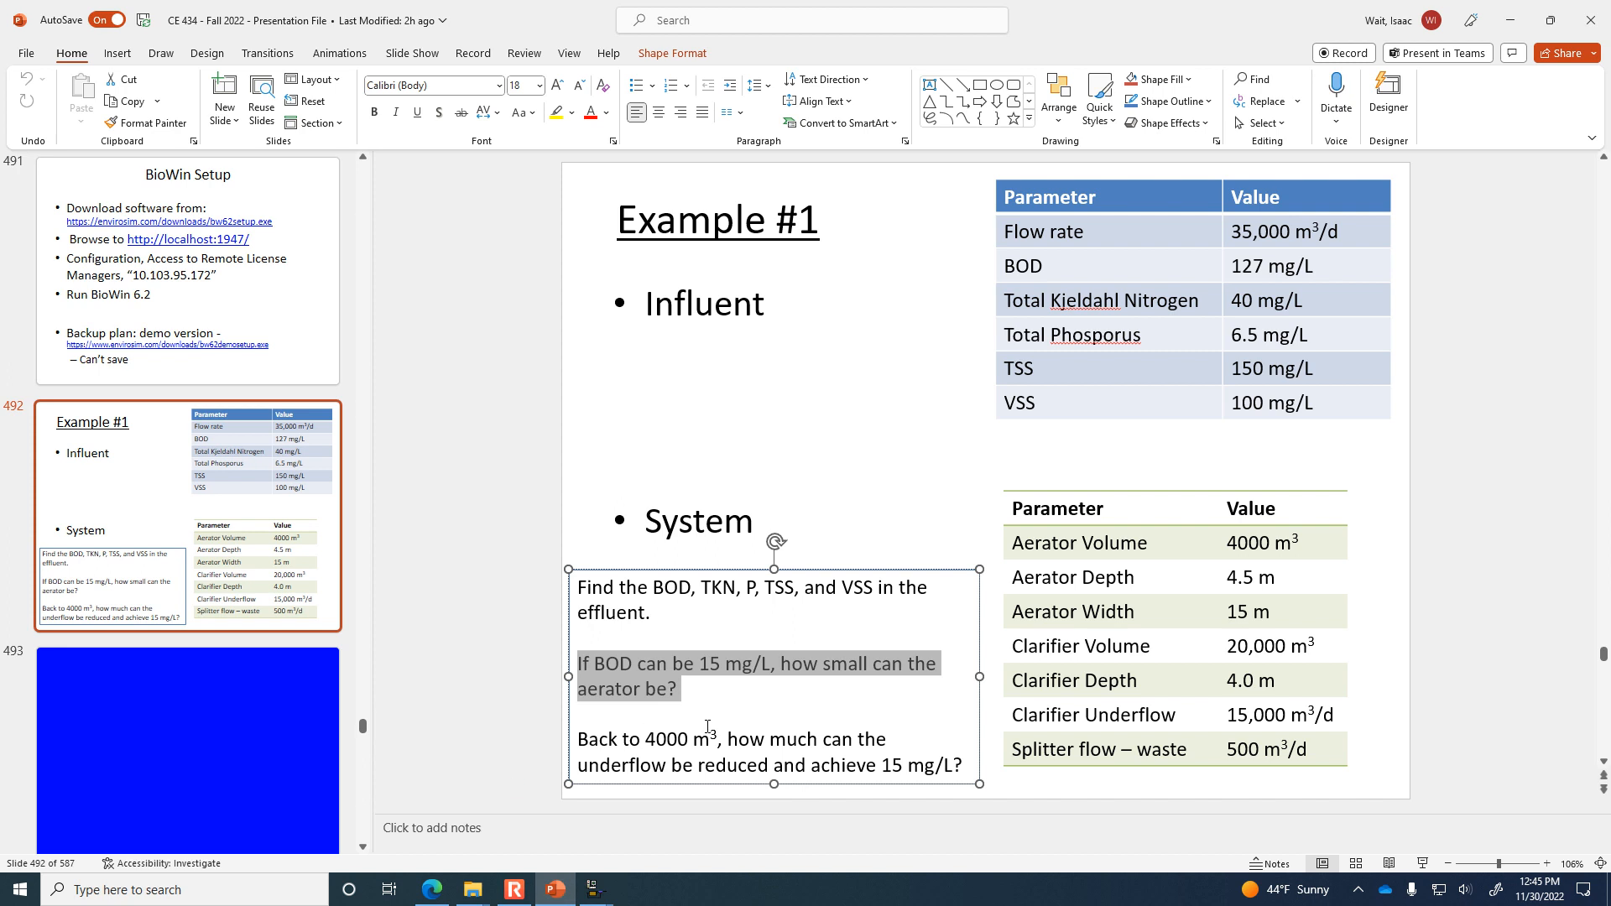
{"action": "left_click", "coordinate": [685, 676]}
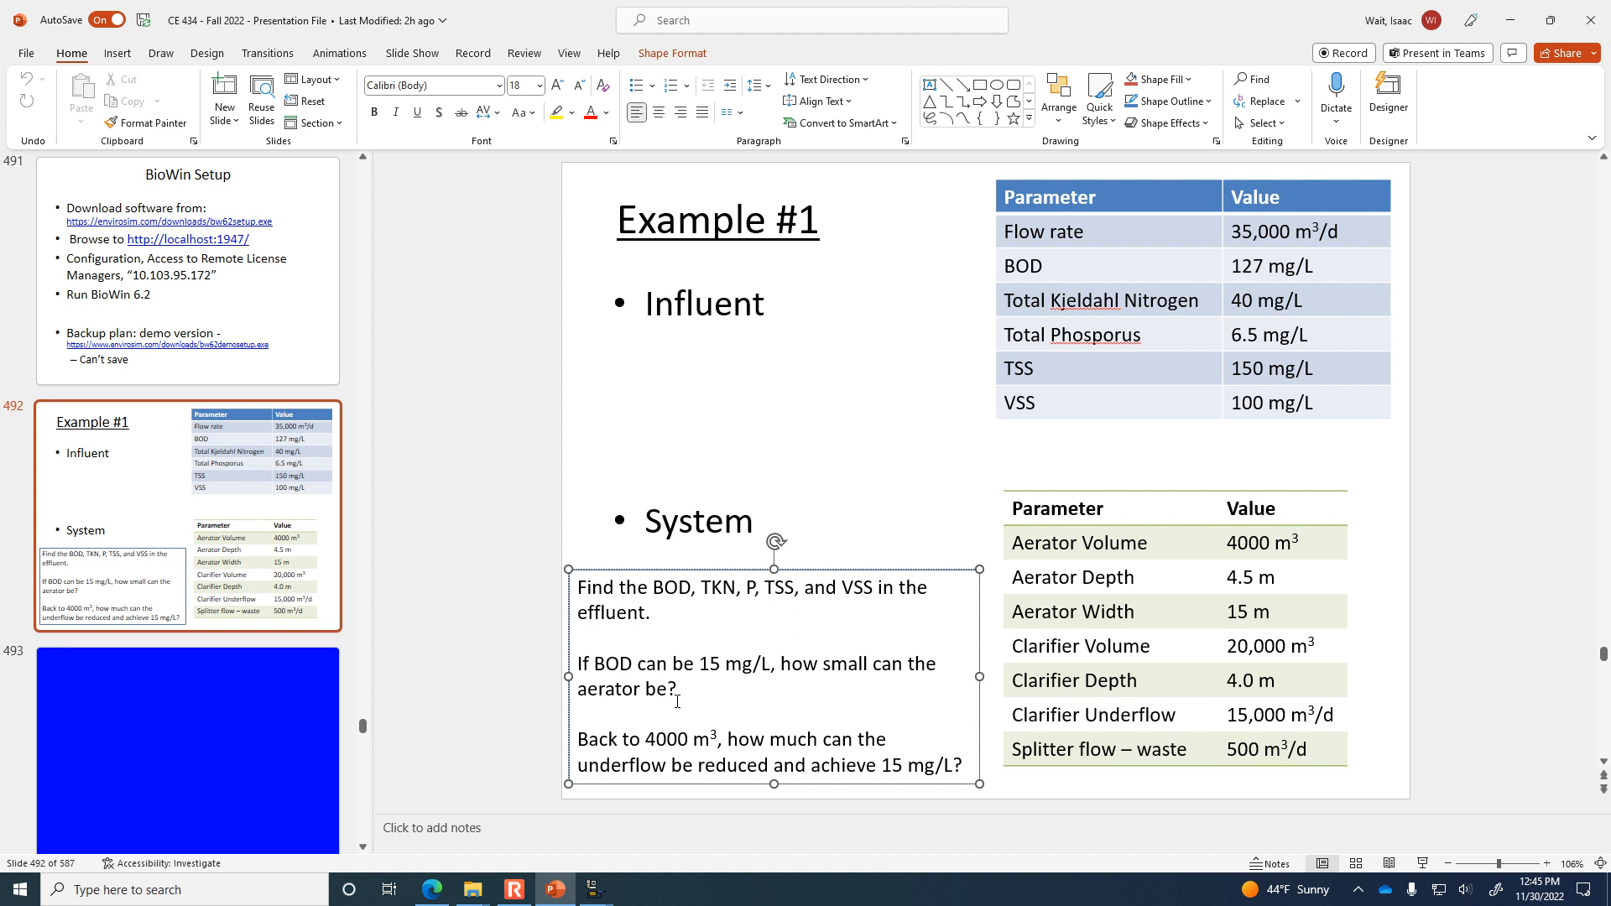
{"action": "left_click_drag", "start_coordinate": [647, 739], "coordinate": [712, 751]}
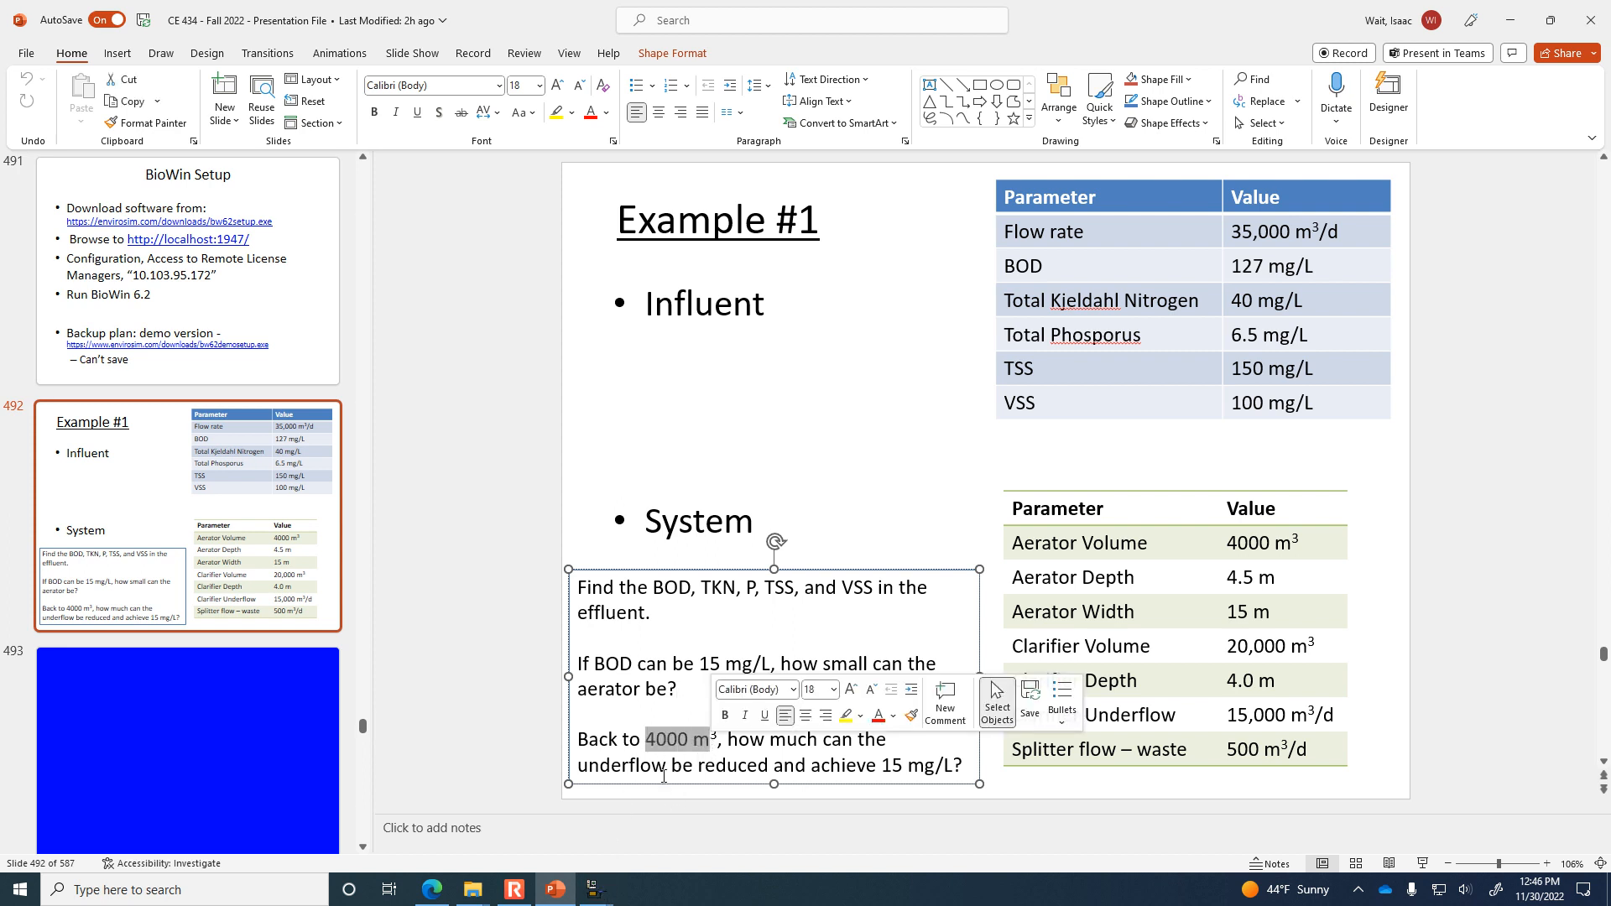
{"action": "left_click", "coordinate": [609, 889]}
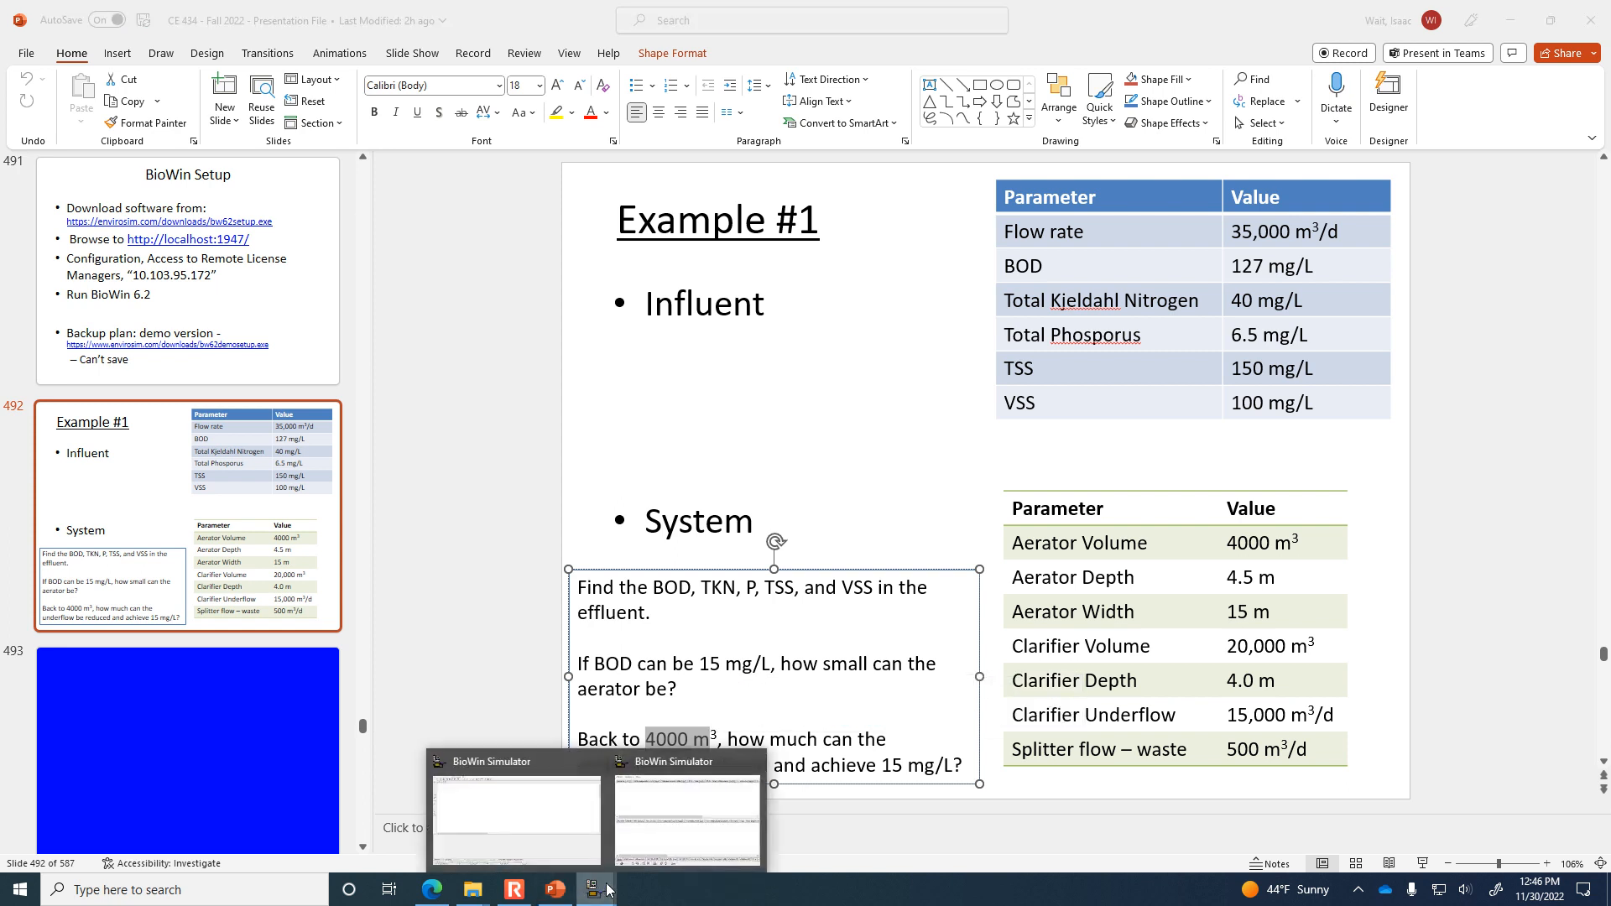
{"action": "left_click", "coordinate": [654, 847]}
Set Bioreactor1's volume back to 4000 m3 and accept the new dimensions.
{"action": "left_click", "coordinate": [497, 273]}
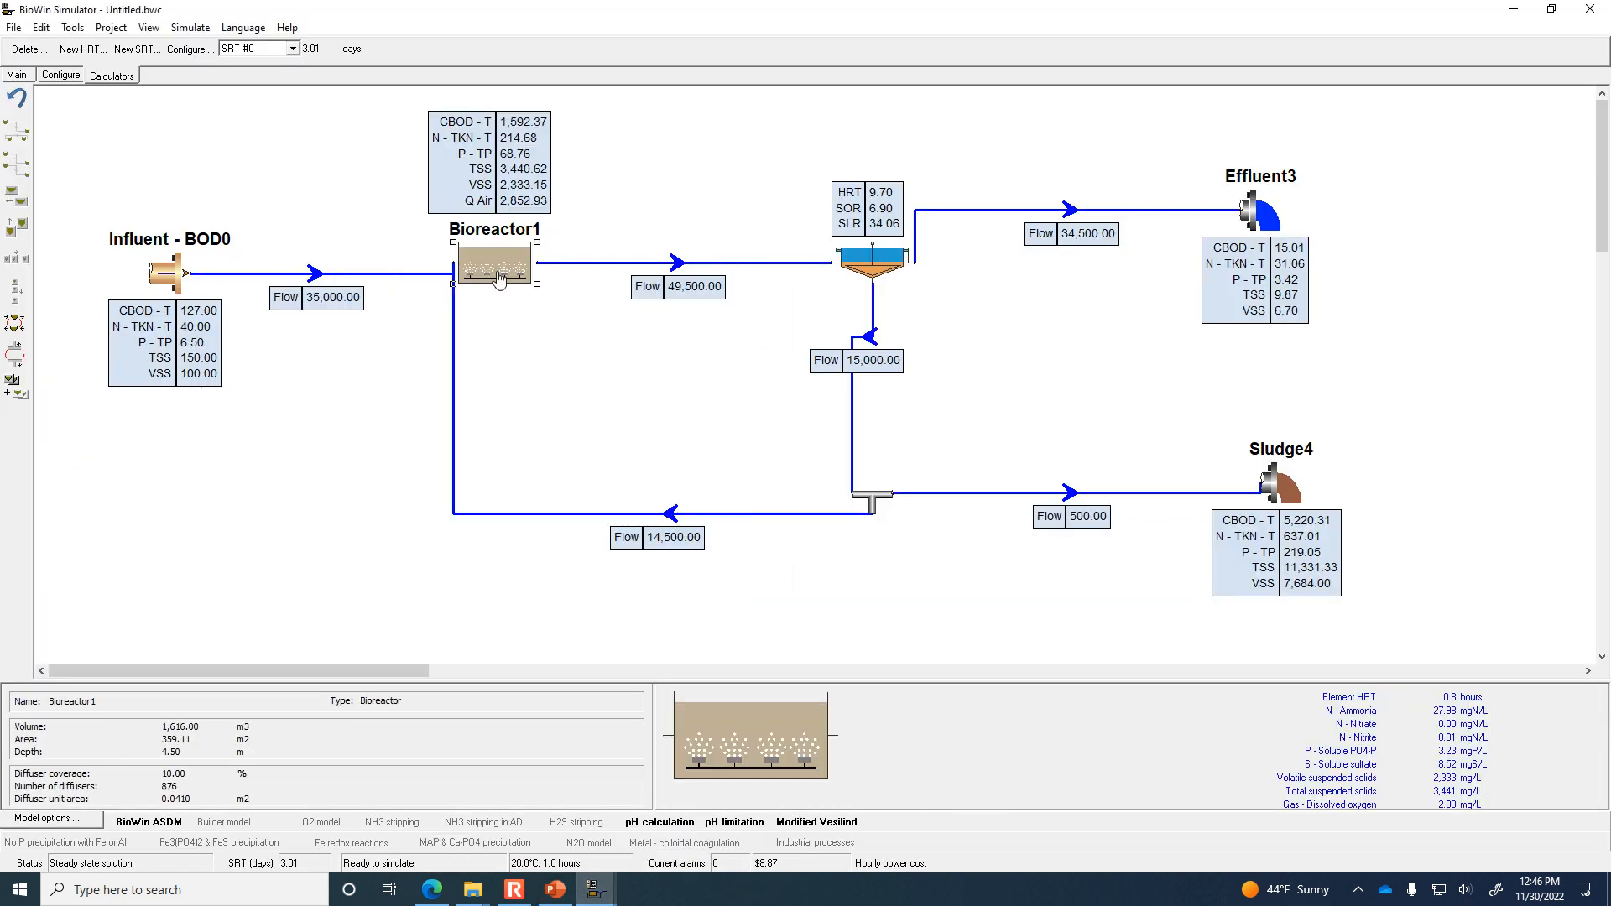
{"action": "double_click", "coordinate": [501, 277]}
{"action": "key", "text": "Tab"}
{"action": "type", "text": "40"}
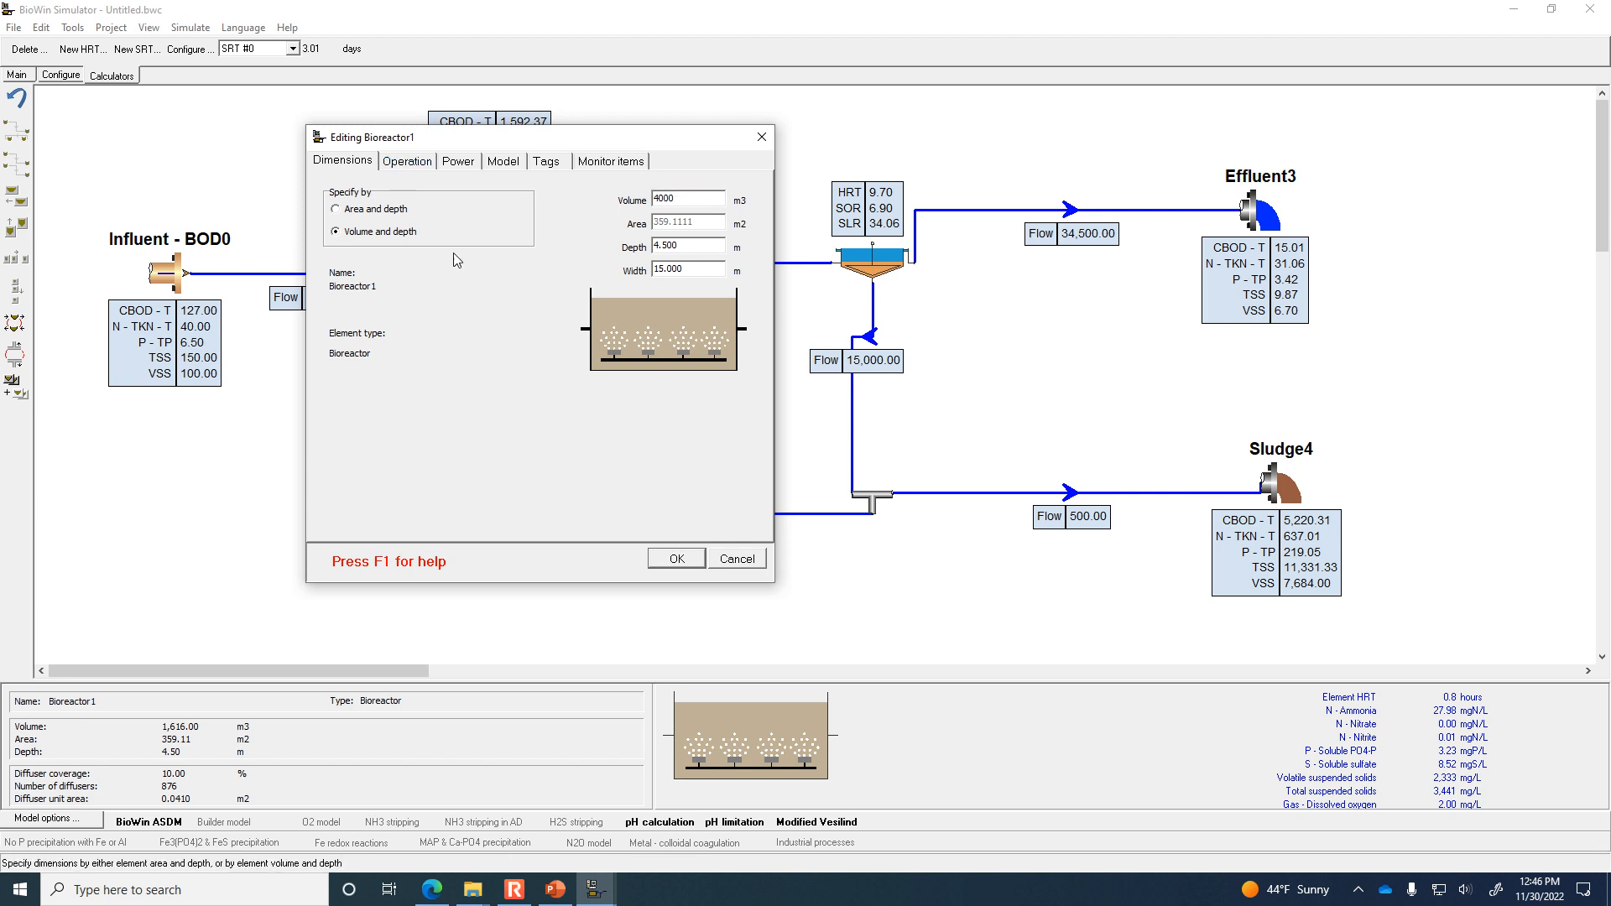
{"action": "left_click", "coordinate": [677, 559]}
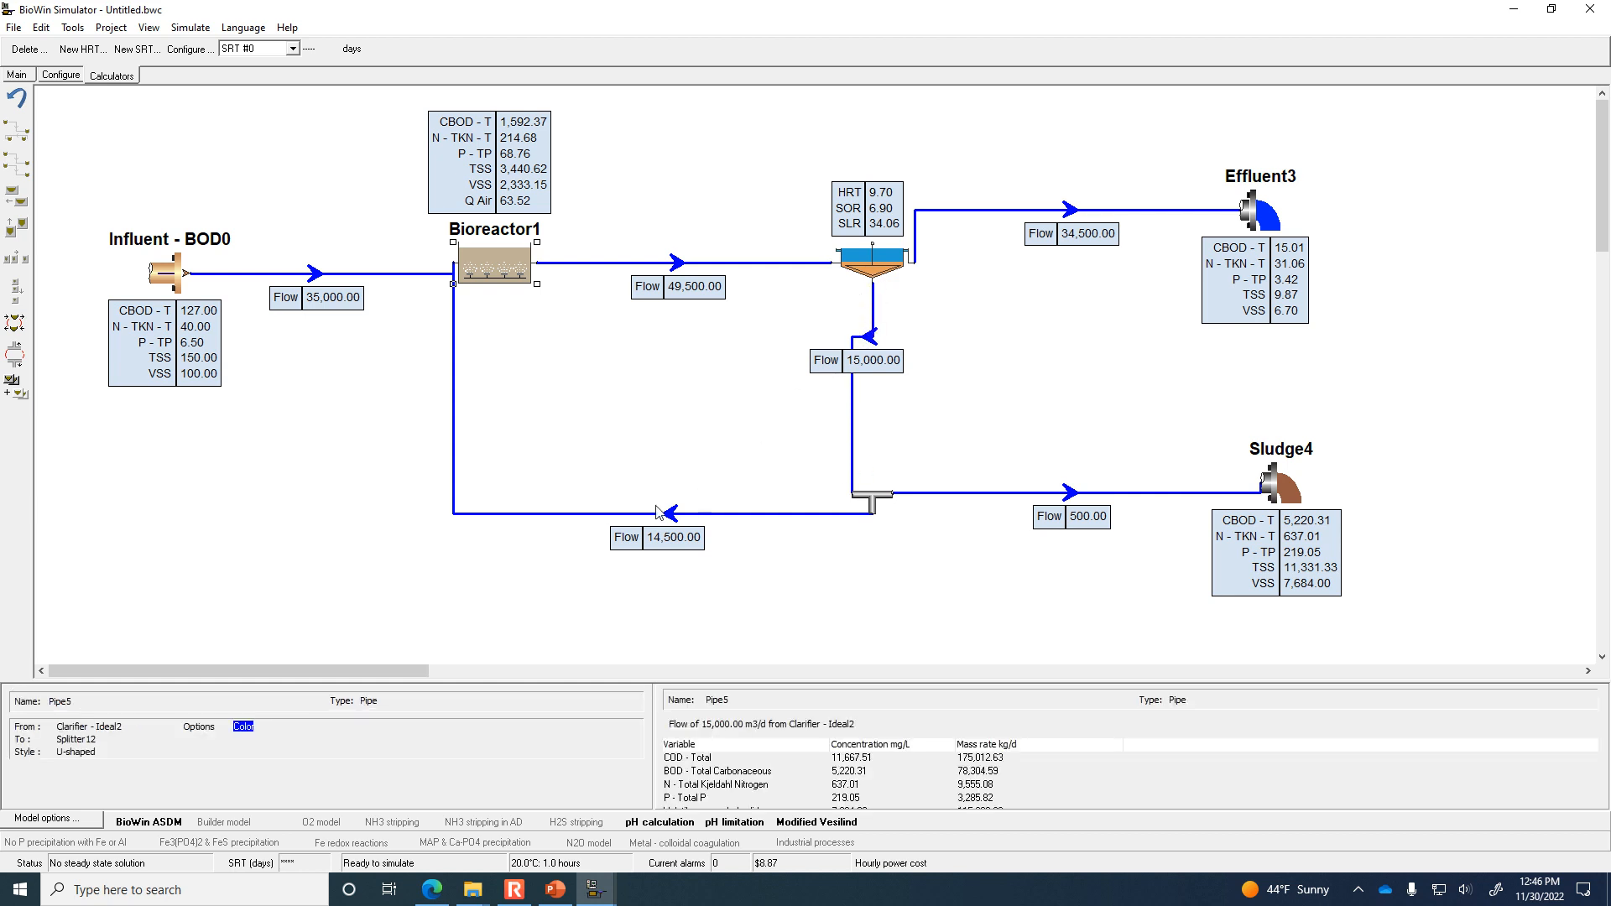
Run the steady state balance from seed values for the 4000 m3 Bioreactor1 and inspect the effluent data.
{"action": "mouse_move", "coordinate": [495, 251]}
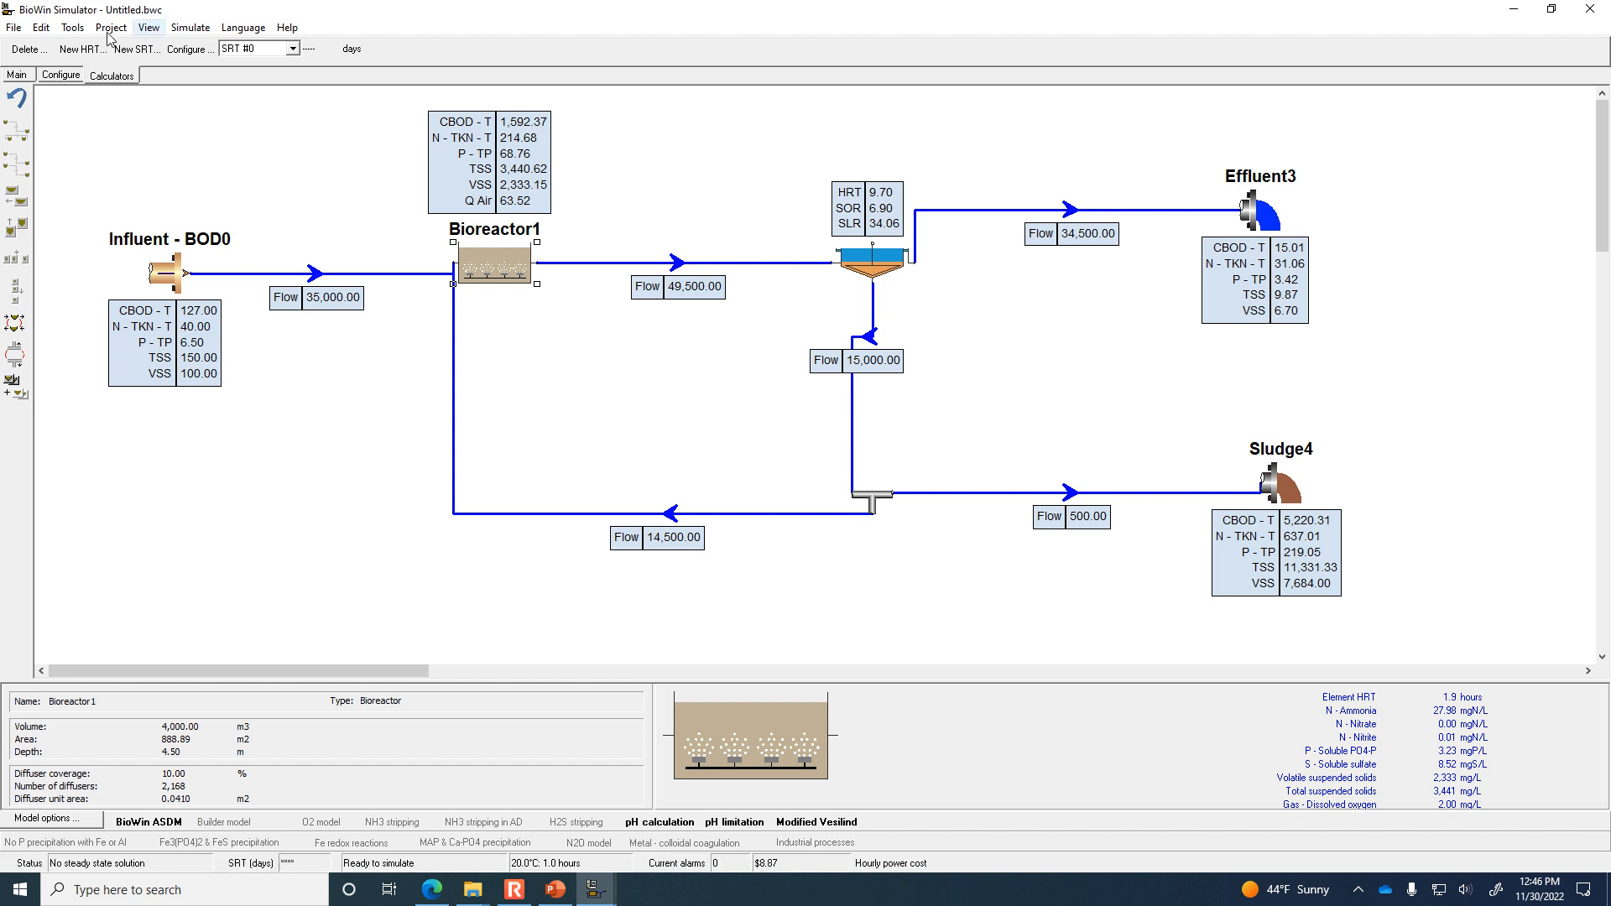
{"action": "left_click", "coordinate": [42, 30]}
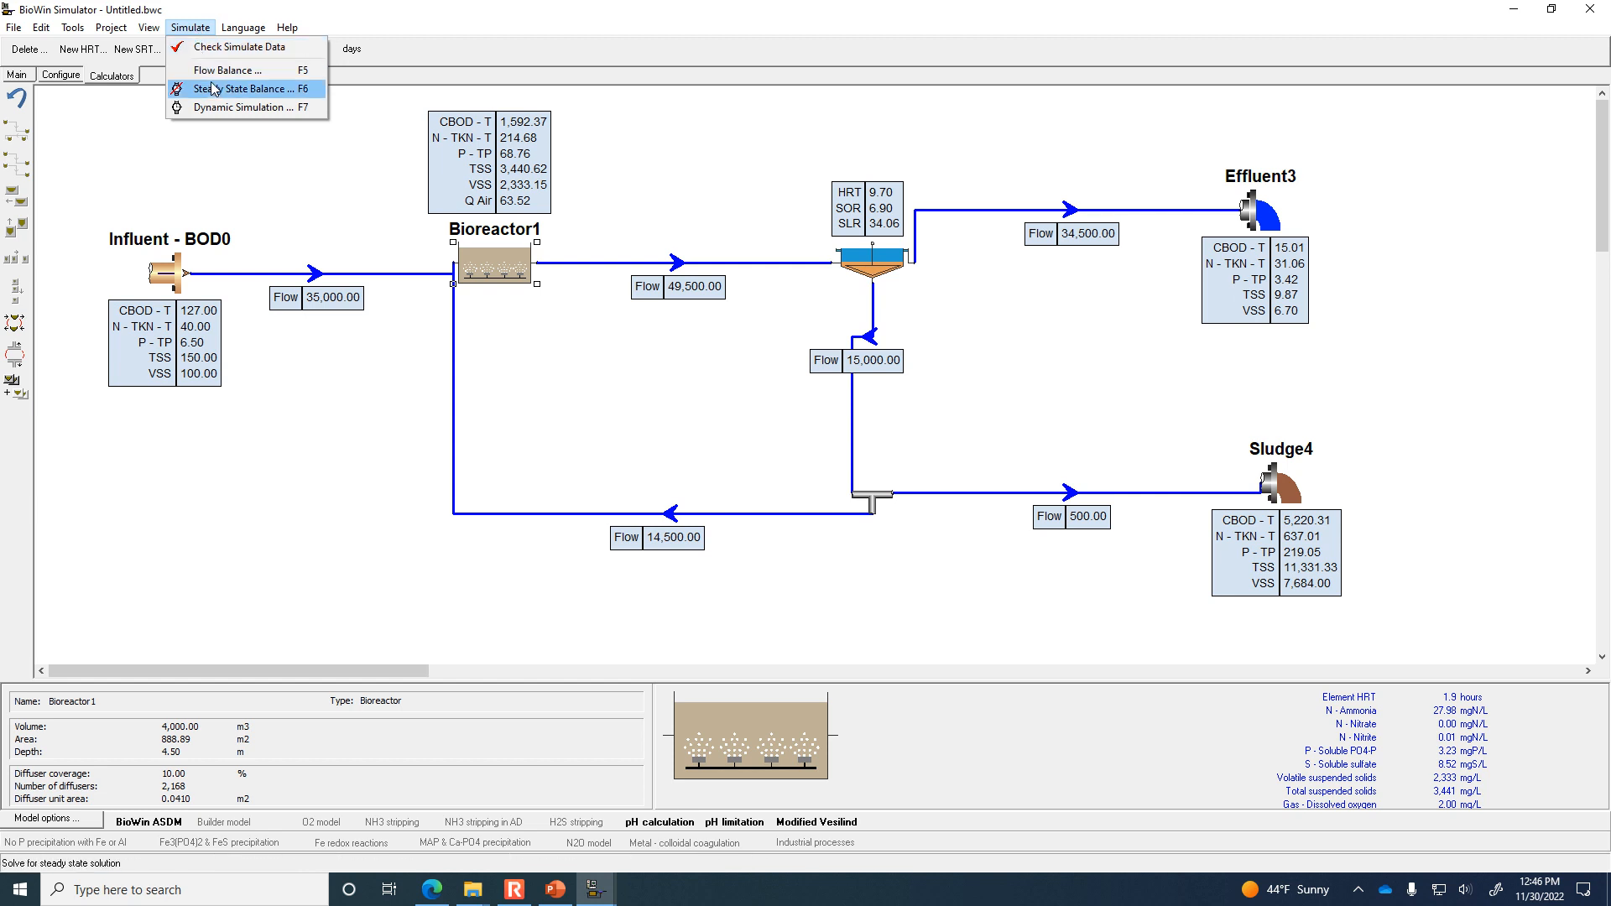
{"action": "left_click", "coordinate": [216, 90]}
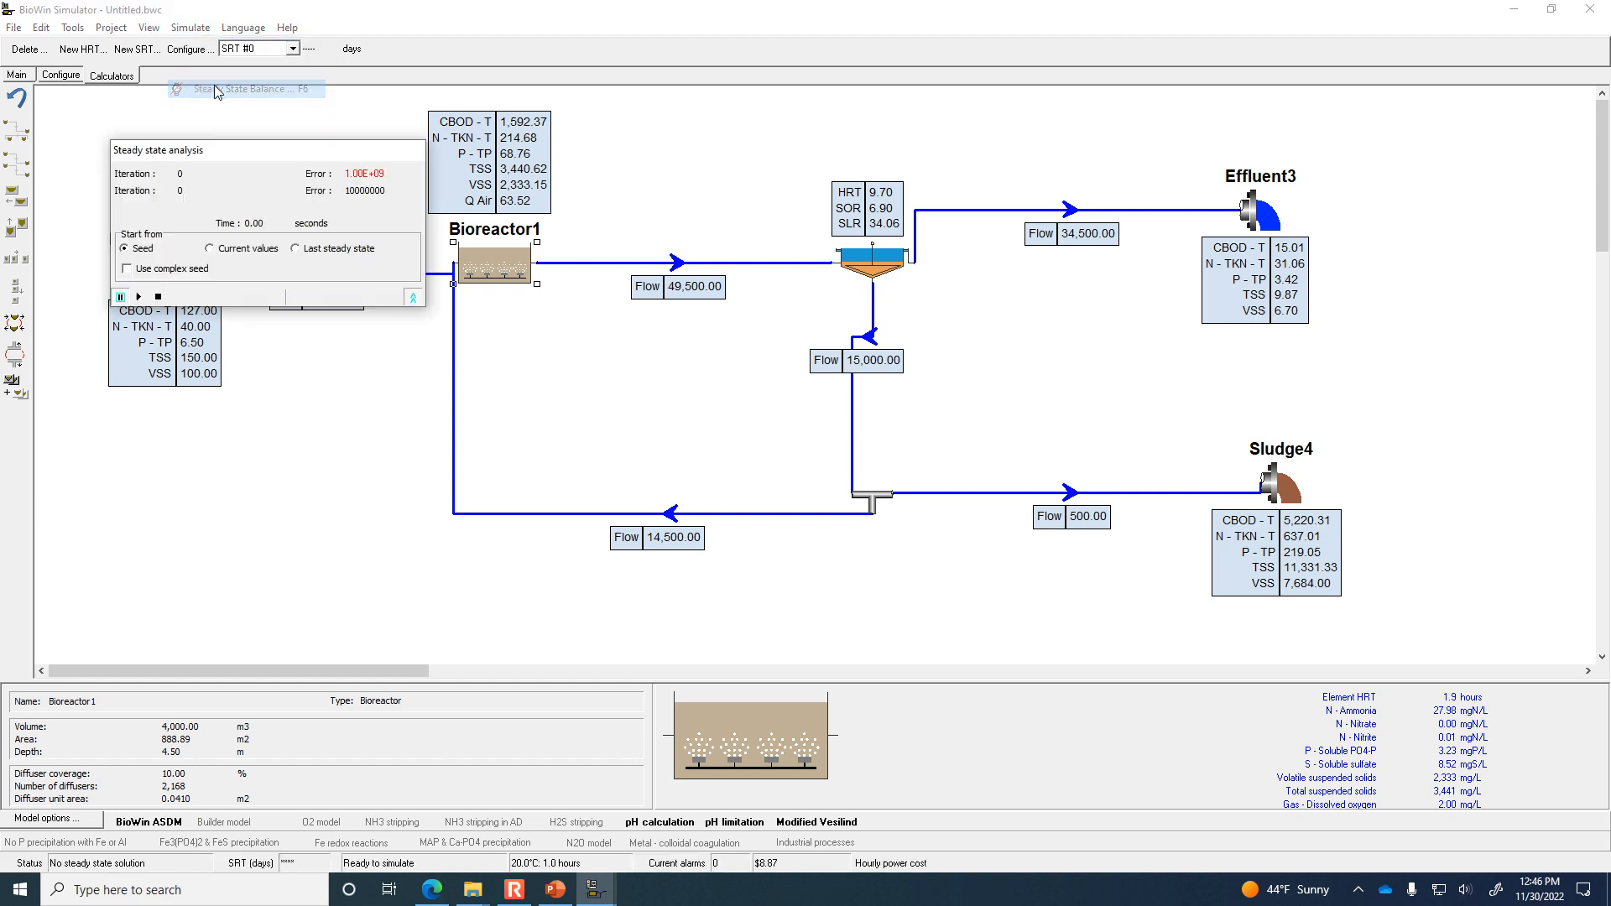
{"action": "left_click", "coordinate": [139, 299]}
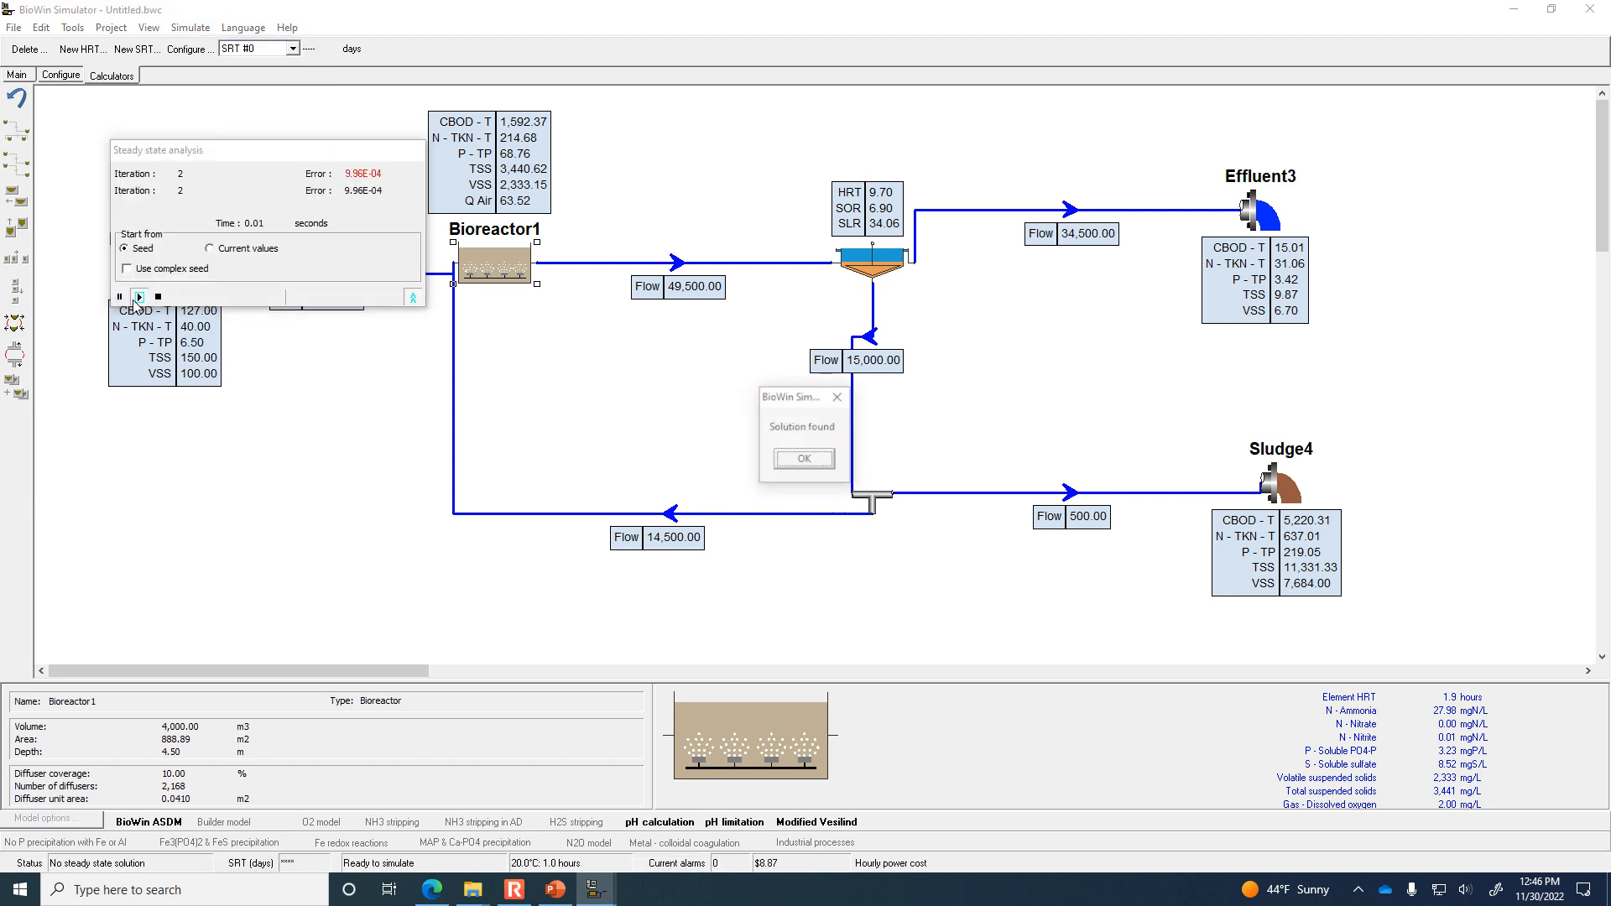
{"action": "left_click", "coordinate": [808, 462]}
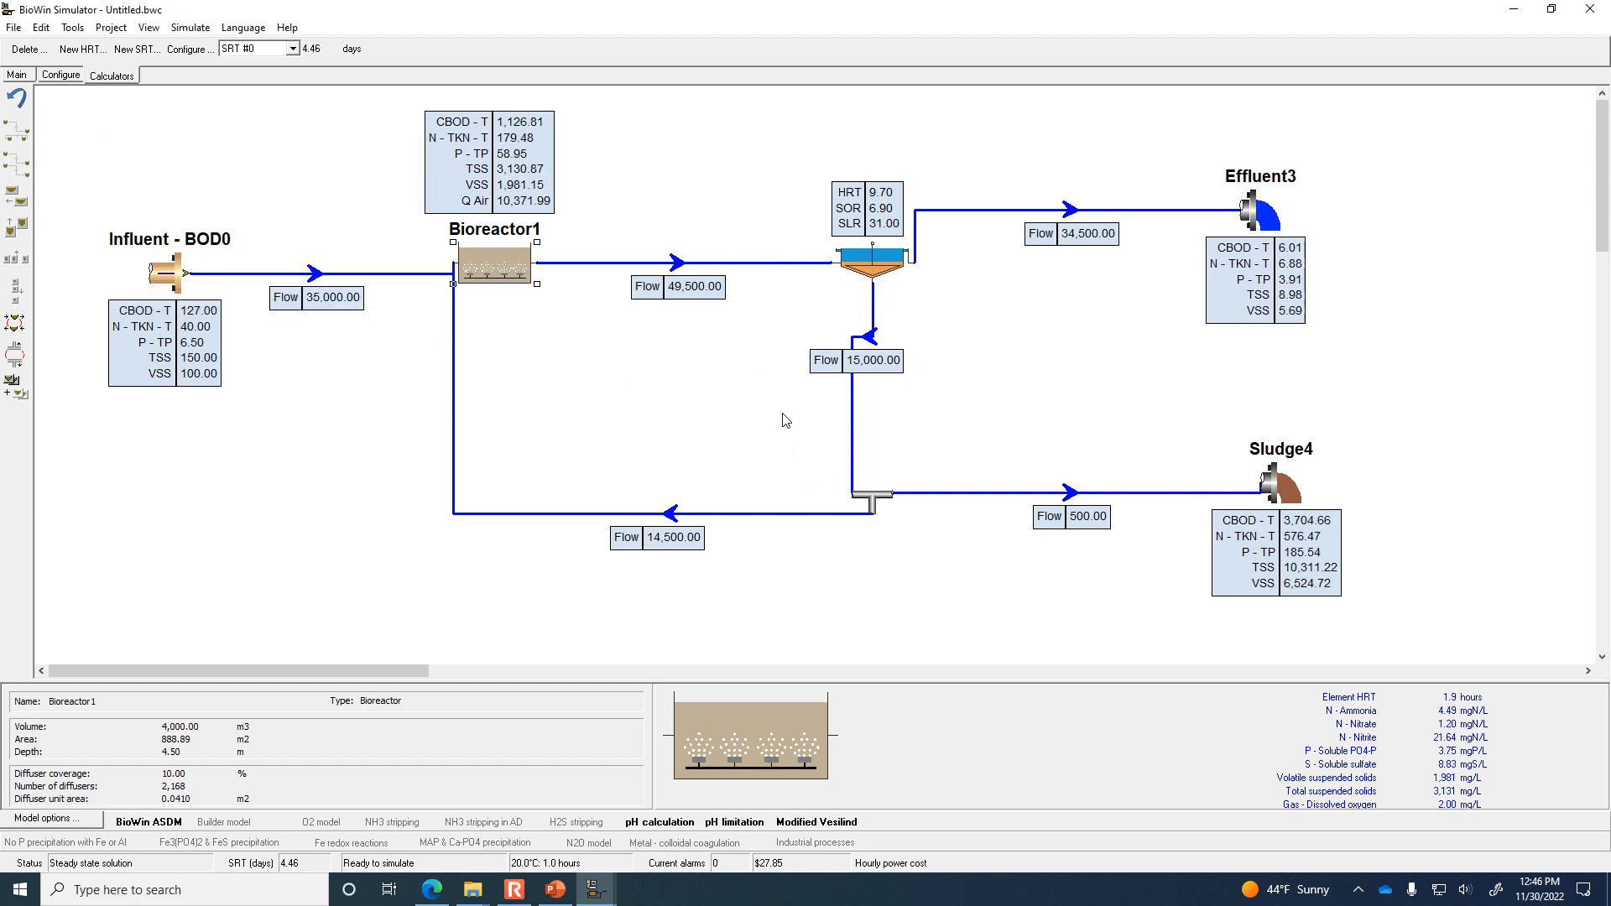
{"action": "mouse_move", "coordinate": [1114, 277]}
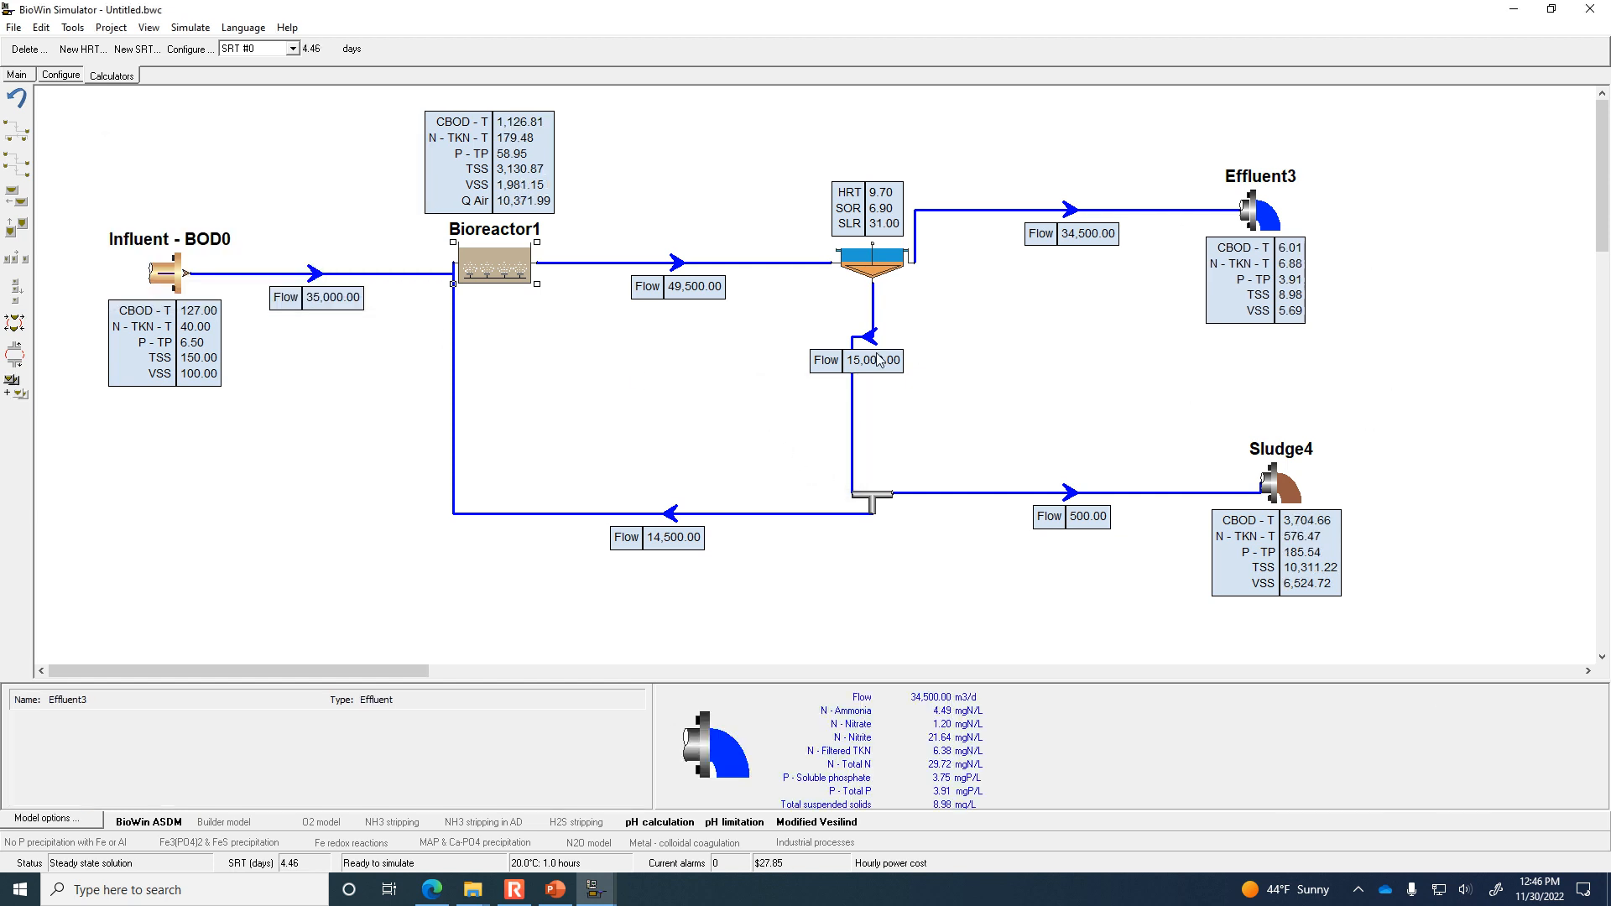
Open the flow split settings of the clarifier and reposition the dialog to uncover the flowsheet.
{"action": "mouse_move", "coordinate": [875, 327]}
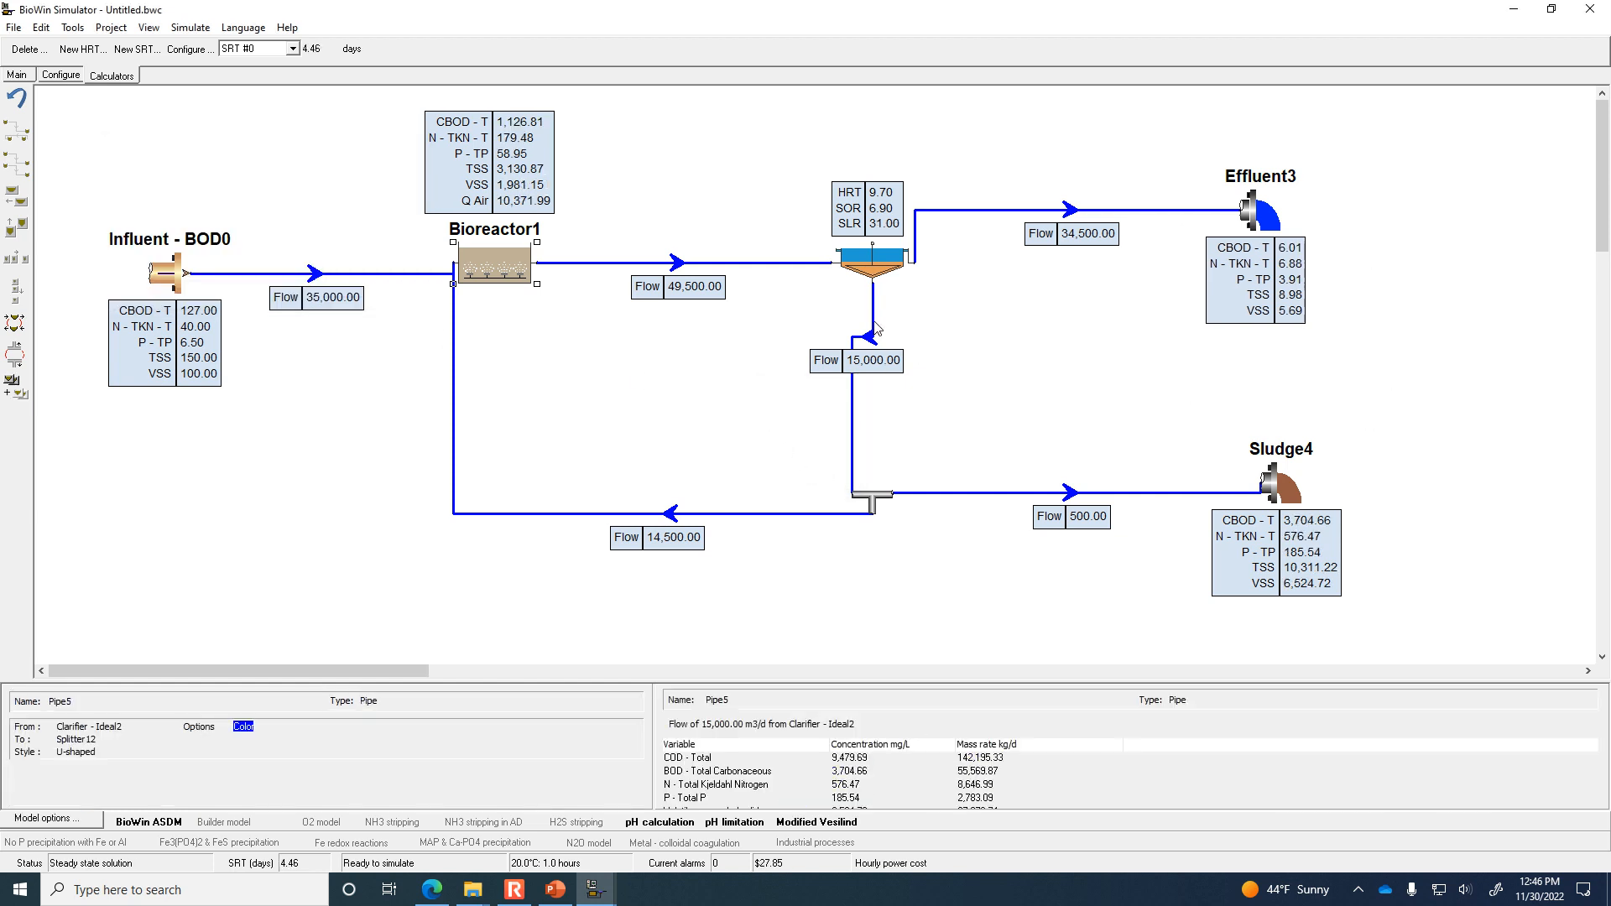
{"action": "left_click", "coordinate": [875, 276]}
{"action": "double_click", "coordinate": [876, 275]}
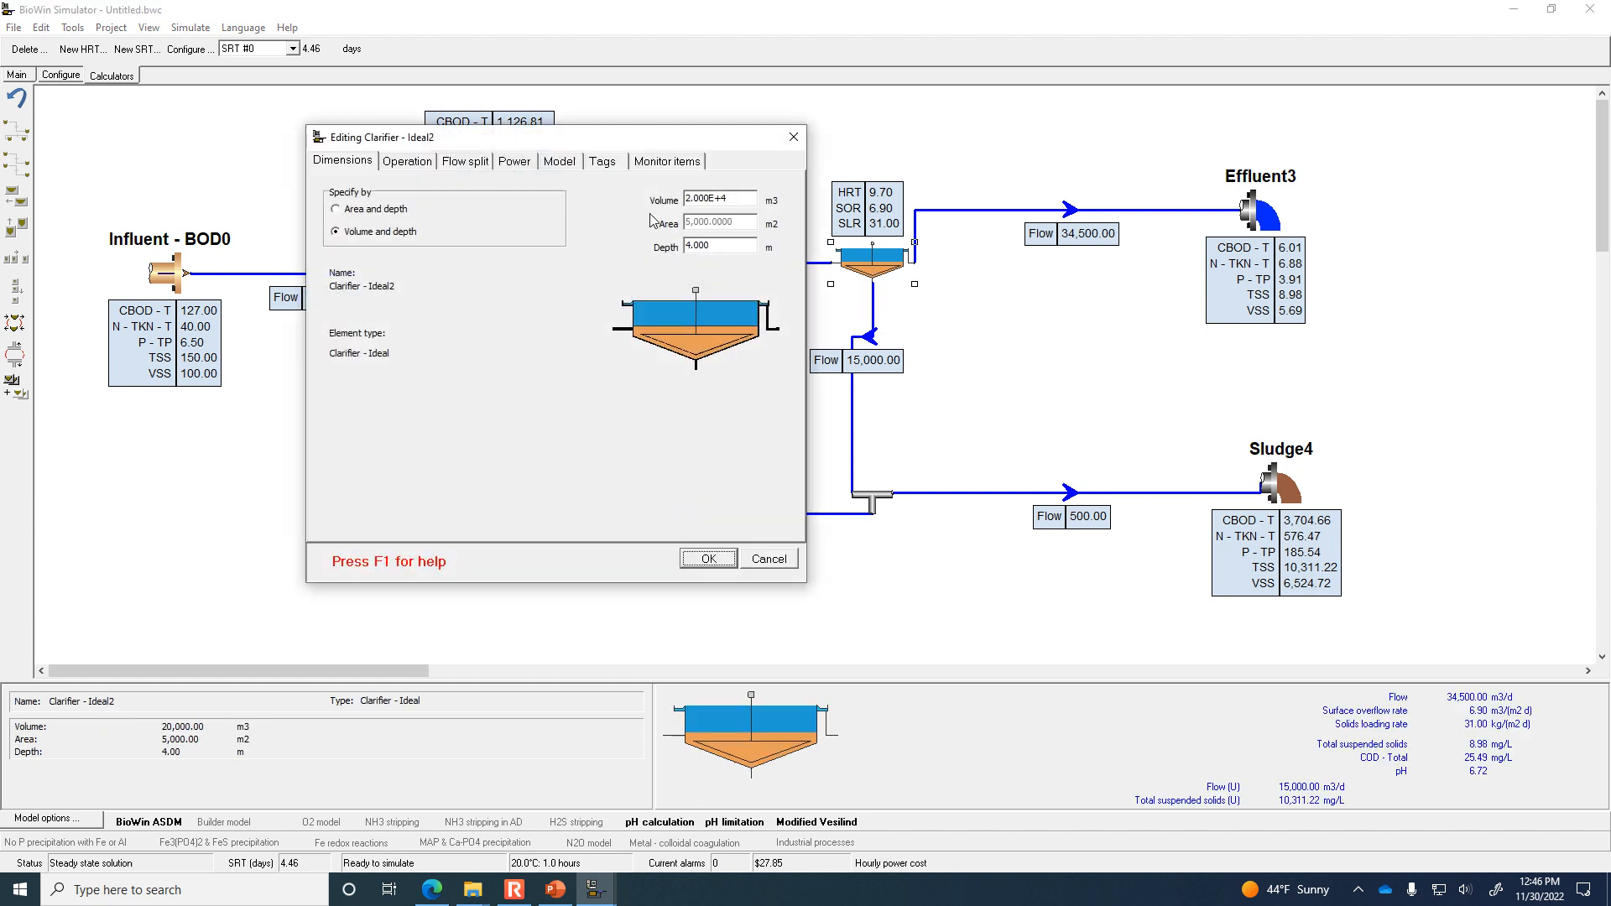
{"action": "left_click", "coordinate": [465, 160]}
{"action": "left_click_drag", "start_coordinate": [561, 144], "coordinate": [431, 422]}
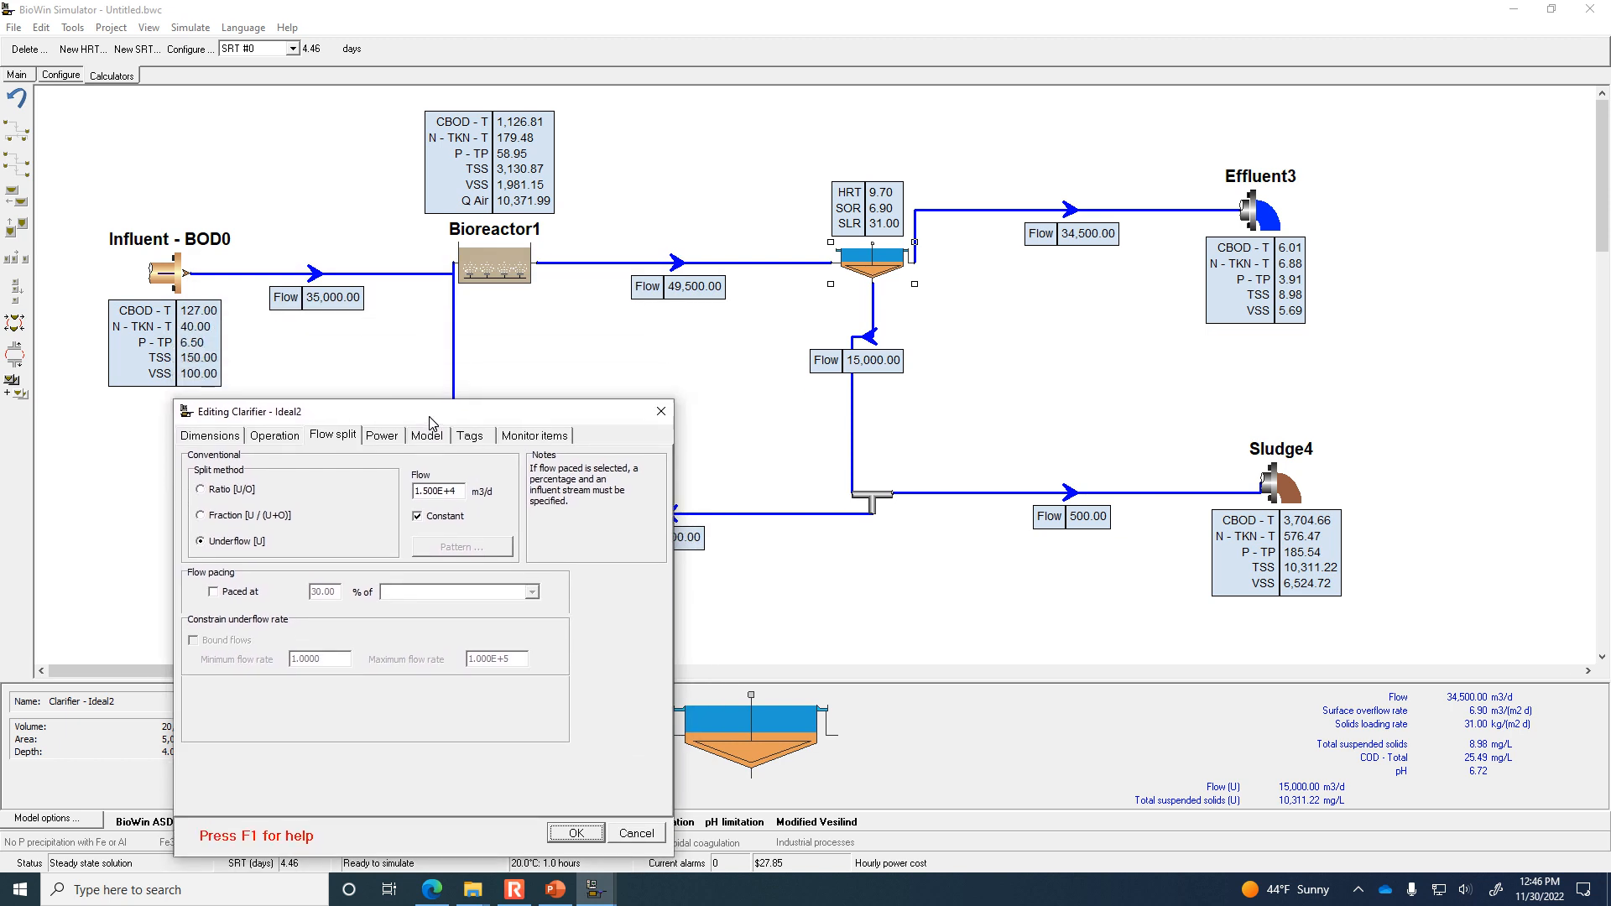
Review the 15 mg/L target of the underflow question in PowerPoint and return to the clarifier's flow split settings in BioWin.
{"action": "left_click", "coordinate": [555, 890]}
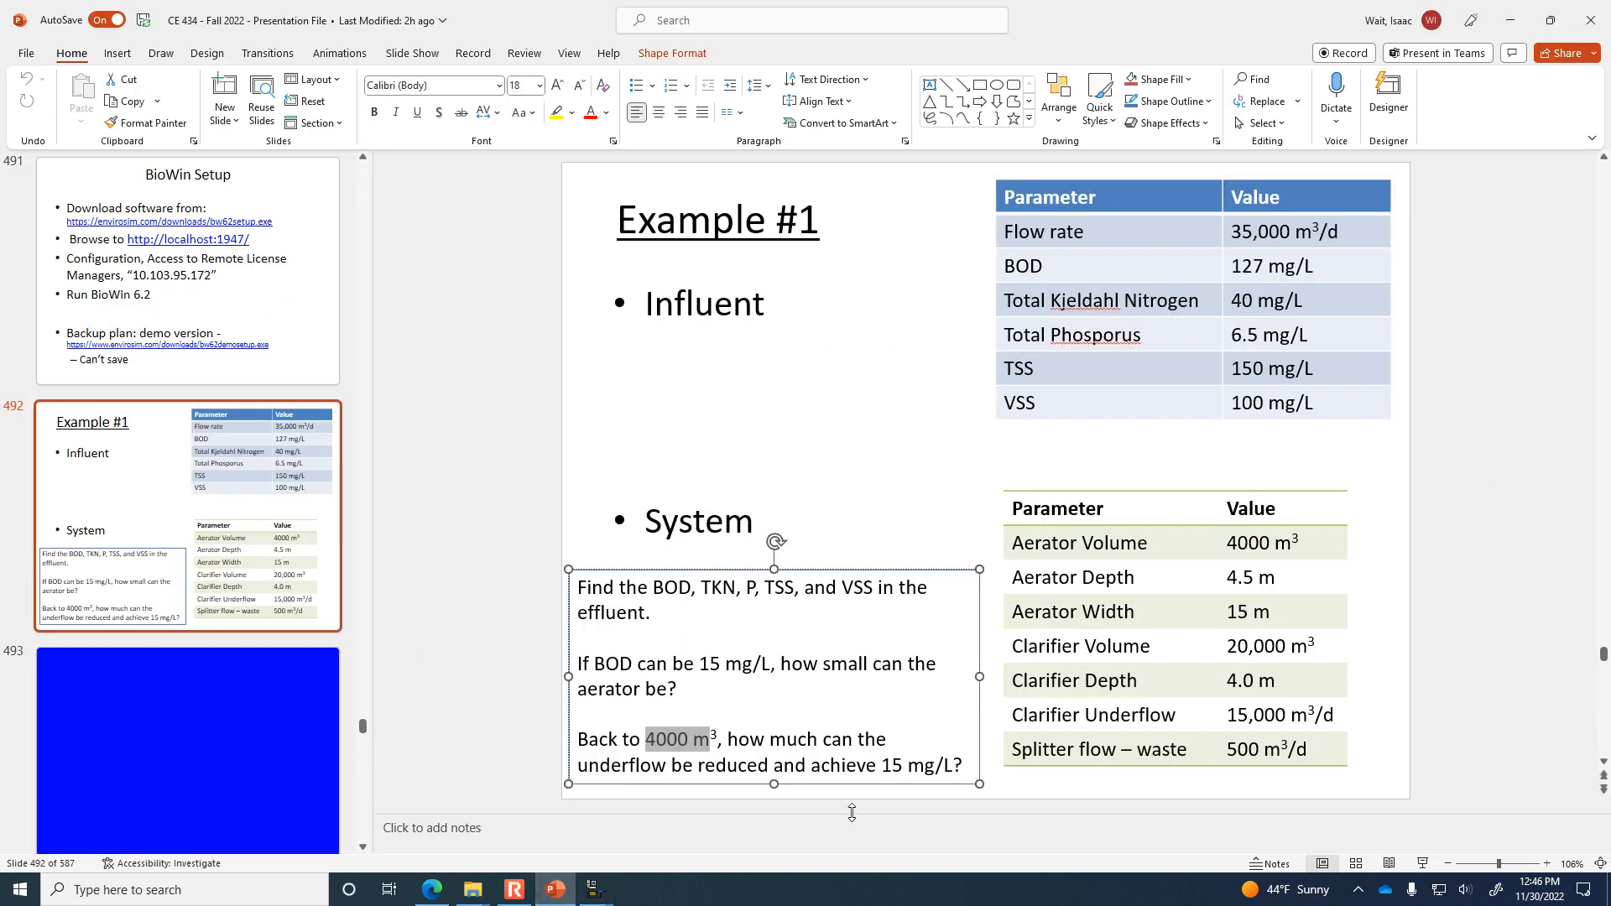
{"action": "left_click_drag", "start_coordinate": [881, 766], "coordinate": [965, 765]}
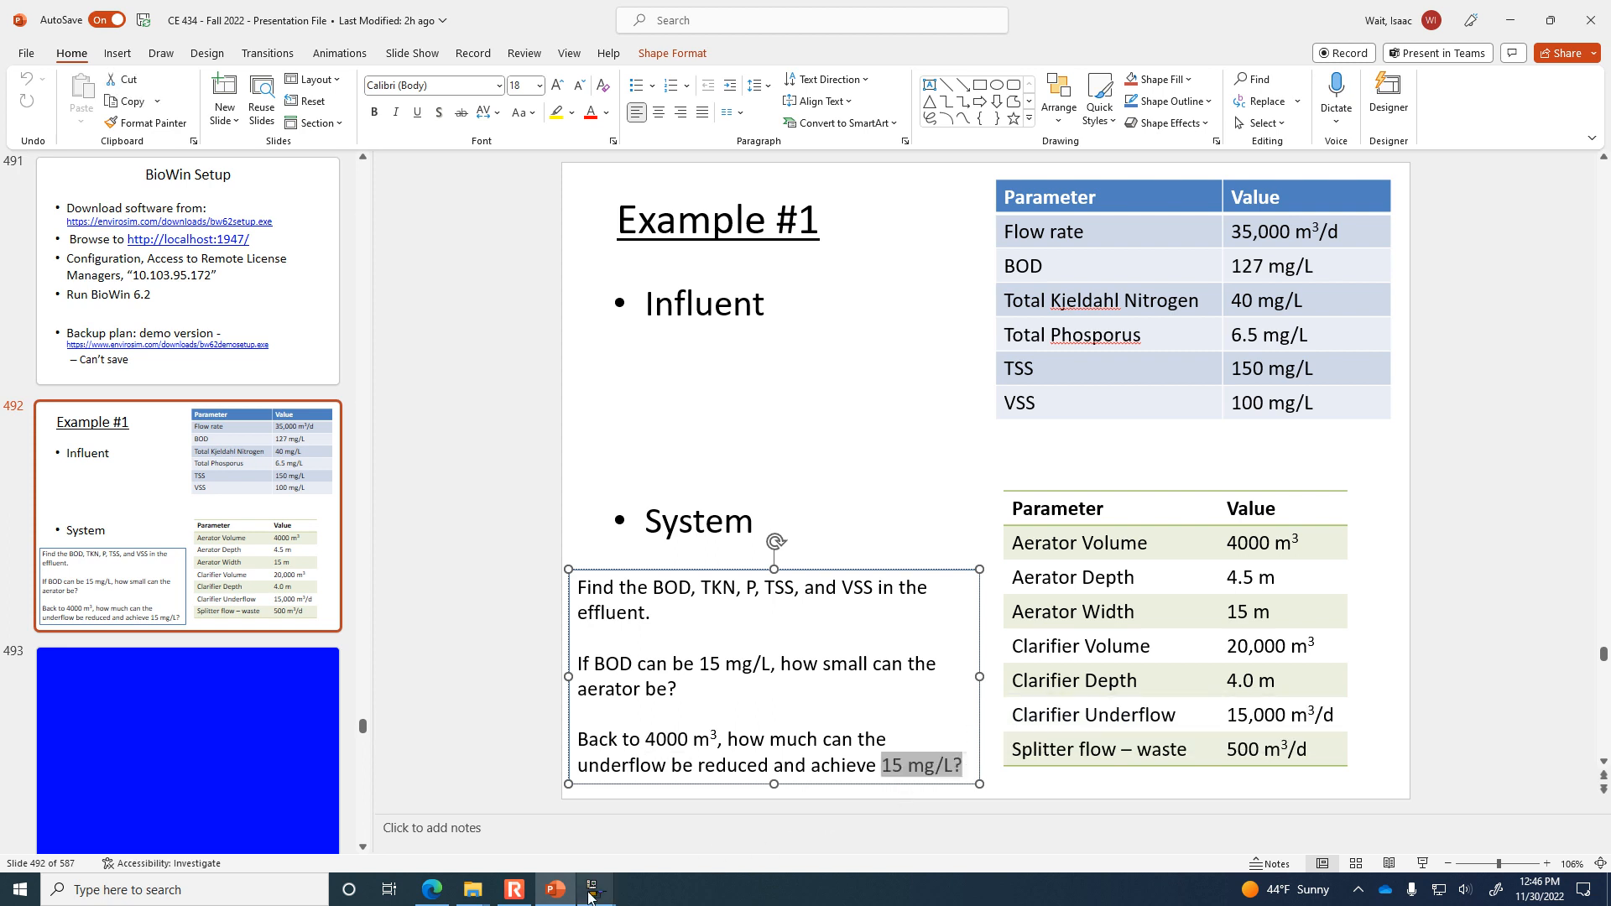
{"action": "mouse_move", "coordinate": [592, 894]}
{"action": "left_click", "coordinate": [684, 831]}
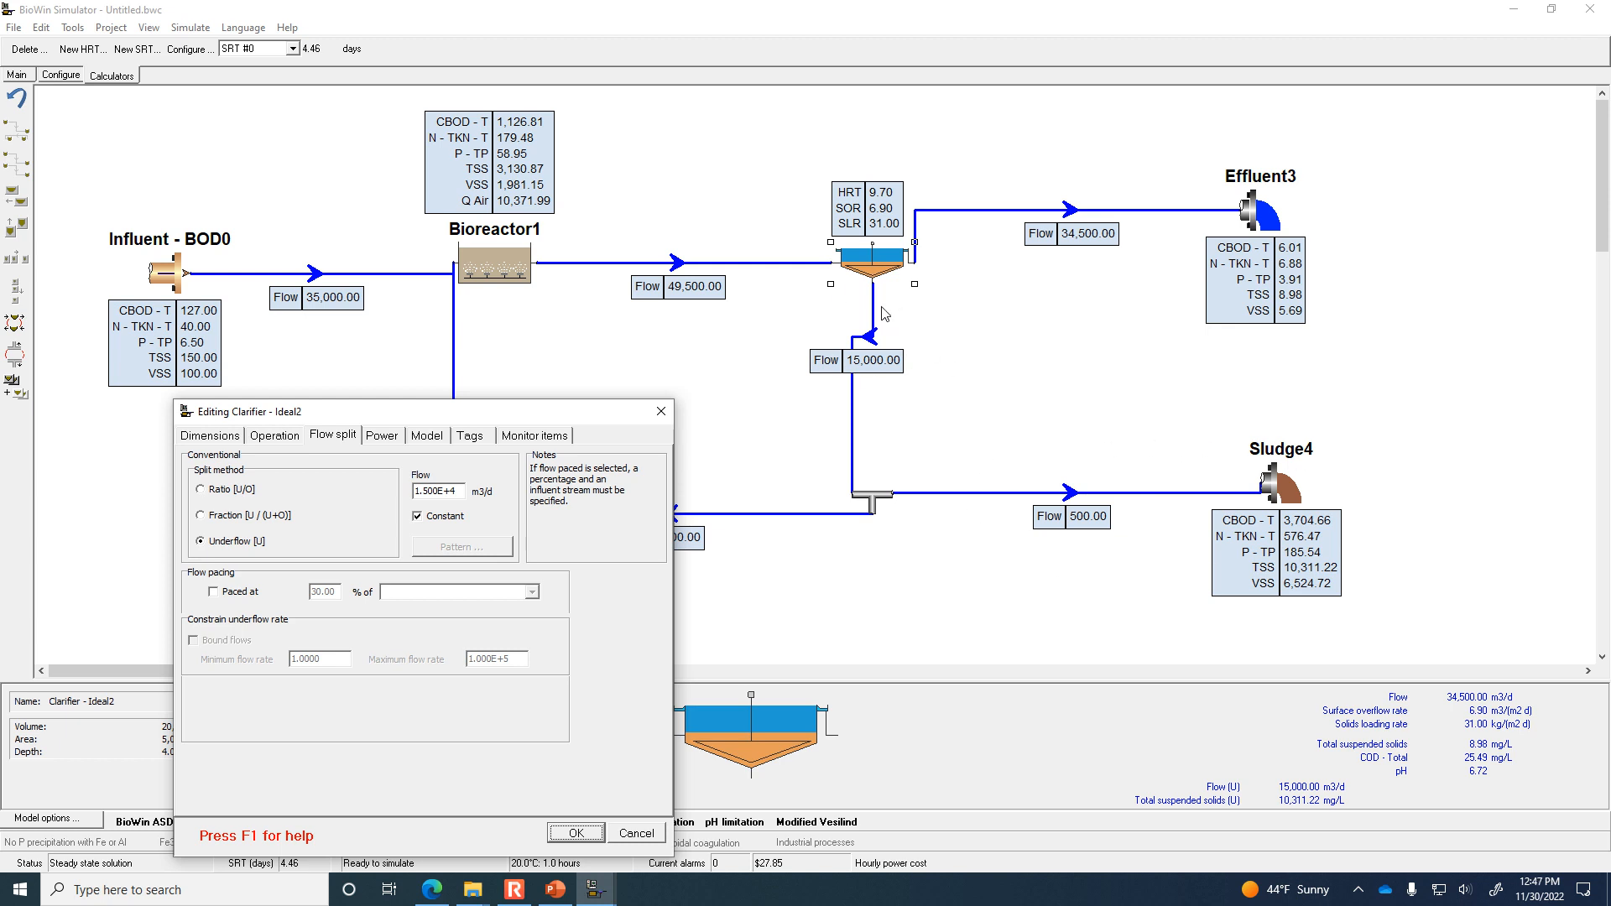
{"action": "left_click_drag", "start_coordinate": [534, 408], "coordinate": [657, 602]}
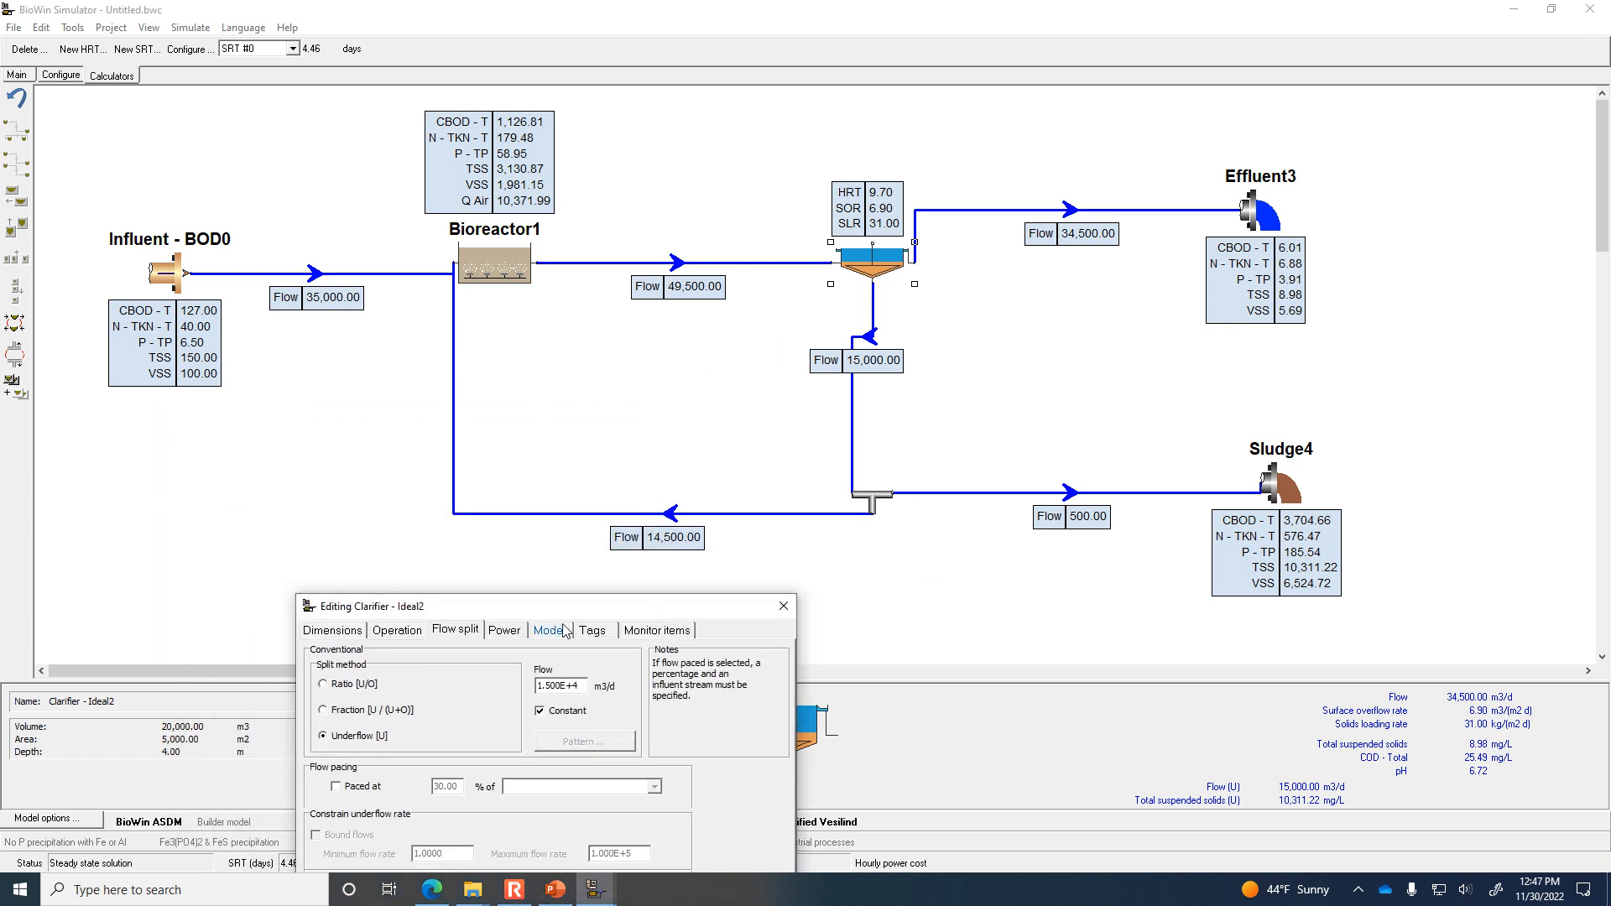
{"action": "left_click_drag", "start_coordinate": [742, 395], "coordinate": [732, 355]}
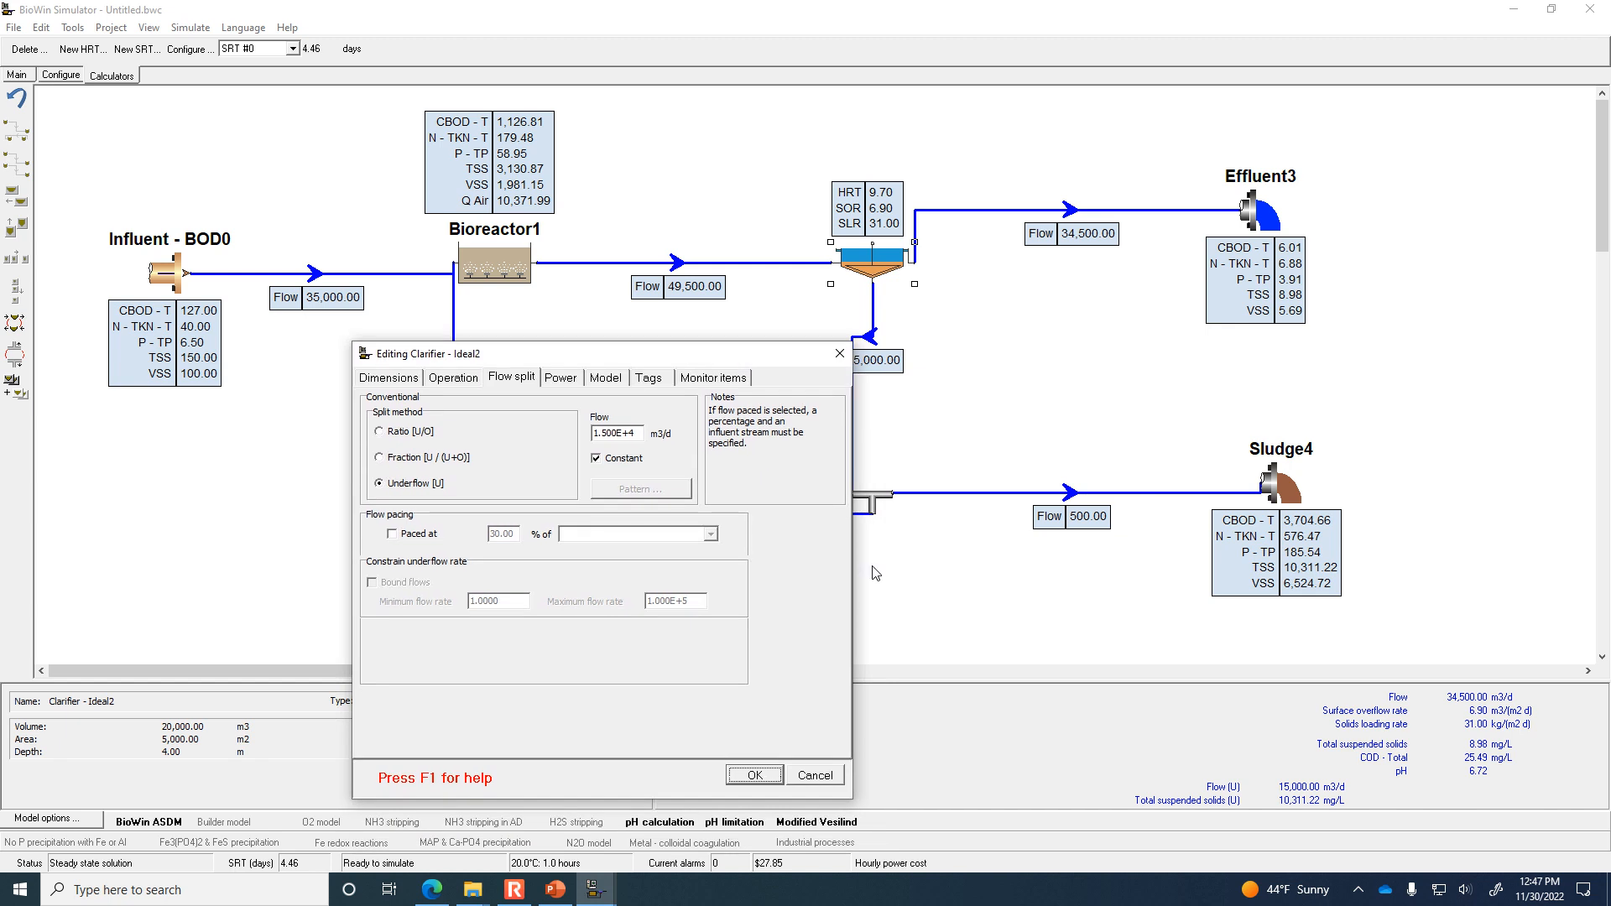
{"action": "left_click", "coordinate": [755, 776]}
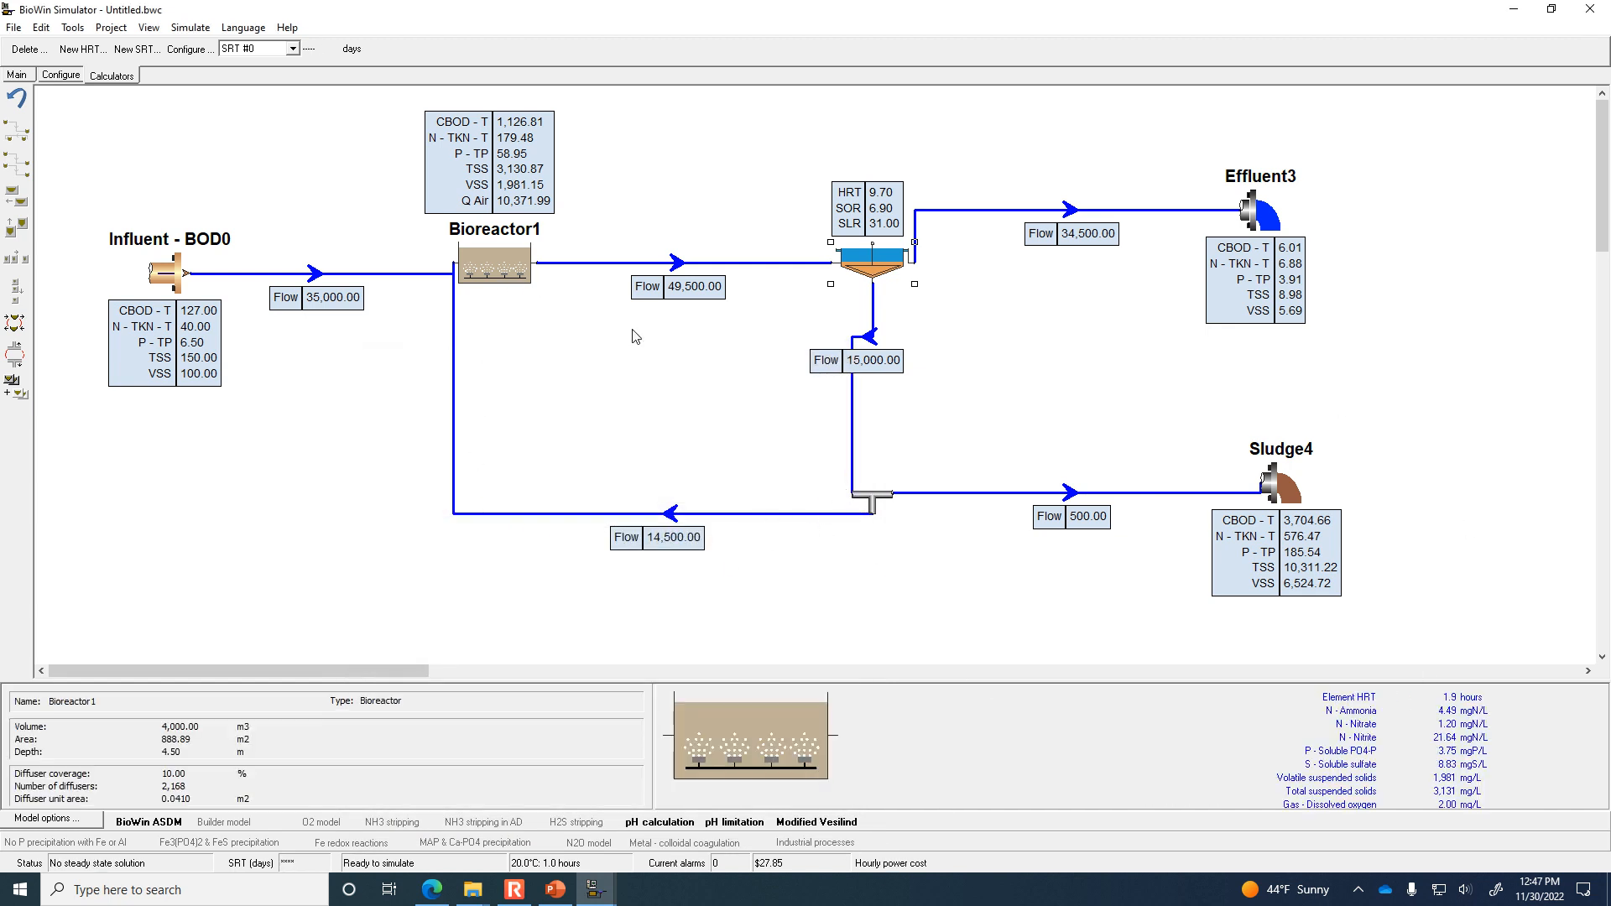
{"action": "left_click", "coordinate": [513, 889]}
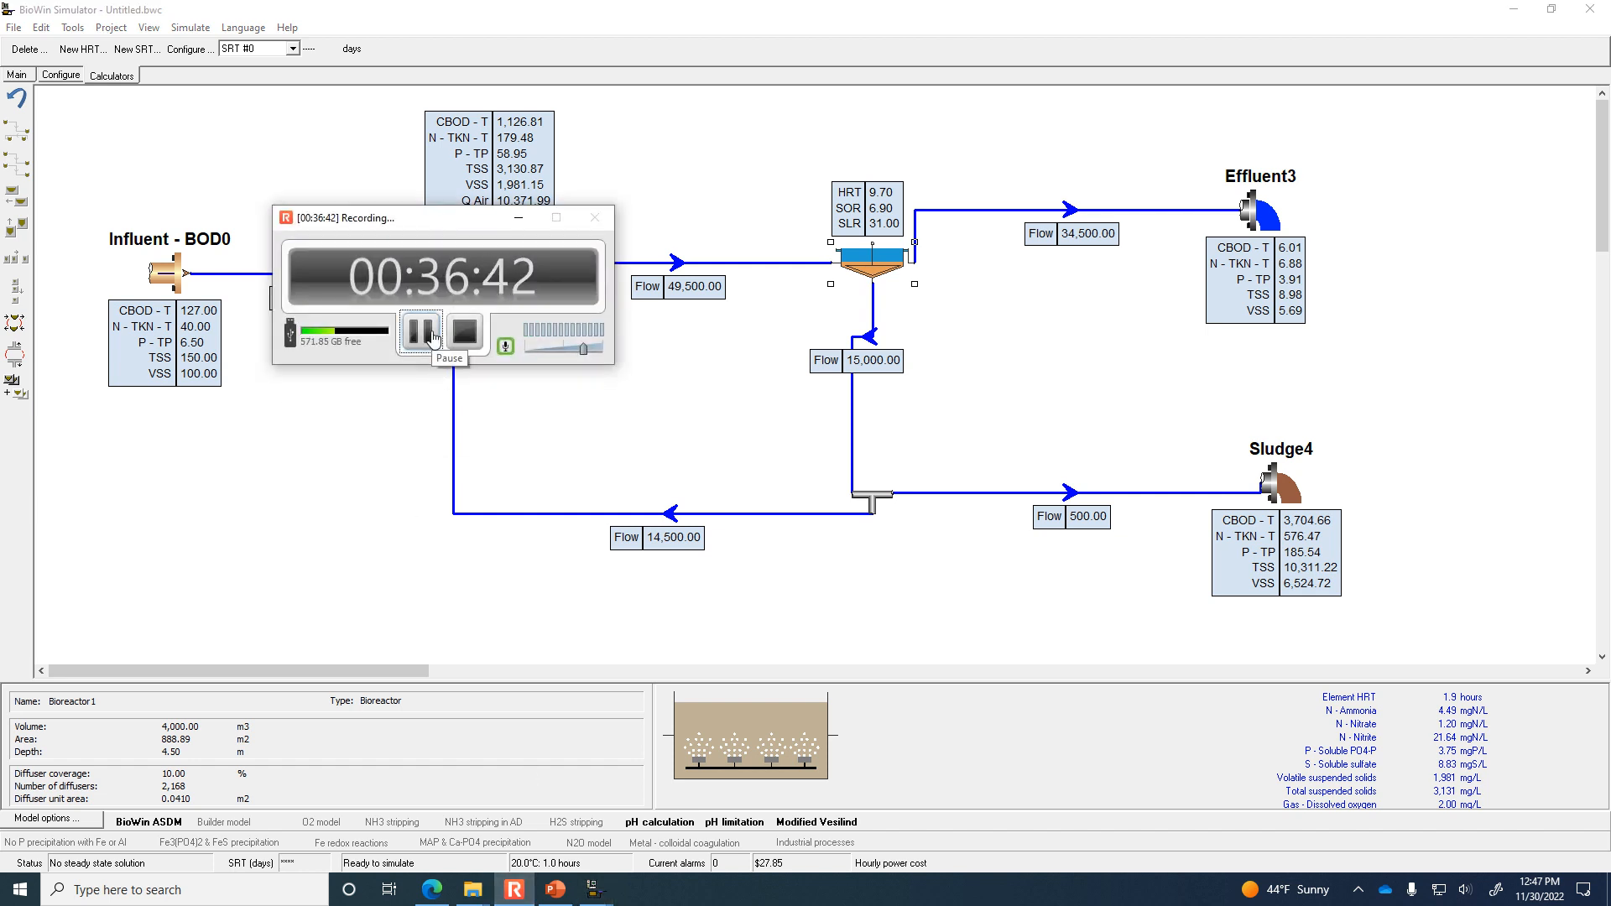
{"action": "left_click", "coordinate": [430, 335]}
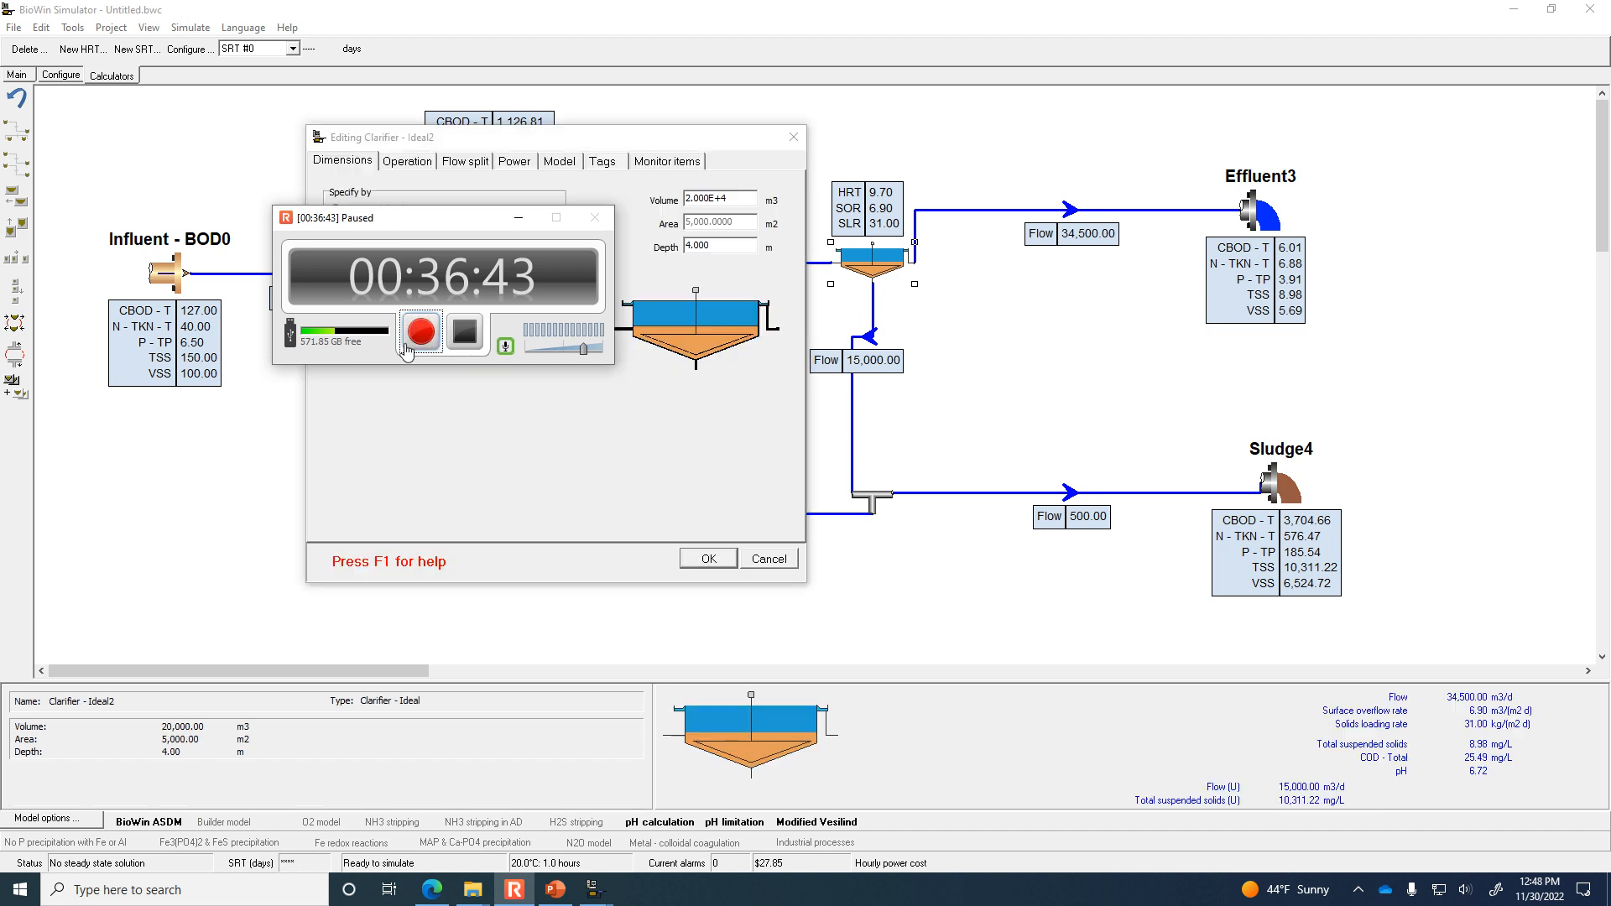
Set the clarifier's constant underflow to 7000 m3/d in its flow split settings and accept the change.
{"action": "left_click", "coordinate": [467, 161]}
{"action": "left_click_drag", "start_coordinate": [597, 217], "coordinate": [497, 216]}
{"action": "type", "text": "7000"}
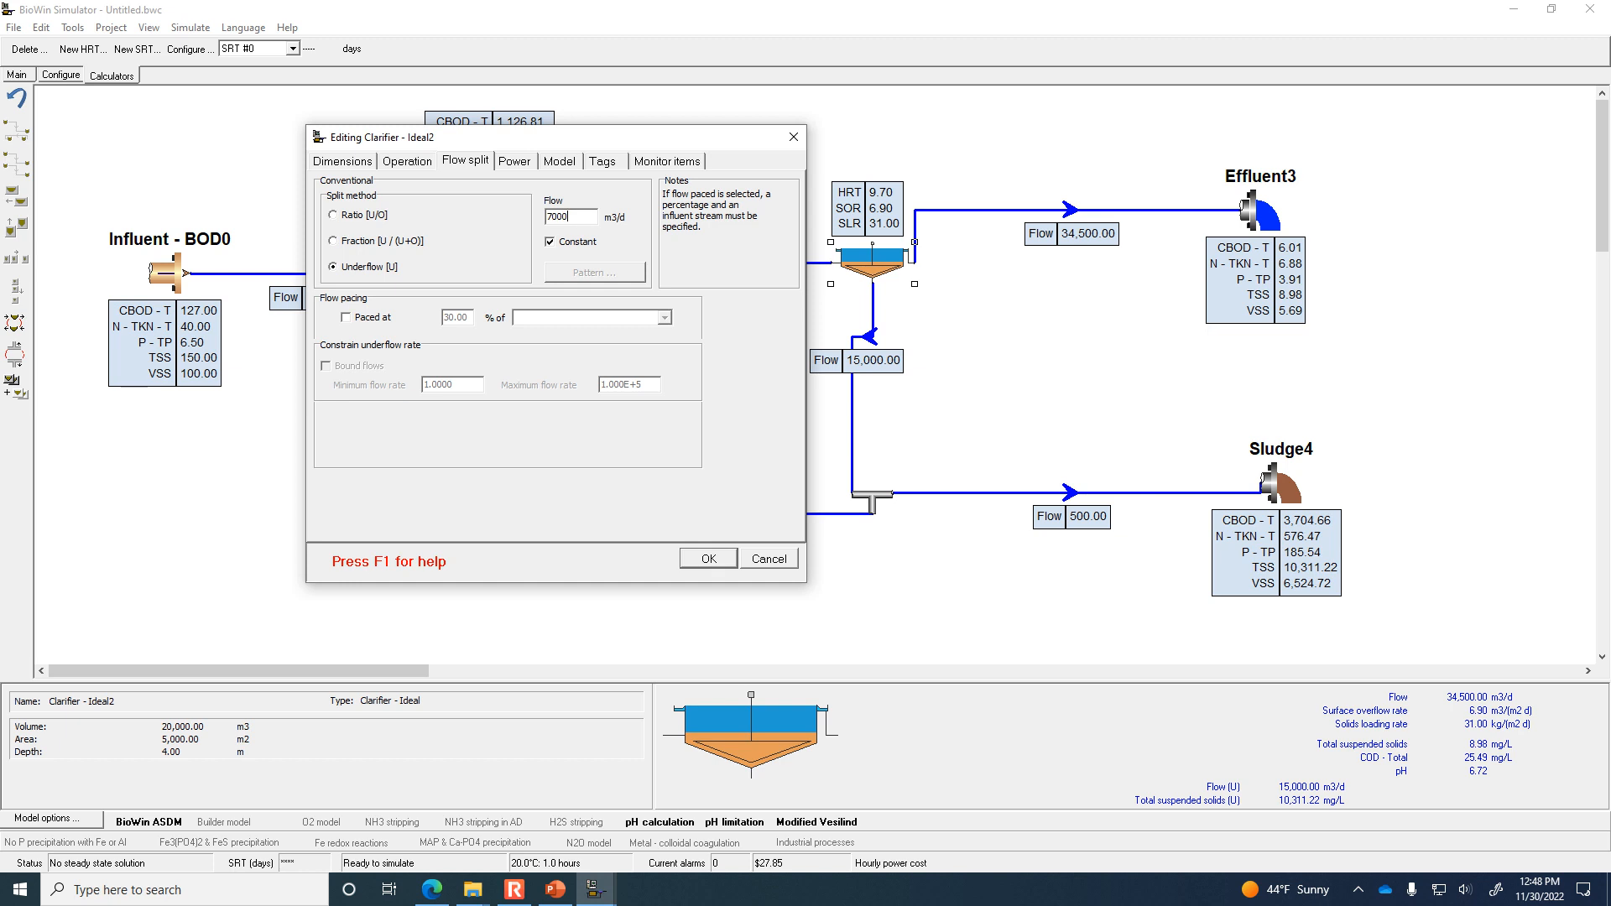
{"action": "left_click", "coordinate": [714, 563]}
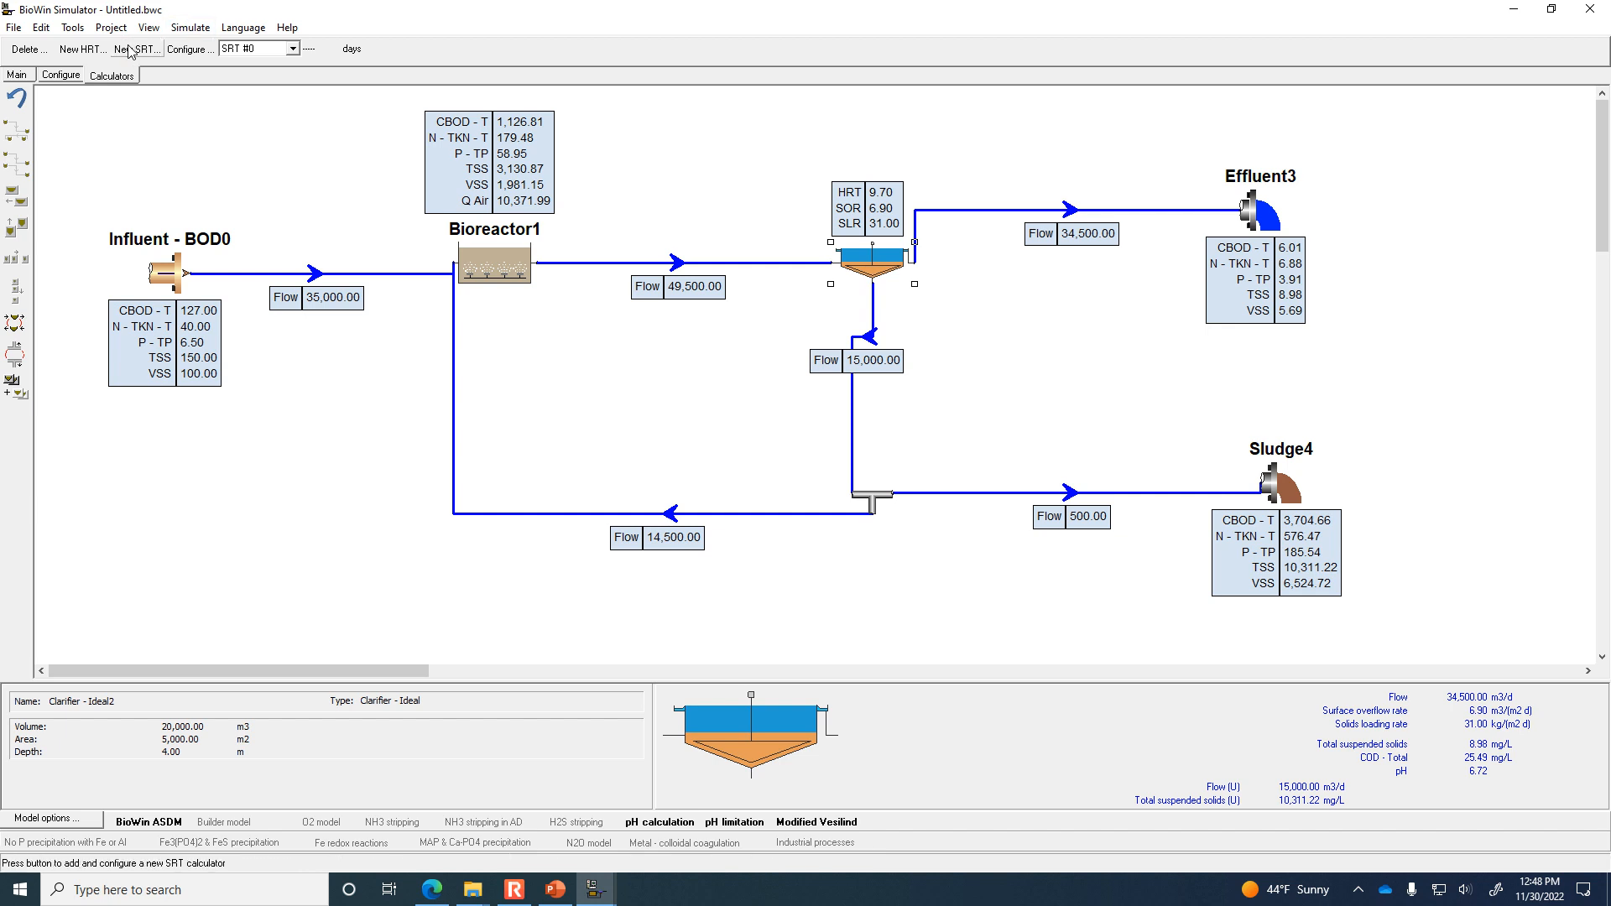
Run the steady state balance from seed values for the 7000 m3/d underflow and review the alarm, then dismiss it.
{"action": "left_click", "coordinate": [190, 27]}
{"action": "left_click", "coordinate": [209, 88]}
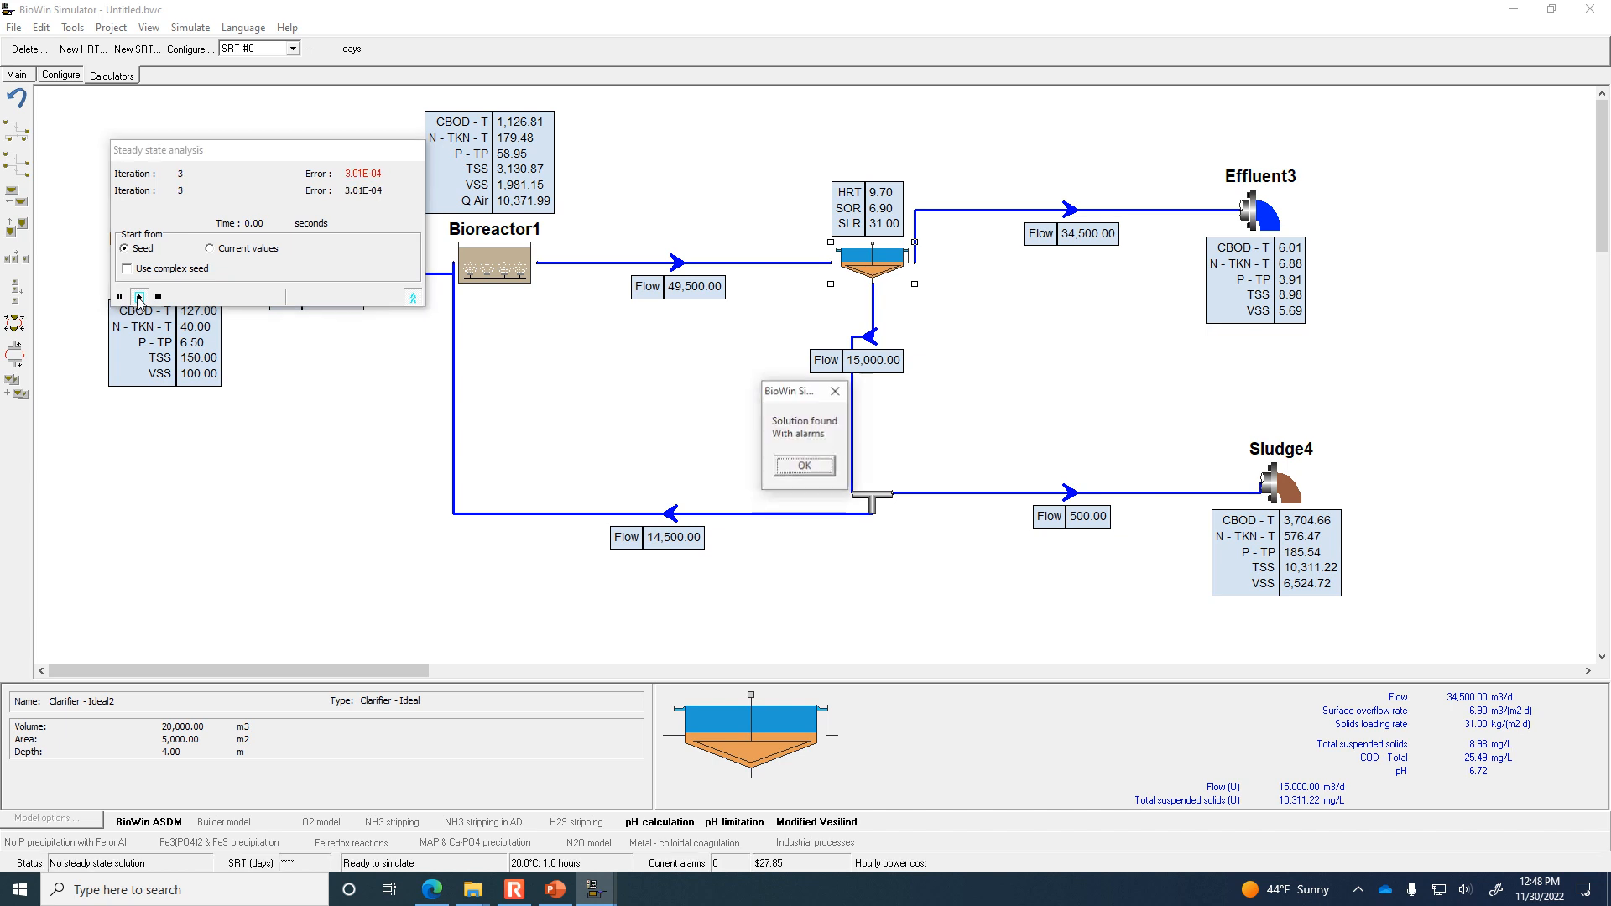
{"action": "left_click", "coordinate": [795, 467]}
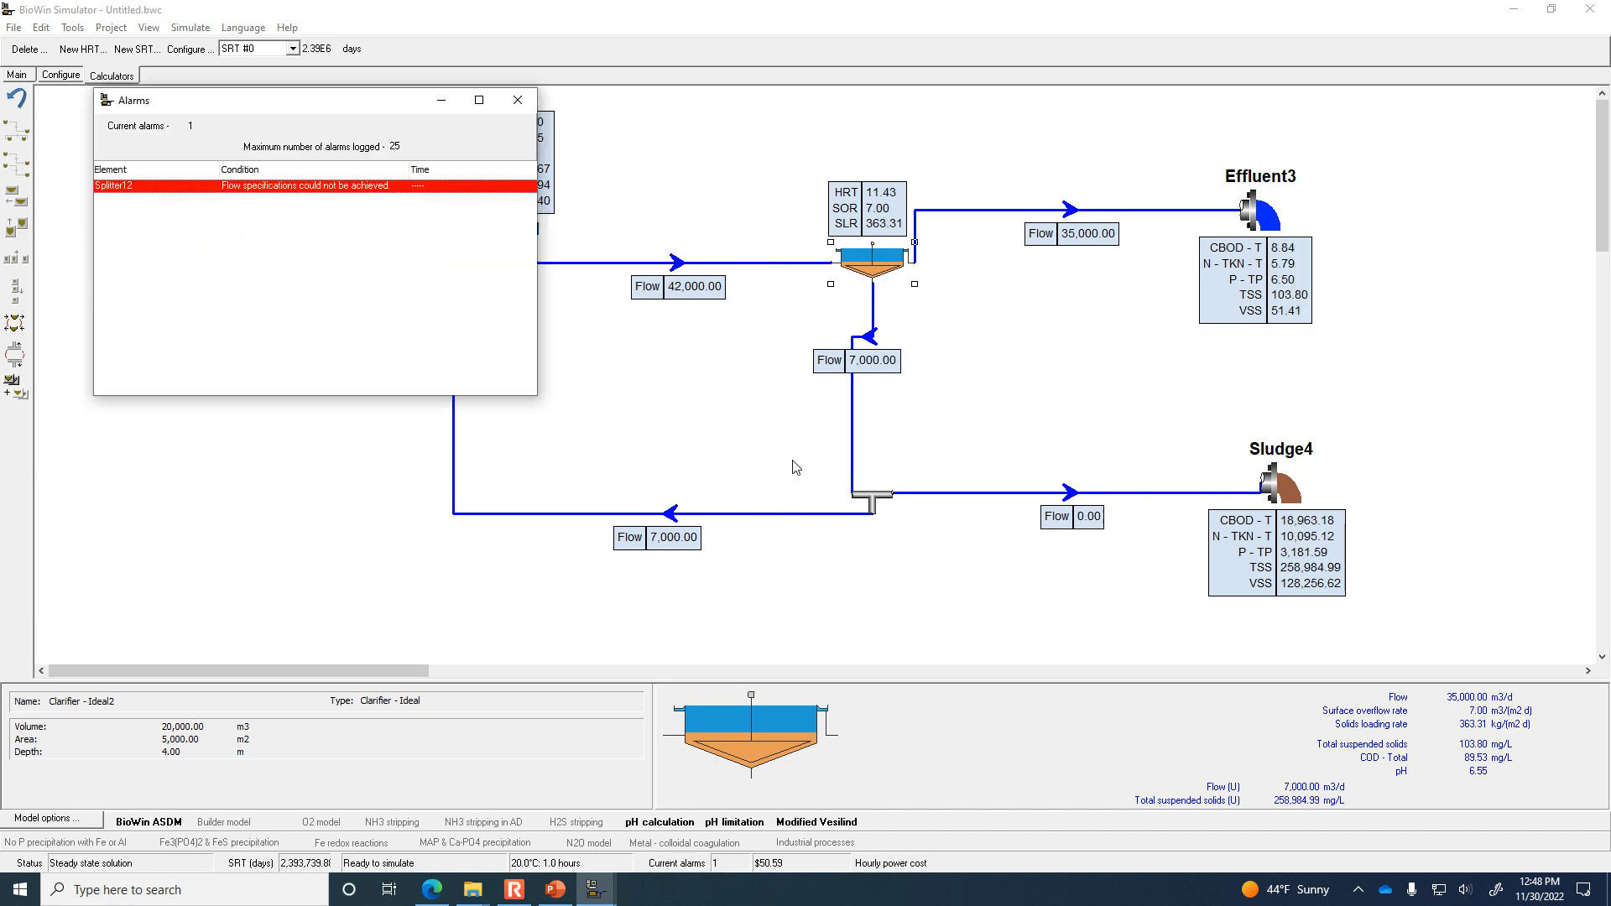
{"action": "left_click", "coordinate": [785, 431]}
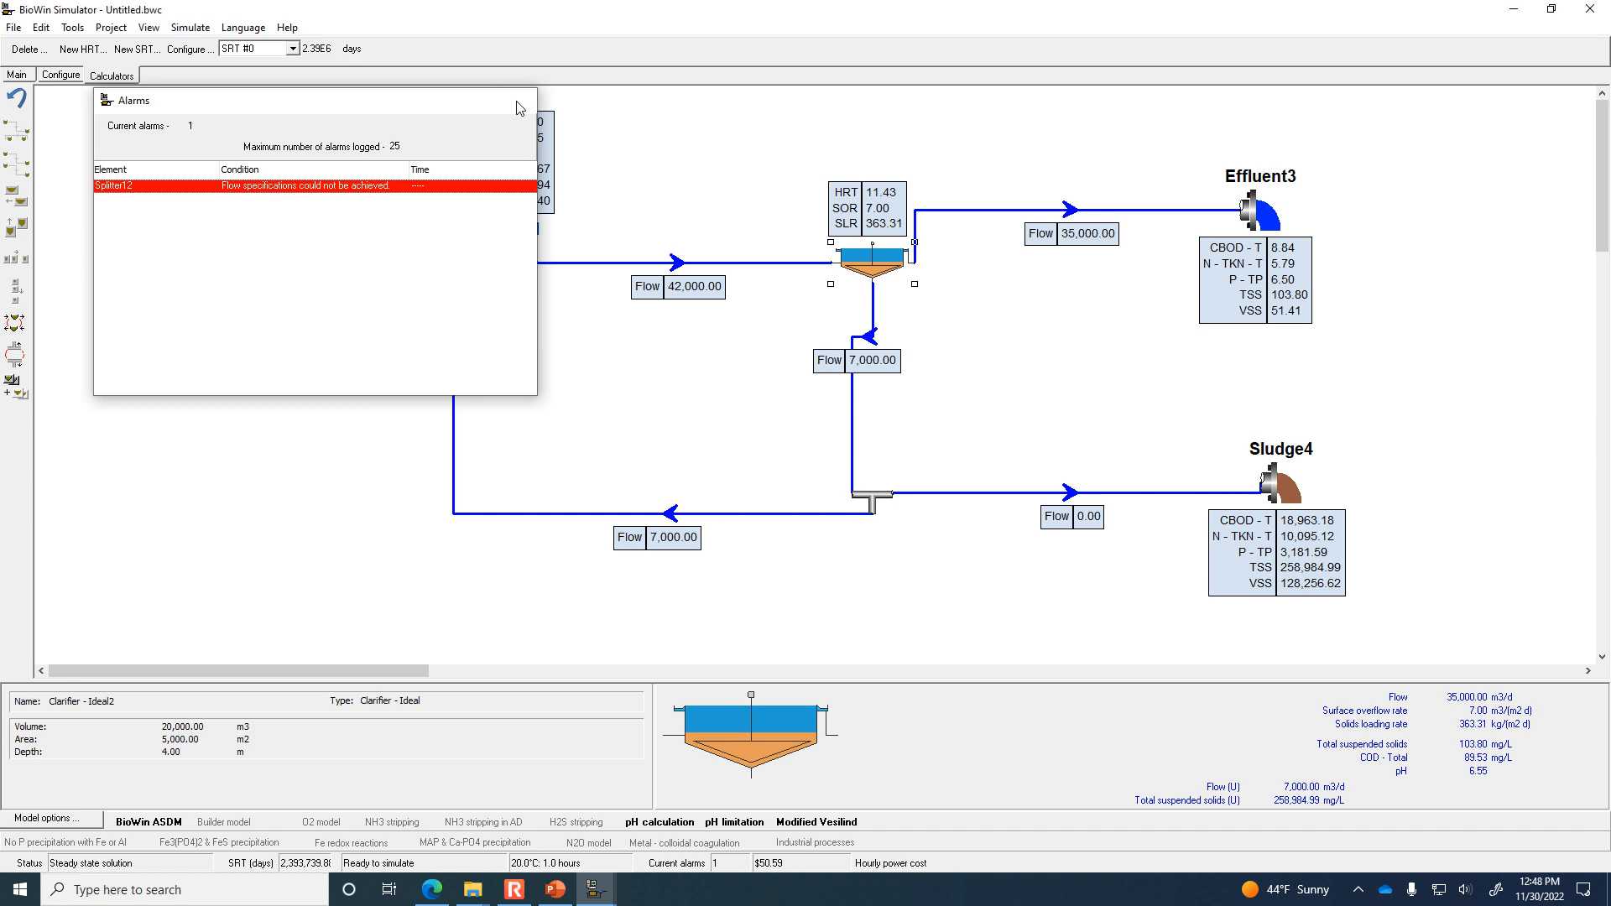
Change the splitter's split method to Rate in main [M] with a constant flow of 500 m3/d.
{"action": "double_click", "coordinate": [866, 493]}
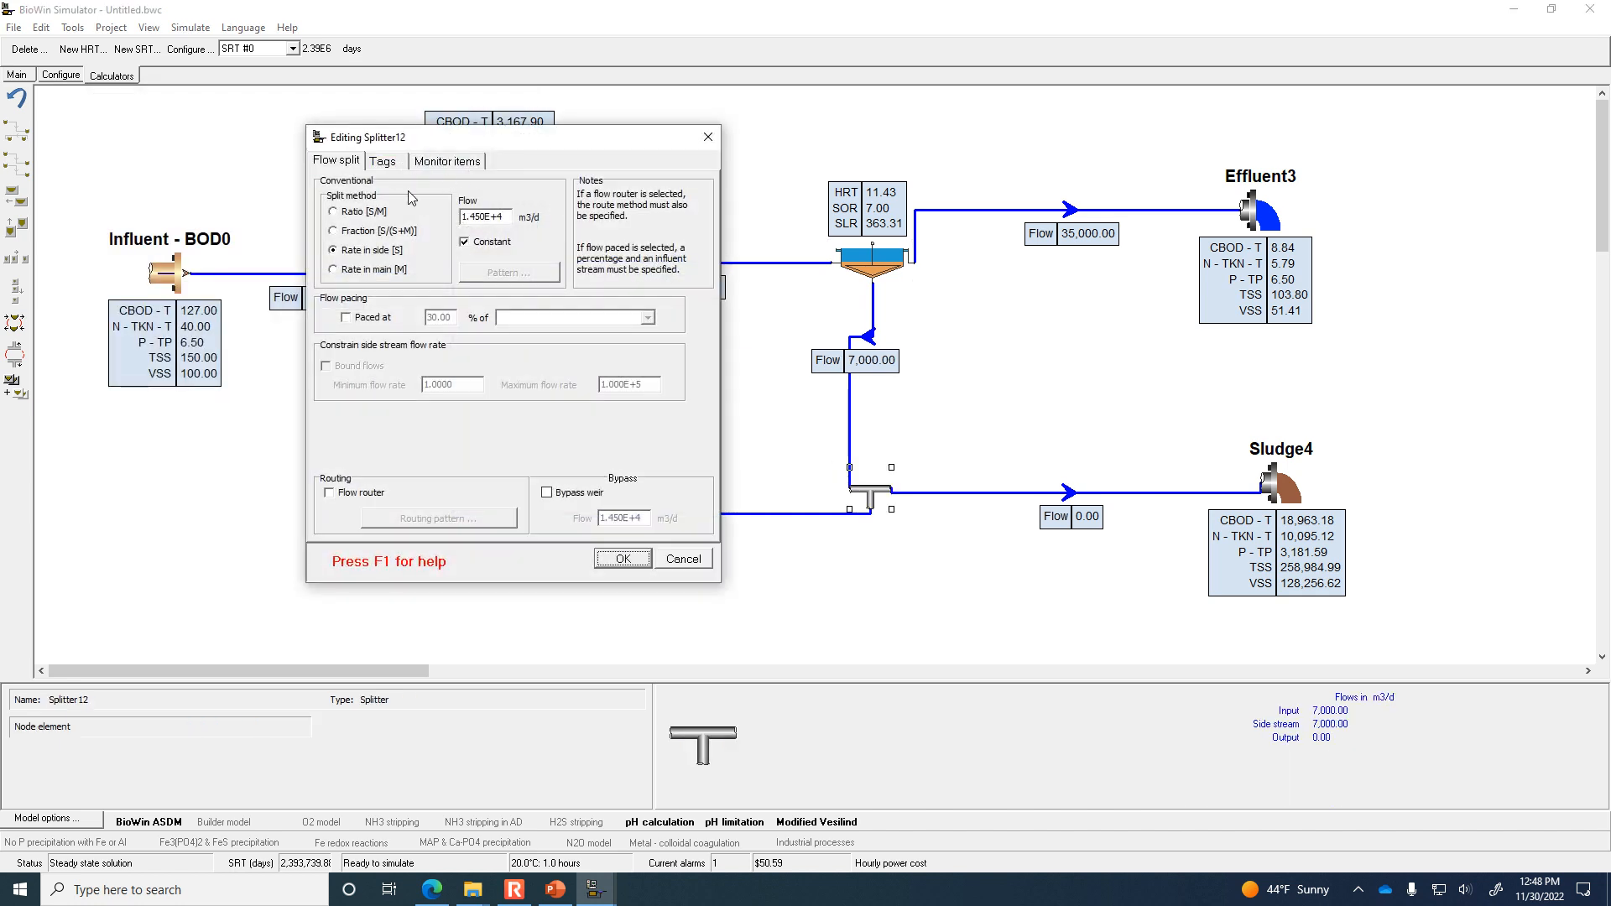
{"action": "left_click", "coordinate": [384, 272]}
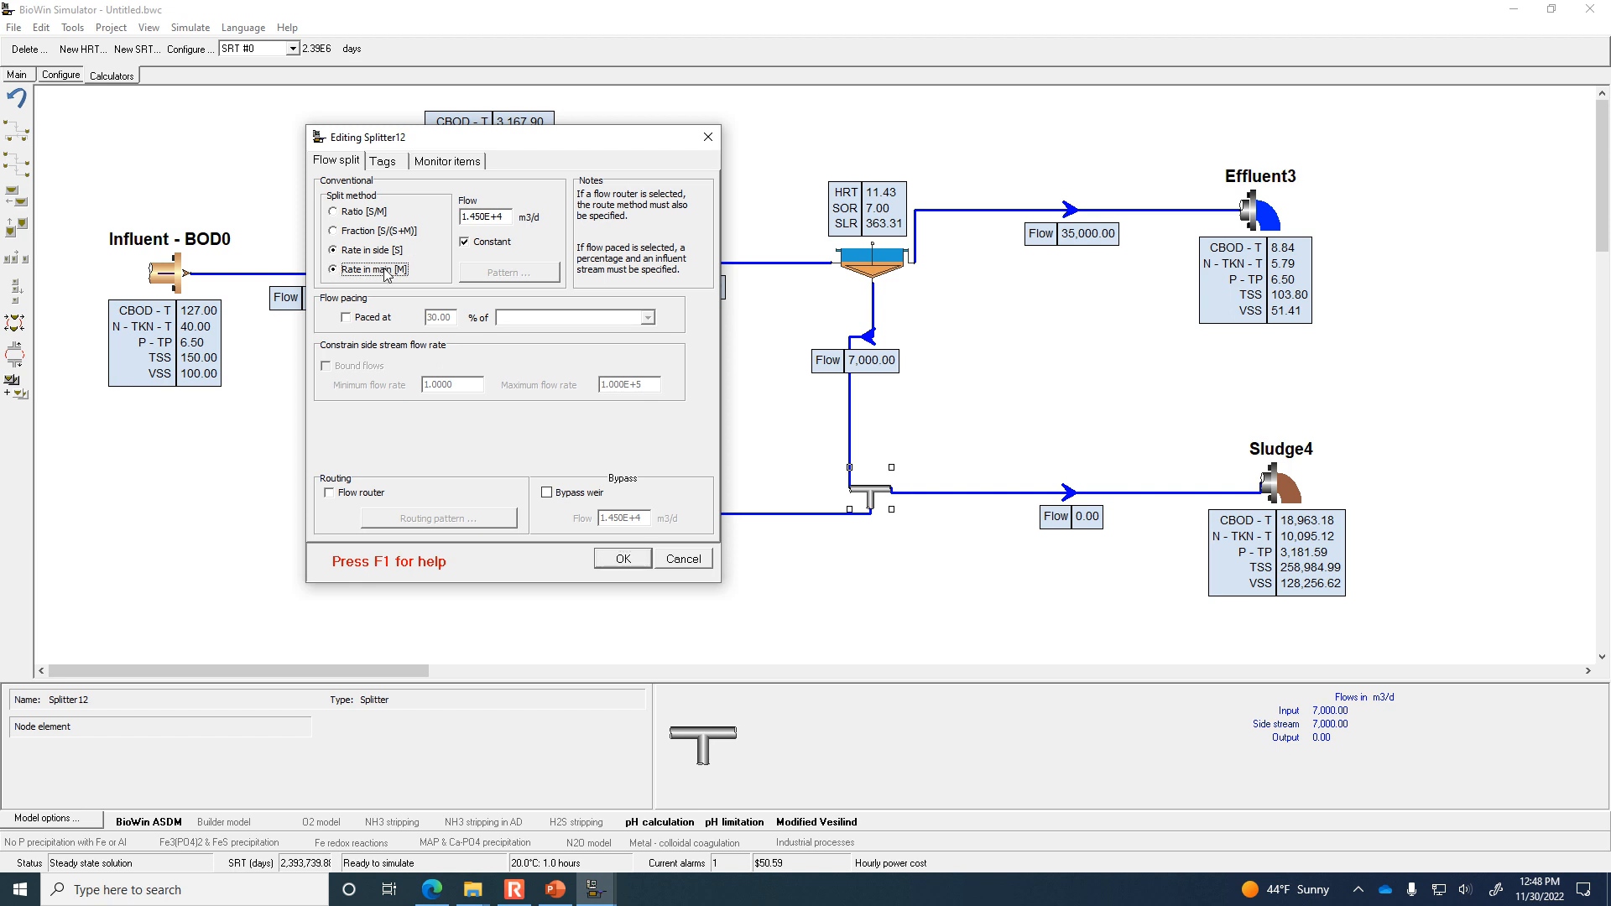
{"action": "double_click", "coordinate": [503, 212]}
{"action": "type", "text": "500"}
{"action": "left_click", "coordinate": [623, 559]}
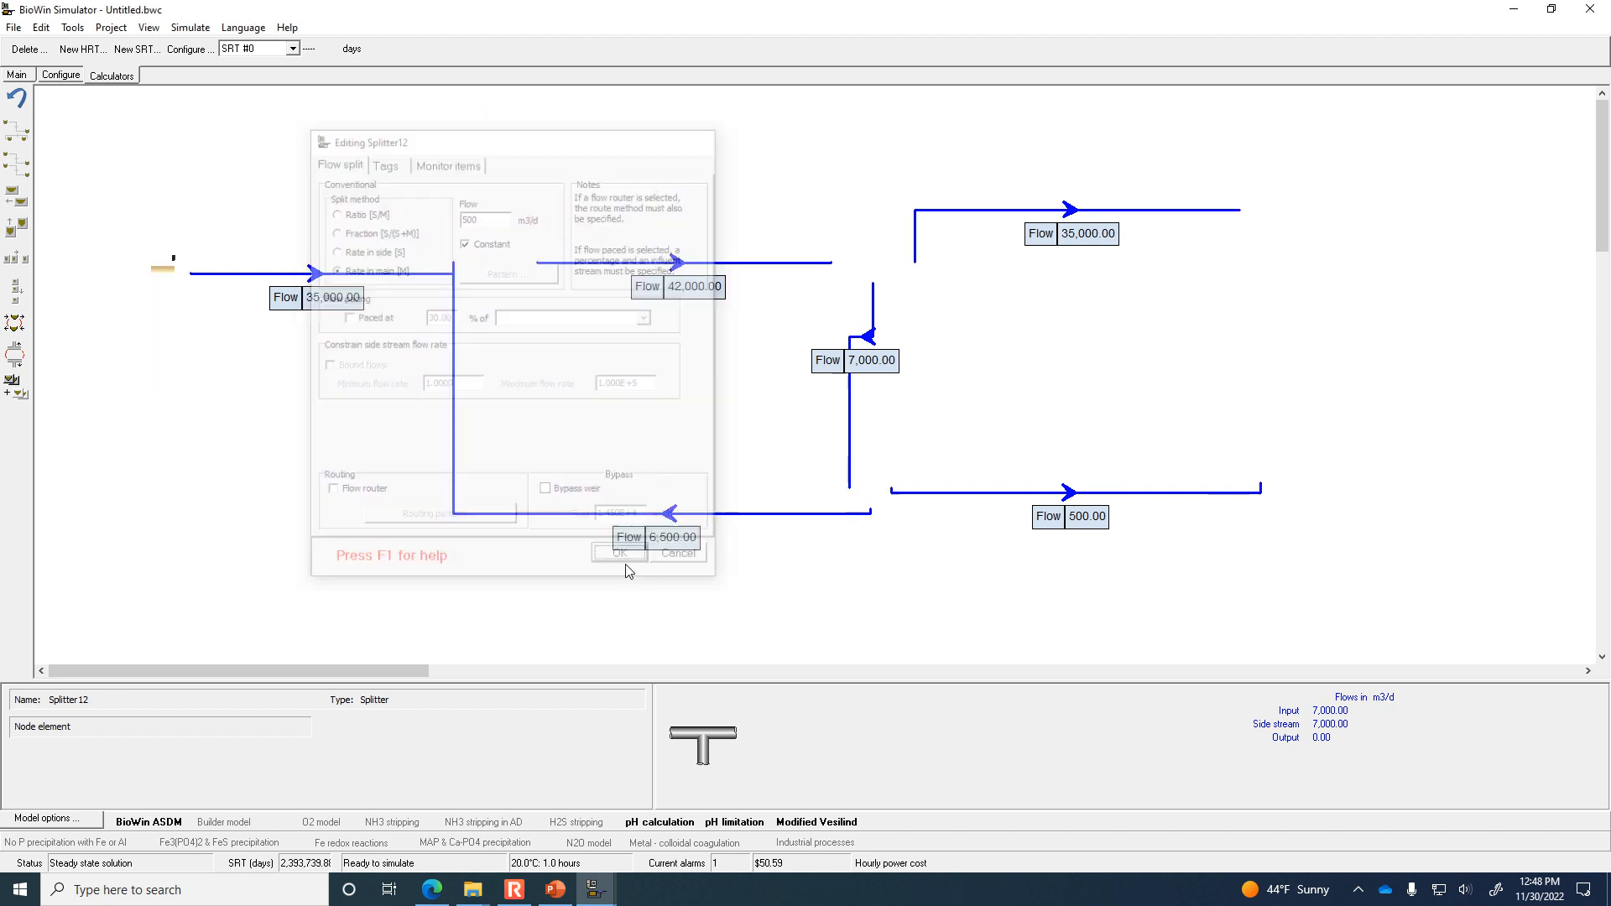
Rerun the steady state balance from seed values with the corrected splitter at the 7000 m3/d underflow.
{"action": "left_click", "coordinate": [111, 27]}
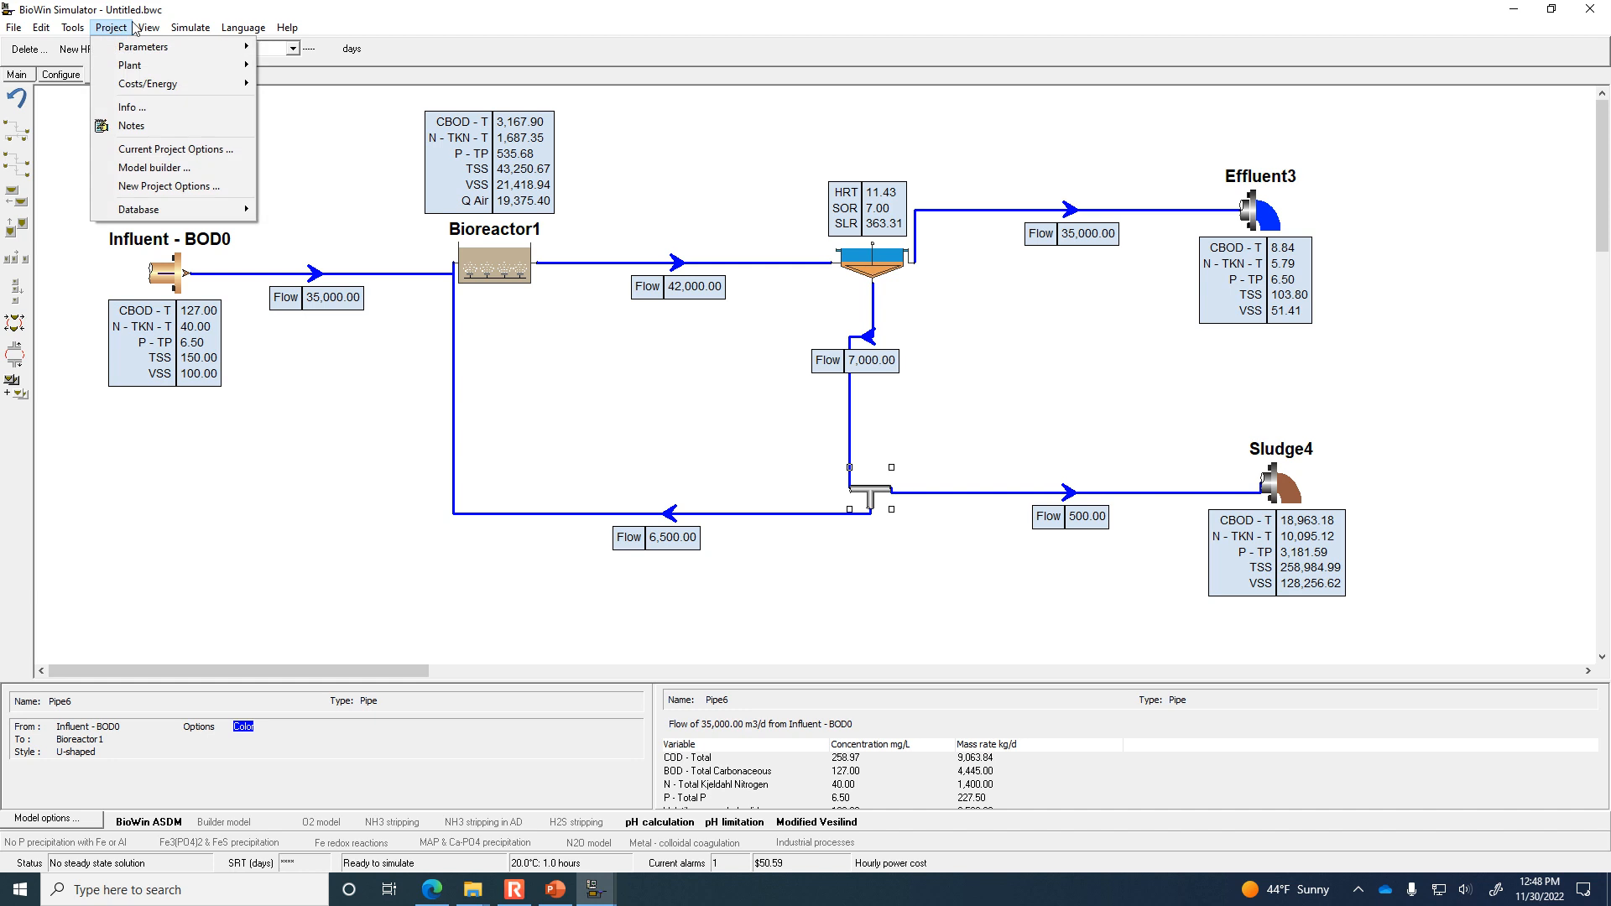
{"action": "mouse_move", "coordinate": [159, 27]}
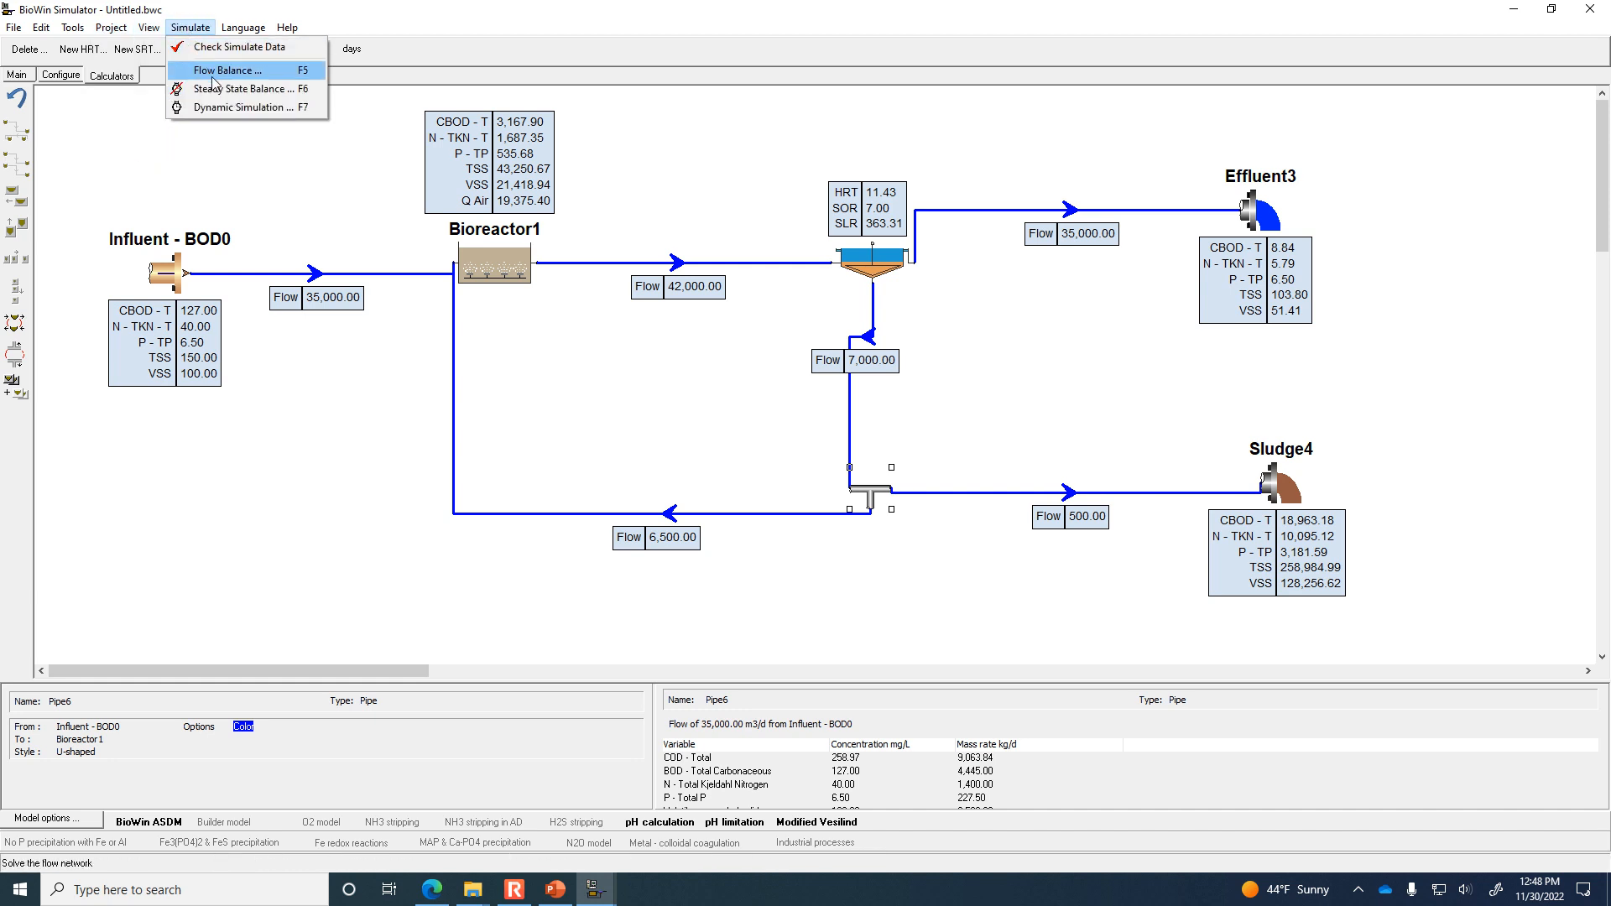
{"action": "left_click", "coordinate": [216, 91]}
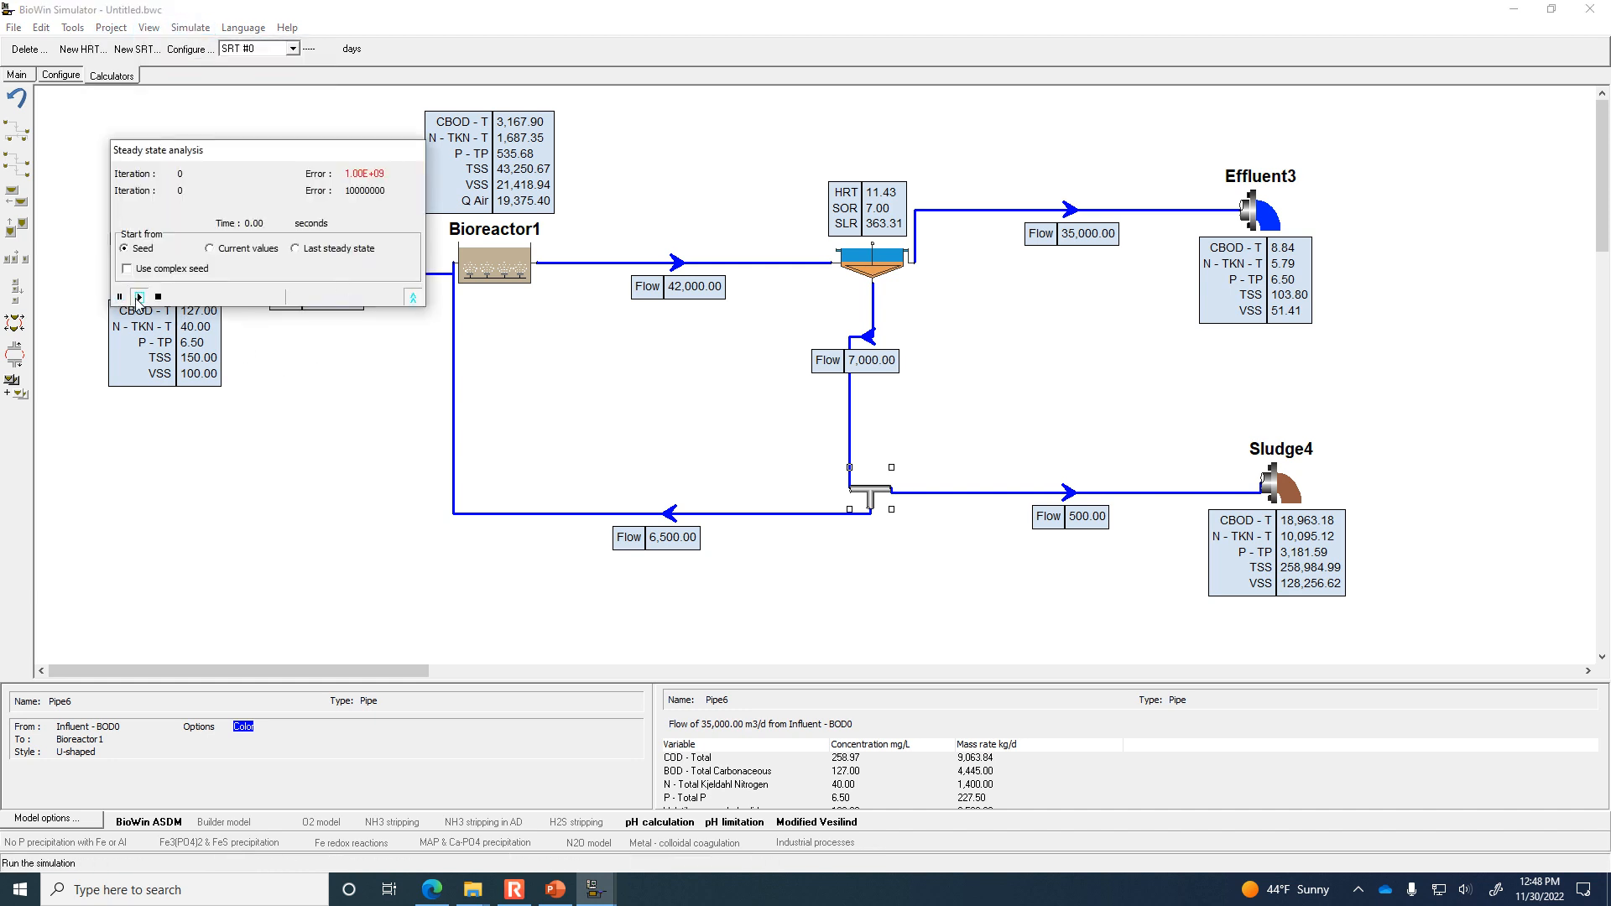
{"action": "left_click", "coordinate": [138, 296]}
{"action": "left_click", "coordinate": [805, 461]}
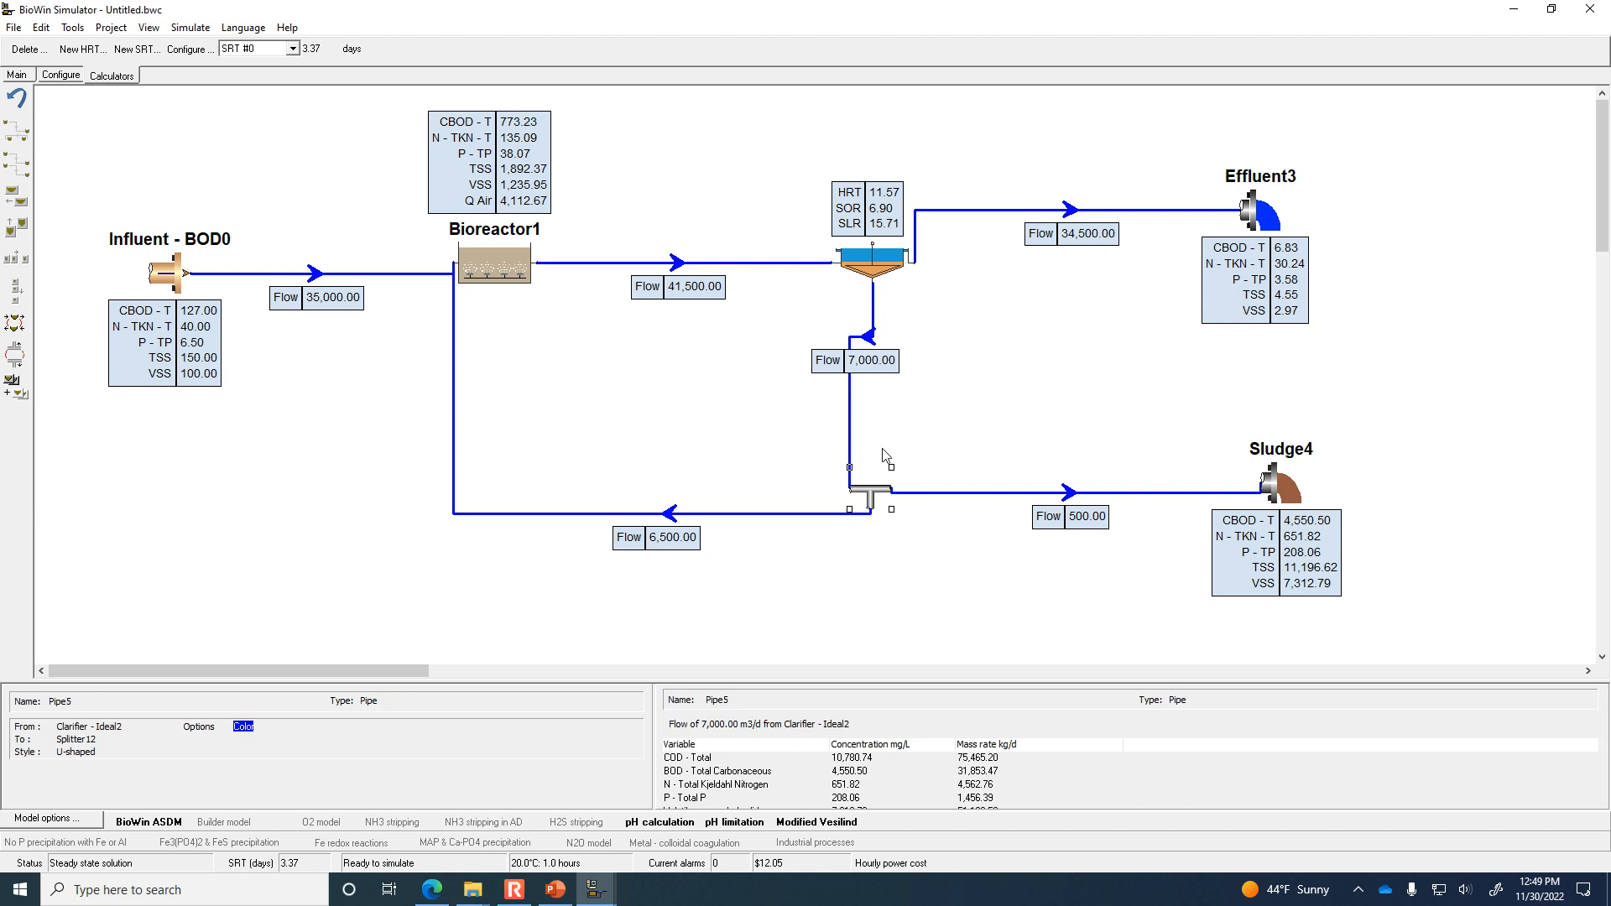
Compare the side and main rate options in the splitter's flow split settings, keeping Rate in main [M].
{"action": "double_click", "coordinate": [871, 501]}
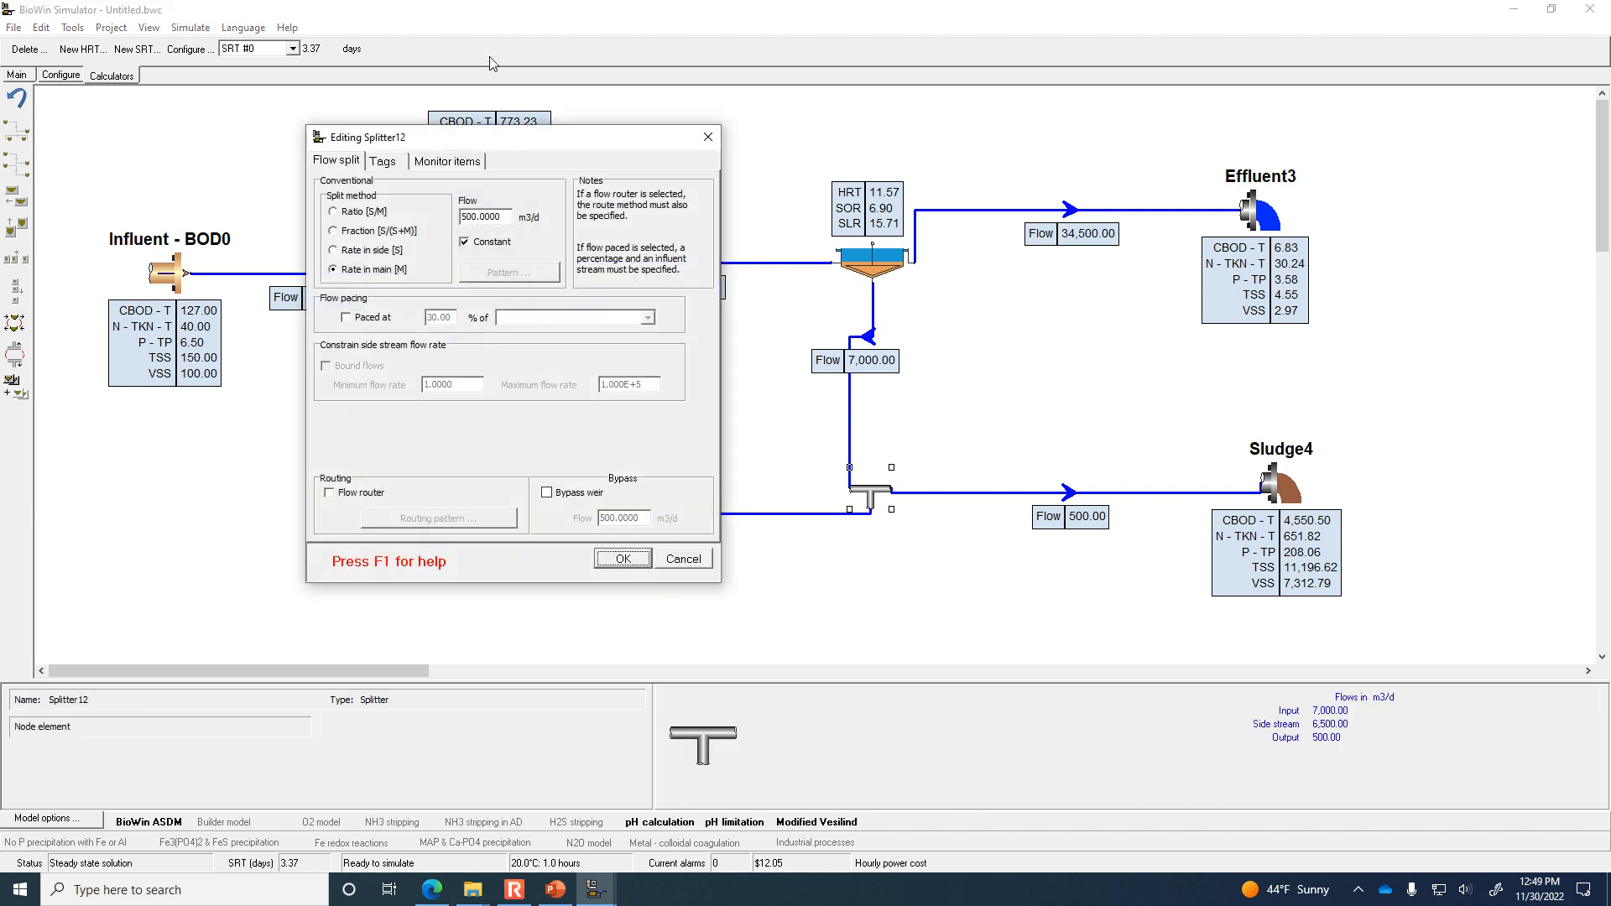
{"action": "left_click", "coordinate": [396, 252]}
{"action": "left_click", "coordinate": [374, 271]}
{"action": "left_click", "coordinate": [625, 560]}
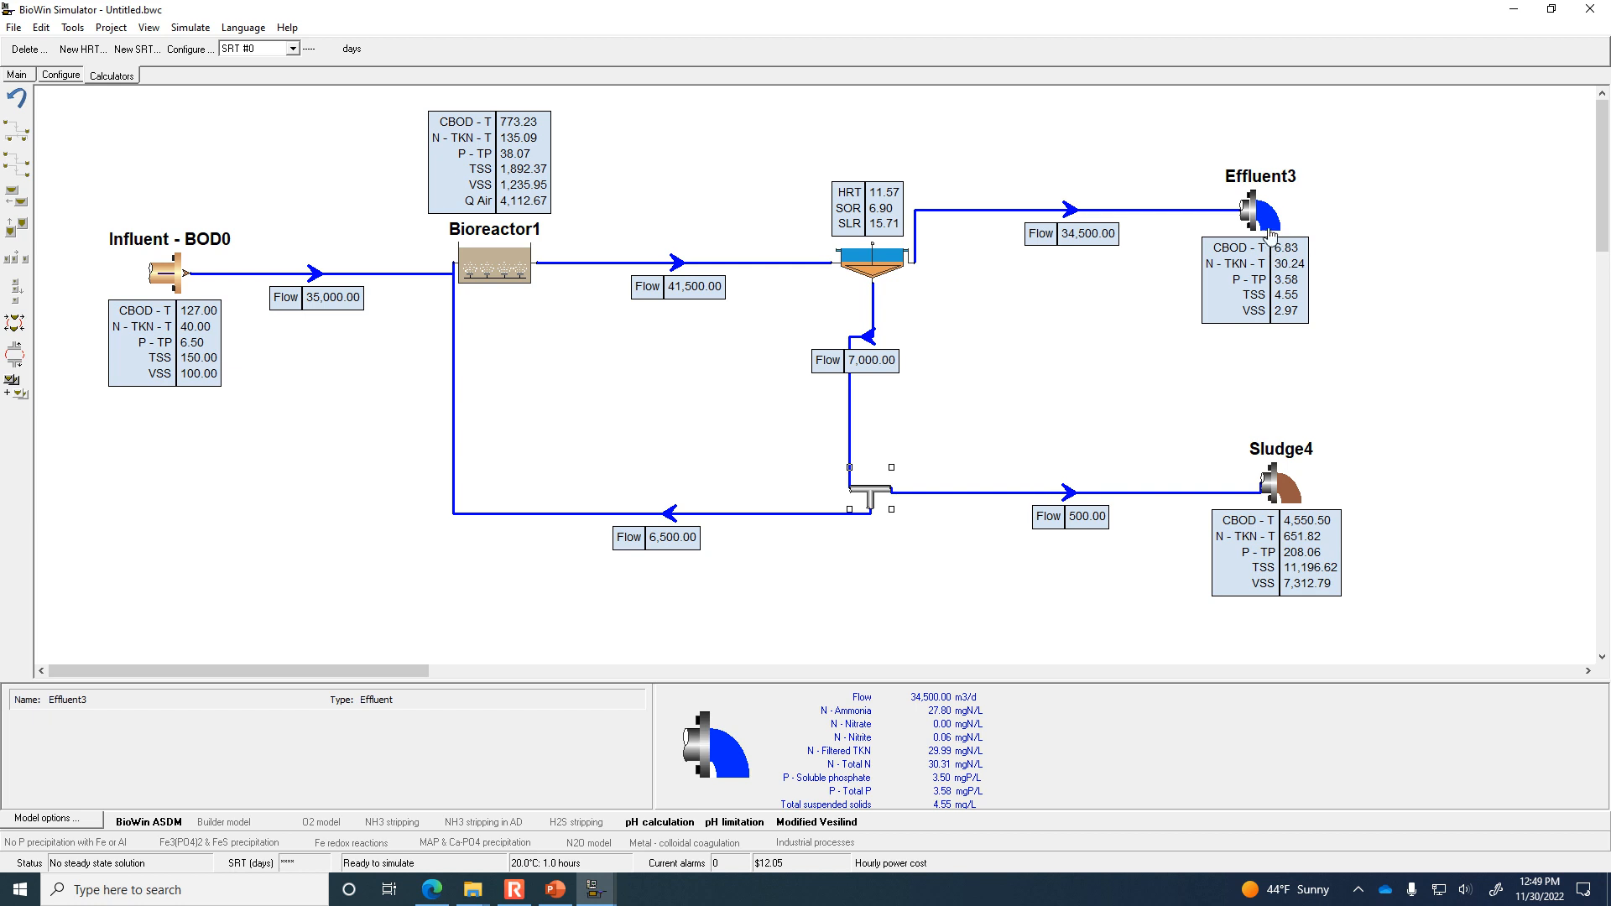
Set the clarifier's constant underflow to 4000 m3/d in its flow split settings and accept the change.
{"action": "double_click", "coordinate": [874, 289]}
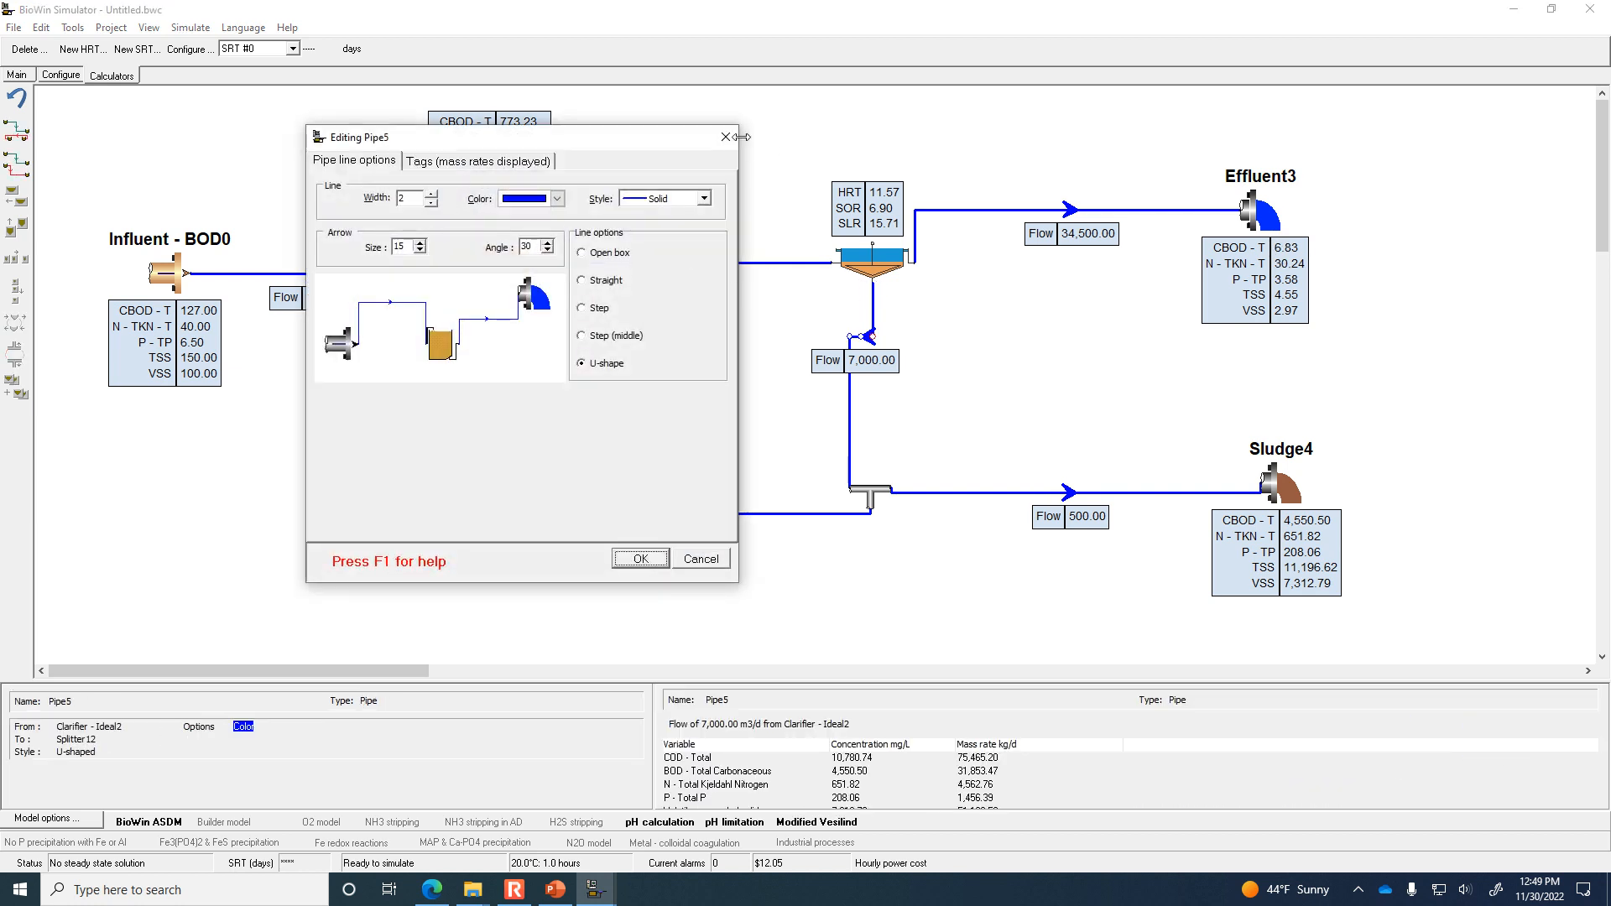
{"action": "left_click", "coordinate": [726, 136]}
{"action": "left_click", "coordinate": [888, 267]}
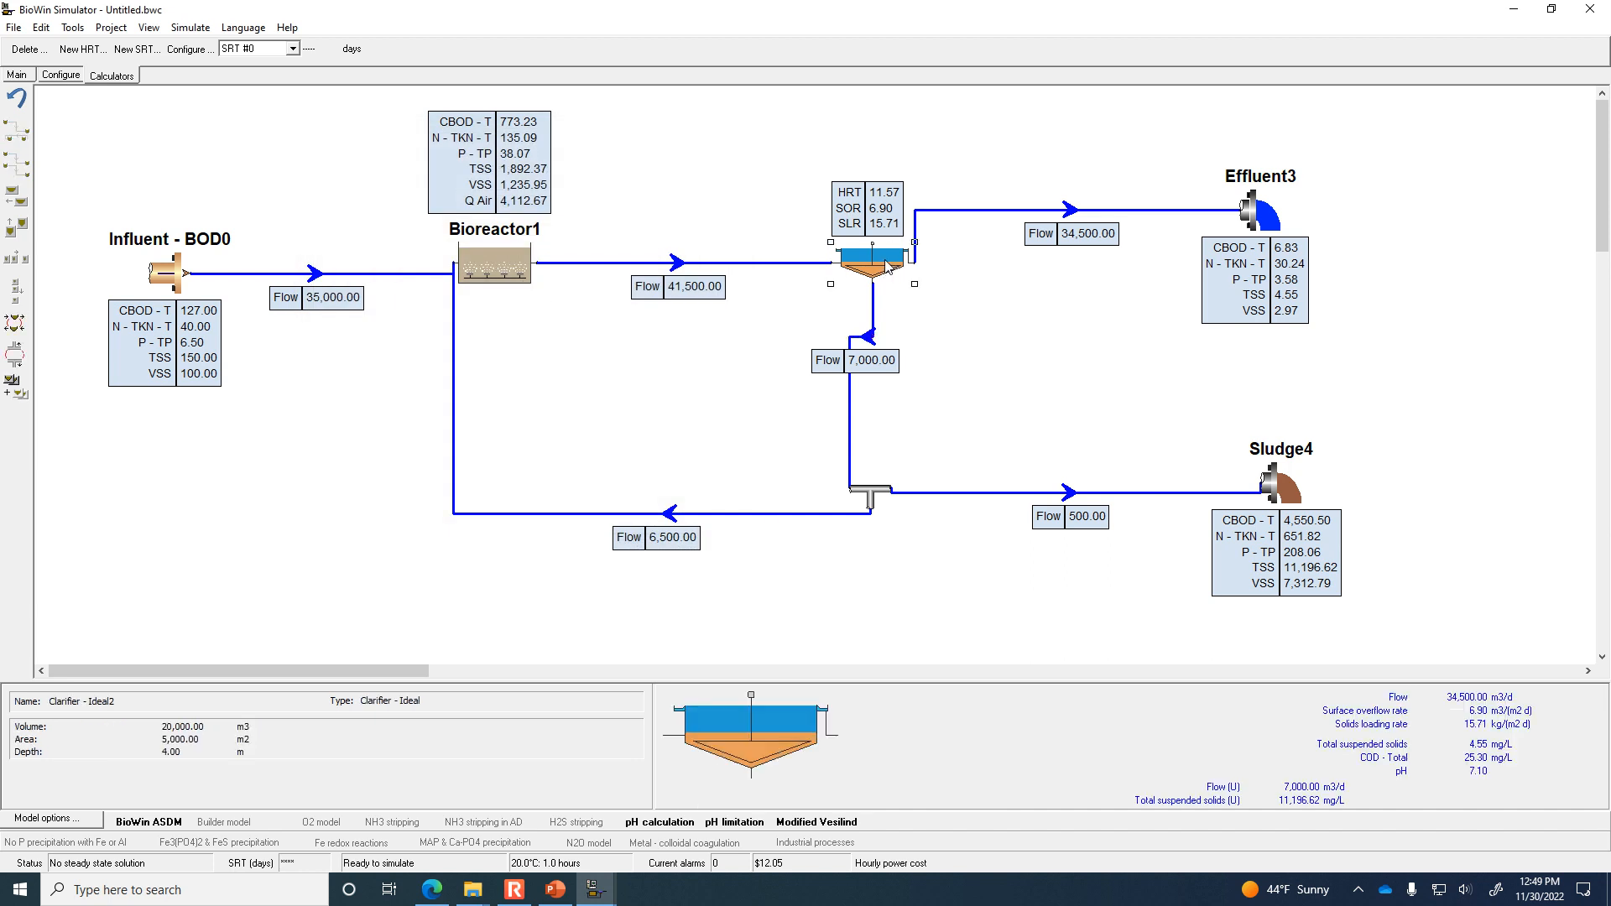
{"action": "double_click", "coordinate": [888, 267]}
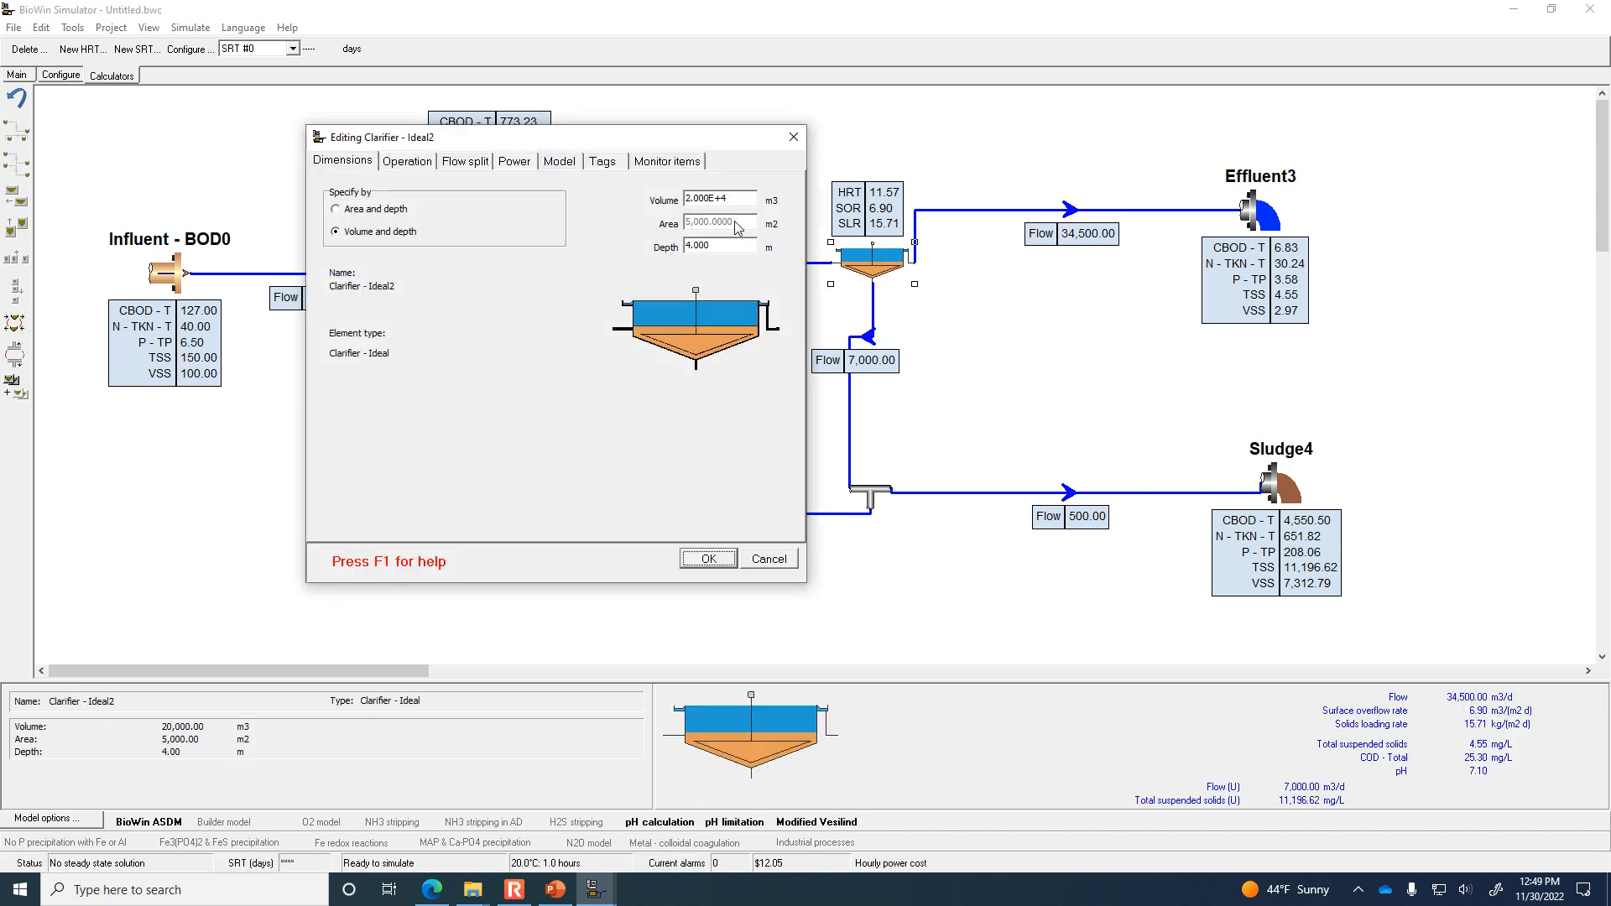
{"action": "left_click", "coordinate": [465, 161]}
{"action": "double_click", "coordinate": [592, 218]}
{"action": "type", "text": "4000"}
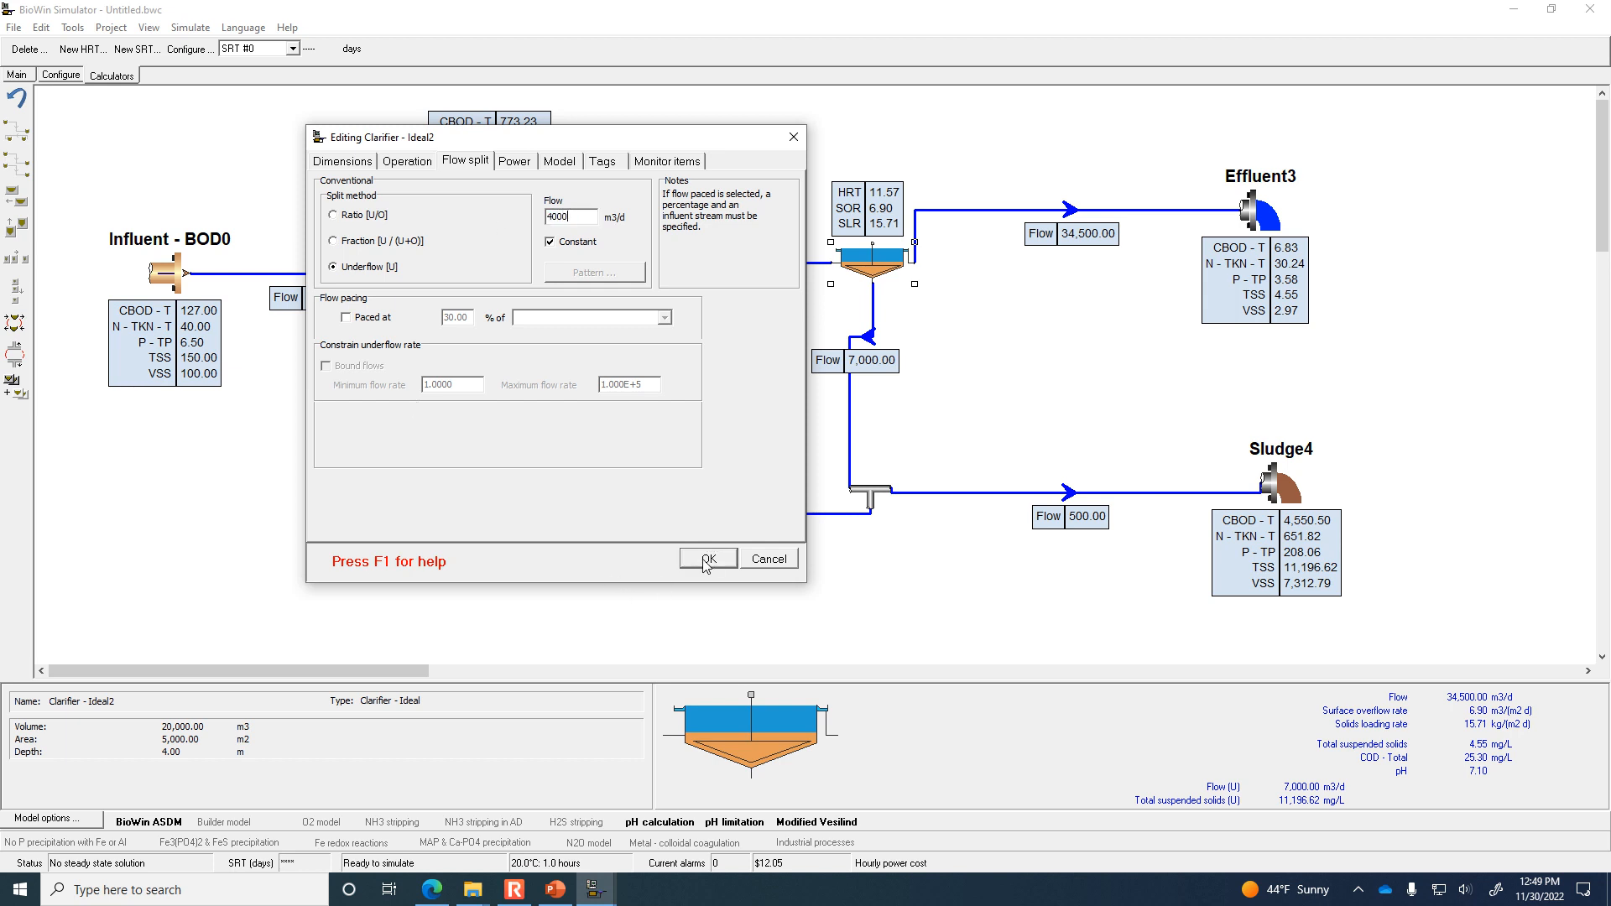
{"action": "left_click", "coordinate": [708, 560]}
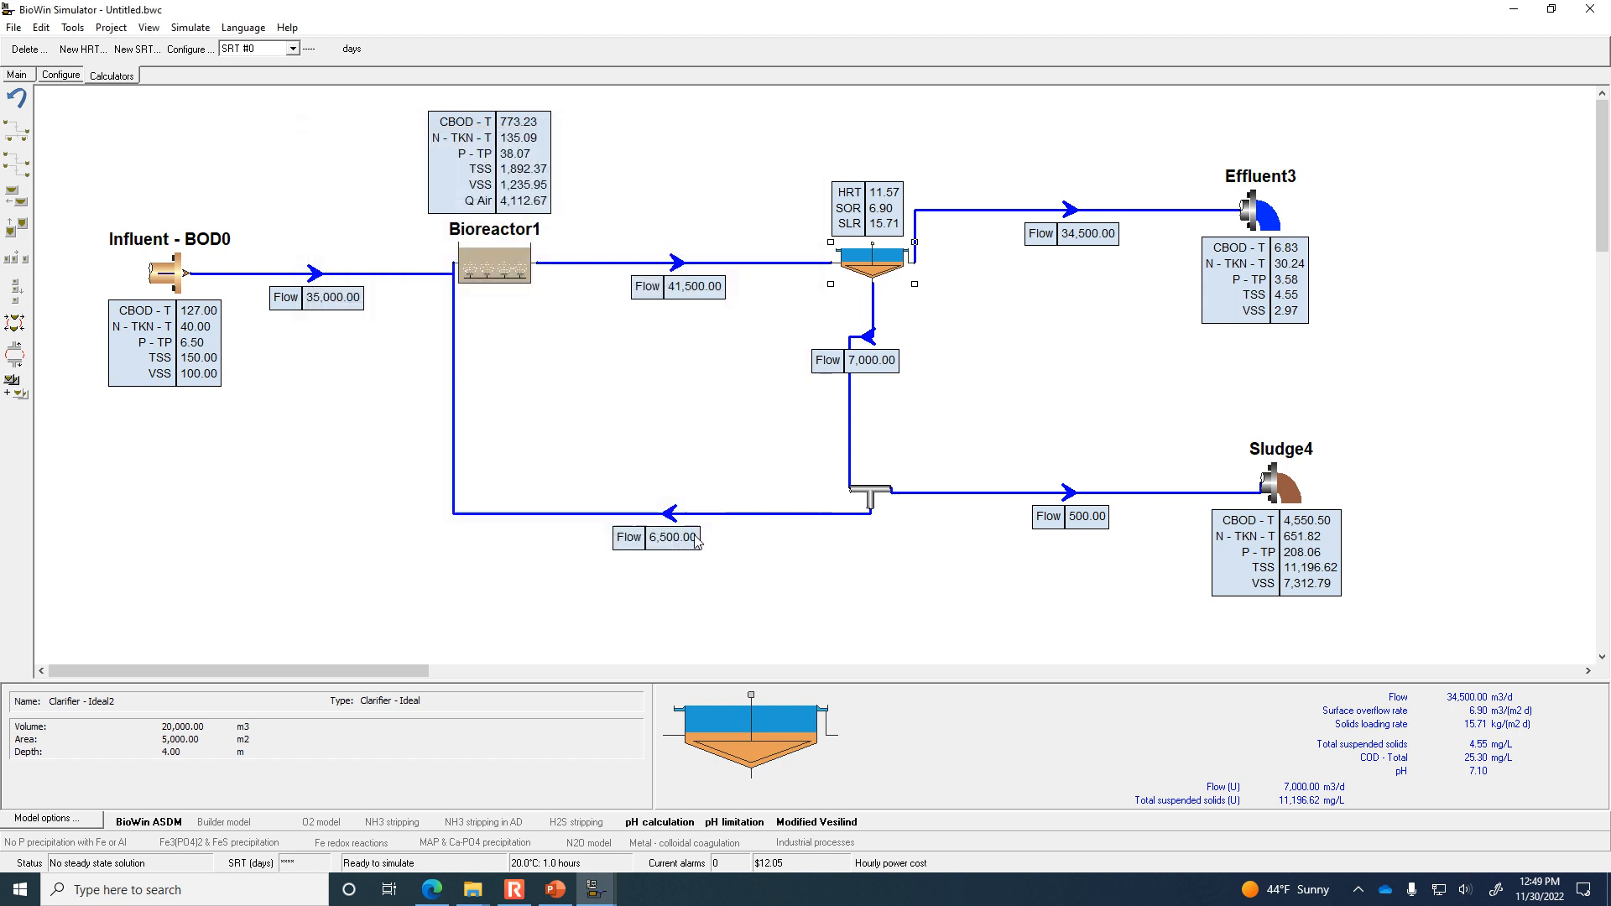
Run the steady state balance from seed values for the 4000 m3/d underflow and check the BOD target in PowerPoint, returning to BioWin.
{"action": "left_click", "coordinate": [188, 28]}
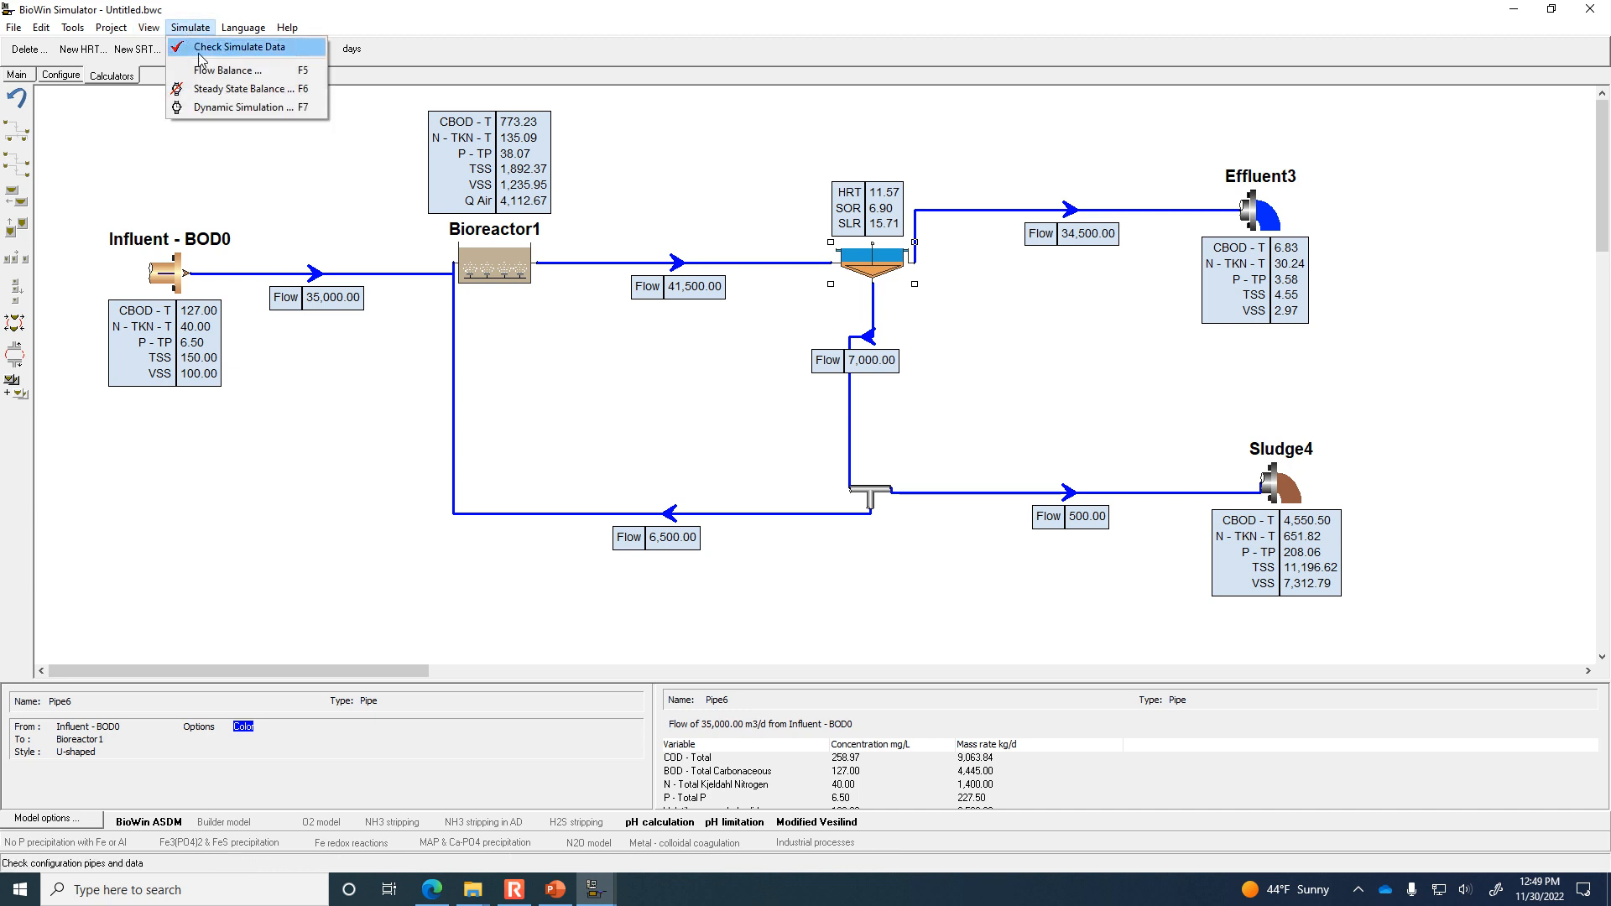
{"action": "left_click", "coordinate": [217, 90]}
{"action": "left_click", "coordinate": [139, 296]}
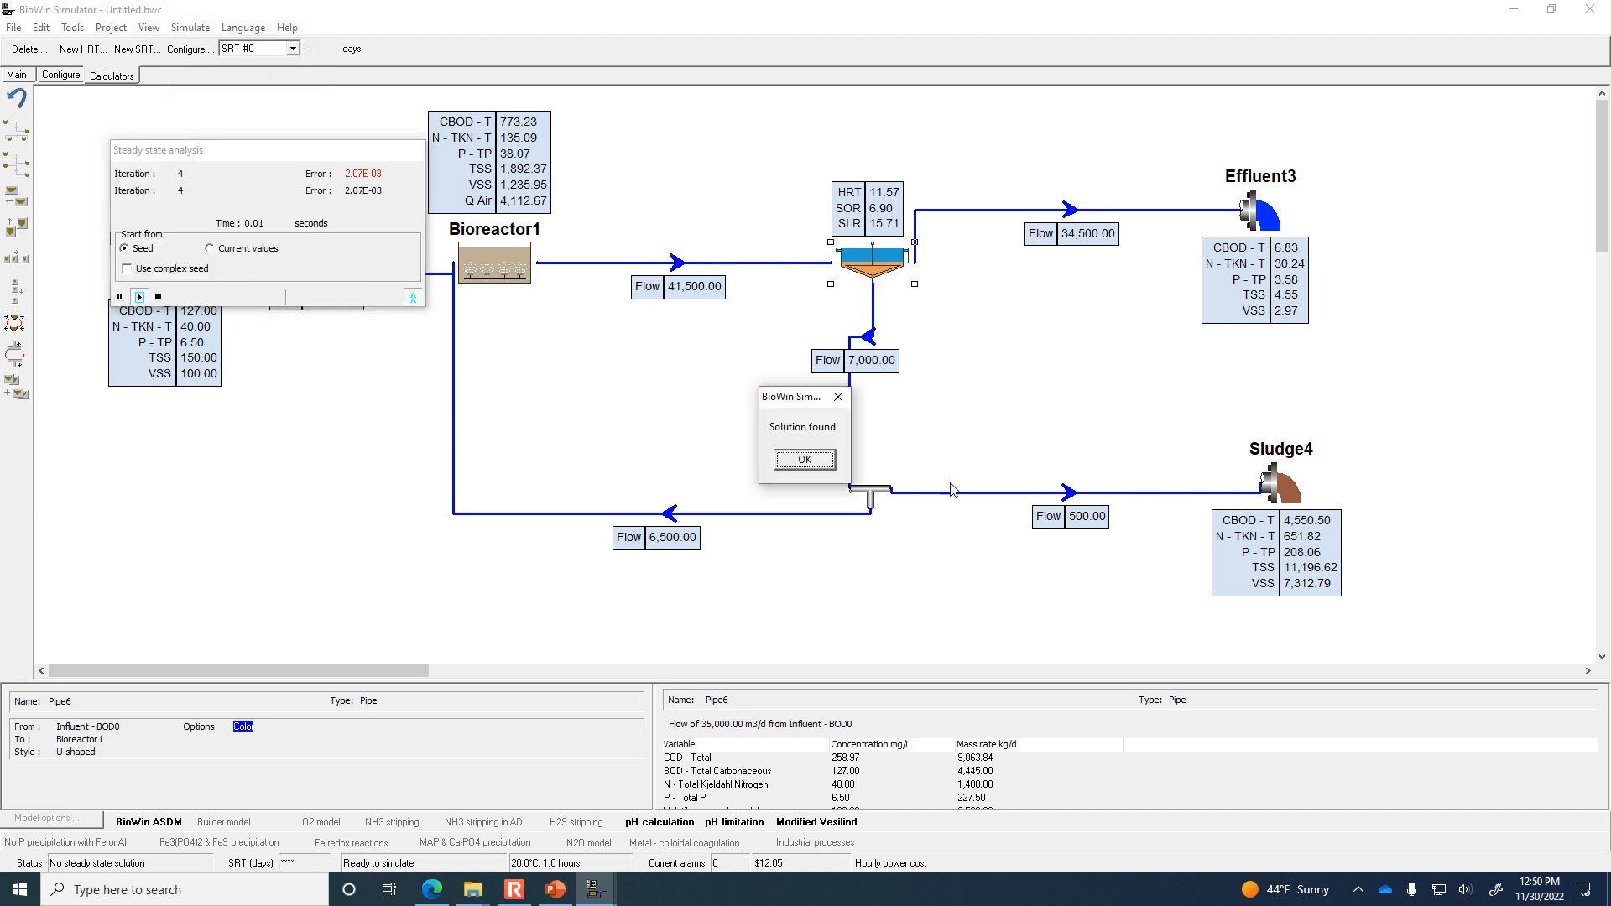
{"action": "left_click", "coordinate": [826, 458]}
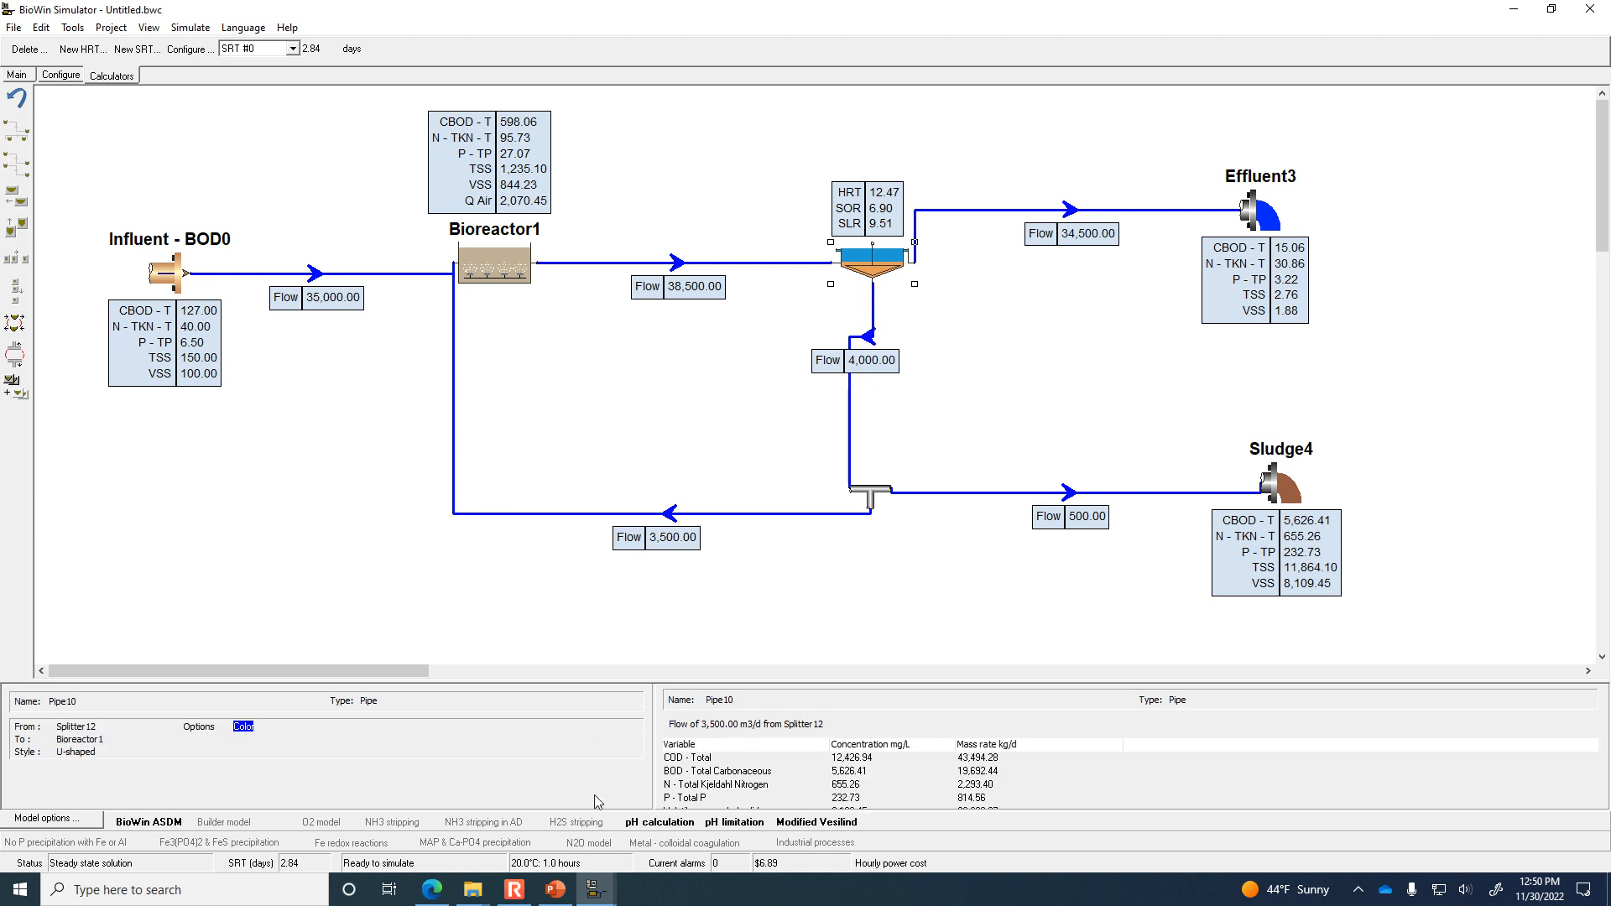
{"action": "left_click", "coordinate": [557, 891]}
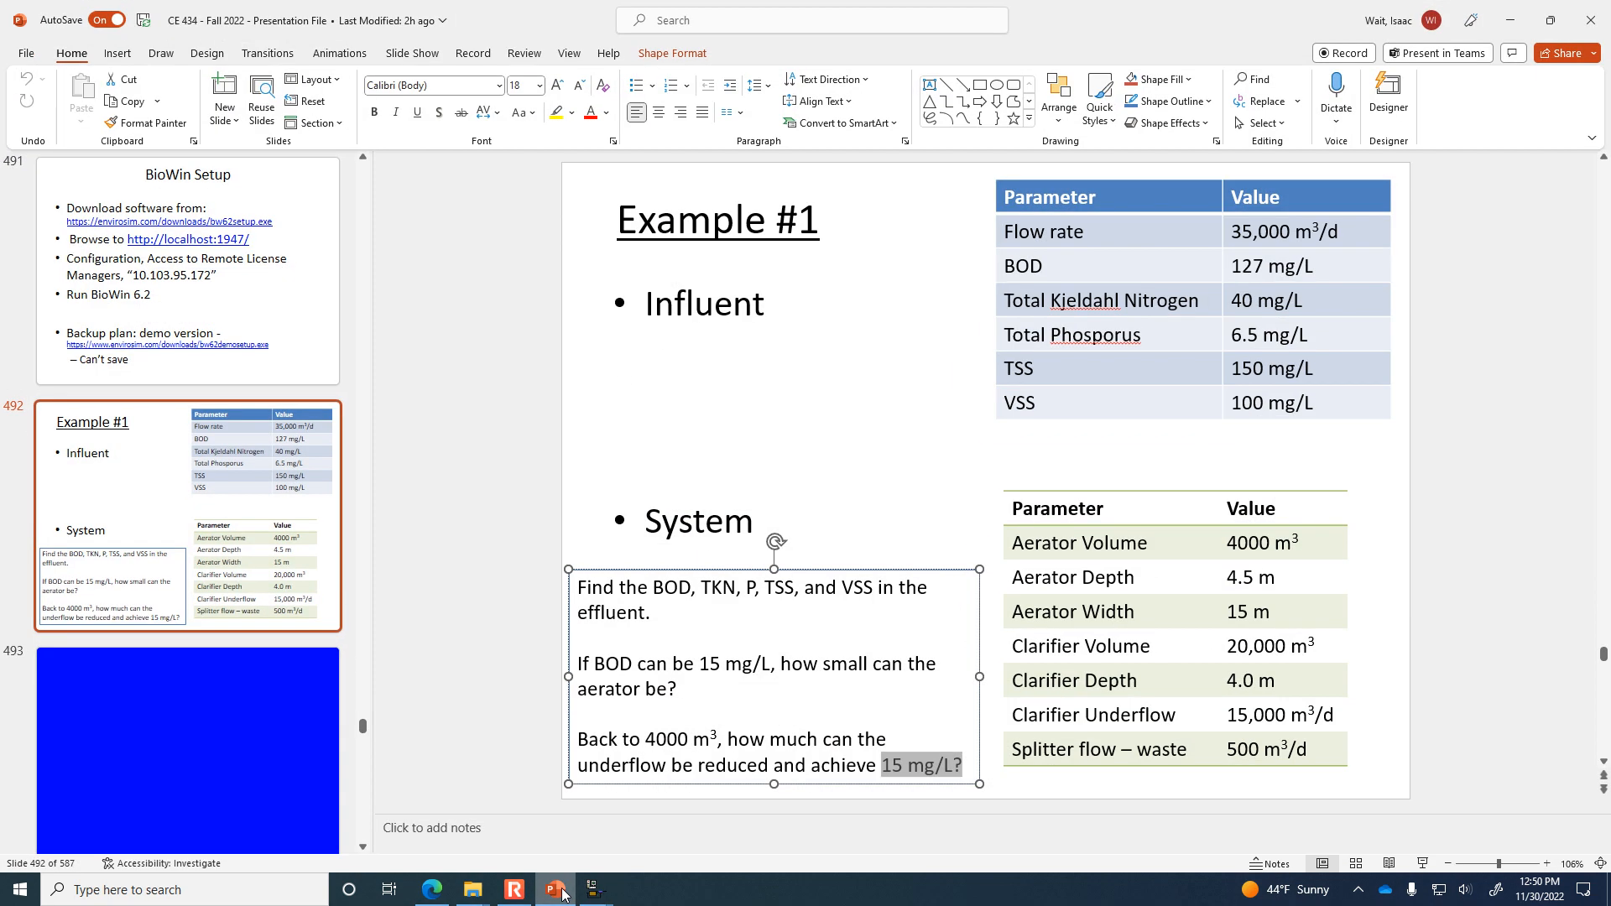
{"action": "left_click", "coordinate": [558, 890]}
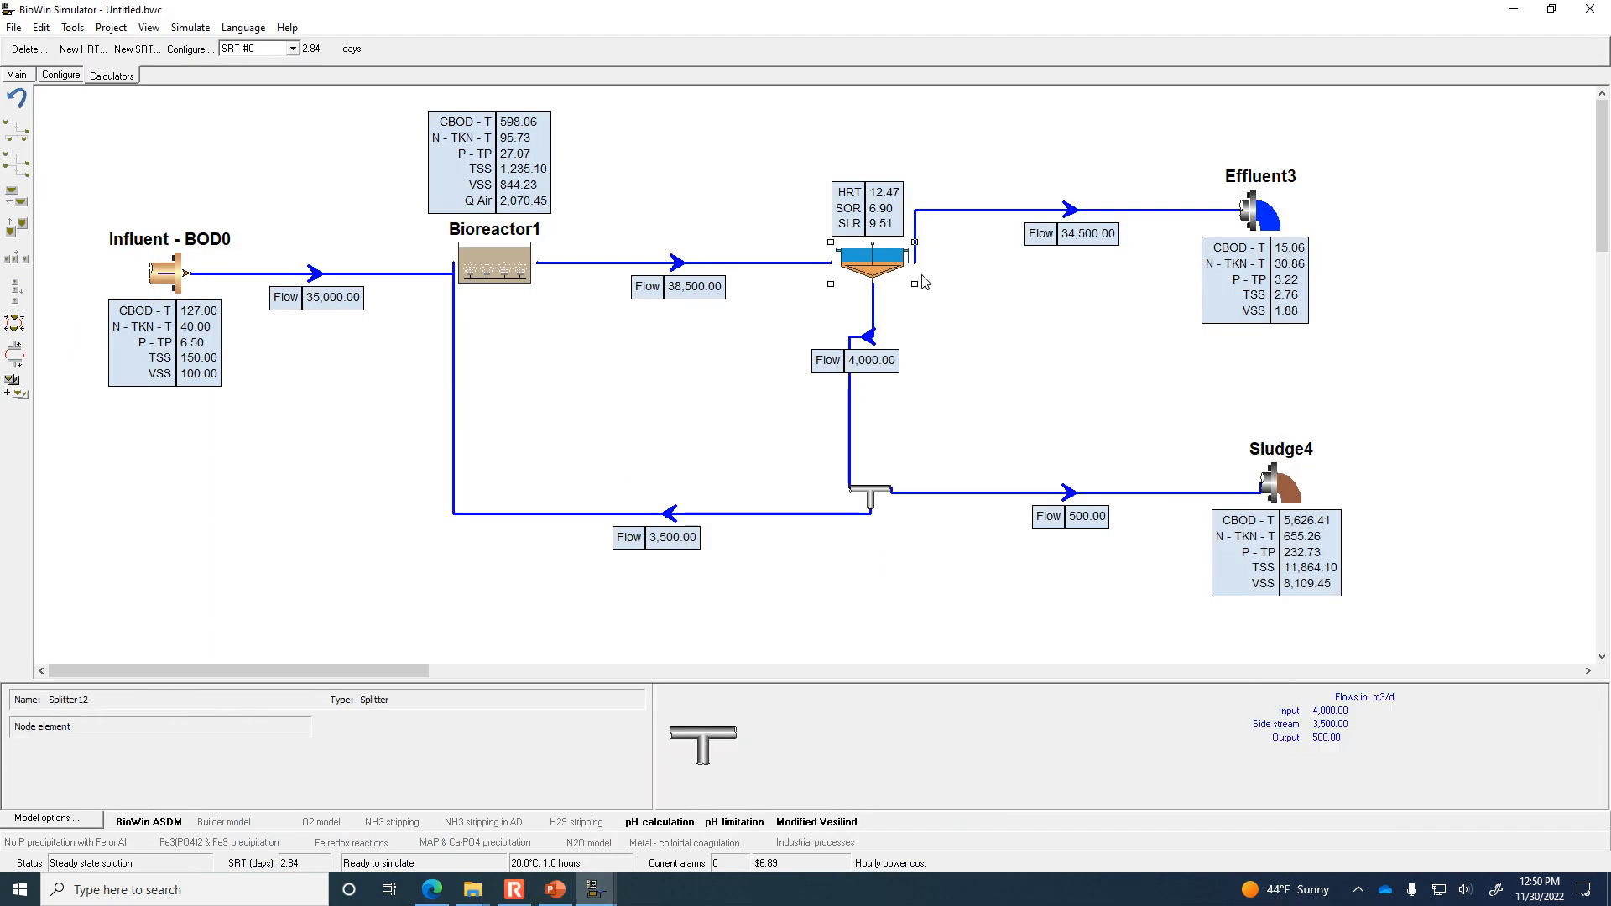